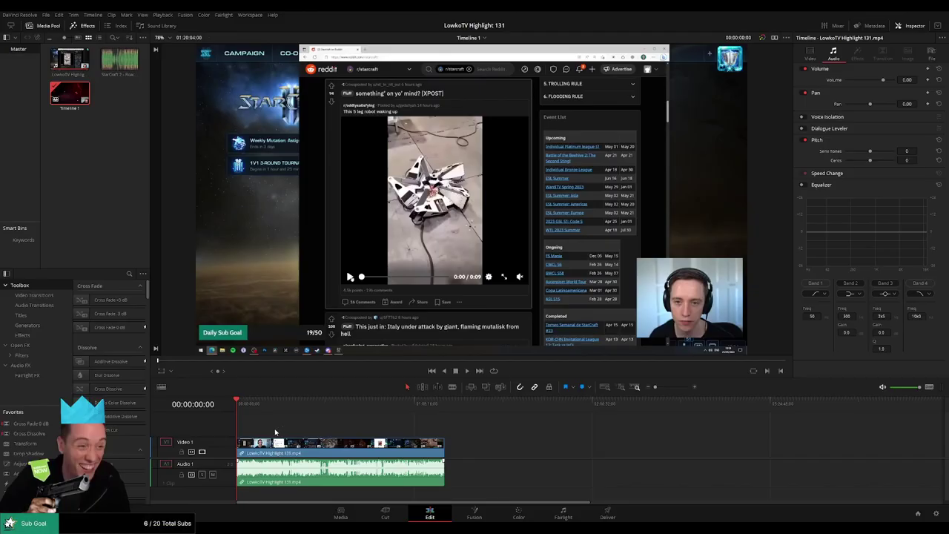
# Step: Review the recording from the start with an enlarged, magnified timeline, then return the playhead to about 00:00:29
pyautogui.press('space')
pyautogui.moveTo(655, 387); pyautogui.dragTo(669, 388)
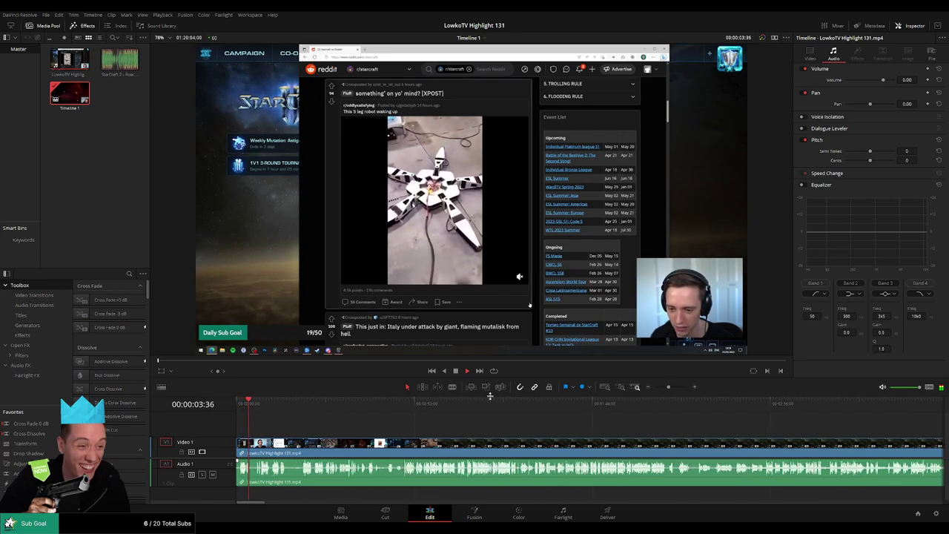
pyautogui.moveTo(490, 396)
pyautogui.mouseDown()
pyautogui.moveTo(491, 405)
pyautogui.moveTo(490, 386)
pyautogui.mouseUp()
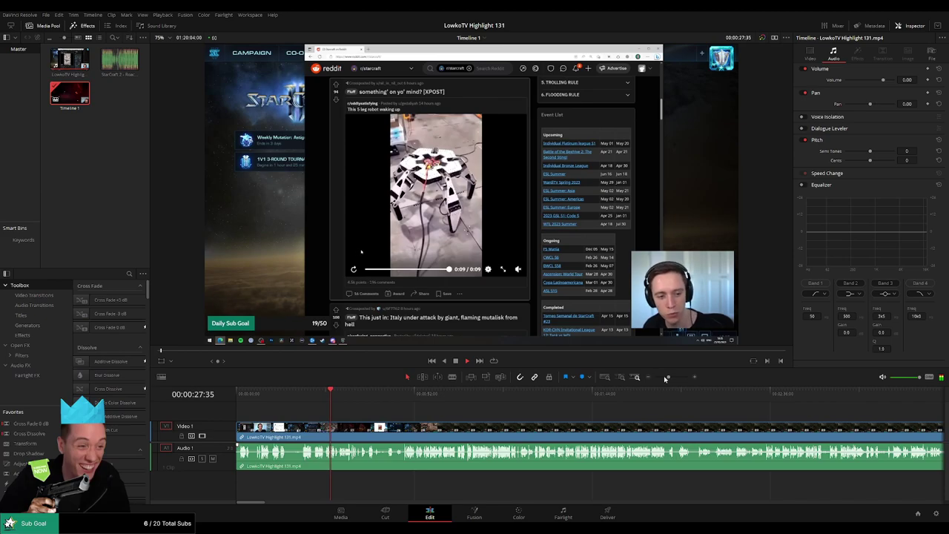
pyautogui.moveTo(666, 378); pyautogui.dragTo(675, 377)
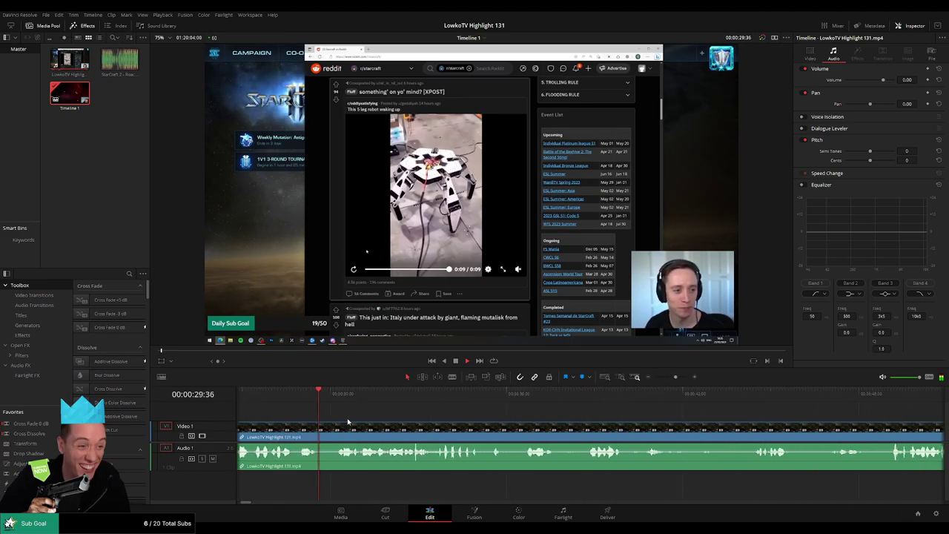
pyautogui.click(300, 396)
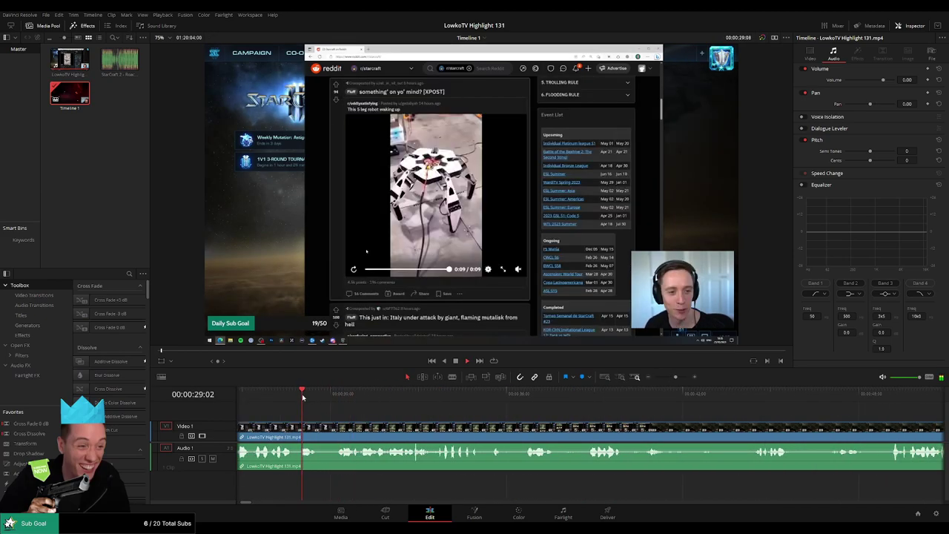
# Step: Split the clip at about 00:00:29:40 and 00:00:30:12 and ripple delete the half-second pause between the cuts
pyautogui.press('space')
pyautogui.press('b')
pyautogui.click(322, 431)
pyautogui.click(336, 431)
pyautogui.press('a')
pyautogui.click(329, 435)
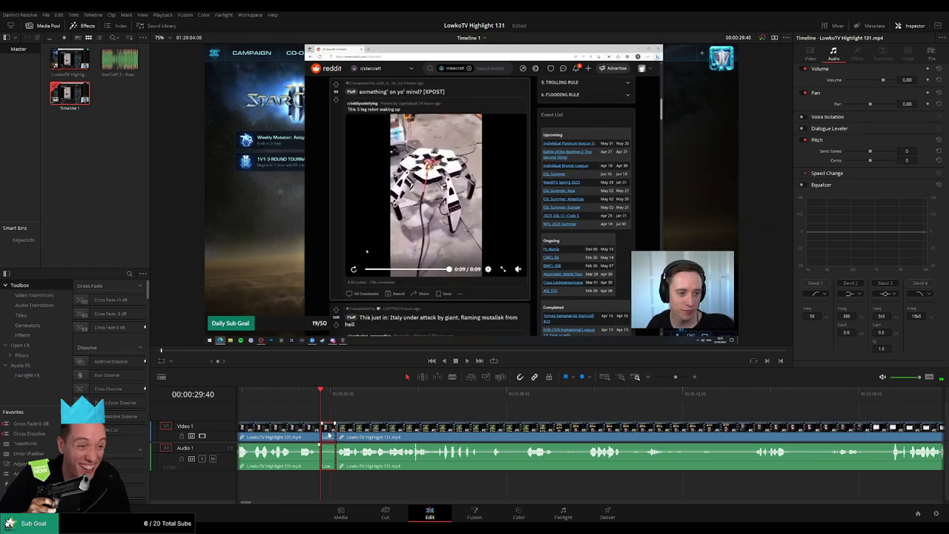
pyautogui.click(329, 436)
pyautogui.press('BackSpace')
pyautogui.click(292, 439)
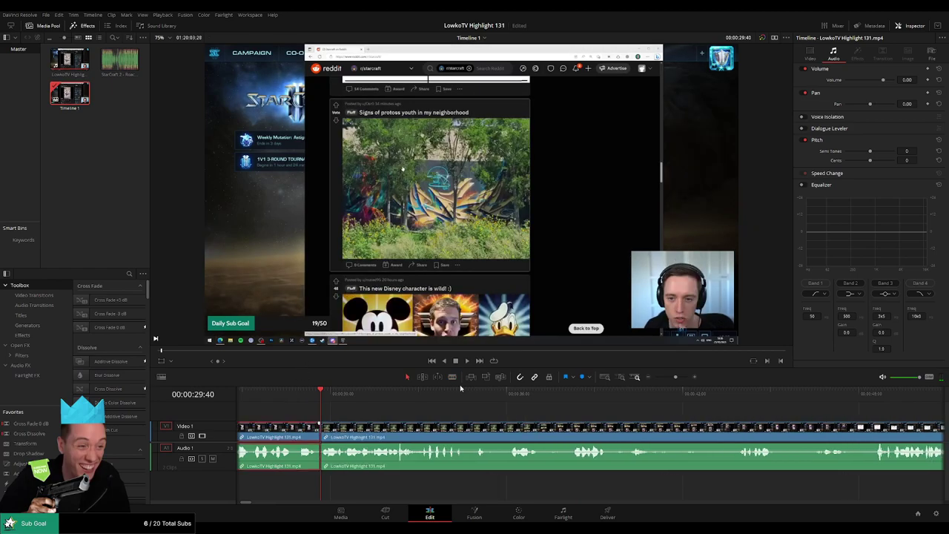
# Step: Play on past the 40-second mark and ripple delete the pause from about 00:00:40:06 to 00:00:43:53
pyautogui.press('space')
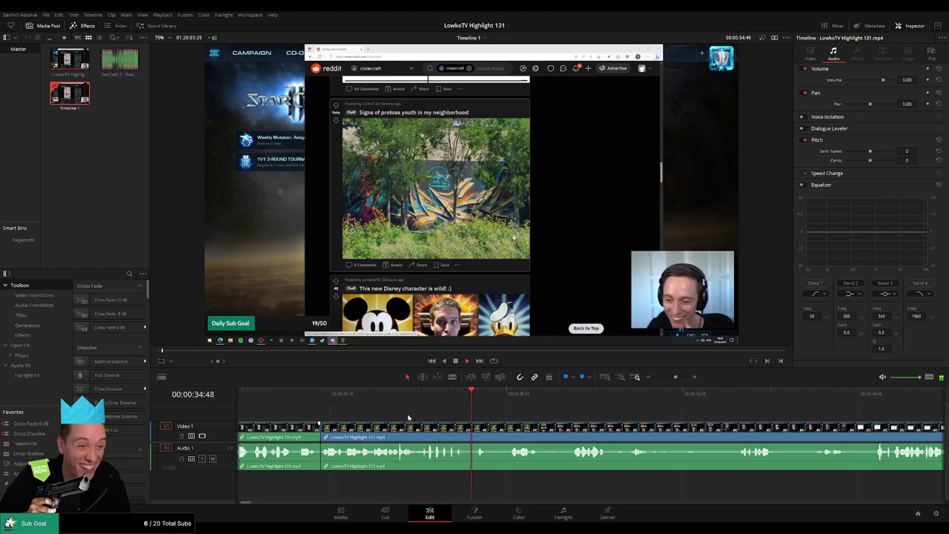
pyautogui.moveTo(523, 413); pyautogui.dragTo(360, 409)
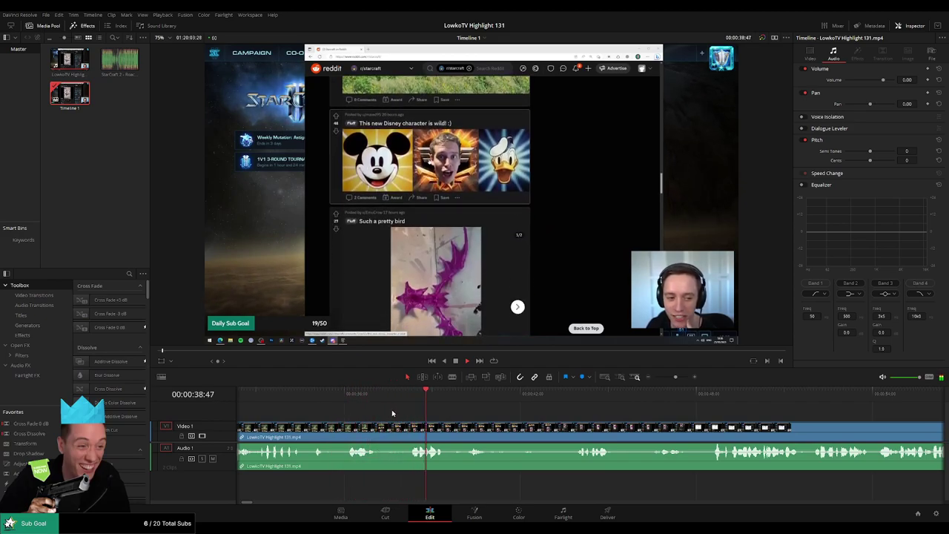
pyautogui.hscroll(2, 397, 413)
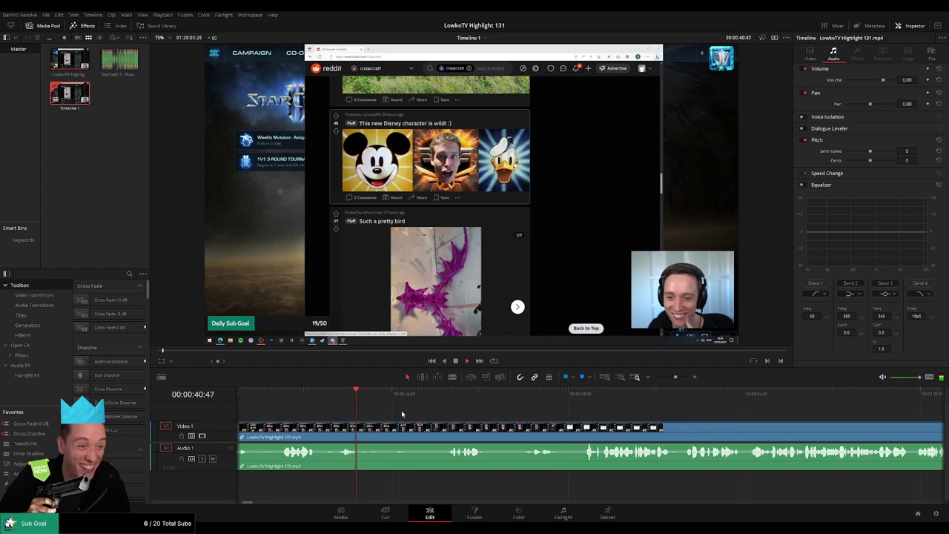
pyautogui.press('b')
pyautogui.click(338, 438)
pyautogui.click(446, 430)
pyautogui.press('a')
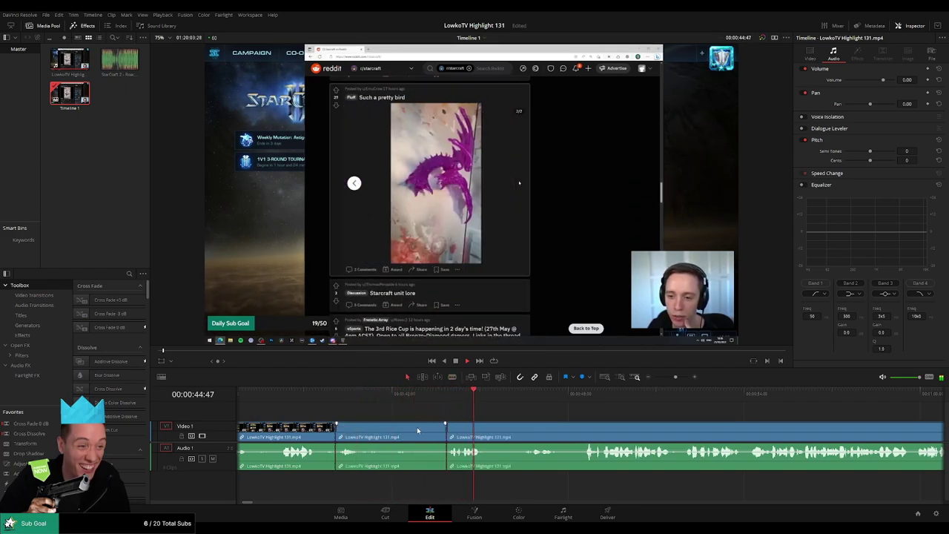
pyautogui.click(418, 430)
pyautogui.press('BackSpace')
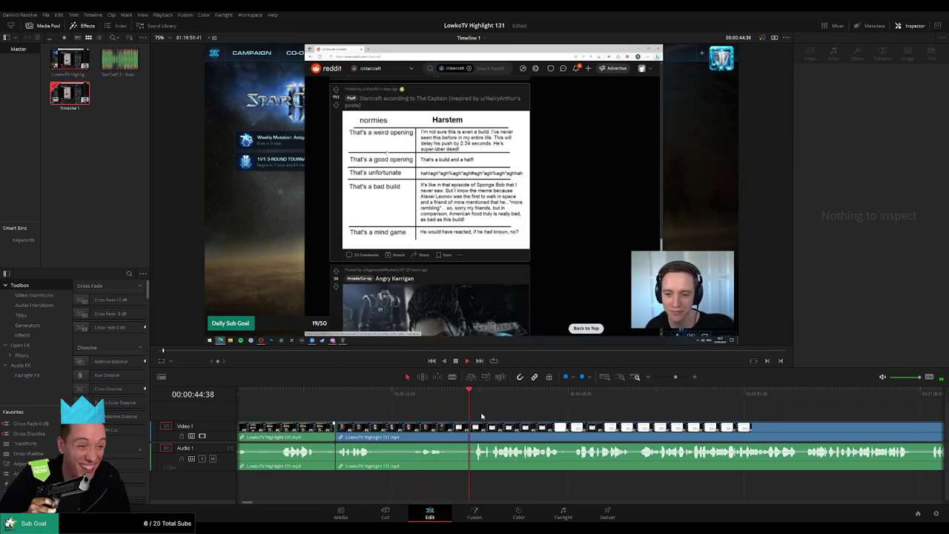
# Step: Cut out the short pause from about 00:00:44:02 to 00:00:44:49, close the gap, and replay from the new cut
pyautogui.press('b')
pyautogui.click(452, 428)
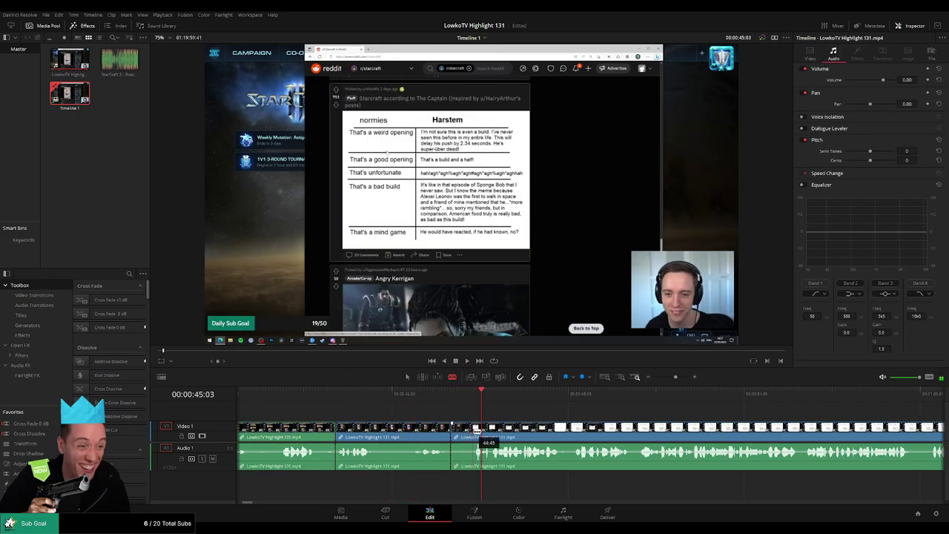
pyautogui.click(477, 432)
pyautogui.press('a')
pyautogui.press('Delete')
pyautogui.press('space')
pyautogui.click(451, 398)
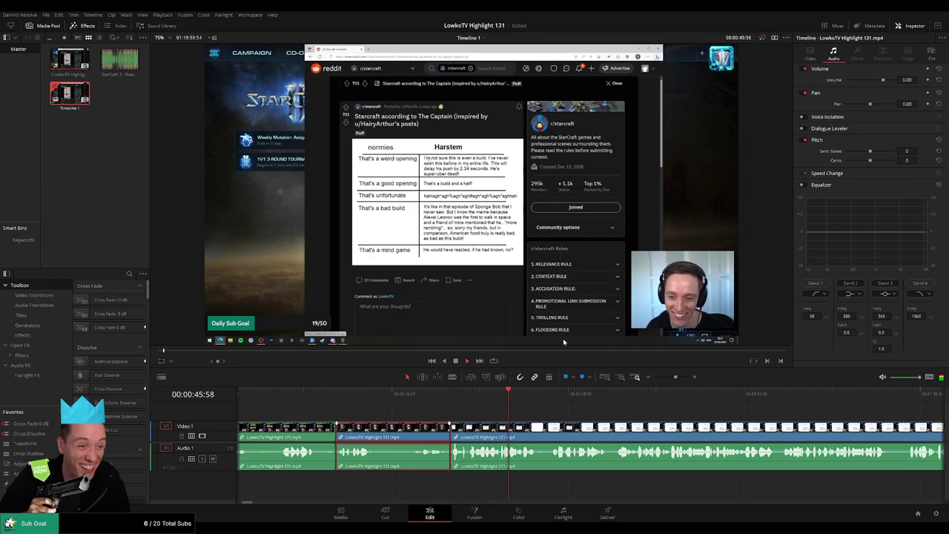
# Step: Blade the clip at about 00:00:46:58 and 00:00:47:22, ripple delete the short piece between, and clear the selection
pyautogui.press('b')
pyautogui.hscroll(3, 671, 419)
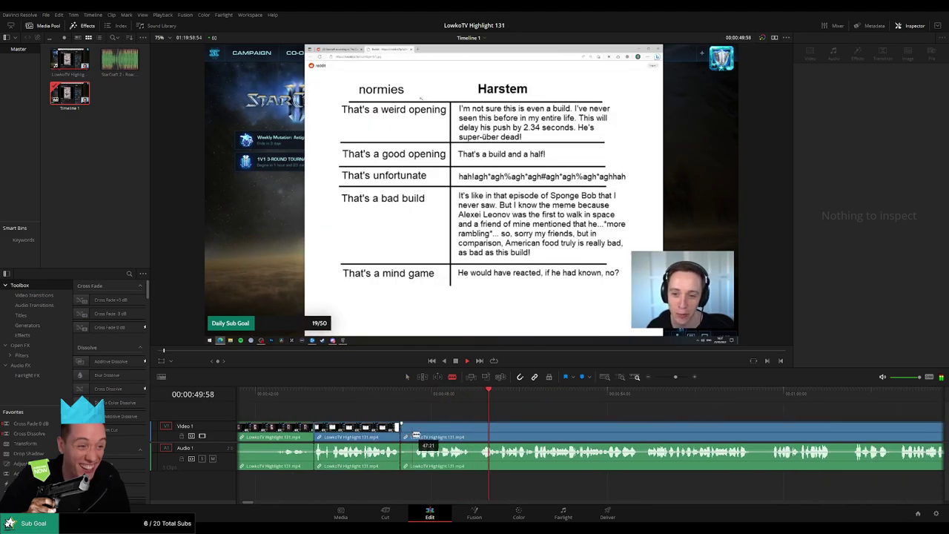
pyautogui.click(408, 436)
pyautogui.press('Delete')
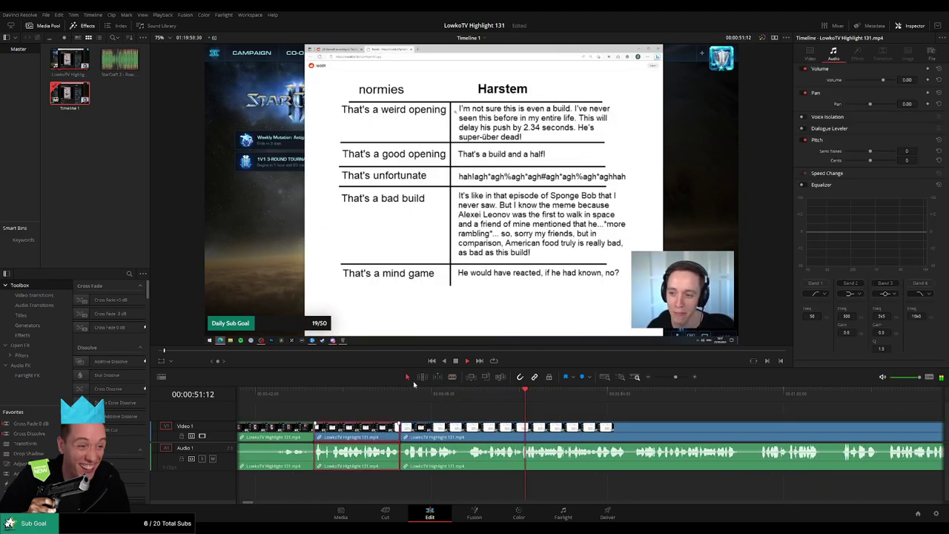
pyautogui.click(598, 416)
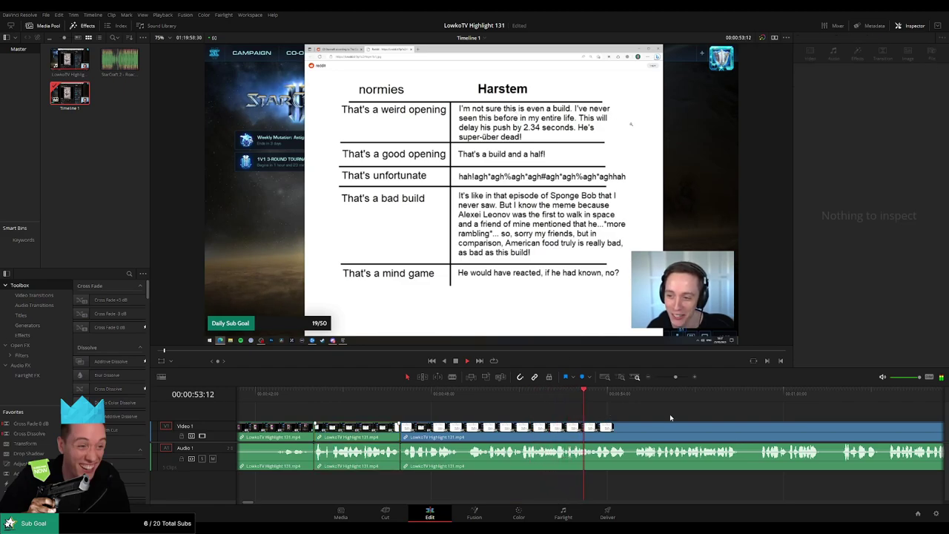
# Step: Play the footage from about 00:00:53 to 00:01:28, following the audio waveform to check for pauses worth cutting
pyautogui.moveTo(690, 416); pyautogui.dragTo(411, 407)
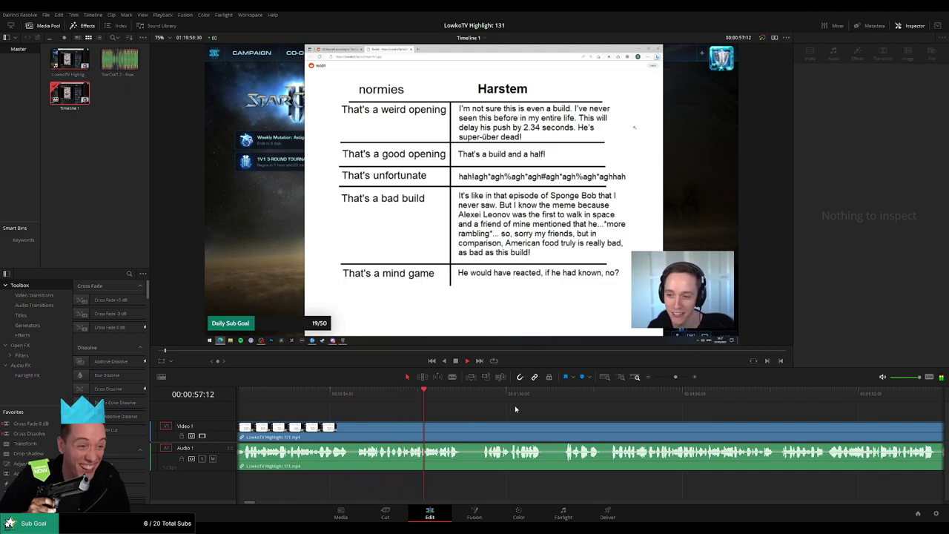
pyautogui.hscroll(3, 516, 408)
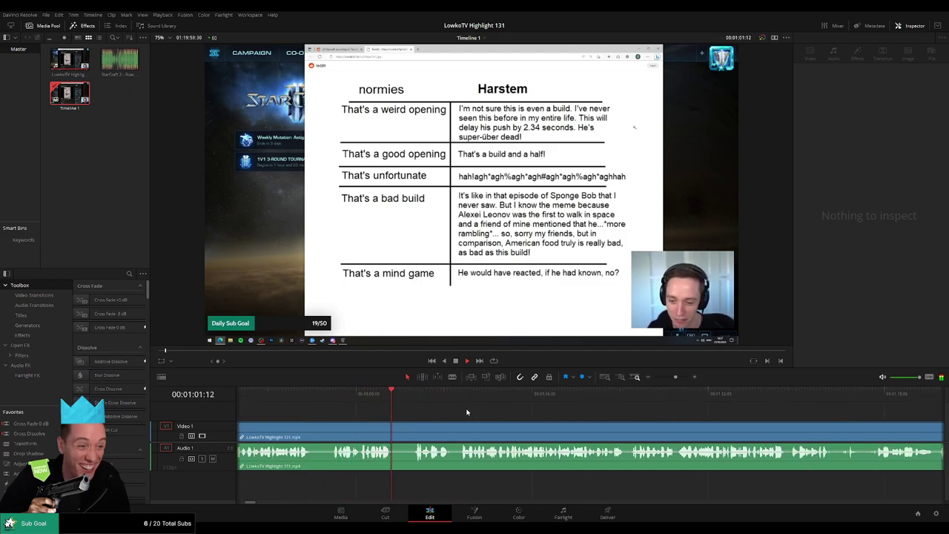
pyautogui.moveTo(531, 412); pyautogui.dragTo(450, 410)
pyautogui.moveTo(516, 413); pyautogui.dragTo(430, 411)
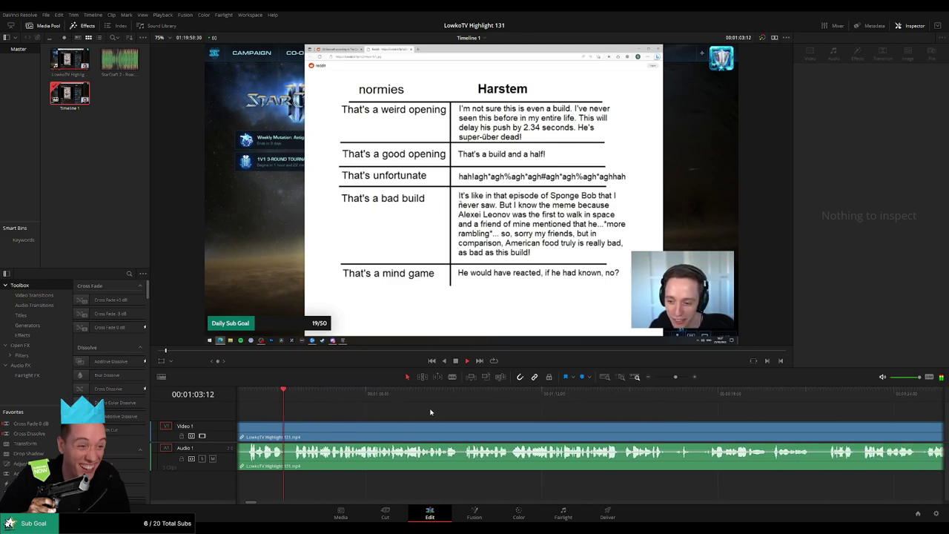
pyautogui.moveTo(675, 377); pyautogui.dragTo(677, 377)
pyautogui.moveTo(710, 411); pyautogui.dragTo(410, 410)
pyautogui.press('space')
pyautogui.hscroll(2, 415, 408)
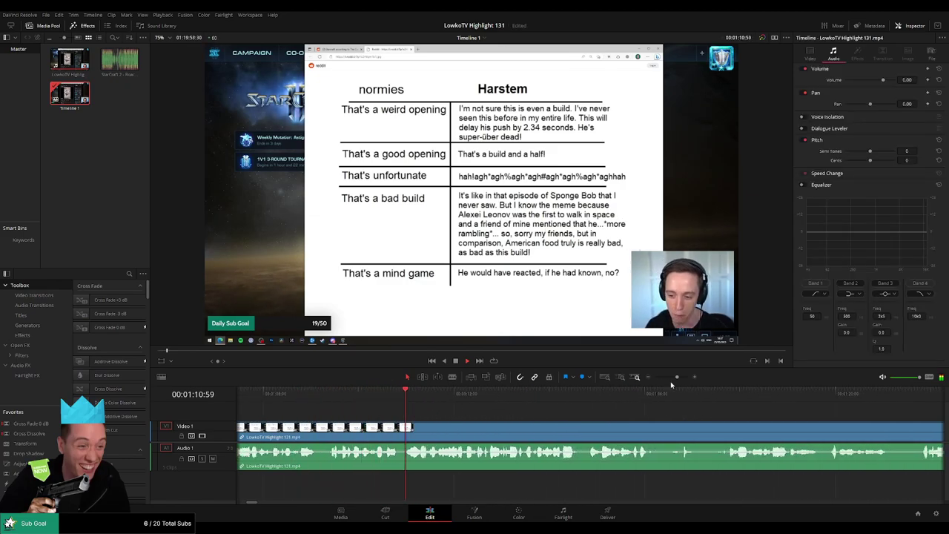
pyautogui.moveTo(675, 378); pyautogui.dragTo(676, 379)
pyautogui.moveTo(690, 411); pyautogui.dragTo(379, 412)
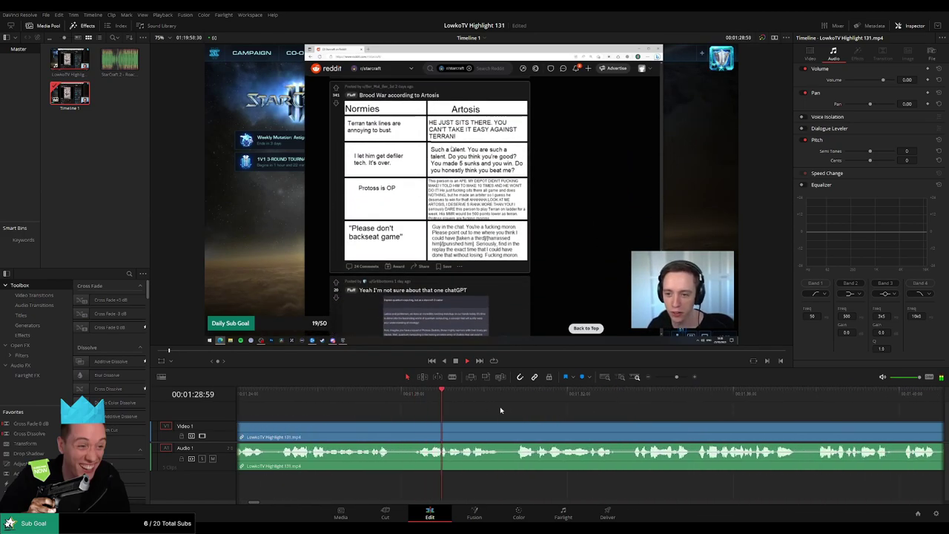
# Step: Go back to about 00:01:27:50 and ripple delete the roughly half-second pause that starts there
pyautogui.moveTo(376, 395); pyautogui.dragTo(393, 426)
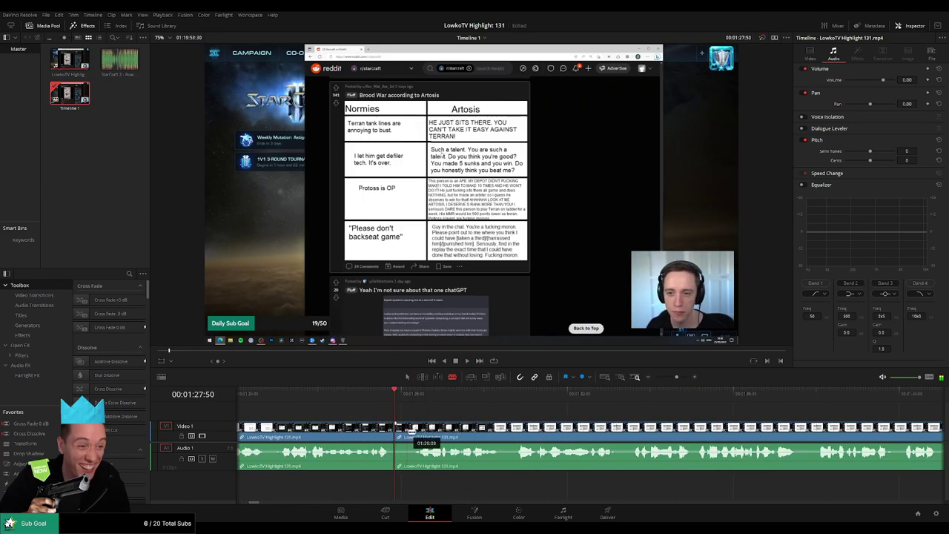
pyautogui.hotkey('ctrl', 'b')
pyautogui.click(388, 438)
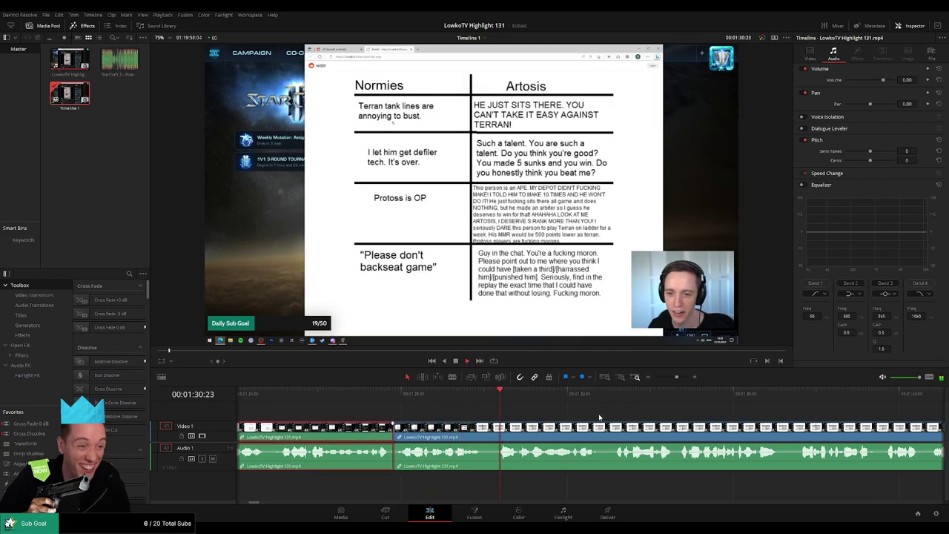
pyautogui.click(605, 417)
# Step: Play the Artosis meme section from about 00:01:31 to 00:02:06, watching the waveform for further pauses
pyautogui.moveTo(716, 417); pyautogui.dragTo(400, 400)
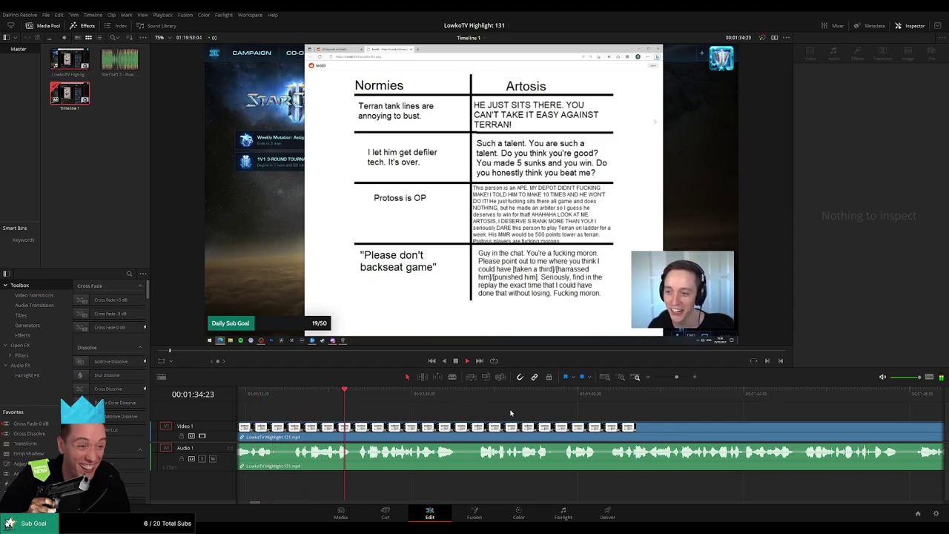
pyautogui.moveTo(545, 414); pyautogui.dragTo(484, 411)
pyautogui.hscroll(2, 484, 412)
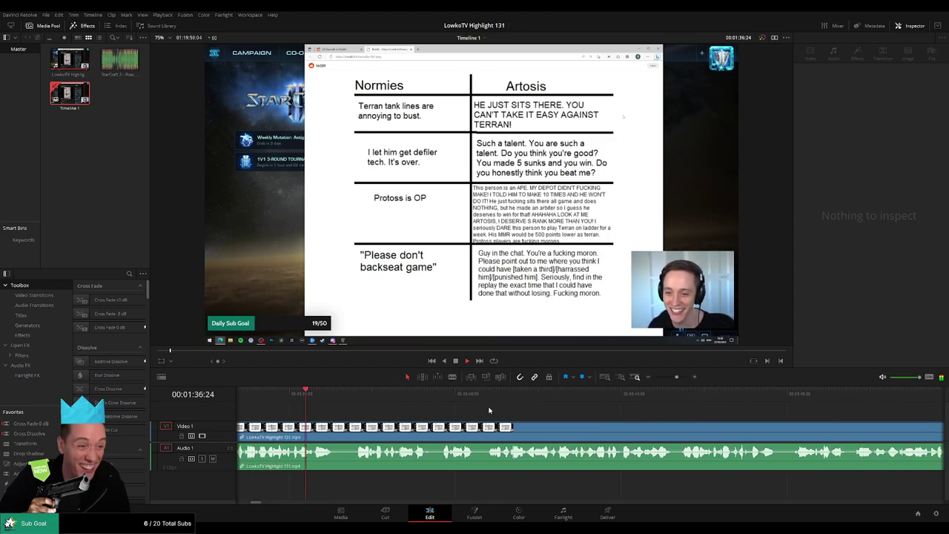
pyautogui.hscroll(3, 519, 410)
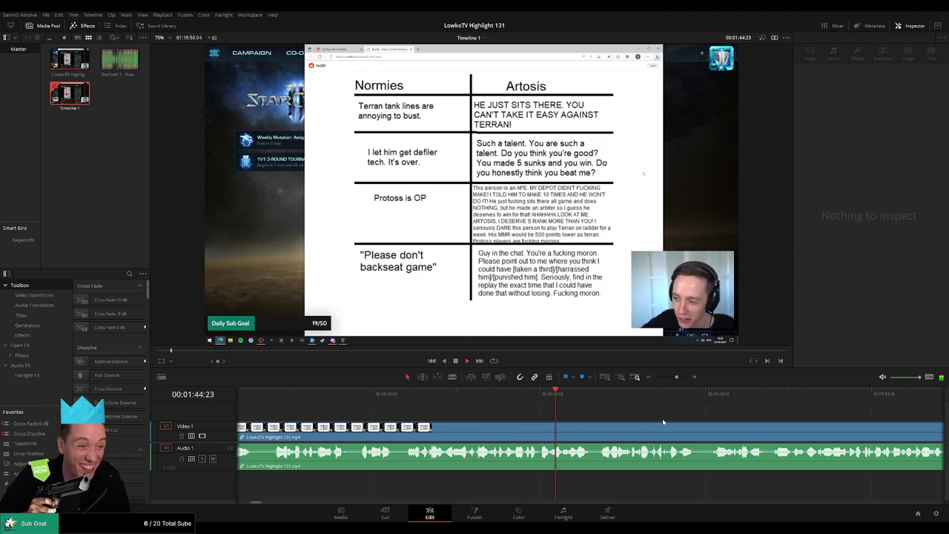
pyautogui.hscroll(7, 663, 422)
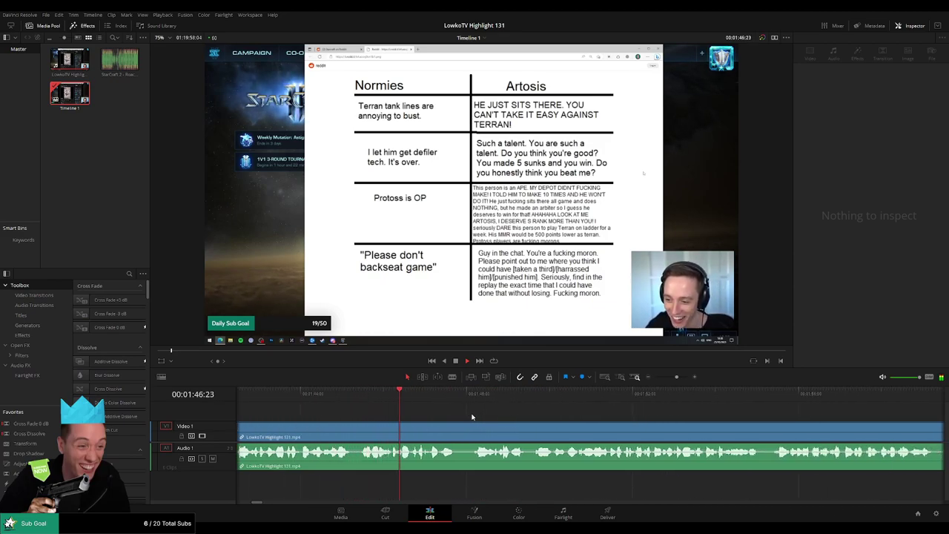
pyautogui.hscroll(4, 472, 417)
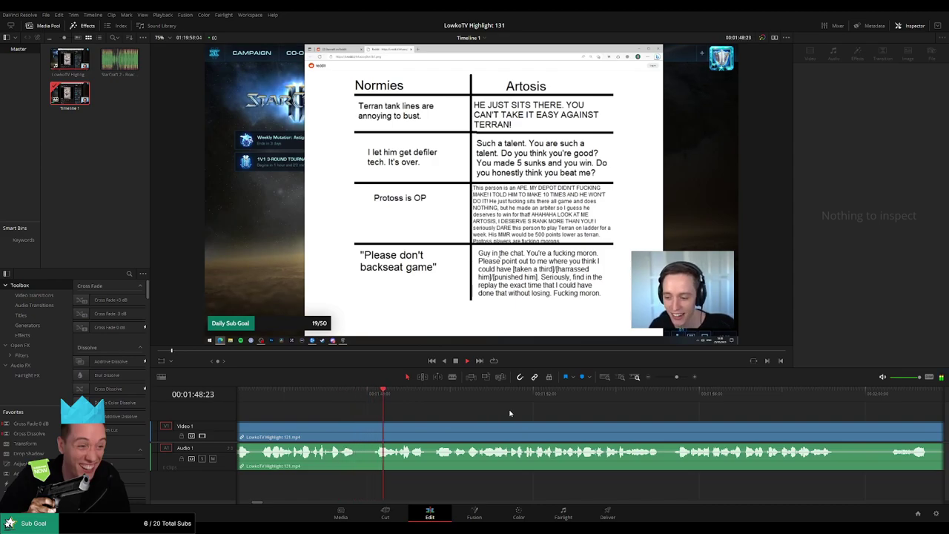
pyautogui.hscroll(4, 477, 415)
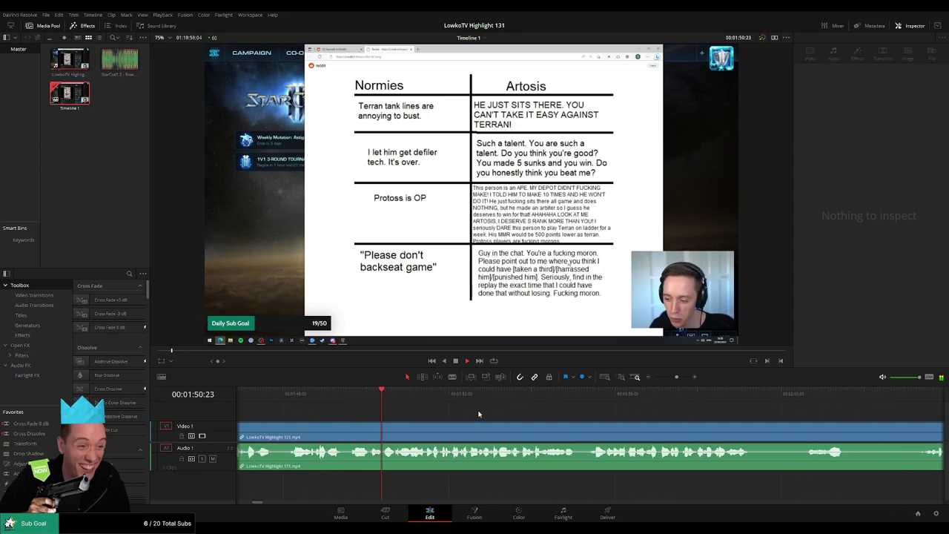
pyautogui.hscroll(4, 512, 420)
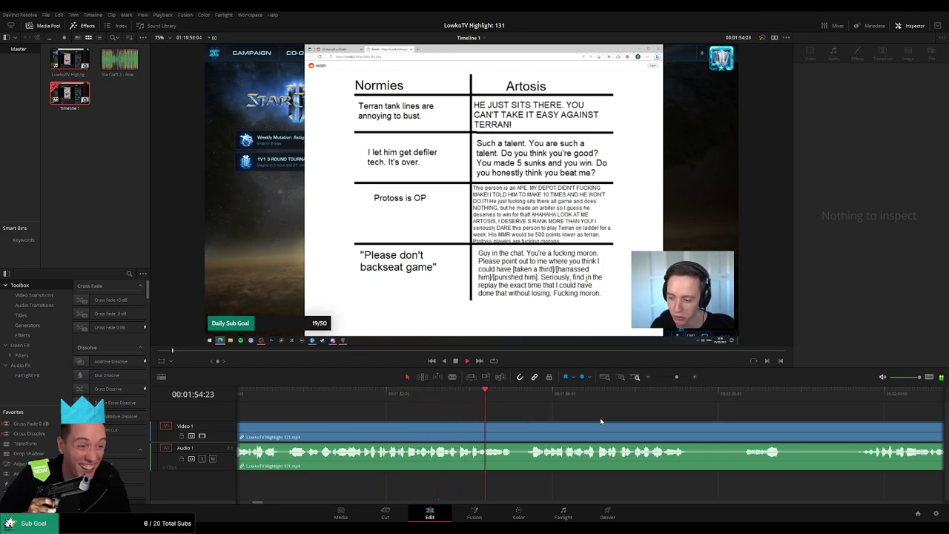
pyautogui.hscroll(6, 478, 416)
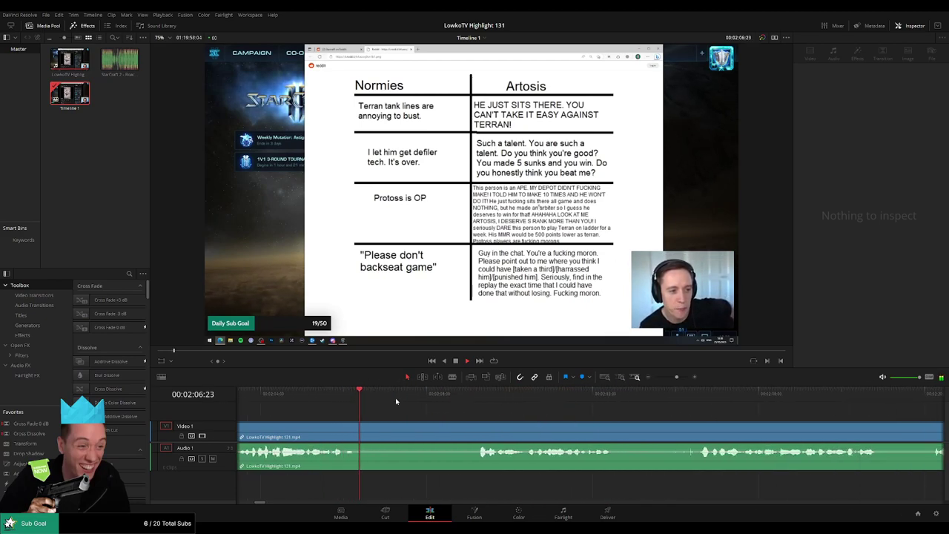
# Step: Split the clip at 00:02:07:40 and about 00:02:09:12 and ripple delete the pause between the cuts
pyautogui.press('b')
pyautogui.click(361, 433)
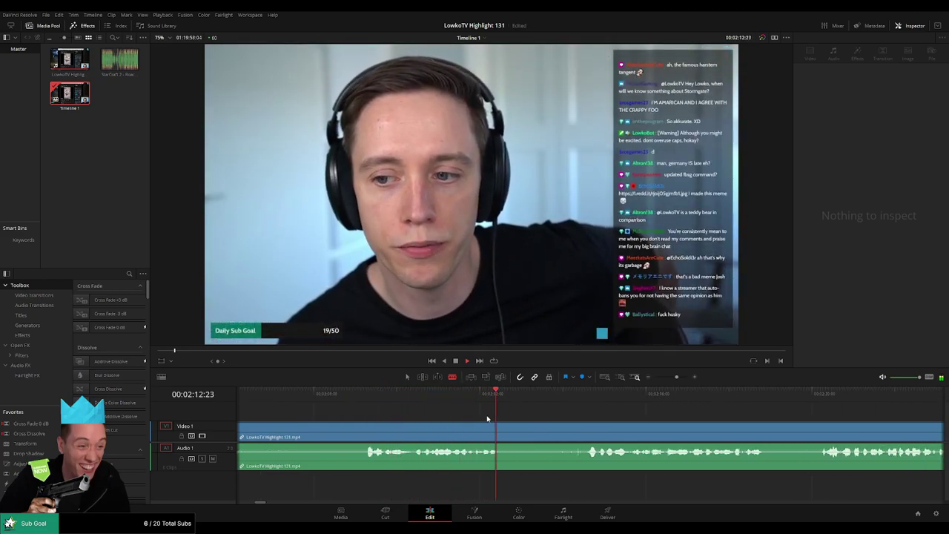
pyautogui.press('space')
pyautogui.hscroll(-5, 514, 418)
pyautogui.moveTo(431, 399); pyautogui.dragTo(451, 398)
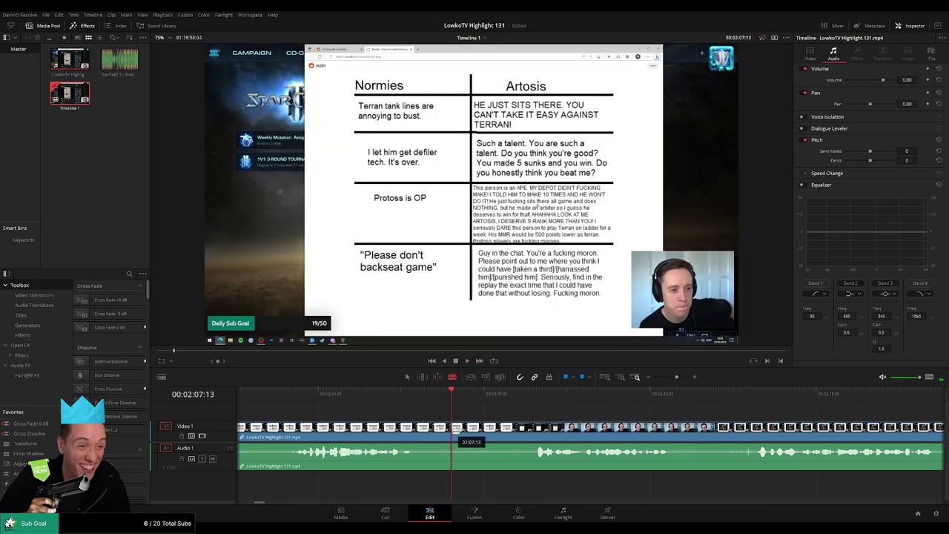
pyautogui.click(471, 436)
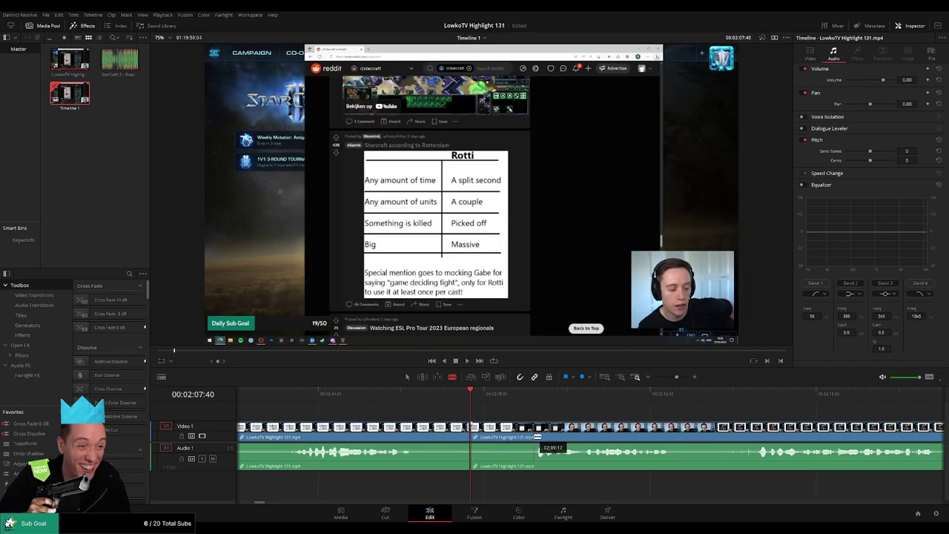
pyautogui.click(535, 450)
pyautogui.press('a')
pyautogui.press('Delete')
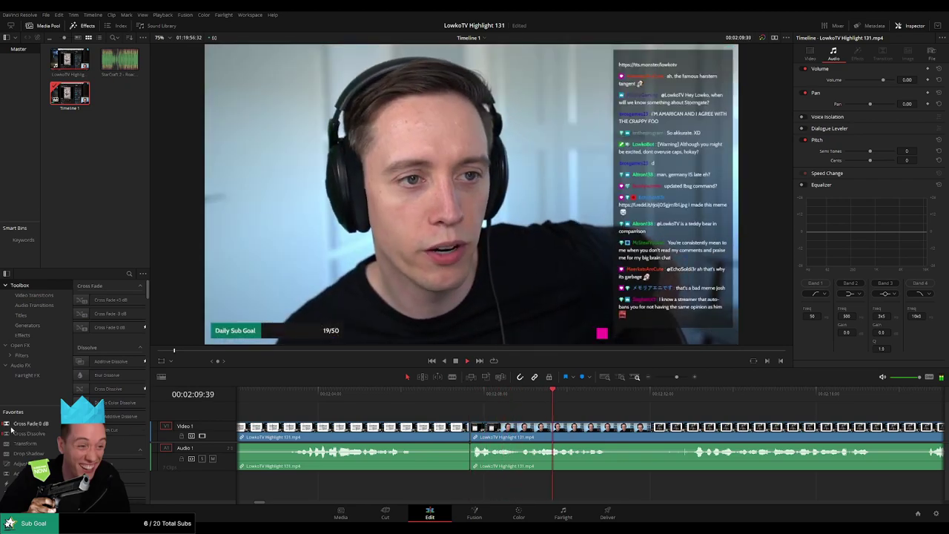
# Step: Replay the footage around the 00:02:07:40 cut to check how it flows
pyautogui.click(458, 405)
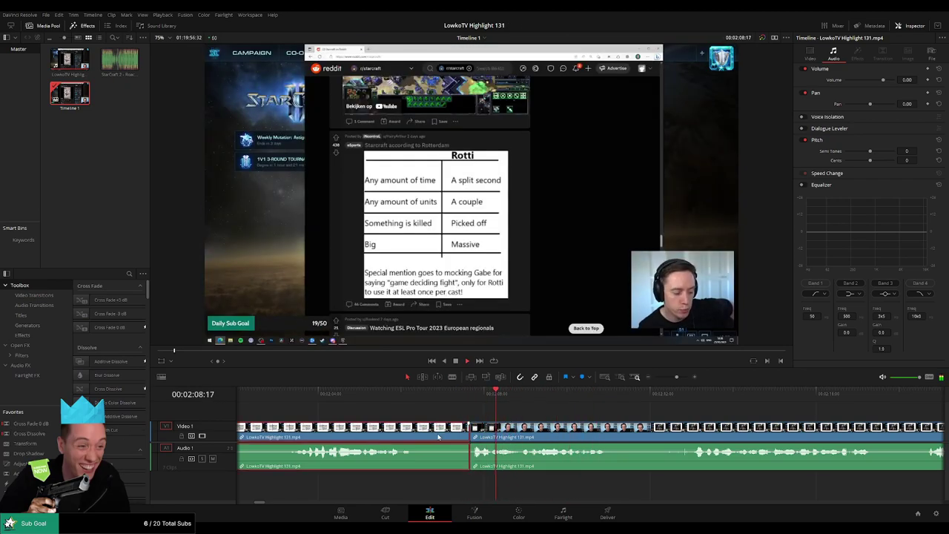
pyautogui.press('g')
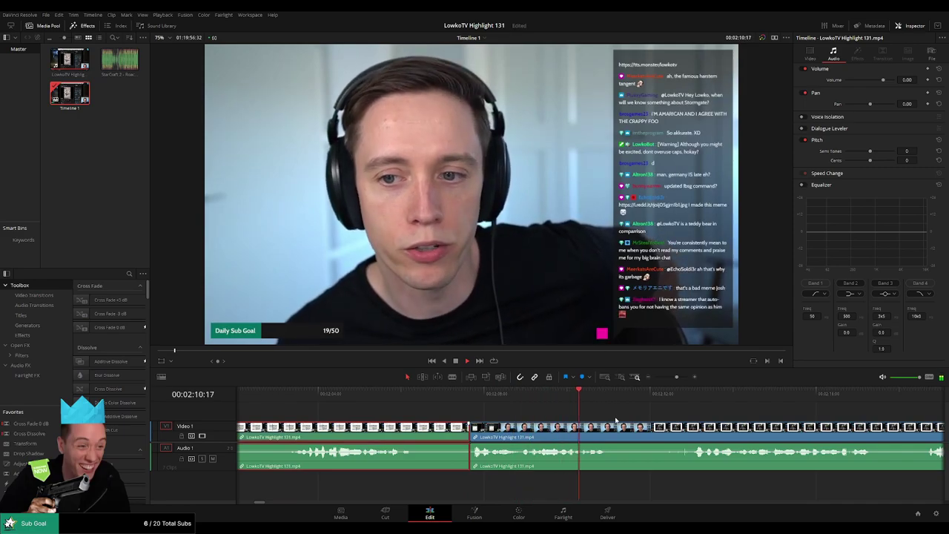
pyautogui.click(631, 417)
# Step: Split the clip at about 00:02:12:37 and 00:02:12:50 and ripple delete the short pause between the cuts
pyautogui.moveTo(680, 415); pyautogui.dragTo(433, 416)
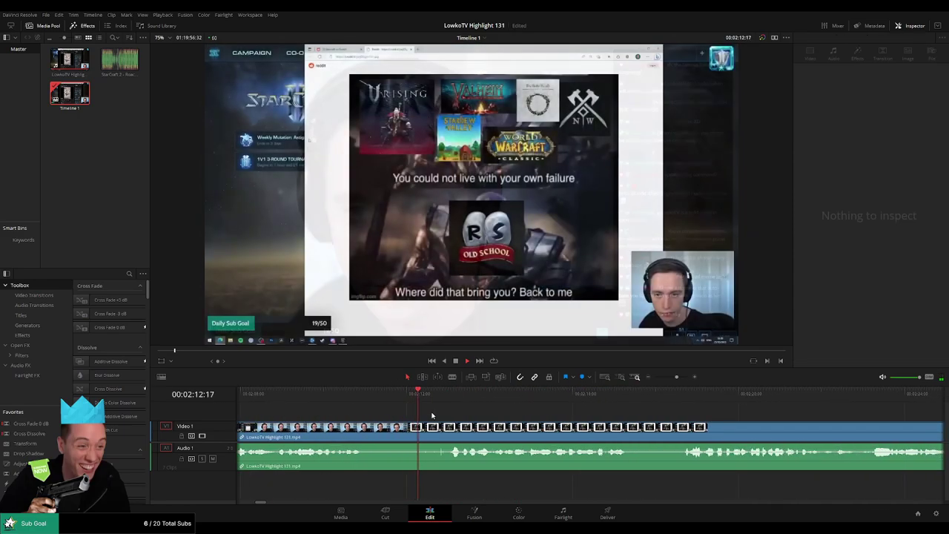
pyautogui.press('b')
pyautogui.click(436, 431)
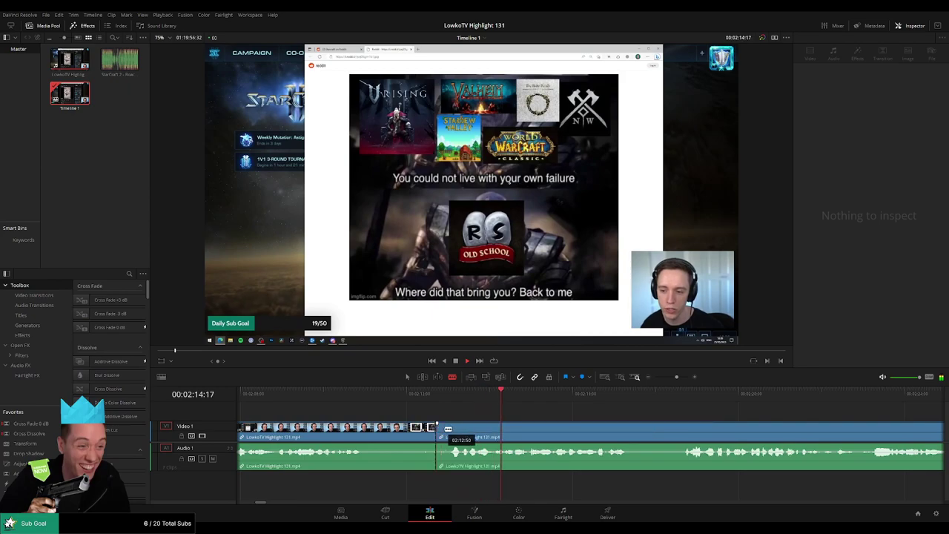
pyautogui.click(449, 431)
pyautogui.press('a')
pyautogui.click(443, 433)
pyautogui.press('Delete')
pyautogui.click(408, 436)
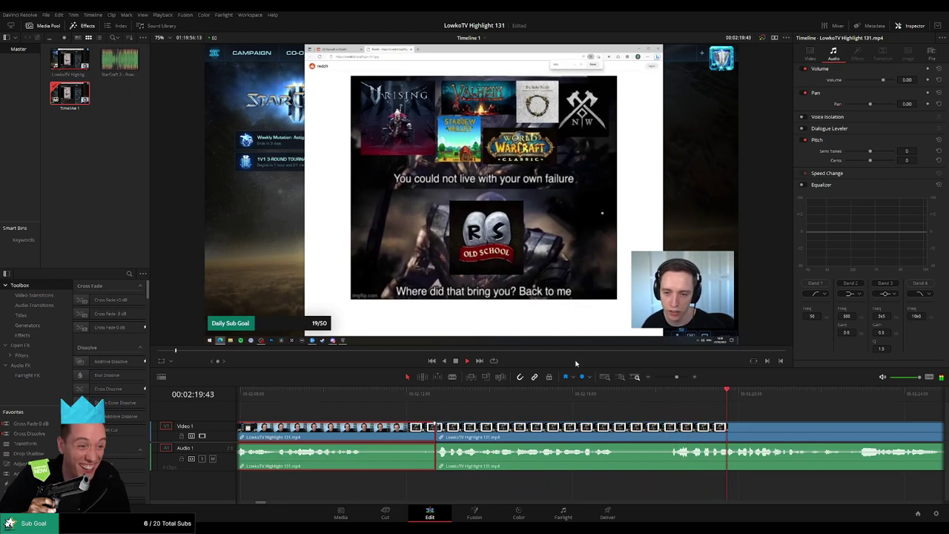
# Step: Split the clip at 00:02:22:00 and about 00:02:22:47 and ripple delete the pause between the cuts
pyautogui.click(801, 413)
pyautogui.moveTo(801, 413); pyautogui.dragTo(415, 411)
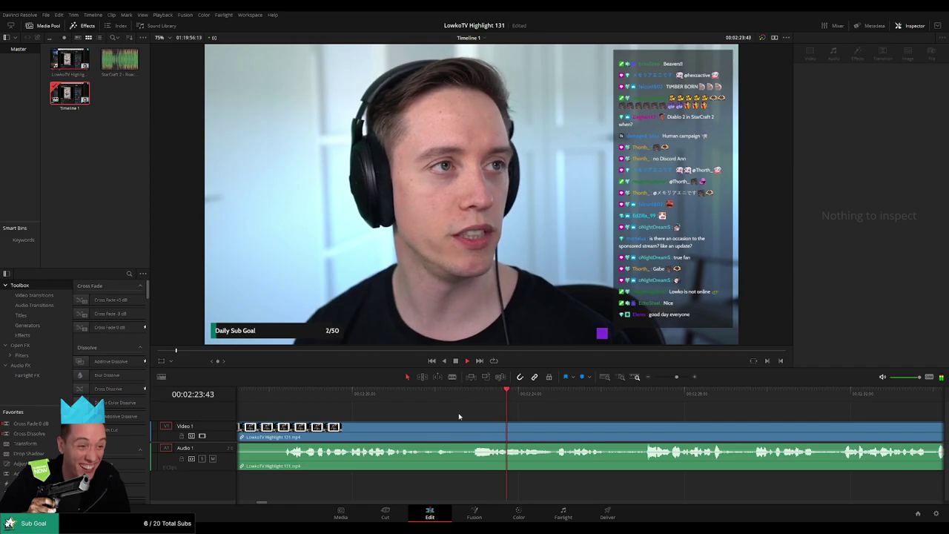
pyautogui.click(410, 401)
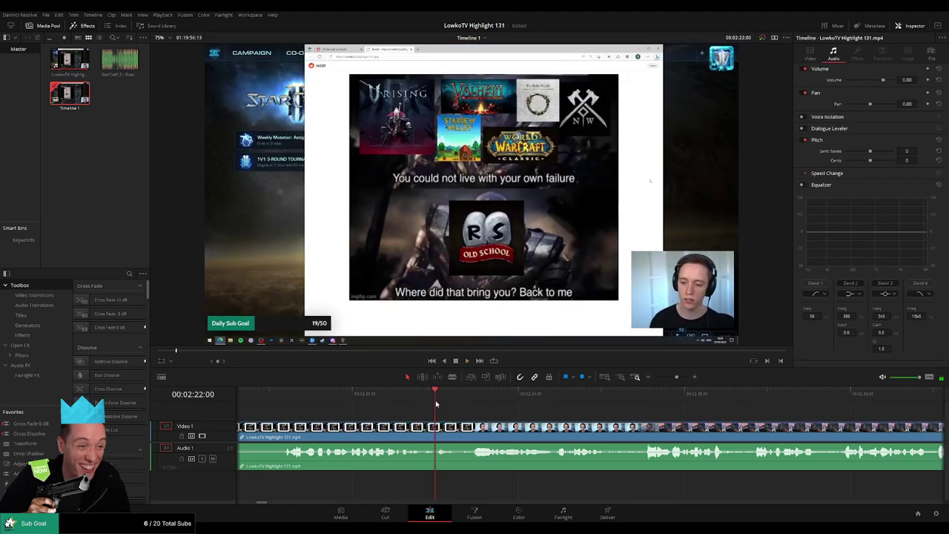
pyautogui.press('b')
pyautogui.click(436, 429)
pyautogui.click(468, 430)
pyautogui.press('a')
pyautogui.click(457, 430)
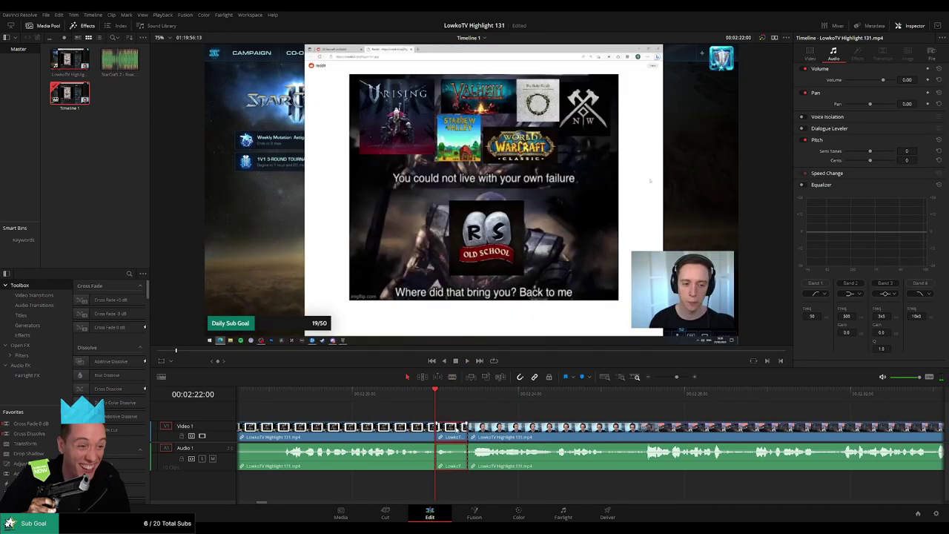
pyautogui.hotkey('ctrl', 'z')
pyautogui.press('space')
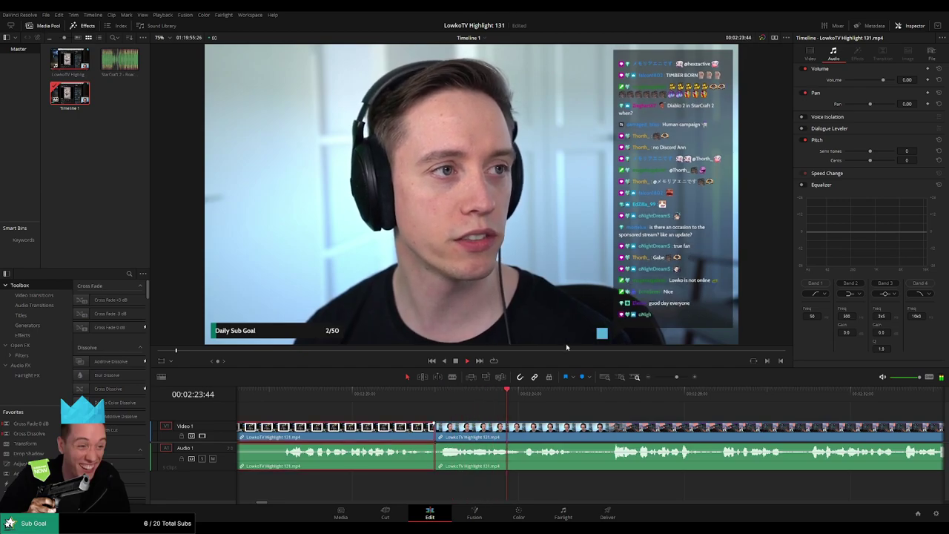
# Step: Play the Discord section up to about 00:03:03 and replay it from about 00:02:36, checking the waveform for pauses
pyautogui.click(594, 409)
pyautogui.moveTo(676, 379); pyautogui.dragTo(670, 380)
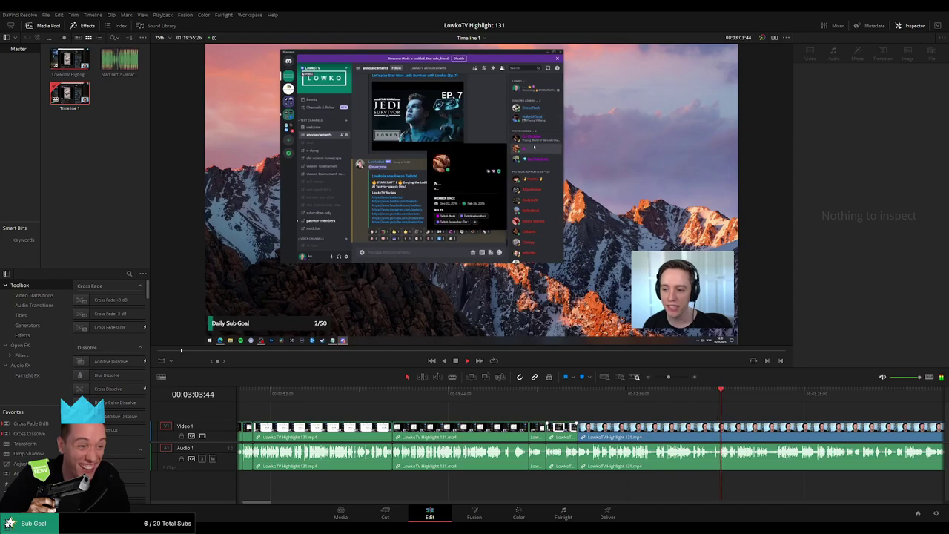
pyautogui.click(624, 395)
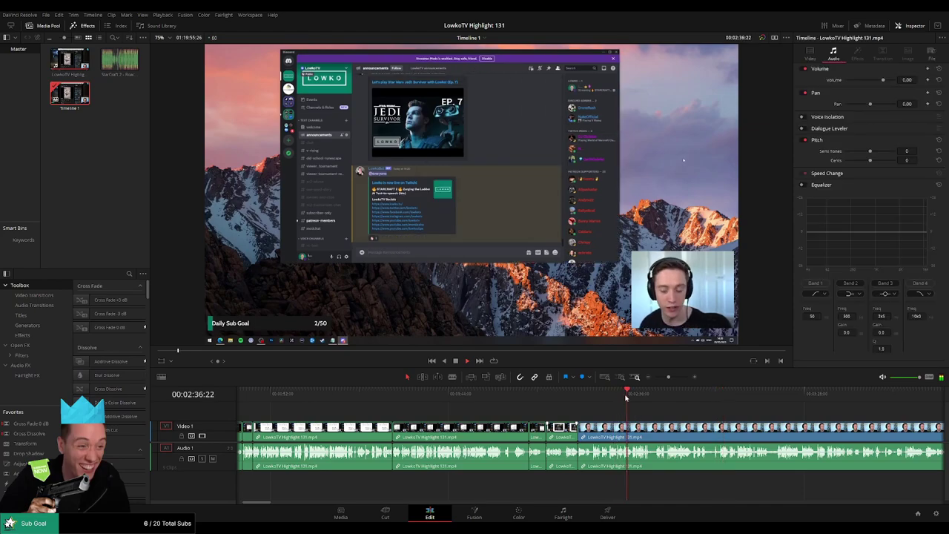
pyautogui.click(599, 398)
pyautogui.click(649, 403)
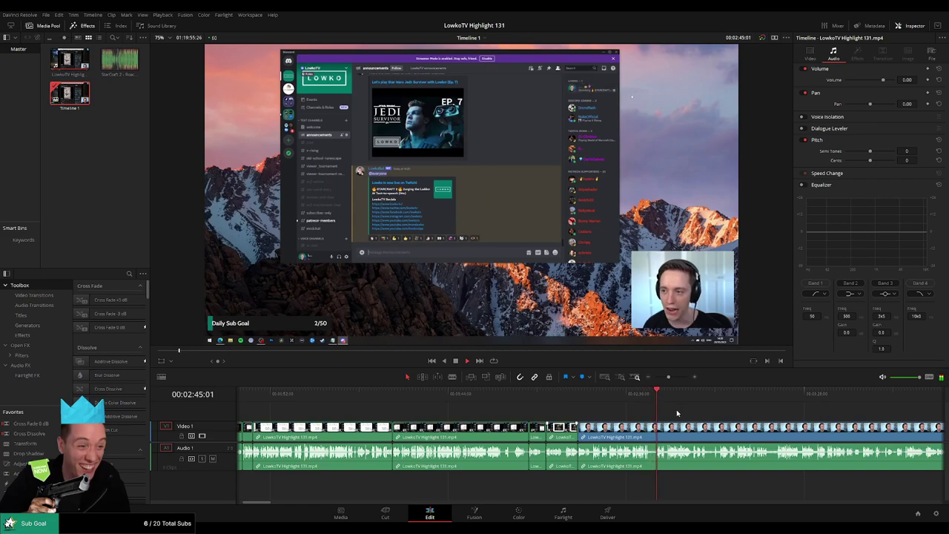
pyautogui.click(646, 401)
pyautogui.moveTo(669, 378); pyautogui.dragTo(676, 379)
pyautogui.click(451, 399)
pyautogui.moveTo(446, 400); pyautogui.dragTo(400, 399)
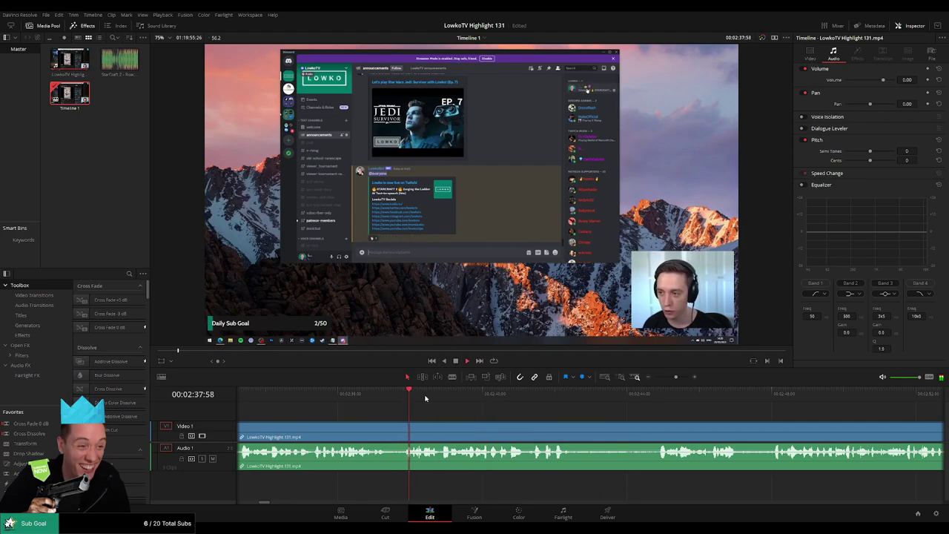
# Step: Add an Adjustment Clip on a new video track above the footage, starting at 00:02:41:18, and select it
pyautogui.hscroll(3, 425, 408)
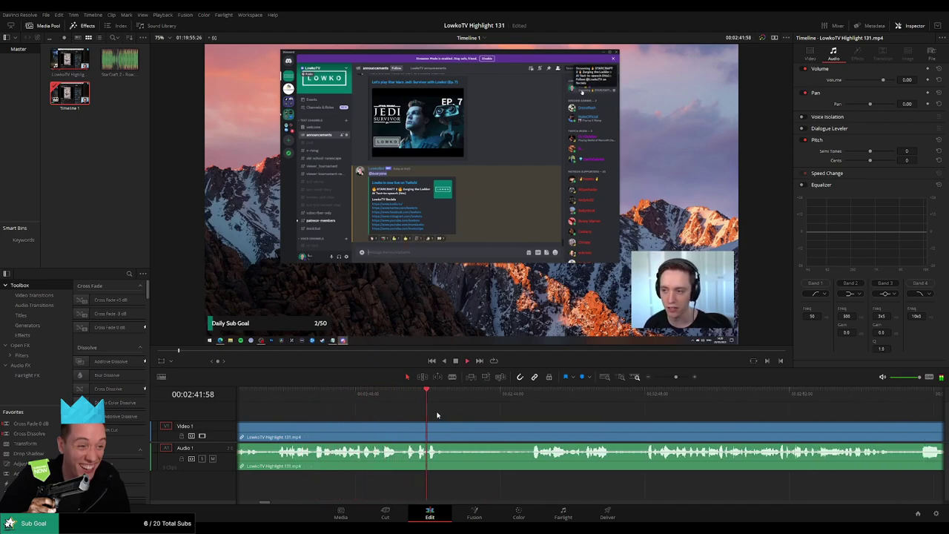
pyautogui.click(404, 398)
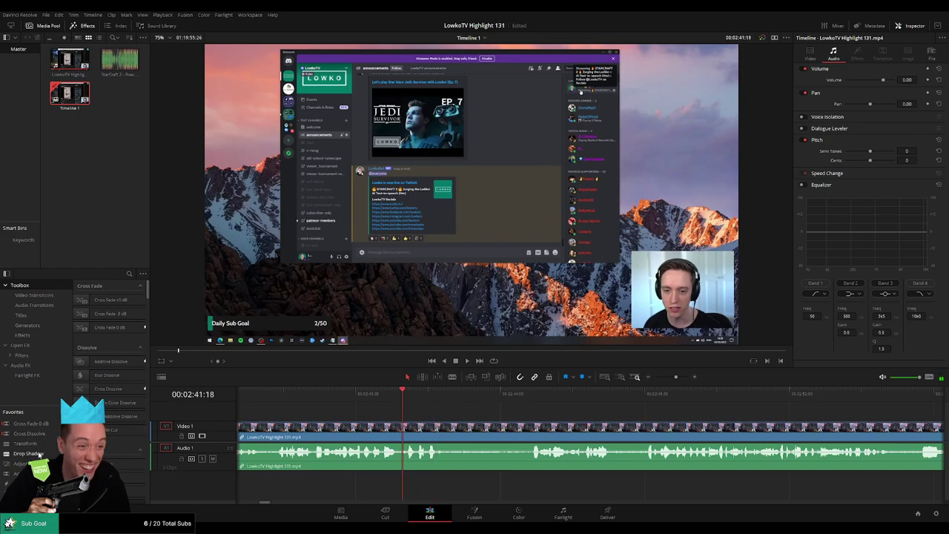
pyautogui.moveTo(23, 463); pyautogui.dragTo(406, 415)
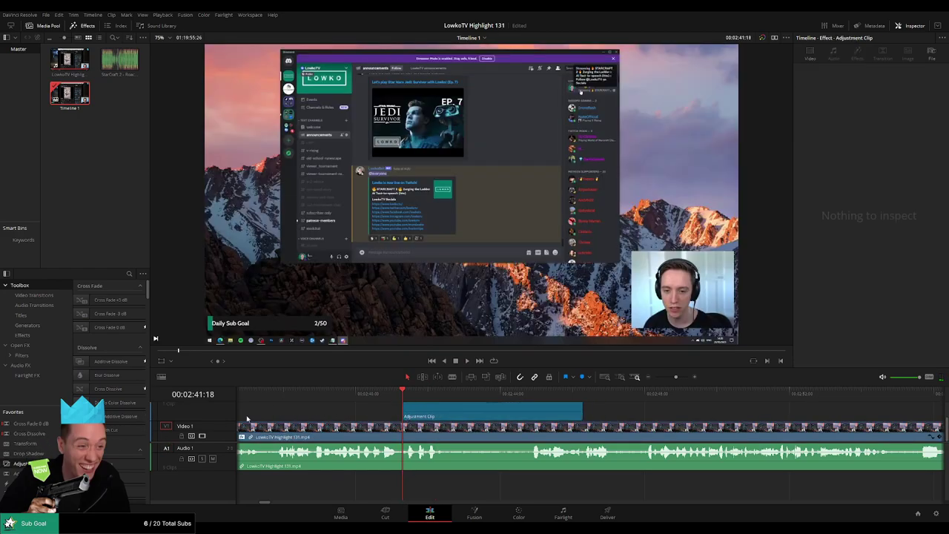
pyautogui.scroll(1, 203, 417)
pyautogui.scroll(-2, 219, 416)
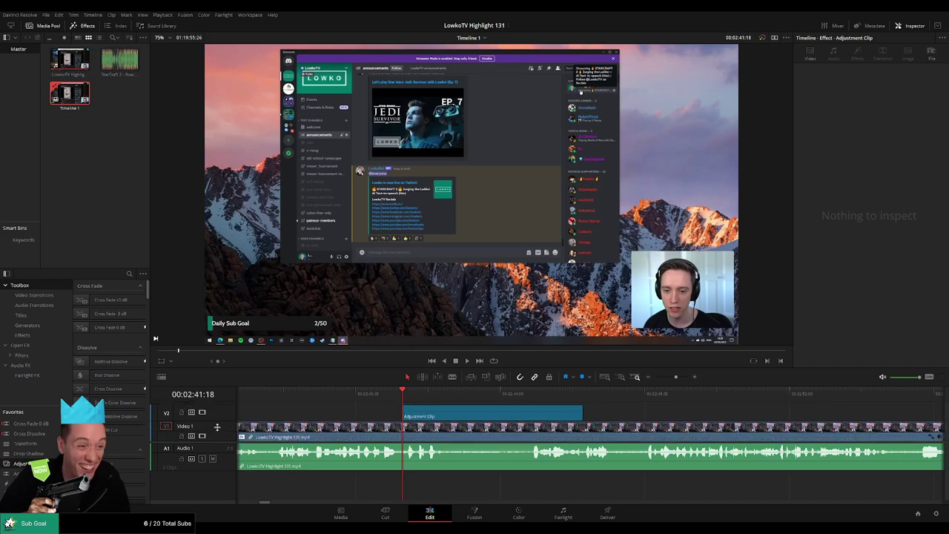
pyautogui.click(483, 415)
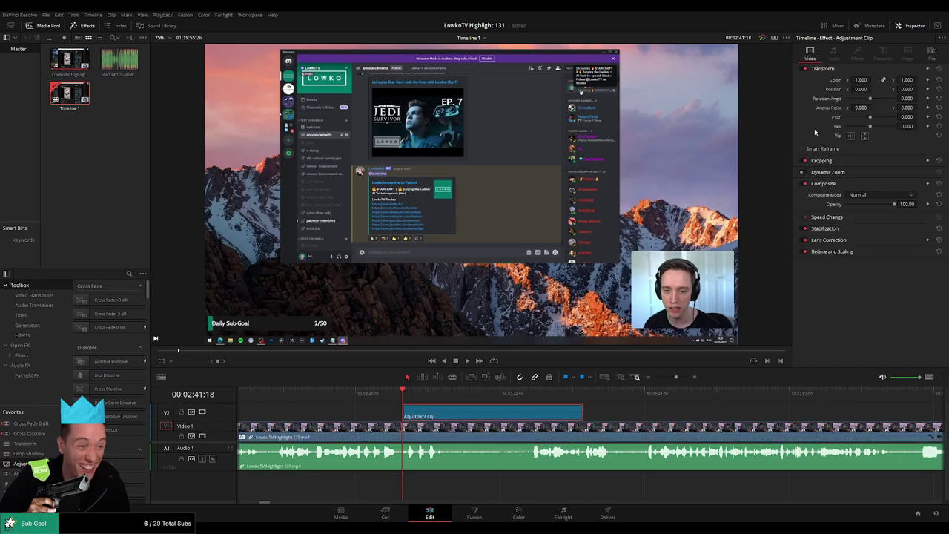
# Step: Set the adjustment clip's zoom to 1.950 and its position to X -470, Y -472 to enlarge the Discord member list
pyautogui.moveTo(860, 79); pyautogui.dragTo(746, 89)
pyautogui.moveTo(904, 89)
pyautogui.mouseDown()
pyautogui.moveTo(822, 89)
pyautogui.moveTo(948, 90)
pyautogui.moveTo(887, 89)
pyautogui.mouseUp()
pyautogui.press('space')
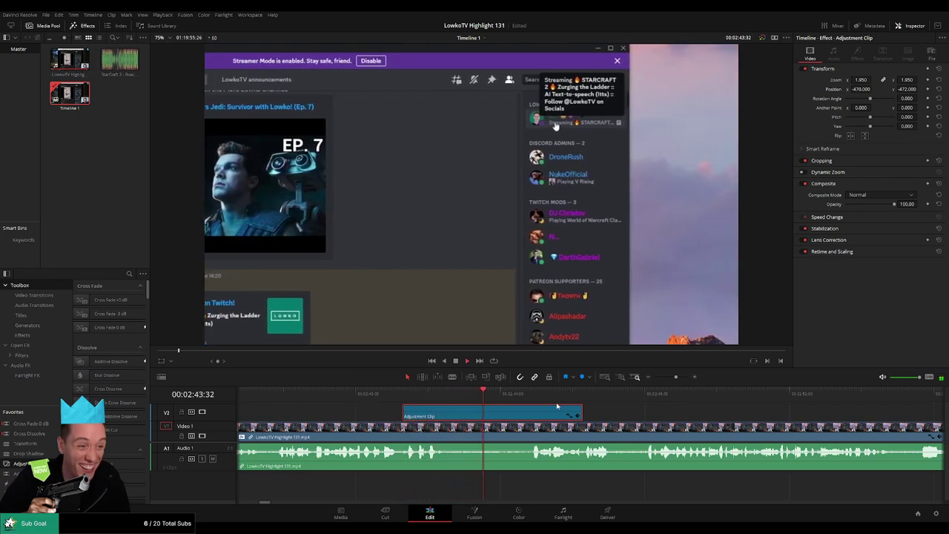
# Step: Play back the zoomed section and trim the adjustment clip's end to 00:02:43:06
pyautogui.moveTo(581, 415); pyautogui.dragTo(520, 413)
pyautogui.click(414, 398)
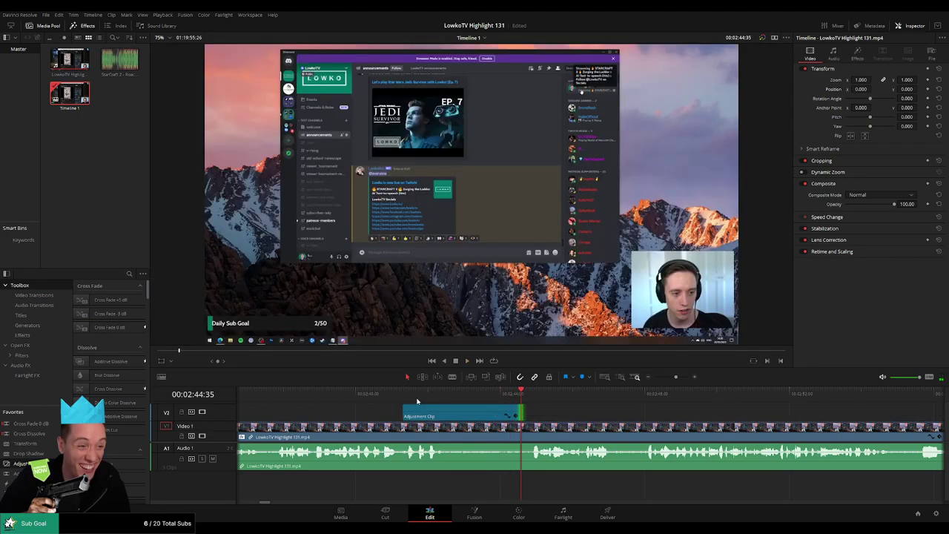
pyautogui.click(404, 399)
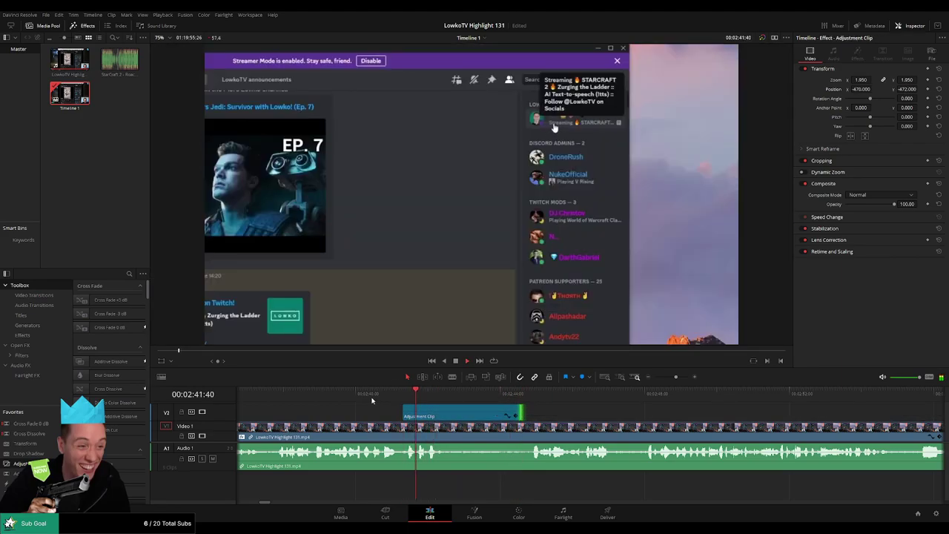
pyautogui.click(373, 400)
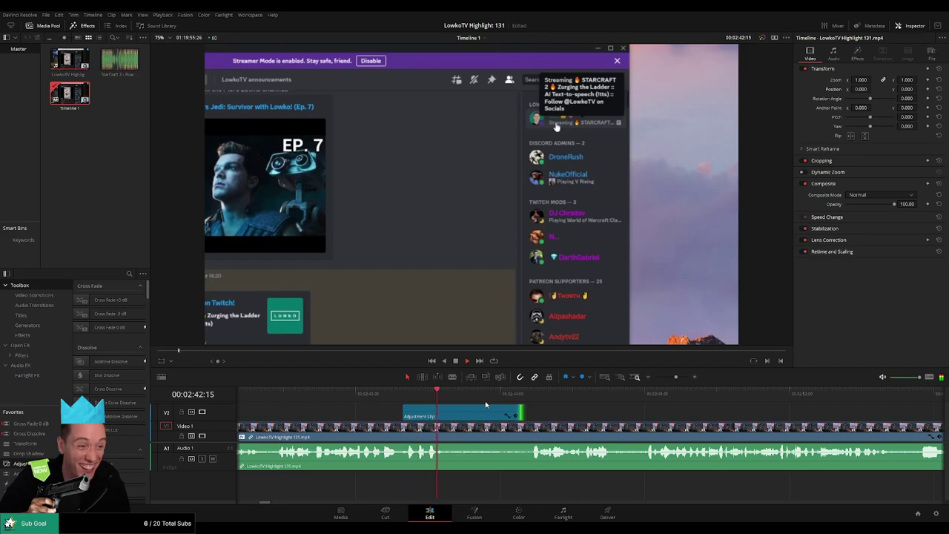
pyautogui.press('space')
pyautogui.moveTo(521, 412); pyautogui.dragTo(469, 412)
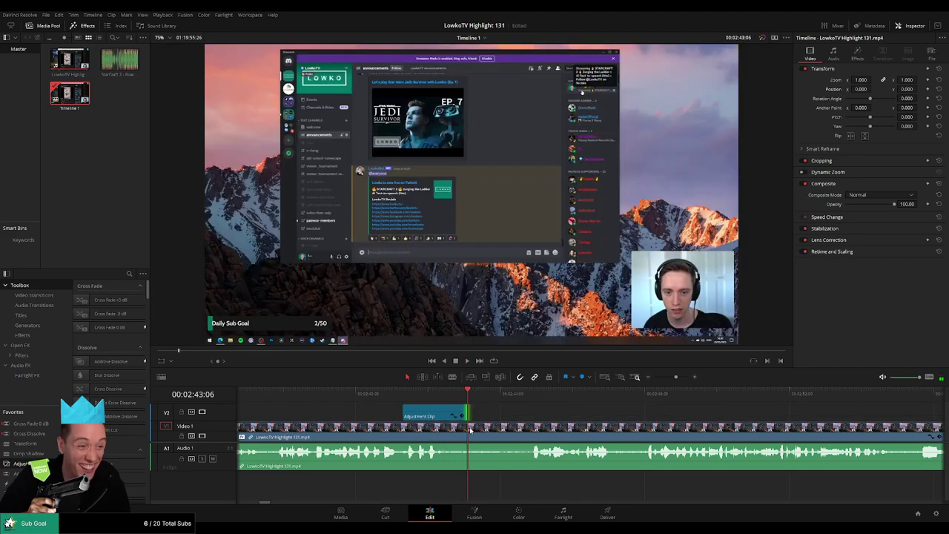
# Step: Split the footage at 00:02:43:06 and about 00:02:44:45 and delete the pause between the cuts
pyautogui.press('b')
pyautogui.click(469, 428)
pyautogui.click(527, 431)
pyautogui.press('a')
pyautogui.click(500, 430)
pyautogui.press('Delete')
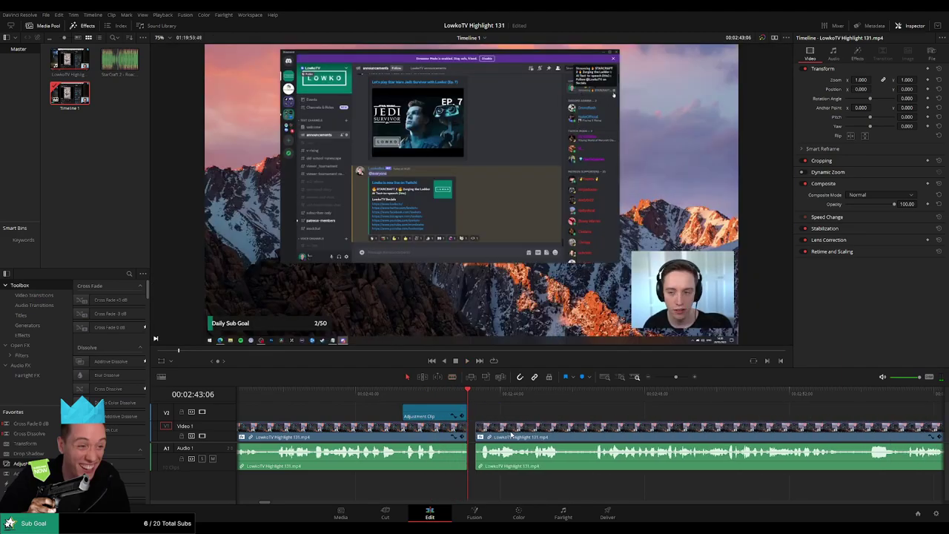
# Step: Close the small gap at the 00:02:43:06 cut and add a Cross Fade 0 dB to its audio
pyautogui.press('space')
pyautogui.click(443, 428)
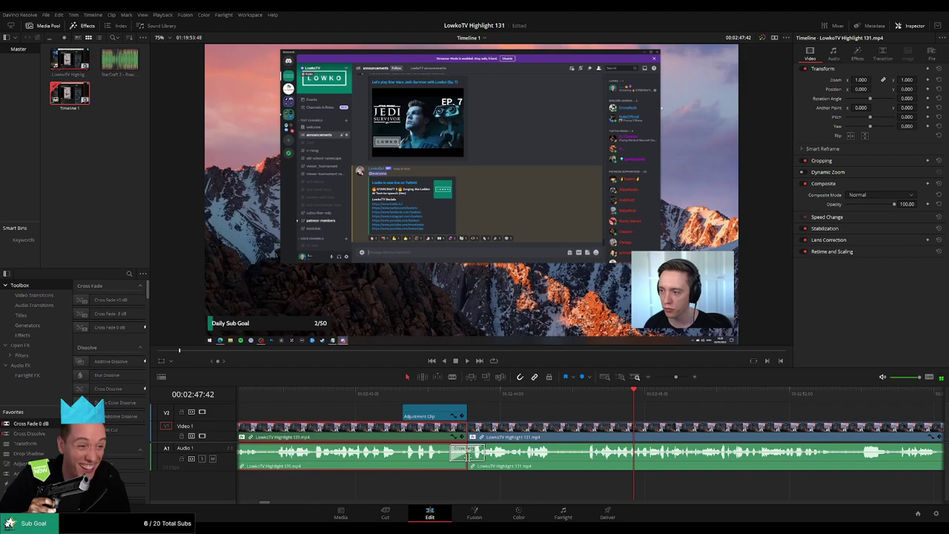
pyautogui.click(443, 416)
pyautogui.press('space')
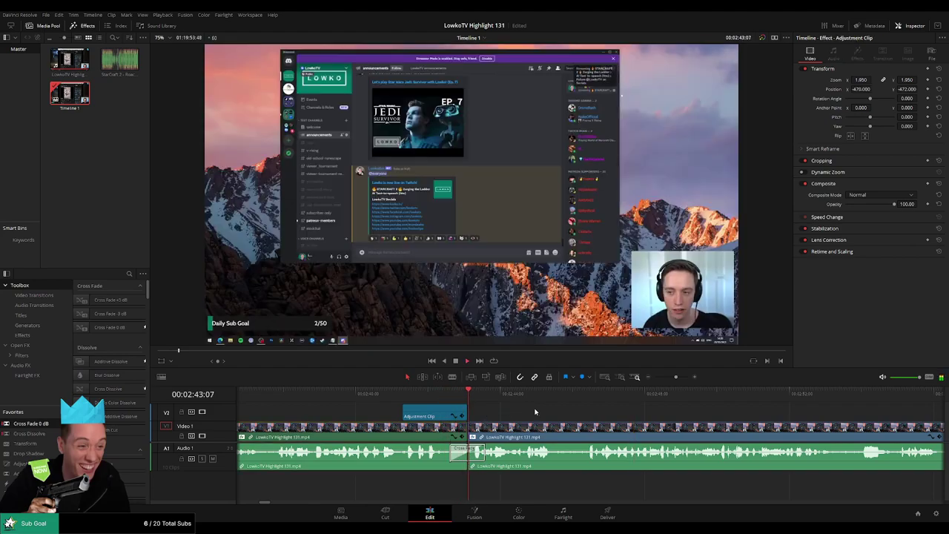
# Step: Play on to about 00:02:57, split the clip at about 00:02:53:25 and 00:02:54:55, and ripple delete the pause between the cuts
pyautogui.moveTo(654, 417); pyautogui.dragTo(527, 412)
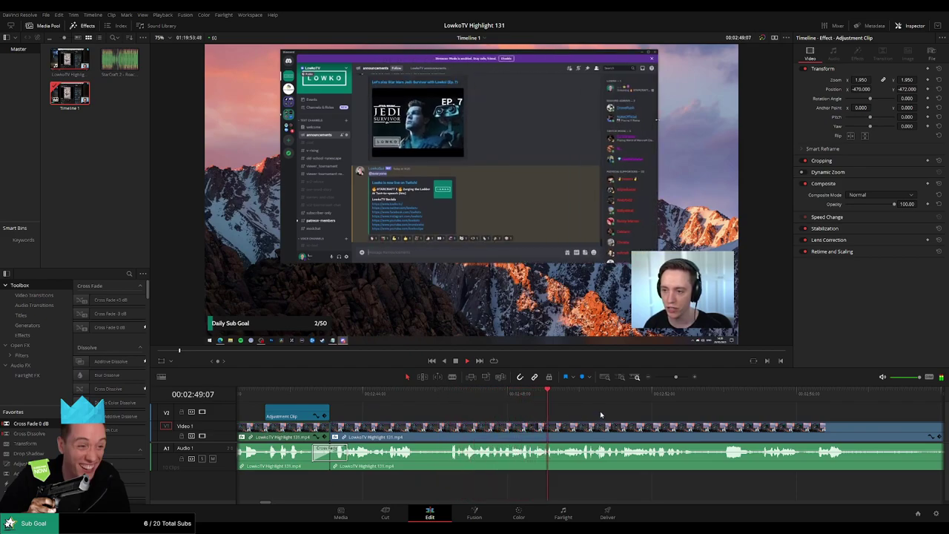
pyautogui.hscroll(4, 598, 422)
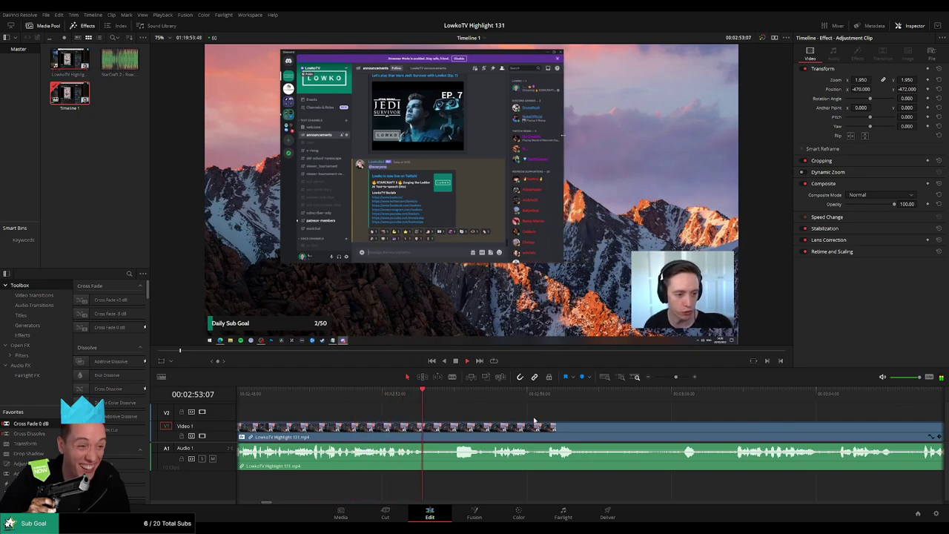
pyautogui.hscroll(4, 490, 419)
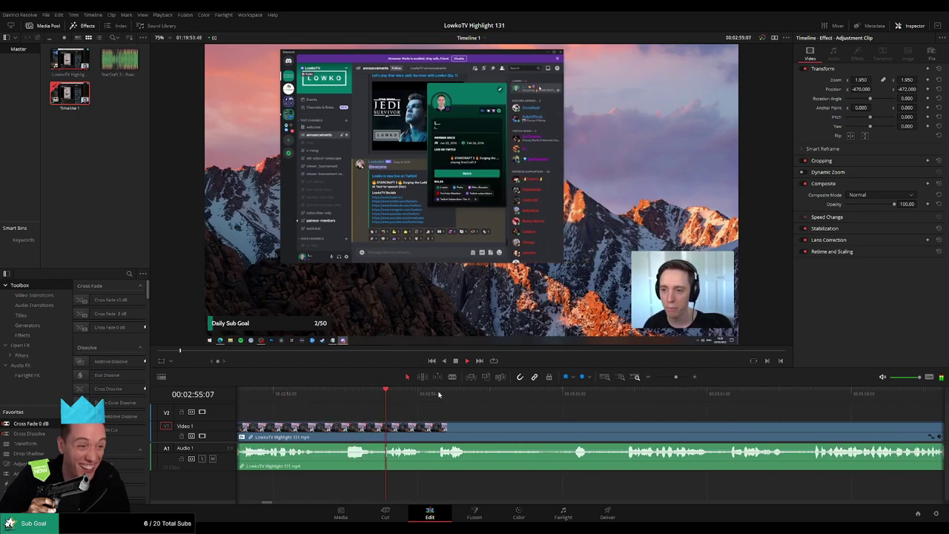
pyautogui.press('b')
pyautogui.click(326, 436)
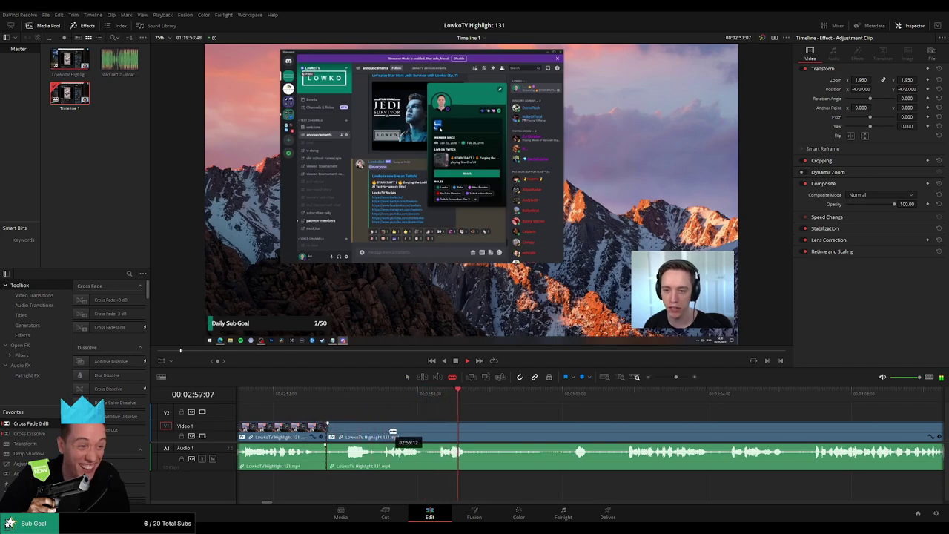
pyautogui.click(382, 430)
pyautogui.press('a')
pyautogui.click(368, 434)
pyautogui.press('Delete')
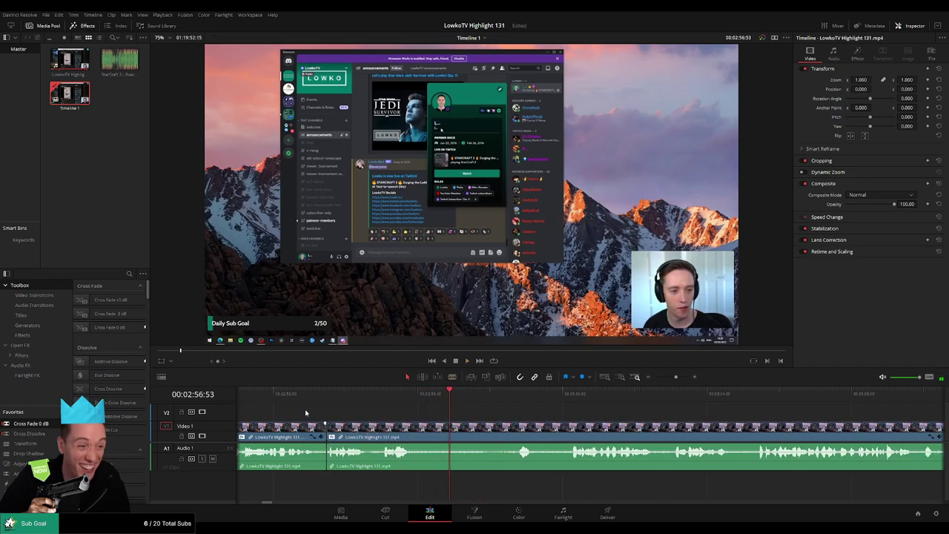
# Step: Replay the cut near 00:02:53:25 from about 00:02:52:45, and skip ahead through the silence to about 00:02:58
pyautogui.click(302, 394)
pyautogui.click(319, 428)
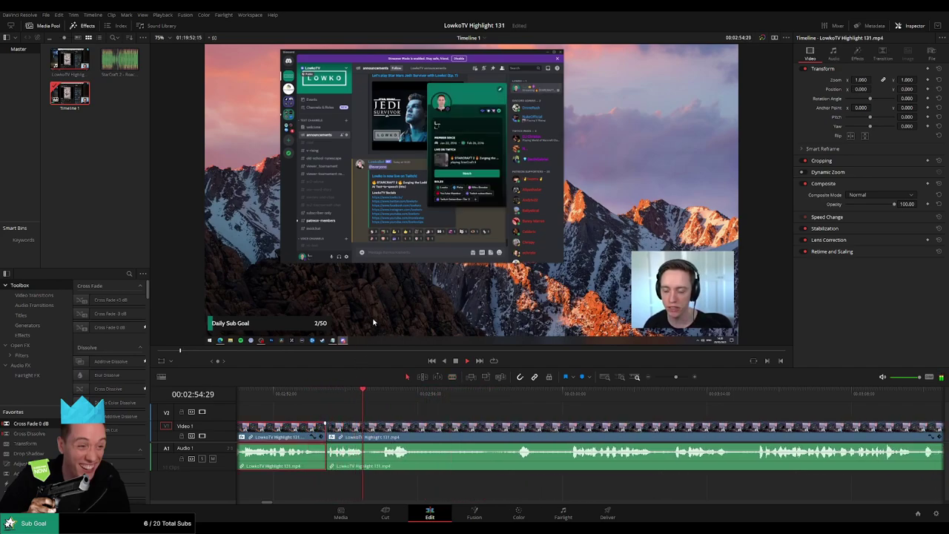
pyautogui.click(465, 411)
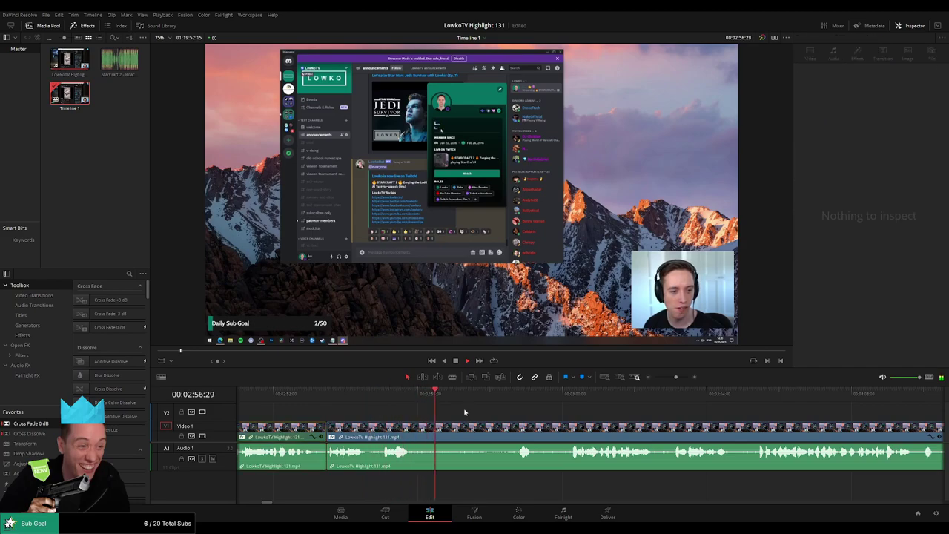
pyautogui.click(492, 394)
# Step: Split the footage at about 00:02:55:58 and 00:02:58:41 and ripple delete the pause between the cuts
pyautogui.press('b')
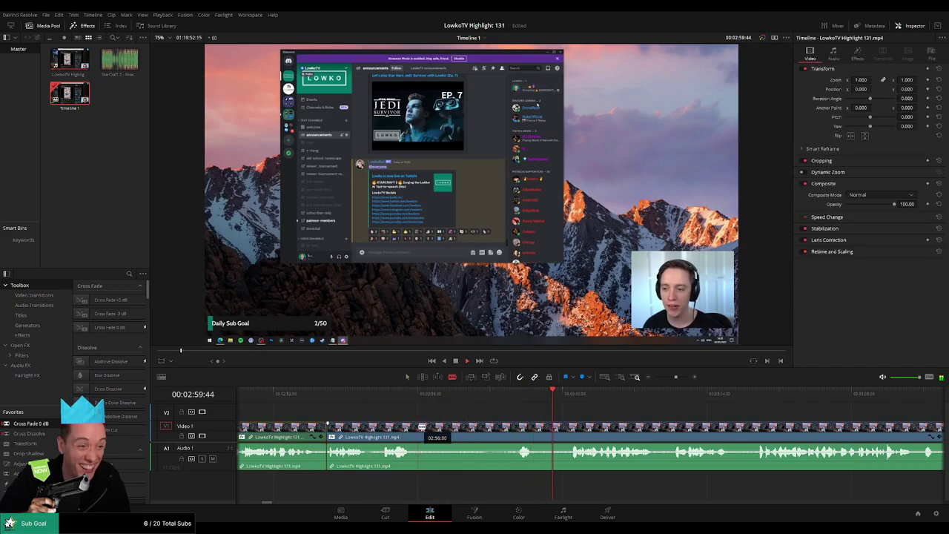
pyautogui.click(416, 429)
pyautogui.click(514, 429)
pyautogui.press('a')
pyautogui.click(499, 432)
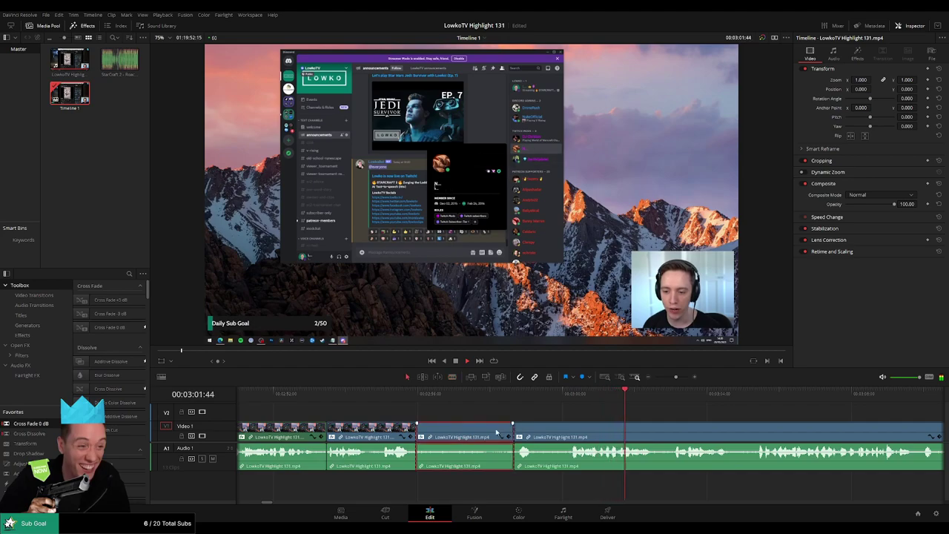
pyautogui.press('Delete')
# Step: Add a Cross Fade 0 dB to the audio at the cut near 00:02:56:00
pyautogui.moveTo(31, 424); pyautogui.dragTo(411, 460)
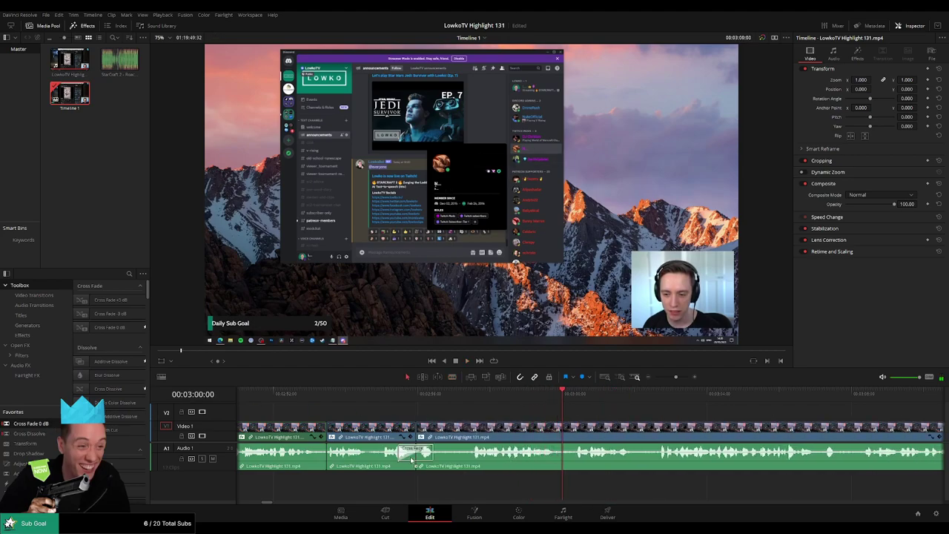
pyautogui.click(382, 429)
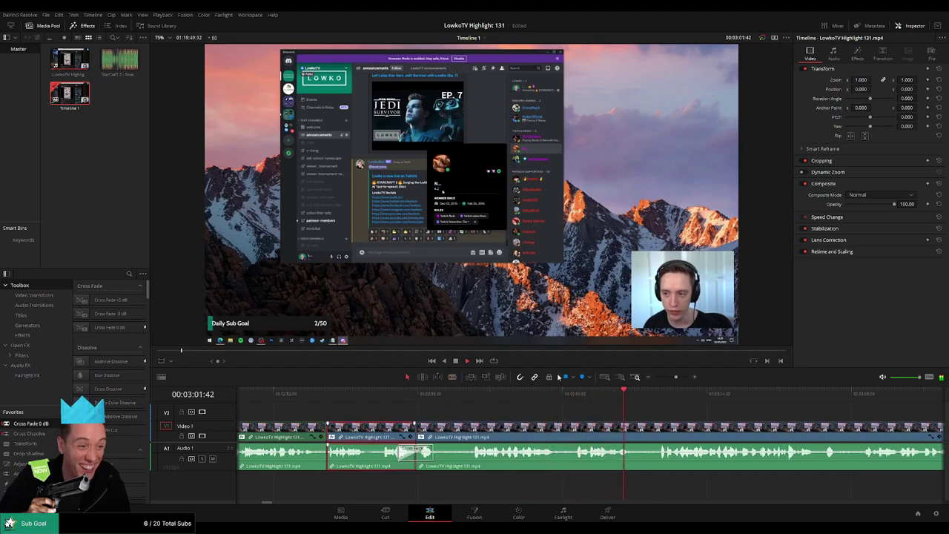
pyautogui.click(719, 418)
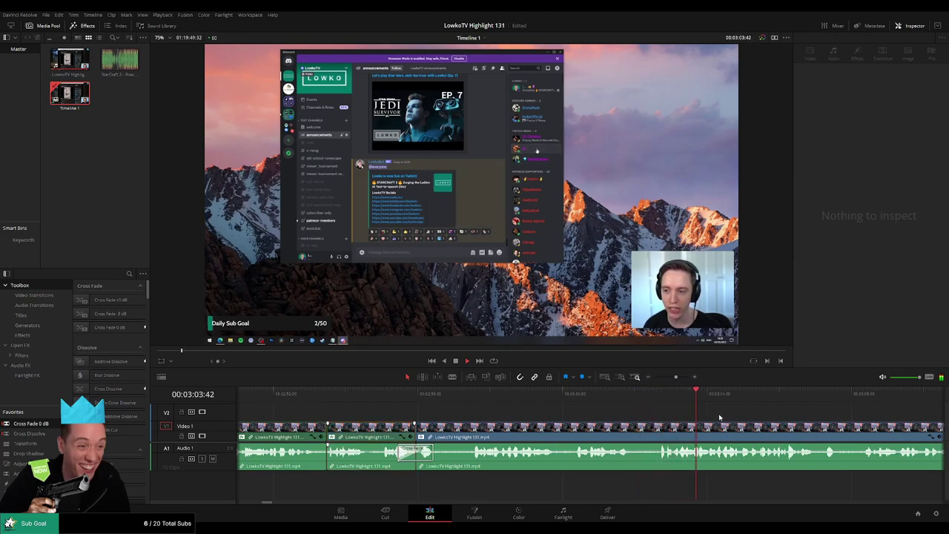
# Step: Split the footage at about 00:03:11:24 and 00:03:14:14 and ripple delete the pause between the cuts
pyautogui.moveTo(780, 415); pyautogui.dragTo(491, 414)
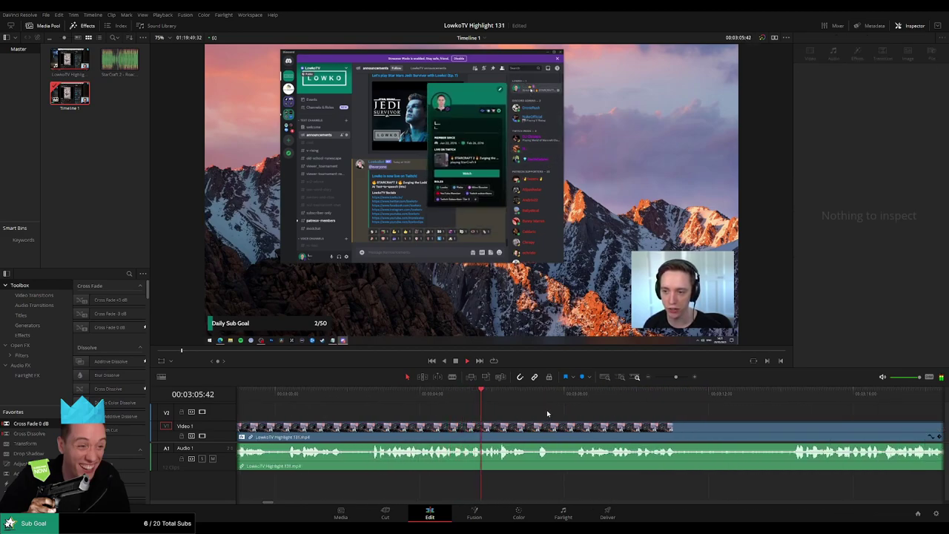
pyautogui.press('space')
pyautogui.click(509, 394)
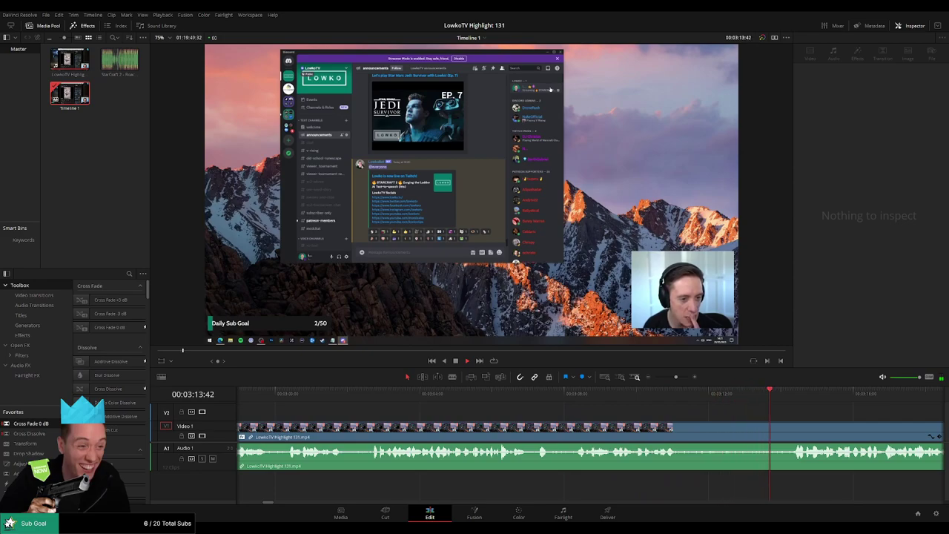
pyautogui.press('b')
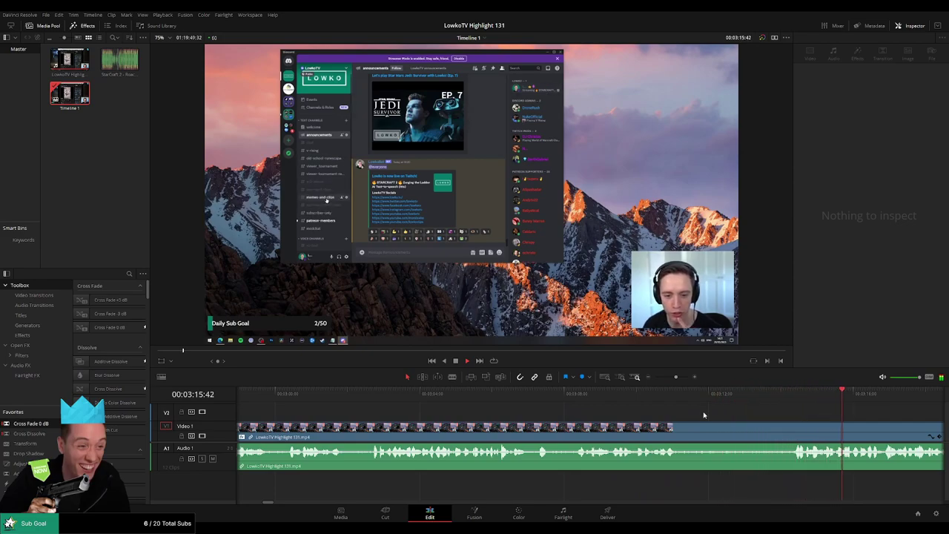
pyautogui.click(686, 427)
pyautogui.click(787, 427)
pyautogui.press('a')
pyautogui.click(752, 437)
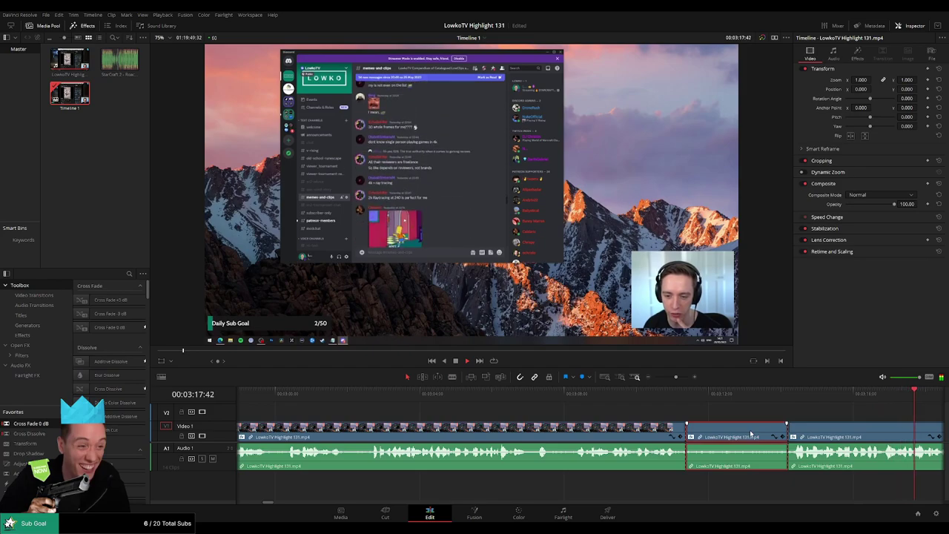
pyautogui.press('Delete')
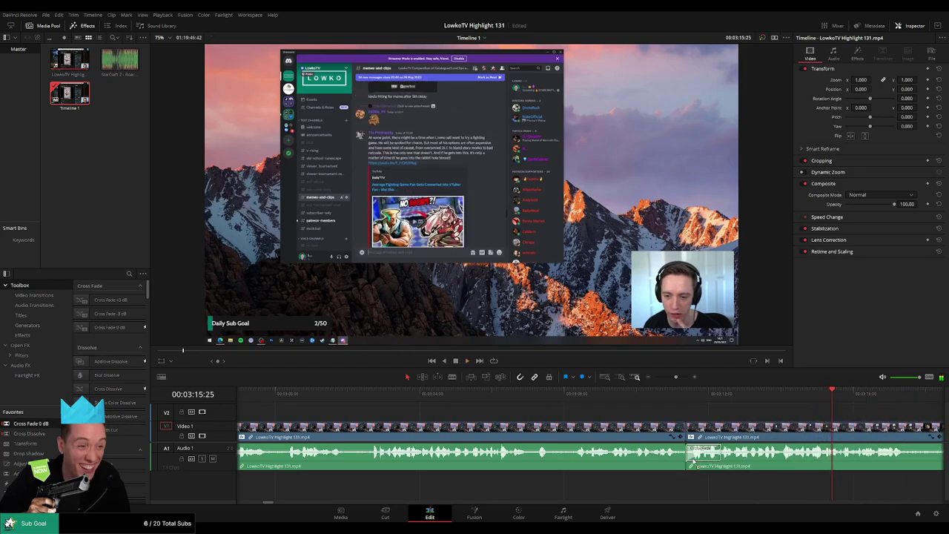
# Step: Add a Cross Fade 0 dB centred on the audio cut near 00:03:11:24
pyautogui.moveTo(694, 460); pyautogui.dragTo(689, 457)
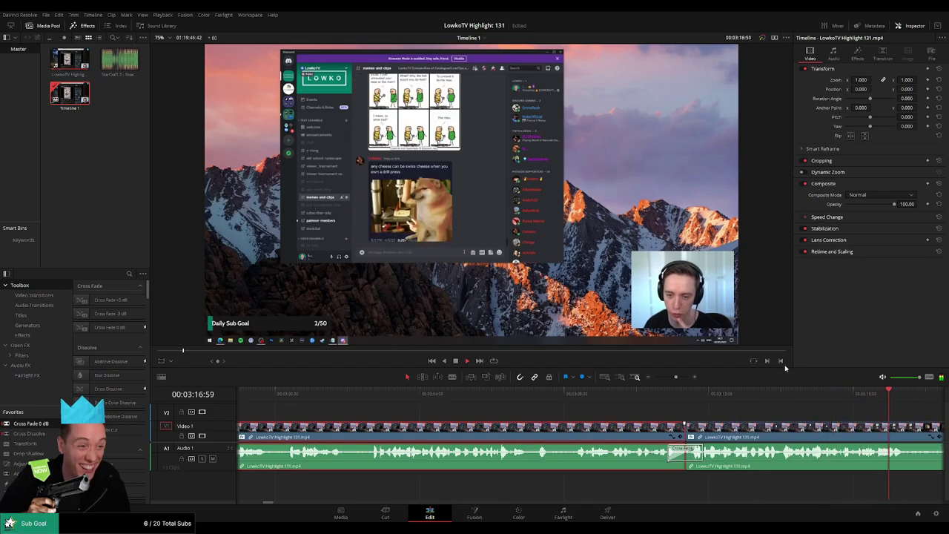
pyautogui.hscroll(6, 606, 413)
pyautogui.click(636, 414)
# Step: Play on to about 00:03:54, split the footage at about 00:03:54:36 and 00:03:55:19, and ripple delete the short pause between the cuts
pyautogui.hscroll(2, 512, 410)
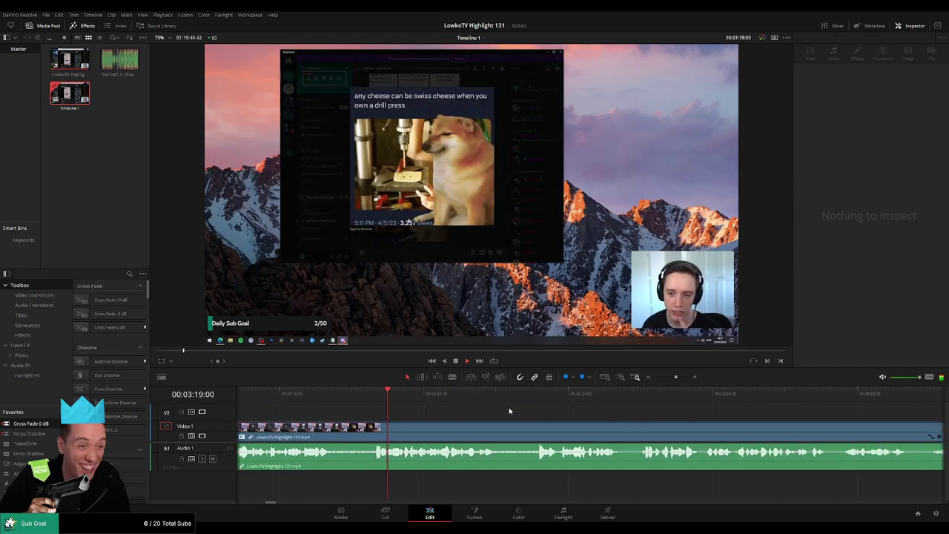
pyautogui.hscroll(2, 508, 411)
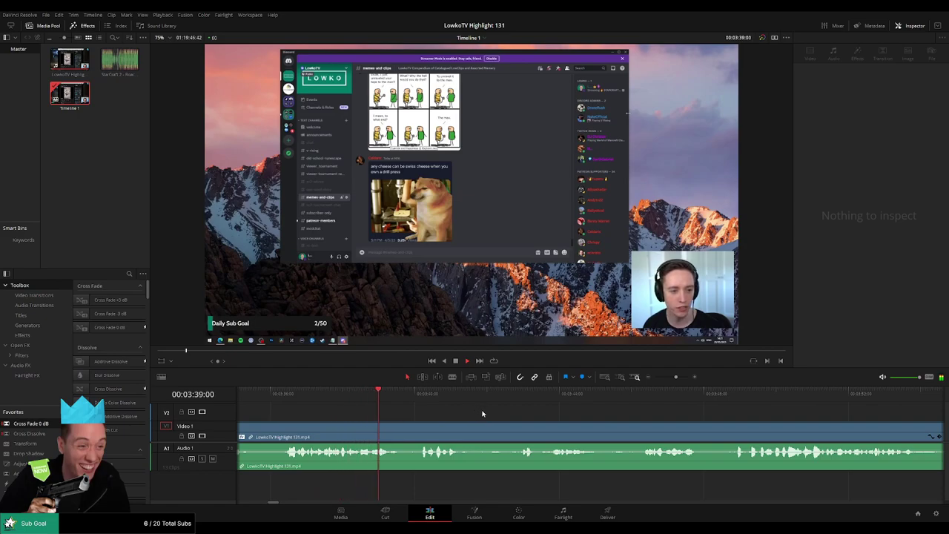
pyautogui.moveTo(540, 417); pyautogui.dragTo(440, 411)
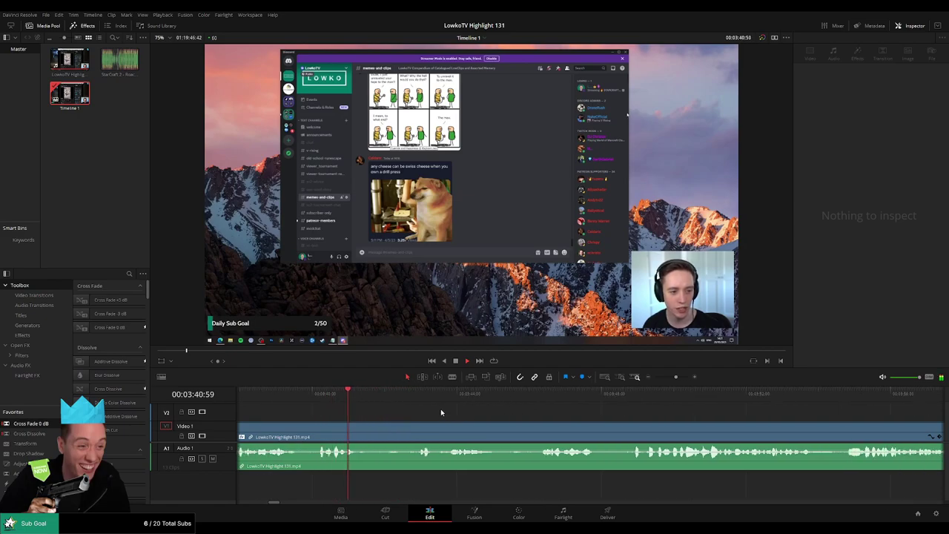
pyautogui.click(406, 396)
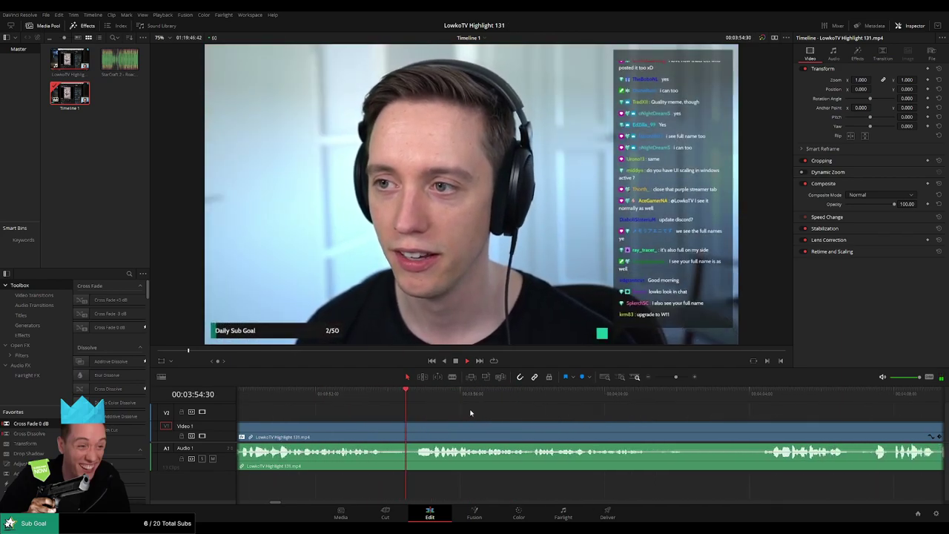
pyautogui.press('b')
pyautogui.click(330, 434)
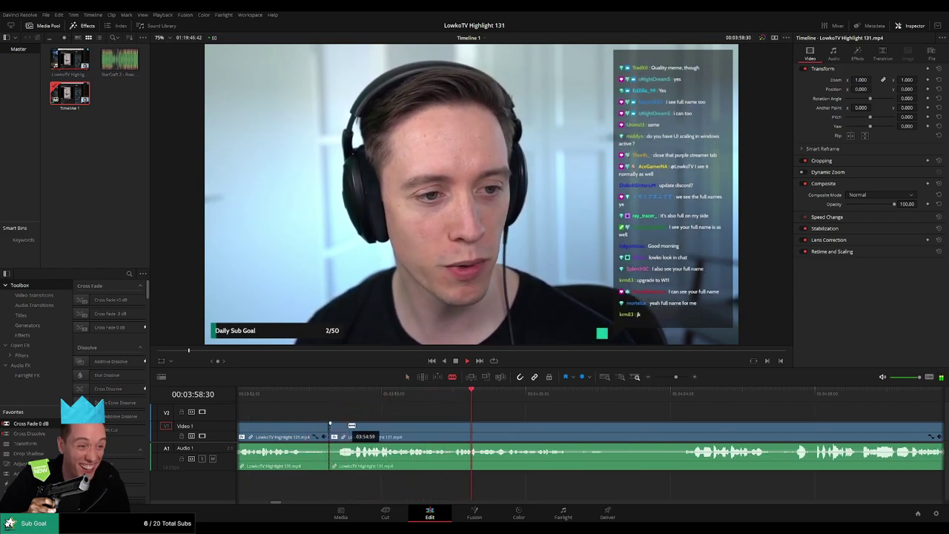
pyautogui.click(353, 434)
pyautogui.press('a')
pyautogui.click(344, 434)
pyautogui.press('BackSpace')
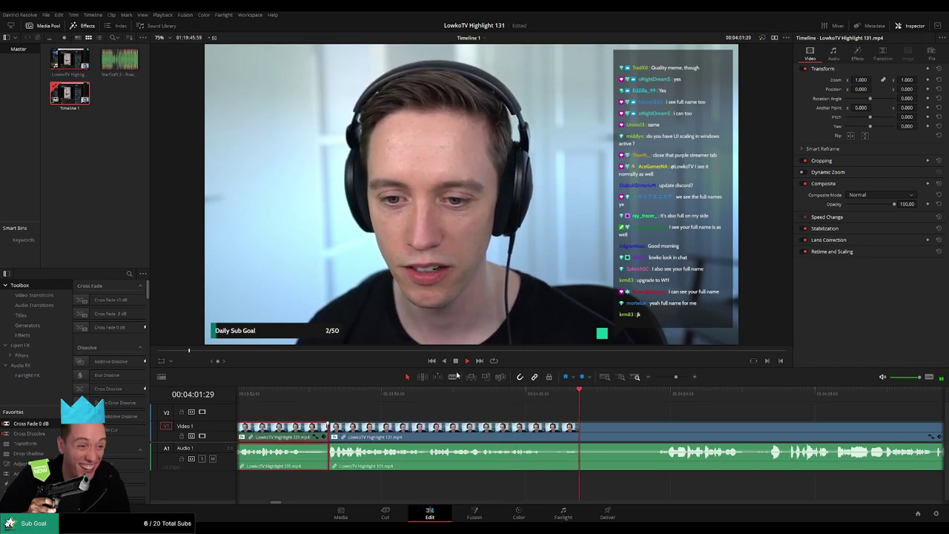
# Step: Split the footage at about 00:04:00:29 and 00:04:03:40 and ripple delete the silence between the cuts
pyautogui.hscroll(3, 500, 424)
pyautogui.press('b')
pyautogui.click(367, 428)
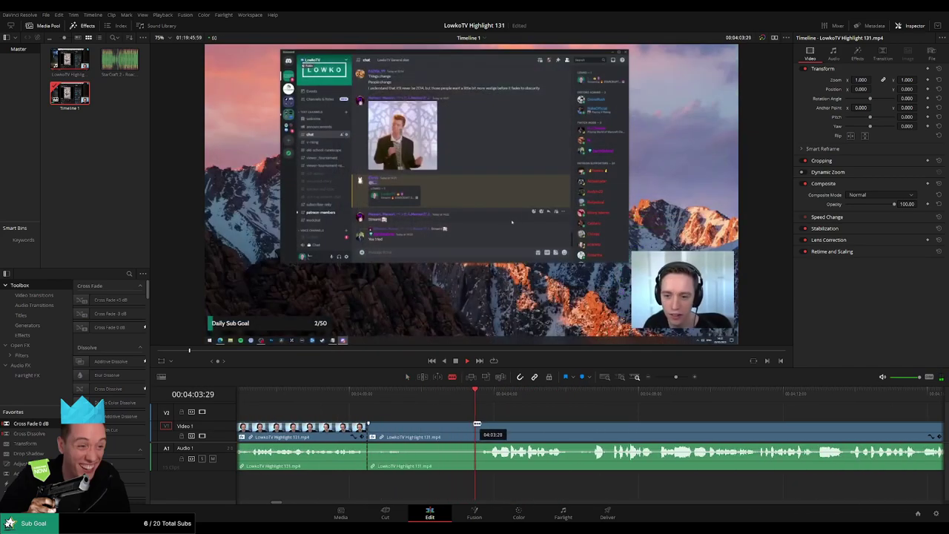
pyautogui.click(483, 429)
pyautogui.press('a')
pyautogui.click(461, 436)
pyautogui.press('Delete')
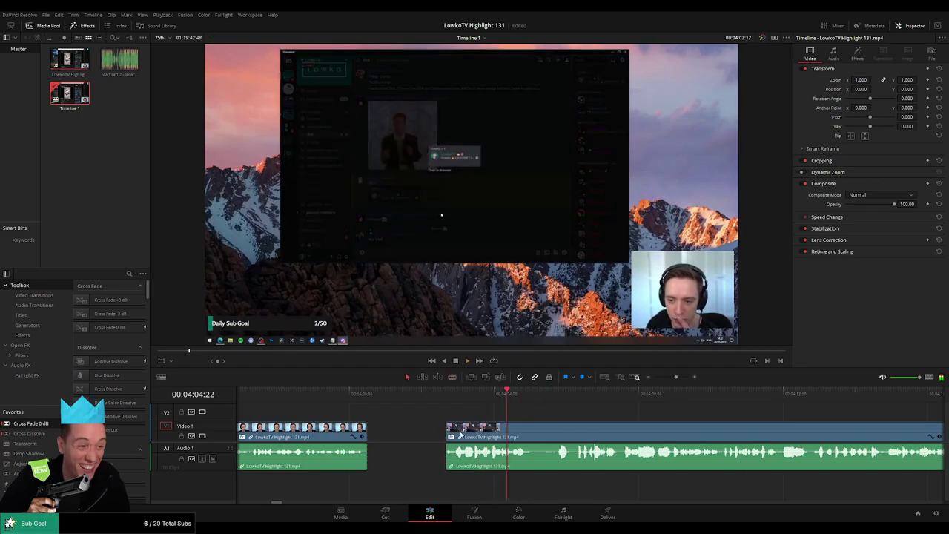
# Step: Add a Cross Fade 0 dB to the audio at the cut near 00:04:00:29
pyautogui.moveTo(45, 423); pyautogui.dragTo(365, 465)
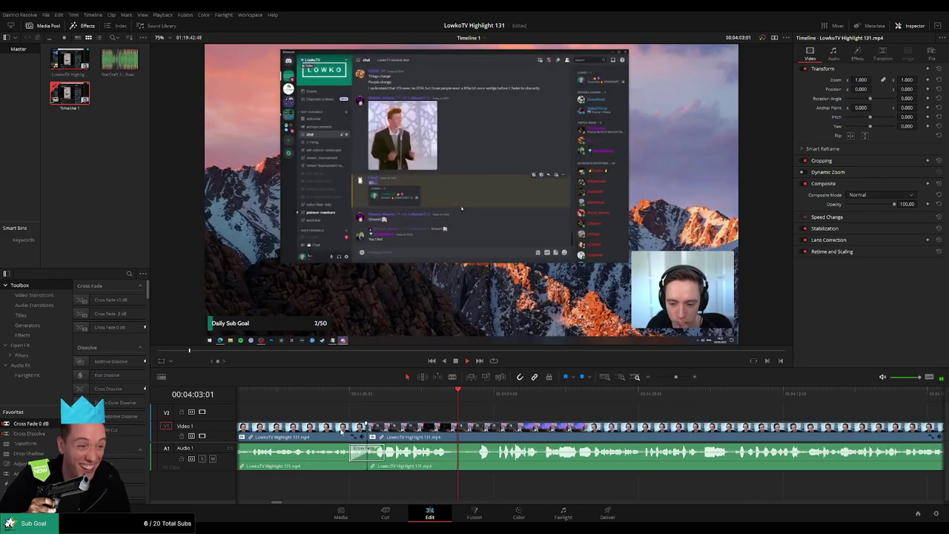
pyautogui.click(625, 412)
pyautogui.hscroll(4, 506, 407)
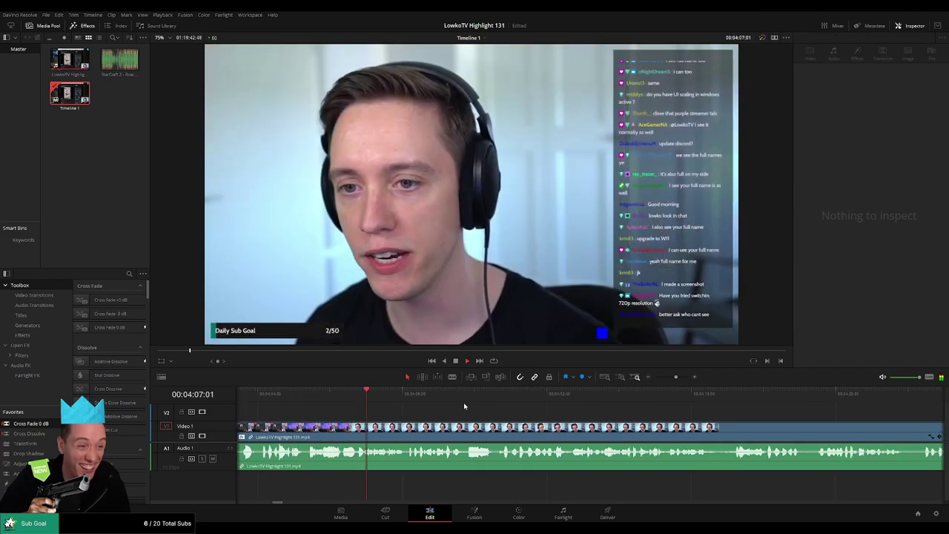
# Step: Split the footage at about 00:04:06:20 and ripple delete the short pause right after the cut
pyautogui.press('b')
pyautogui.click(343, 427)
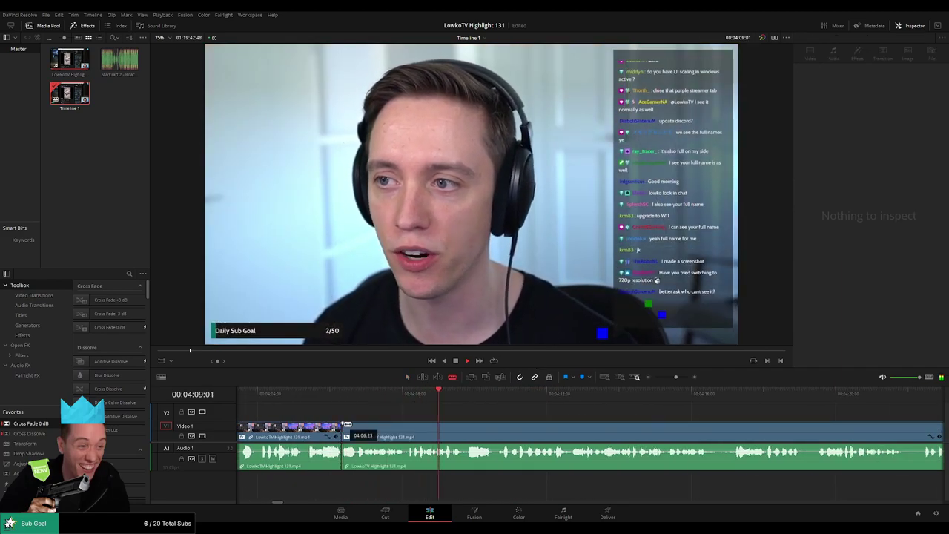
pyautogui.press('a')
pyautogui.click(321, 437)
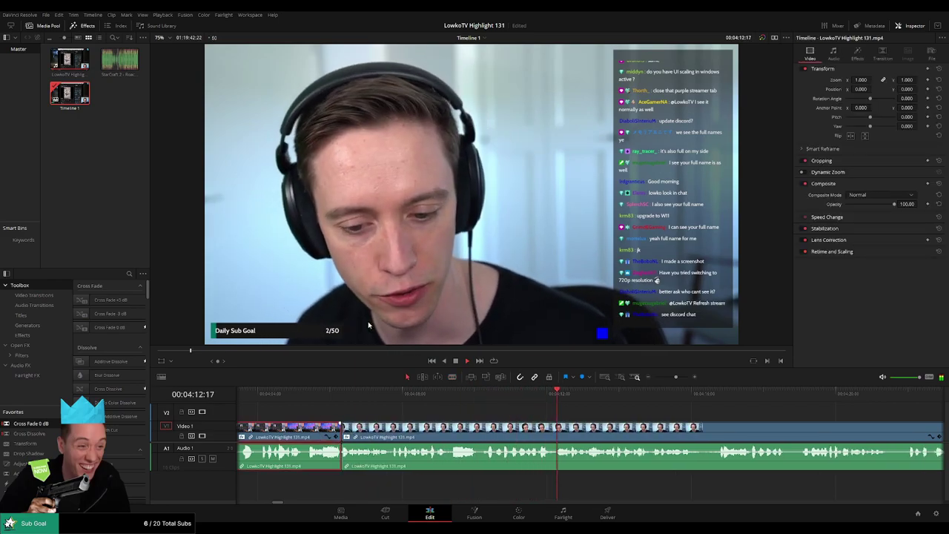
pyautogui.click(664, 412)
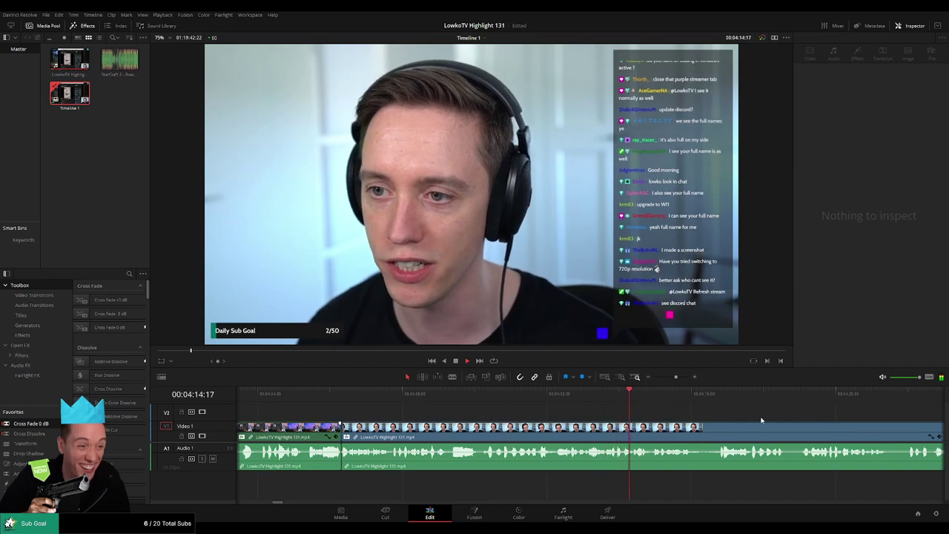
# Step: Skip ahead to about 00:04:46, split the footage at about 00:04:46:36 and 00:04:48:24, and ripple delete the pause between the cuts
pyautogui.moveTo(694, 417); pyautogui.dragTo(443, 409)
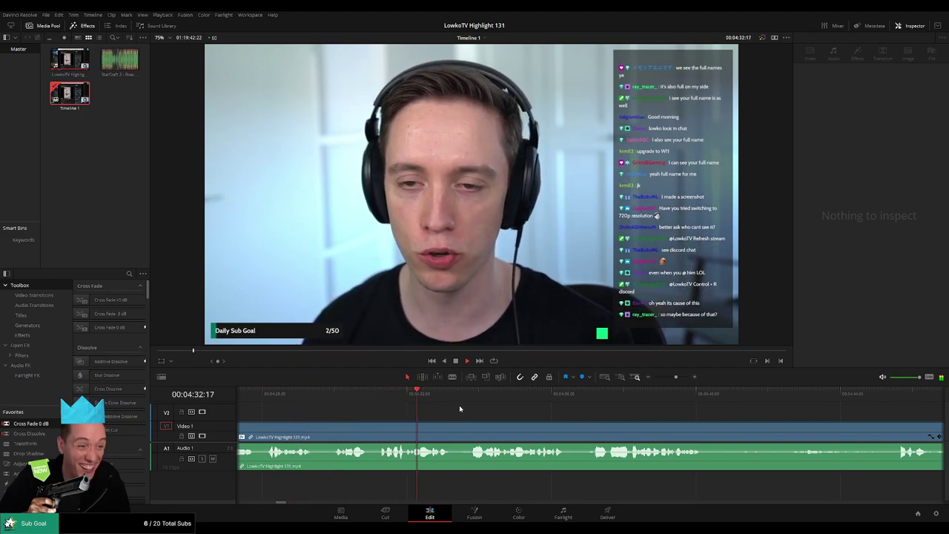
pyautogui.click(366, 393)
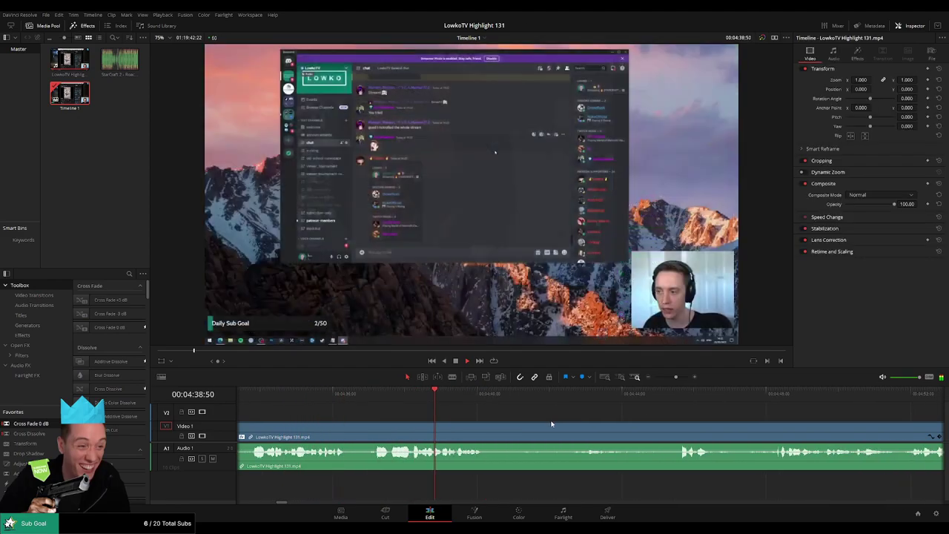
pyautogui.moveTo(544, 422); pyautogui.dragTo(370, 406)
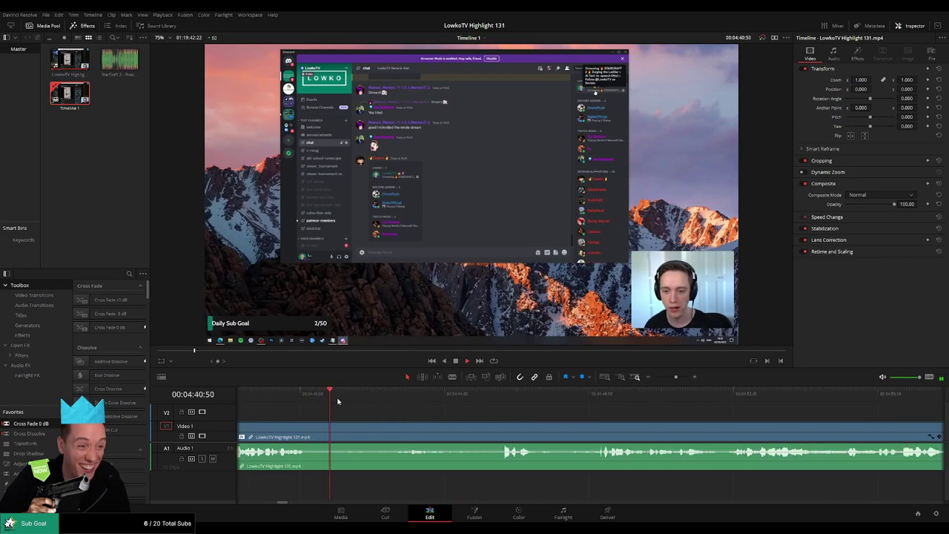
pyautogui.click(368, 395)
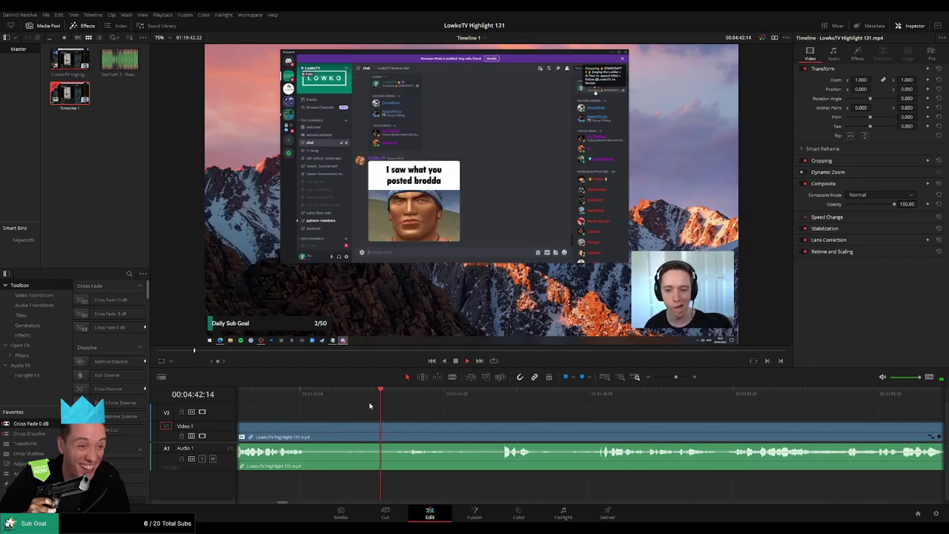
pyautogui.click(473, 394)
pyautogui.moveTo(578, 415); pyautogui.dragTo(411, 407)
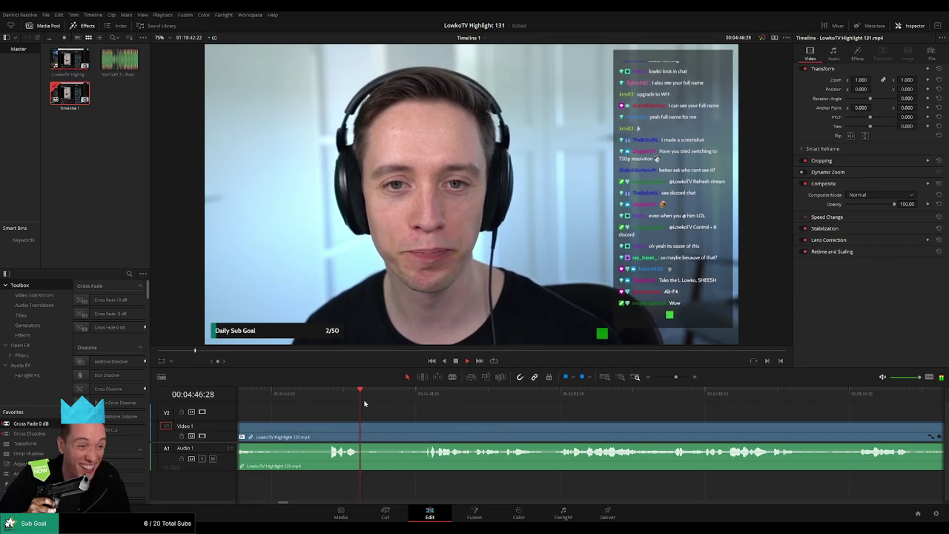
pyautogui.click(365, 434)
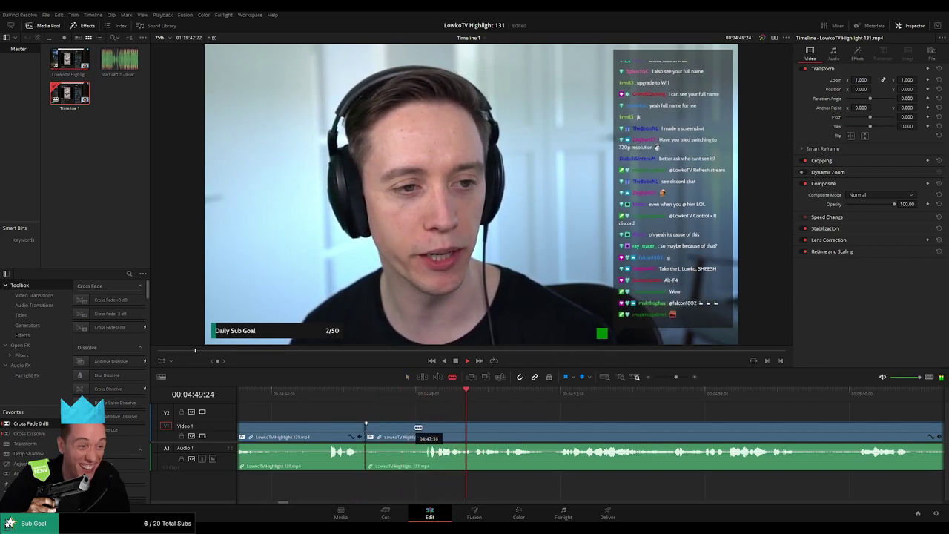
pyautogui.click(430, 431)
pyautogui.press('a')
pyautogui.click(410, 434)
pyautogui.press('Delete')
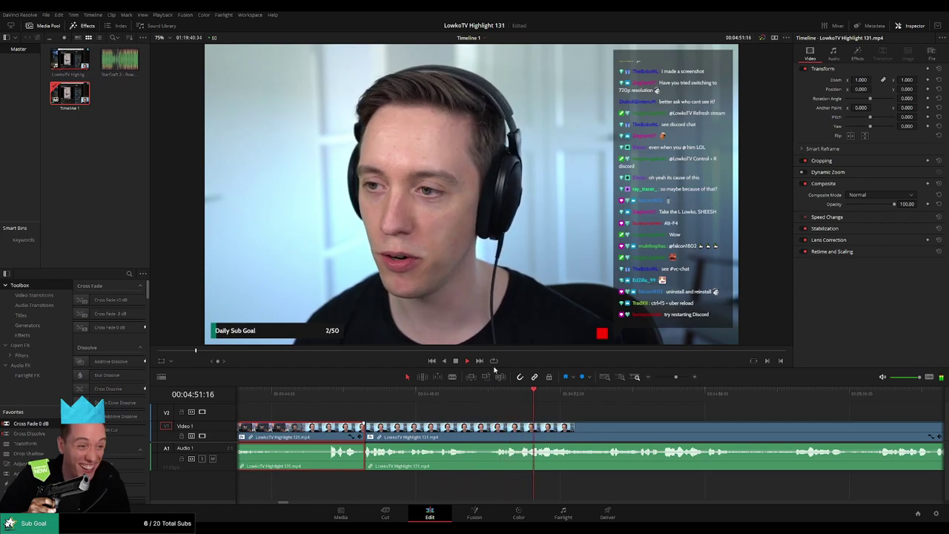
pyautogui.click(671, 429)
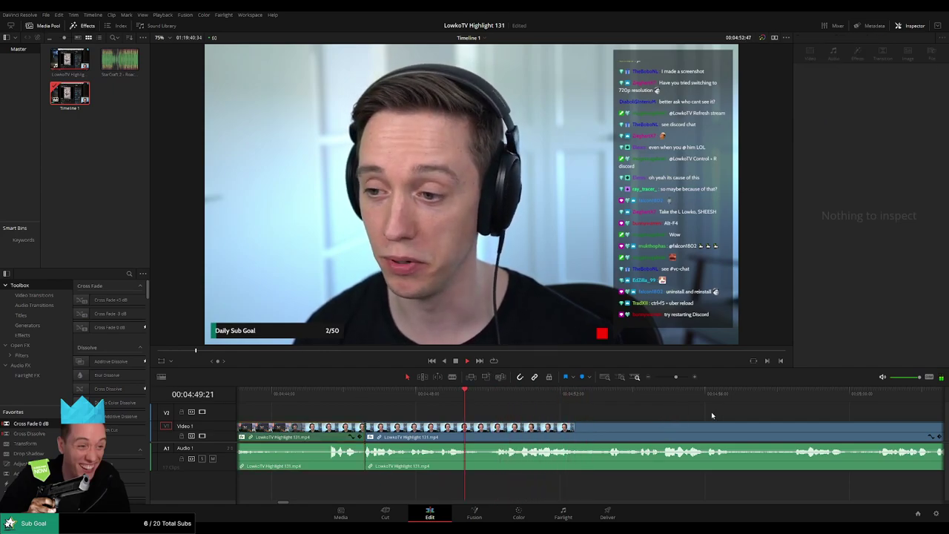
# Step: Play on to about 00:05:30, split the footage at about 00:05:29:25 and 00:05:30:32, and ripple delete the pause between the cuts
pyautogui.moveTo(756, 415); pyautogui.dragTo(477, 409)
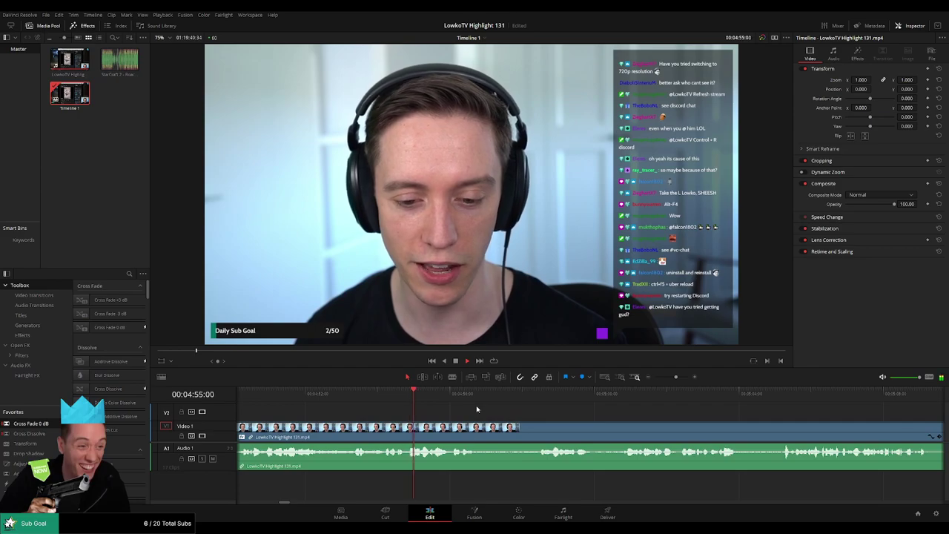
pyautogui.hscroll(2, 521, 413)
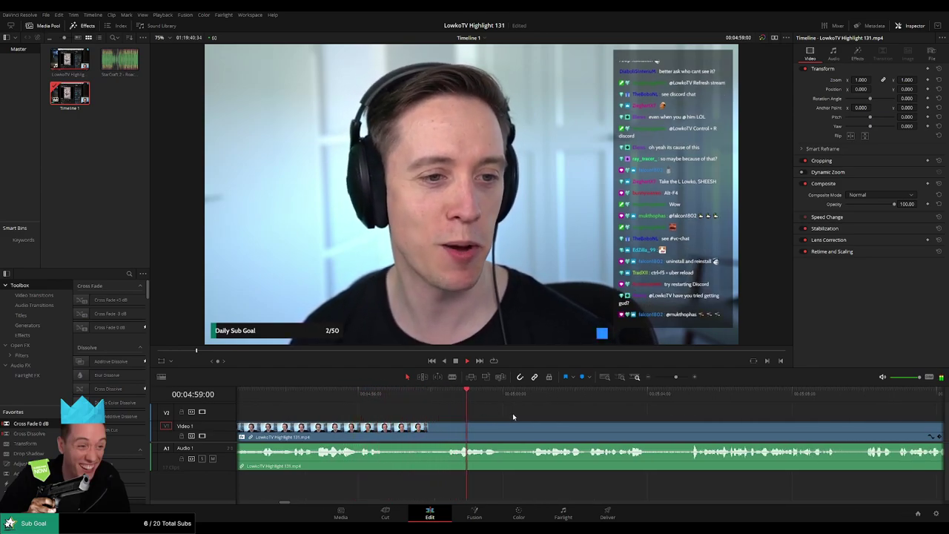
pyautogui.hscroll(3, 438, 415)
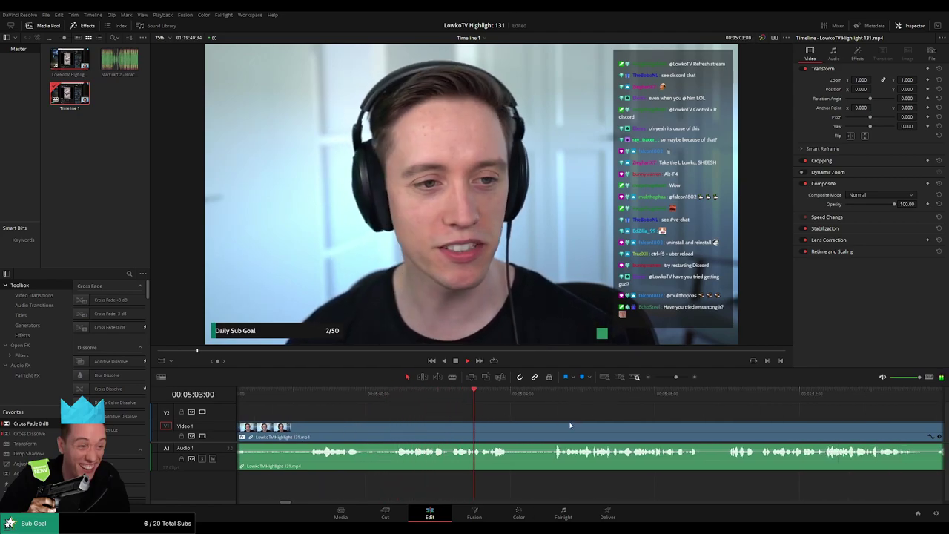
pyautogui.hscroll(2, 512, 422)
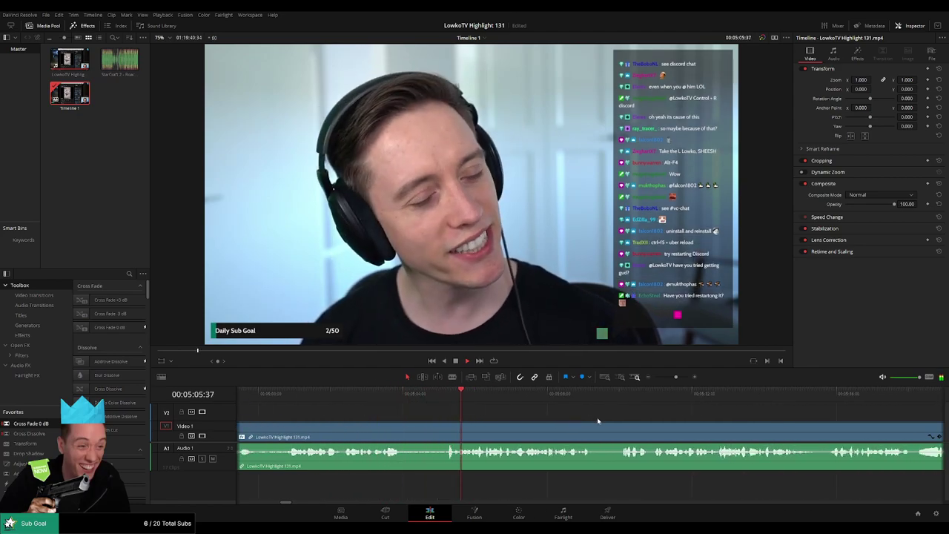
pyautogui.hscroll(3, 450, 413)
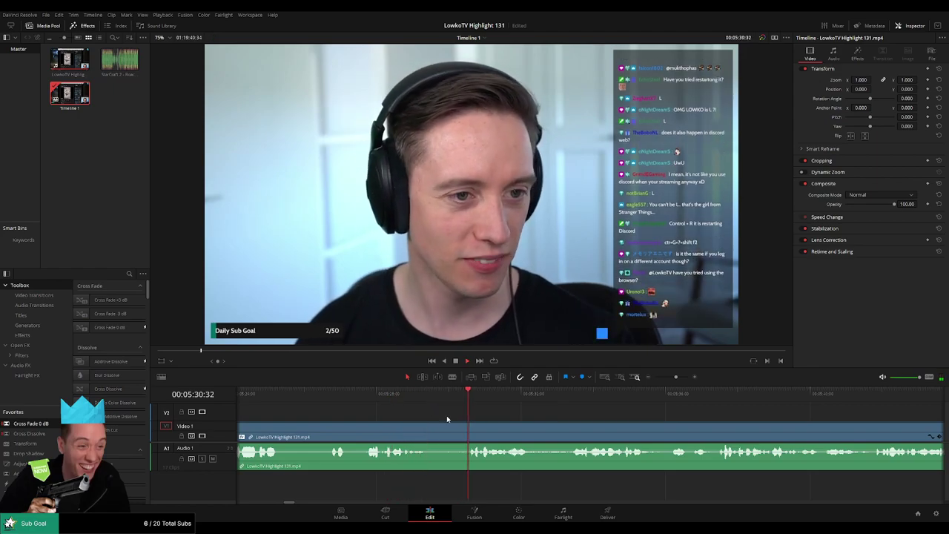
pyautogui.press('b')
pyautogui.click(428, 431)
pyautogui.click(469, 428)
pyautogui.press('a')
pyautogui.click(455, 434)
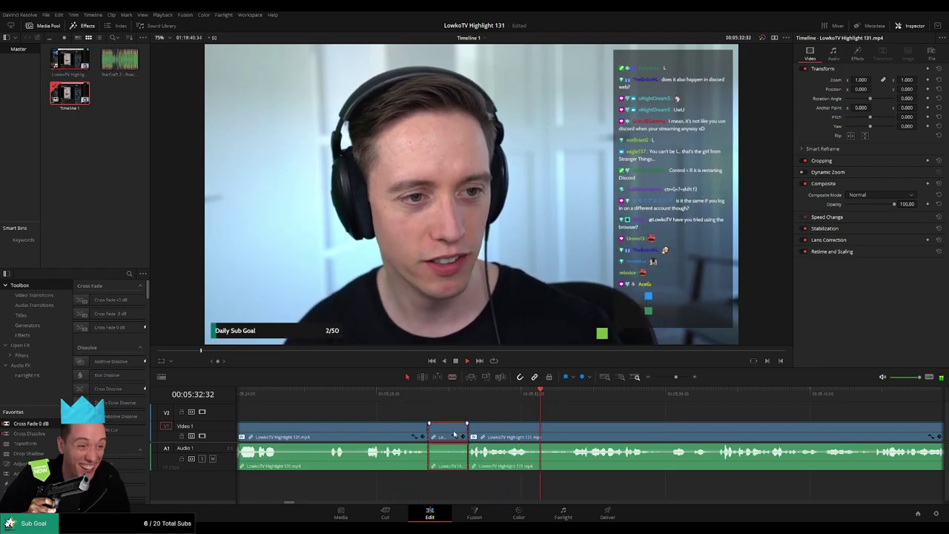
pyautogui.press('Delete')
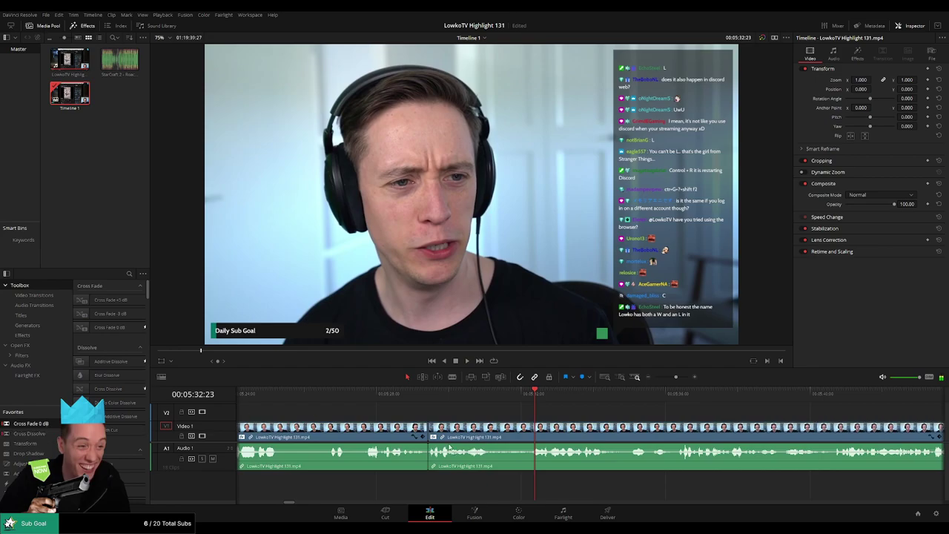
# Step: Add a Cross Fade 0 dB to the audio at the cut near 00:05:29:25
pyautogui.press('space')
pyautogui.click(373, 432)
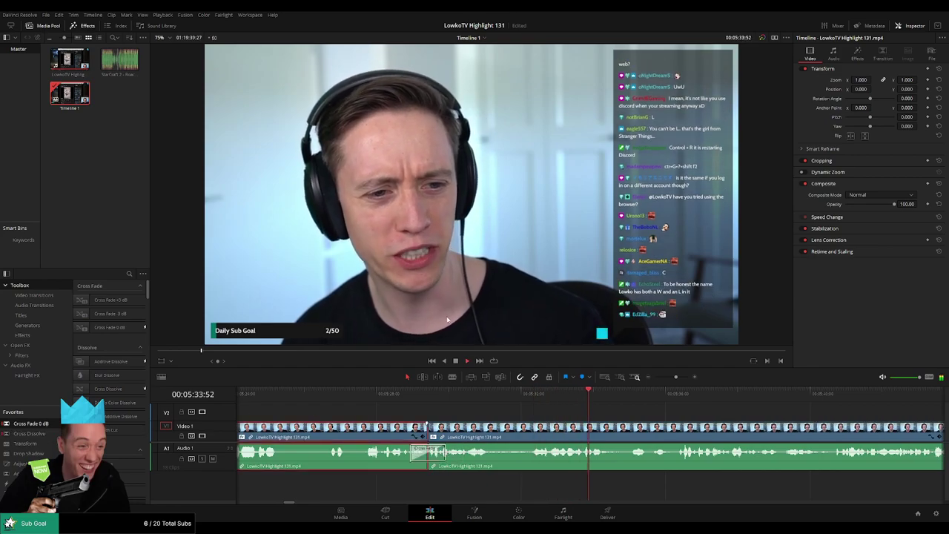
pyautogui.click(679, 409)
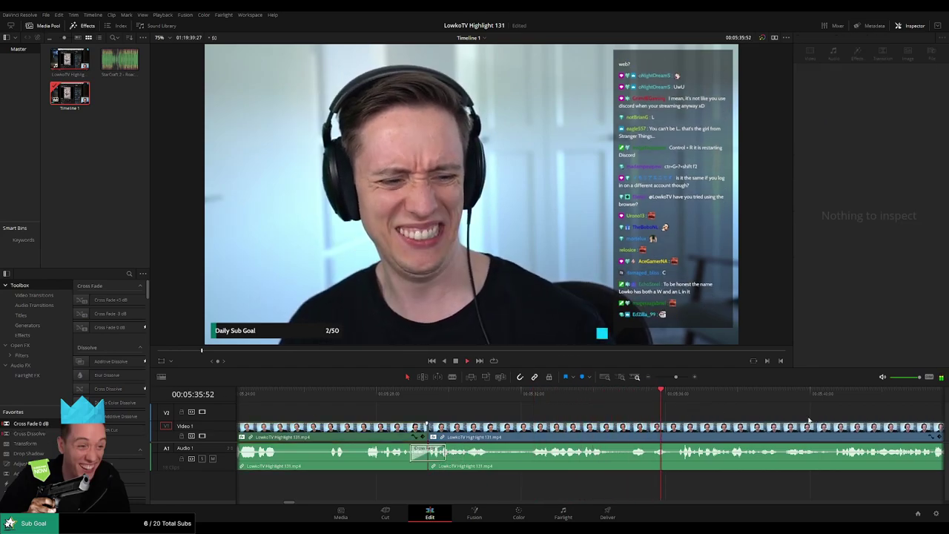
# Step: Play on to about 00:06:05, split the footage at about 00:06:05:34 and 00:06:06:48, and ripple delete the pause between the cuts
pyautogui.hscroll(3, 809, 421)
pyautogui.moveTo(676, 377)
pyautogui.mouseDown()
pyautogui.moveTo(651, 380)
pyautogui.moveTo(674, 385)
pyautogui.mouseUp()
pyautogui.hscroll(3, 458, 413)
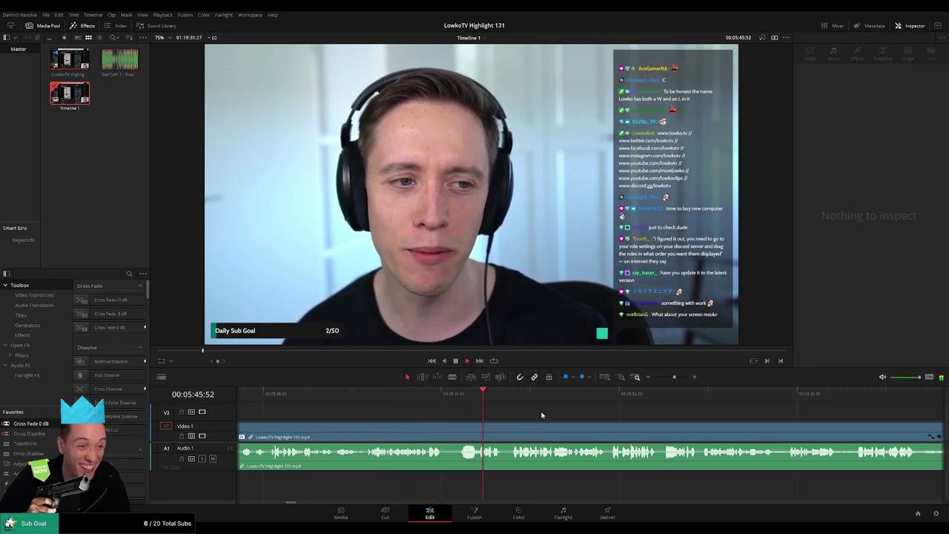
pyautogui.hscroll(3, 475, 410)
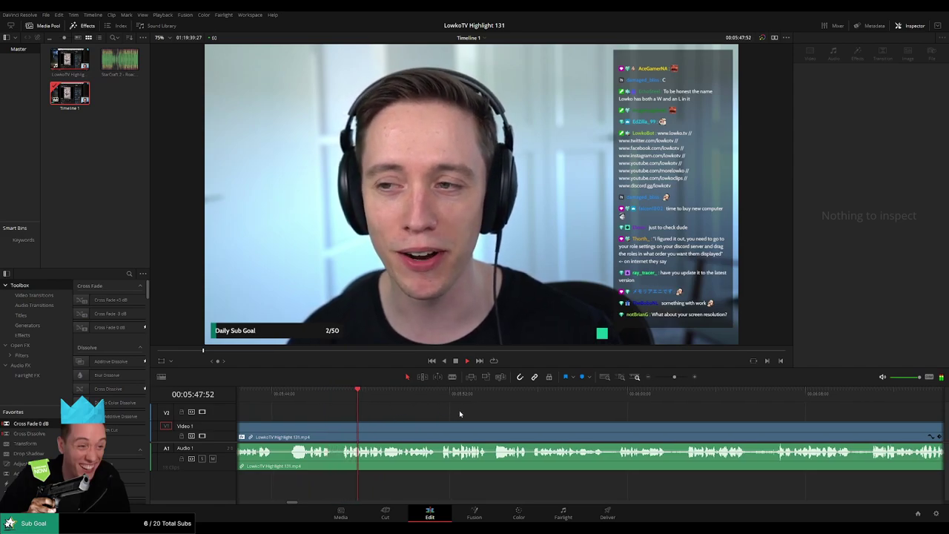
pyautogui.hscroll(3, 442, 414)
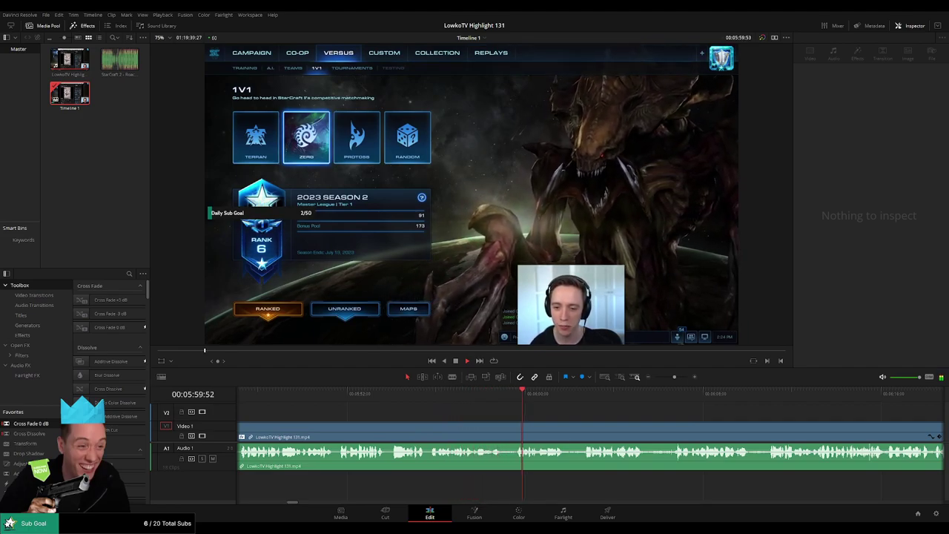
pyautogui.moveTo(613, 417); pyautogui.dragTo(443, 412)
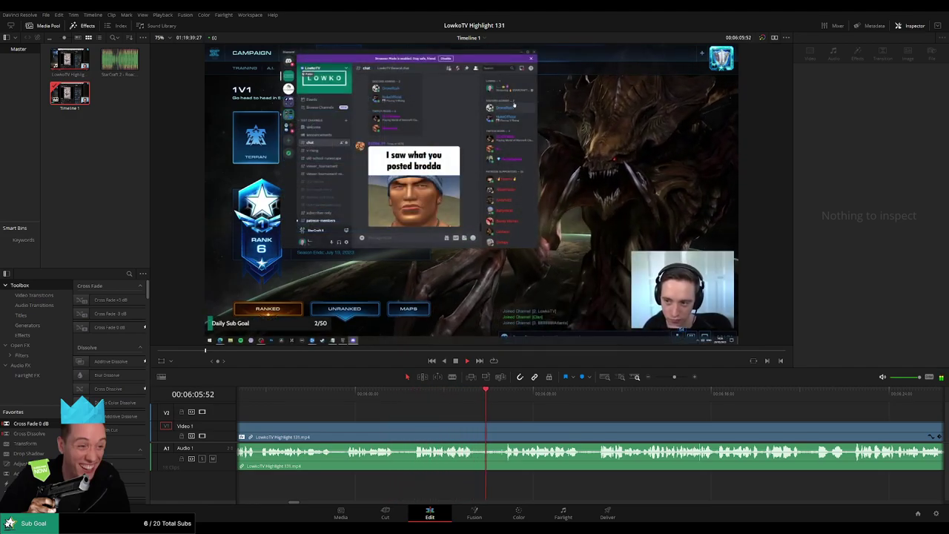
pyautogui.press('b')
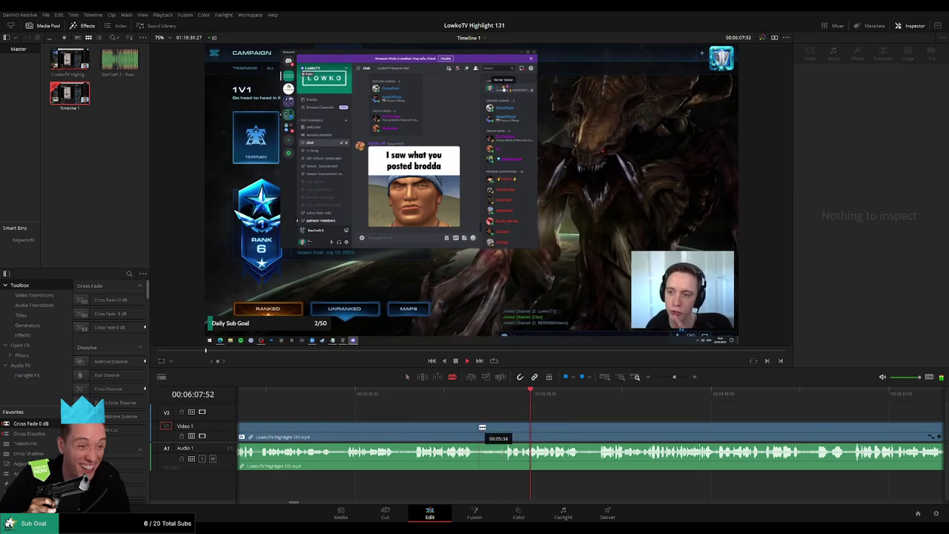
pyautogui.click(480, 429)
pyautogui.click(505, 429)
pyautogui.press('a')
pyautogui.click(491, 435)
pyautogui.press('Delete')
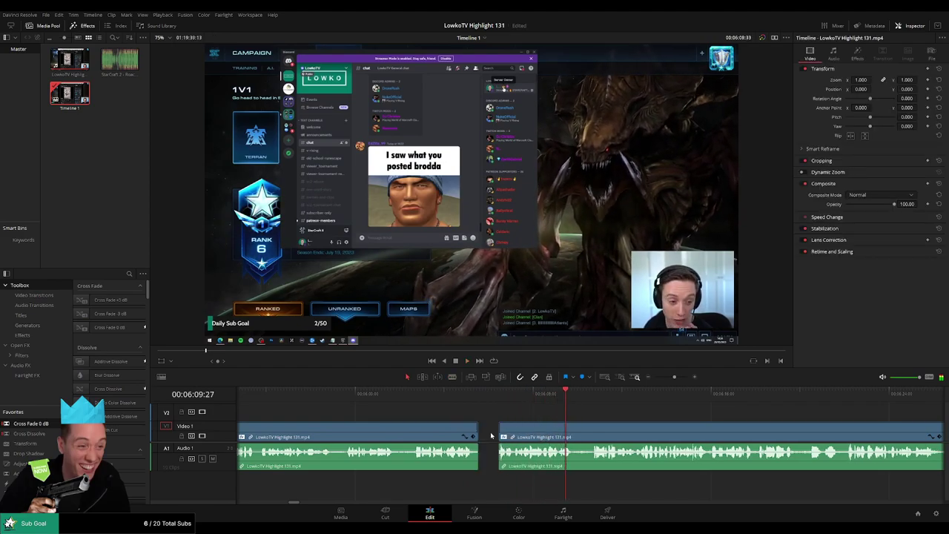
# Step: Try a Cross Fade 0 dB on the audio at the cut near 00:06:05:34, replay it, and remove the crossfade
pyautogui.click(470, 391)
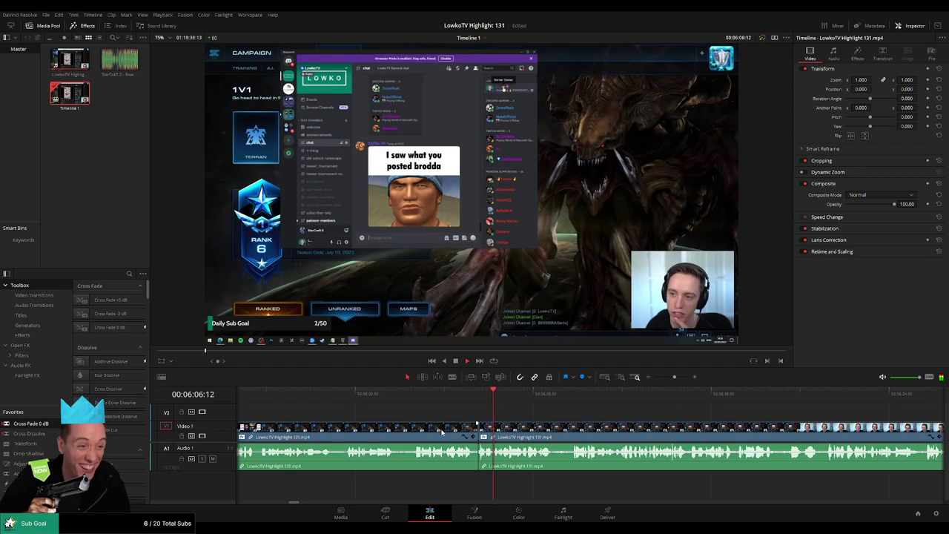
pyautogui.click(442, 432)
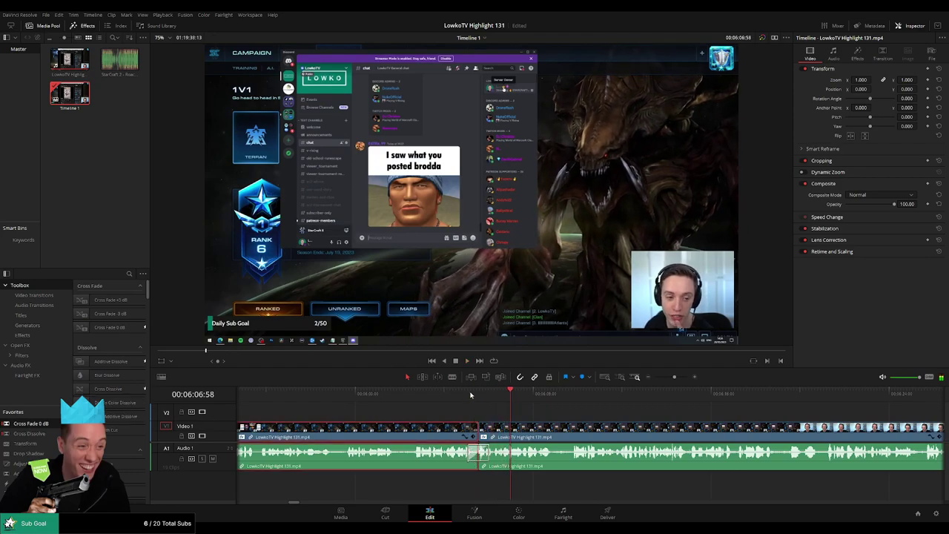
pyautogui.click(470, 393)
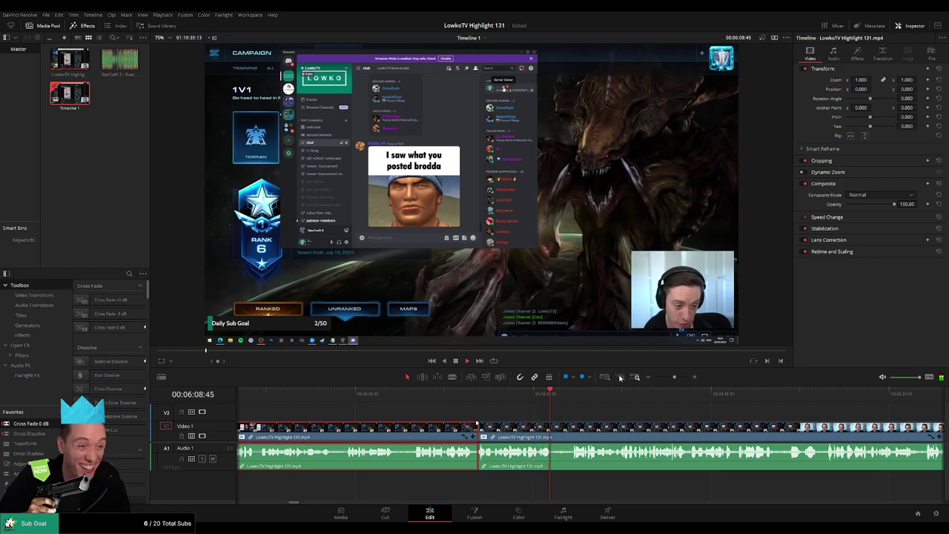
pyautogui.click(619, 409)
# Step: Place an adjustment clip on track V2 above the Discord window footage, starting at about 00:06:12:10
pyautogui.moveTo(620, 409); pyautogui.dragTo(417, 409)
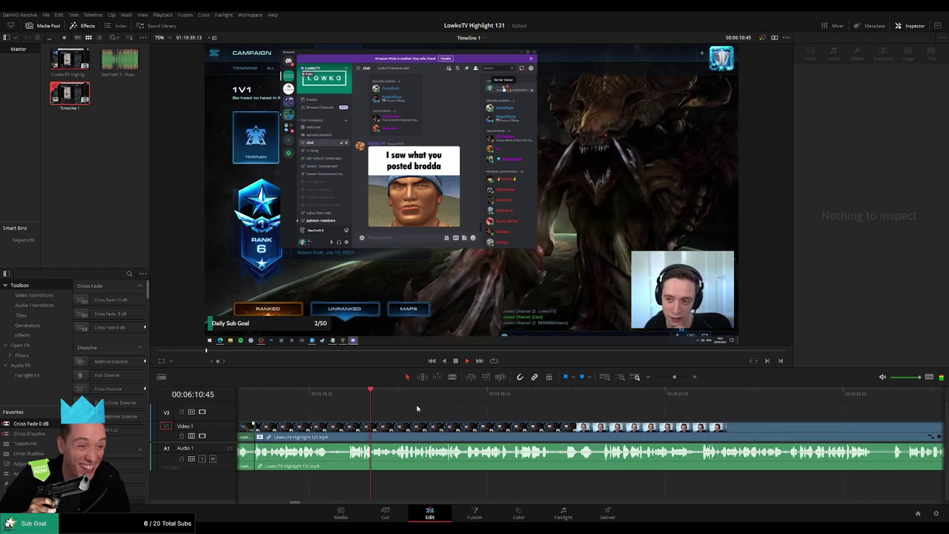
pyautogui.hscroll(-3, 445, 409)
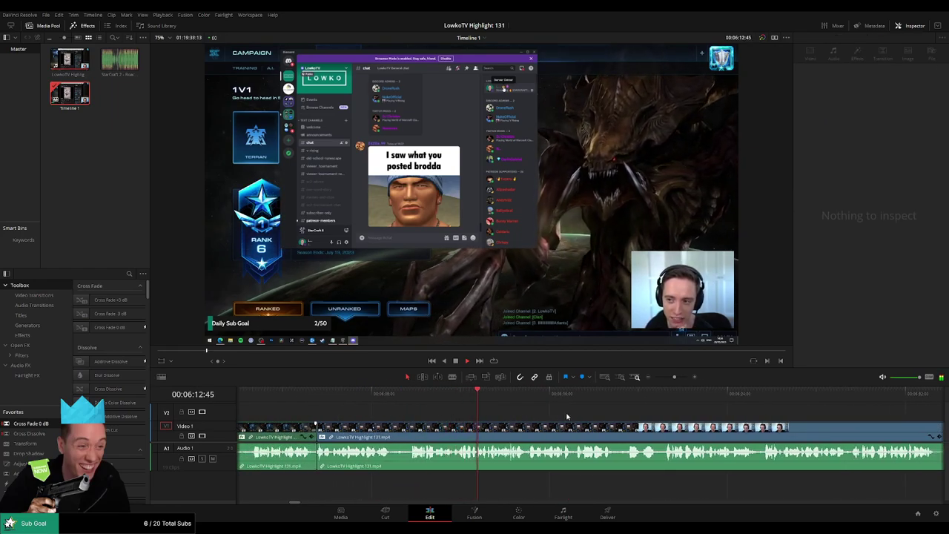
pyautogui.hscroll(3, 497, 416)
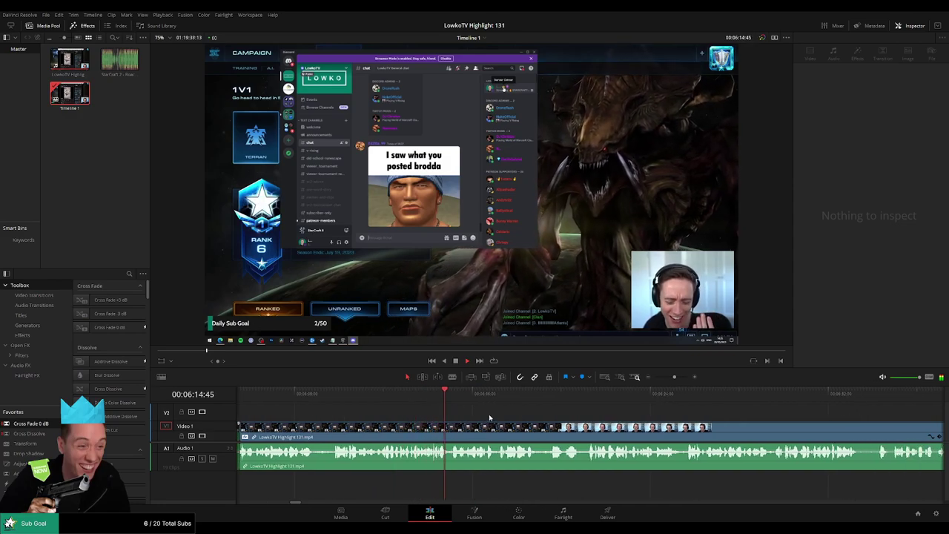
pyautogui.click(415, 428)
pyautogui.click(330, 397)
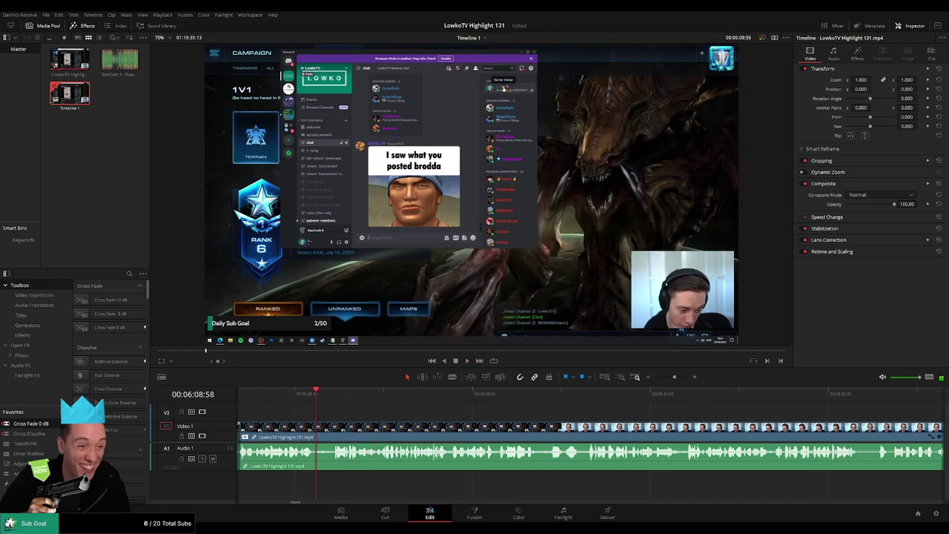
pyautogui.moveTo(28, 443); pyautogui.dragTo(311, 412)
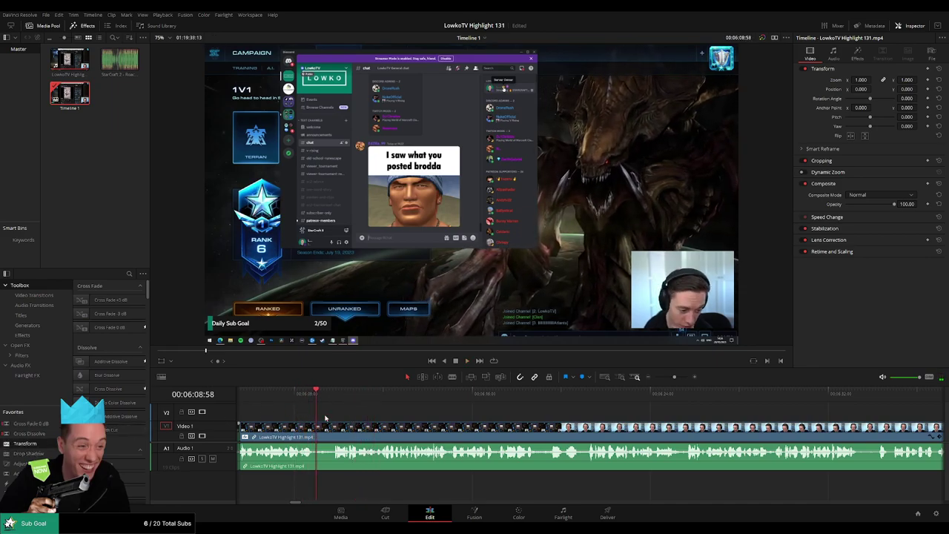
pyautogui.moveTo(52, 425); pyautogui.dragTo(343, 417)
pyautogui.moveTo(23, 463); pyautogui.dragTo(442, 412)
pyautogui.hscroll(3, 551, 417)
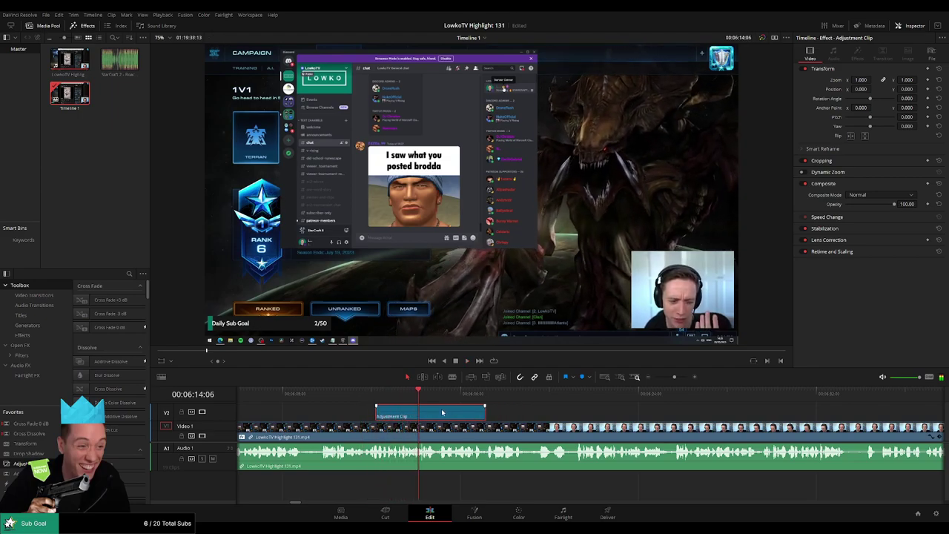
# Step: Move the adjustment clip's start to 00:06:11:57 and trim its end to about 00:06:13:16
pyautogui.click(368, 394)
pyautogui.press('space')
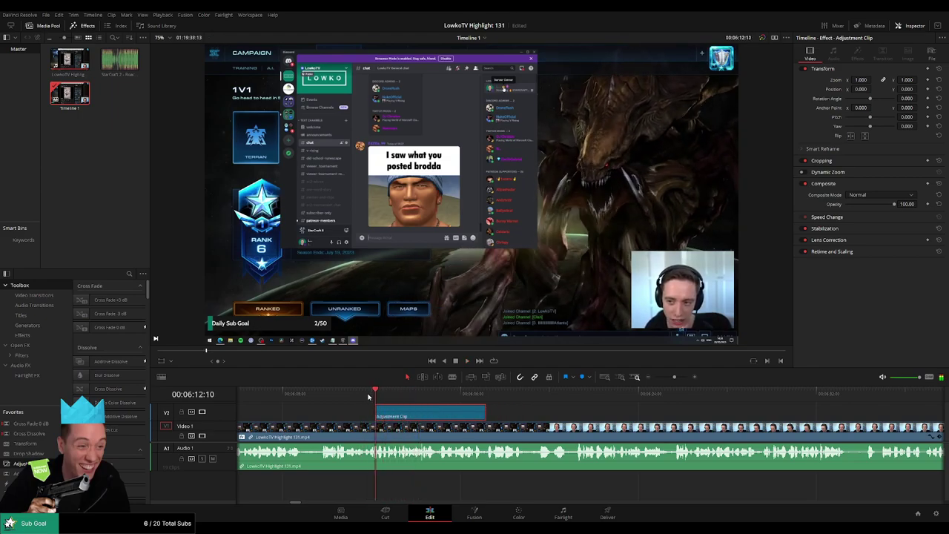
pyautogui.click(347, 394)
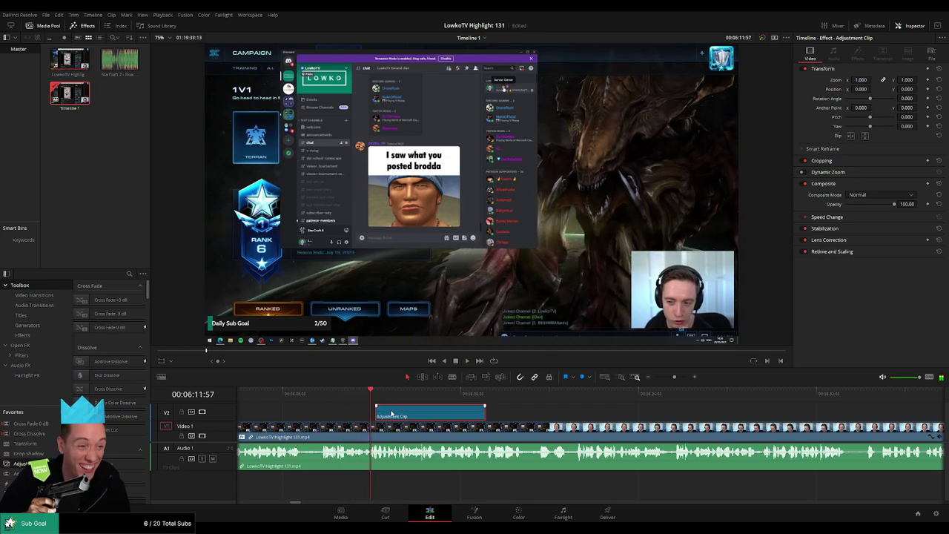
pyautogui.moveTo(479, 413); pyautogui.dragTo(402, 411)
pyautogui.press('space')
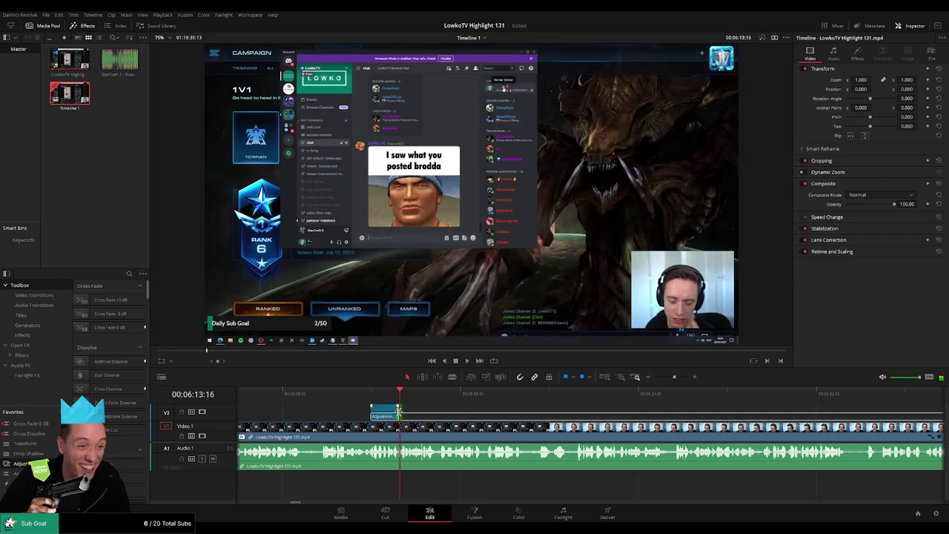
# Step: Zoom the short adjustment clip in on the Discord server owner entry with Zoom 2.450 and Position Y -726
pyautogui.click(381, 414)
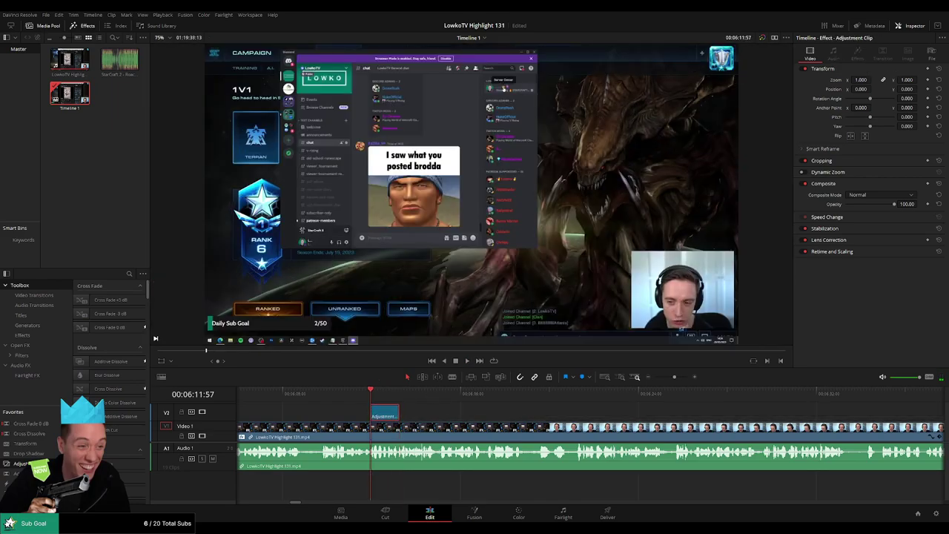
pyautogui.moveTo(861, 80); pyautogui.dragTo(863, 107)
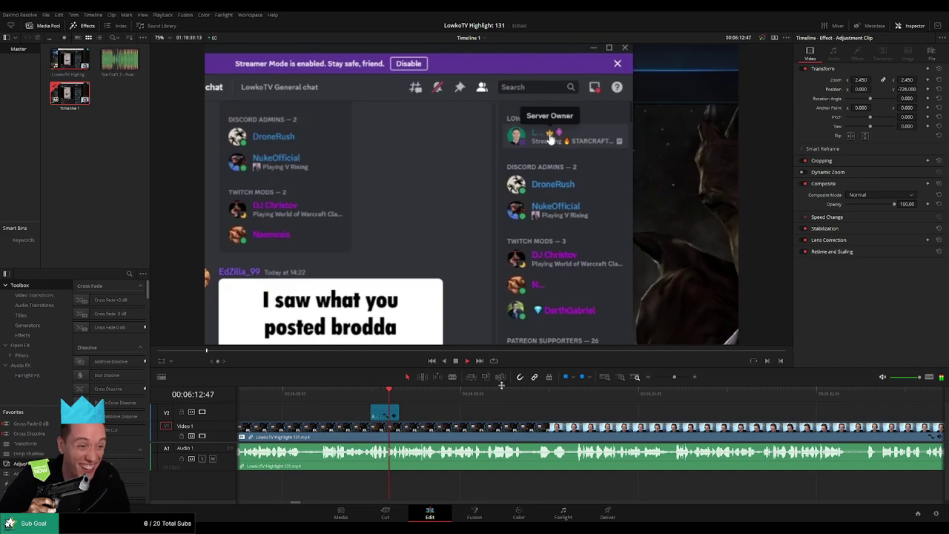
# Step: Add a second adjustment clip directly after the first and frame the webcam with Zoom 1.830, Position X -786 and Y 348
pyautogui.moveTo(39, 464); pyautogui.dragTo(405, 413)
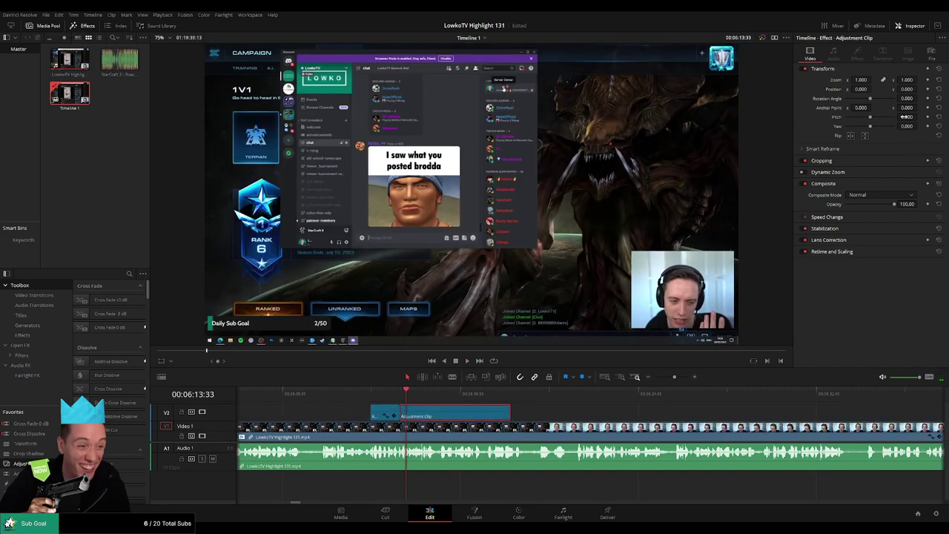
pyautogui.moveTo(863, 79); pyautogui.dragTo(910, 89)
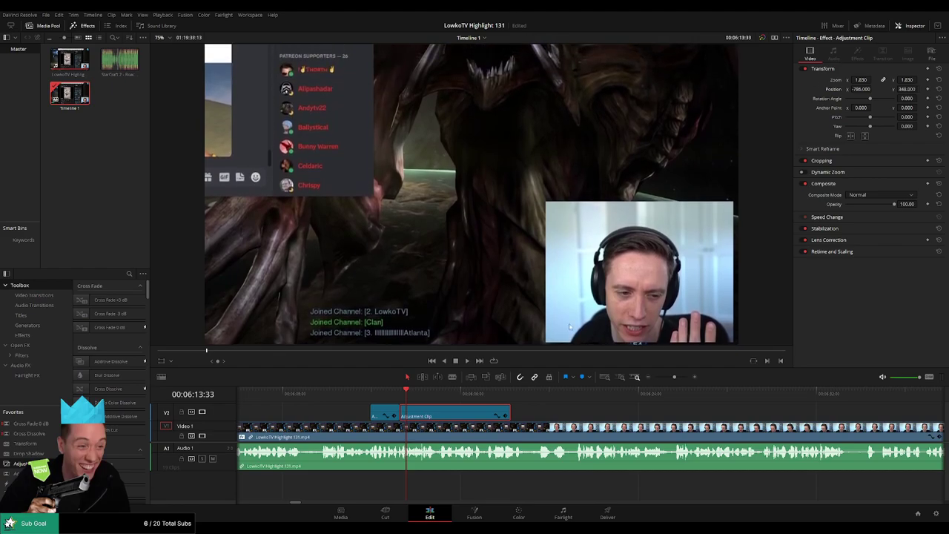
pyautogui.press('space')
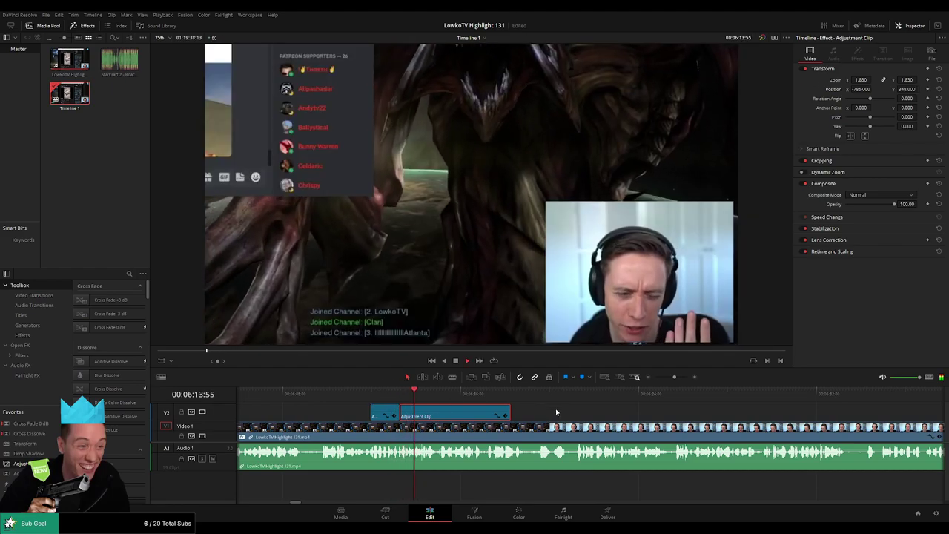
pyautogui.click(557, 412)
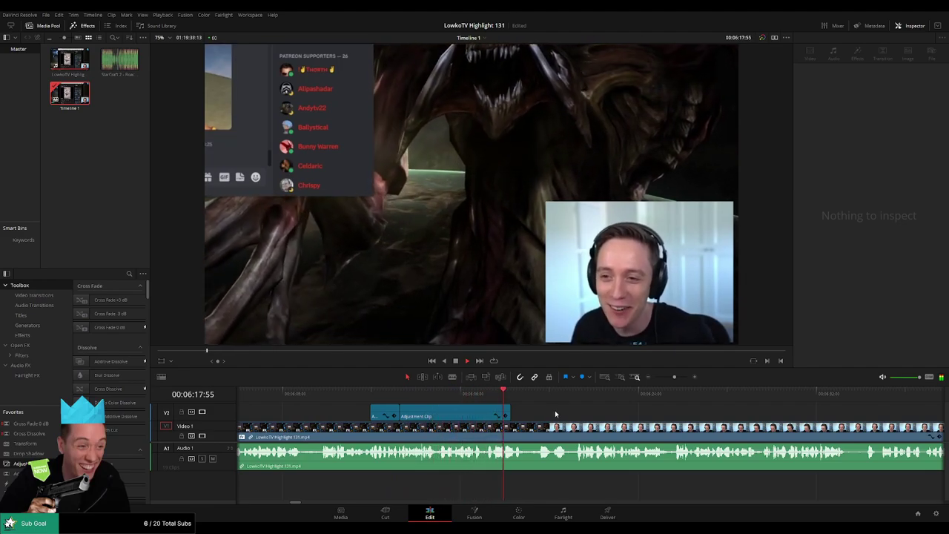
# Step: Extend the second adjustment clip's end to about 00:06:19 and ripple delete the section of main footage directly after it
pyautogui.moveTo(509, 416); pyautogui.dragTo(530, 416)
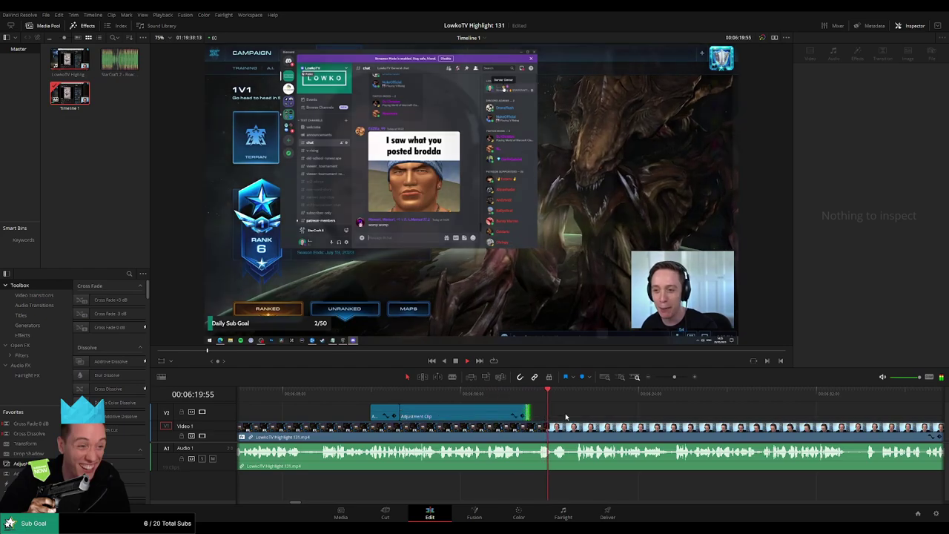
pyautogui.click(566, 417)
pyautogui.click(530, 431)
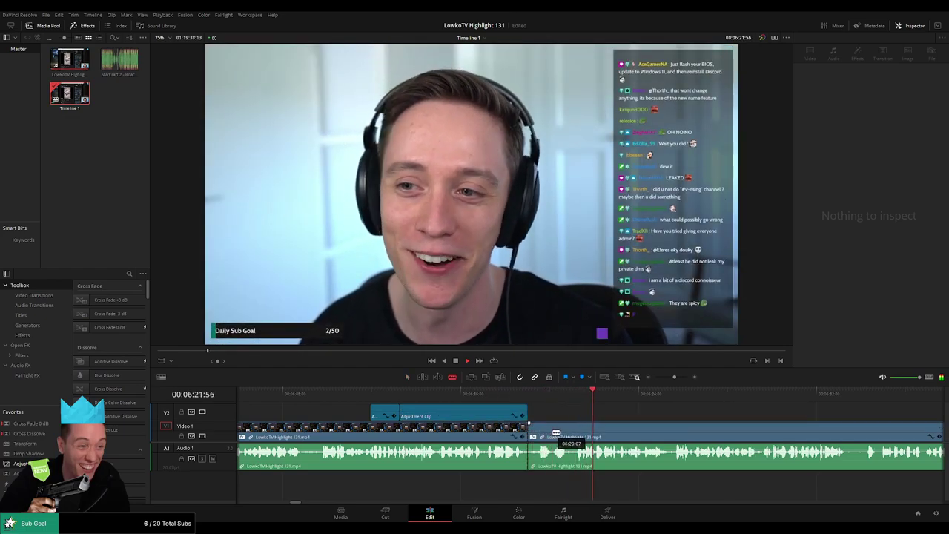
pyautogui.press('a')
pyautogui.click(546, 436)
pyautogui.press('BackSpace')
pyautogui.click(547, 436)
pyautogui.press('BackSpace')
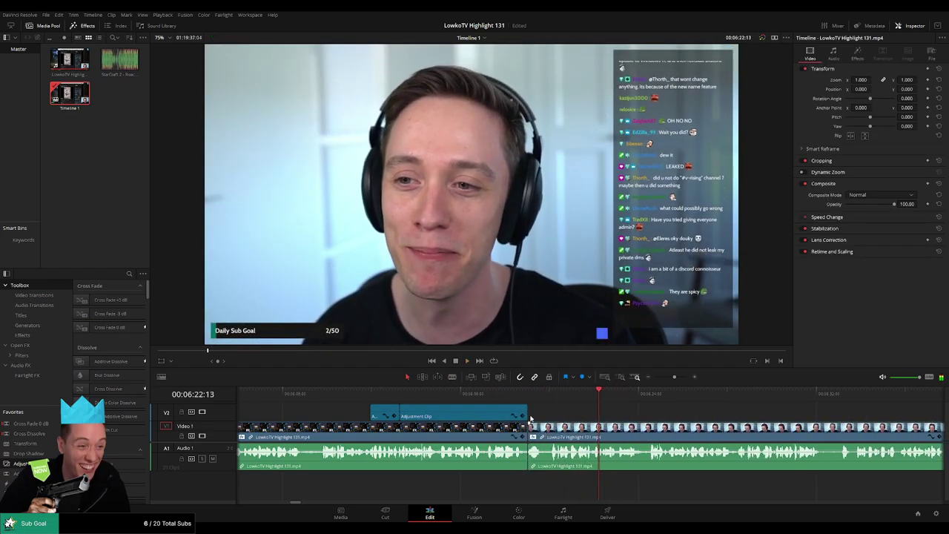
pyautogui.click(513, 399)
pyautogui.click(488, 435)
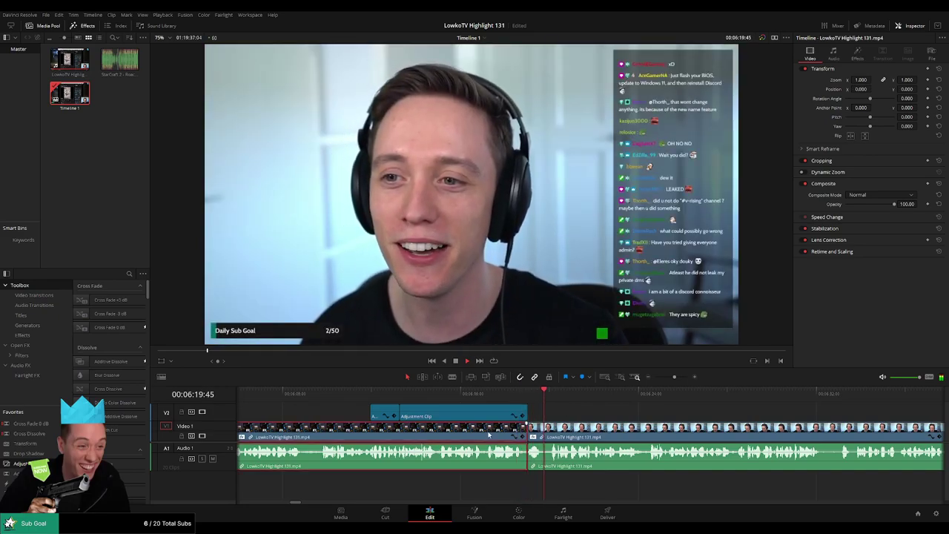
pyautogui.click(641, 417)
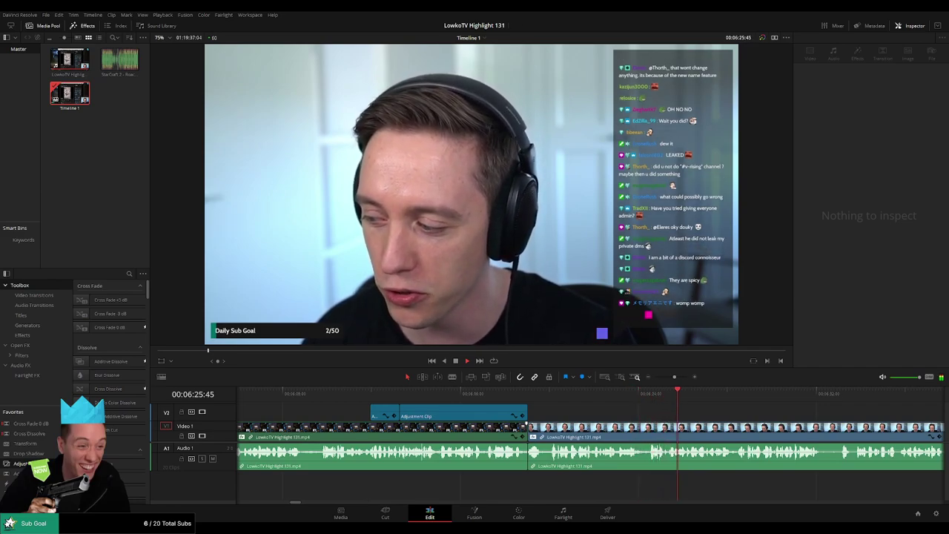
# Step: Ripple delete the short pause at about 00:06:32 and add a Cross Fade 0 dB to the audio at the resulting cut
pyautogui.moveTo(781, 417); pyautogui.dragTo(557, 417)
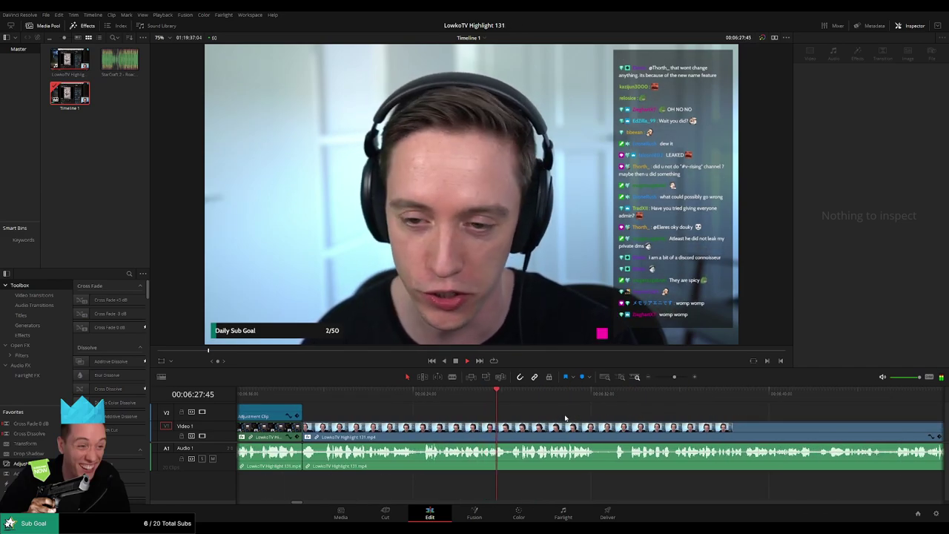
pyautogui.moveTo(638, 417); pyautogui.dragTo(519, 416)
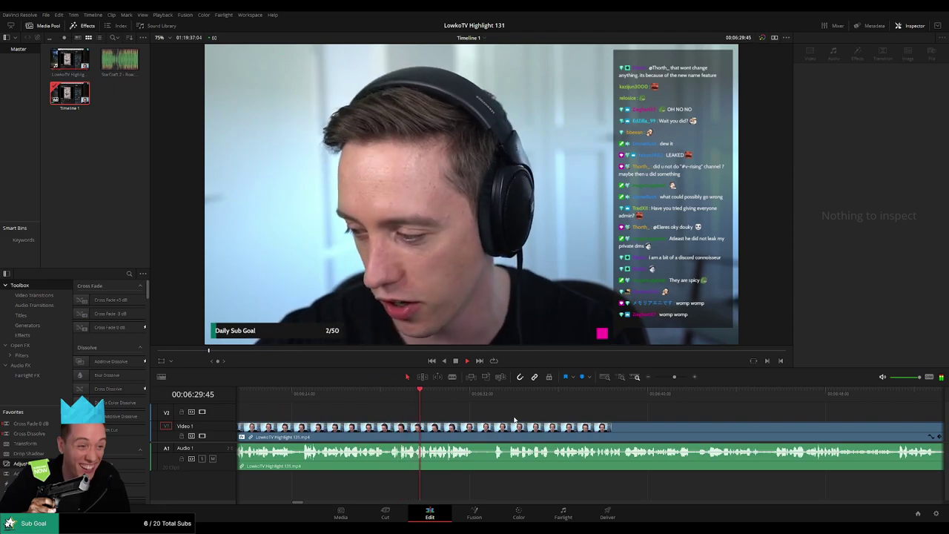
pyautogui.press('b')
pyautogui.click(477, 434)
pyautogui.click(491, 434)
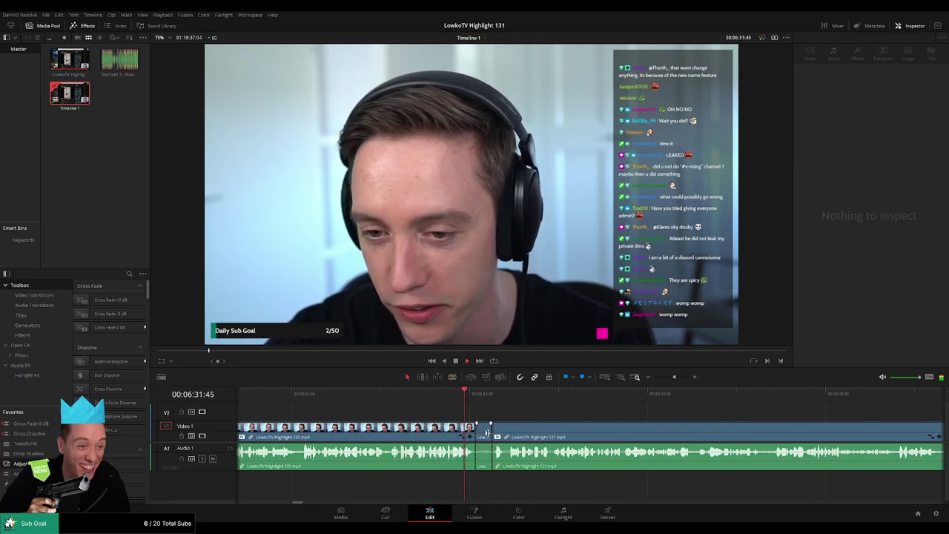
pyautogui.press('a')
pyautogui.click(483, 435)
pyautogui.press('BackSpace')
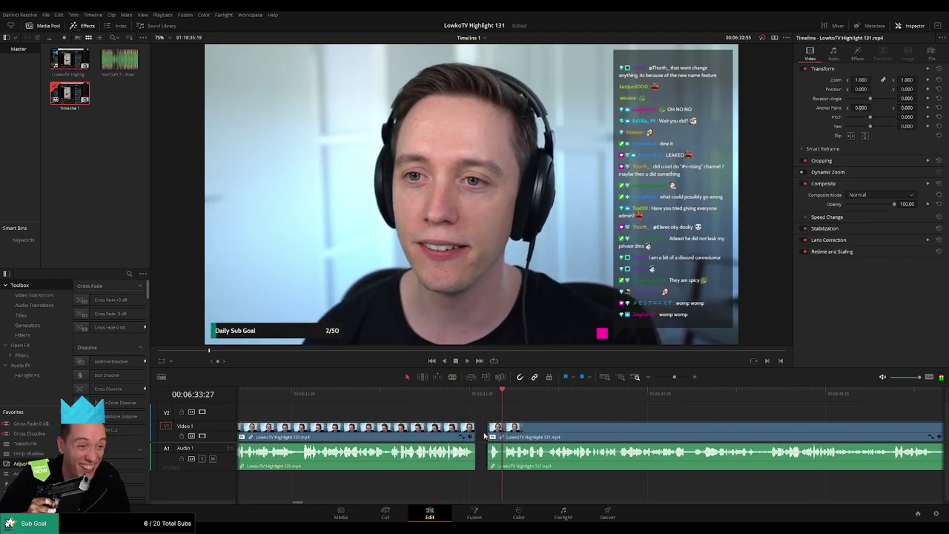
pyautogui.click(483, 436)
pyautogui.press('Delete')
pyautogui.moveTo(46, 423); pyautogui.dragTo(475, 453)
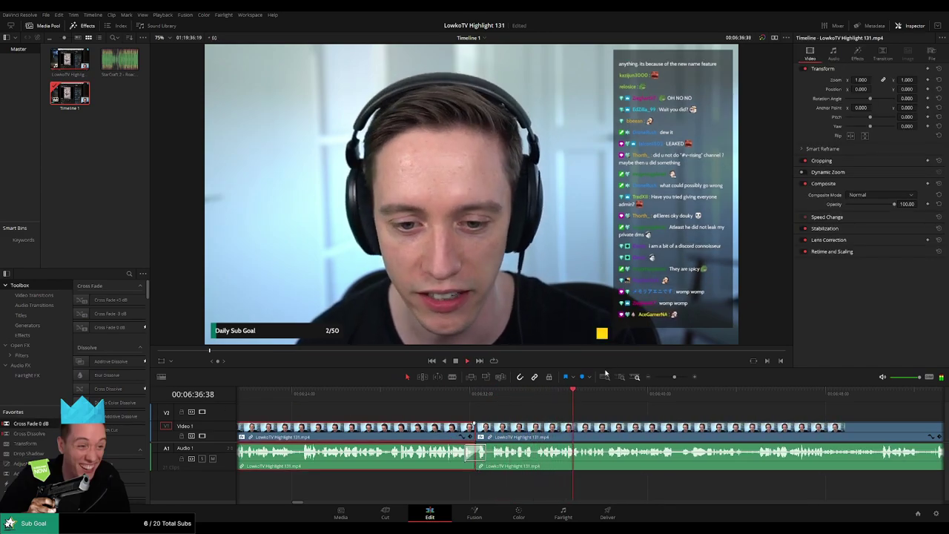
# Step: Review the webcam footage up to about 00:06:50 and make the Audio 1 track slightly taller
pyautogui.click(696, 415)
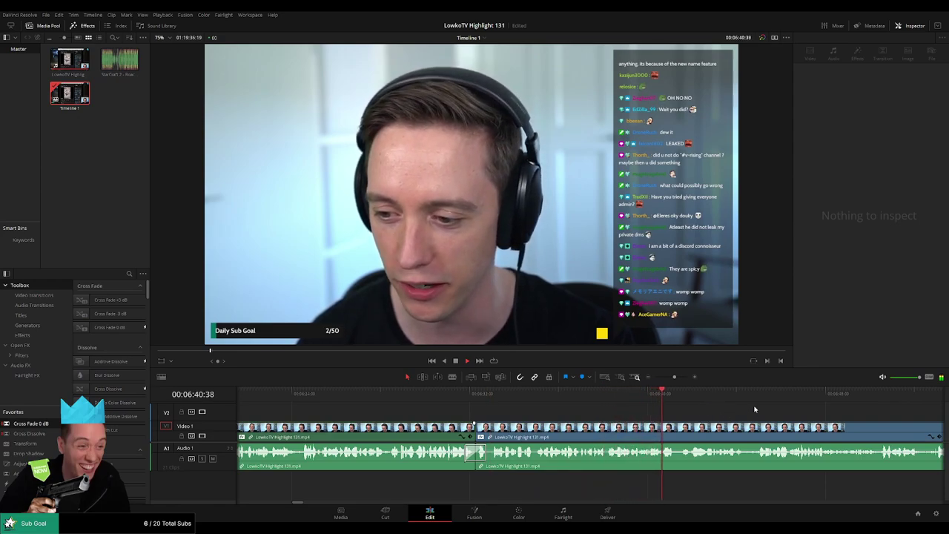
pyautogui.hscroll(3, 591, 396)
pyautogui.hscroll(4, 591, 395)
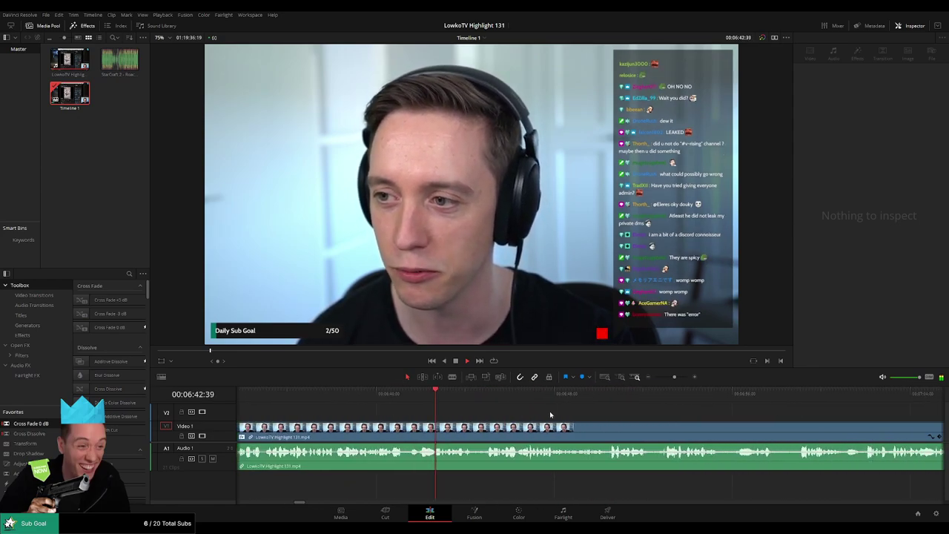
pyautogui.moveTo(690, 378)
pyautogui.mouseDown()
pyautogui.moveTo(655, 379)
pyautogui.moveTo(674, 380)
pyautogui.mouseUp()
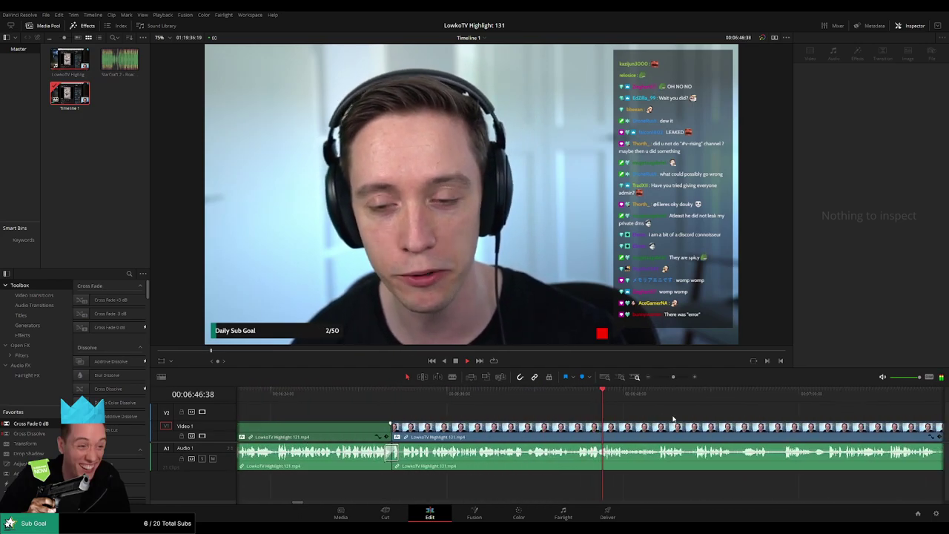
pyautogui.moveTo(697, 415); pyautogui.dragTo(512, 410)
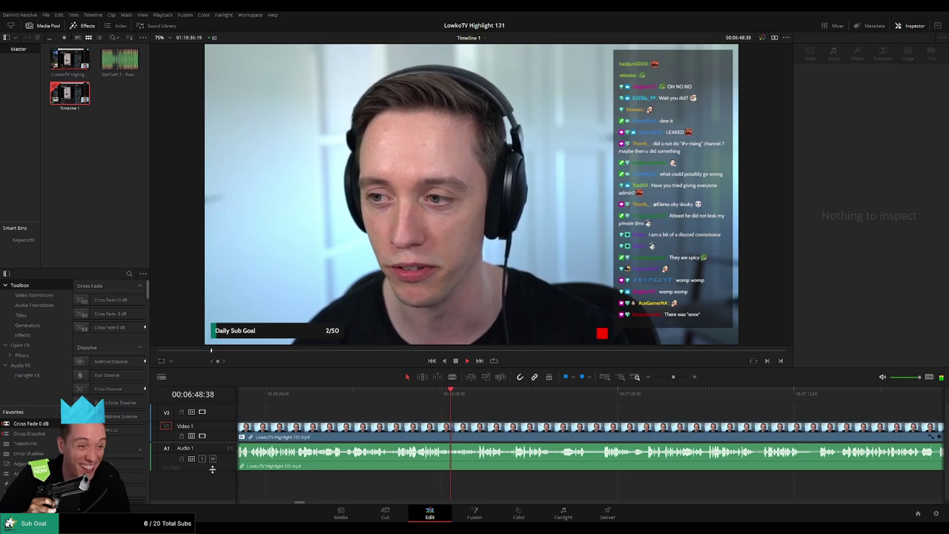
pyautogui.moveTo(212, 469); pyautogui.dragTo(220, 448)
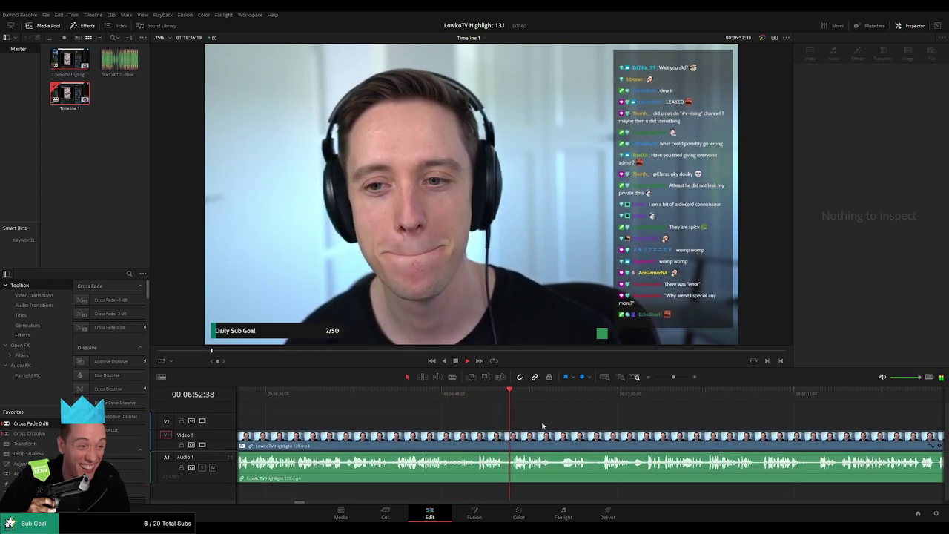
# Step: Cut the footage on both sides of the short pause at about 00:06:52 and ripple delete that piece
pyautogui.moveTo(542, 426); pyautogui.dragTo(460, 416)
pyautogui.press('b')
pyautogui.click(425, 443)
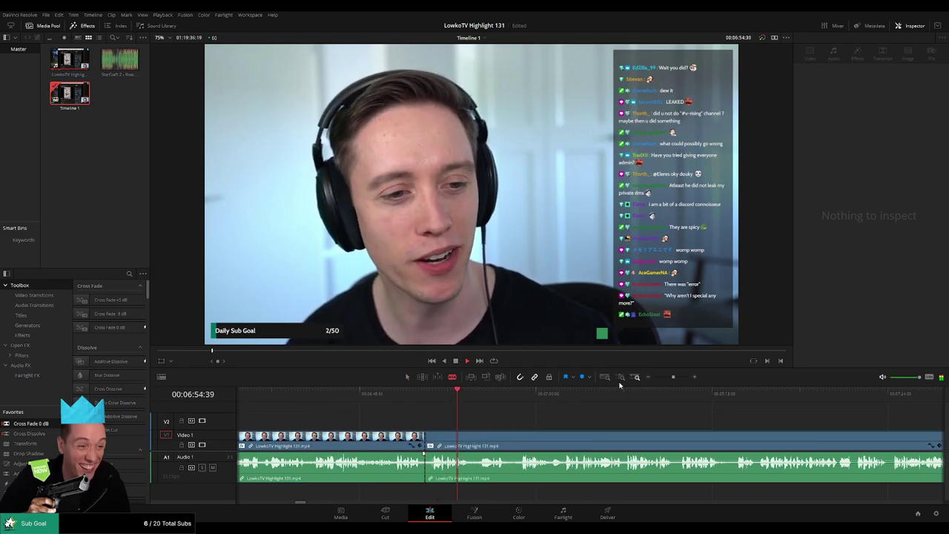
pyautogui.moveTo(673, 378); pyautogui.dragTo(678, 377)
pyautogui.click(455, 435)
pyautogui.press('a')
pyautogui.click(441, 440)
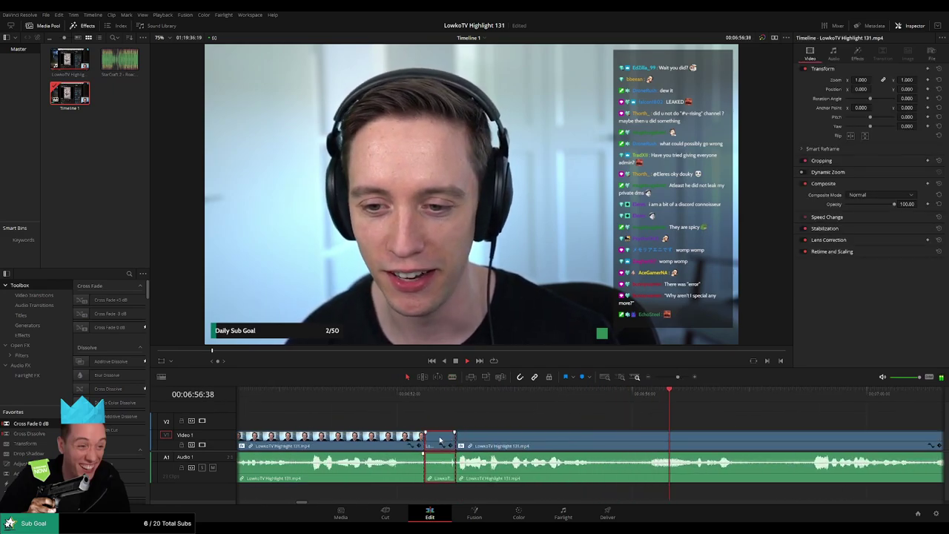
pyautogui.press('Delete')
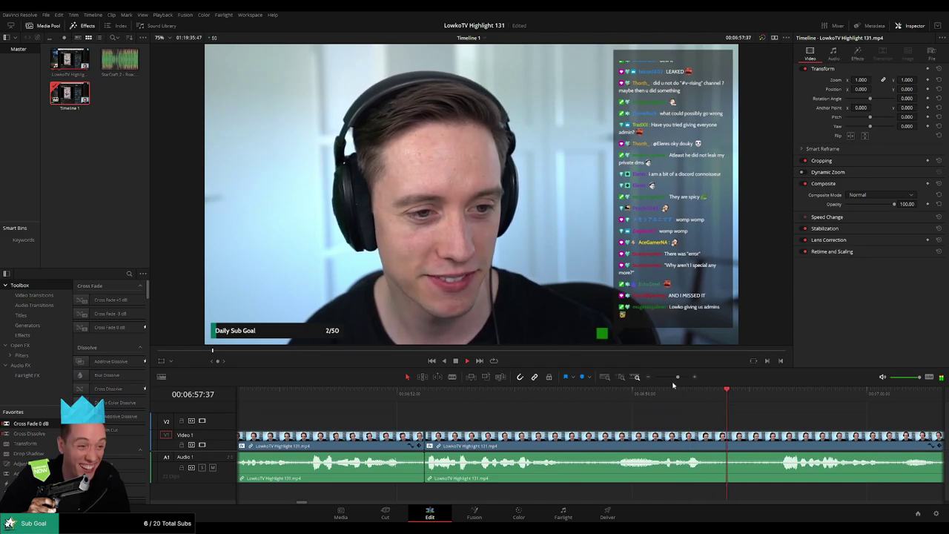
# Step: Review the footage from about 00:06:57 to 00:07:31 for further pauses worth cutting
pyautogui.moveTo(678, 377); pyautogui.dragTo(669, 378)
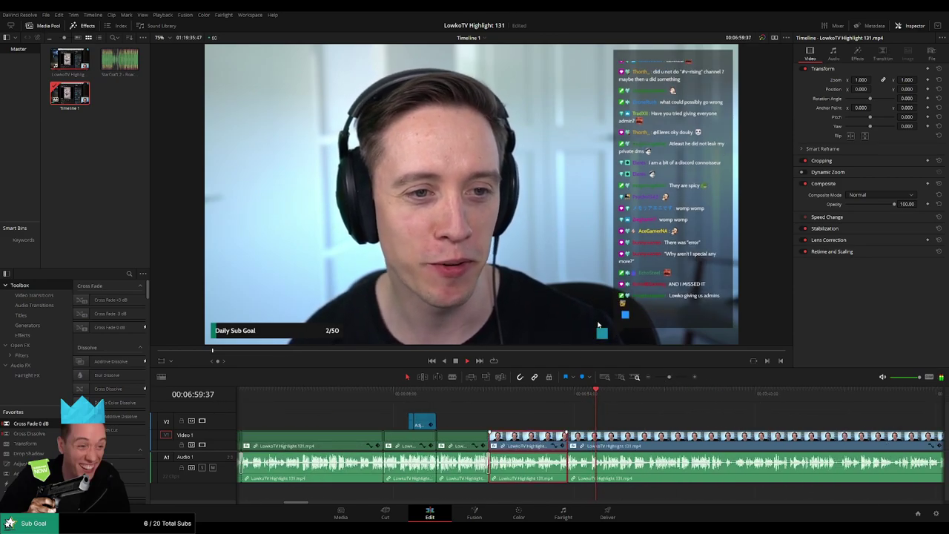
pyautogui.click(651, 424)
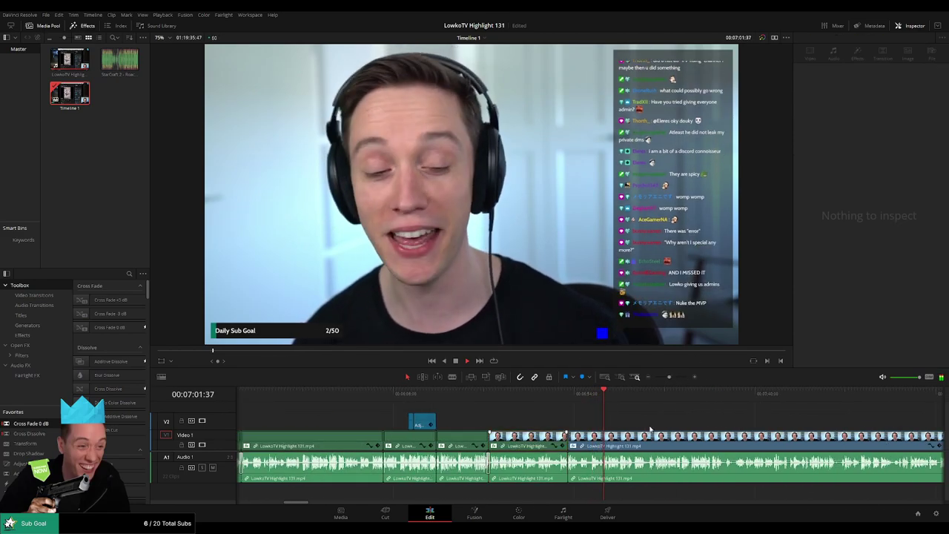
pyautogui.moveTo(651, 424); pyautogui.dragTo(539, 419)
pyautogui.click(555, 437)
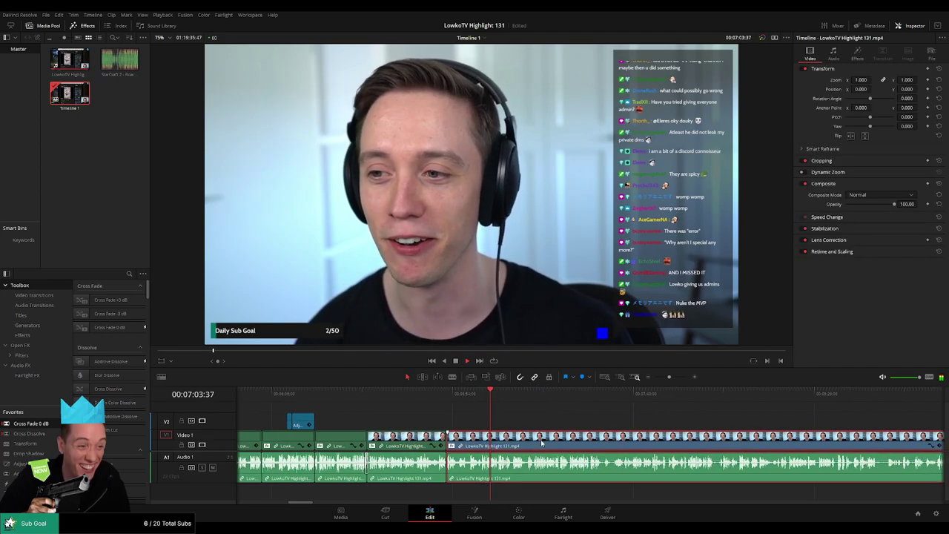
pyautogui.click(582, 417)
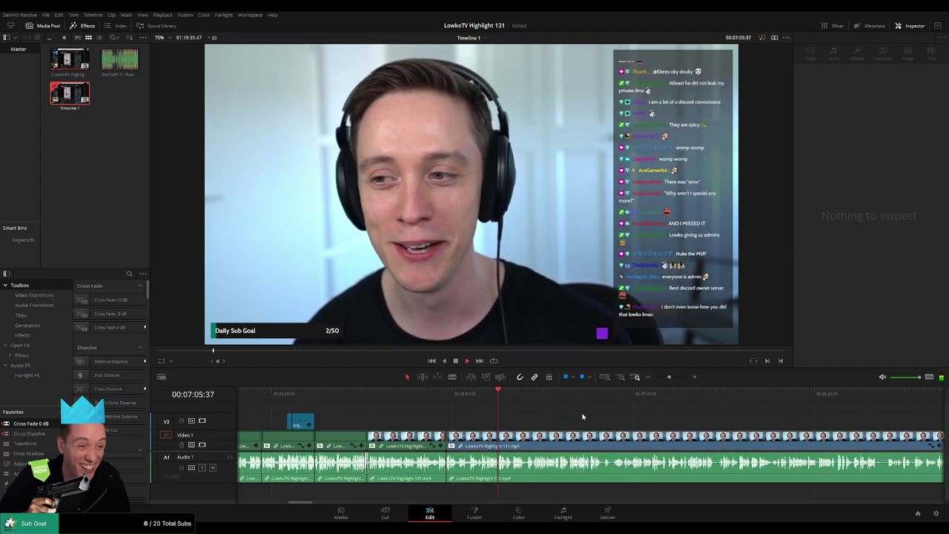
pyautogui.moveTo(671, 379)
pyautogui.mouseDown()
pyautogui.moveTo(655, 380)
pyautogui.moveTo(676, 381)
pyautogui.mouseUp()
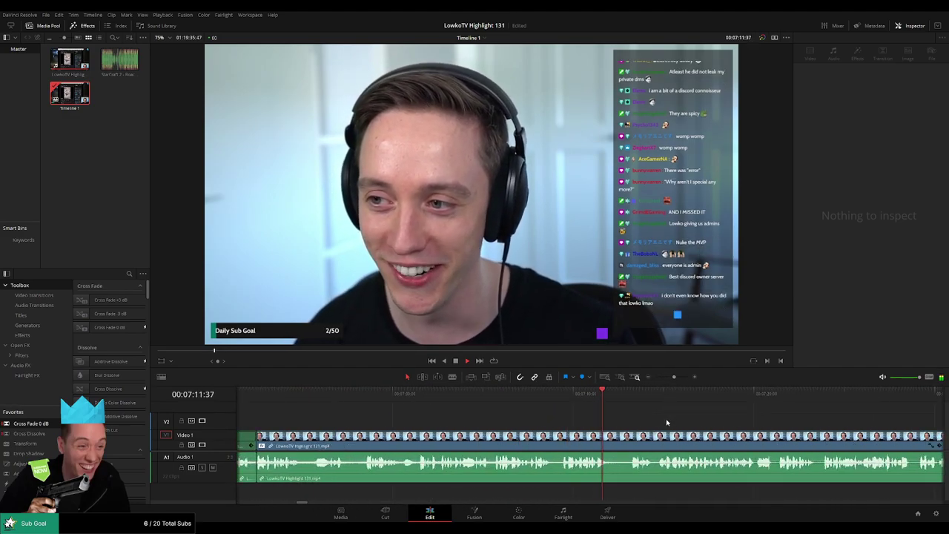
pyautogui.moveTo(668, 422); pyautogui.dragTo(526, 422)
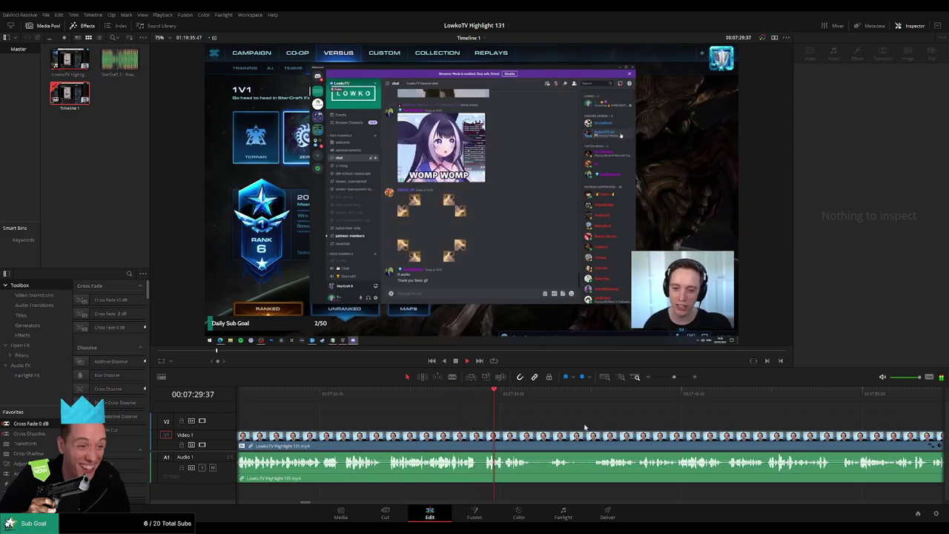
pyautogui.hscroll(1, 461, 424)
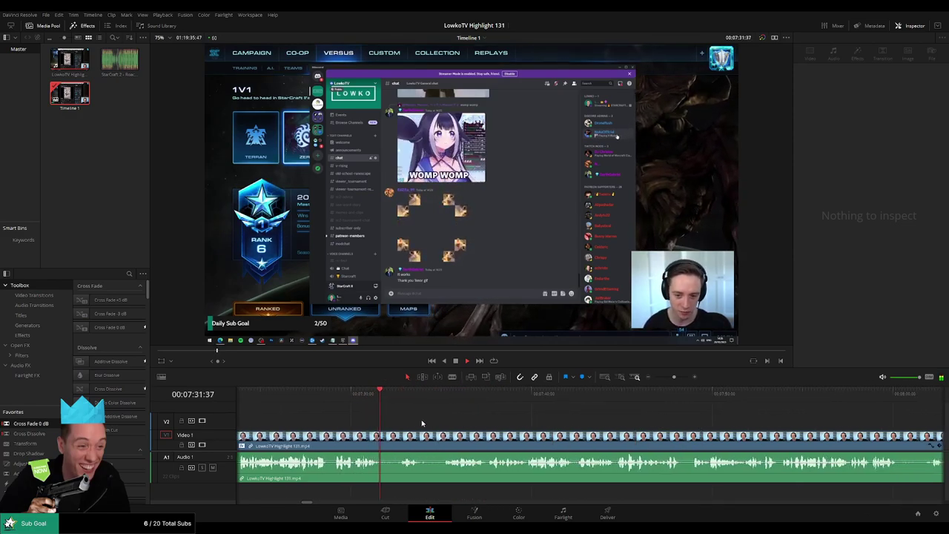
# Step: Ripple delete the pause between about 00:07:33:53 and 00:07:35:30, and play back across the new cut
pyautogui.click(398, 396)
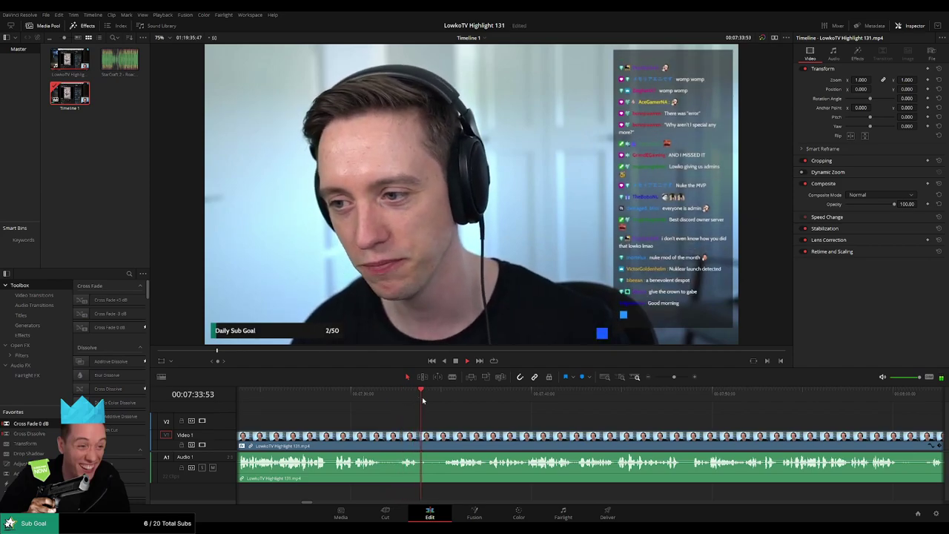
pyautogui.press('b')
pyautogui.click(422, 437)
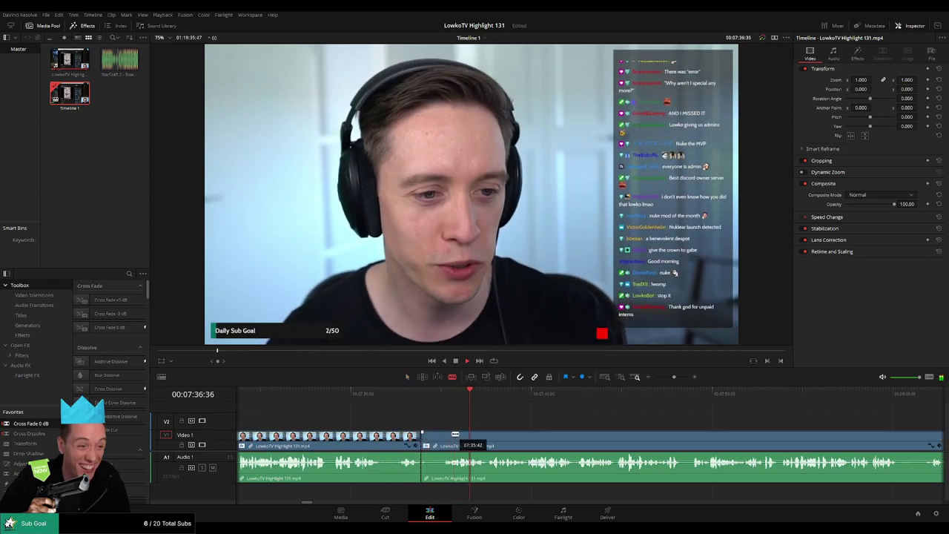
pyautogui.click(451, 398)
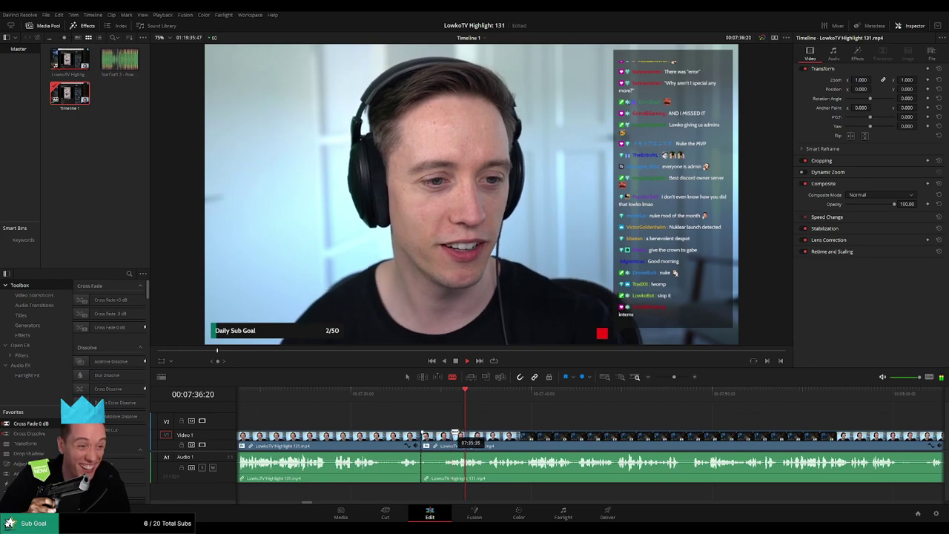
pyautogui.click(451, 437)
pyautogui.press('a')
pyautogui.click(445, 438)
pyautogui.press('Delete')
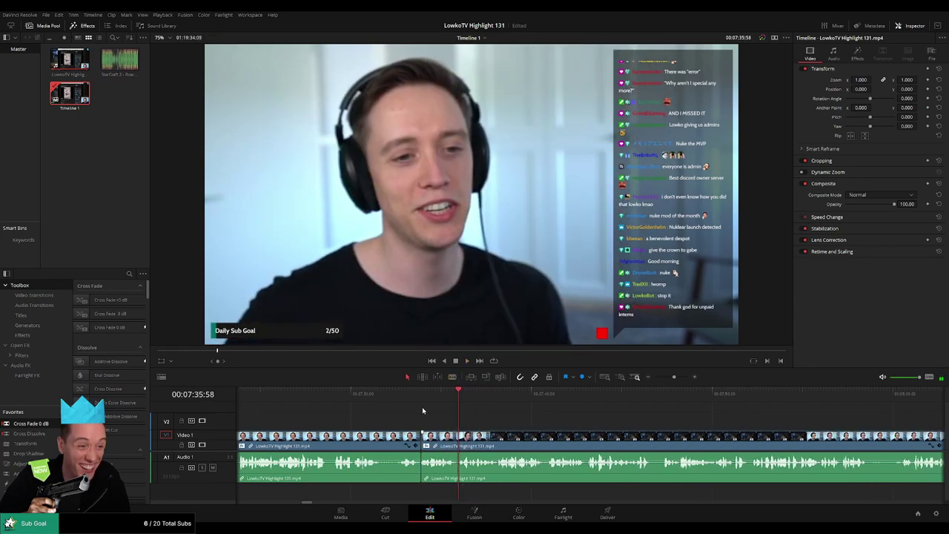
pyautogui.click(413, 396)
pyautogui.press('space')
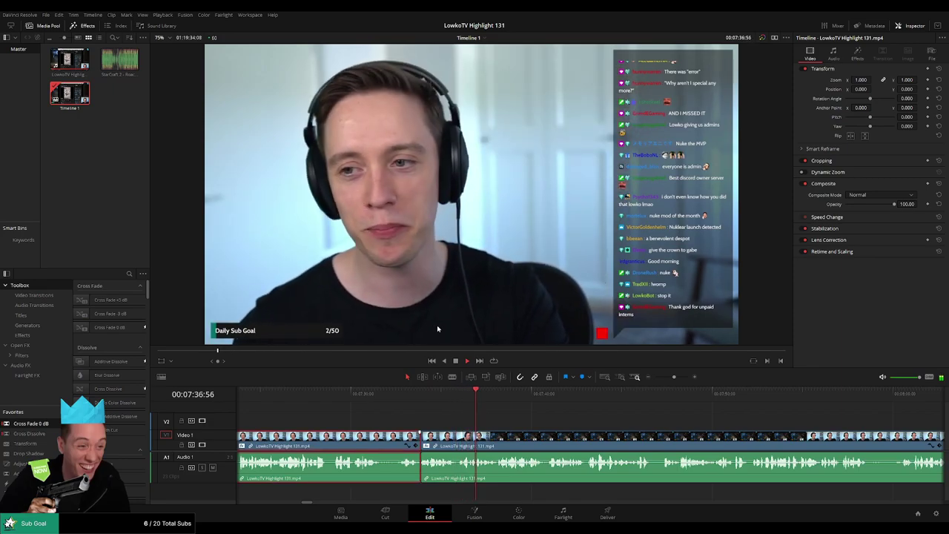
pyautogui.click(564, 427)
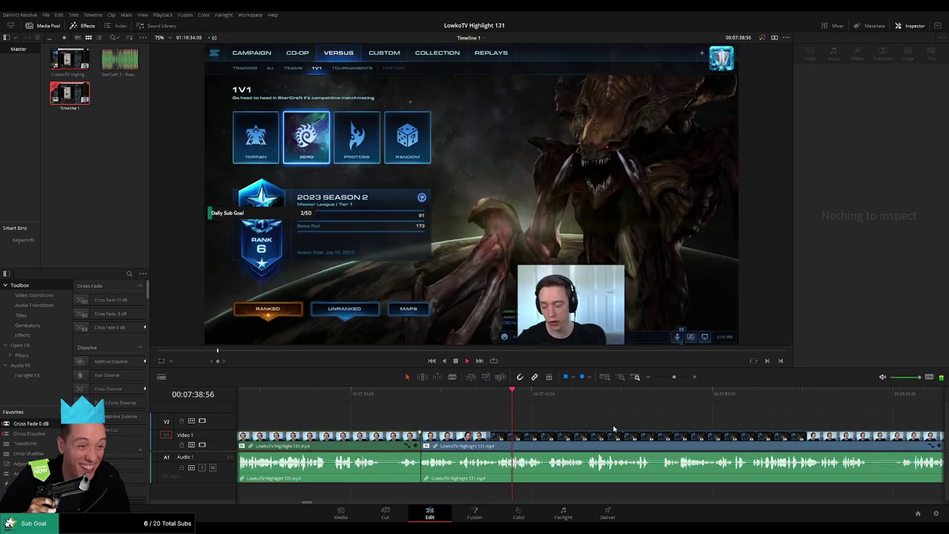
# Step: Cut out and ripple delete the short pause at about 00:07:46 in the StarCraft menu footage
pyautogui.moveTo(618, 428); pyautogui.dragTo(447, 418)
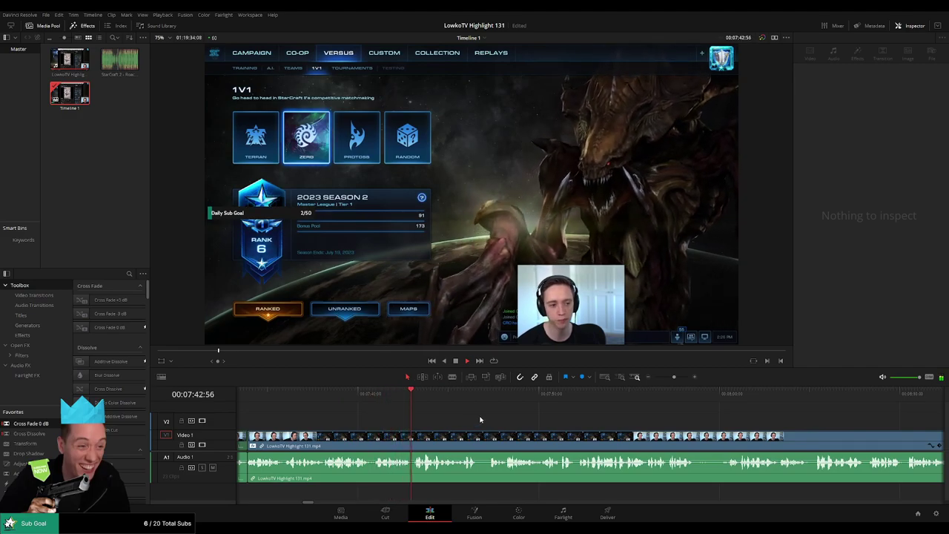
pyautogui.hscroll(2, 524, 423)
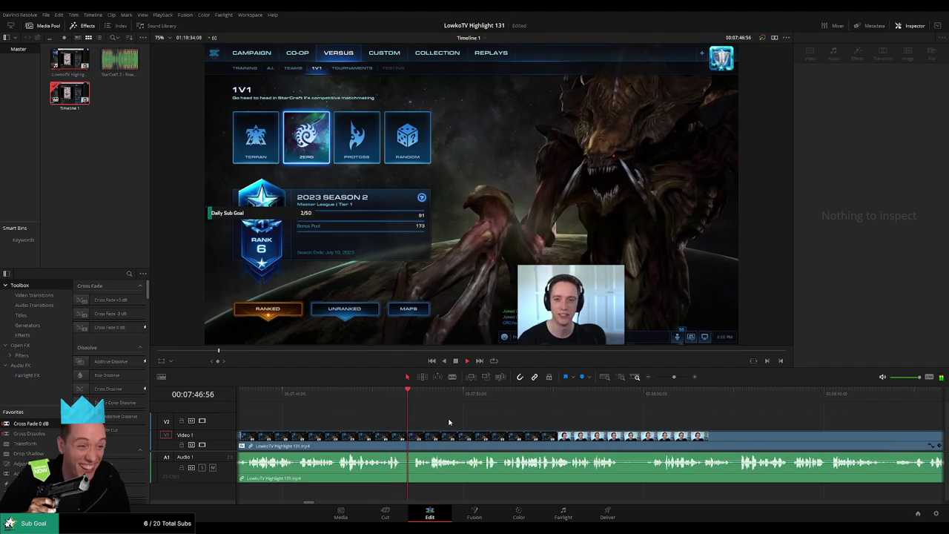
pyautogui.press('b')
pyautogui.click(403, 438)
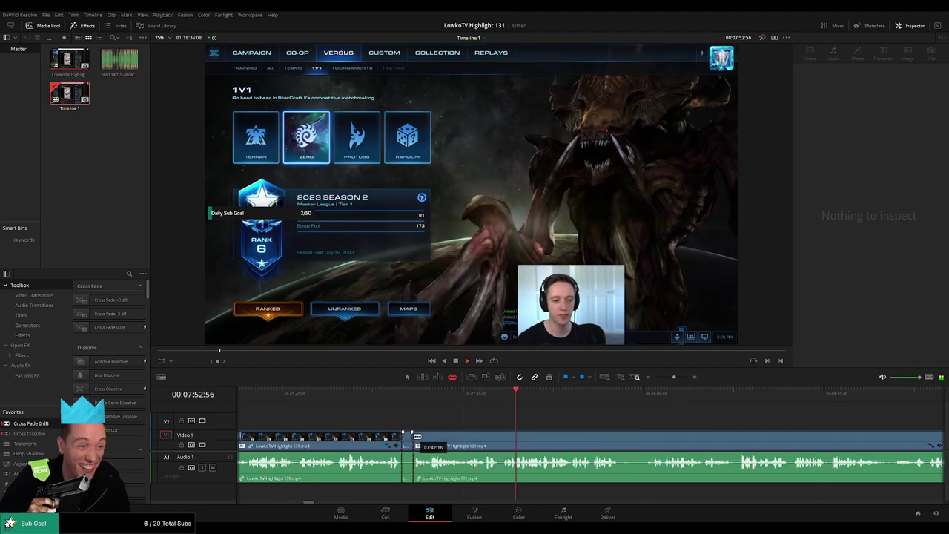
pyautogui.press('a')
pyautogui.click(407, 439)
pyautogui.press('Delete')
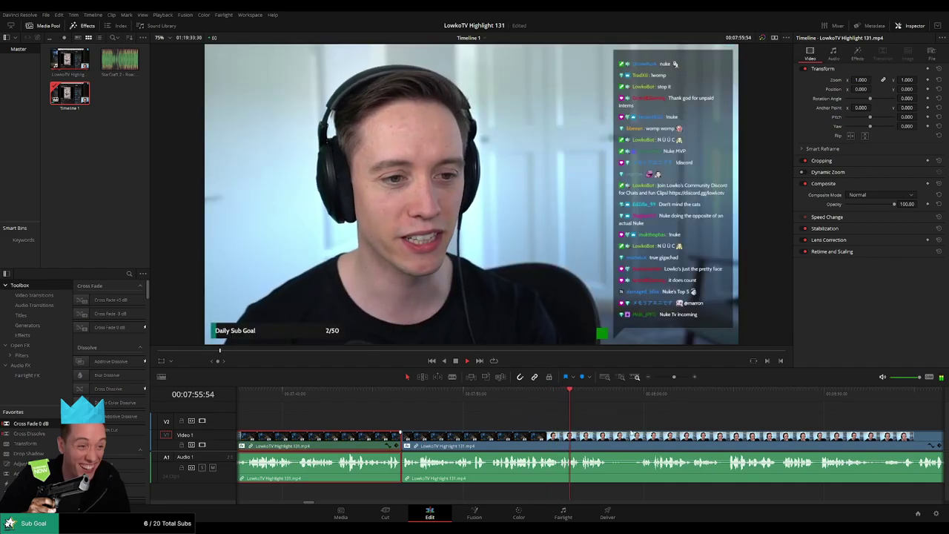
# Step: Review the webcam footage up to about 00:08:38 and ripple delete the pause between about 00:08:39:30 and 00:08:42:30
pyautogui.click(650, 410)
pyautogui.moveTo(650, 410); pyautogui.dragTo(446, 408)
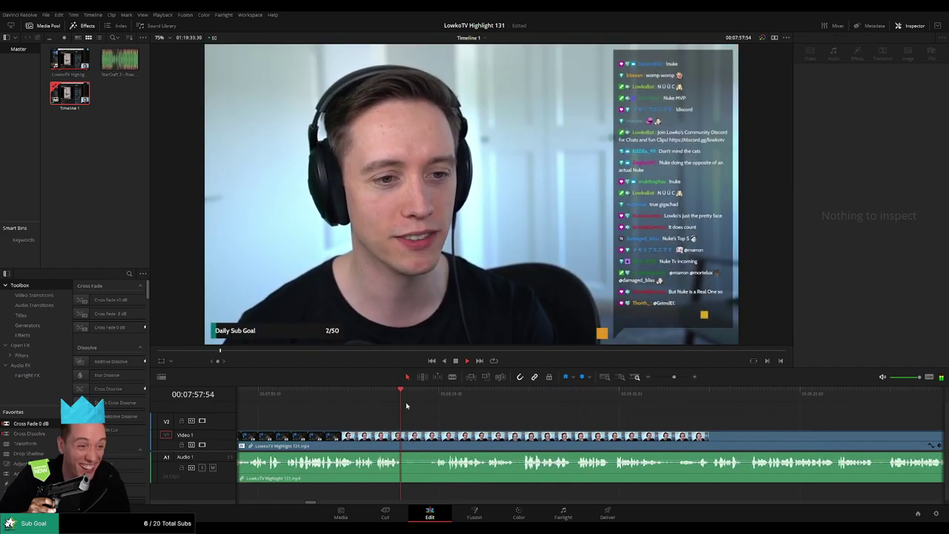
pyautogui.click(433, 403)
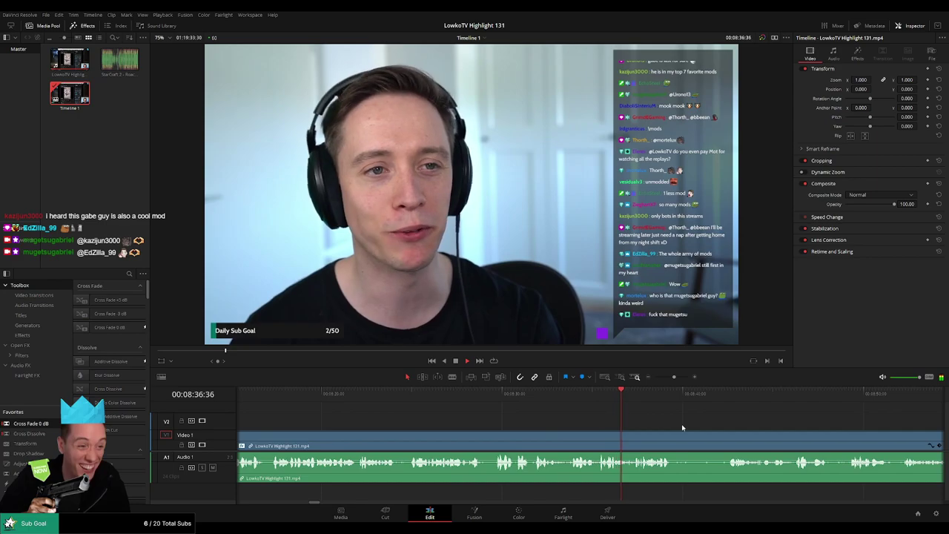
pyautogui.moveTo(683, 428); pyautogui.dragTo(469, 418)
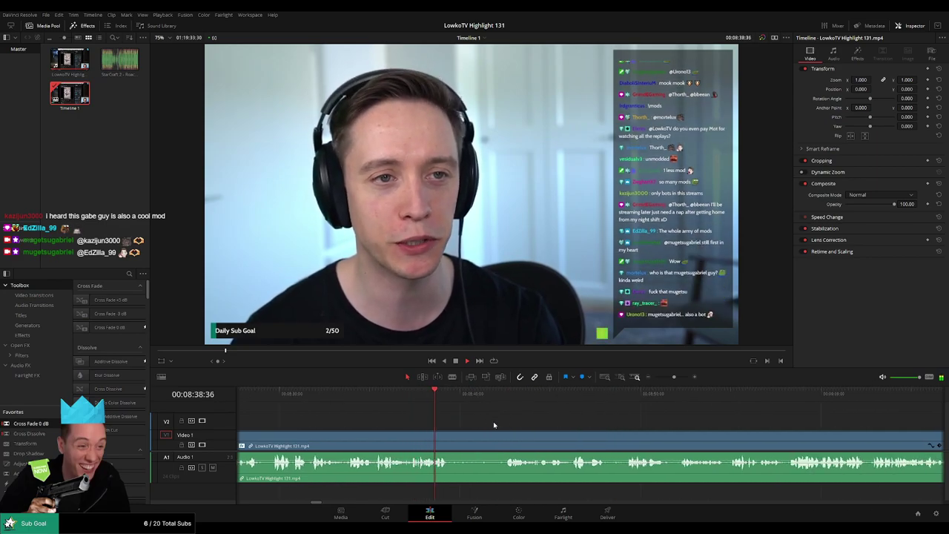
pyautogui.hscroll(1, 471, 422)
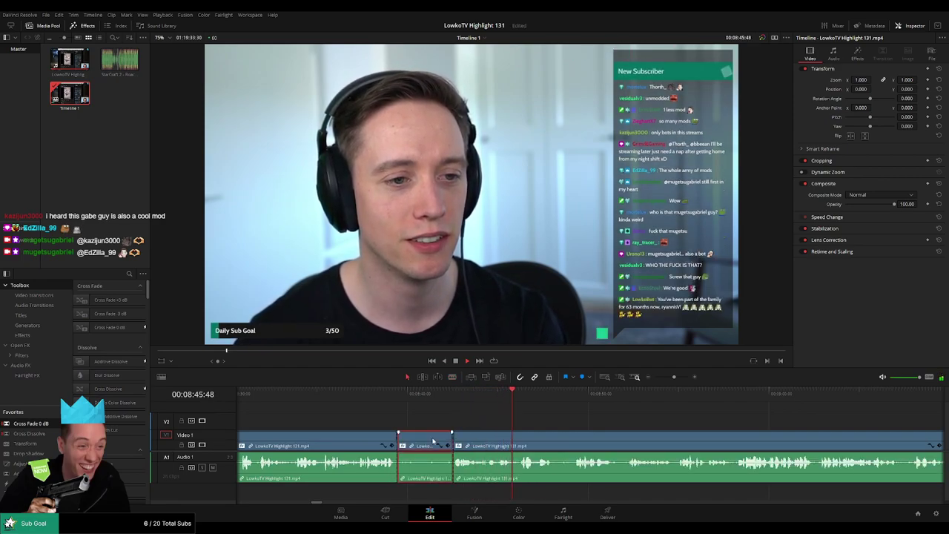
pyautogui.press('Delete')
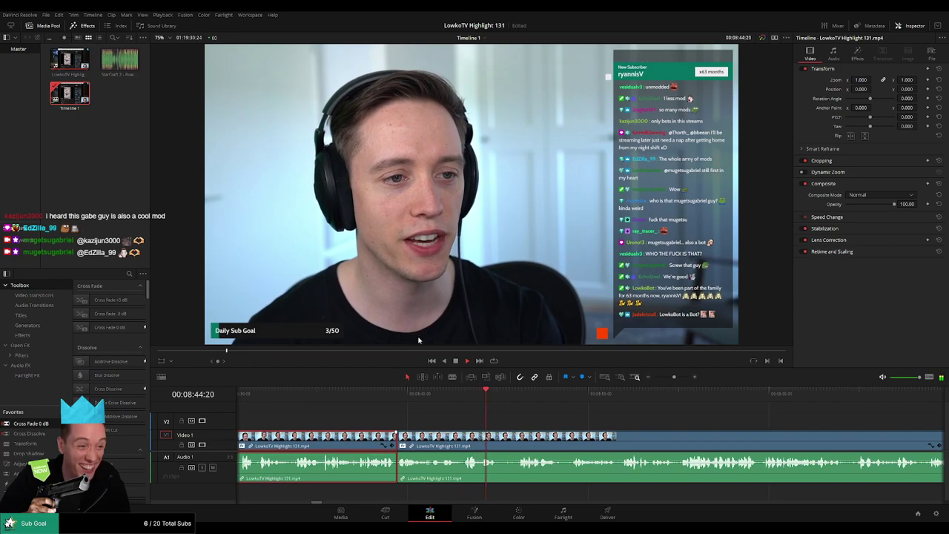
# Step: Ripple delete the section between about 00:08:49 and 00:08:55, and play back across the new cut
pyautogui.click(586, 423)
pyautogui.hscroll(1, 584, 422)
pyautogui.press('b')
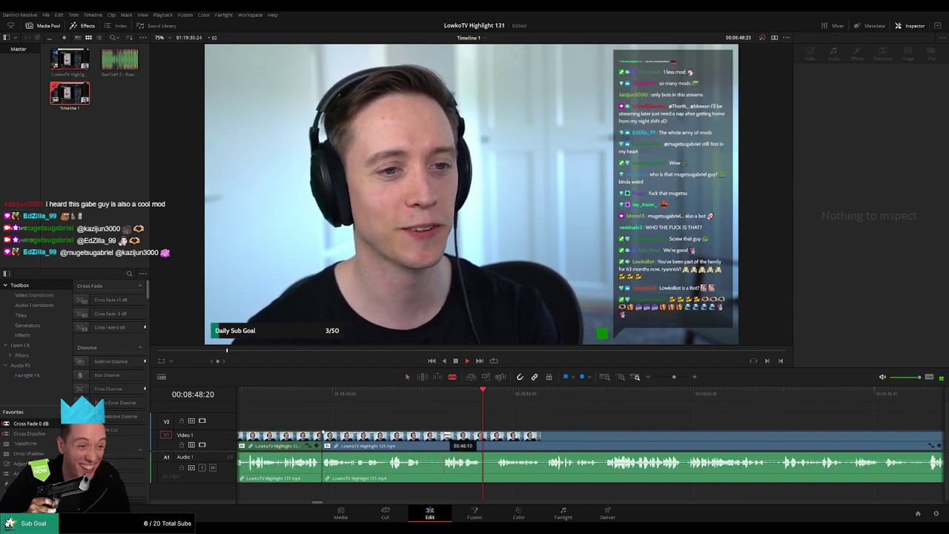
pyautogui.click(330, 394)
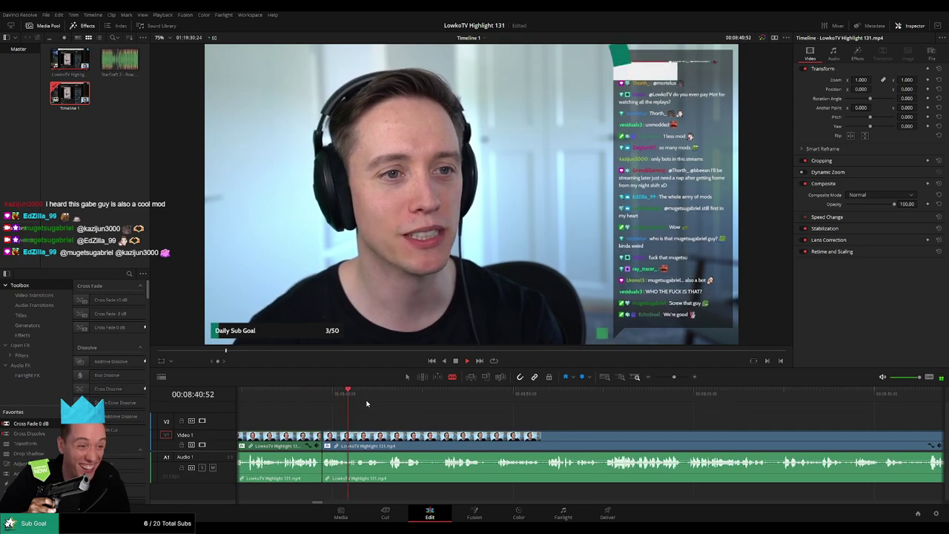
pyautogui.click(431, 396)
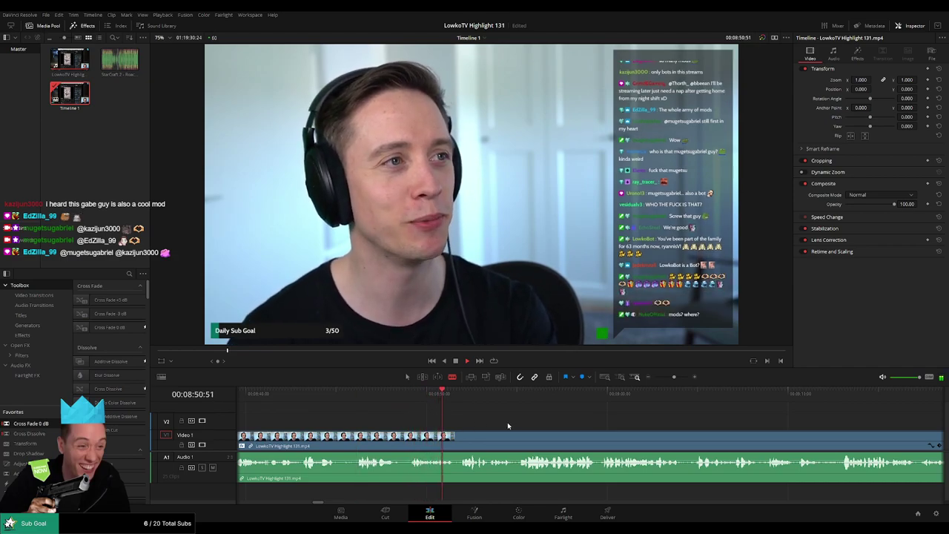
pyautogui.moveTo(508, 422); pyautogui.dragTo(441, 419)
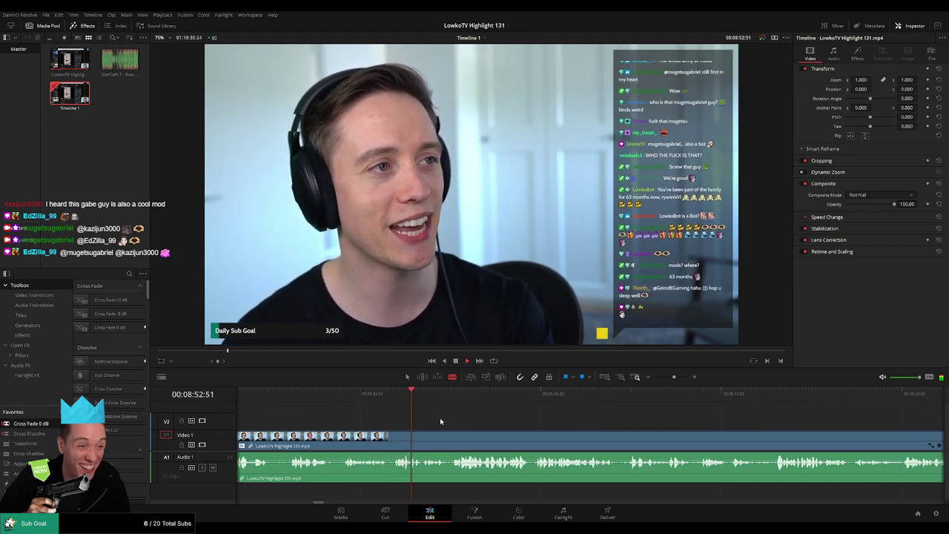
pyautogui.click(339, 438)
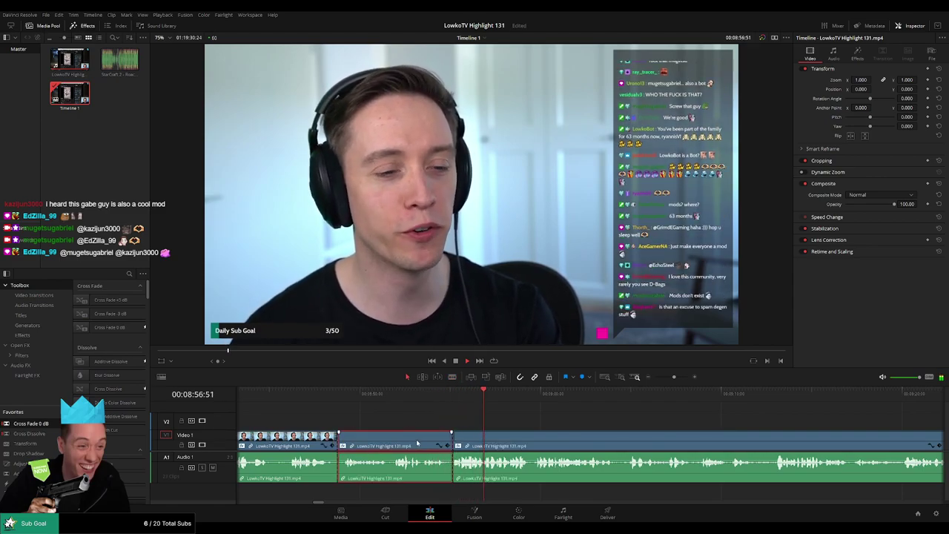
pyautogui.press('a')
pyautogui.click(327, 395)
pyautogui.moveTo(327, 398); pyautogui.dragTo(320, 396)
pyautogui.press('space')
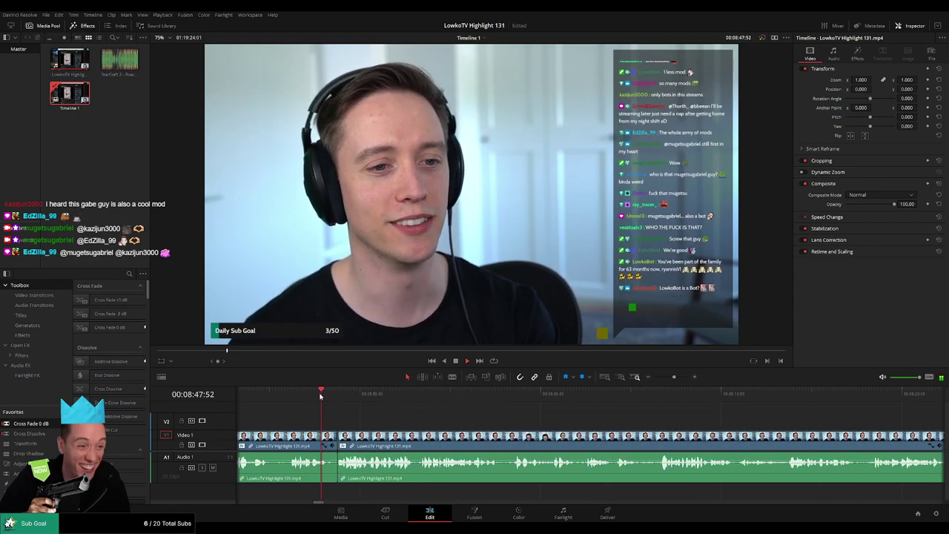
pyautogui.click(310, 447)
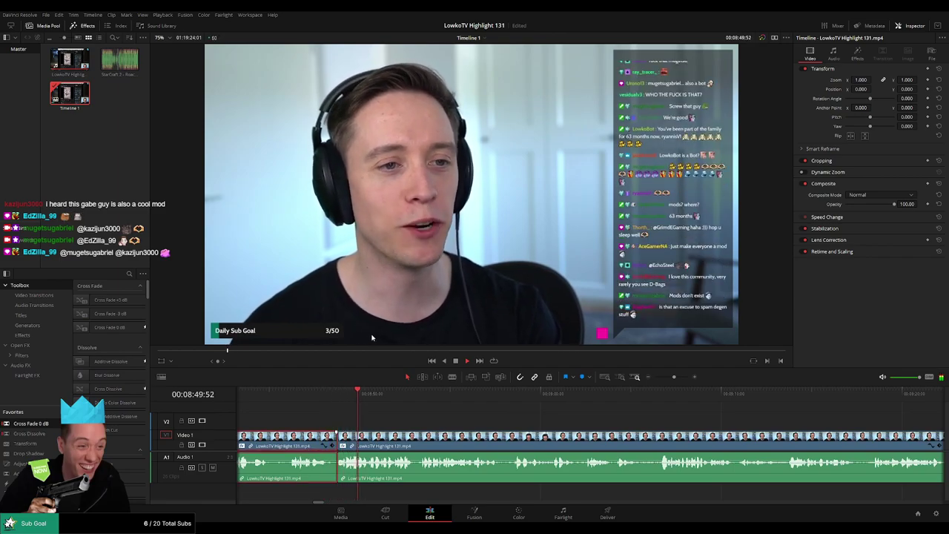
# Step: Add an adjustment clip on Video 2 at about 00:08:59:47 with zoom 1.830, position X 349 and Y 412 for a face close-up
pyautogui.click(460, 421)
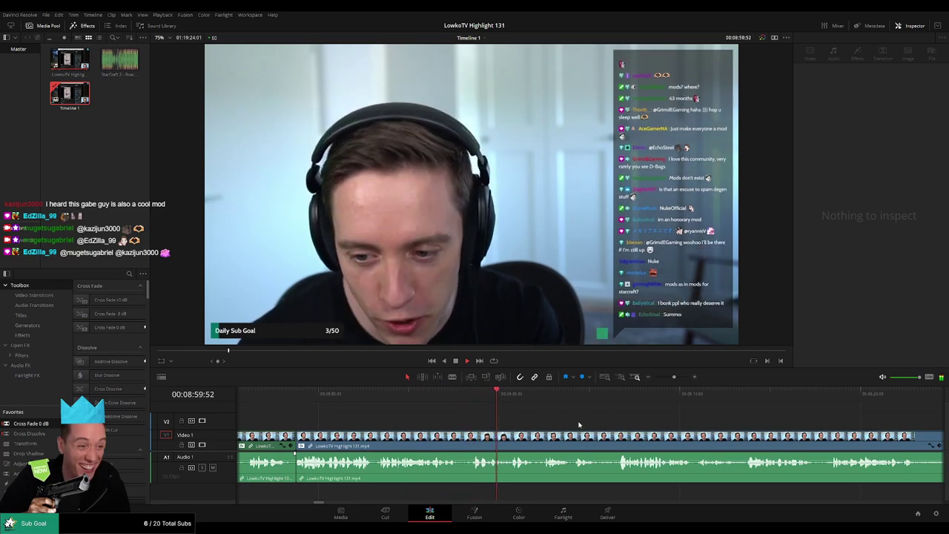
pyautogui.moveTo(622, 425); pyautogui.dragTo(477, 426)
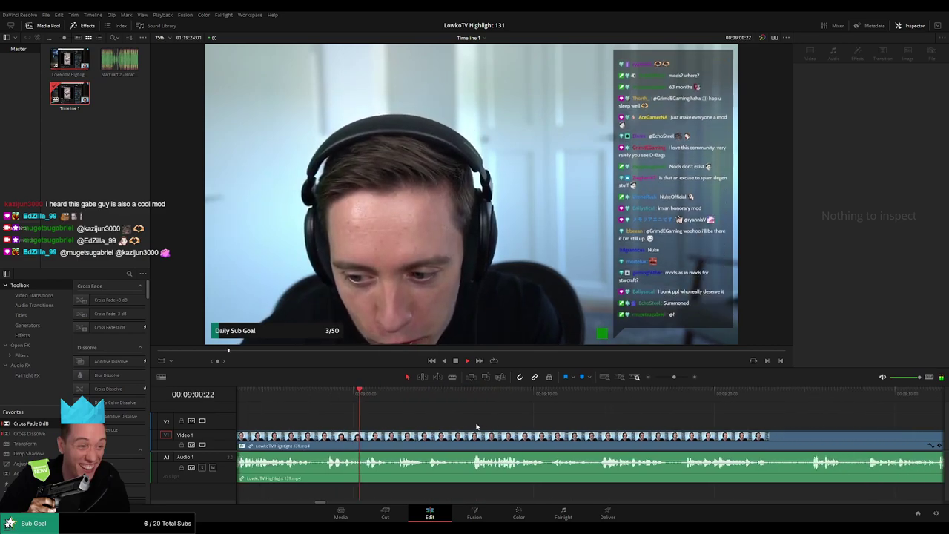
pyautogui.click(332, 402)
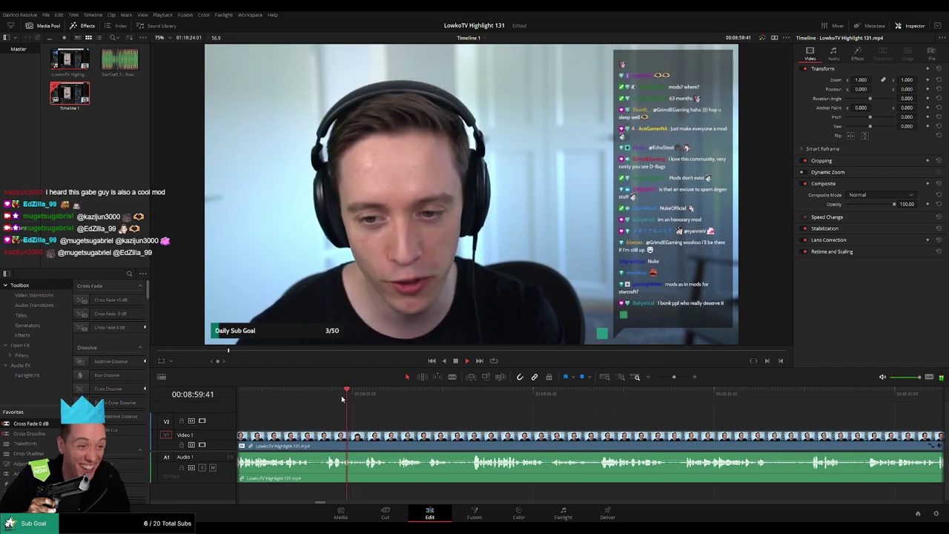
pyautogui.moveTo(19, 463); pyautogui.dragTo(350, 425)
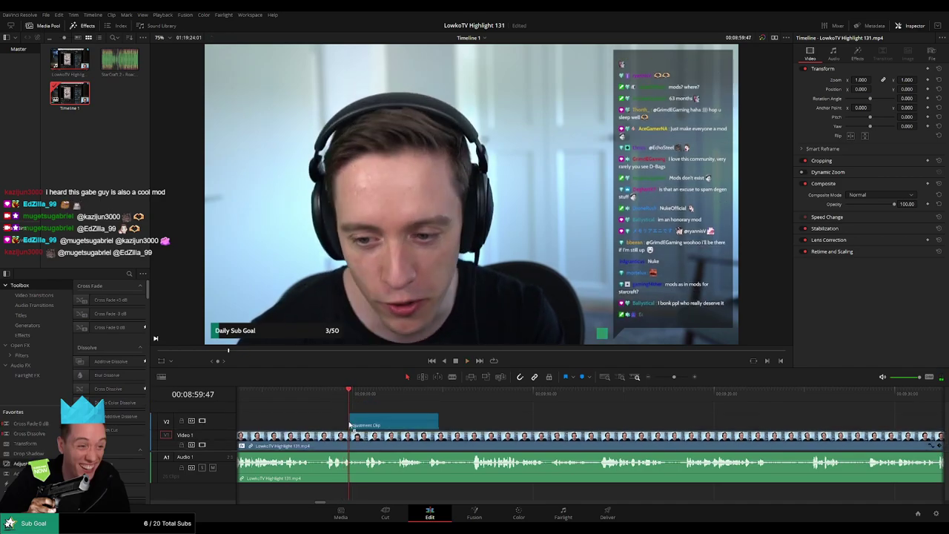
pyautogui.moveTo(863, 79); pyautogui.dragTo(936, 90)
pyautogui.press('space')
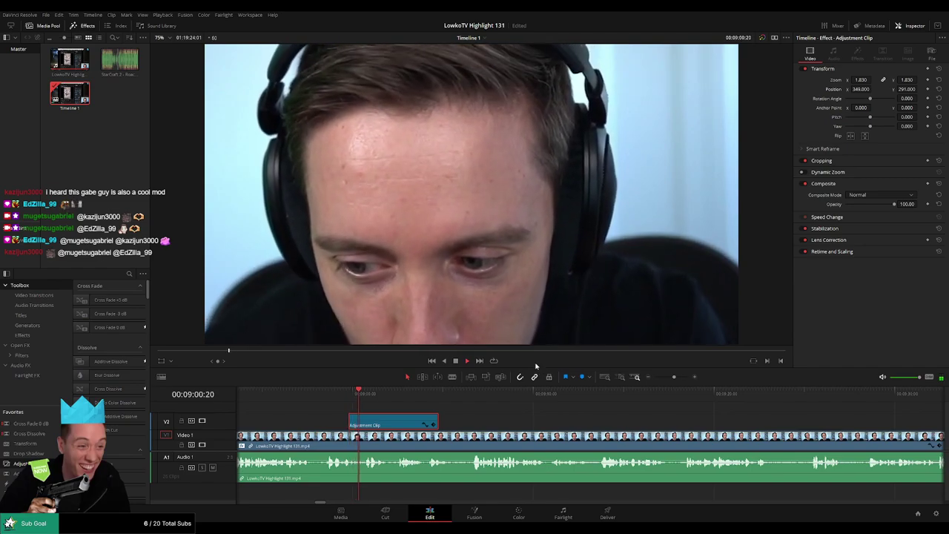
pyautogui.moveTo(905, 89); pyautogui.dragTo(927, 89)
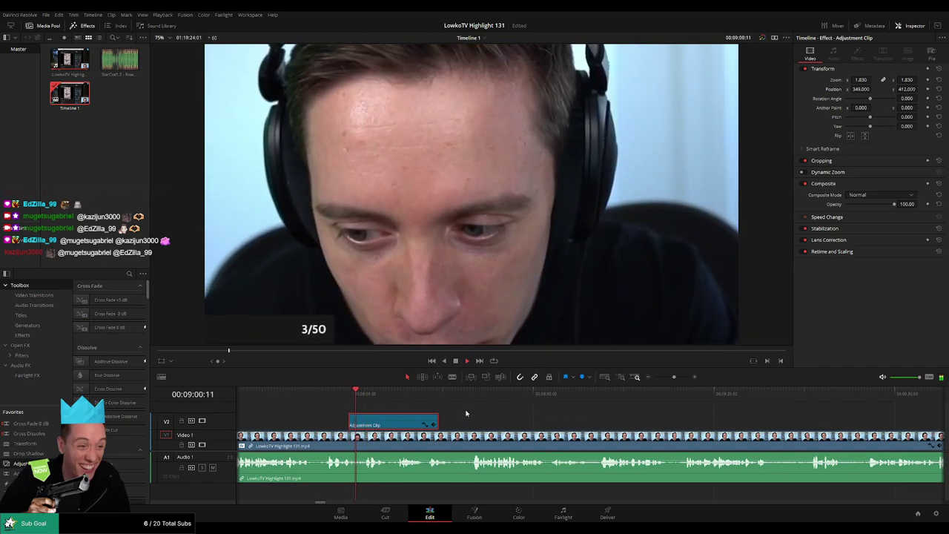
# Step: Trim the end of the adjustment clip back to about 00:09:00:40 and play back the zoom
pyautogui.moveTo(437, 423); pyautogui.dragTo(365, 422)
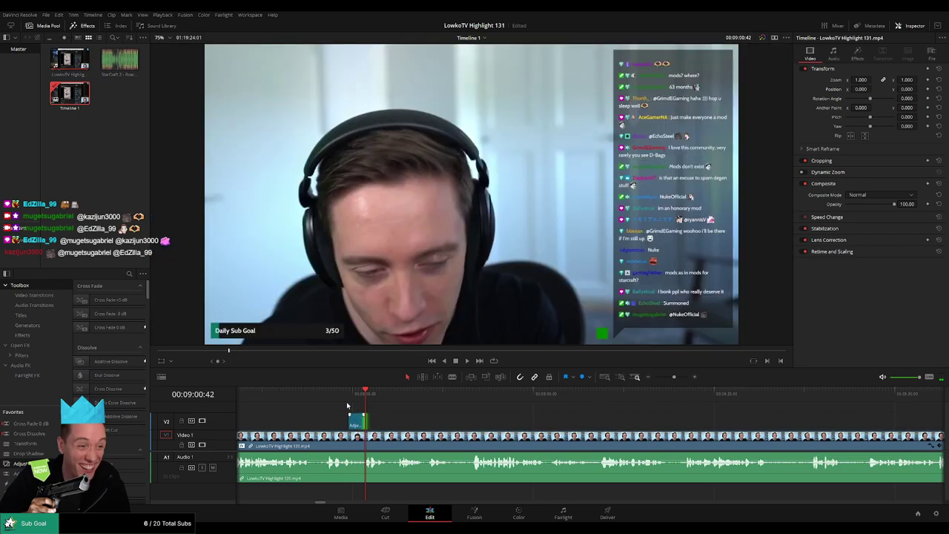
pyautogui.click(347, 395)
pyautogui.press('space')
pyautogui.click(449, 423)
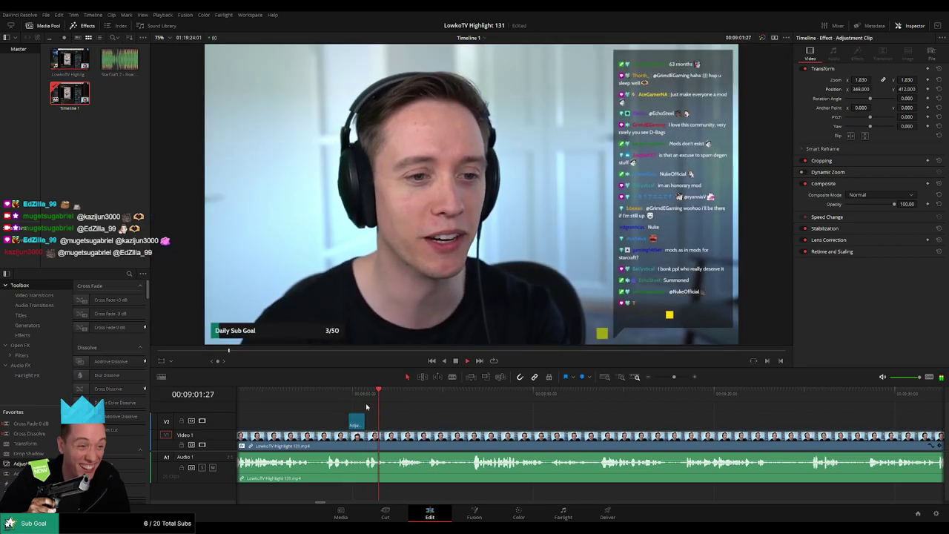
pyautogui.click(339, 396)
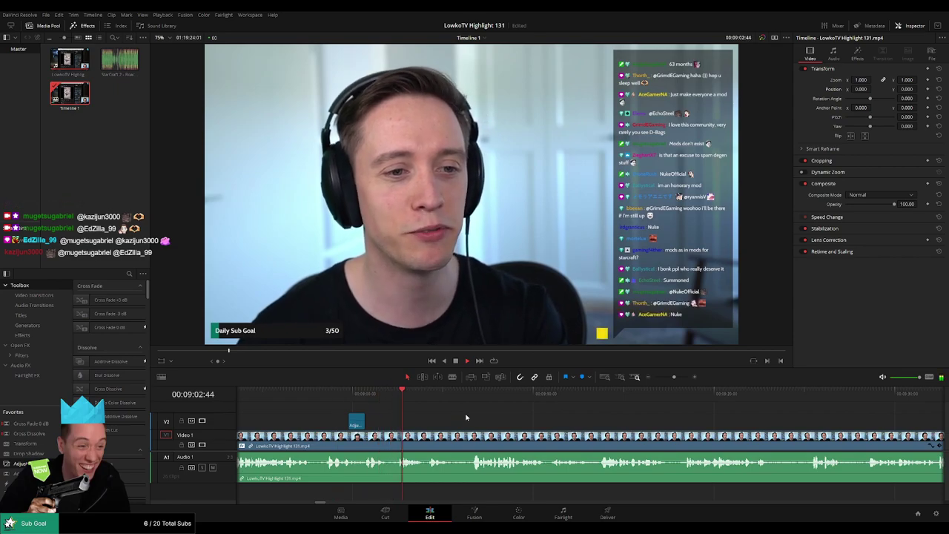
# Step: Ripple delete the short pause between about 00:09:05:30 and 00:09:06:40, and add a Cross Fade 0 dB to the audio at the cut
pyautogui.hscroll(3, 466, 418)
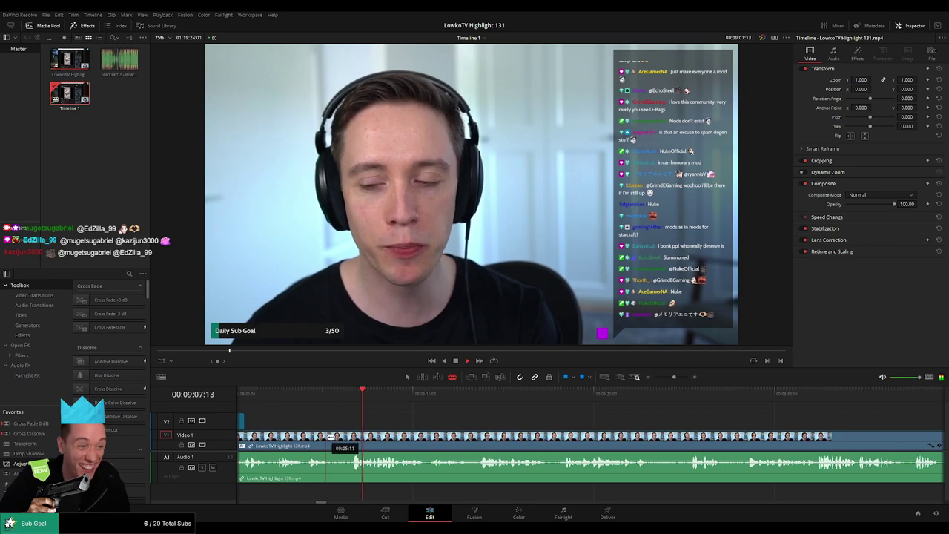
pyautogui.click(331, 436)
pyautogui.click(351, 436)
pyautogui.press('a')
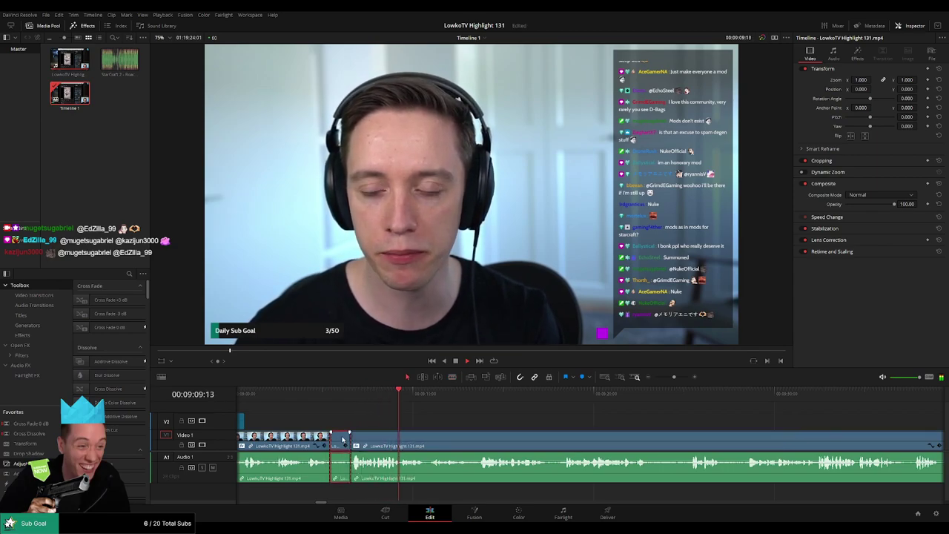
pyautogui.press('Delete')
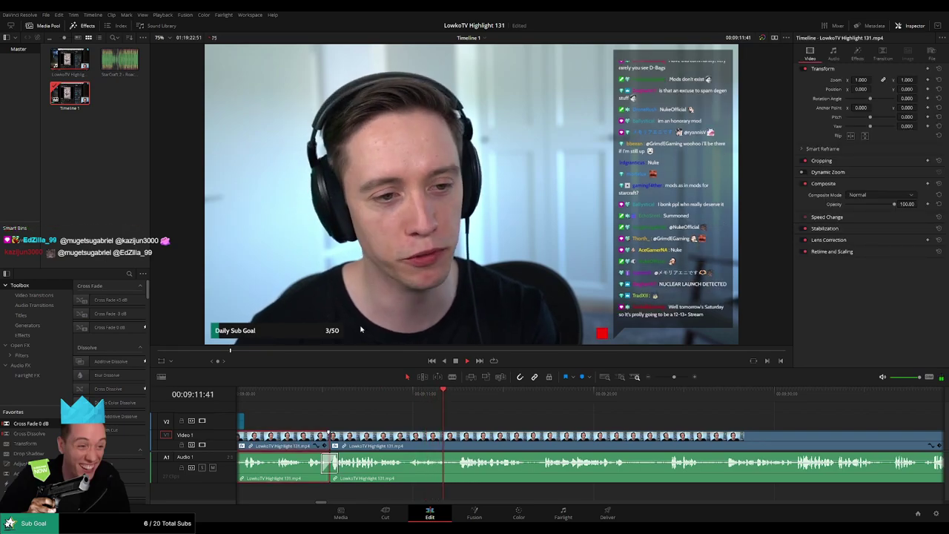
pyautogui.click(600, 425)
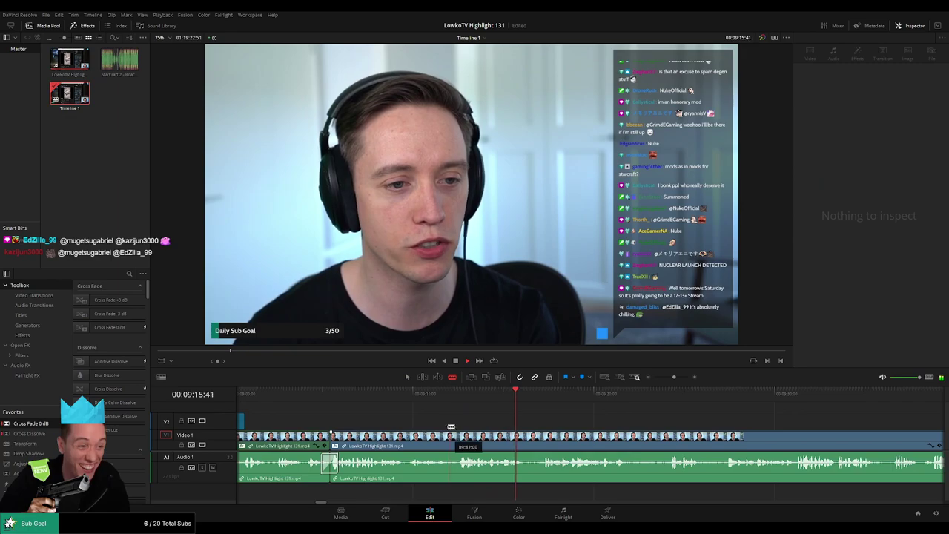
# Step: Cut the footage at about 00:09:12 and review onward to about 00:09:34 for the end of the section worth removing
pyautogui.click(438, 394)
pyautogui.click(454, 438)
pyautogui.click(541, 395)
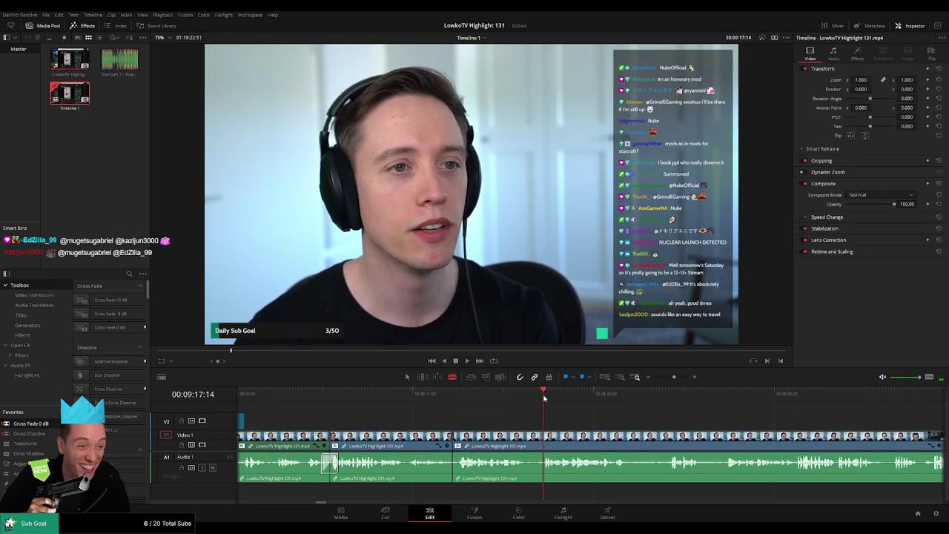
pyautogui.hscroll(3, 579, 414)
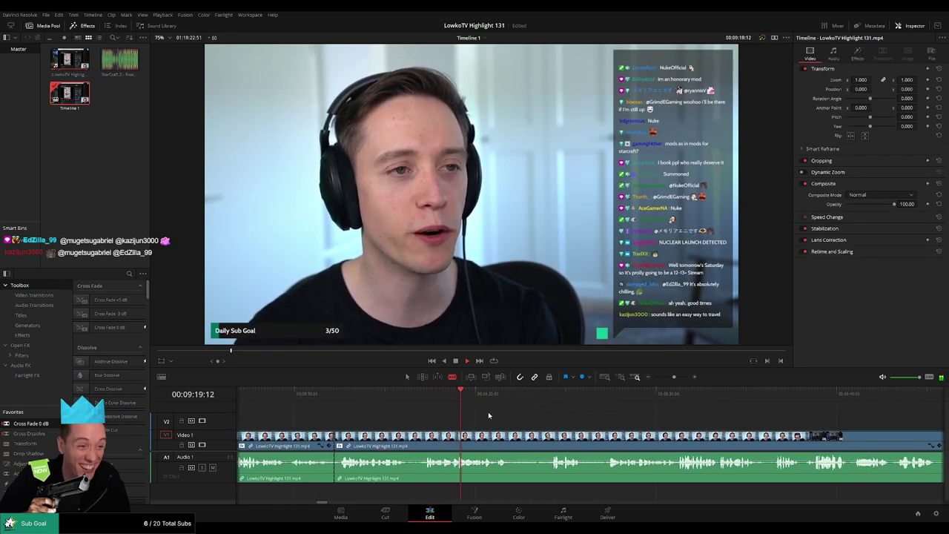
pyautogui.click(606, 395)
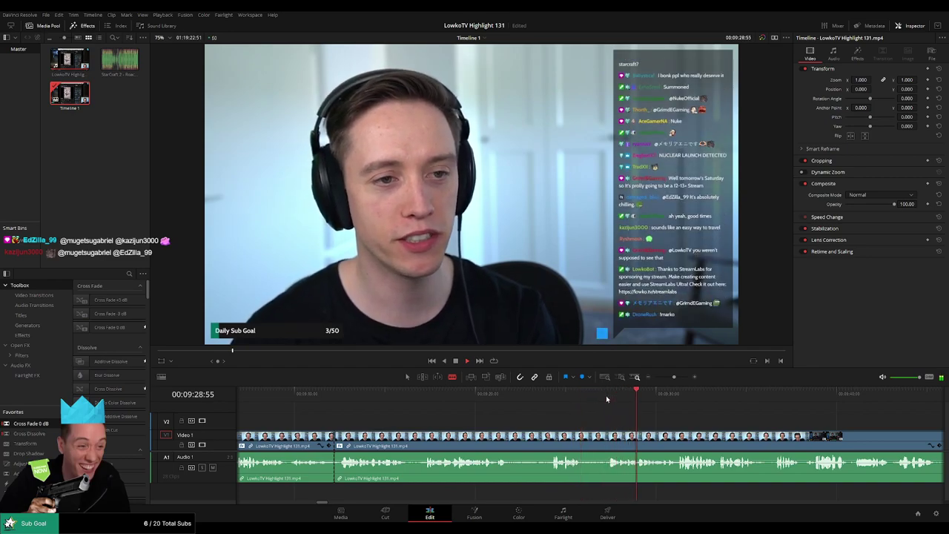
pyautogui.click(675, 395)
pyautogui.press('space')
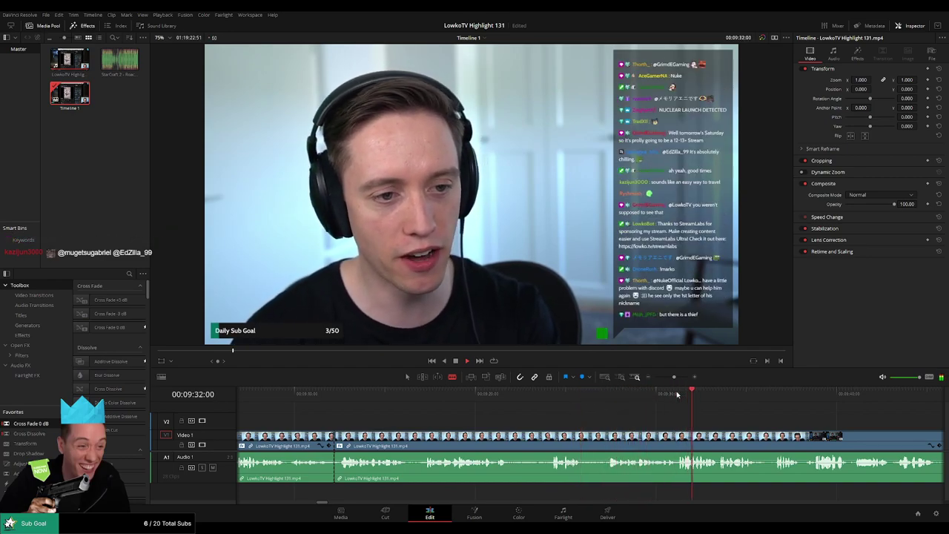
pyautogui.moveTo(750, 425); pyautogui.dragTo(575, 422)
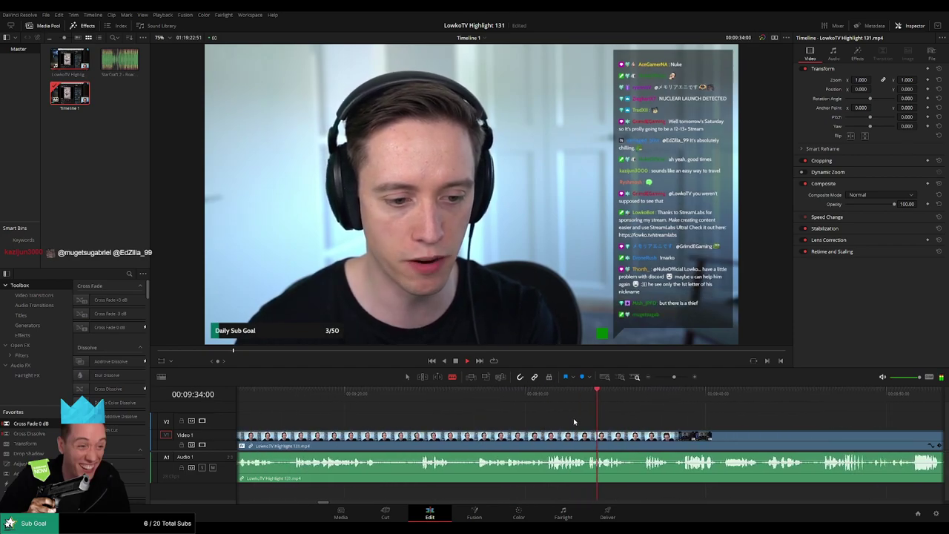
# Step: Ripple delete the section between about 00:09:12 and 00:09:17, and add a Cross Fade 0 dB to the audio at the join
pyautogui.click(359, 394)
pyautogui.moveTo(376, 407); pyautogui.dragTo(463, 429)
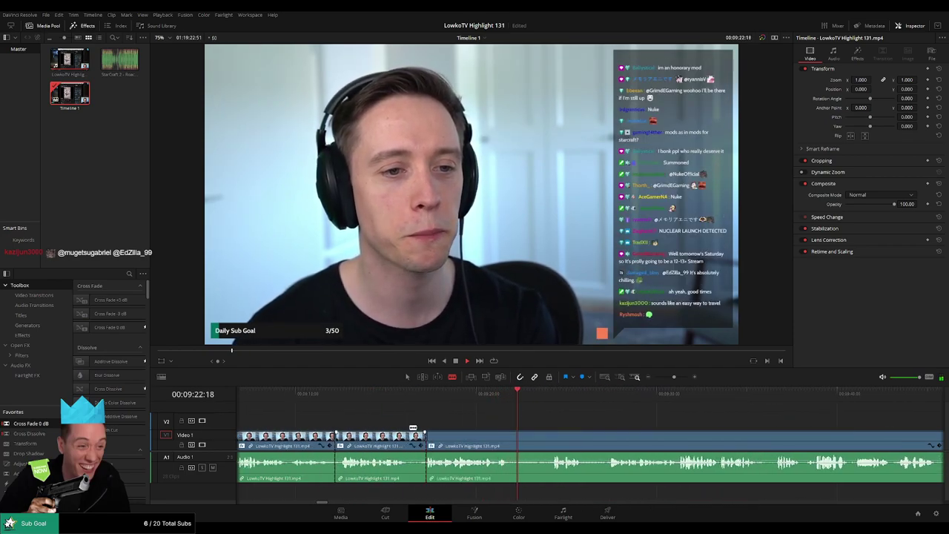
pyautogui.click(360, 398)
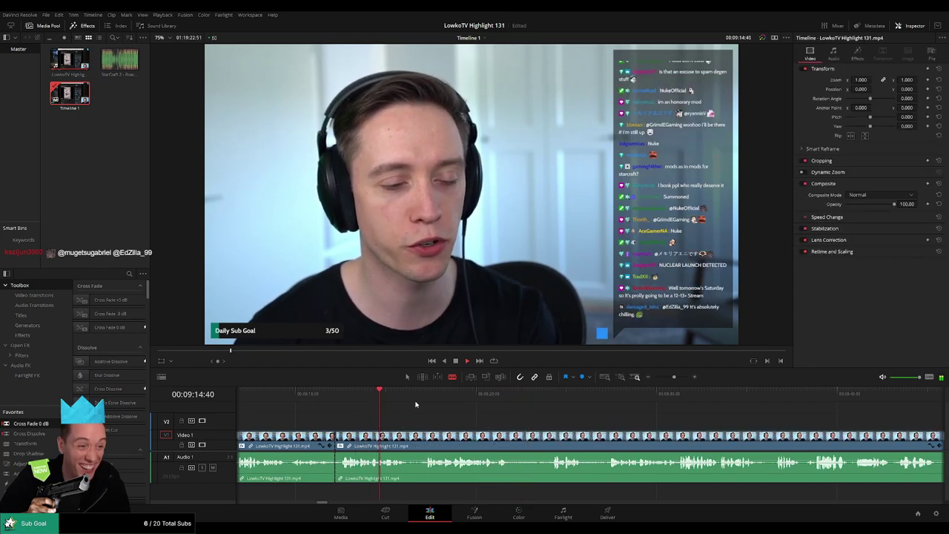
pyautogui.click(425, 441)
pyautogui.press('a')
pyautogui.click(405, 444)
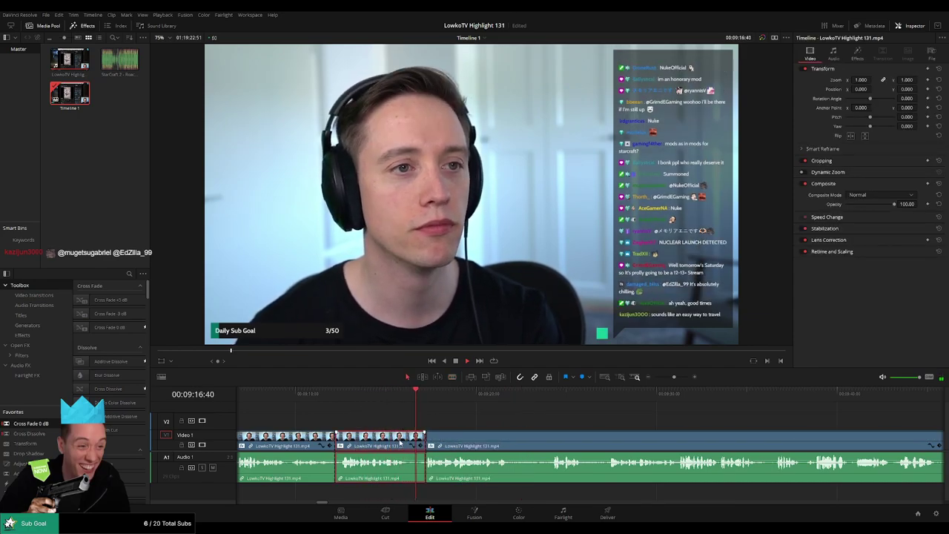
pyautogui.press('Delete')
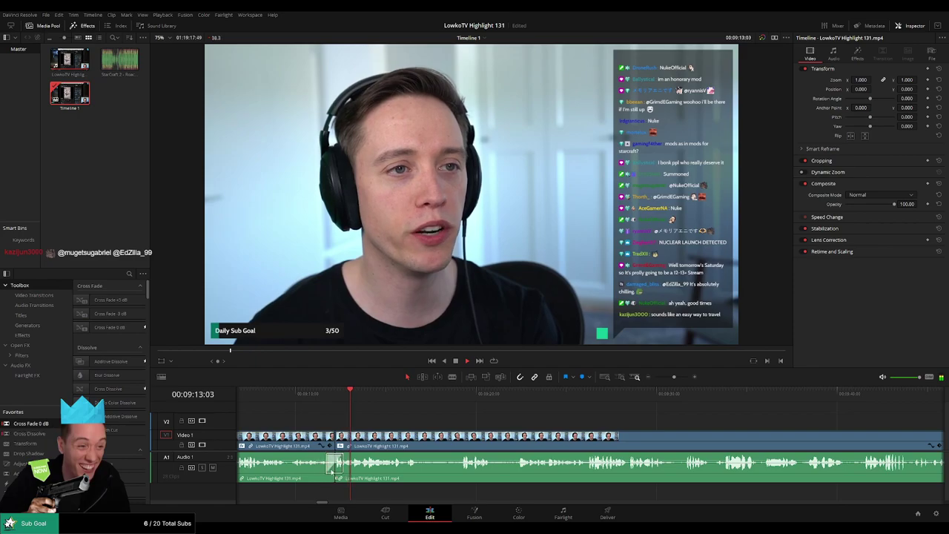
pyautogui.moveTo(333, 473); pyautogui.dragTo(333, 470)
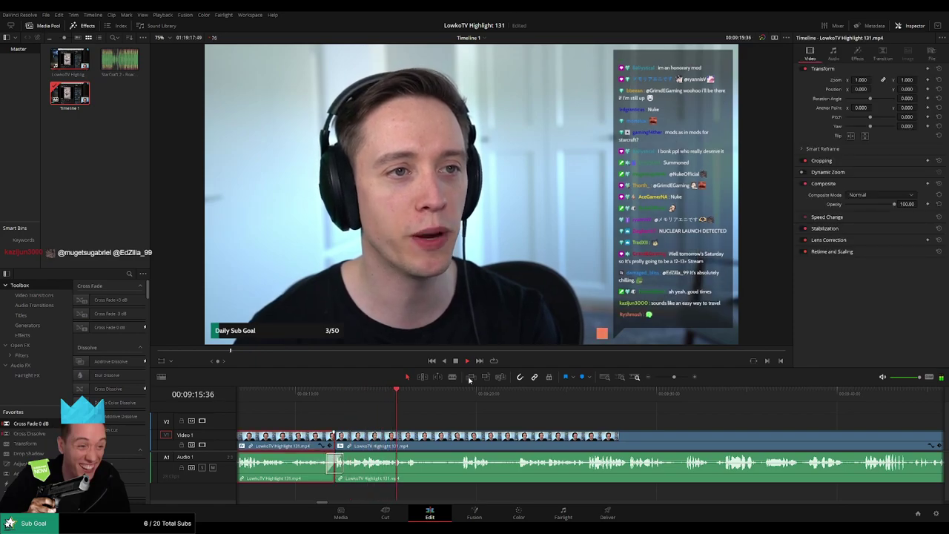
# Step: Shorten the audio Cross Fade 0 dB at the join near 00:09:12 to 38 frames
pyautogui.click(517, 416)
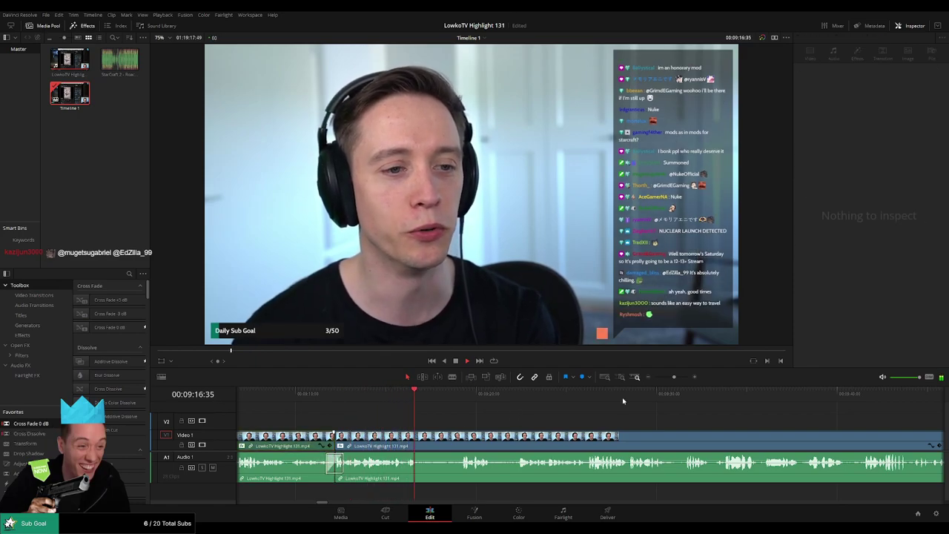
pyautogui.click(339, 464)
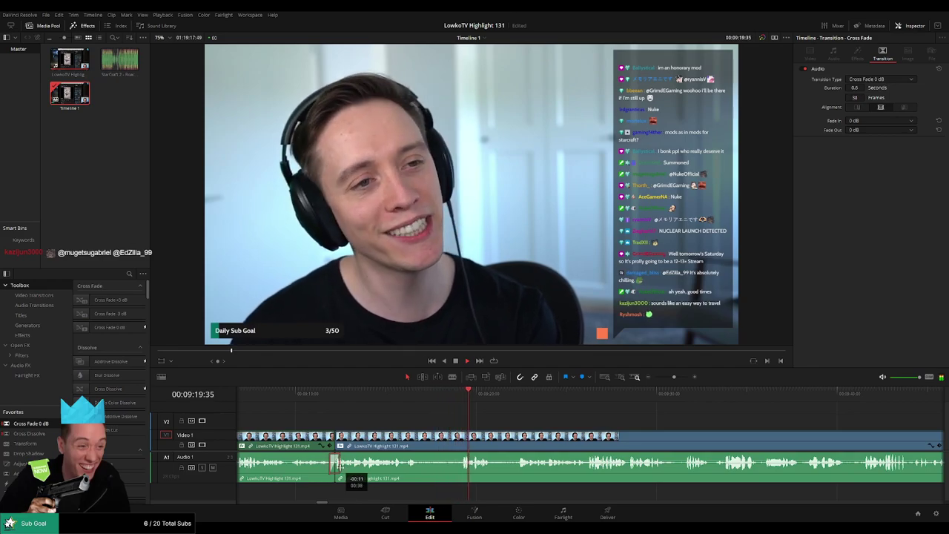
pyautogui.moveTo(340, 466); pyautogui.dragTo(339, 466)
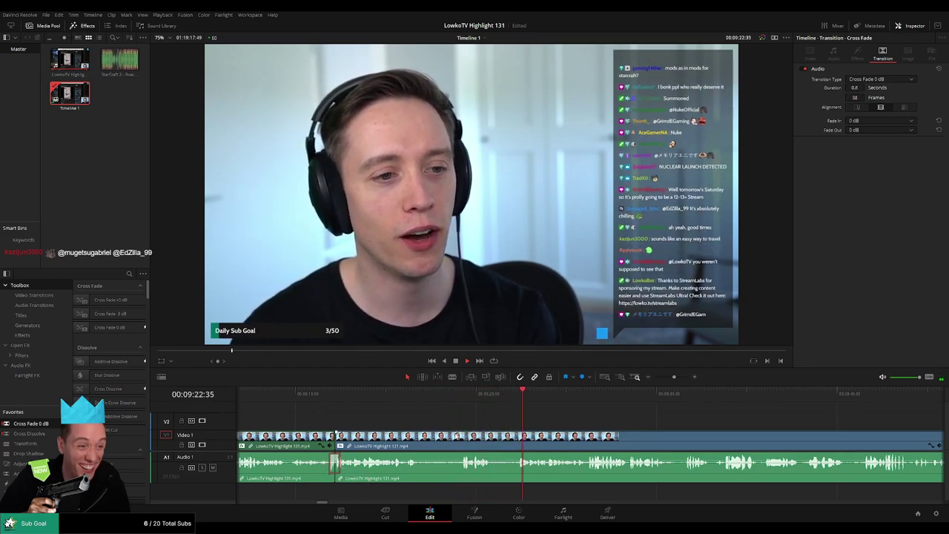
pyautogui.click(488, 418)
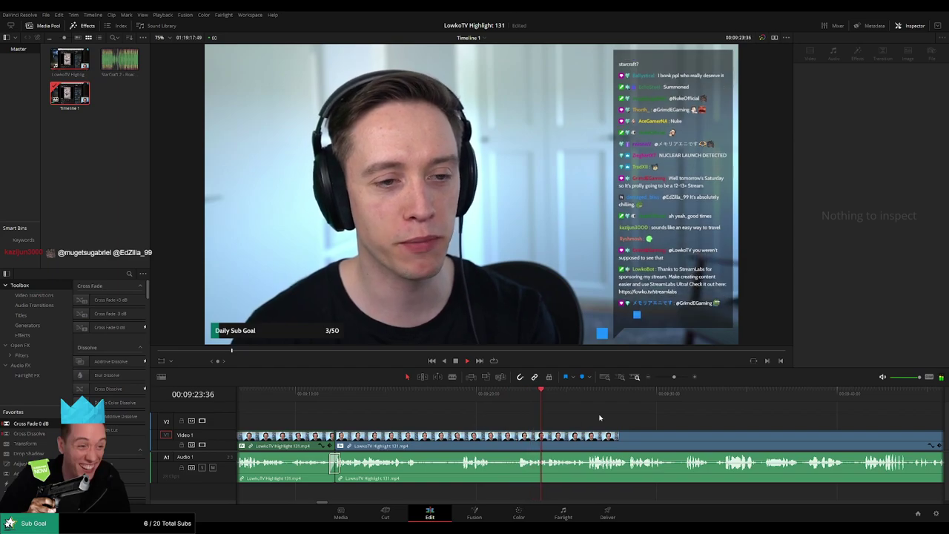
# Step: Review onward to about 00:09:54, and ripple delete the short pause at about 00:09:53
pyautogui.moveTo(666, 378); pyautogui.dragTo(672, 379)
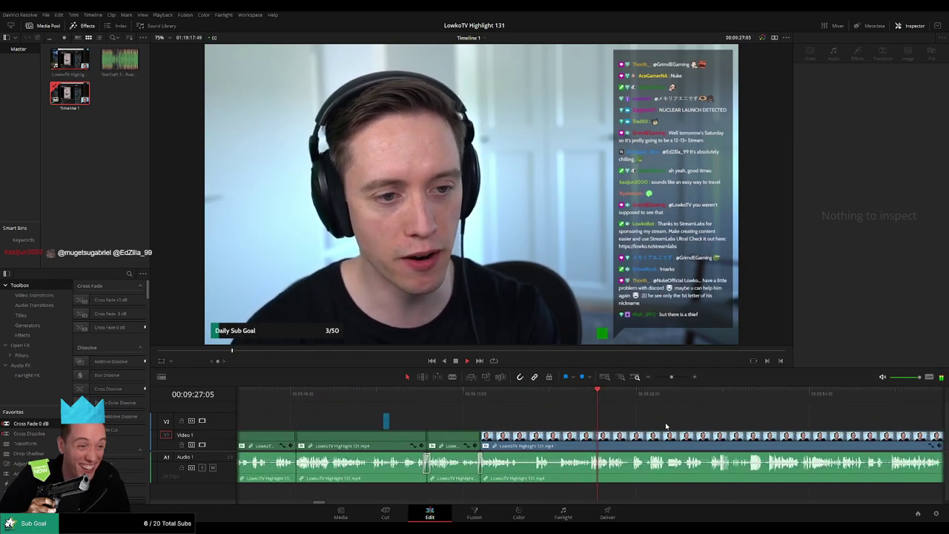
pyautogui.moveTo(666, 427); pyautogui.dragTo(441, 420)
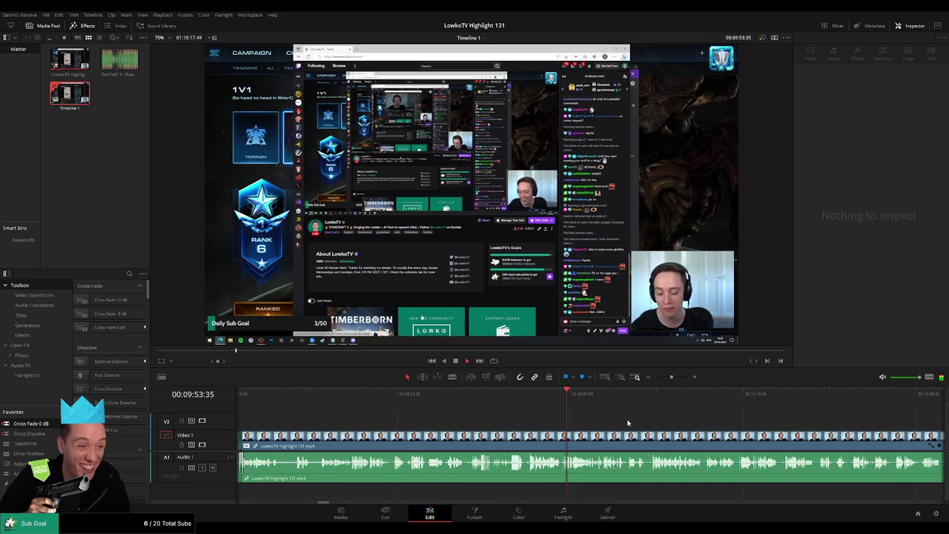
pyautogui.moveTo(629, 423); pyautogui.dragTo(543, 430)
pyautogui.press('space')
pyautogui.moveTo(673, 378); pyautogui.dragTo(740, 379)
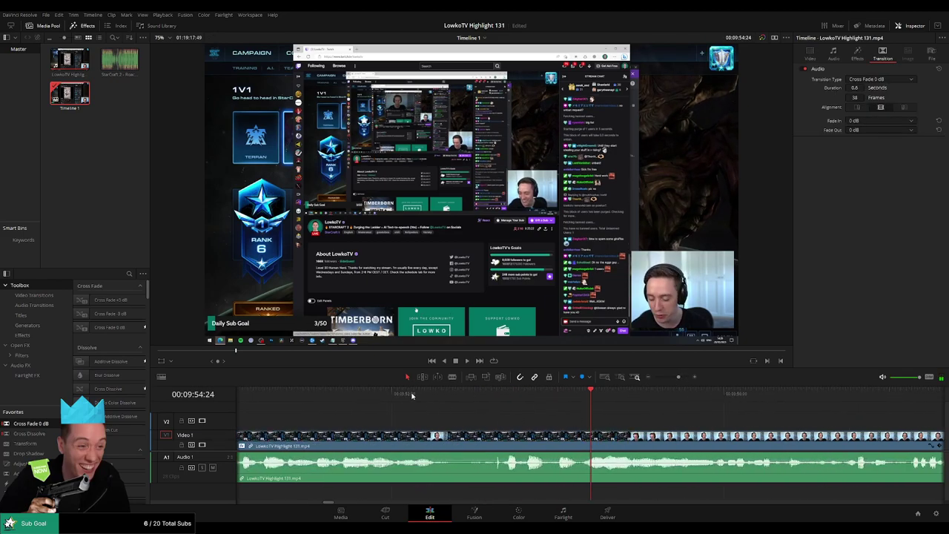
pyautogui.click(415, 395)
pyautogui.press('space')
pyautogui.press('b')
pyautogui.click(482, 443)
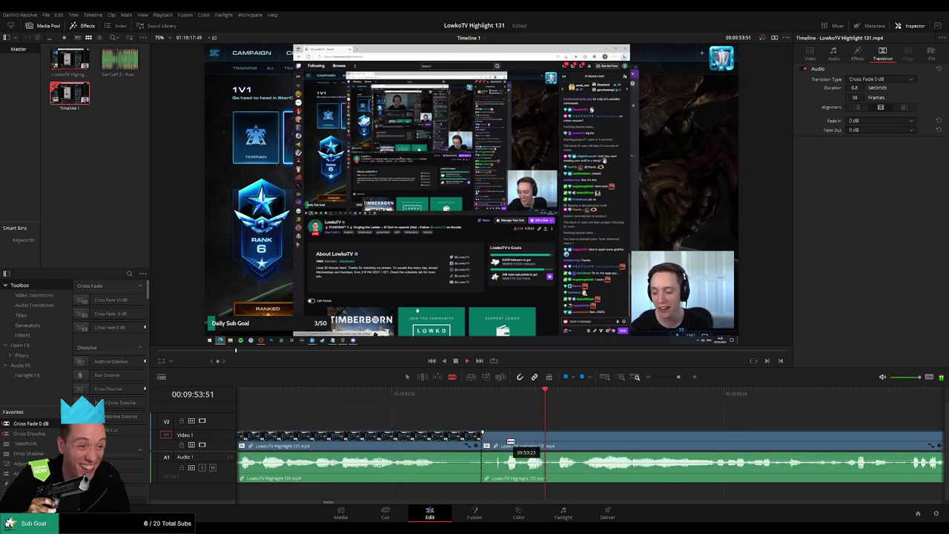
pyautogui.click(504, 442)
pyautogui.press('a')
pyautogui.click(492, 445)
pyautogui.press('Delete')
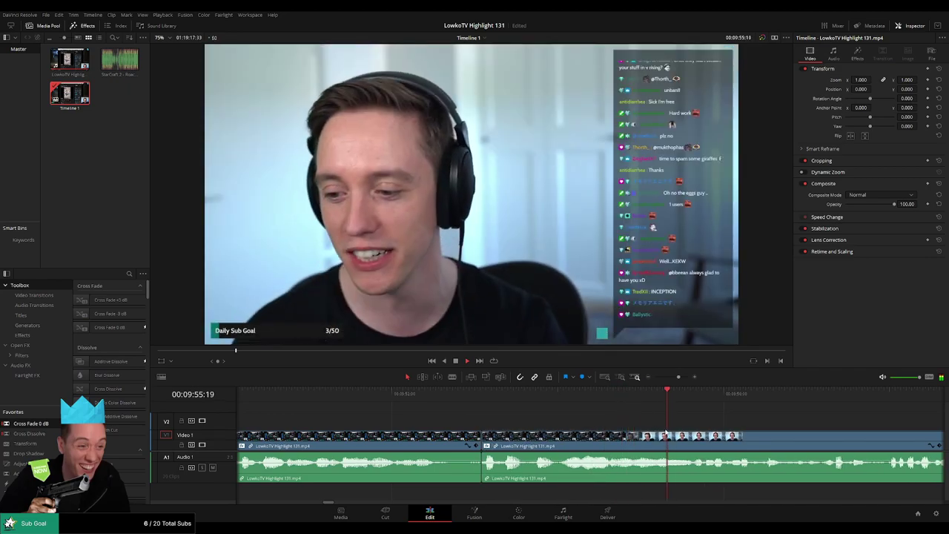
# Step: Mark the reviewed clip that ends at the 00:09:53 cut with the green clip colour
pyautogui.moveTo(678, 377); pyautogui.dragTo(667, 379)
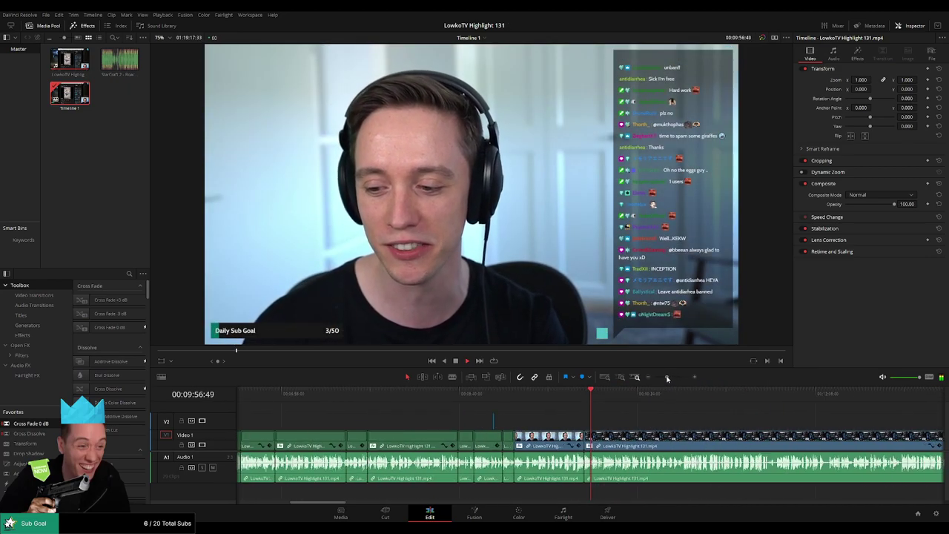
pyautogui.click(551, 448)
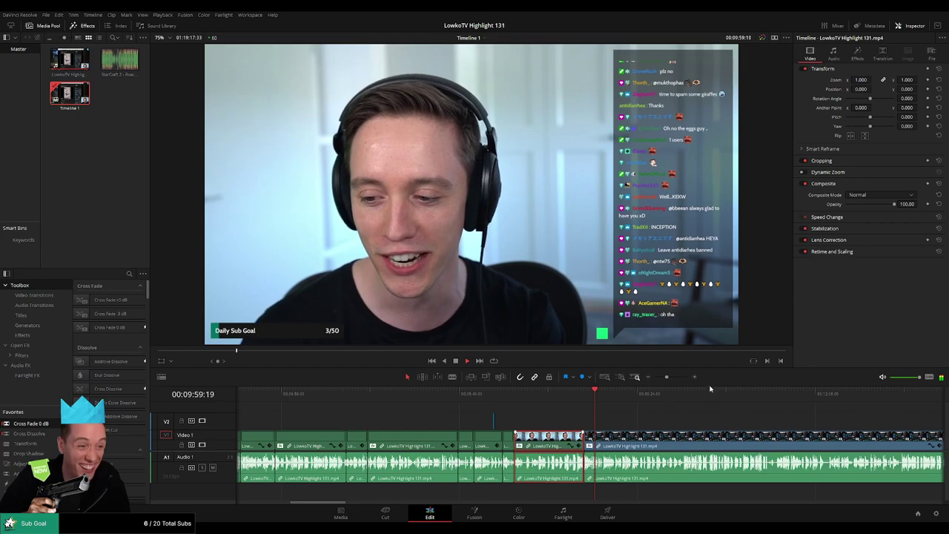
pyautogui.click(629, 425)
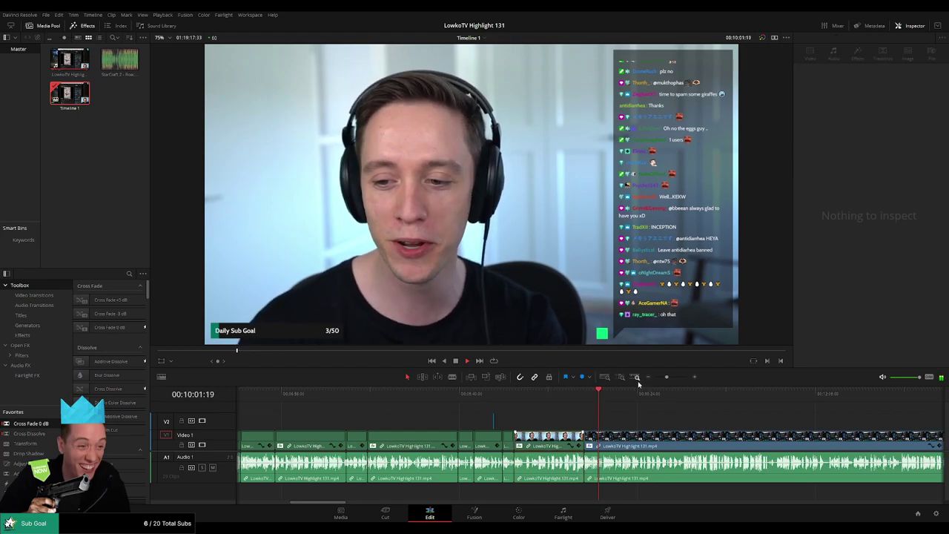
# Step: Review onward and ripple delete the very short gap between about 00:10:15:15 and 00:10:15:24
pyautogui.moveTo(666, 378); pyautogui.dragTo(673, 379)
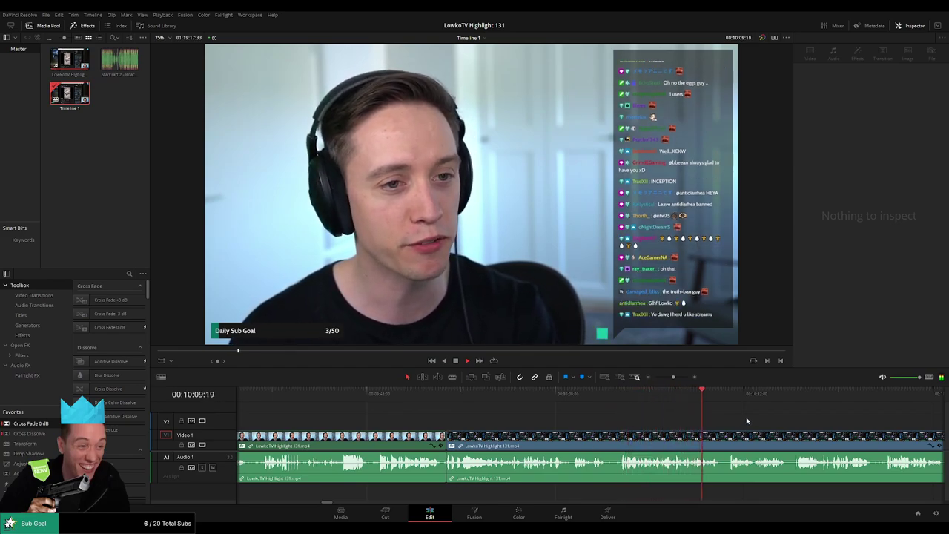
pyautogui.moveTo(748, 420); pyautogui.dragTo(446, 421)
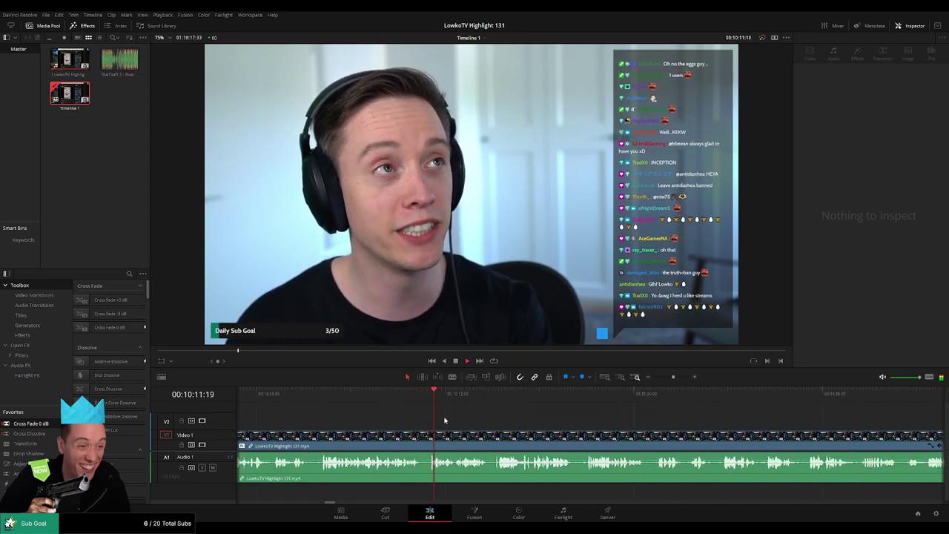
pyautogui.moveTo(513, 423); pyautogui.dragTo(458, 425)
pyautogui.moveTo(674, 378); pyautogui.dragTo(678, 378)
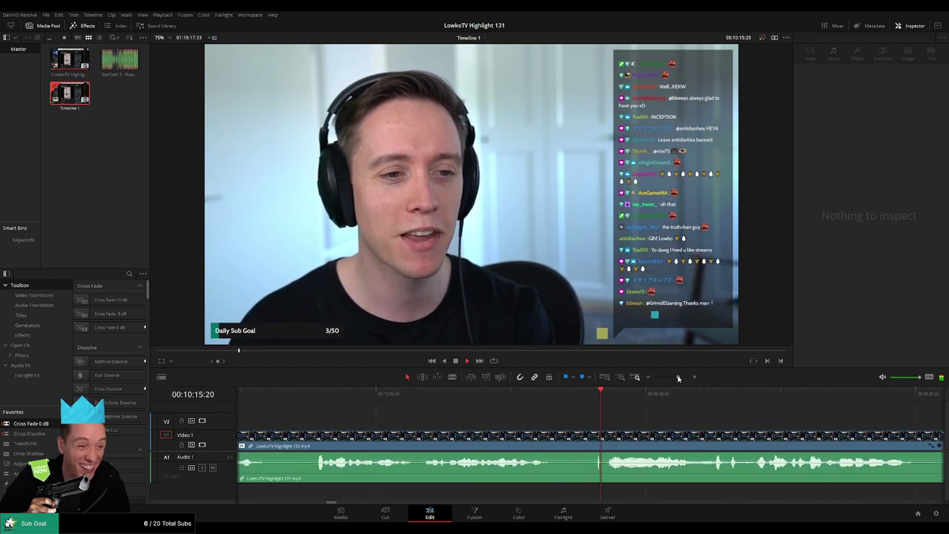
pyautogui.press('b')
pyautogui.click(596, 445)
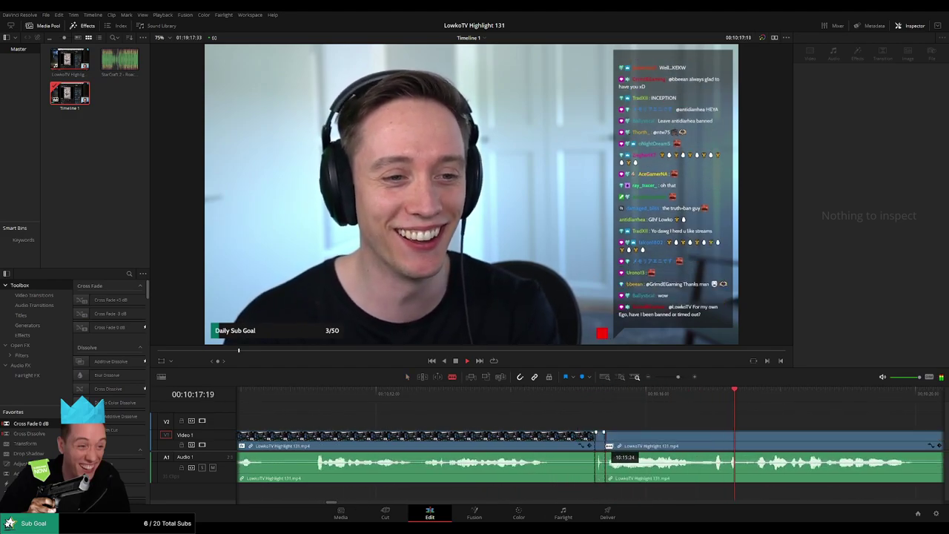
pyautogui.press('a')
pyautogui.click(637, 438)
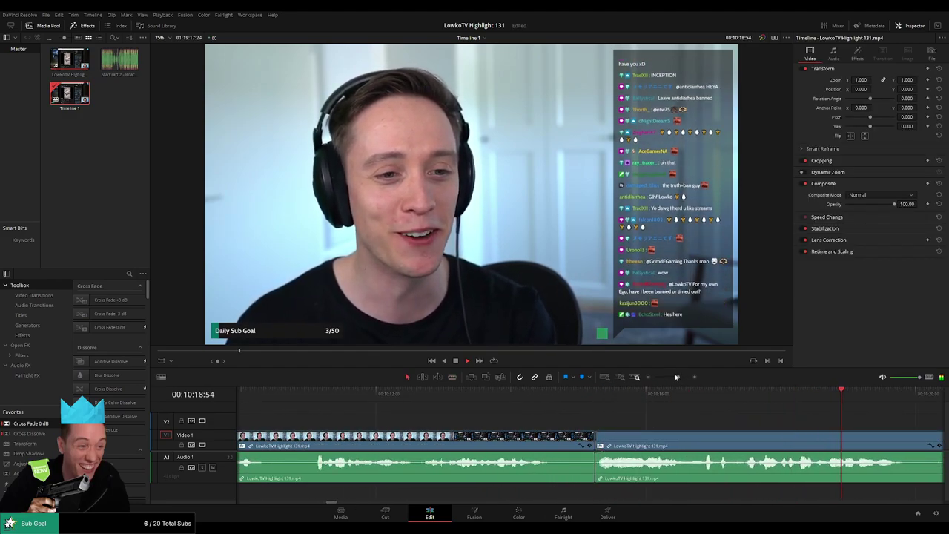
# Step: Mark the clip between the 00:09:53 and 00:10:15 cuts with the green clip colour
pyautogui.moveTo(677, 378); pyautogui.dragTo(672, 378)
pyautogui.moveTo(680, 423); pyautogui.dragTo(562, 427)
pyautogui.click(384, 446)
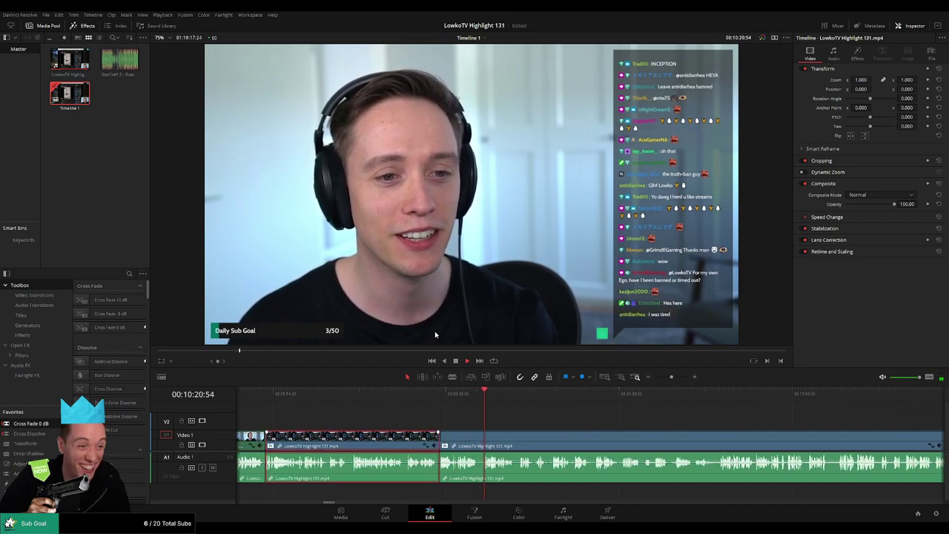
pyautogui.click(541, 426)
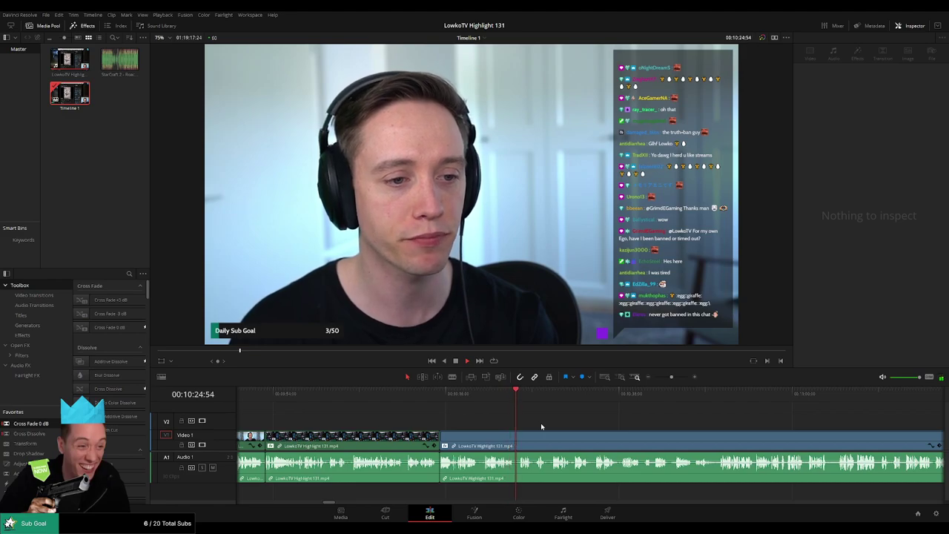
# Step: Ripple delete the pause between 00:11:04:32 and about 00:11:06, and add a Cross Fade 0 dB to the audio at the join
pyautogui.moveTo(671, 378); pyautogui.dragTo(675, 379)
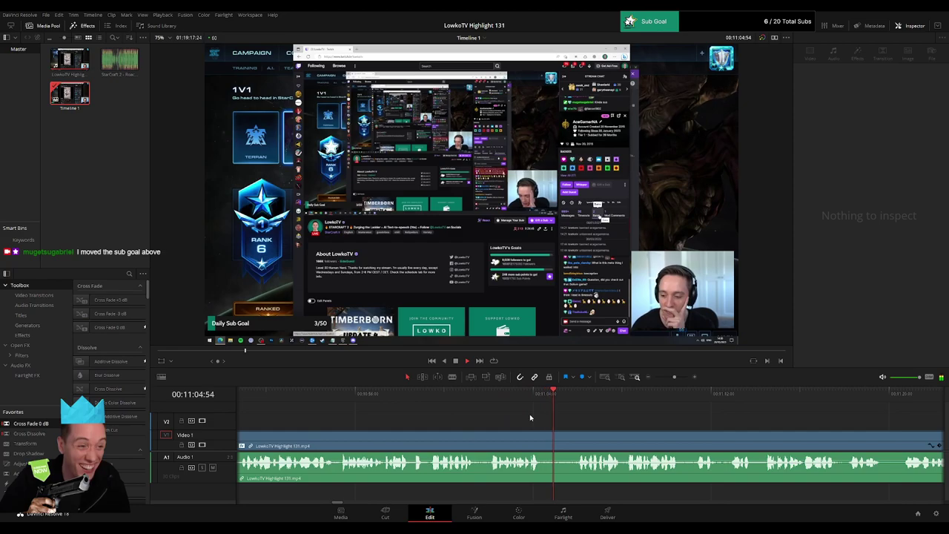
pyautogui.click(543, 438)
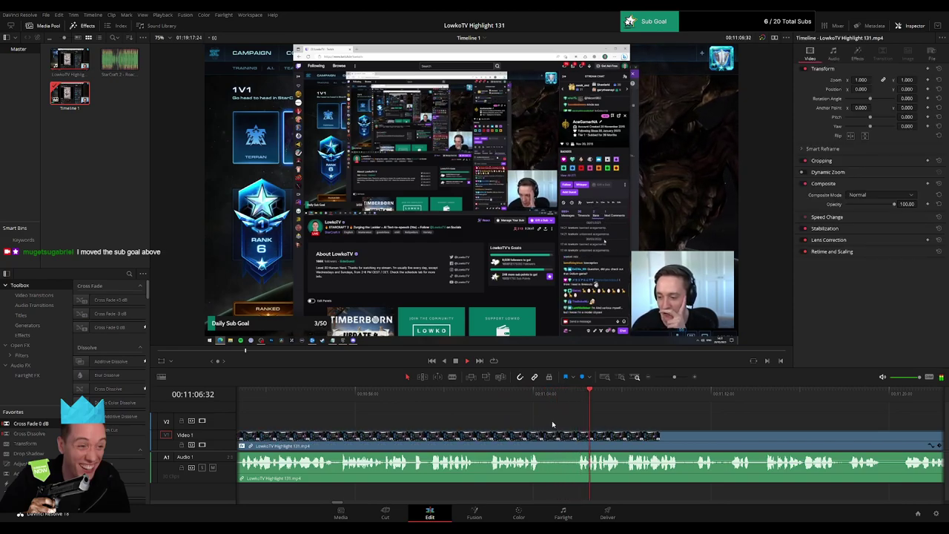
pyautogui.click(532, 397)
pyautogui.press('space')
pyautogui.press('b')
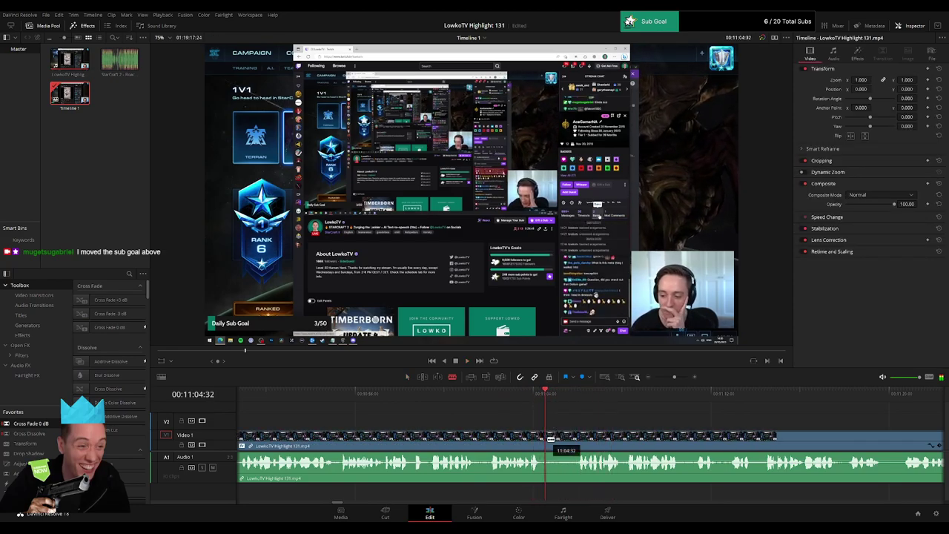
pyautogui.click(548, 439)
pyautogui.click(577, 439)
pyautogui.press('a')
pyautogui.click(559, 443)
pyautogui.press('Delete')
pyautogui.press('space')
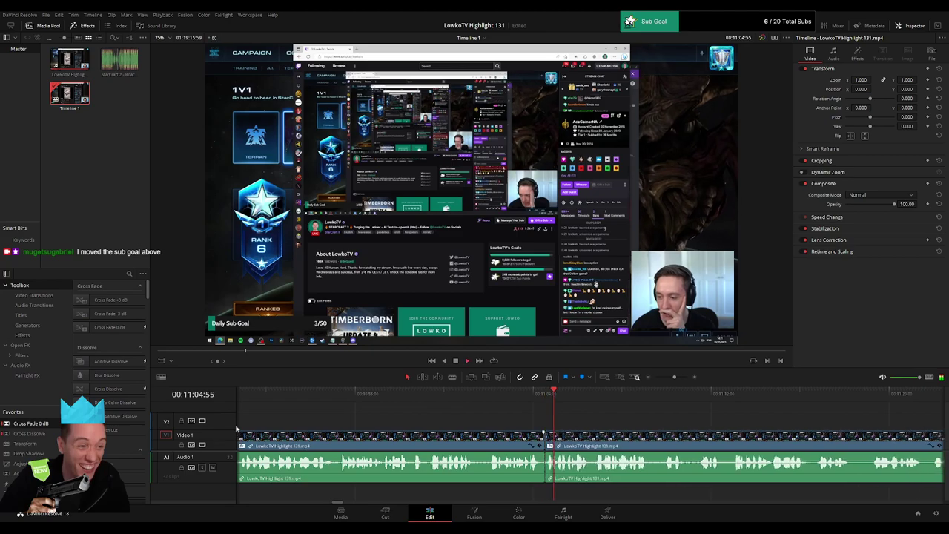
pyautogui.click(628, 412)
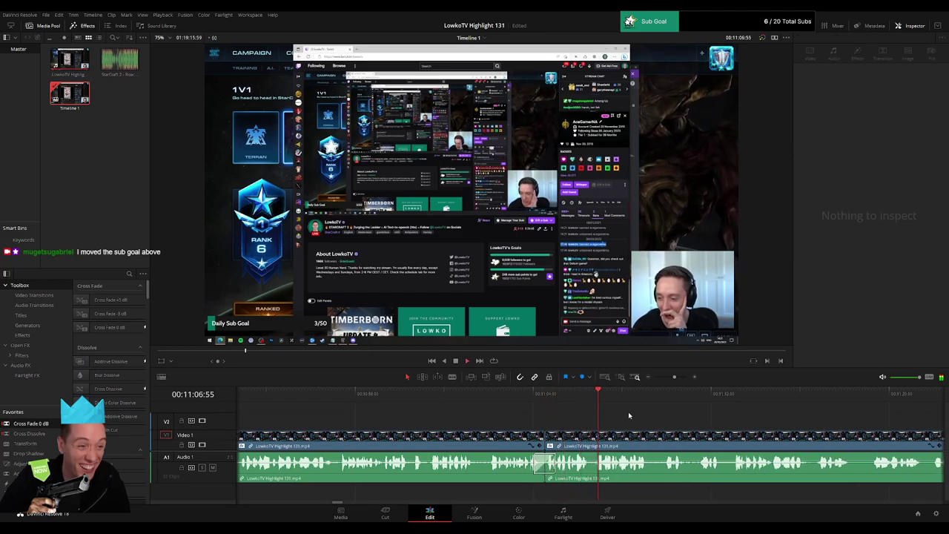
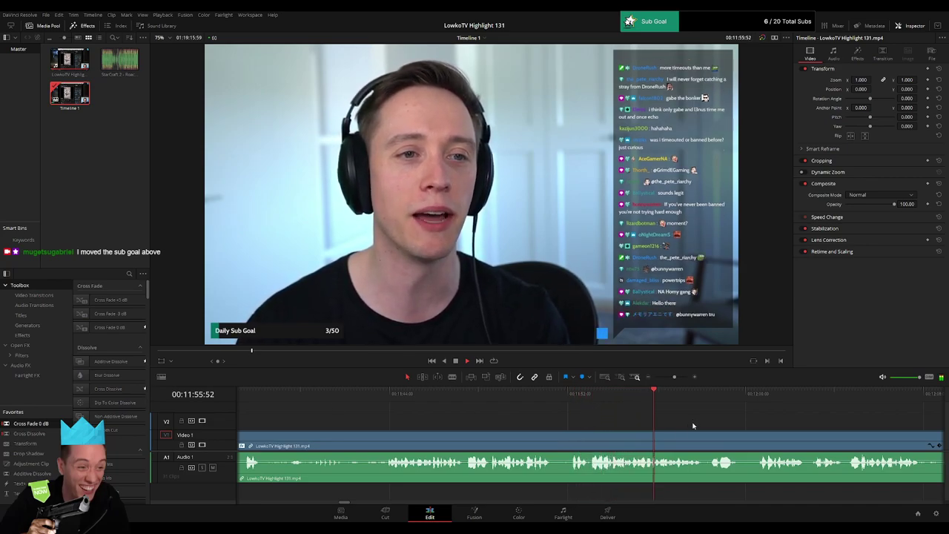
# Step: Ripple delete the pause between about 00:11:59:40 and 00:12:00:30, and mark the clip before the cut green
pyautogui.moveTo(740, 424); pyautogui.dragTo(521, 413)
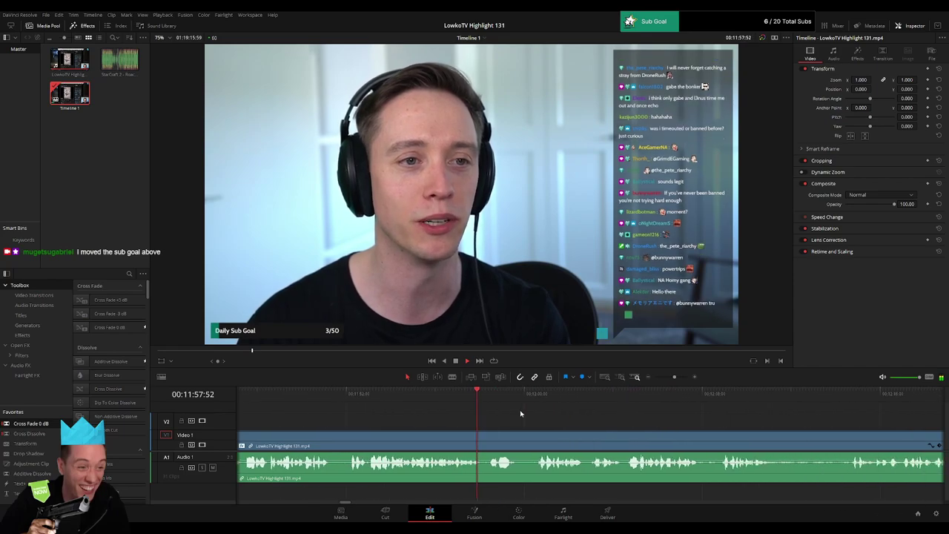
pyautogui.hscroll(3, 436, 414)
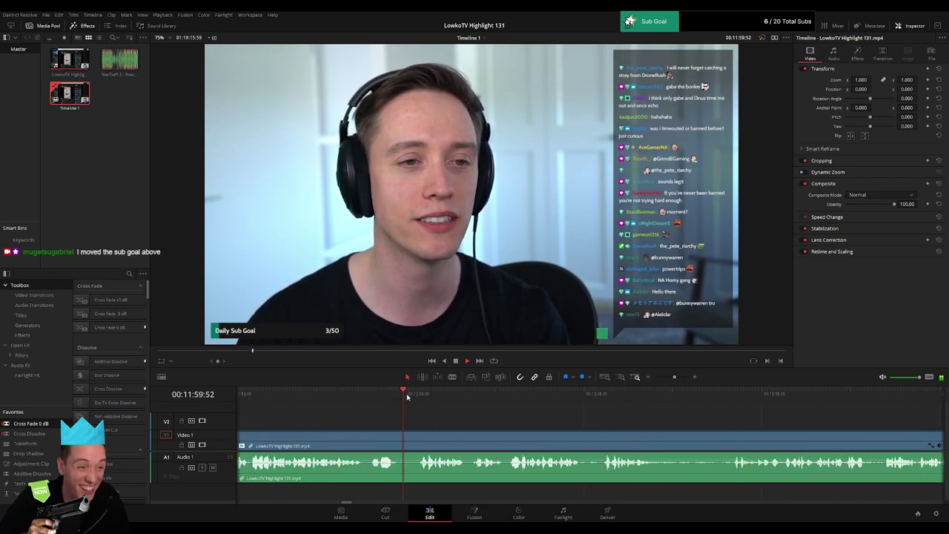
pyautogui.press('b')
pyautogui.click(401, 437)
pyautogui.click(418, 440)
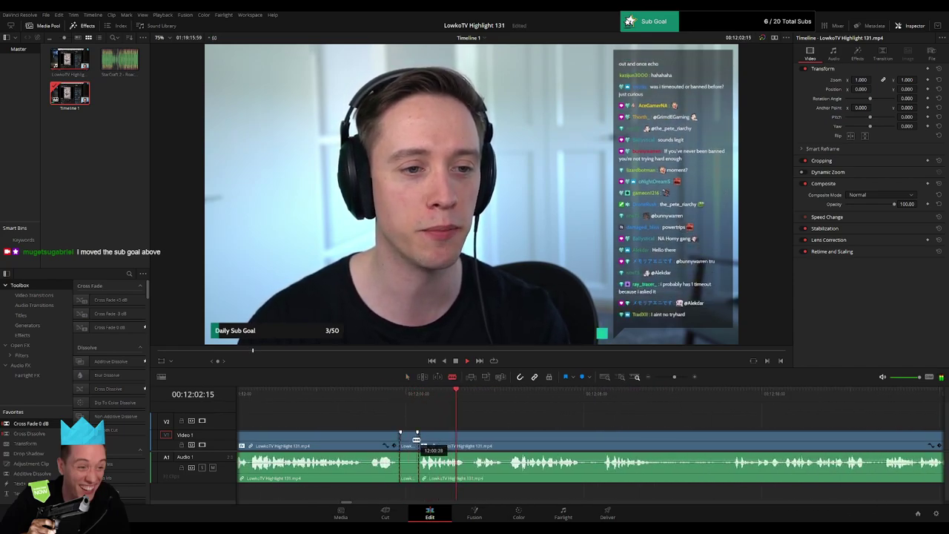
pyautogui.press('a')
pyautogui.click(410, 441)
pyautogui.press('Delete')
pyautogui.click(372, 443)
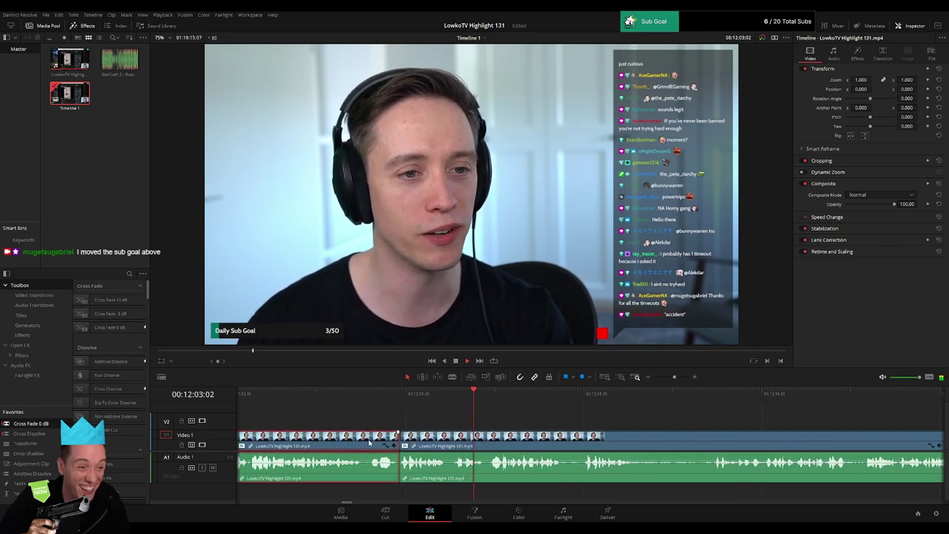
pyautogui.click(616, 420)
# Step: Review the recording from about 00:12:03 to 00:13:19 for pauses and weak sections
pyautogui.moveTo(619, 420); pyautogui.dragTo(505, 424)
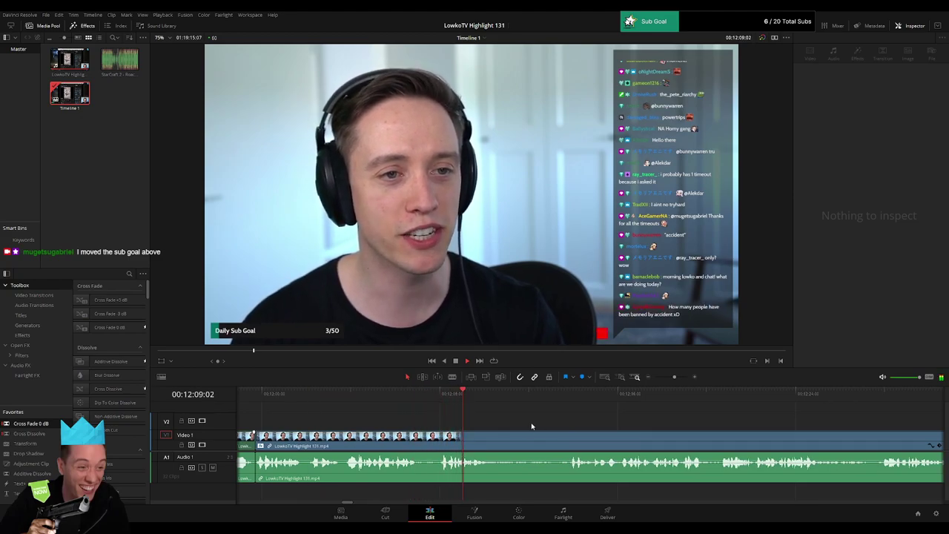
pyautogui.moveTo(544, 424); pyautogui.dragTo(440, 420)
pyautogui.moveTo(387, 401); pyautogui.dragTo(430, 399)
pyautogui.click(464, 400)
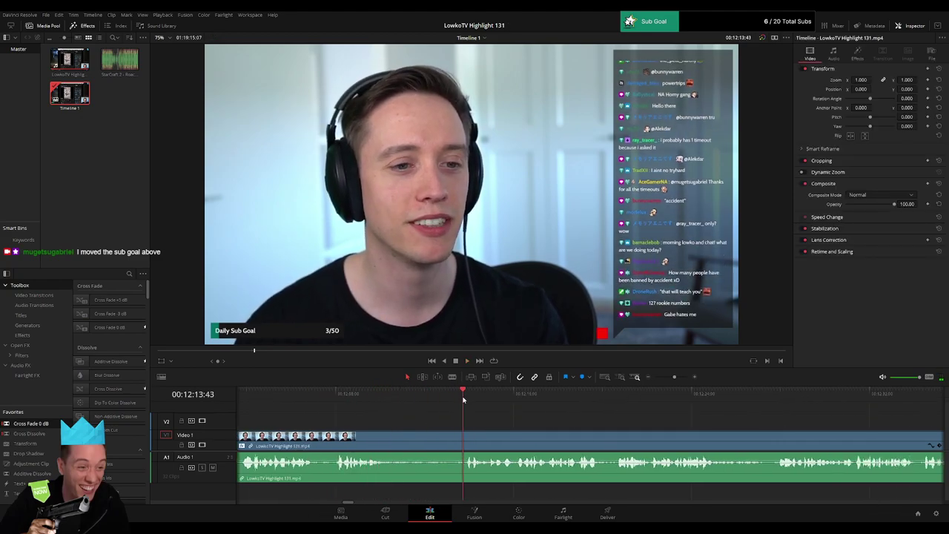
pyautogui.hscroll(2, 519, 423)
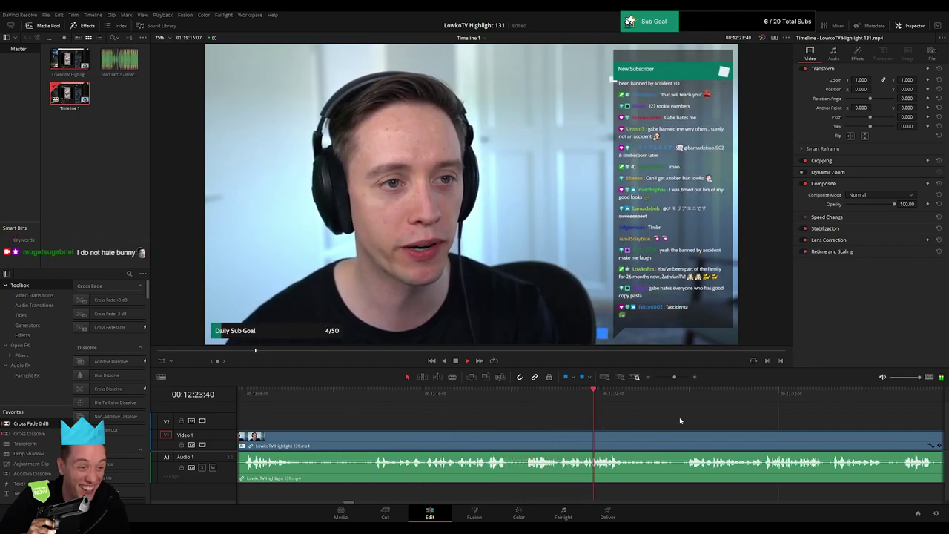
pyautogui.moveTo(680, 418); pyautogui.dragTo(432, 415)
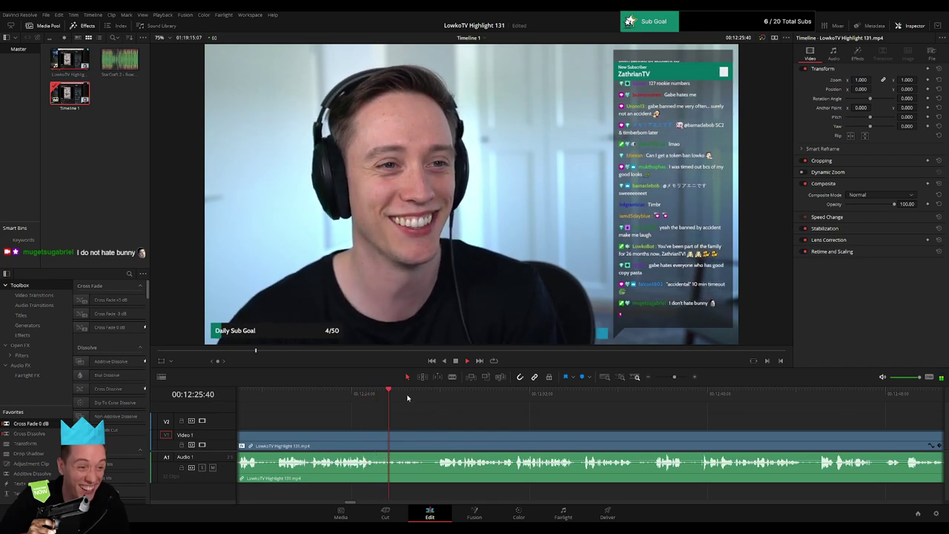
pyautogui.click(434, 394)
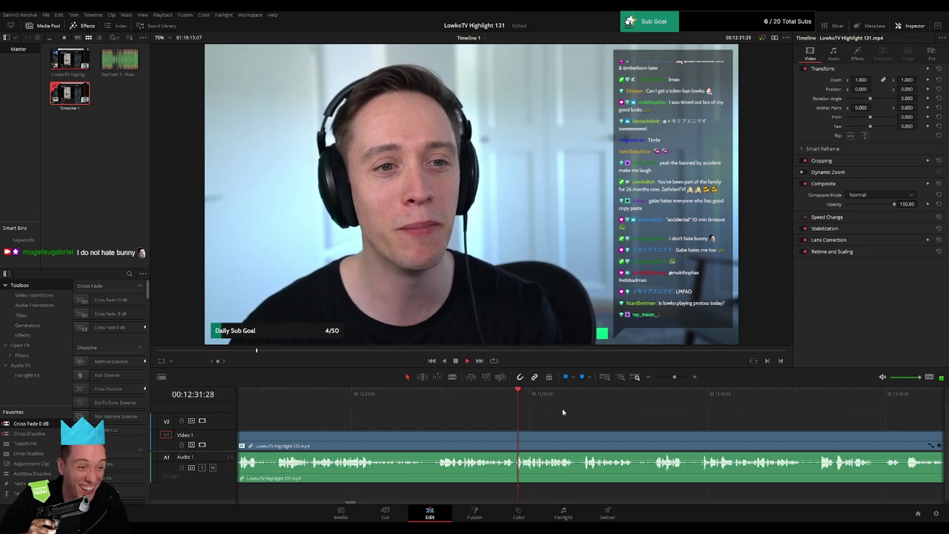
pyautogui.moveTo(673, 425); pyautogui.dragTo(428, 413)
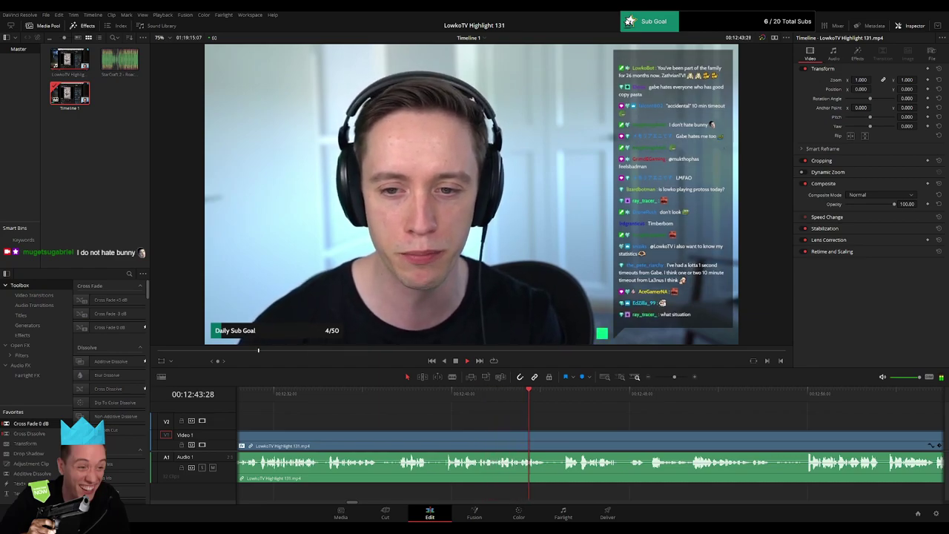
pyautogui.moveTo(593, 418); pyautogui.dragTo(373, 403)
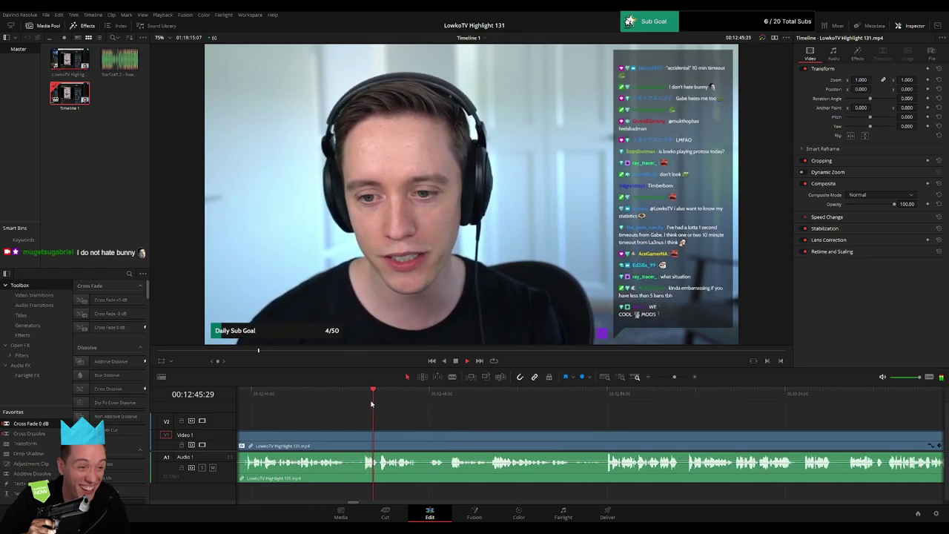
pyautogui.hscroll(1, 448, 419)
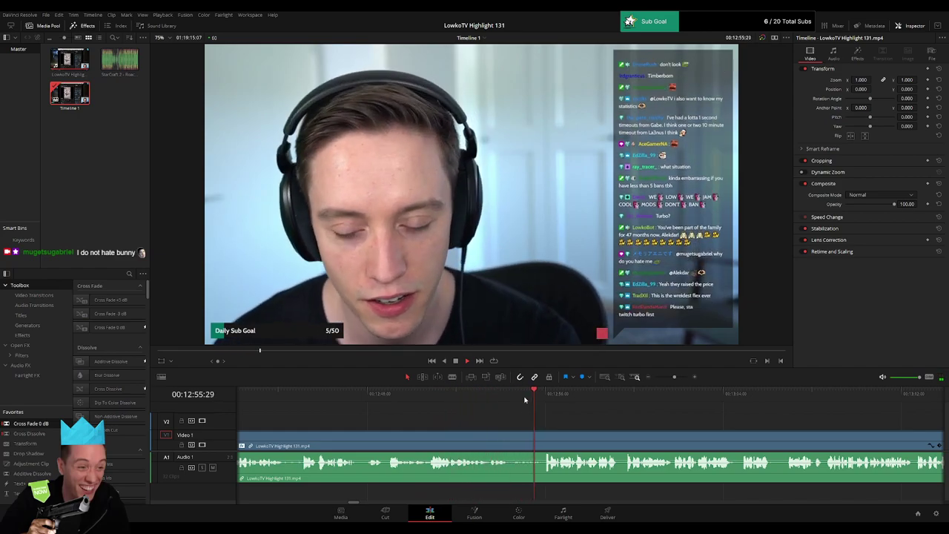
pyautogui.hscroll(1, 503, 417)
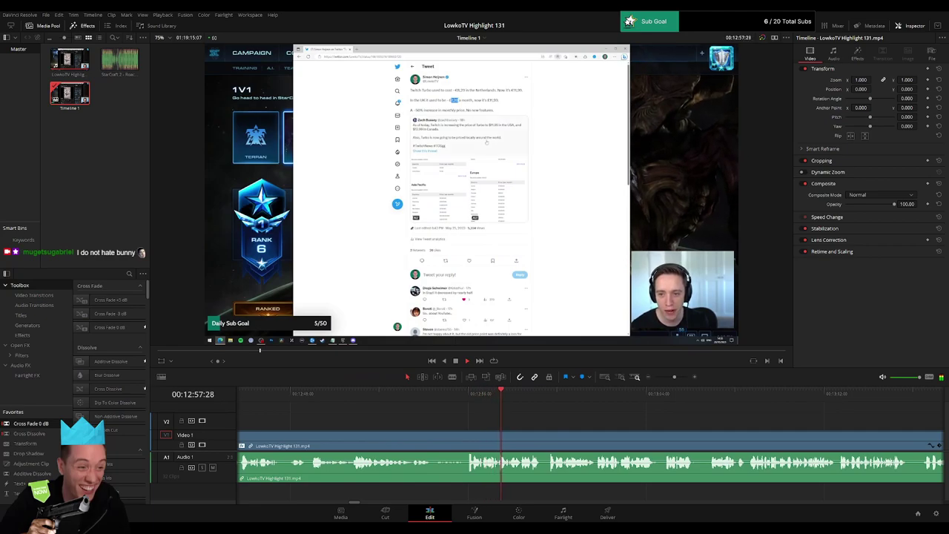
pyautogui.hscroll(2, 440, 415)
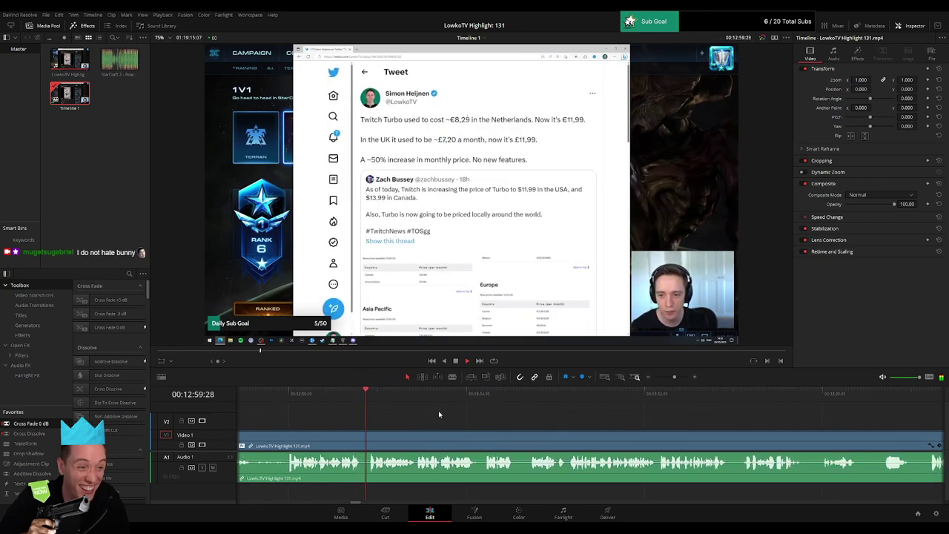
pyautogui.hscroll(1, 510, 422)
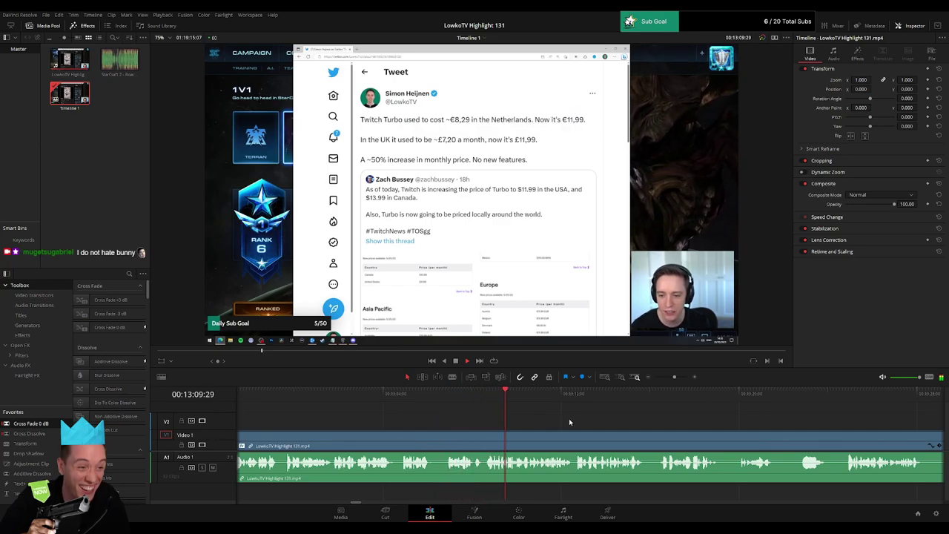
pyautogui.hscroll(2, 567, 425)
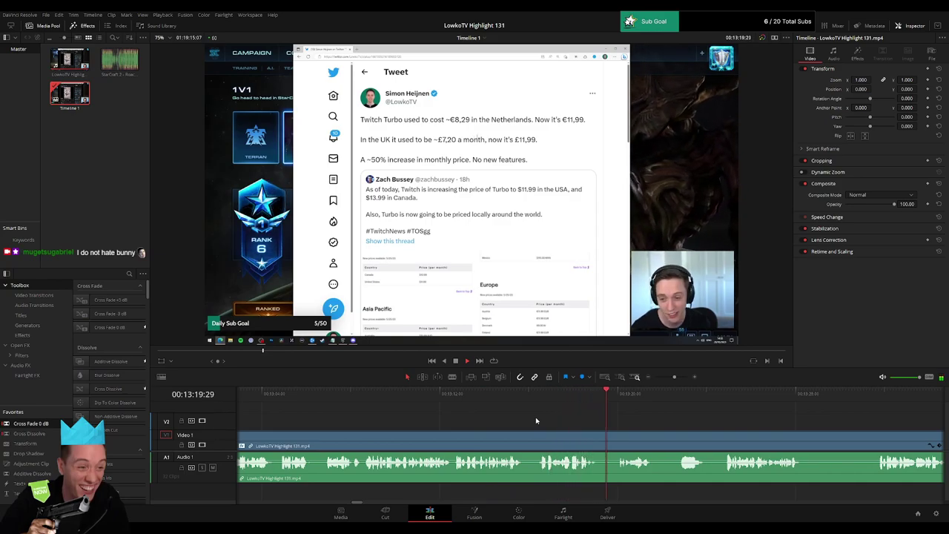
# Step: Ripple delete the section between 00:13:21:35 and about 00:13:24:50
pyautogui.moveTo(650, 419); pyautogui.dragTo(558, 411)
pyautogui.hscroll(5, 557, 412)
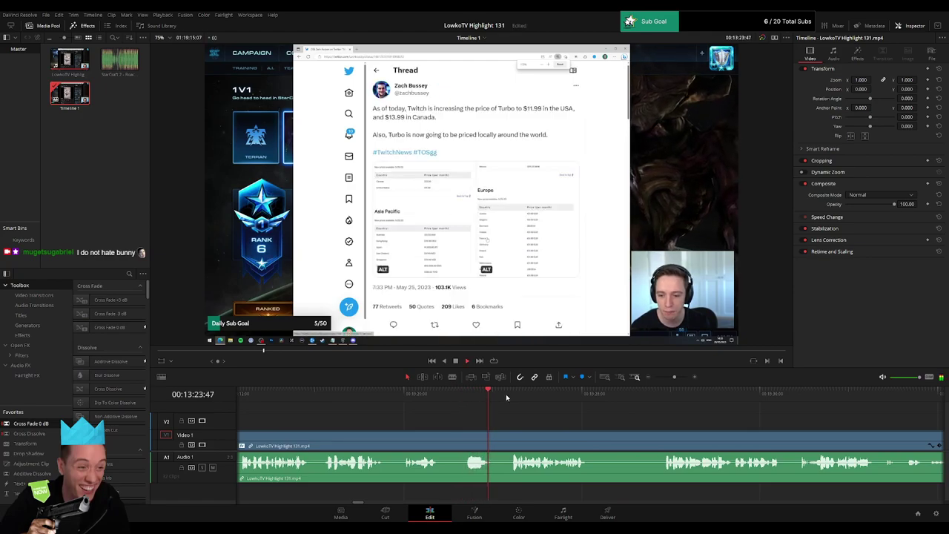
pyautogui.click(512, 398)
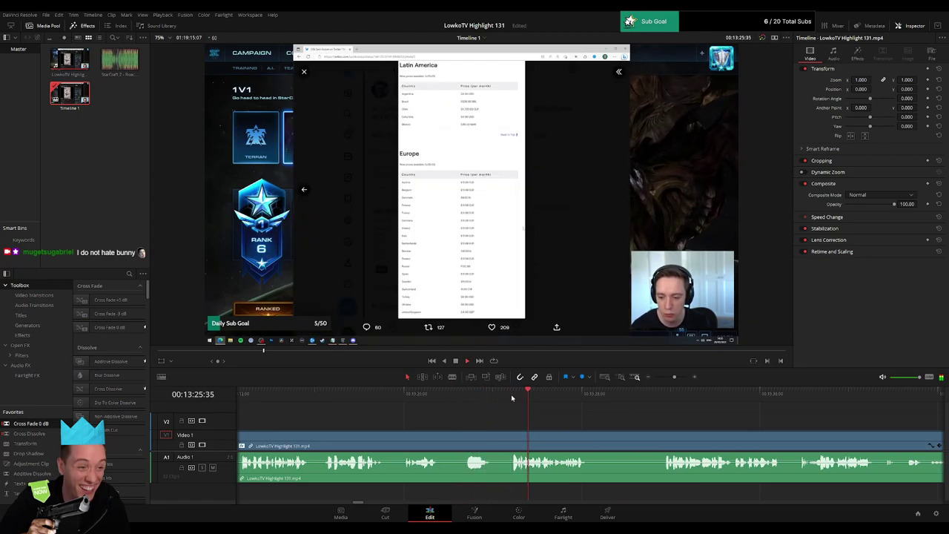
pyautogui.press('b')
pyautogui.click(439, 439)
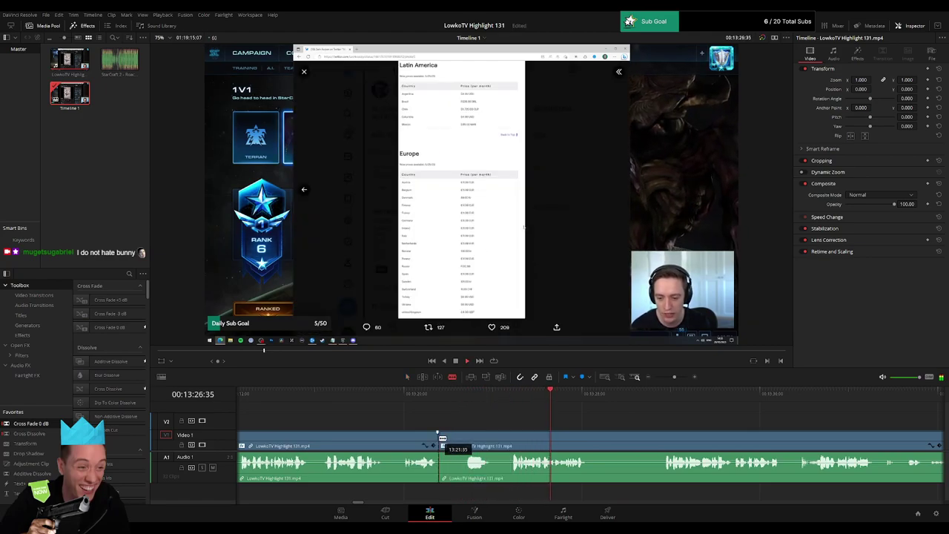
pyautogui.click(510, 439)
pyautogui.press('a')
pyautogui.click(486, 443)
pyautogui.press('Delete')
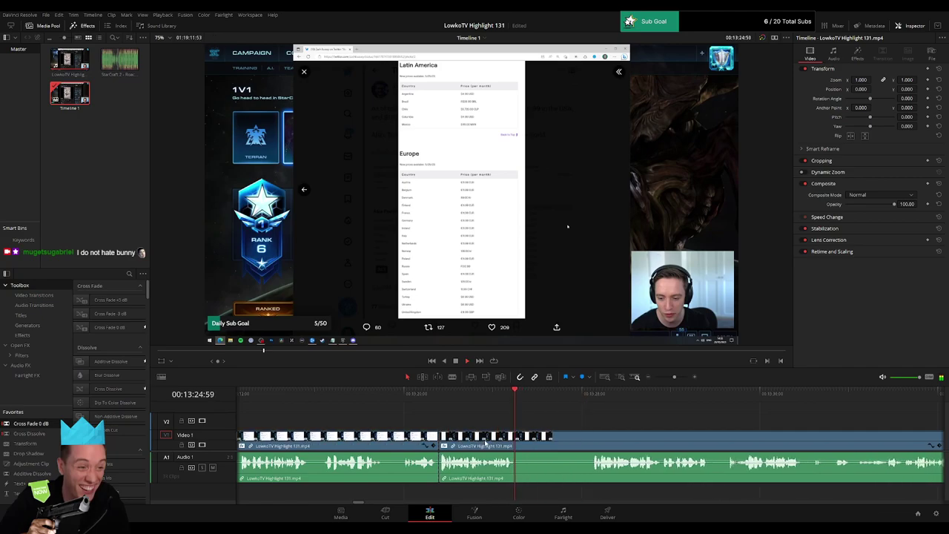
# Step: Ripple delete the pause between about 00:13:25:07 and 00:13:28:20, and play on past the join
pyautogui.press('b')
pyautogui.click(518, 439)
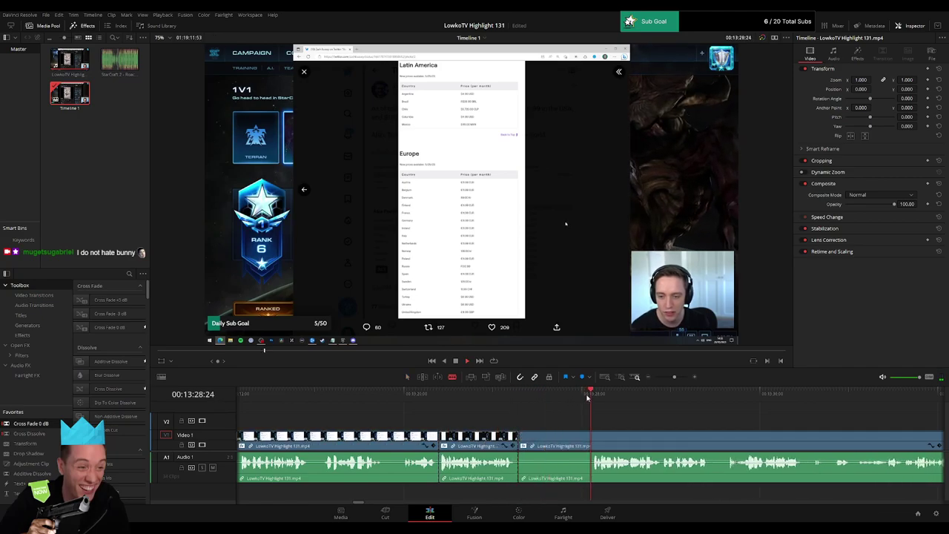
pyautogui.press('a')
pyautogui.click(555, 445)
pyautogui.press('BackSpace')
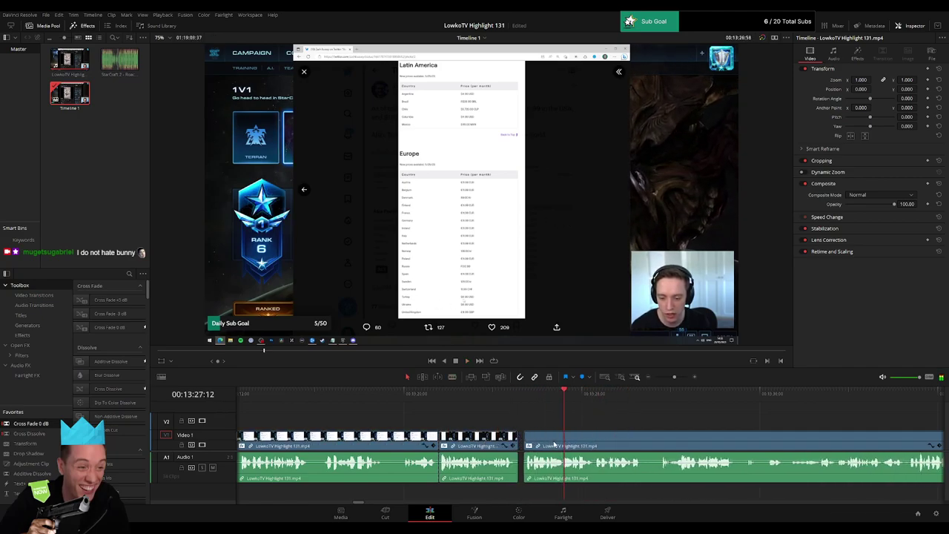
pyautogui.press('space')
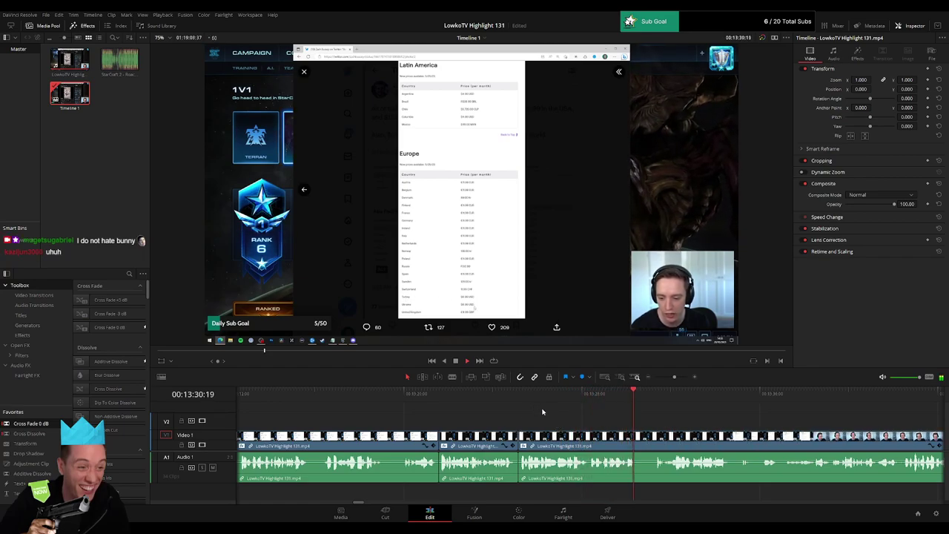
# Step: Mark the two clips before the 00:13:25 cut and the blue clip between the 00:10:15 and 00:11:04 cuts green
pyautogui.moveTo(495, 419); pyautogui.dragTo(428, 437)
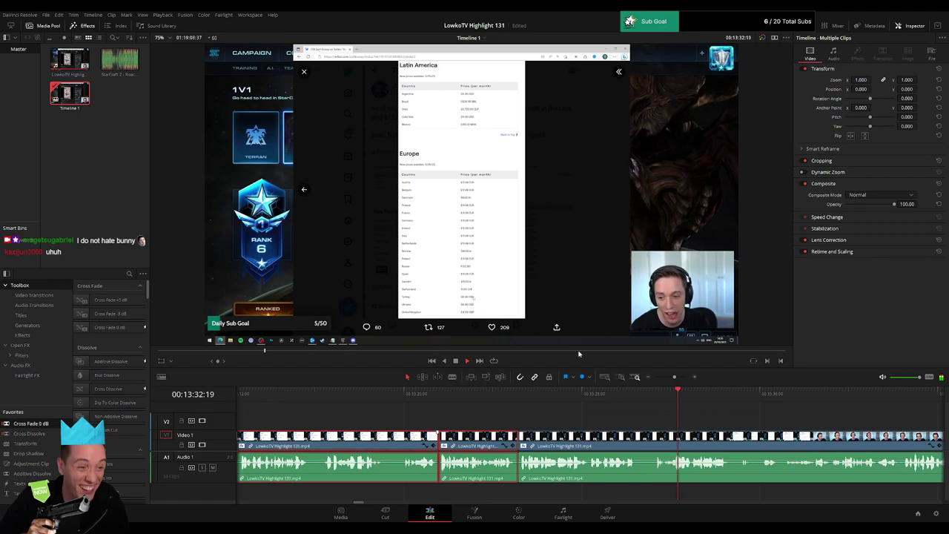
pyautogui.click(665, 415)
pyautogui.moveTo(674, 376); pyautogui.dragTo(665, 379)
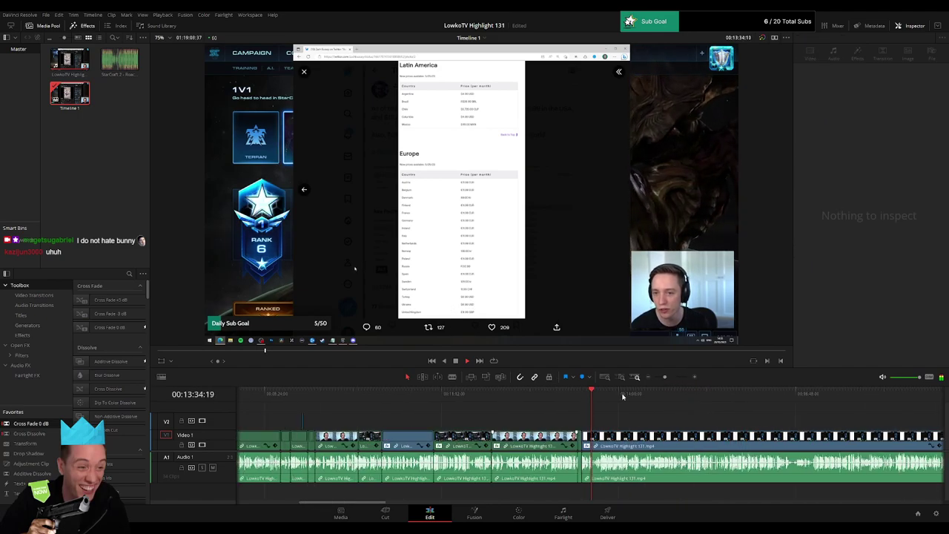
pyautogui.click(408, 441)
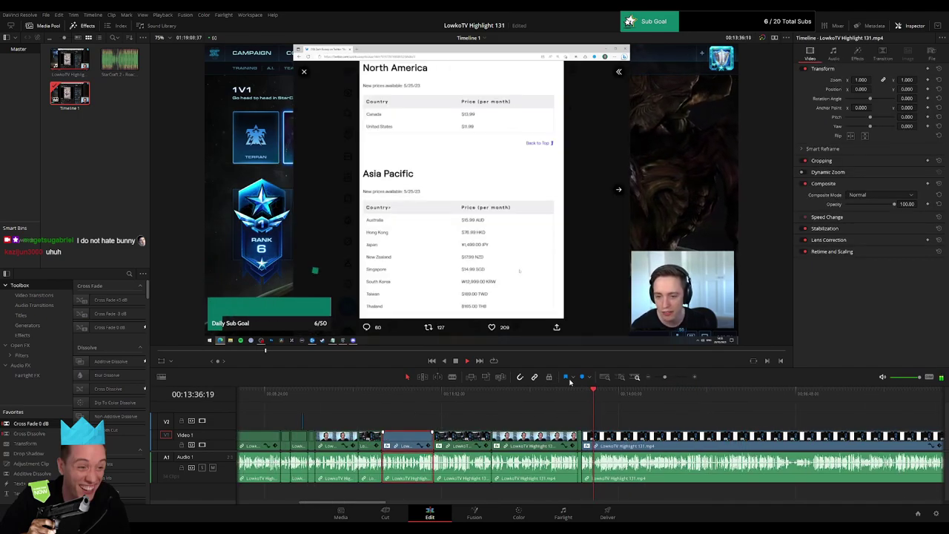
pyautogui.click(637, 420)
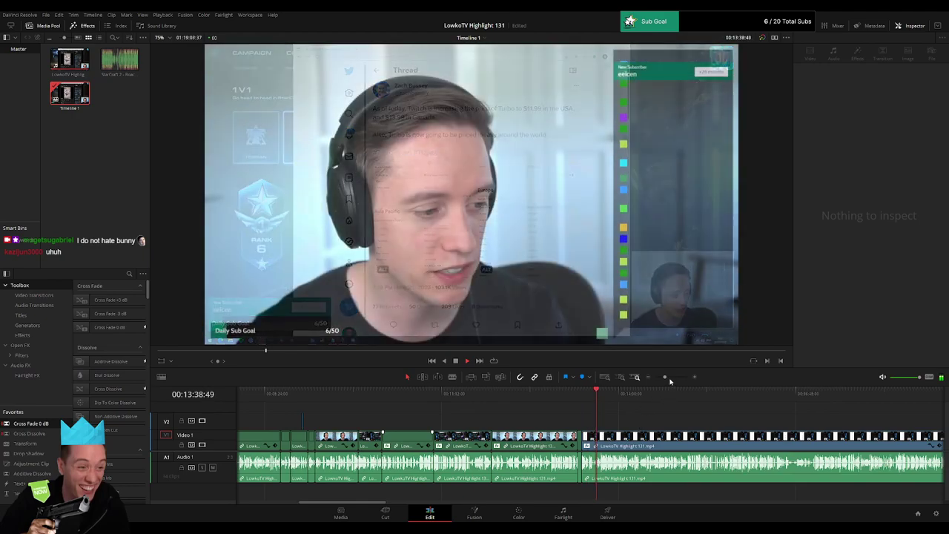
# Step: Review the footage from about 00:13:38 to 00:14:26 for parts worth cutting
pyautogui.moveTo(665, 377); pyautogui.dragTo(673, 377)
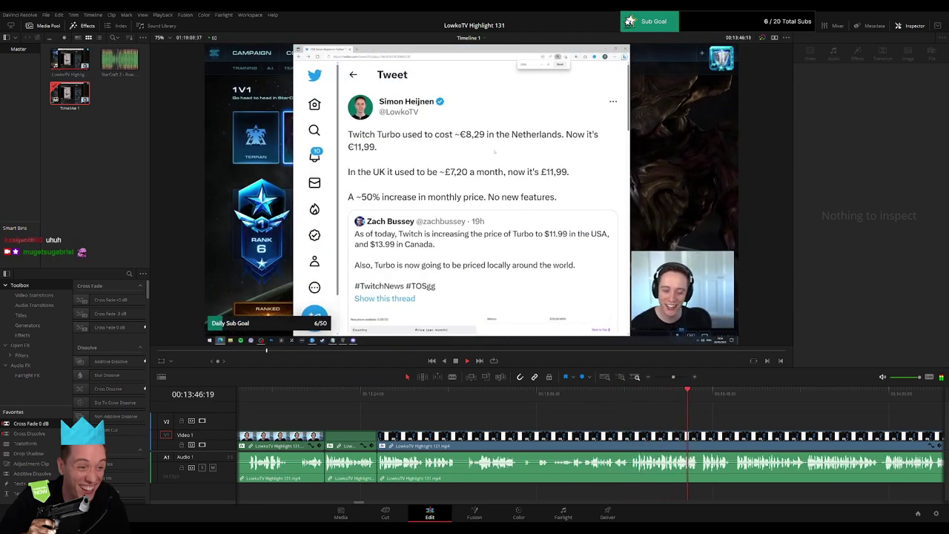
pyautogui.moveTo(749, 423); pyautogui.dragTo(498, 425)
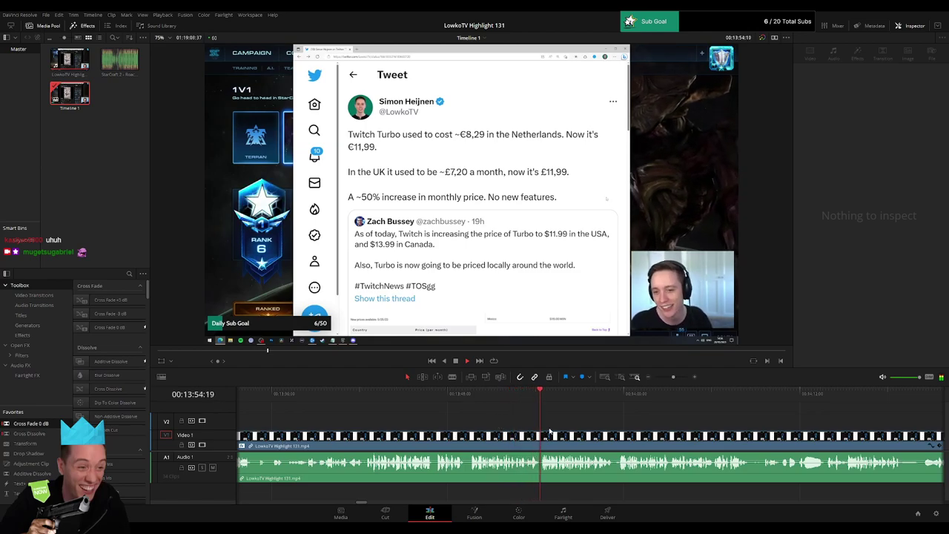
pyautogui.hscroll(4, 427, 423)
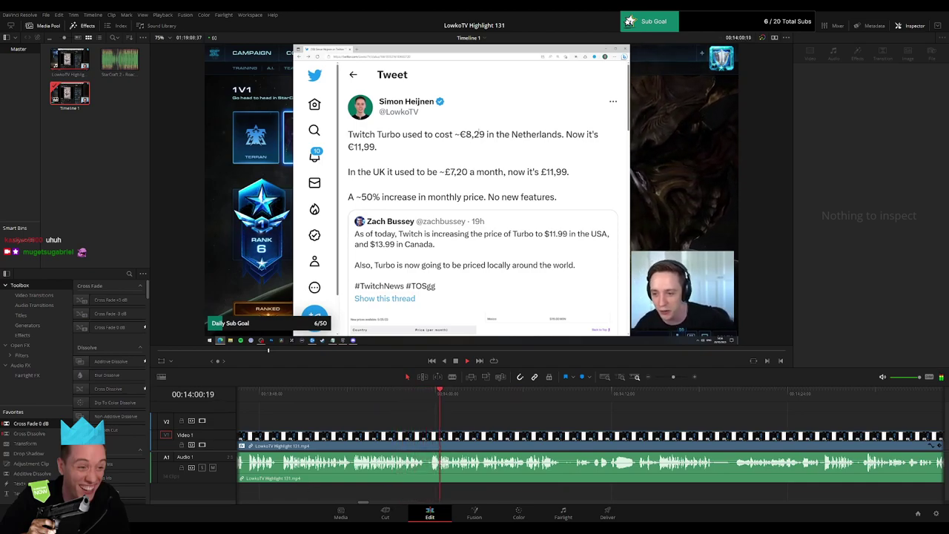
pyautogui.hscroll(3, 386, 424)
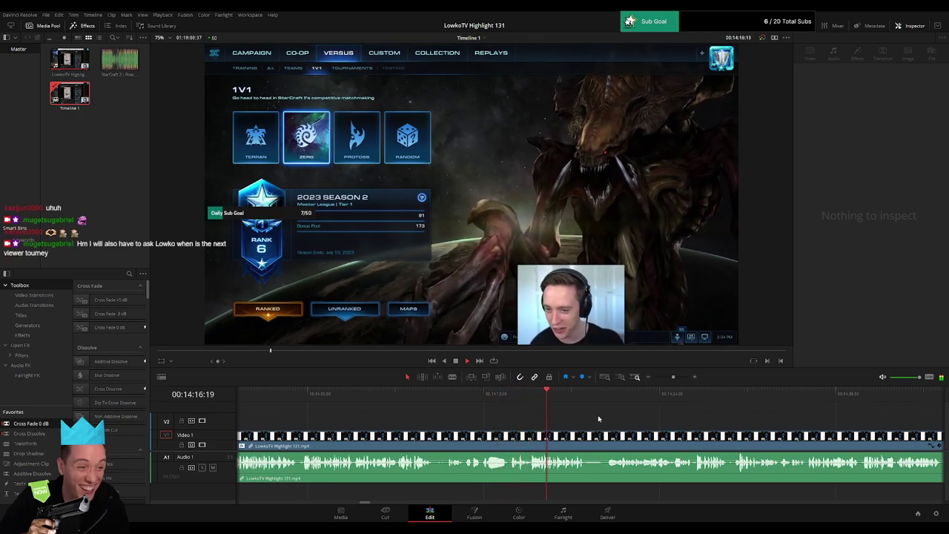
pyautogui.moveTo(599, 417); pyautogui.dragTo(427, 416)
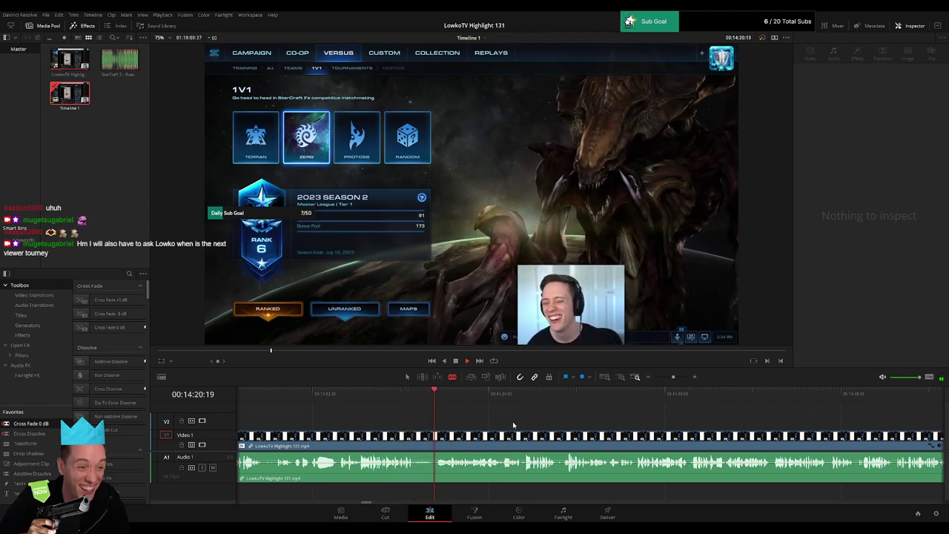
pyautogui.hscroll(3, 416, 422)
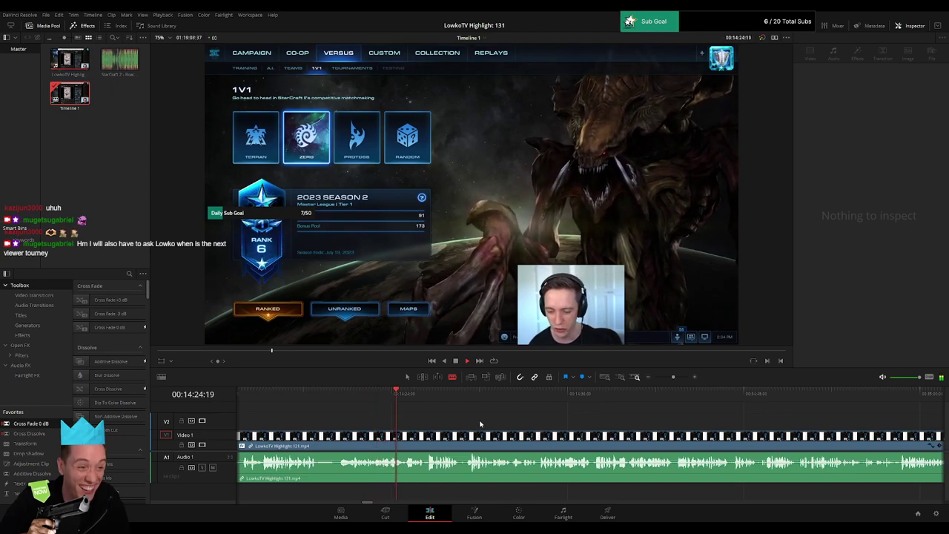
pyautogui.hscroll(2, 418, 418)
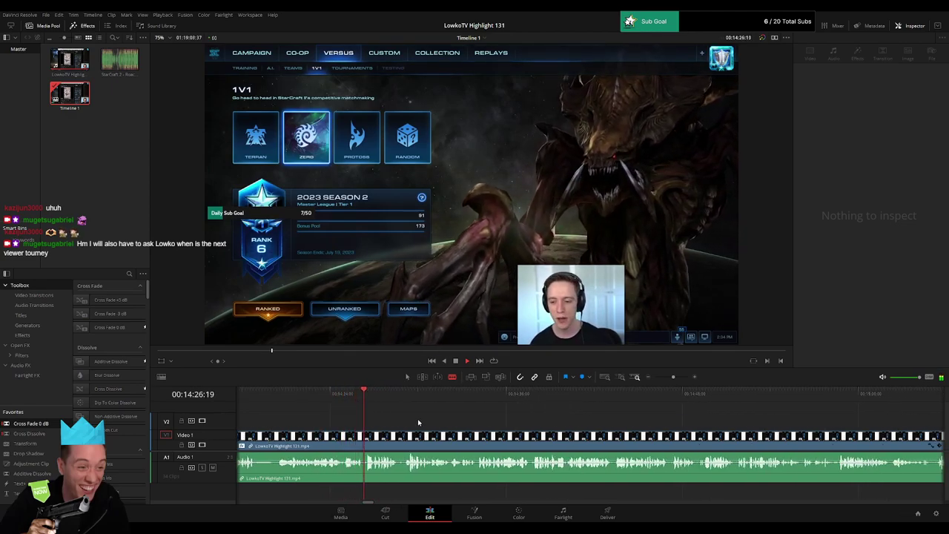
# Step: Ripple delete the brief loud burst between about 00:14:26:30 and 00:14:26:58
pyautogui.moveTo(674, 377); pyautogui.dragTo(681, 378)
pyautogui.click(381, 436)
pyautogui.click(431, 435)
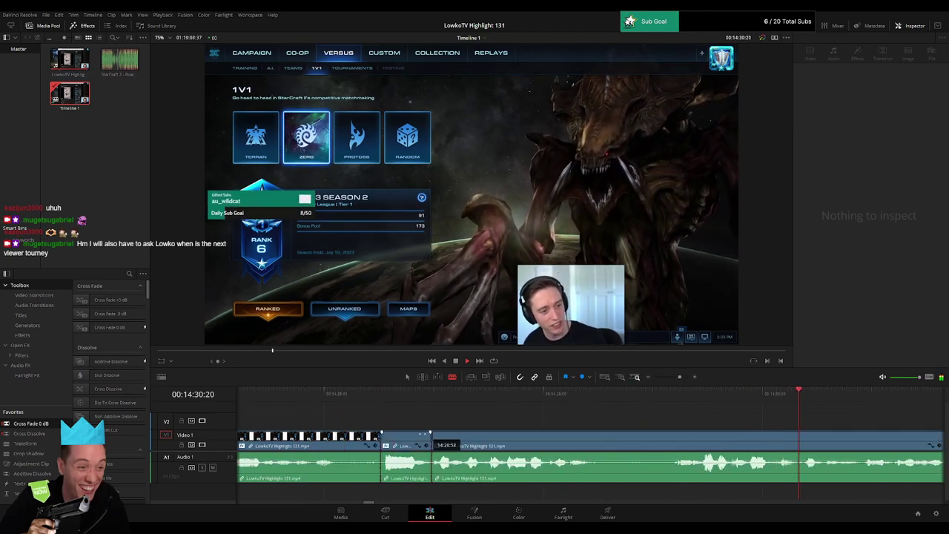
pyautogui.press('a')
pyautogui.click(418, 437)
pyautogui.press('Delete')
# Step: Mark the clip between the 00:13:25 and 00:14:26 cuts with the green clip colour
pyautogui.moveTo(679, 377); pyautogui.dragTo(669, 377)
pyautogui.click(520, 437)
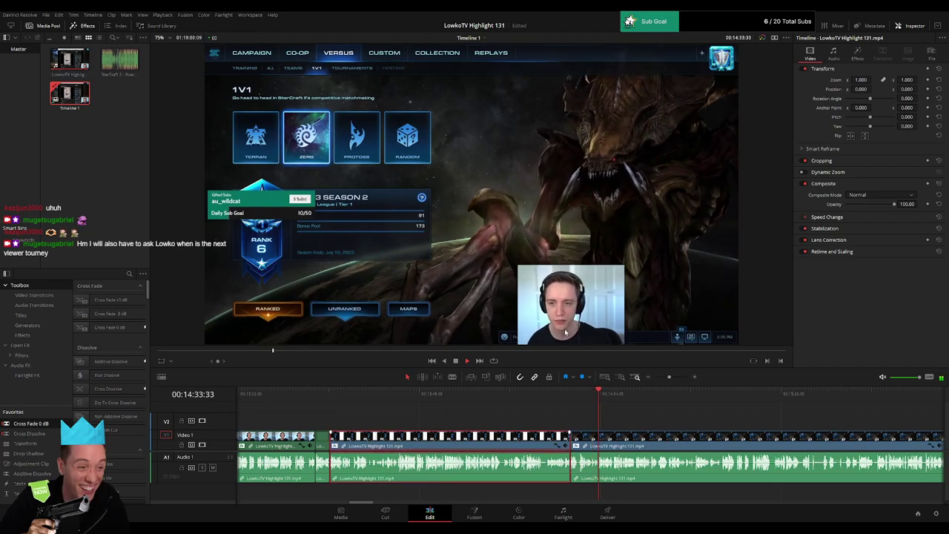
pyautogui.click(625, 422)
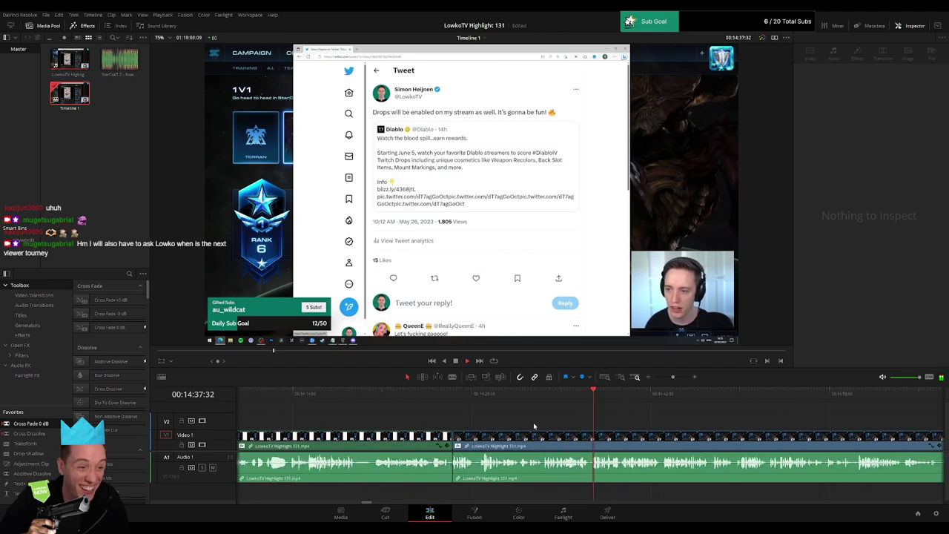
# Step: Ripple delete the section between about 00:14:28 and 00:14:33 and mark the short clip before it green
pyautogui.click(481, 401)
pyautogui.click(452, 399)
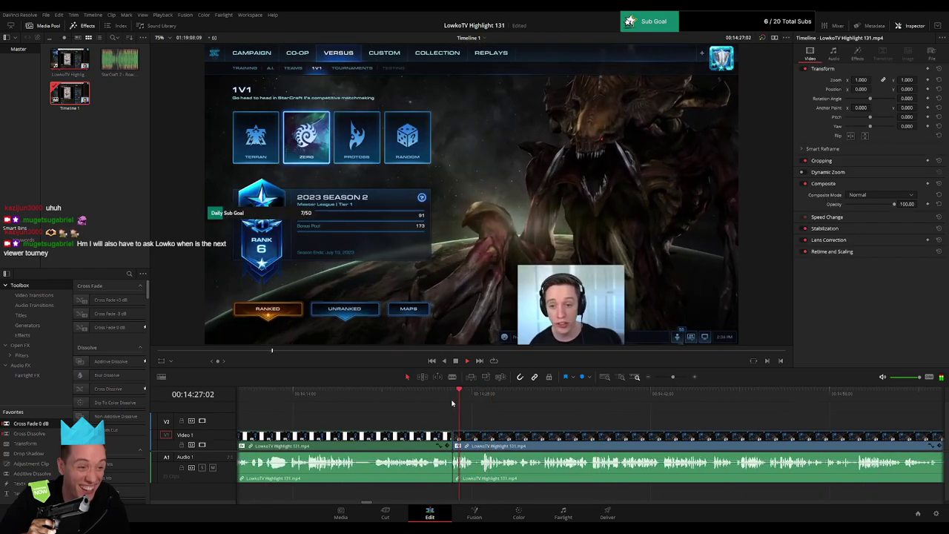
pyautogui.click(548, 401)
pyautogui.click(543, 445)
pyautogui.press('a')
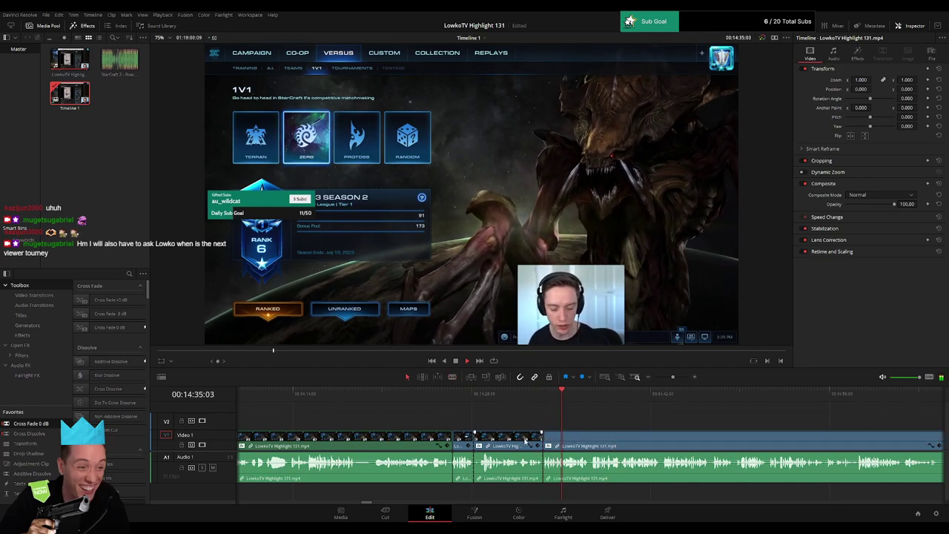
pyautogui.click(527, 444)
pyautogui.press('Delete')
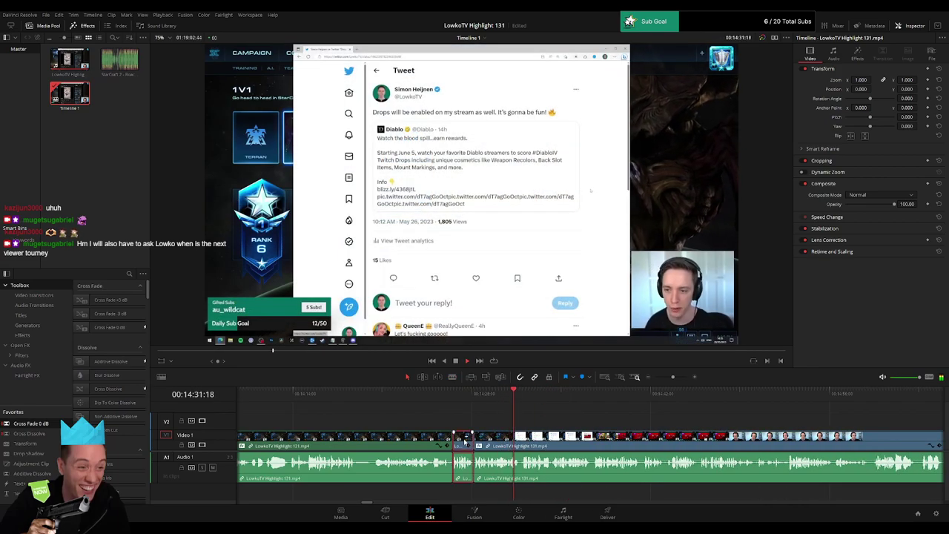
pyautogui.click(609, 424)
# Step: Ripple delete the half-second gap at about 00:14:59, where the full-screen webcam switches back to the game menu
pyautogui.moveTo(648, 422); pyautogui.dragTo(476, 420)
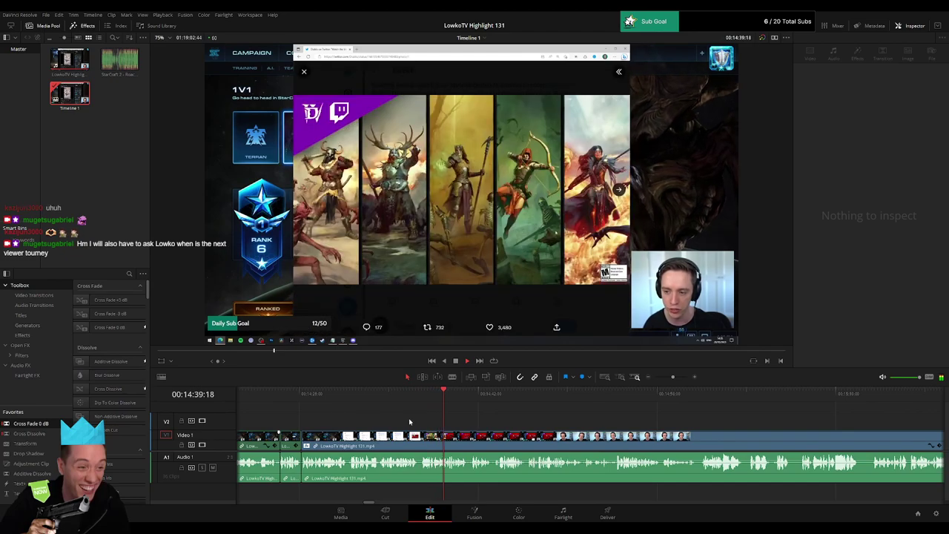
pyautogui.click(521, 396)
pyautogui.hscroll(5, 571, 401)
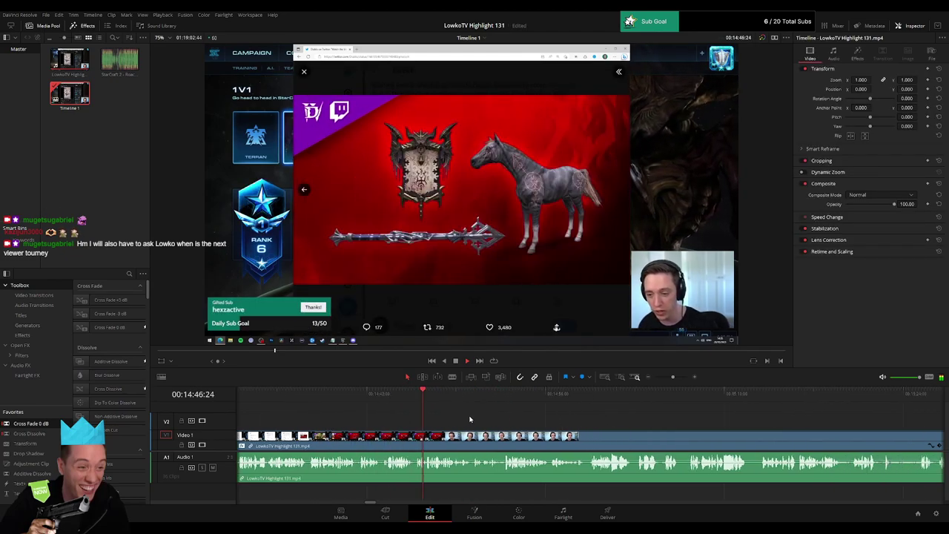
pyautogui.click(451, 397)
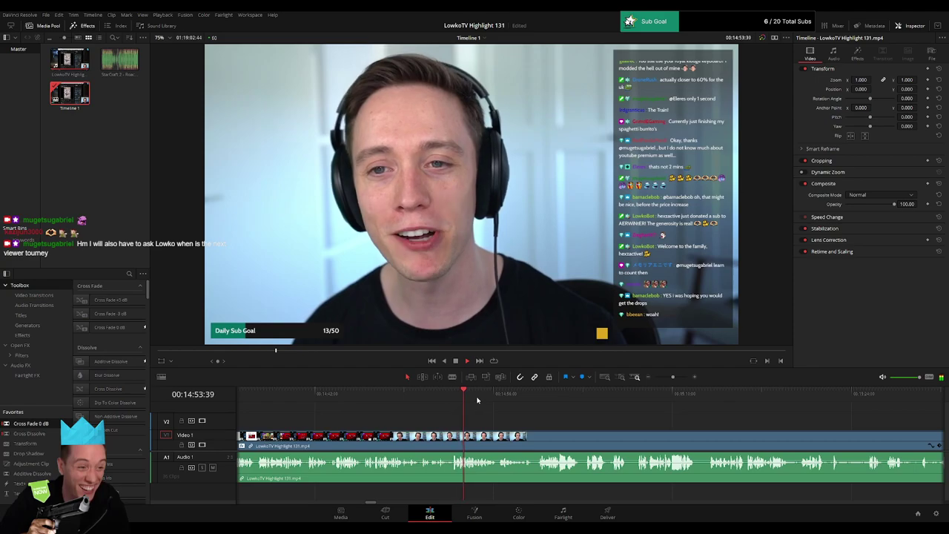
pyautogui.click(501, 395)
pyautogui.moveTo(572, 424); pyautogui.dragTo(430, 421)
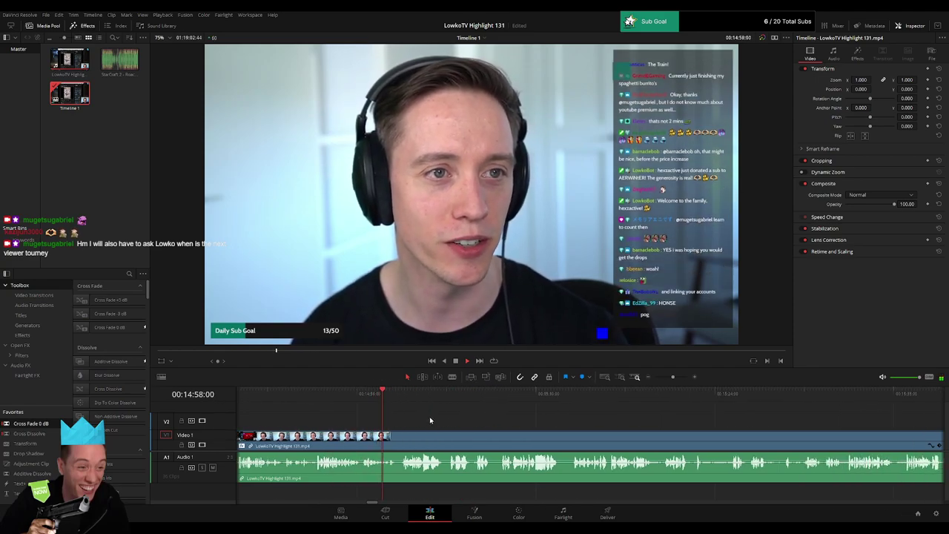
pyautogui.press('b')
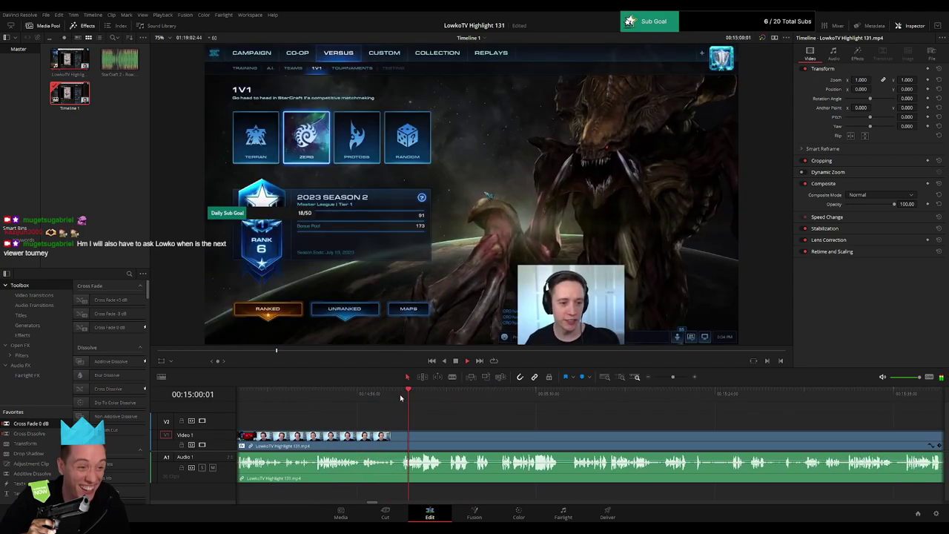
pyautogui.click(397, 439)
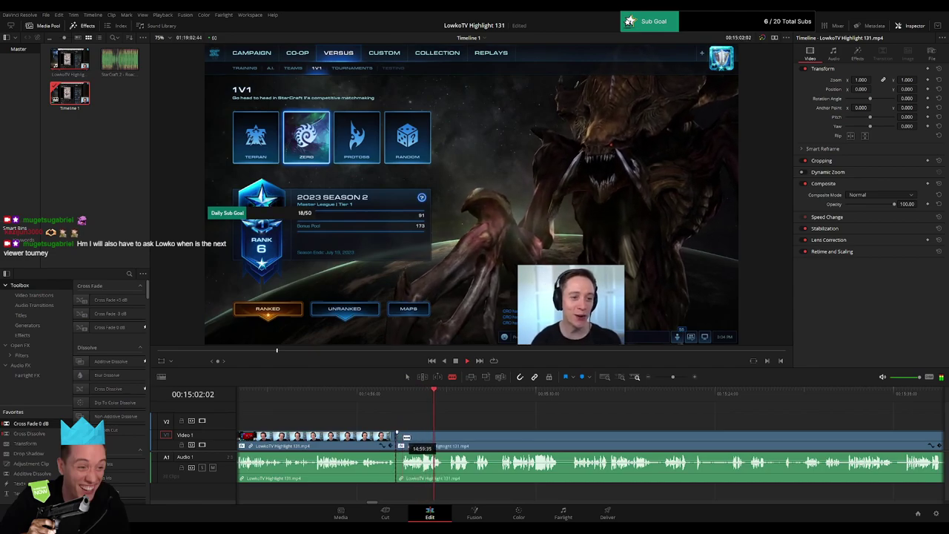
pyautogui.press('a')
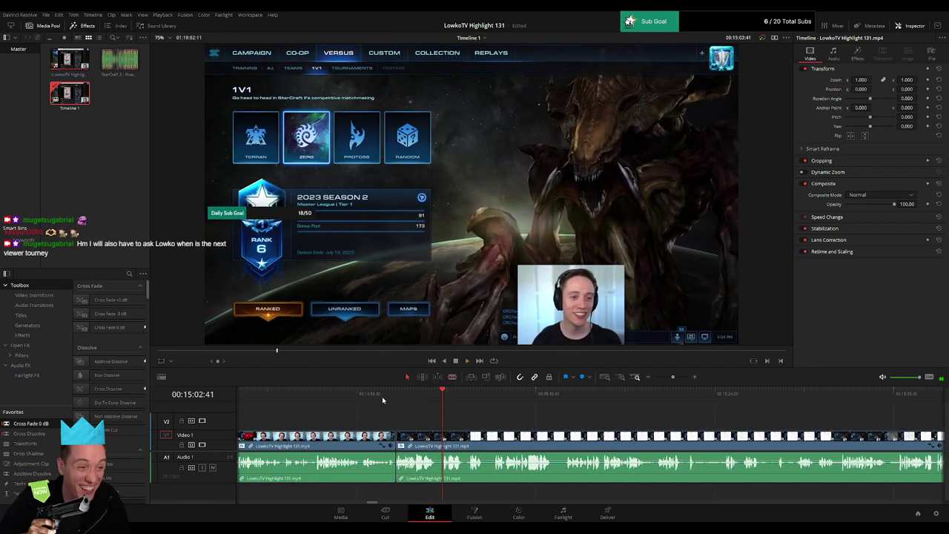
# Step: Play back the 00:14:59 cut and mark the clip between the 00:14:28 and 00:14:59 cuts green
pyautogui.click(381, 396)
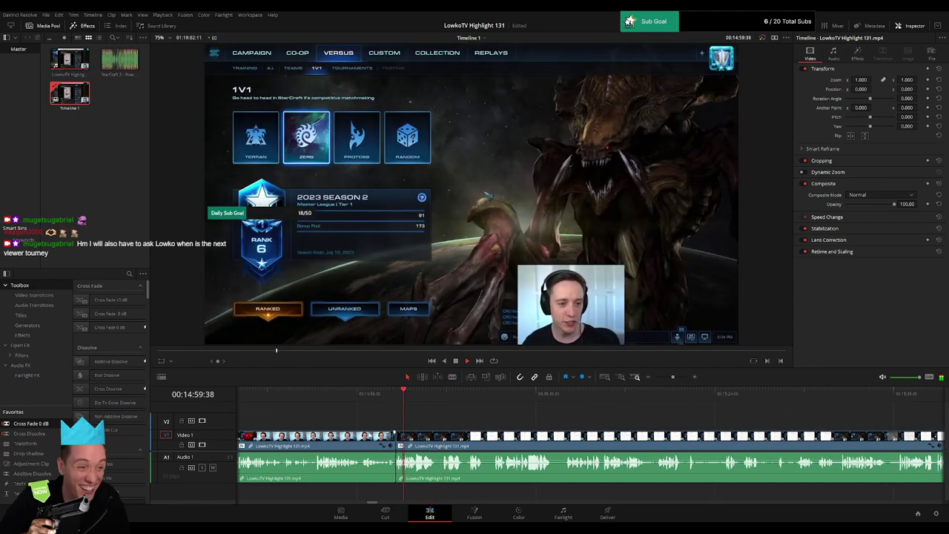
pyautogui.click(382, 447)
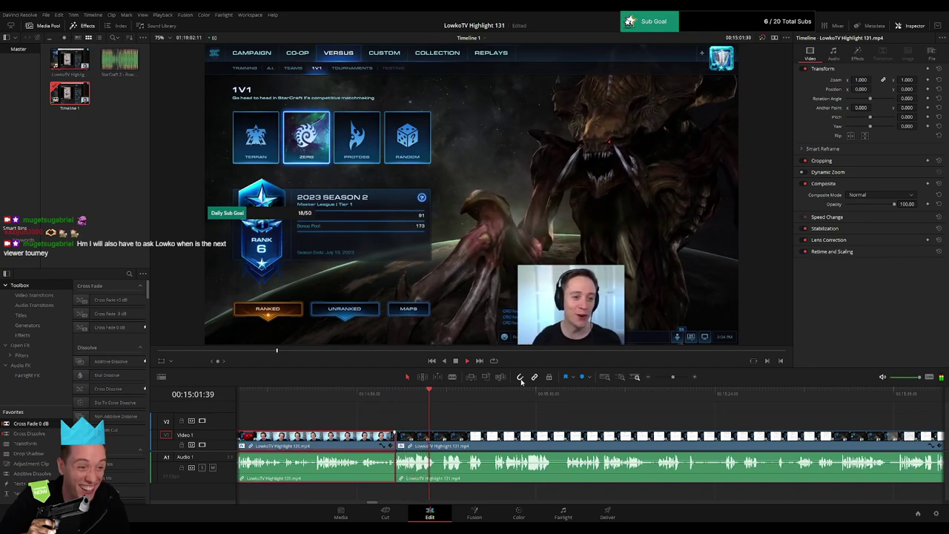
pyautogui.click(500, 426)
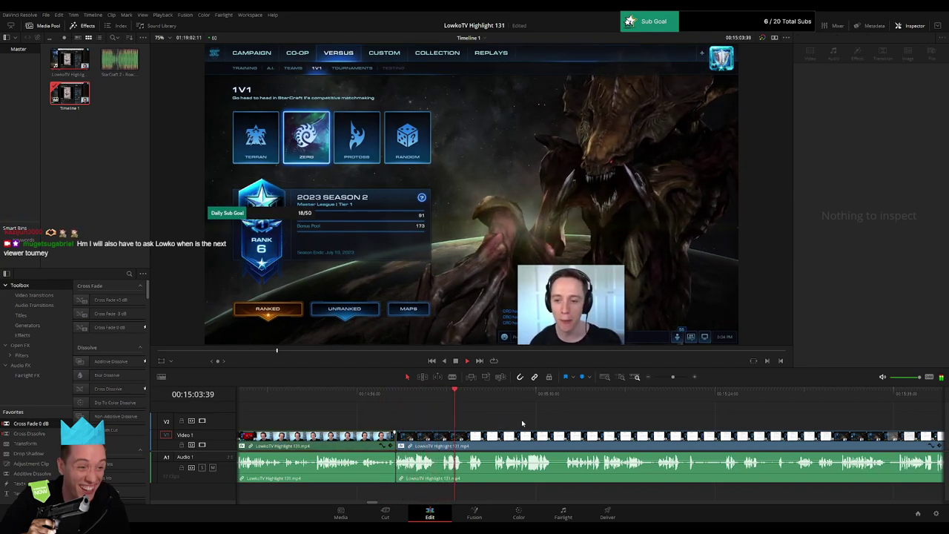
# Step: Add an adjustment clip on V2 at 00:15:09:19 over the fuel prices page and shorten it to end at about 00:15:11
pyautogui.moveTo(523, 424); pyautogui.dragTo(418, 425)
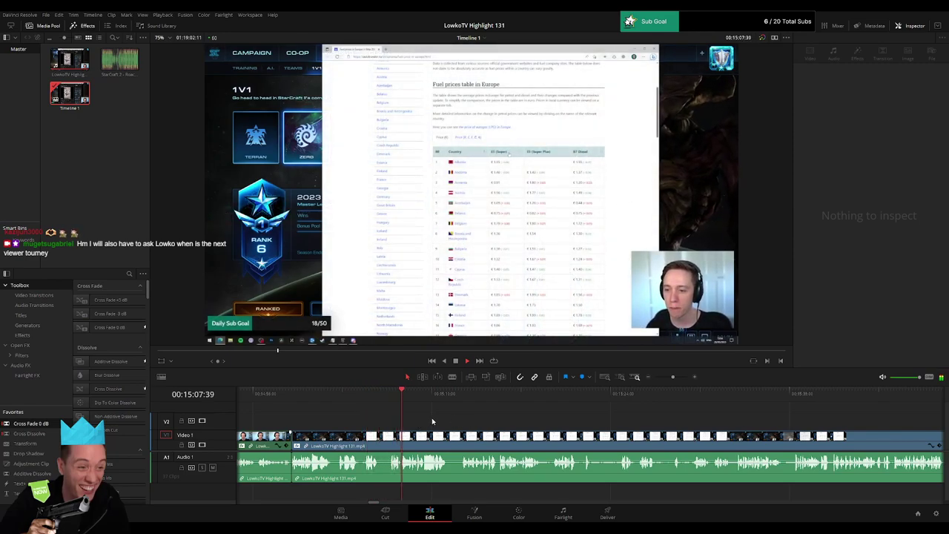
pyautogui.hscroll(2, 422, 425)
pyautogui.hscroll(2, 460, 424)
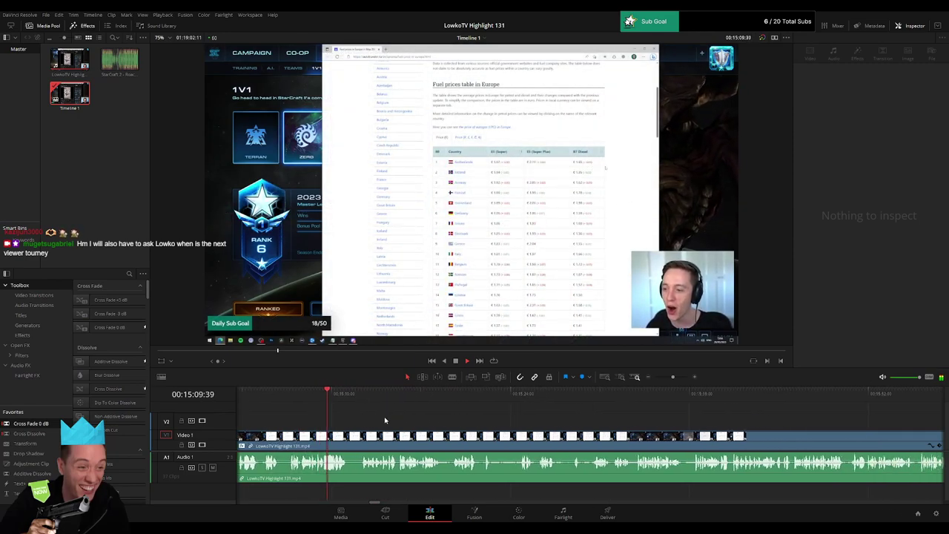
pyautogui.click(385, 438)
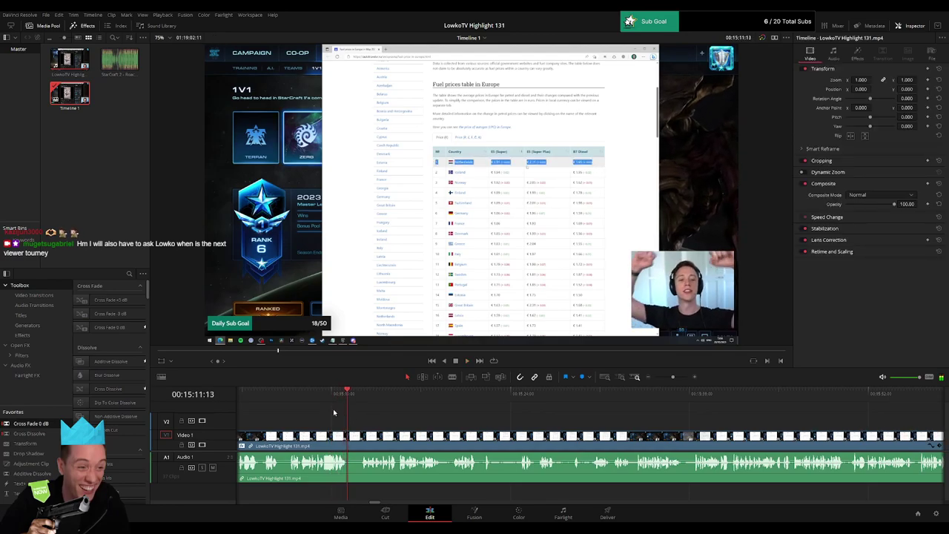
pyautogui.click(307, 393)
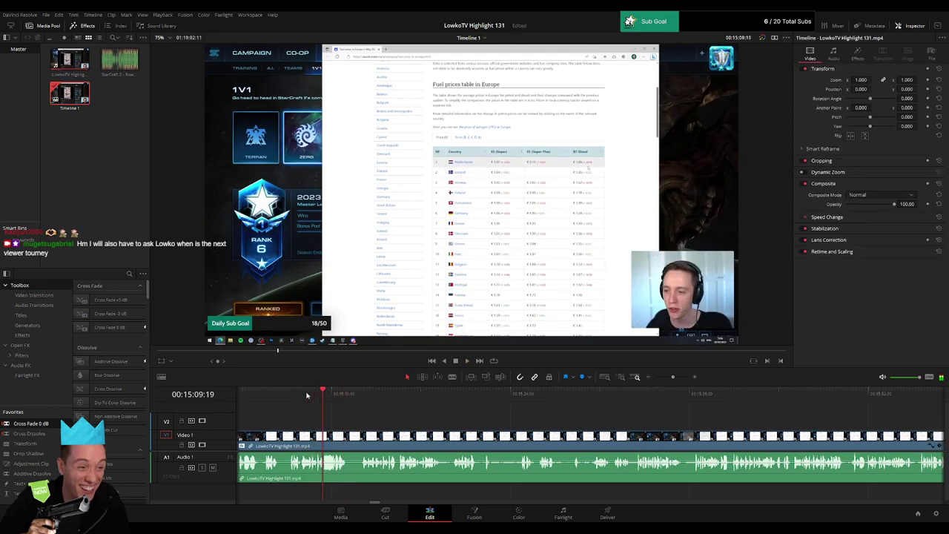
pyautogui.moveTo(40, 463); pyautogui.dragTo(323, 425)
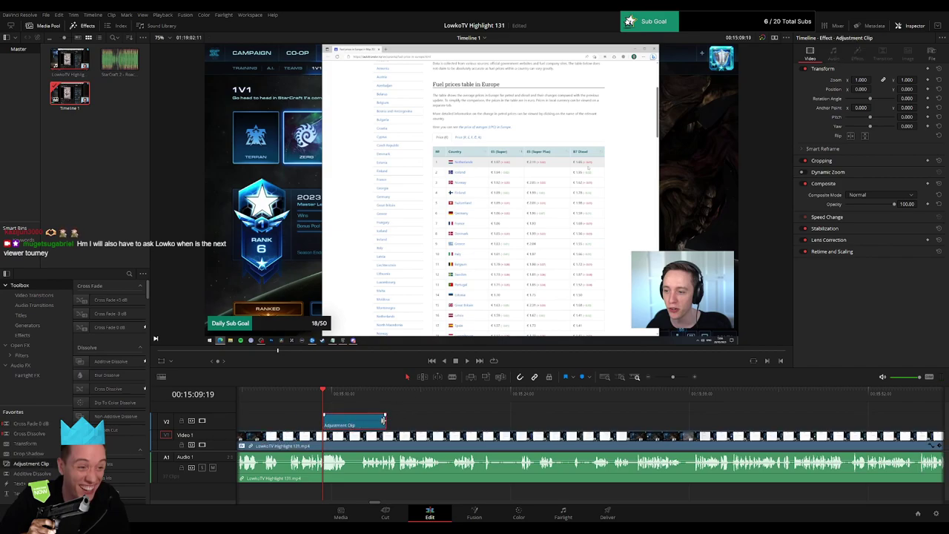
pyautogui.moveTo(383, 420); pyautogui.dragTo(344, 424)
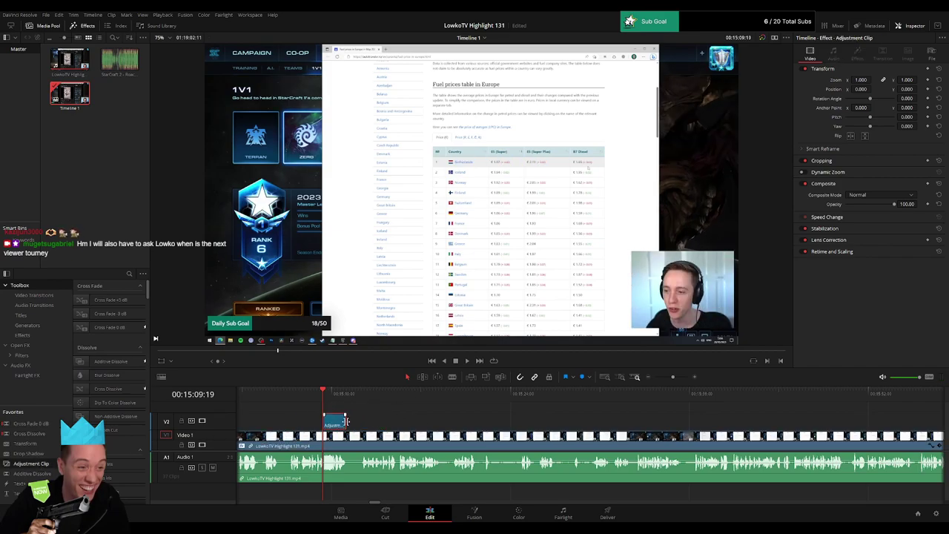
pyautogui.click(347, 422)
# Step: Set the adjustment clip's zoom to 2.050 and its position to X -212, Y 162, and play back the zoomed section
pyautogui.moveTo(865, 80); pyautogui.dragTo(922, 89)
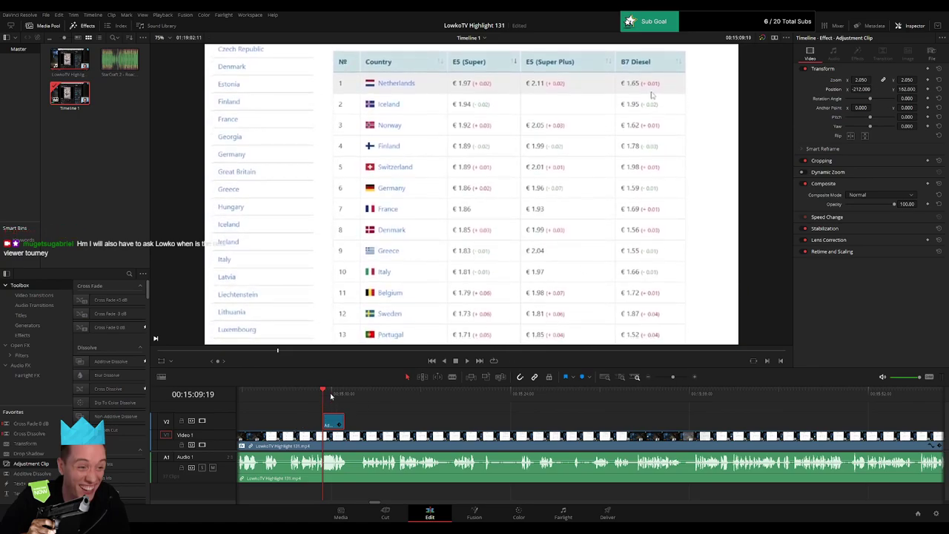
pyautogui.press('space')
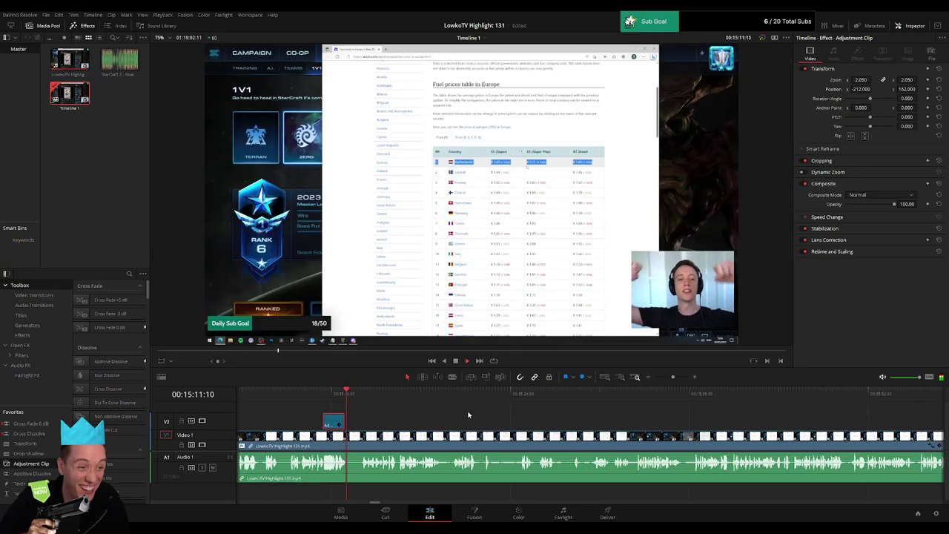
pyautogui.click(421, 425)
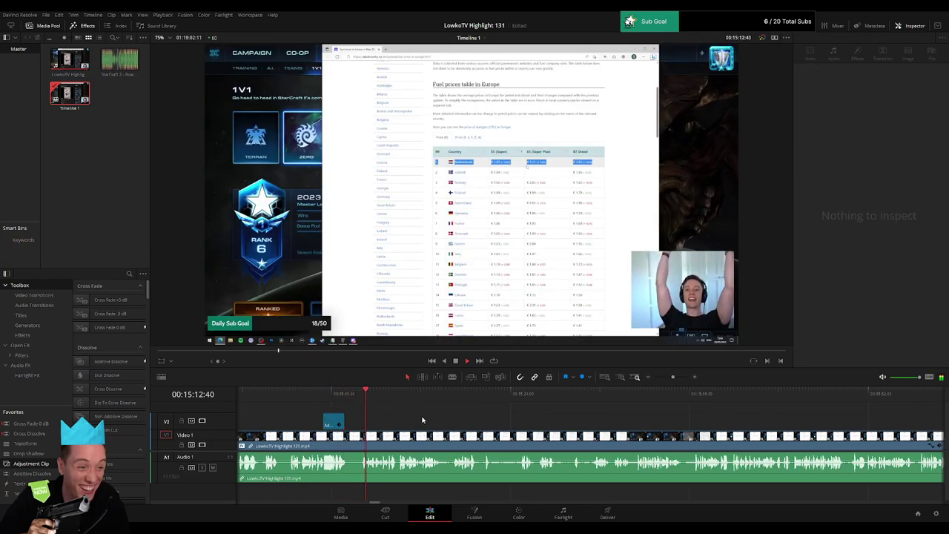
# Step: Review the footage from about 00:15:12 and ripple delete about one second at 00:15:37, before the fuel prices page returns
pyautogui.click(318, 406)
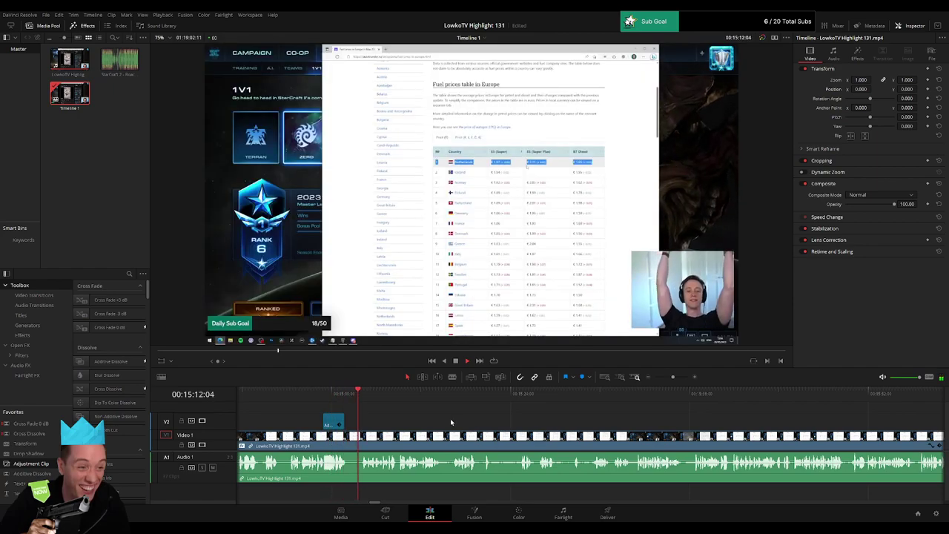
pyautogui.press('space')
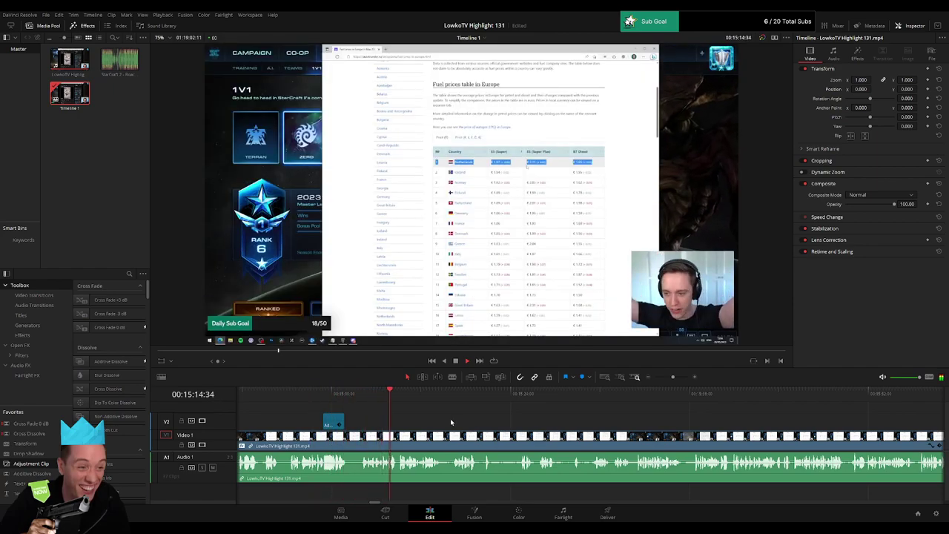
pyautogui.hscroll(3, 437, 421)
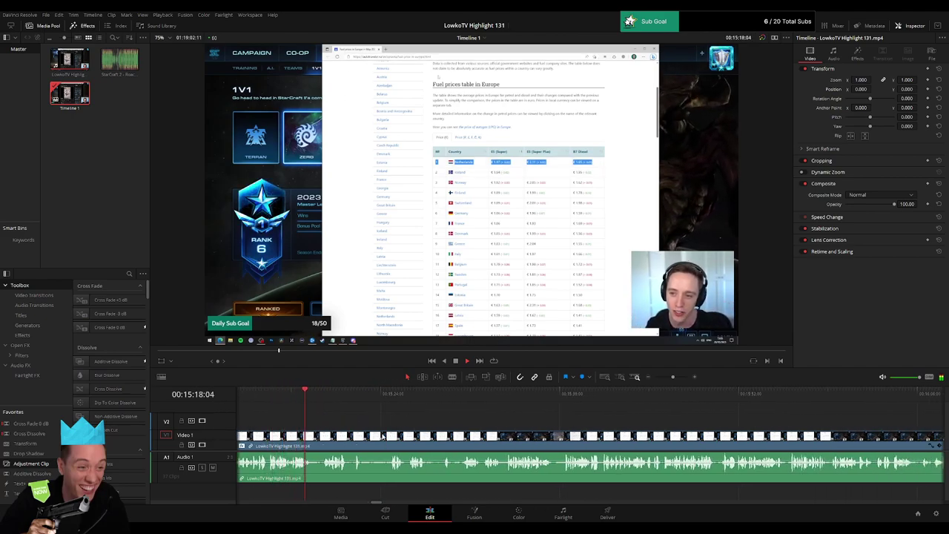
pyautogui.hscroll(3, 371, 419)
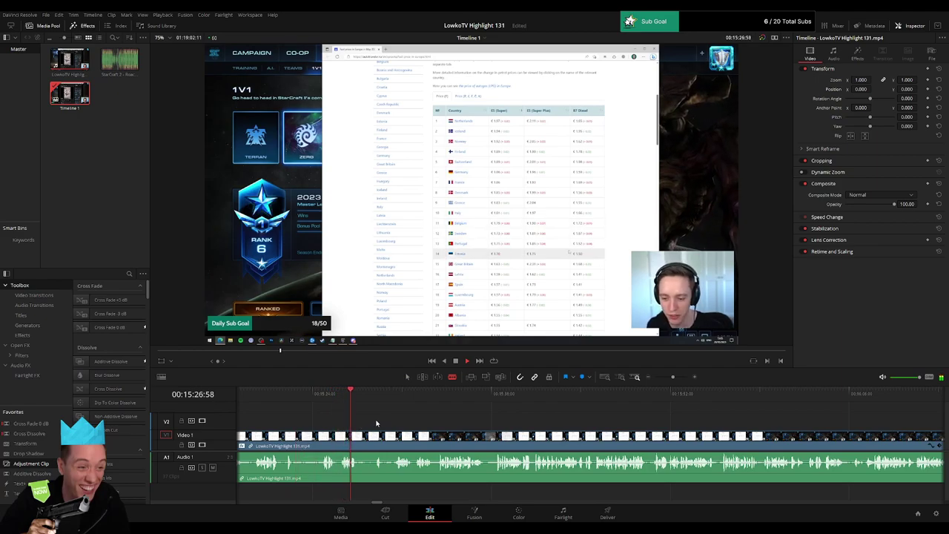
pyautogui.moveTo(365, 393); pyautogui.dragTo(377, 395)
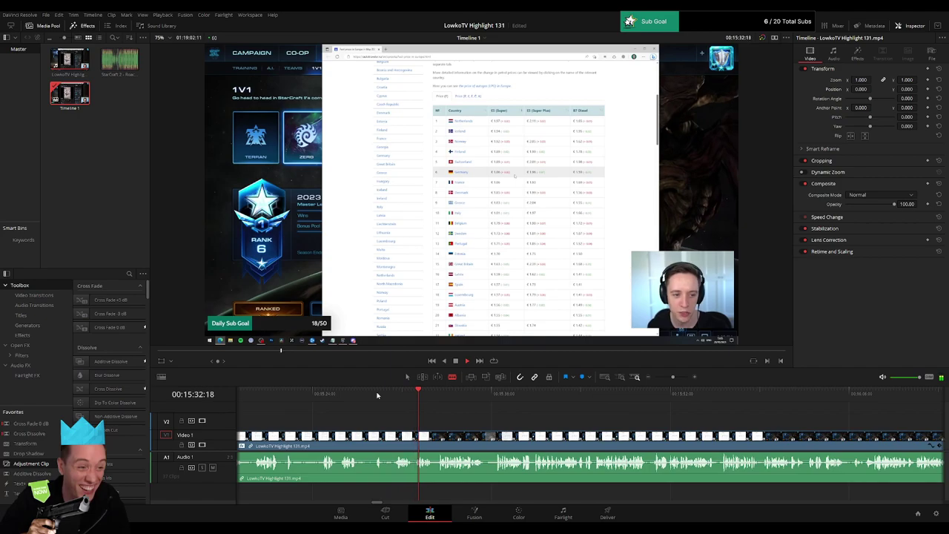
pyautogui.moveTo(540, 425); pyautogui.dragTo(425, 424)
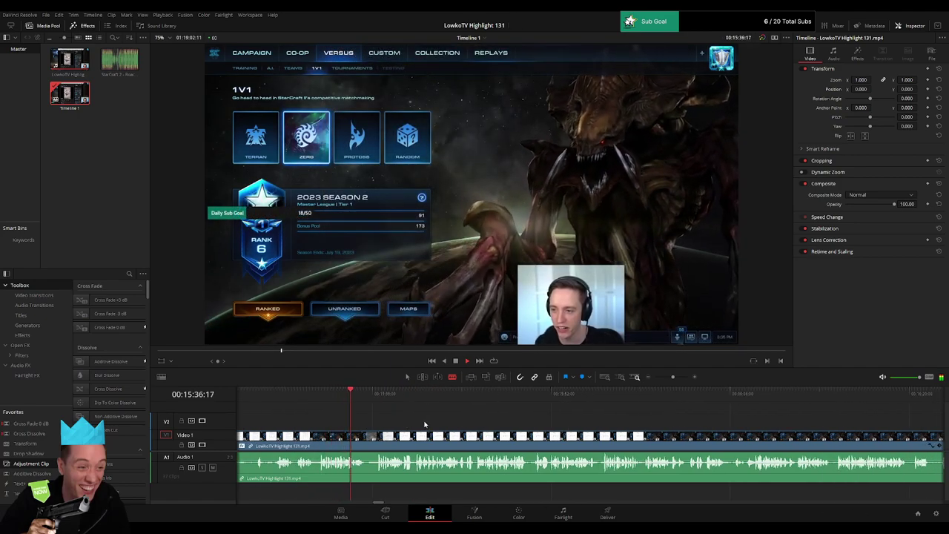
pyautogui.click(375, 397)
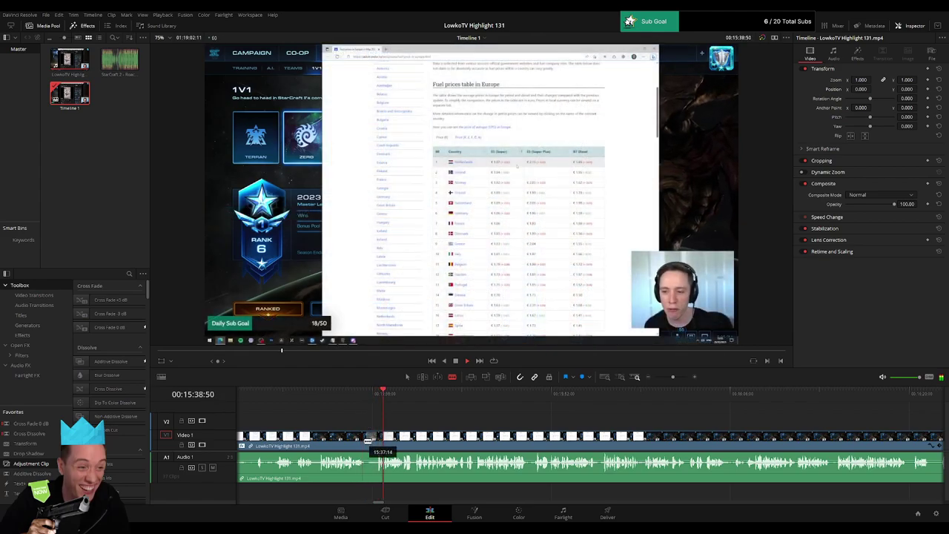
pyautogui.click(366, 437)
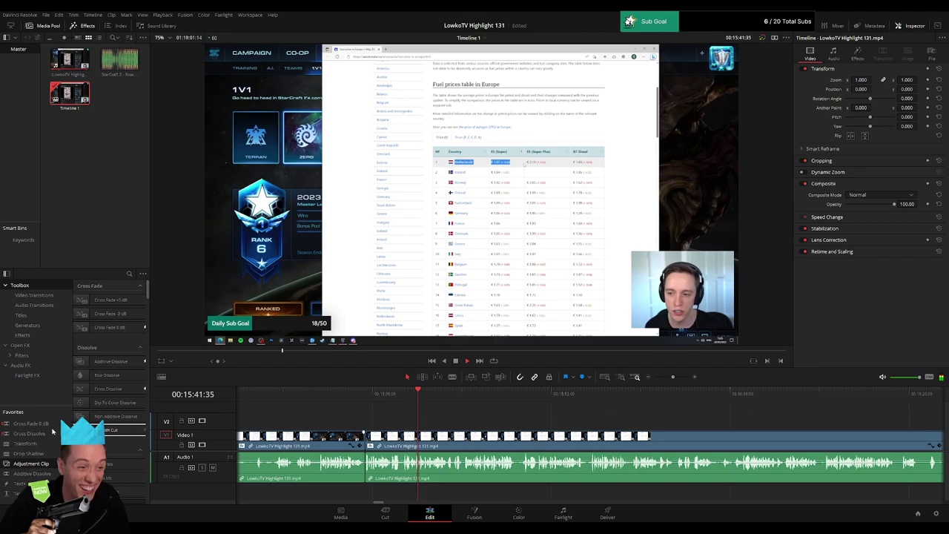
# Step: Add a Cross Fade 0 dB to the audio at the 00:15:37 cut and mark the clip before it green
pyautogui.moveTo(43, 425); pyautogui.dragTo(363, 463)
pyautogui.click(357, 443)
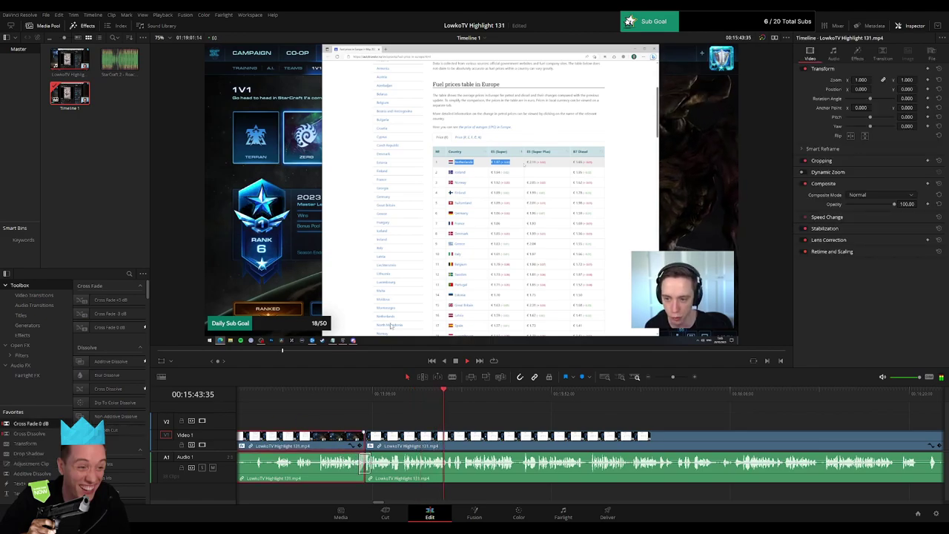
pyautogui.click(576, 426)
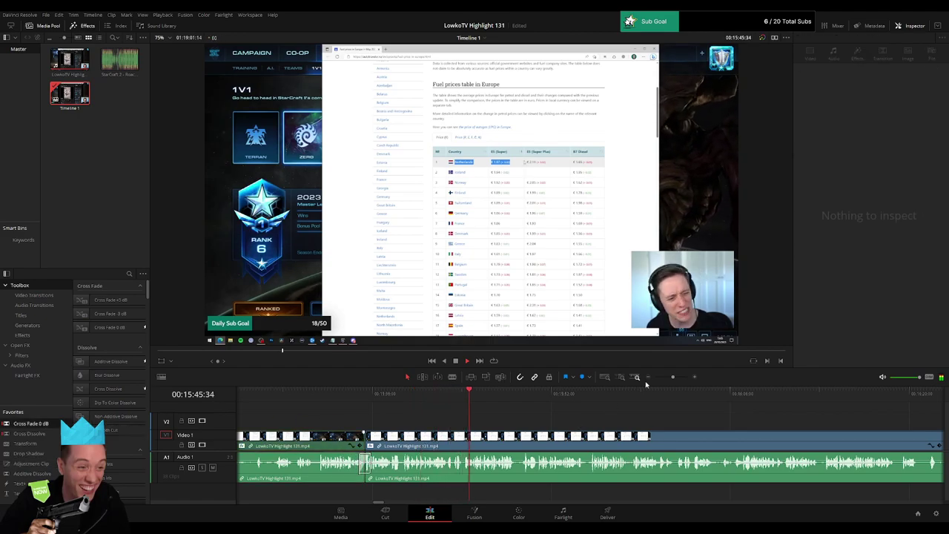
# Step: Review the footage from 00:15:45 and ripple delete a pause of about one second at roughly 00:16:20
pyautogui.moveTo(674, 378)
pyautogui.mouseDown()
pyautogui.moveTo(657, 381)
pyautogui.moveTo(674, 376)
pyautogui.mouseUp()
pyautogui.moveTo(676, 419); pyautogui.dragTo(426, 422)
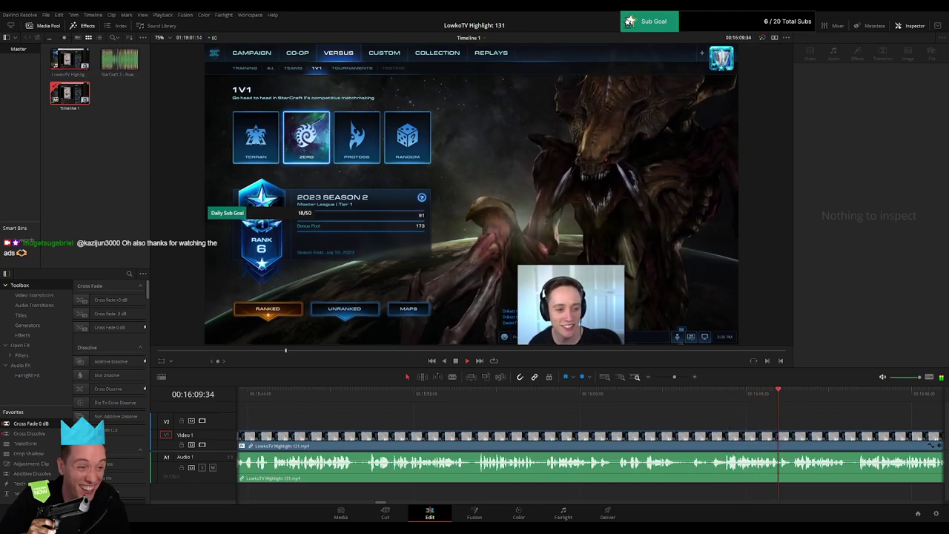
pyautogui.moveTo(819, 414); pyautogui.dragTo(466, 410)
pyautogui.moveTo(566, 414); pyautogui.dragTo(470, 417)
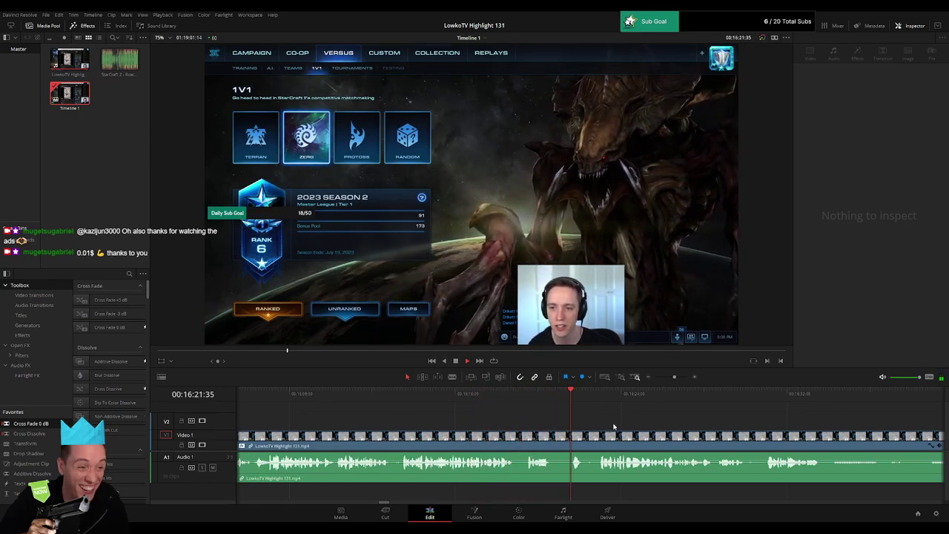
pyautogui.hscroll(4, 400, 441)
pyautogui.press('b')
pyautogui.click(391, 440)
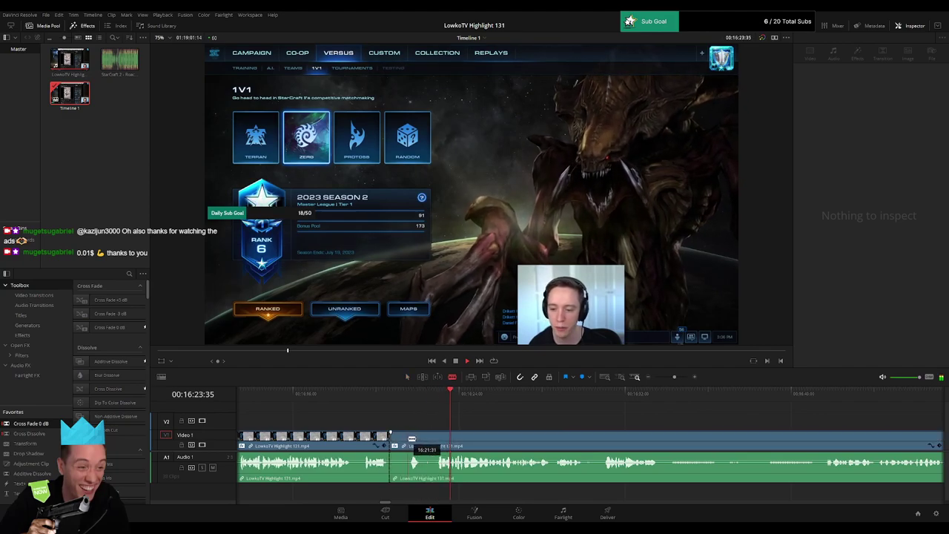
pyautogui.press('a')
pyautogui.click(399, 441)
# Step: Ripple delete another pause of about 0.7 seconds at roughly 00:16:21, just after the previous cut
pyautogui.press('b')
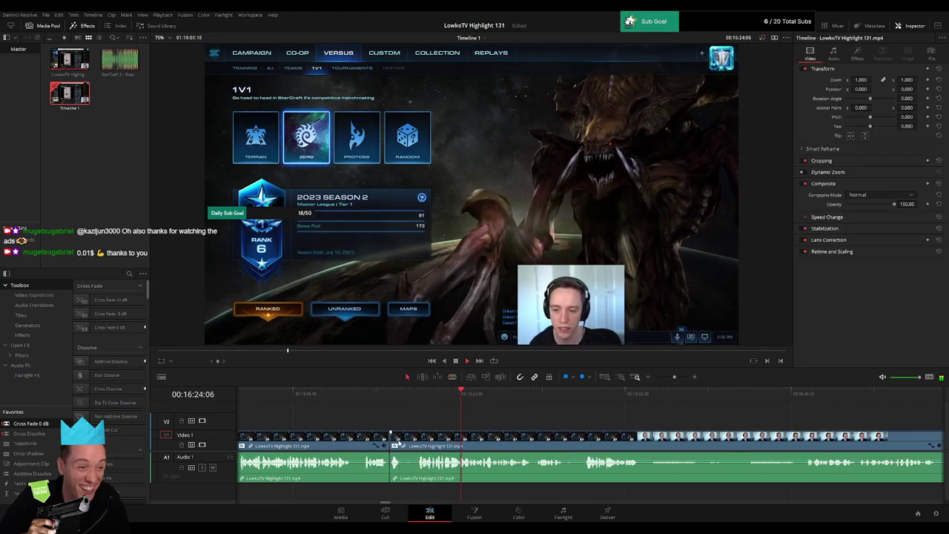
pyautogui.click(402, 438)
pyautogui.click(417, 440)
pyautogui.press('a')
pyautogui.click(408, 444)
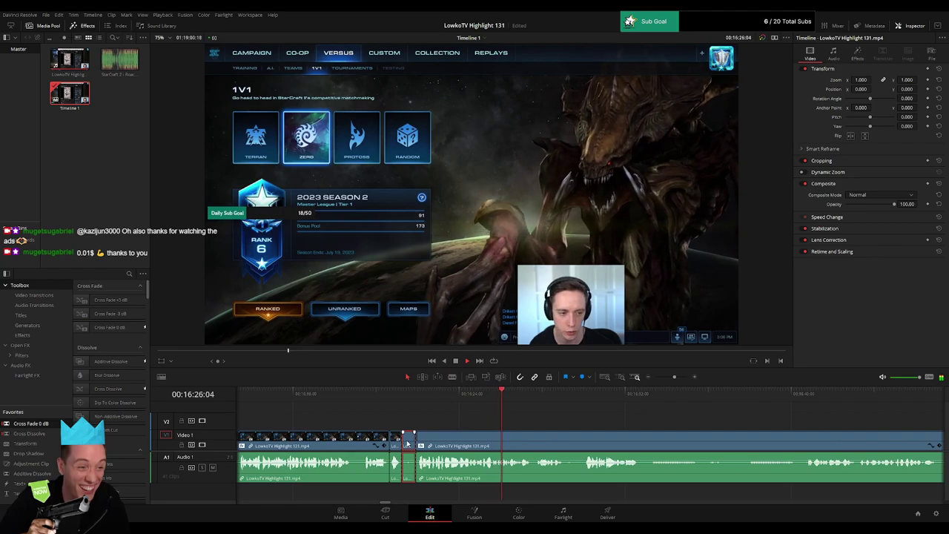
pyautogui.press('Delete')
# Step: Cut out about 0.7 seconds of silence at roughly 00:16:18 and close the gap
pyautogui.press('b')
pyautogui.click(352, 445)
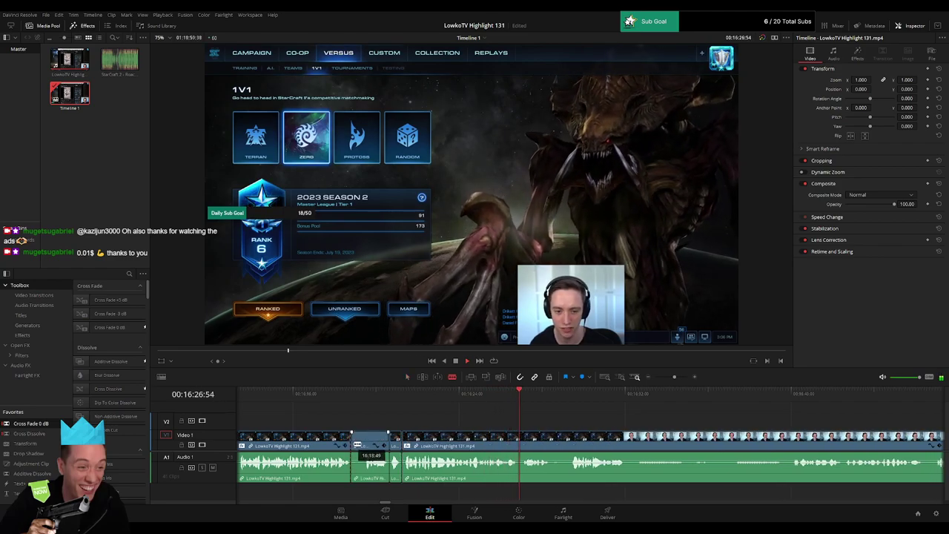
pyautogui.click(365, 445)
pyautogui.press('a')
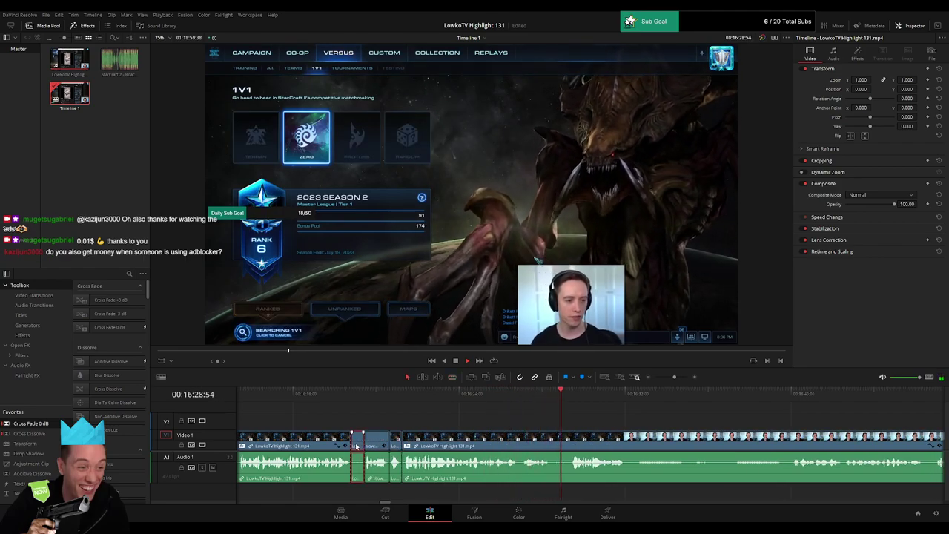
pyautogui.press('Delete')
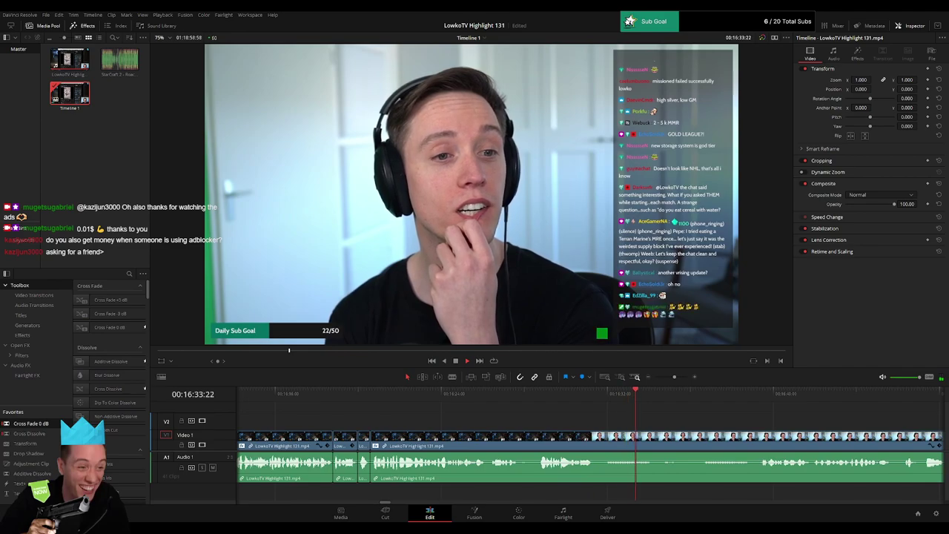
# Step: Ripple delete about half a second from 00:16:31:16, where the game menu changes to the full-screen camera
pyautogui.click(570, 393)
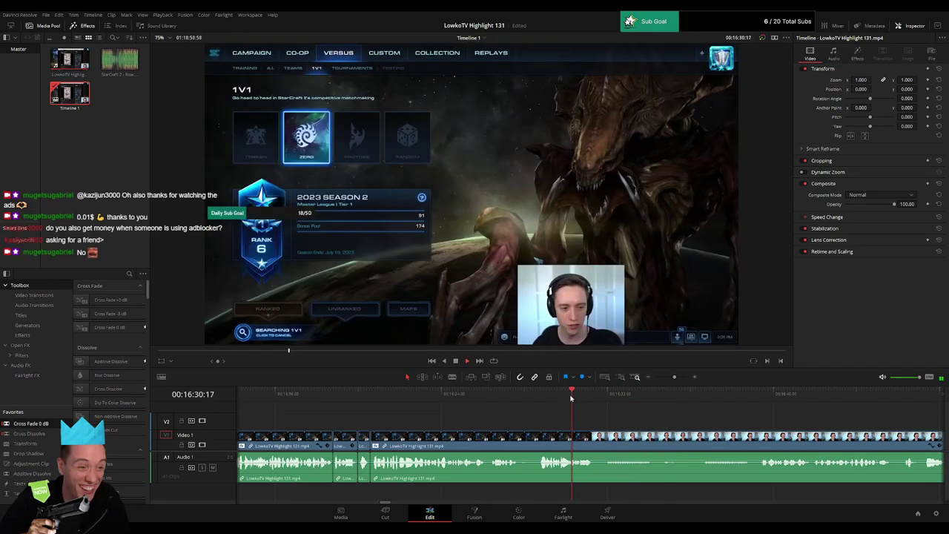
pyautogui.moveTo(623, 421); pyautogui.dragTo(519, 419)
pyautogui.press('space')
pyautogui.click(490, 404)
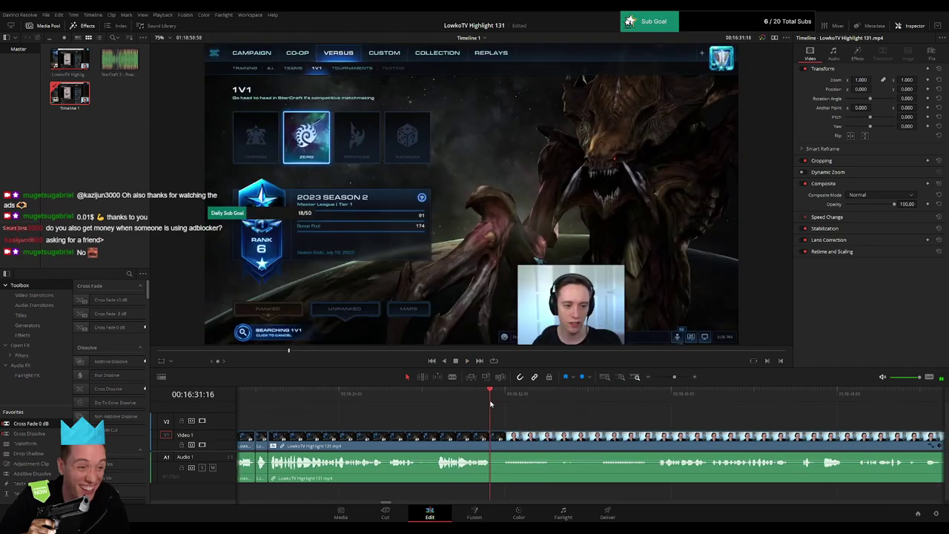
pyautogui.click(491, 435)
pyautogui.click(502, 437)
pyautogui.press('a')
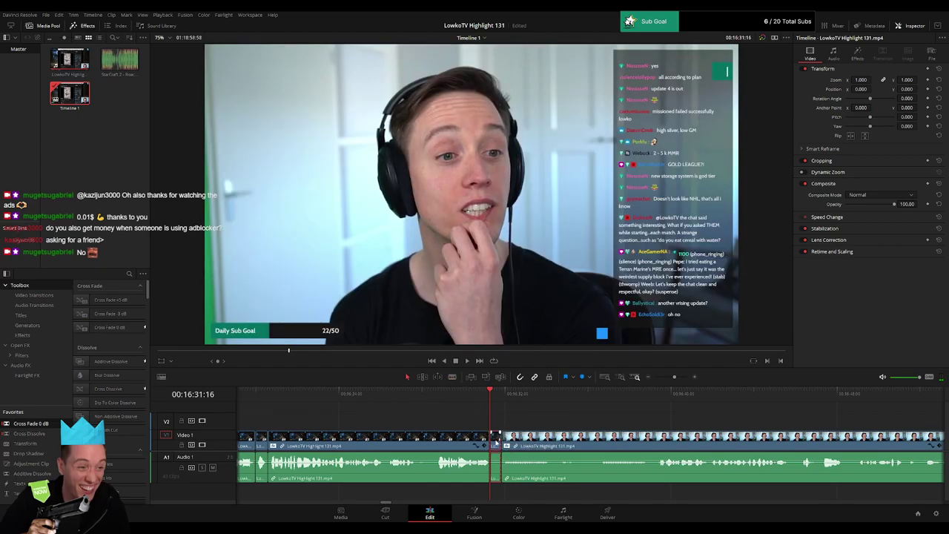
pyautogui.press('Delete')
# Step: Mark all clips from the 00:15:37 cut up to the 00:16:31 cut green
pyautogui.press('space')
pyautogui.click(407, 439)
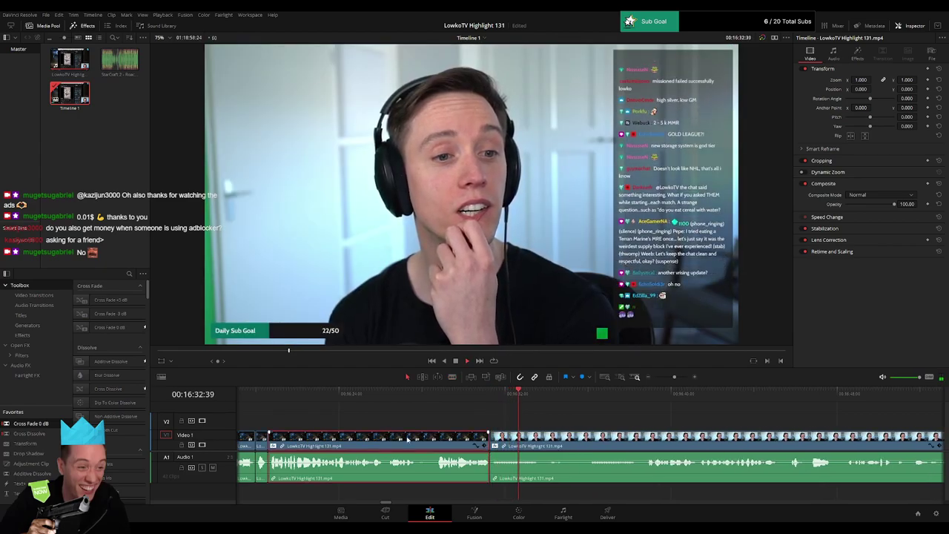
pyautogui.click(386, 422)
pyautogui.moveTo(340, 423); pyautogui.dragTo(557, 423)
pyautogui.moveTo(675, 377); pyautogui.dragTo(668, 376)
pyautogui.moveTo(484, 416); pyautogui.dragTo(570, 447)
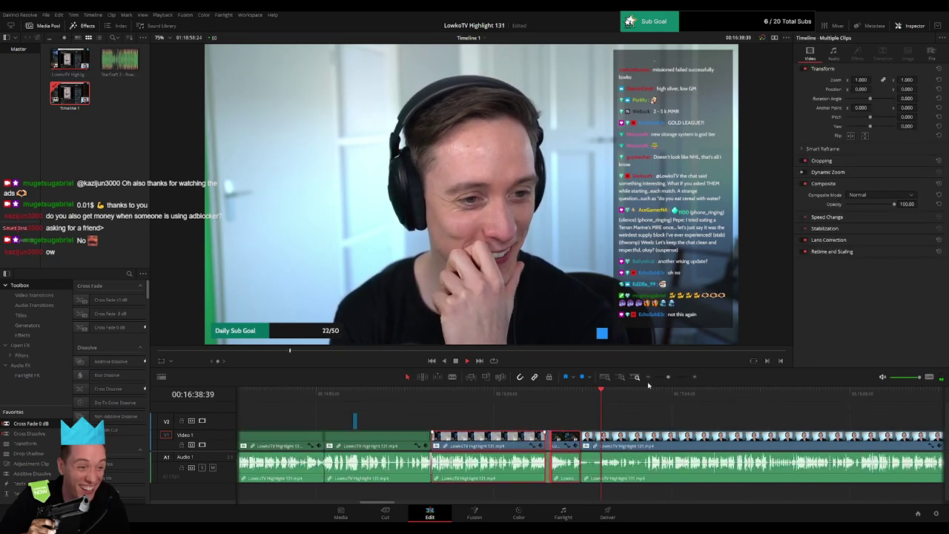
pyautogui.click(629, 426)
pyautogui.moveTo(627, 425); pyautogui.dragTo(486, 418)
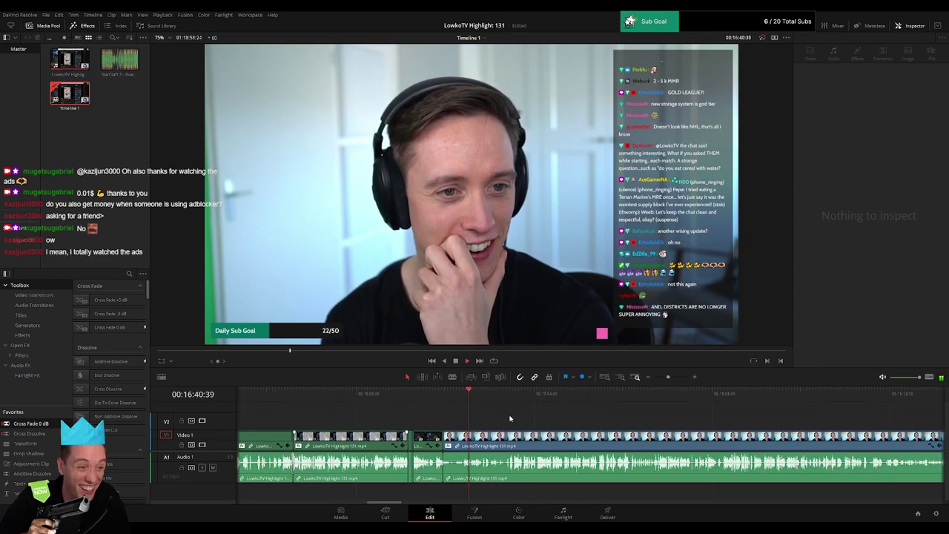
# Step: Review the footage from about 00:16:40 to 00:18:19 for pauses and weak sections
pyautogui.click(674, 378)
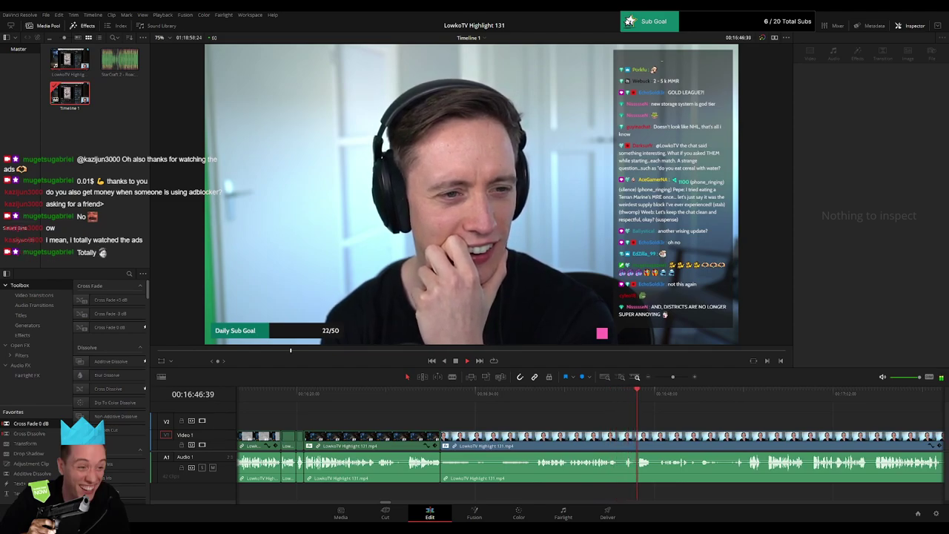
pyautogui.moveTo(687, 422); pyautogui.dragTo(366, 421)
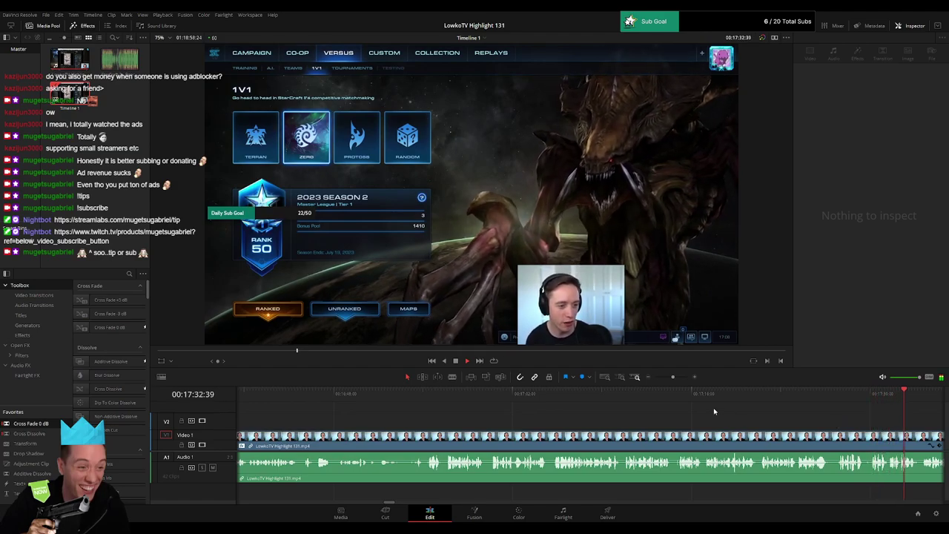
pyautogui.click(640, 401)
pyautogui.click(559, 398)
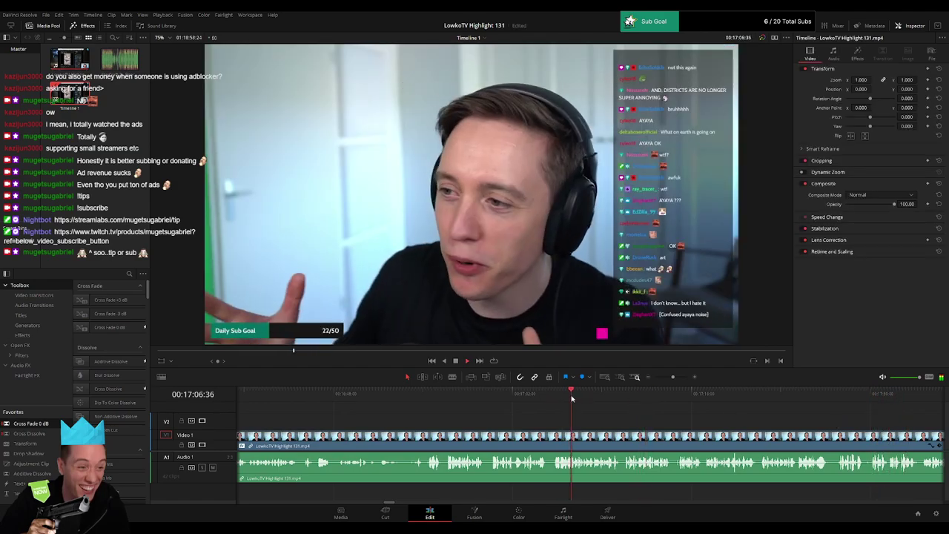
pyautogui.click(477, 400)
pyautogui.click(589, 397)
pyautogui.click(715, 393)
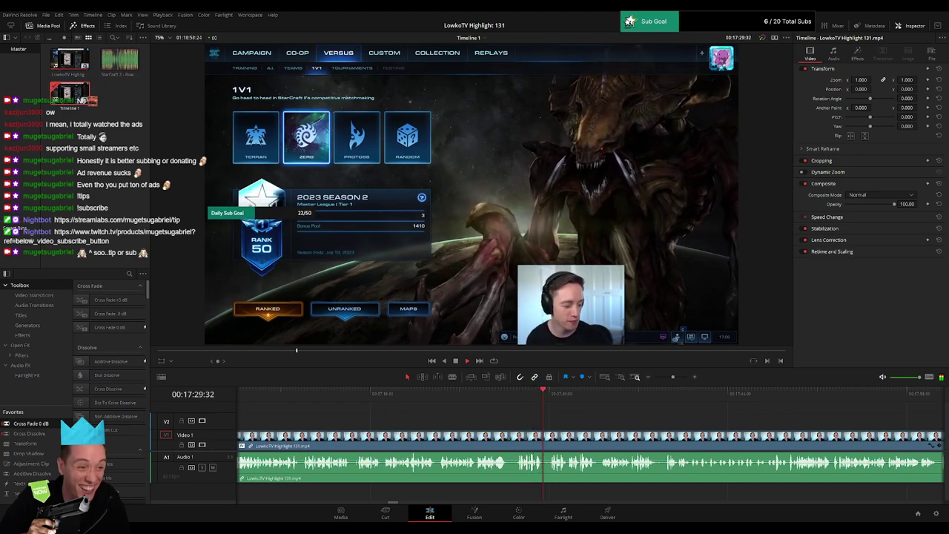
pyautogui.moveTo(630, 426); pyautogui.dragTo(435, 425)
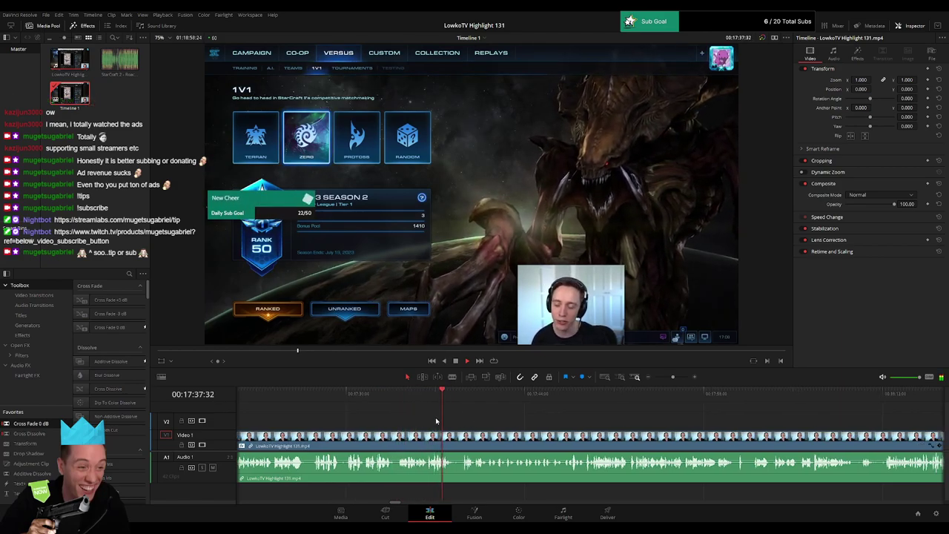
pyautogui.hscroll(2, 375, 414)
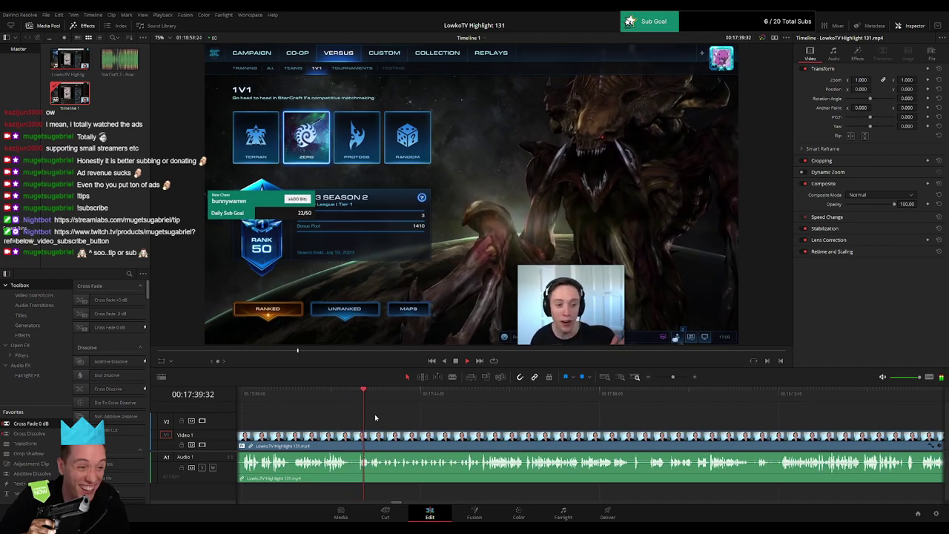
pyautogui.moveTo(436, 418); pyautogui.dragTo(375, 420)
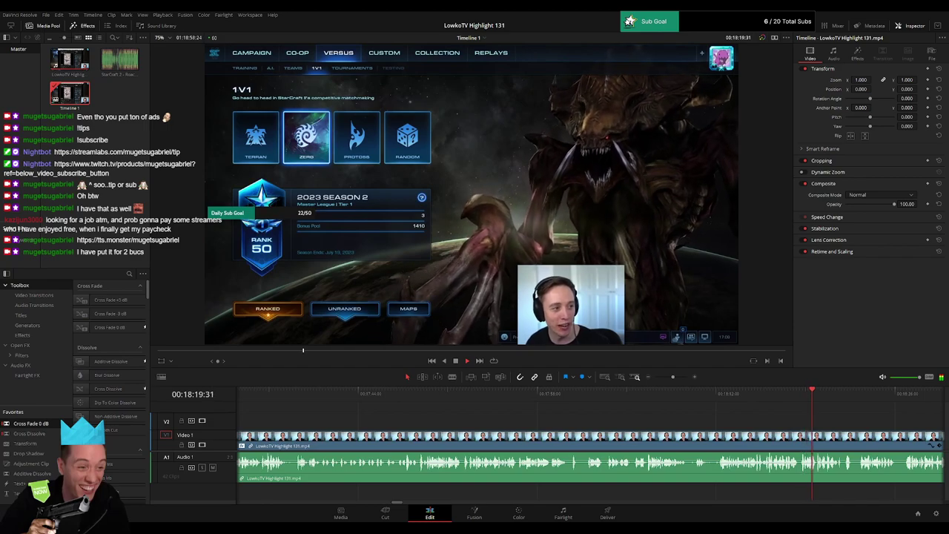
# Step: Replay from about 00:18:08 and ripple delete a pause of just under one second at 00:18:11:20
pyautogui.click(657, 395)
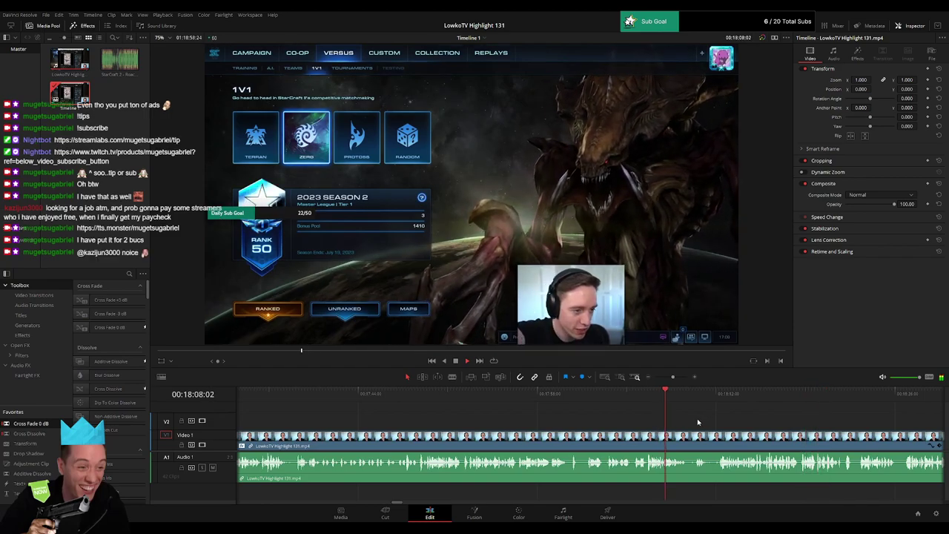
pyautogui.moveTo(698, 422); pyautogui.dragTo(576, 415)
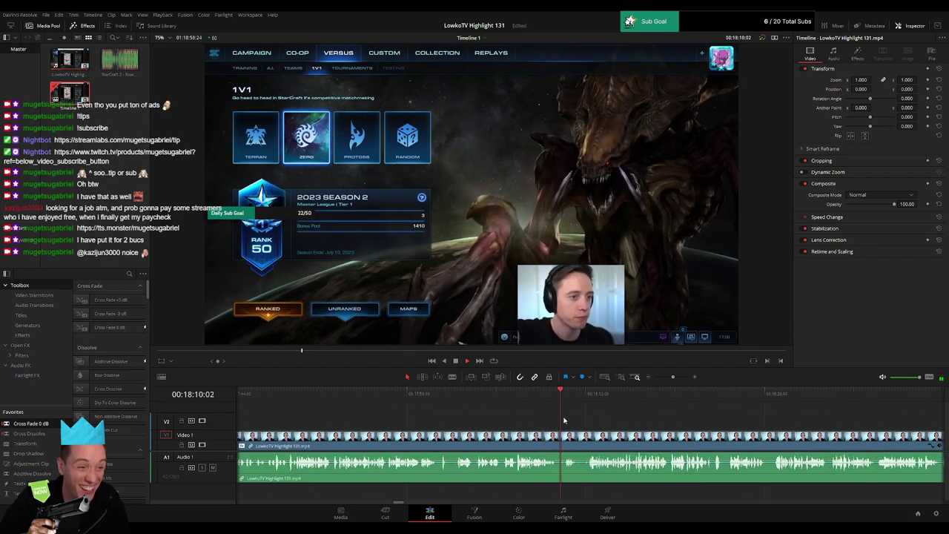
pyautogui.press('space')
pyautogui.hotkey('ctrl', 'b')
pyautogui.press('b')
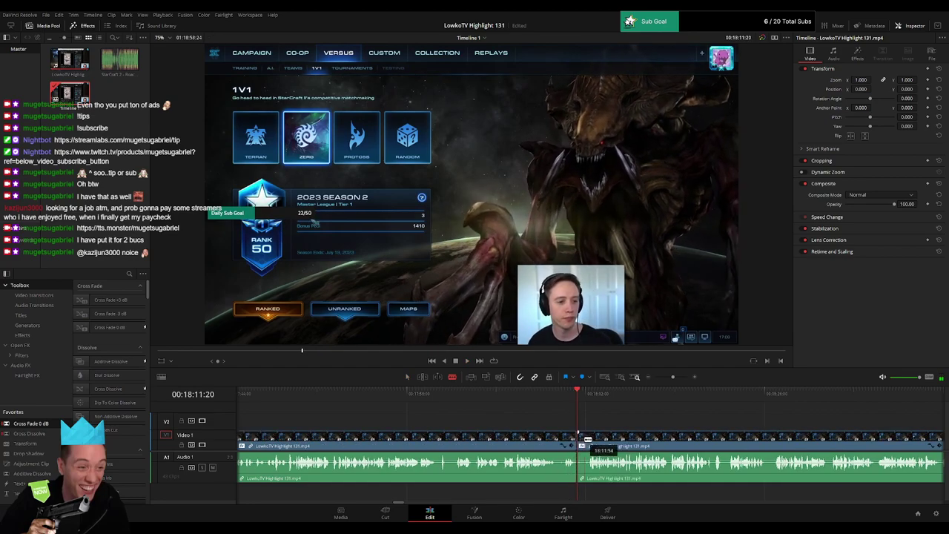
pyautogui.click(588, 441)
pyautogui.press('a')
pyautogui.click(583, 444)
pyautogui.press('Delete')
# Step: Play across the 00:18:11 cut and mark the clip before it green
pyautogui.press('space')
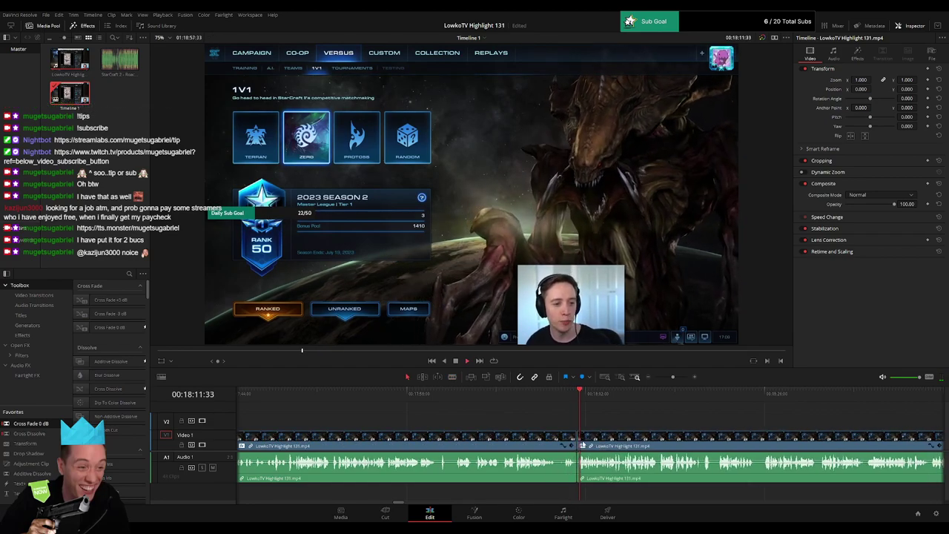
pyautogui.click(574, 434)
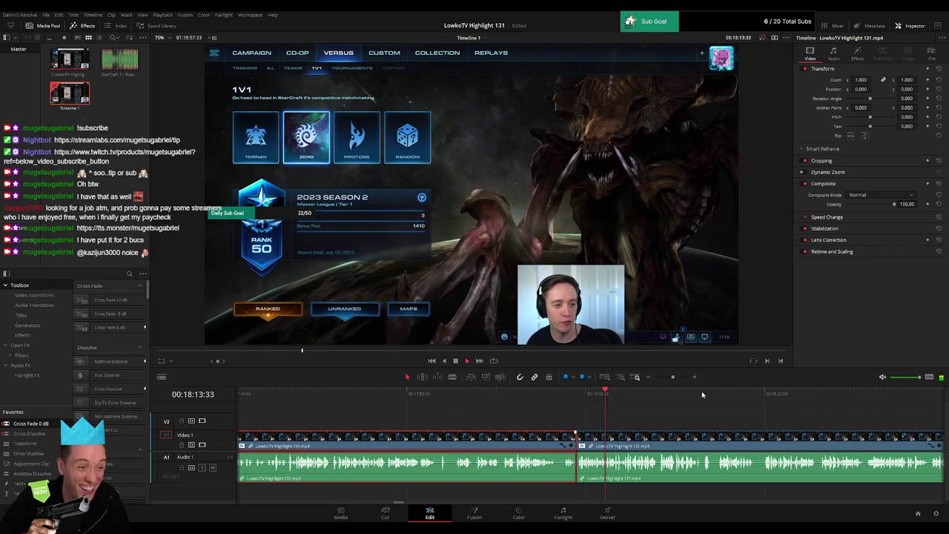
pyautogui.click(670, 421)
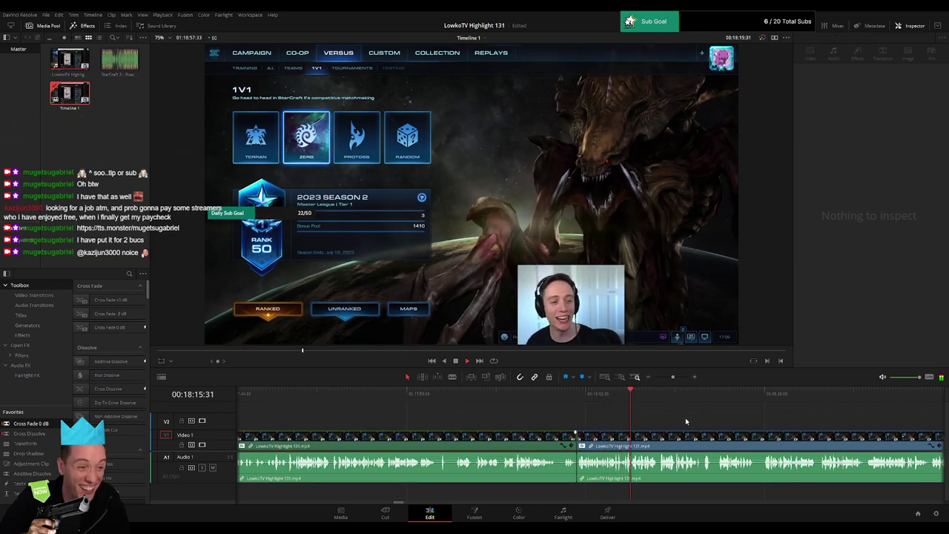
# Step: Review the footage from about 00:18:15 to 00:20:34, including the YouTube channel page section, for pauses and weak parts
pyautogui.moveTo(685, 419); pyautogui.dragTo(477, 421)
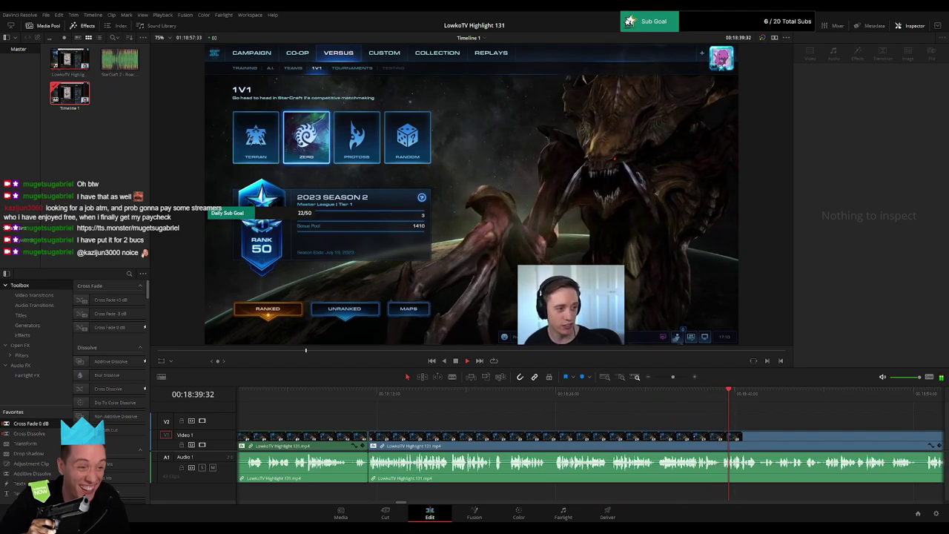
pyautogui.moveTo(765, 424); pyautogui.dragTo(537, 411)
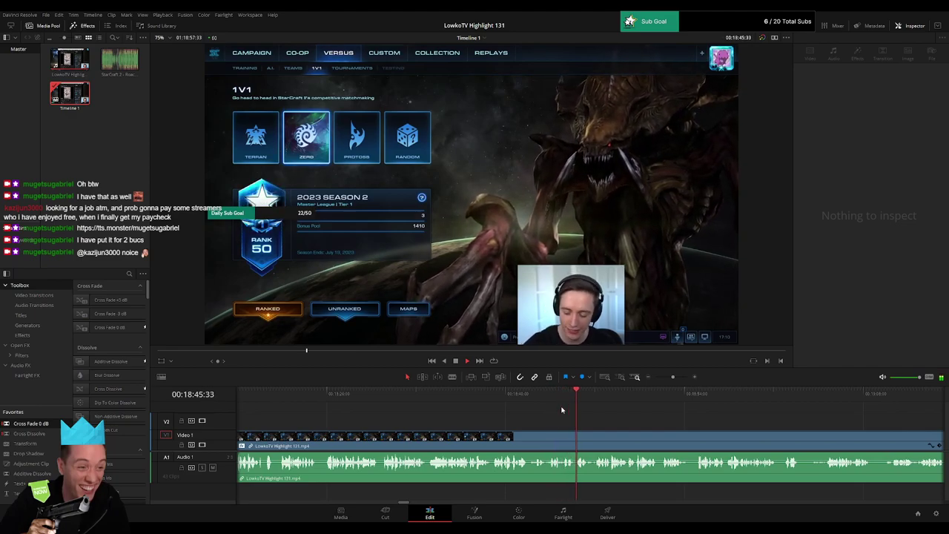
pyautogui.hscroll(3, 581, 410)
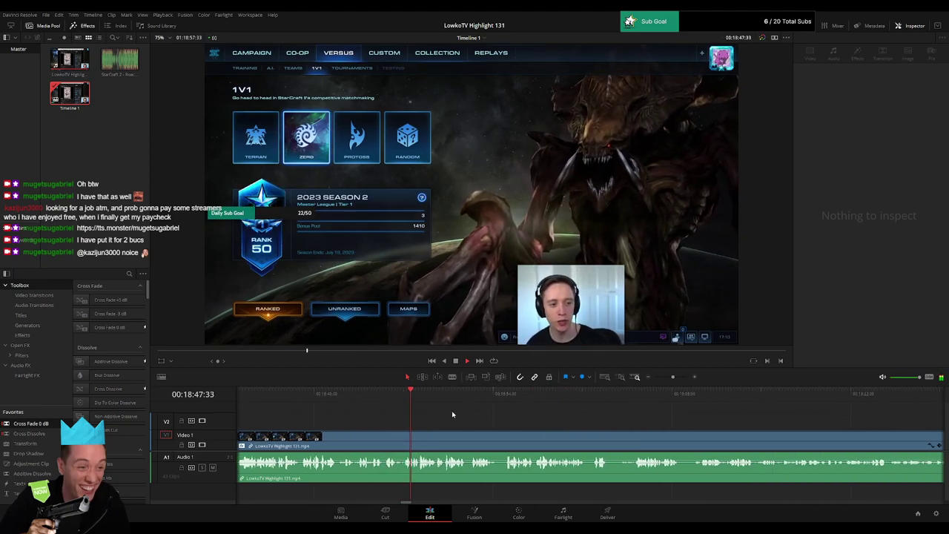
pyautogui.hscroll(2, 438, 416)
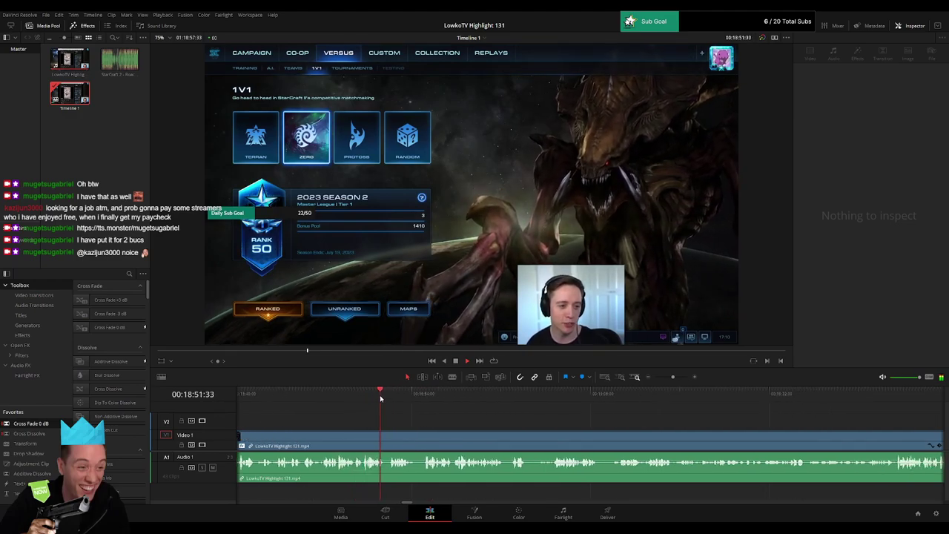
pyautogui.moveTo(673, 376)
pyautogui.mouseDown()
pyautogui.moveTo(657, 379)
pyautogui.moveTo(674, 383)
pyautogui.mouseUp()
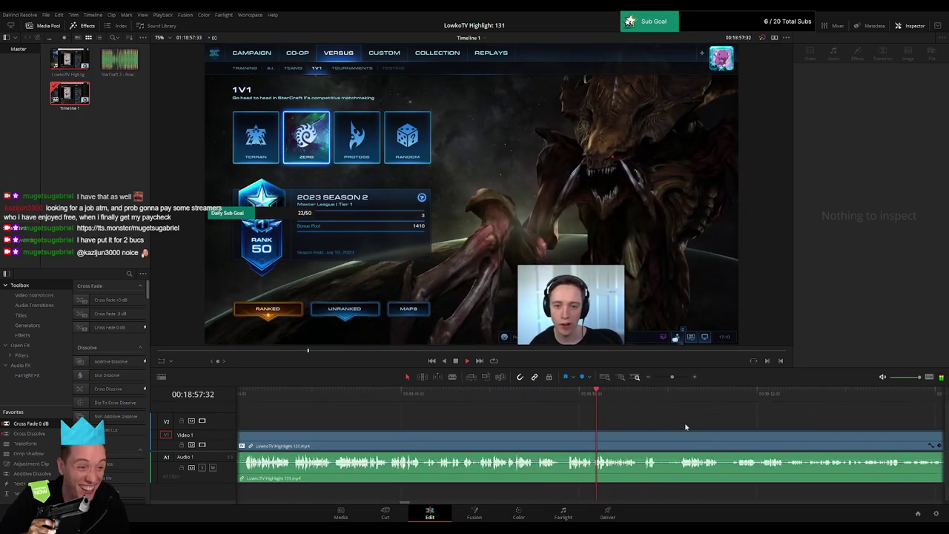
pyautogui.moveTo(686, 428); pyautogui.dragTo(529, 428)
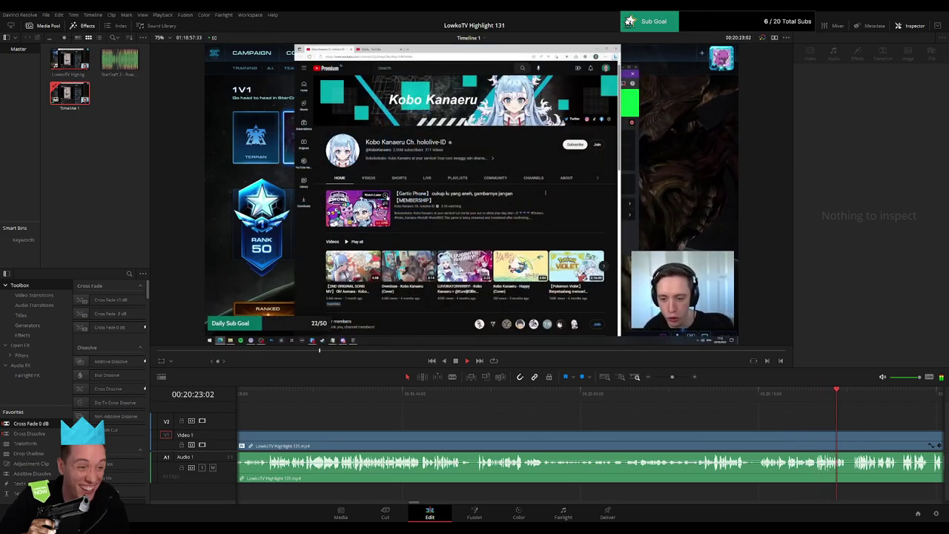
pyautogui.hscroll(5, 560, 407)
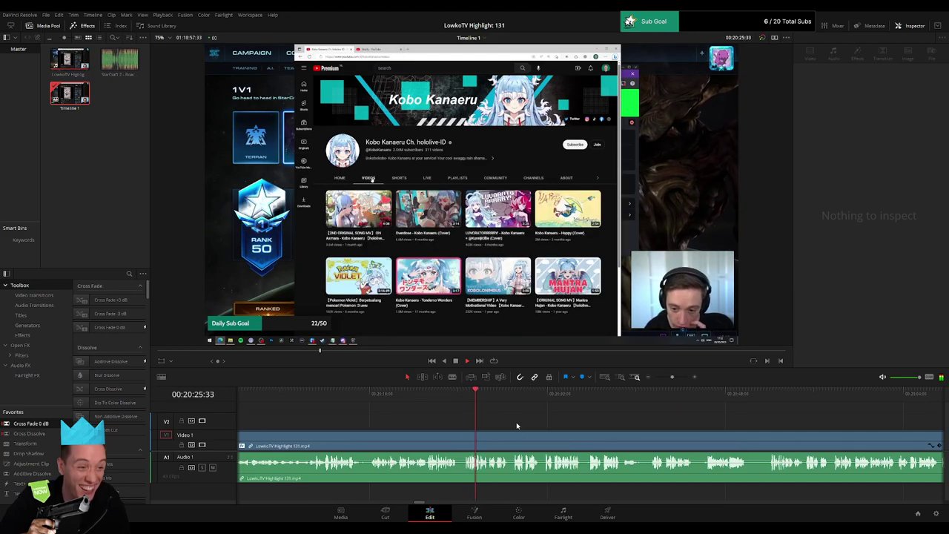
pyautogui.click(511, 395)
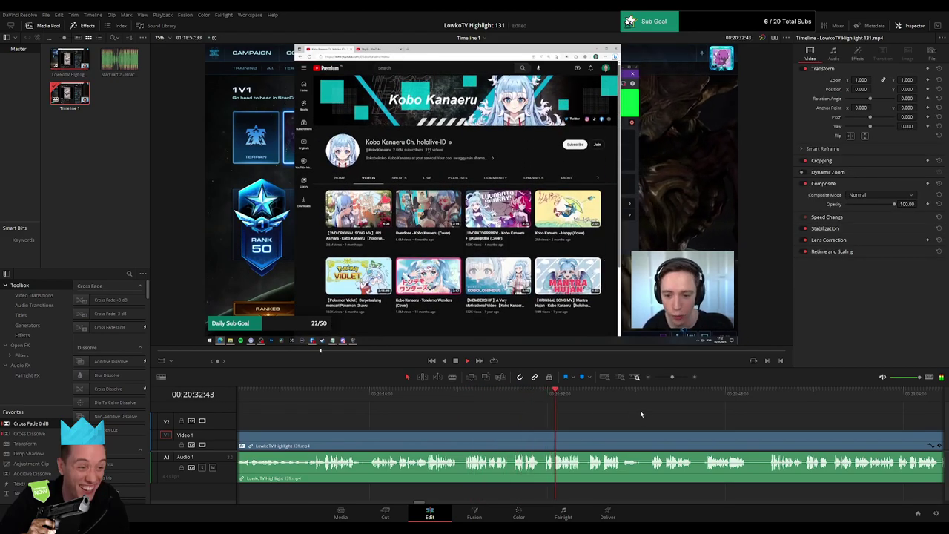
pyautogui.hscroll(3, 641, 414)
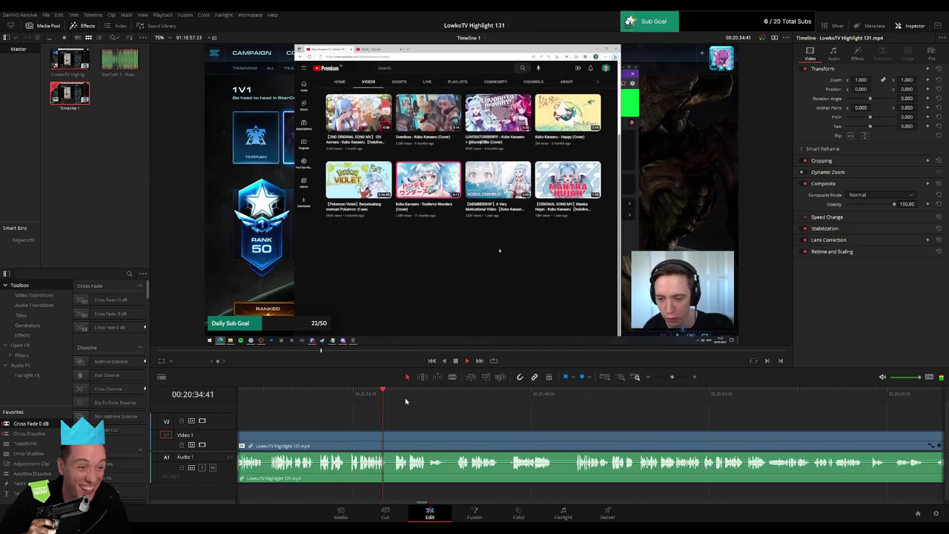
# Step: Split the clip on both sides of the pause just before 00:20:52 and ripple-delete the separated piece
pyautogui.click(428, 391)
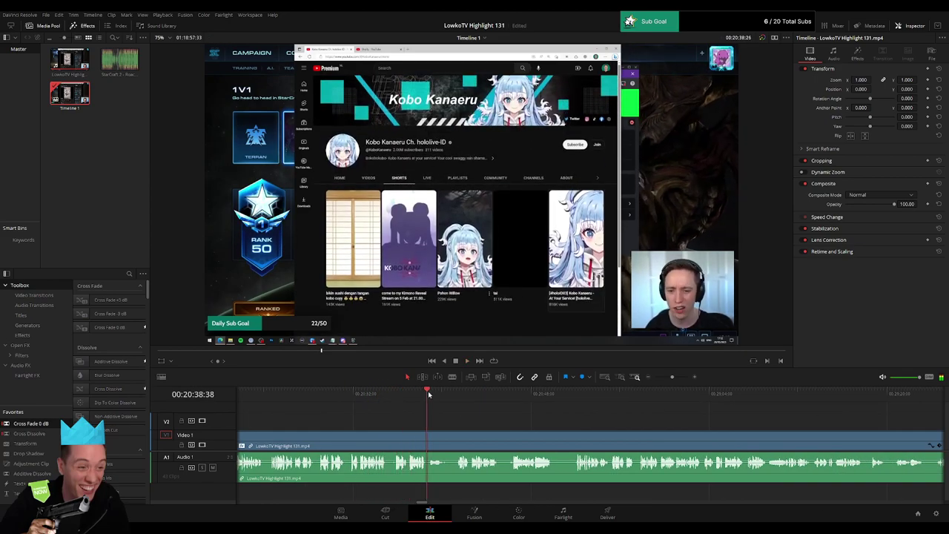
pyautogui.moveTo(428, 391); pyautogui.dragTo(575, 398)
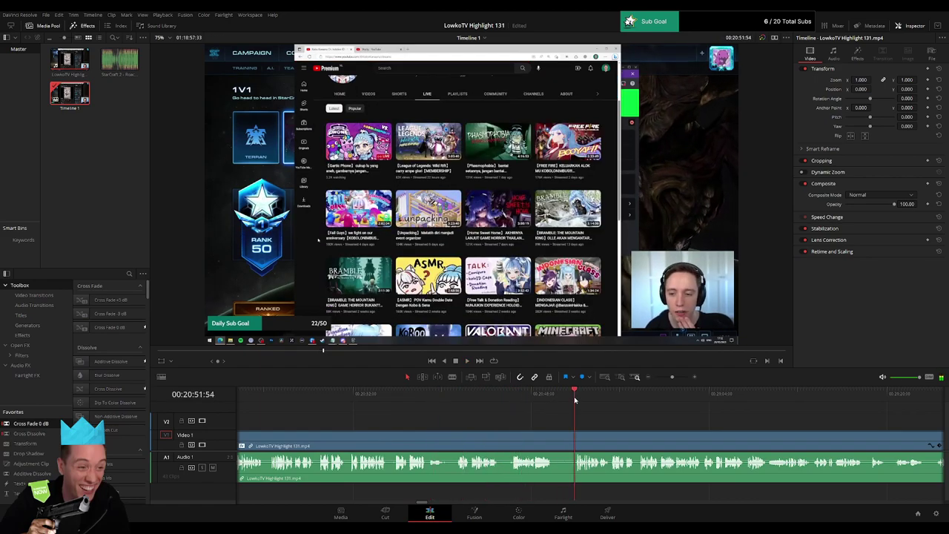
pyautogui.press('b')
pyautogui.click(553, 440)
pyautogui.click(576, 442)
pyautogui.press('a')
pyautogui.click(565, 443)
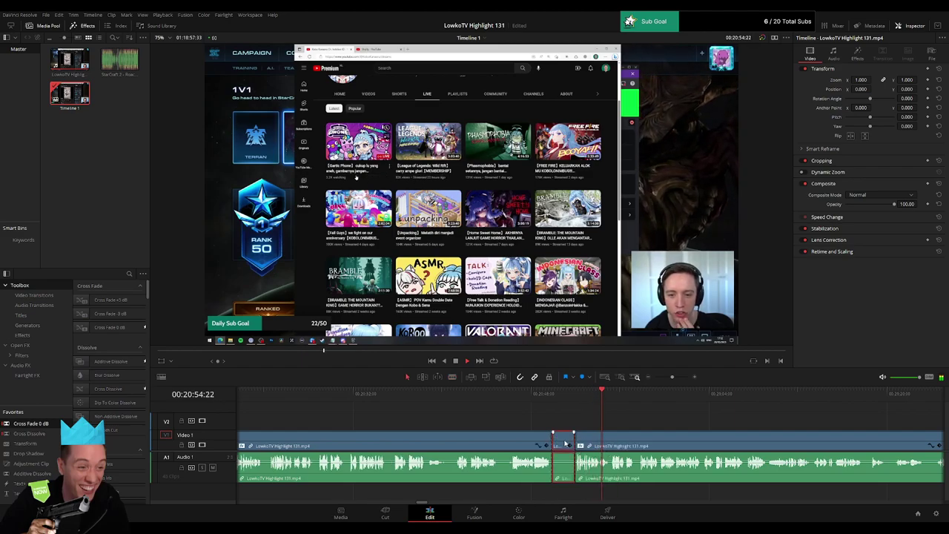
pyautogui.press('Delete')
# Step: Mark the finished clip before the 00:20:50 cut with the green clip color
pyautogui.scroll(-5, 553, 435)
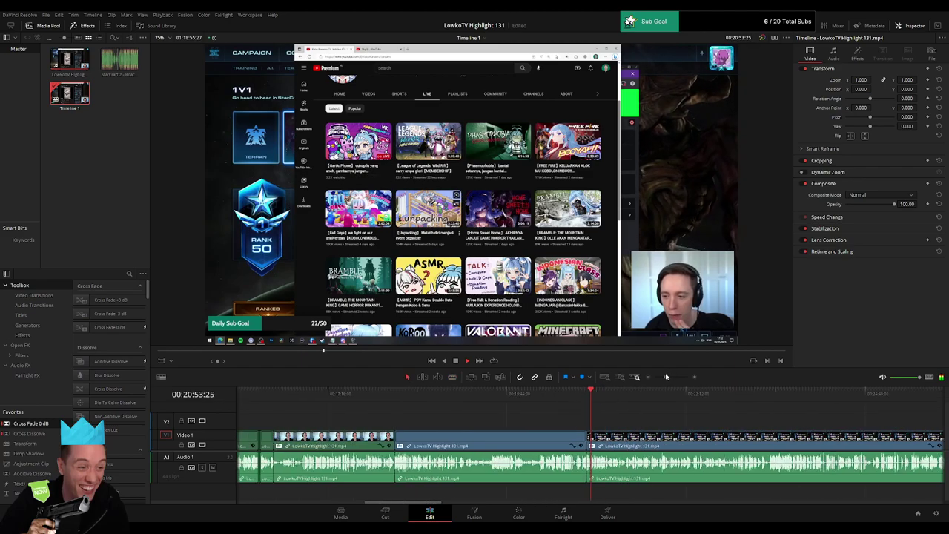
pyautogui.click(552, 435)
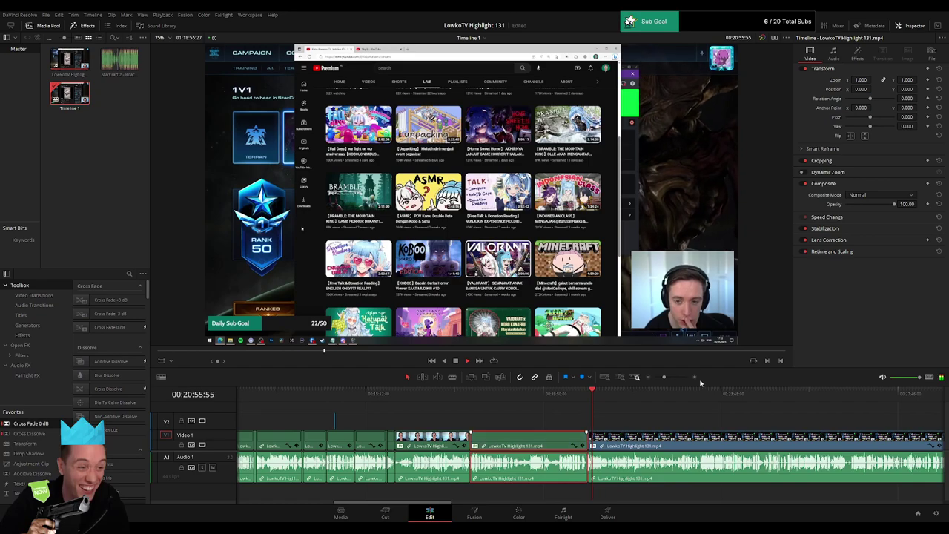
pyautogui.click(653, 426)
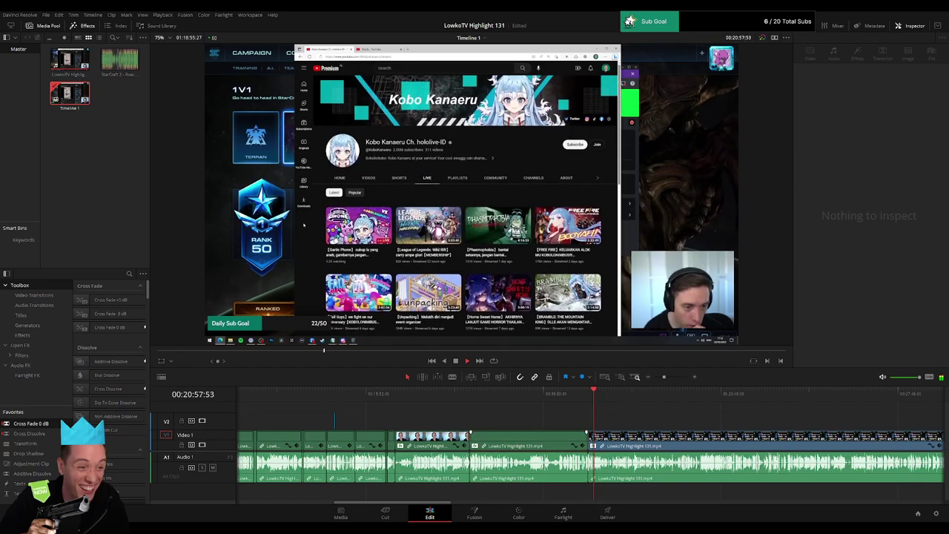
# Step: Play through the footage and cut out the short pause at about 00:21:47, closing the gap
pyautogui.moveTo(664, 377); pyautogui.dragTo(671, 378)
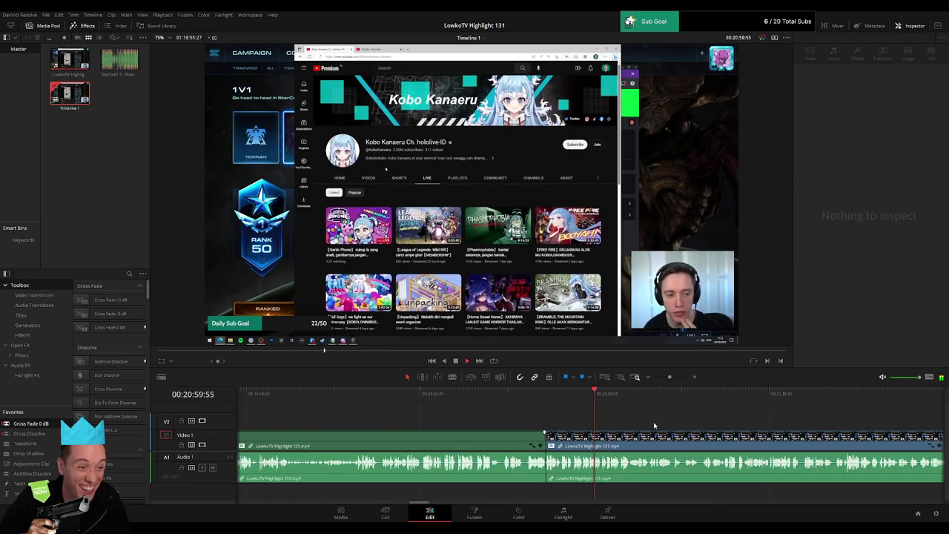
pyautogui.moveTo(654, 426); pyautogui.dragTo(410, 432)
pyautogui.moveTo(668, 377)
pyautogui.mouseDown()
pyautogui.moveTo(655, 377)
pyautogui.moveTo(673, 377)
pyautogui.mouseUp()
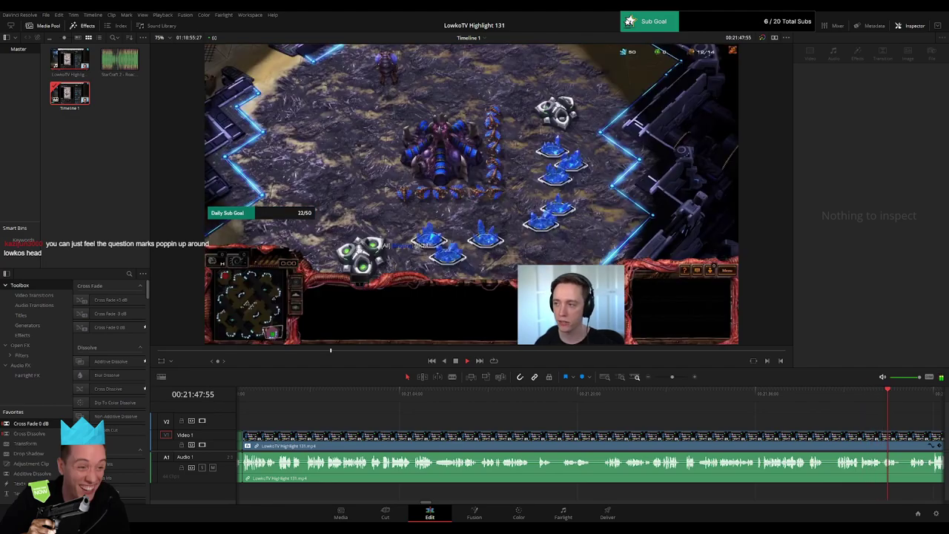
pyautogui.press('space')
pyautogui.click(840, 399)
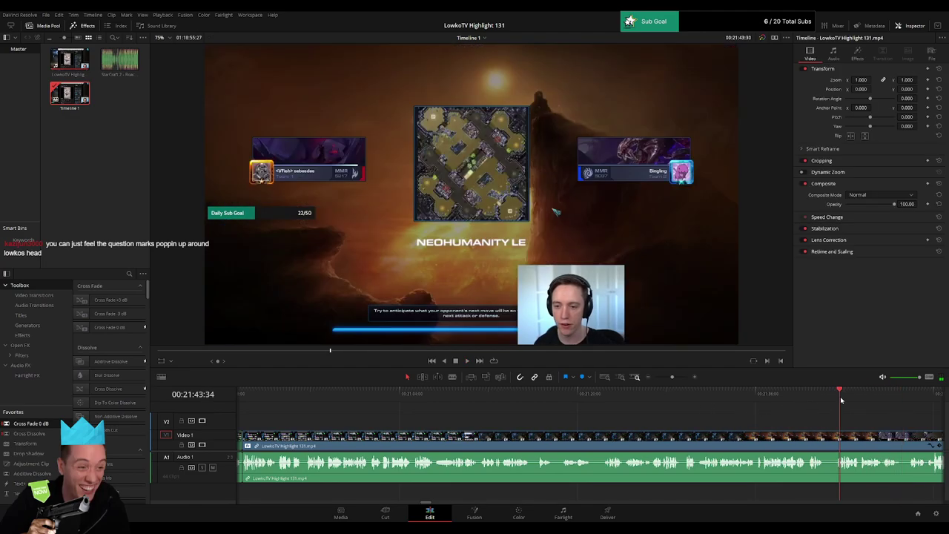
pyautogui.moveTo(673, 377); pyautogui.dragTo(677, 377)
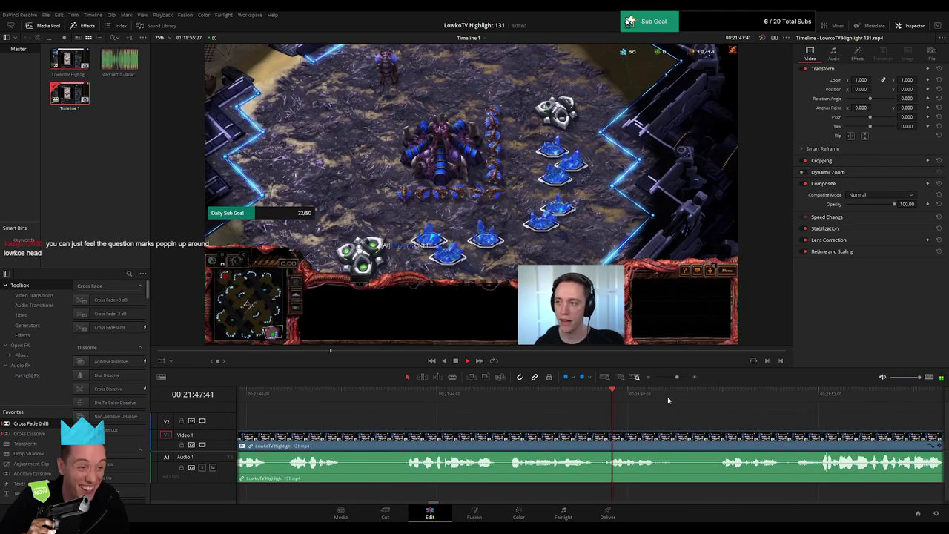
pyautogui.press('b')
pyautogui.click(597, 437)
pyautogui.click(610, 438)
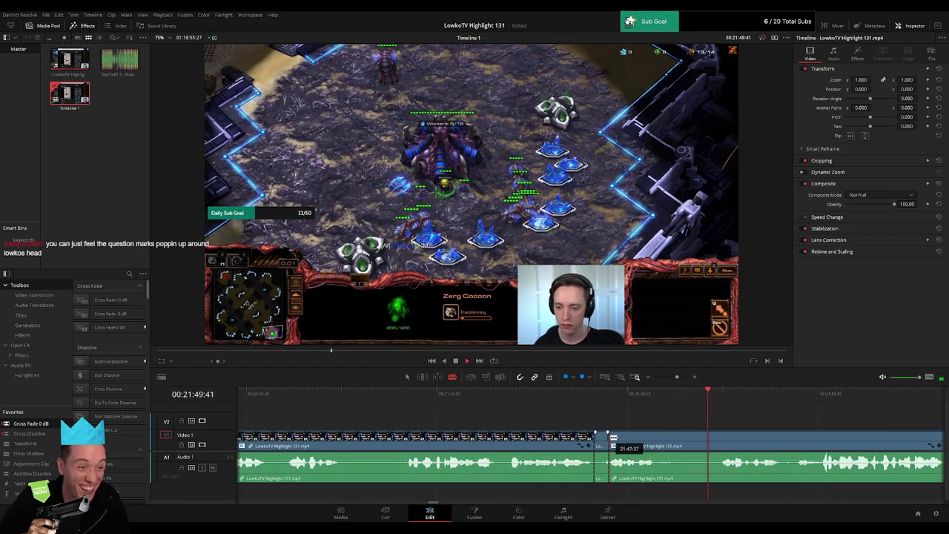
pyautogui.press('a')
pyautogui.click(601, 442)
pyautogui.press('Delete')
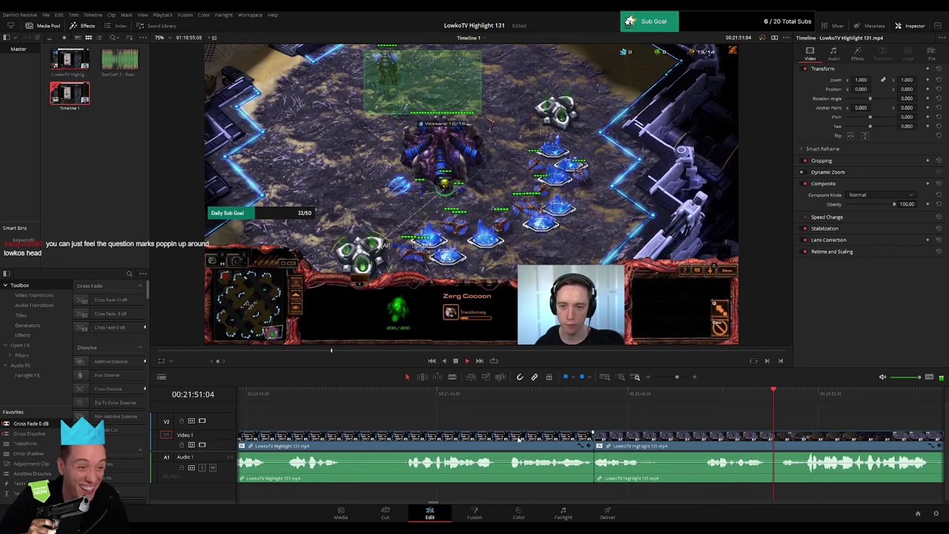
# Step: Color the finished clip before the 00:21:47 cut green and deselect it
pyautogui.scroll(-5, 628, 403)
pyautogui.click(562, 458)
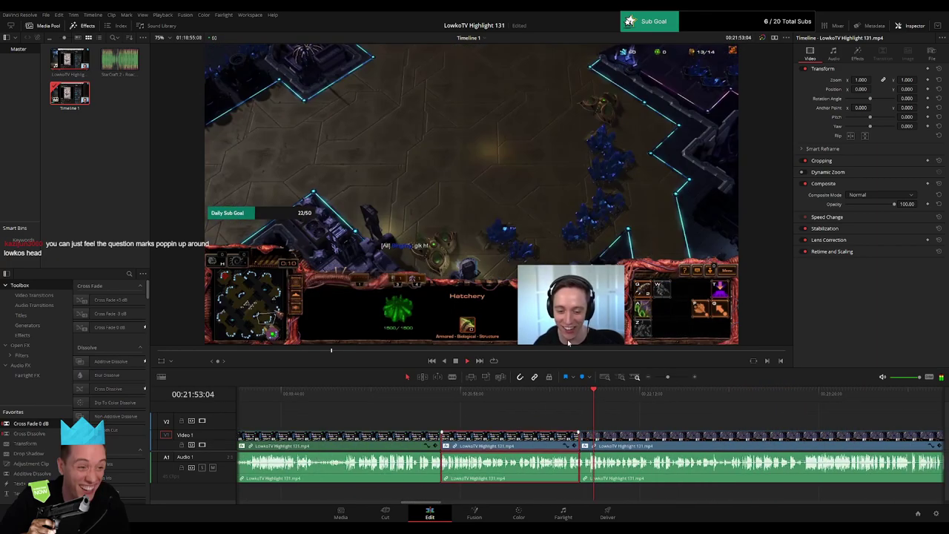
pyautogui.click(628, 427)
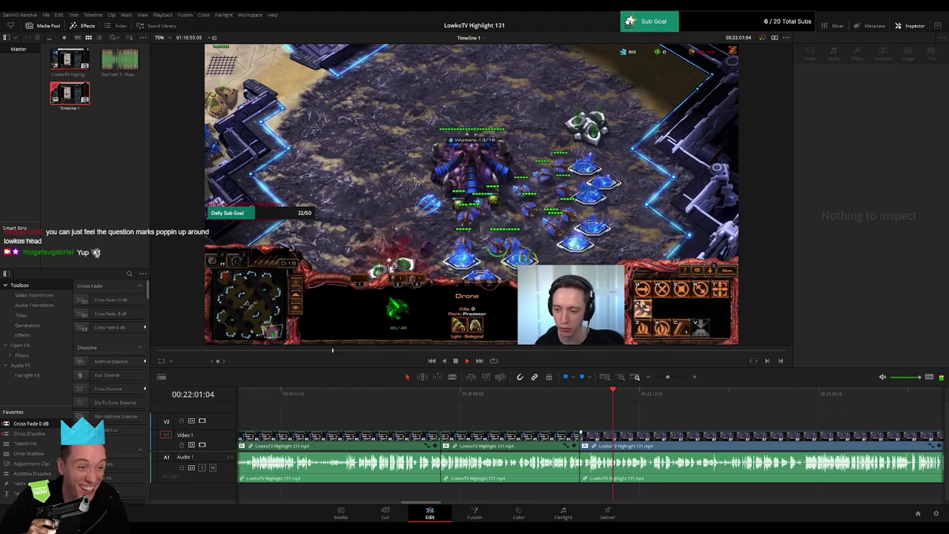
# Step: Review the footage from about 00:22:01 and cut out the quiet piece at about 00:22:22, closing the gap
pyautogui.moveTo(669, 377); pyautogui.dragTo(675, 377)
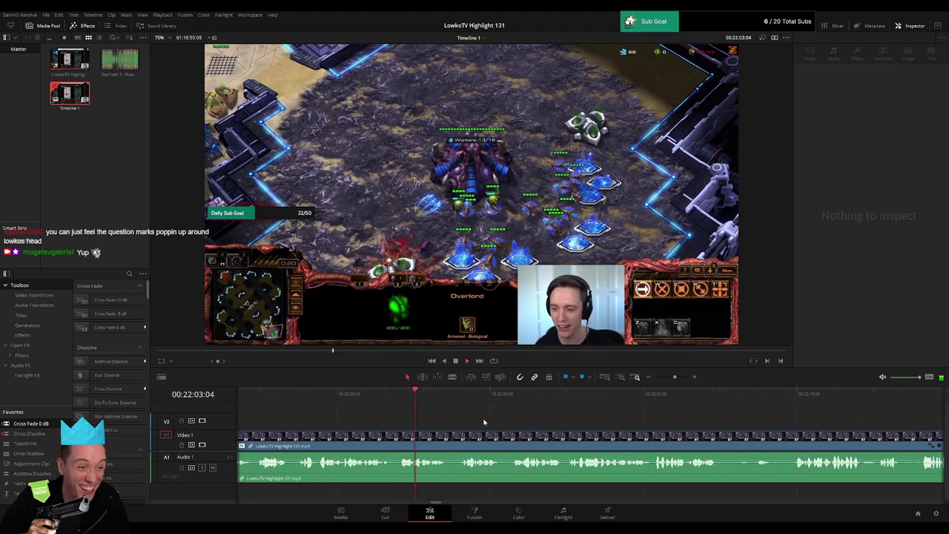
pyautogui.hscroll(2, 454, 423)
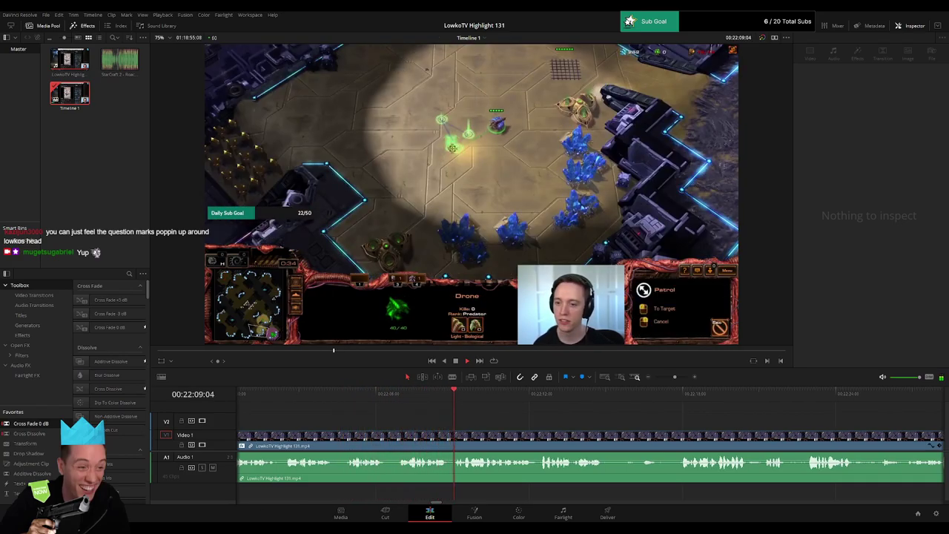
pyautogui.hscroll(4, 428, 408)
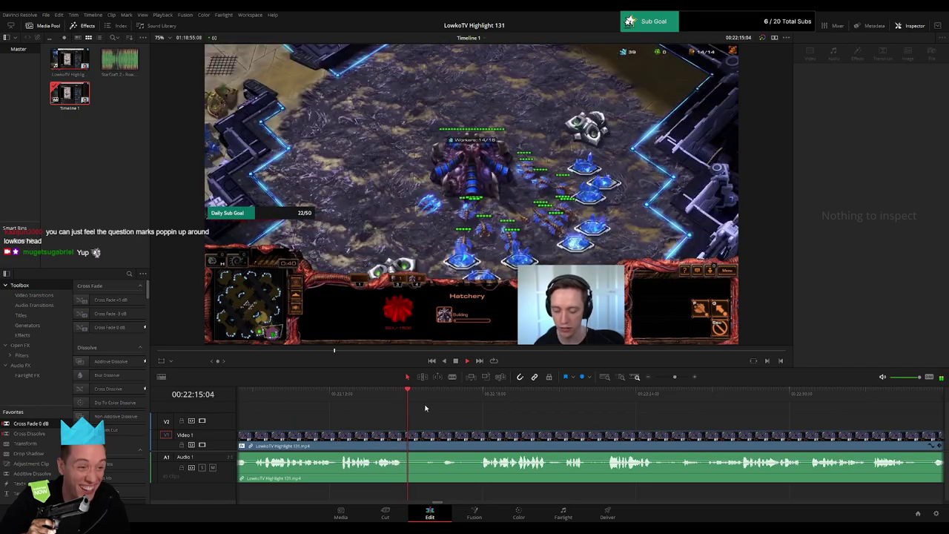
pyautogui.click(440, 402)
pyautogui.click(412, 400)
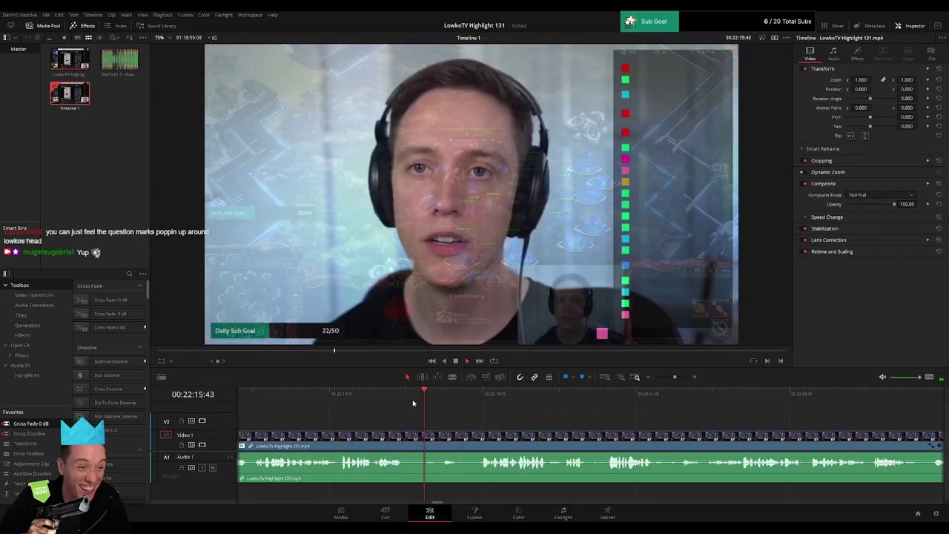
pyautogui.click(482, 401)
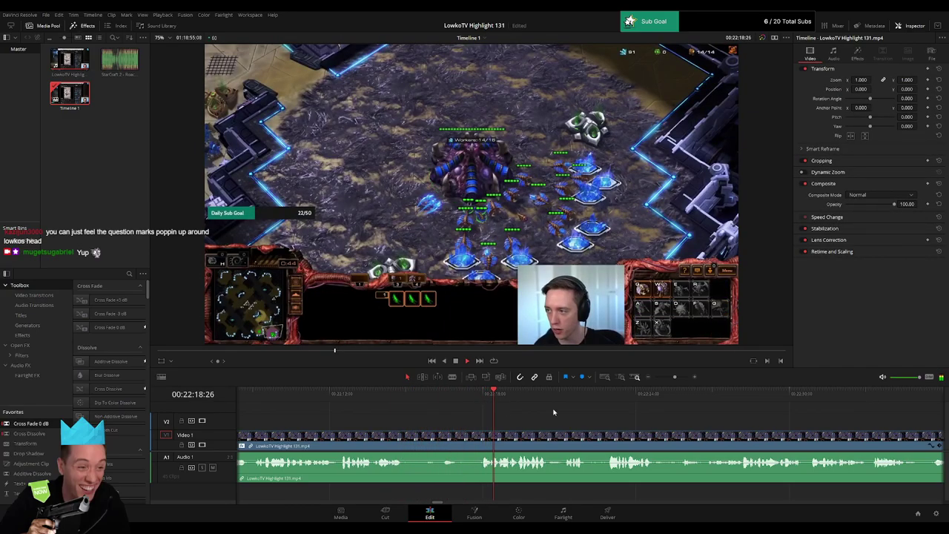
pyautogui.moveTo(579, 415); pyautogui.dragTo(417, 414)
pyautogui.hscroll(1, 412, 413)
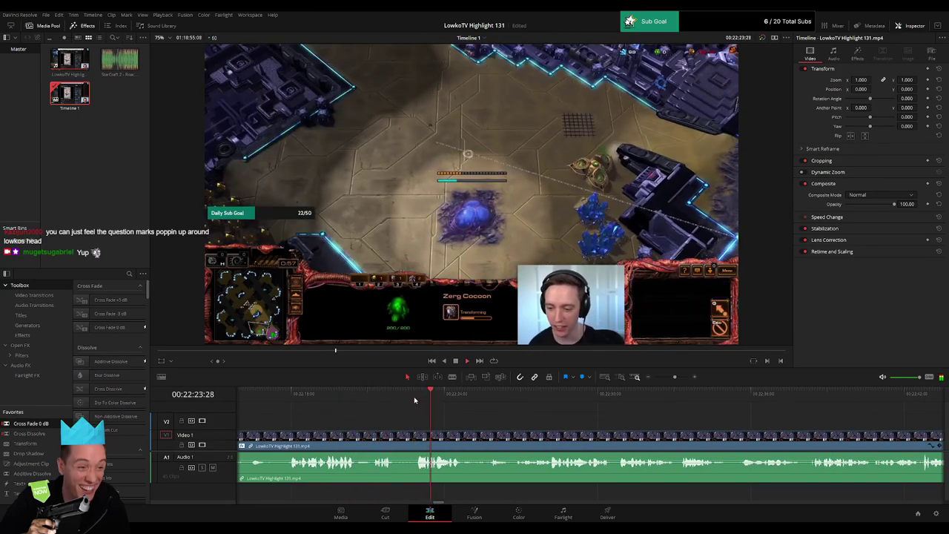
pyautogui.press('b')
pyautogui.click(393, 434)
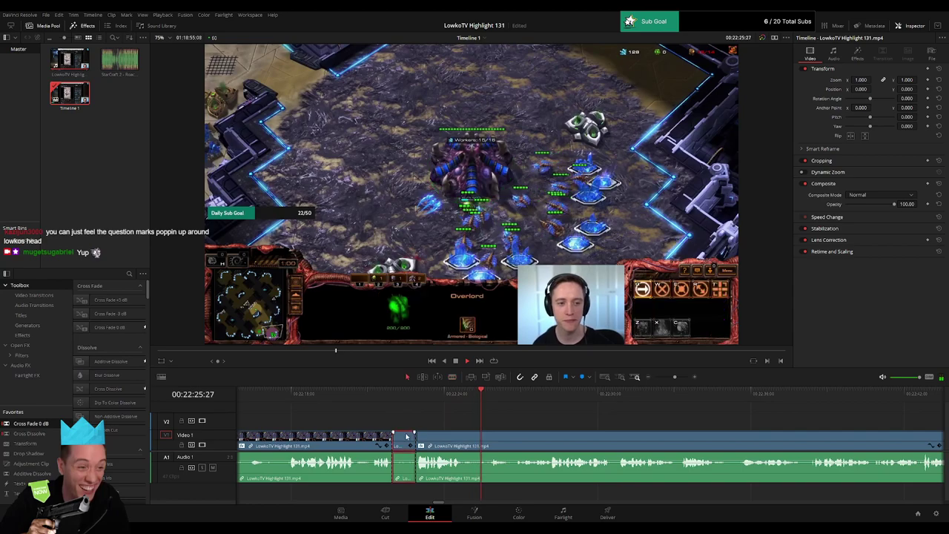
pyautogui.press('a')
pyautogui.click(342, 438)
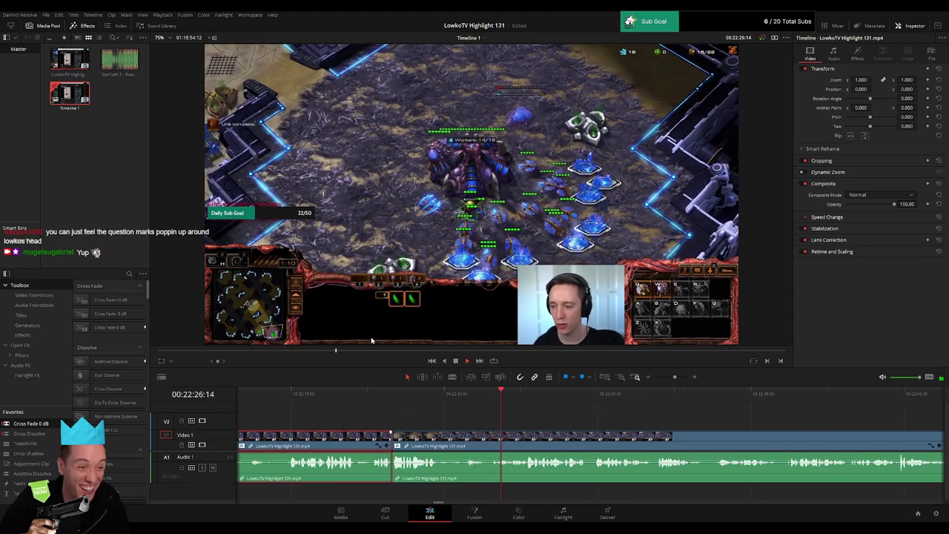
pyautogui.press('Delete')
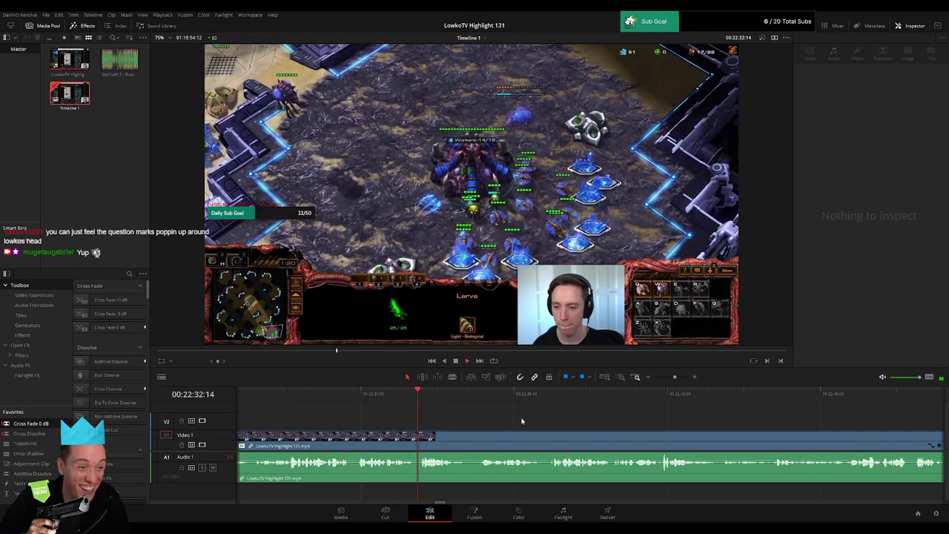
# Step: Split the clip around the pause at about 00:22:37 and ripple-delete that piece
pyautogui.moveTo(524, 420); pyautogui.dragTo(413, 418)
pyautogui.click(372, 398)
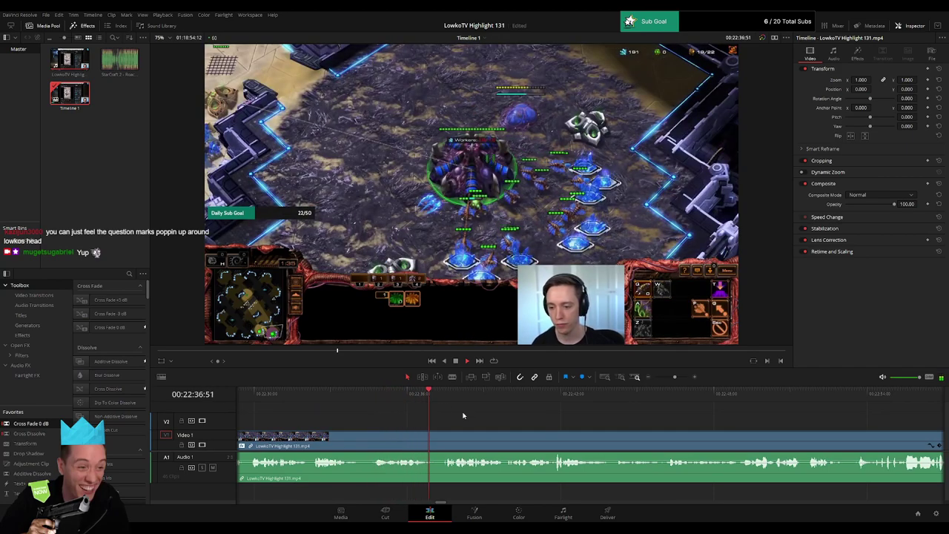
pyautogui.press('b')
pyautogui.click(428, 437)
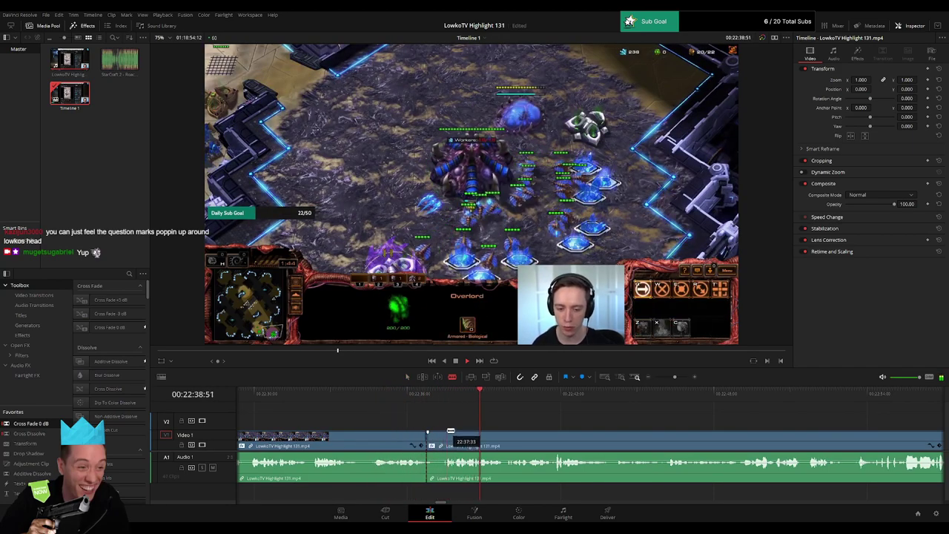
pyautogui.click(446, 430)
pyautogui.press('a')
pyautogui.click(438, 435)
pyautogui.press('Delete')
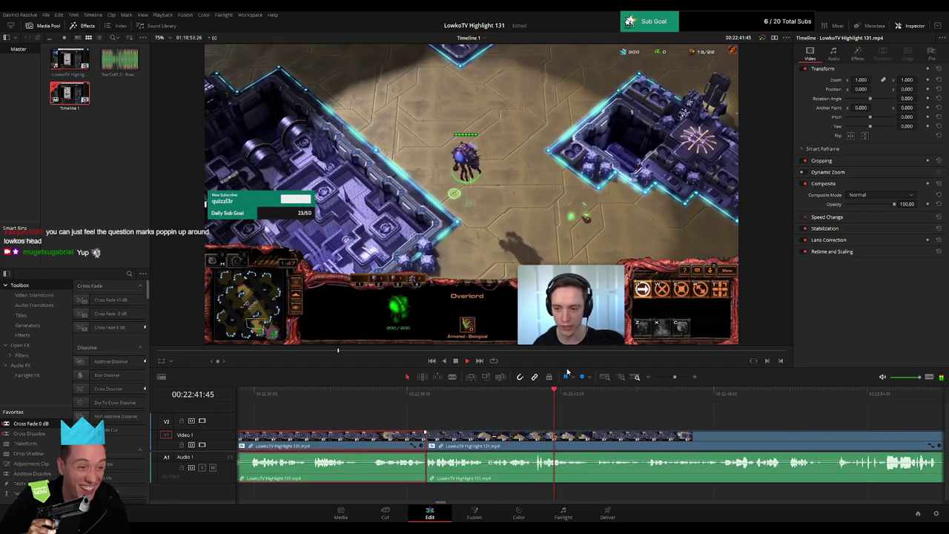
# Step: Cut out the half-second piece at about 00:22:58, closing the gap, and color the clip before it green
pyautogui.click(624, 424)
pyautogui.moveTo(661, 421); pyautogui.dragTo(443, 416)
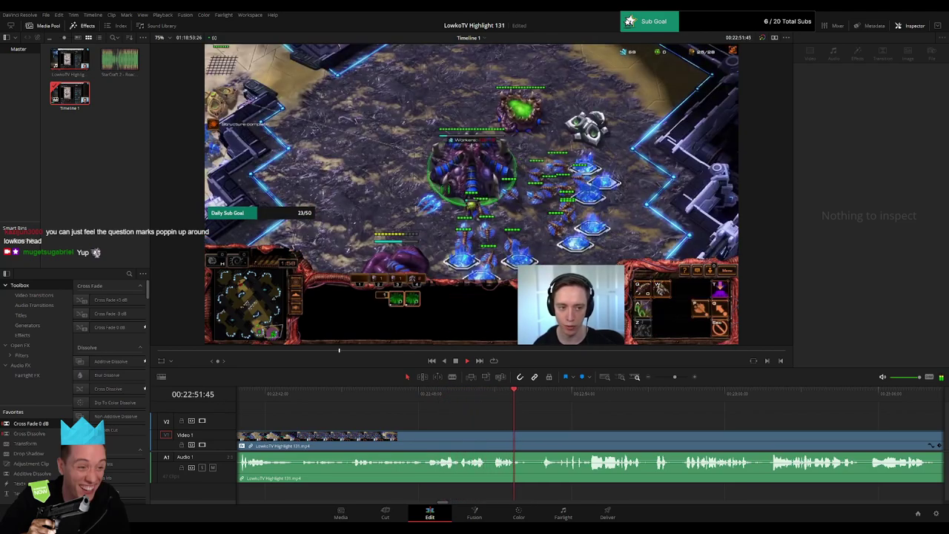
pyautogui.moveTo(626, 413); pyautogui.dragTo(377, 408)
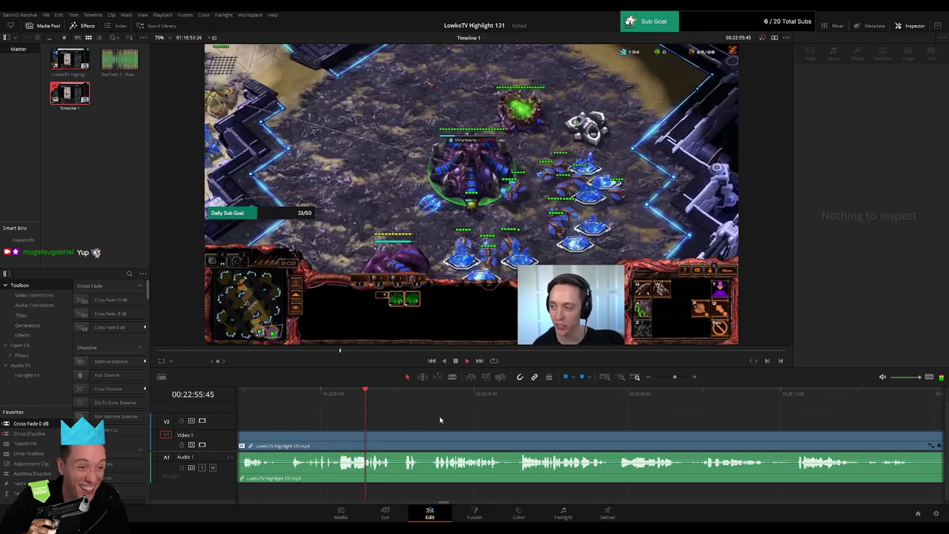
pyautogui.moveTo(440, 421); pyautogui.dragTo(363, 411)
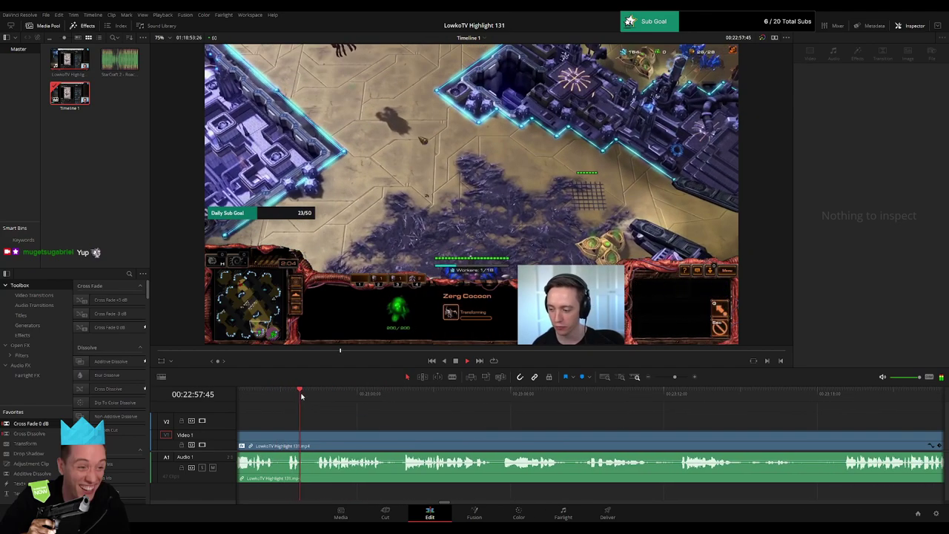
pyautogui.click(321, 398)
pyautogui.click(305, 439)
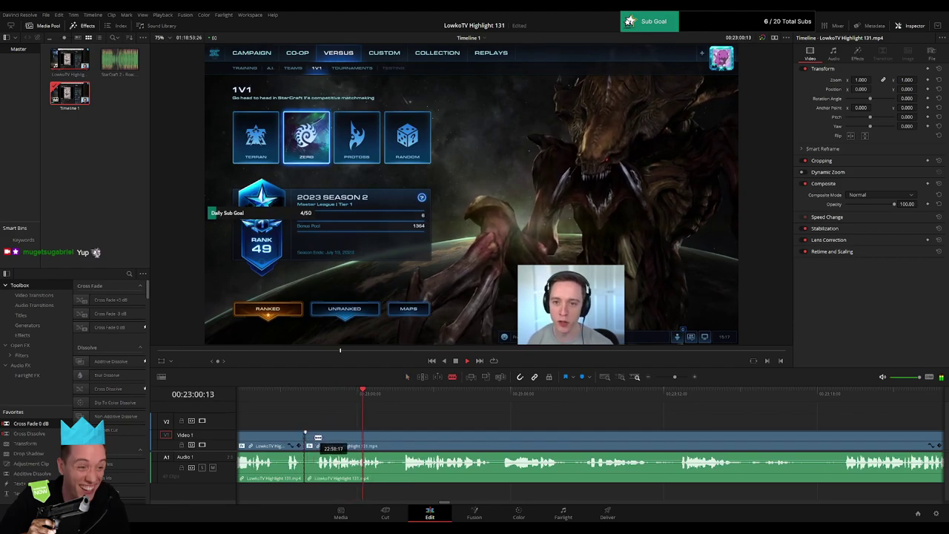
pyautogui.click(316, 438)
pyautogui.click(310, 442)
pyautogui.press('BackSpace')
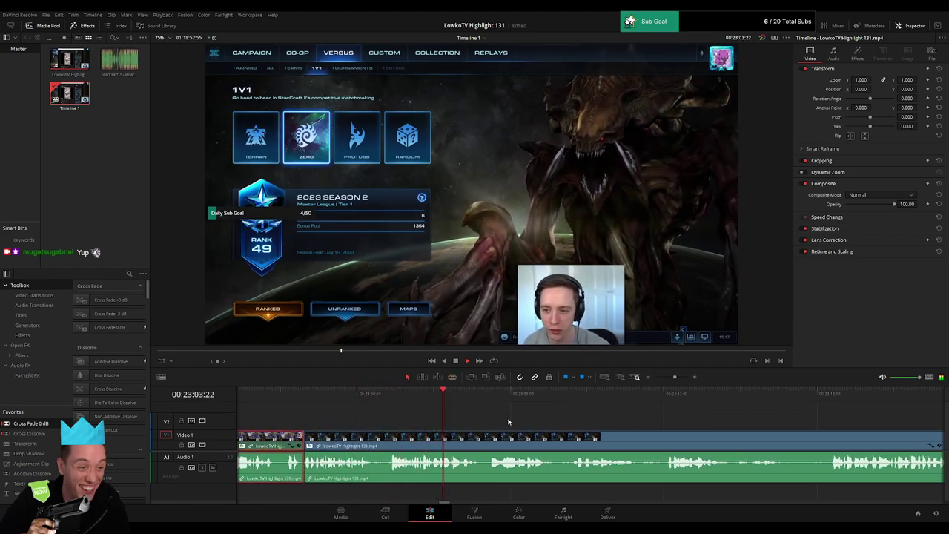
# Step: Review the footage from about 00:23:03 and split the clip at the start of the pause, about 00:23:14
pyautogui.click(499, 398)
pyautogui.click(554, 396)
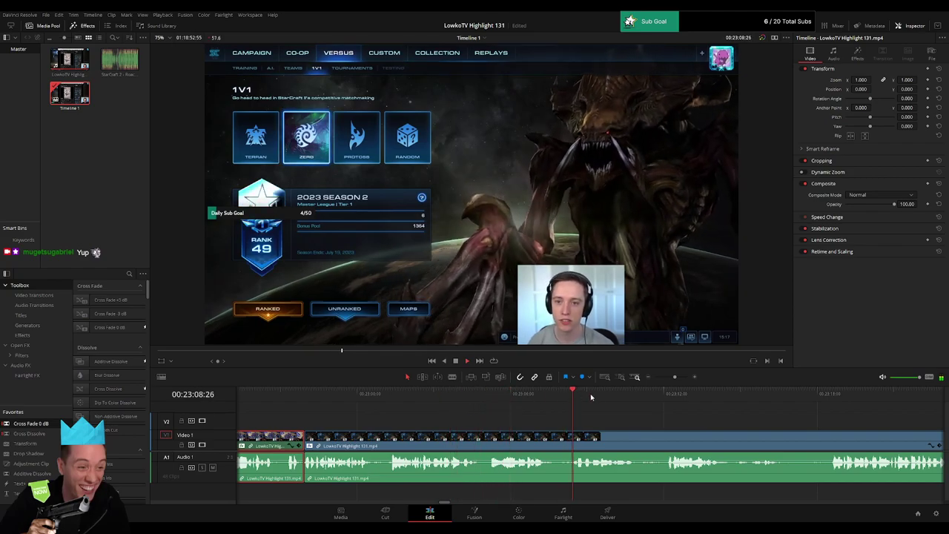
pyautogui.moveTo(638, 398); pyautogui.dragTo(672, 399)
pyautogui.hscroll(4, 672, 399)
pyautogui.moveTo(423, 399); pyautogui.dragTo(440, 399)
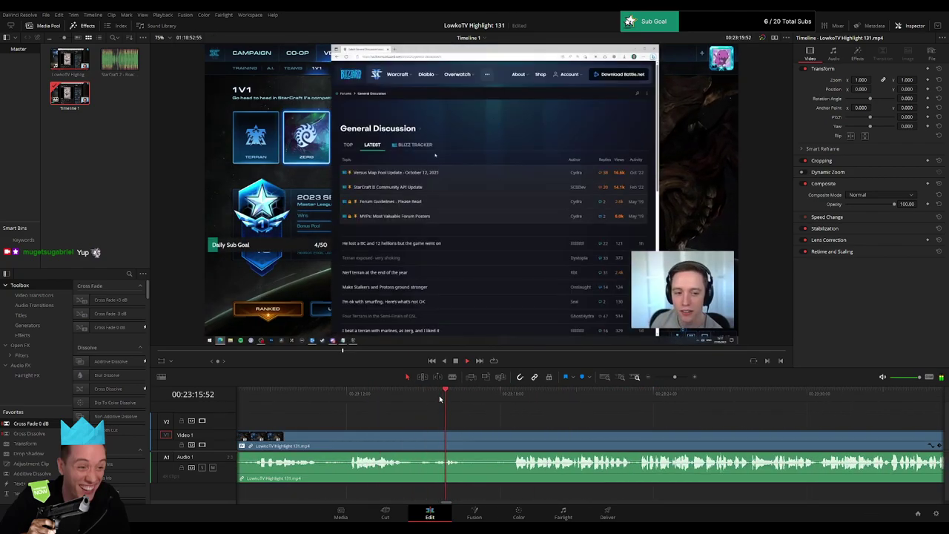
pyautogui.click(517, 397)
pyautogui.click(416, 396)
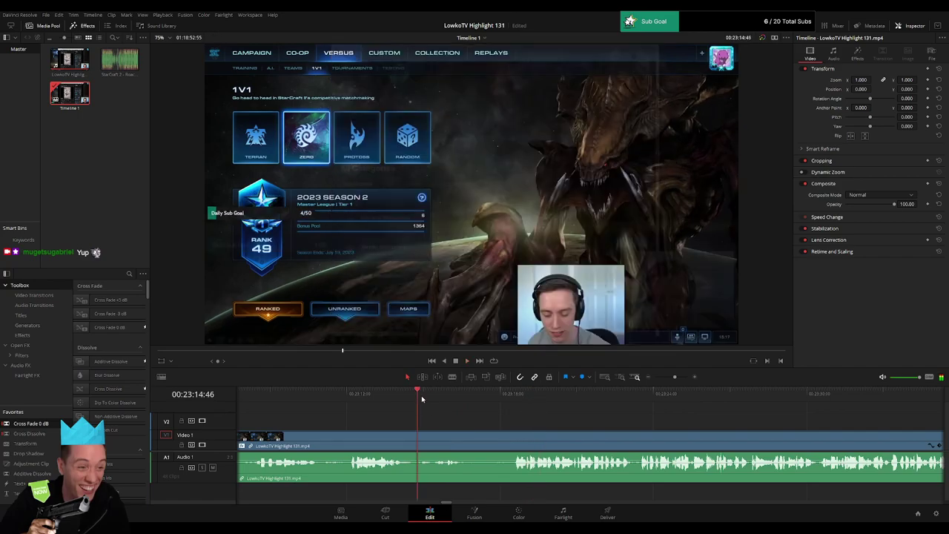
pyautogui.press('b')
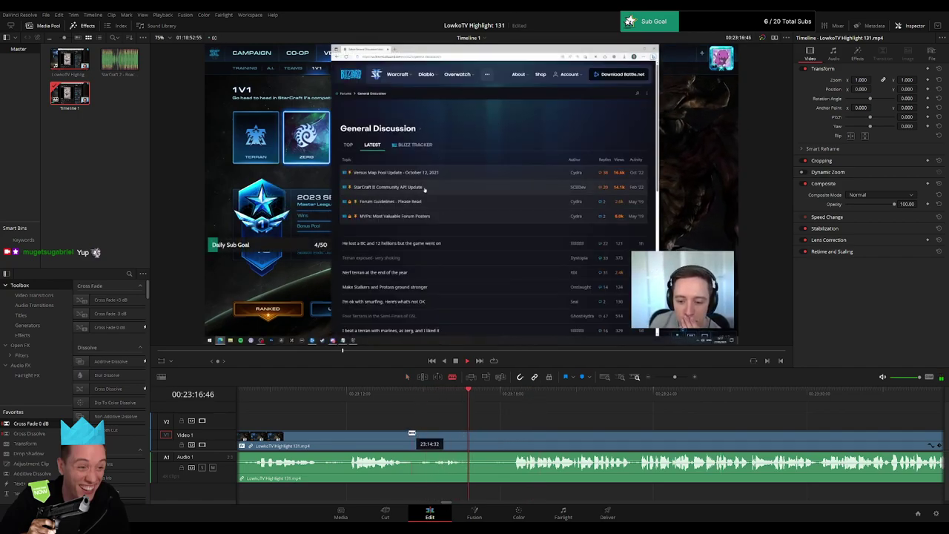
pyautogui.click(406, 437)
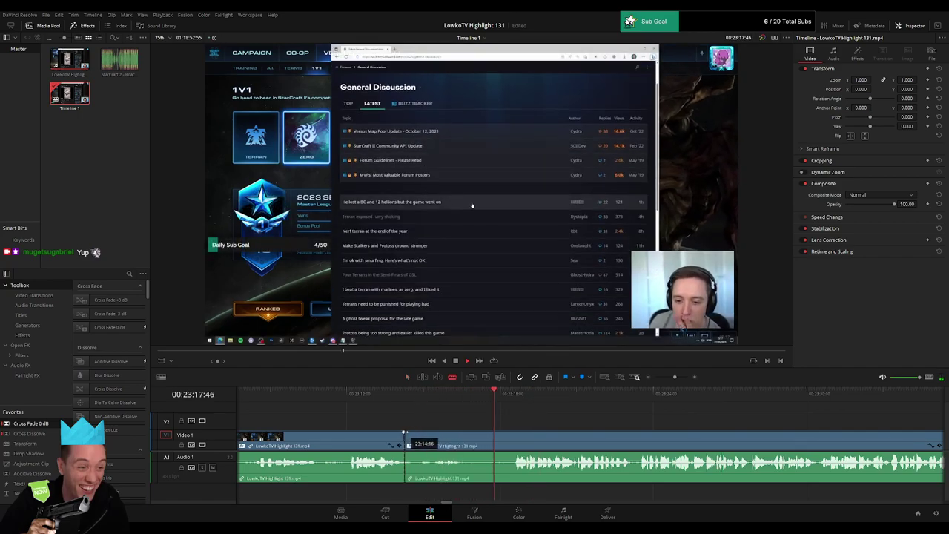
# Step: Split the clip at the end of the pause, ripple-delete the roughly four-second piece, and color the clip before the cut green
pyautogui.click(516, 433)
pyautogui.press('a')
pyautogui.click(479, 438)
pyautogui.press('BackSpace')
pyautogui.click(479, 438)
pyautogui.press('BackSpace')
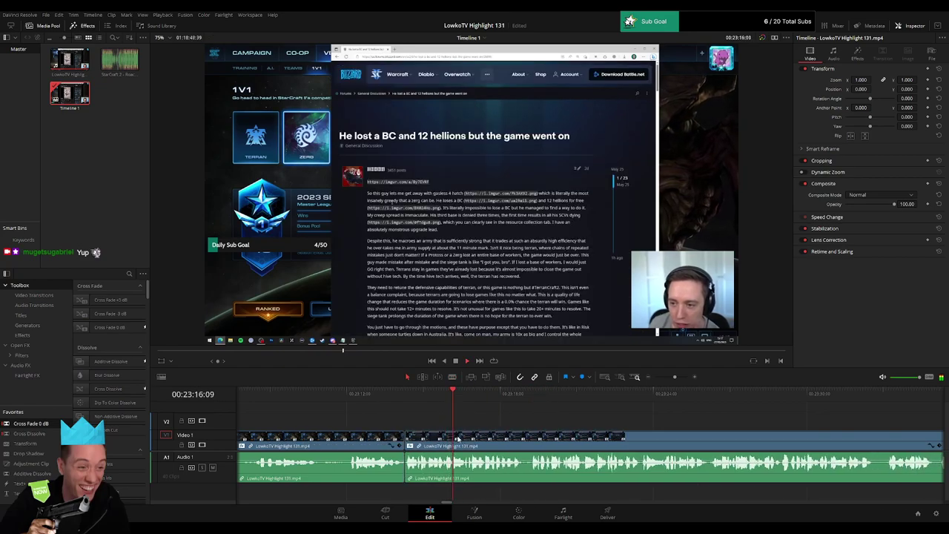
pyautogui.click(400, 473)
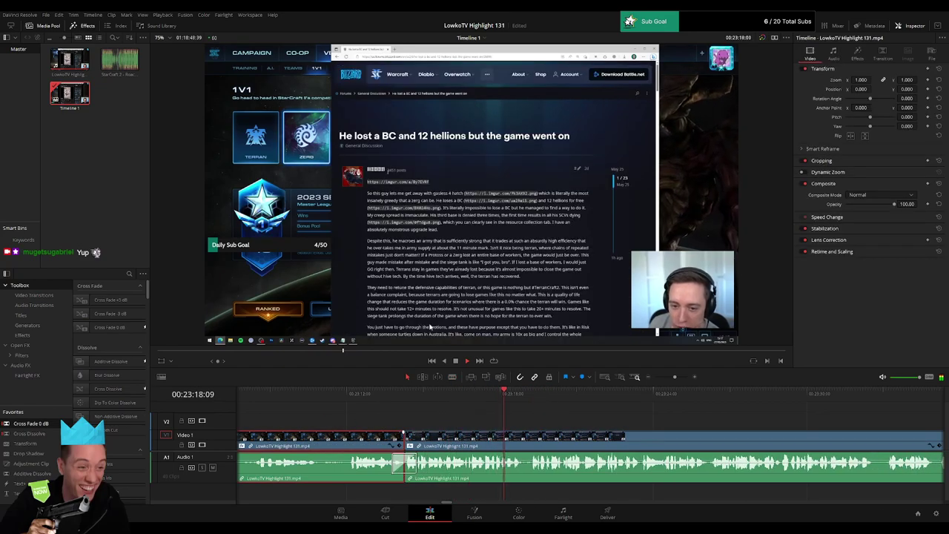
# Step: Skim the footage from about 00:23:28 to the scene transition at about 00:30:47, checking for pauses
pyautogui.moveTo(753, 395); pyautogui.dragTo(773, 394)
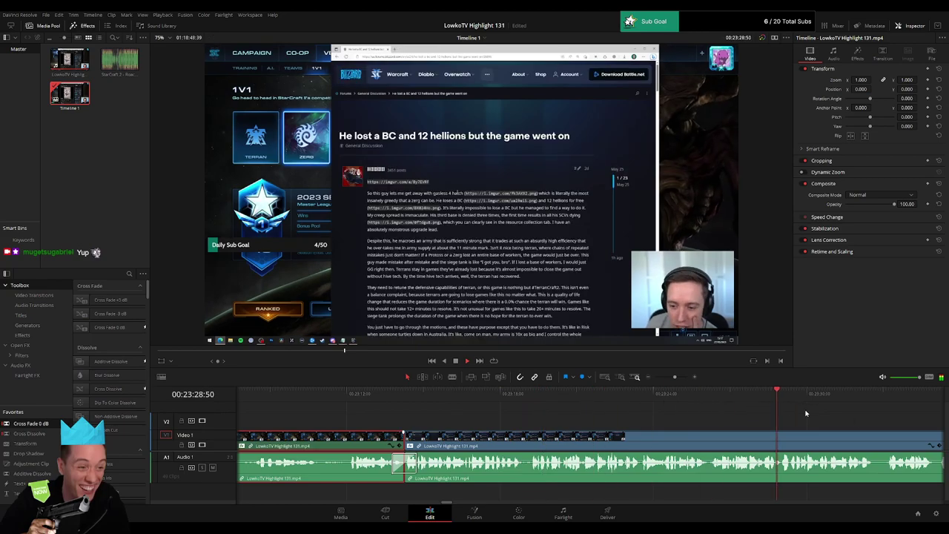
pyautogui.moveTo(830, 413); pyautogui.dragTo(501, 394)
pyautogui.click(642, 414)
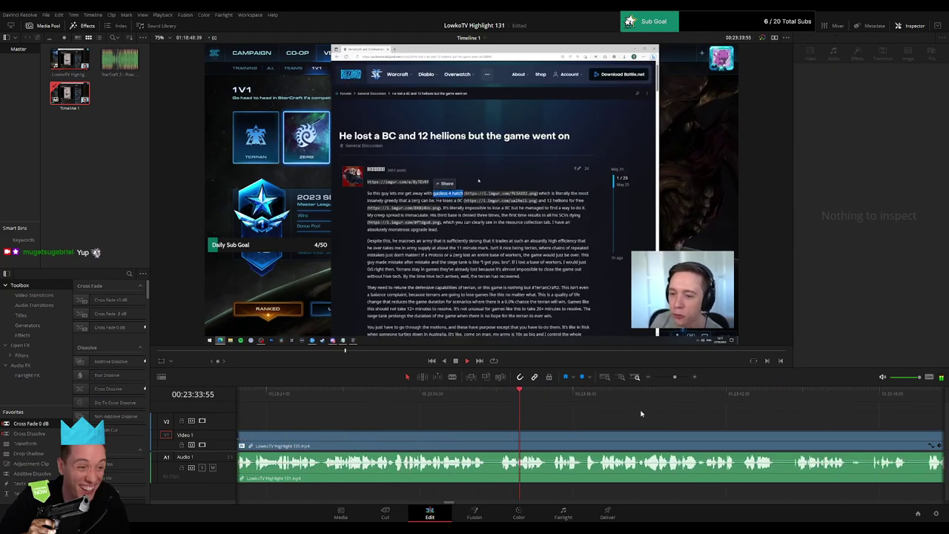
pyautogui.moveTo(674, 378)
pyautogui.mouseDown()
pyautogui.moveTo(655, 380)
pyautogui.moveTo(667, 381)
pyautogui.mouseUp()
pyautogui.moveTo(604, 398); pyautogui.dragTo(576, 400)
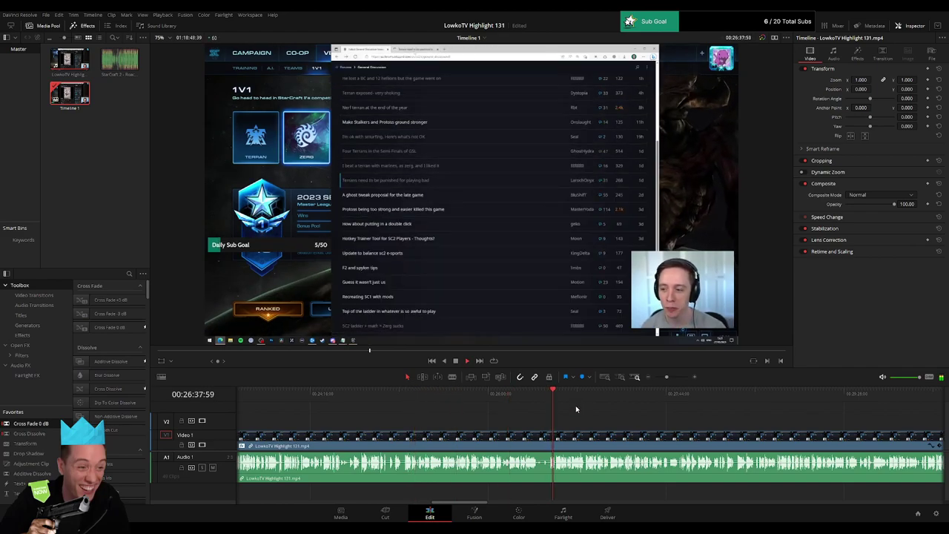
pyautogui.click(640, 399)
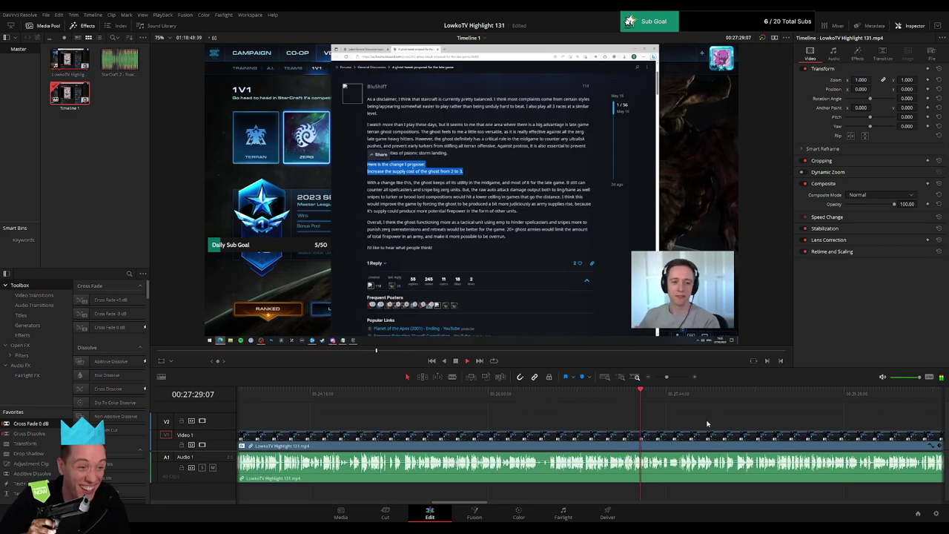
pyautogui.moveTo(707, 424); pyautogui.dragTo(673, 380)
pyautogui.press('space')
pyautogui.moveTo(619, 428); pyautogui.dragTo(435, 397)
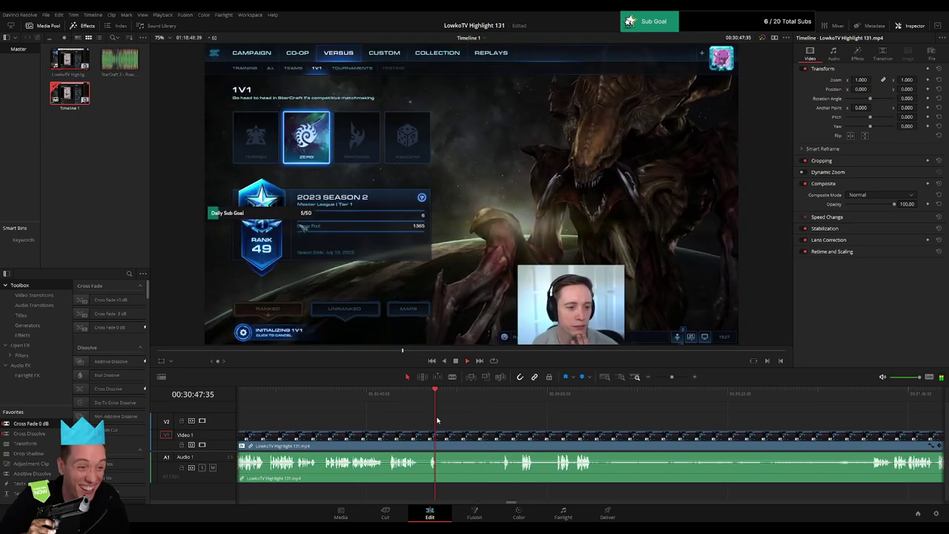
# Step: Cut out the roughly one-second piece at about 00:30:47, closing the gap, color the clip before it green and deselect it
pyautogui.press('b')
pyautogui.click(439, 445)
pyautogui.press('a')
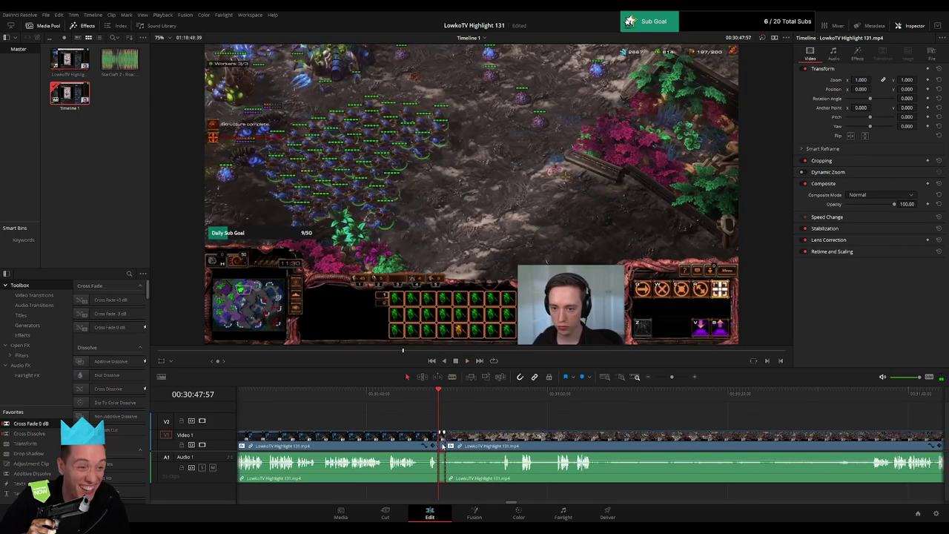
pyautogui.press('space')
pyautogui.click(398, 445)
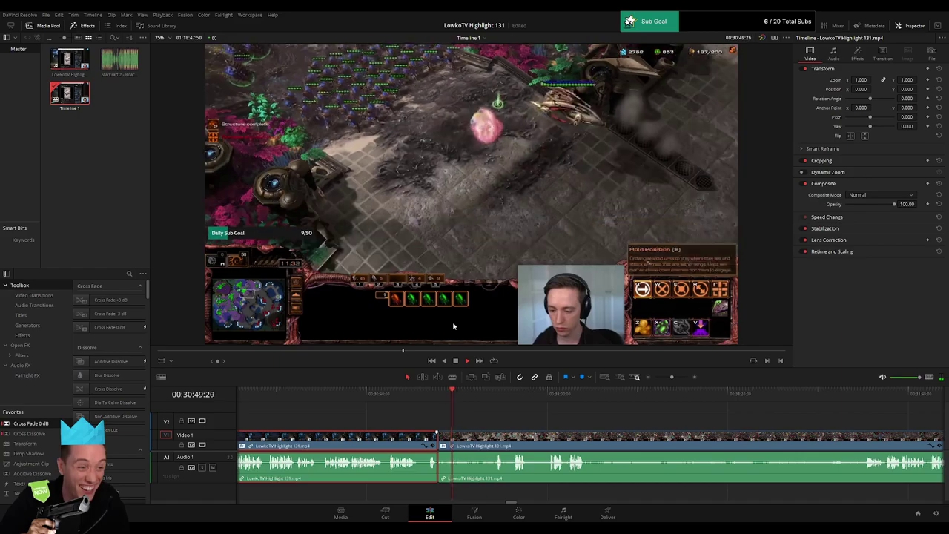
pyautogui.click(544, 422)
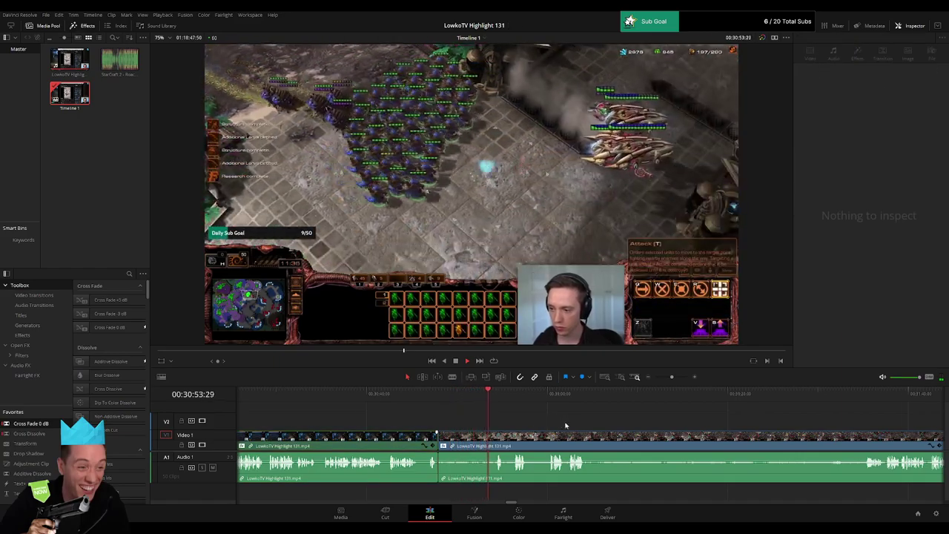
# Step: Review the game footage from about 00:30:53 to 00:33:02, checking the spoken sections and transitions
pyautogui.moveTo(568, 424); pyautogui.dragTo(446, 417)
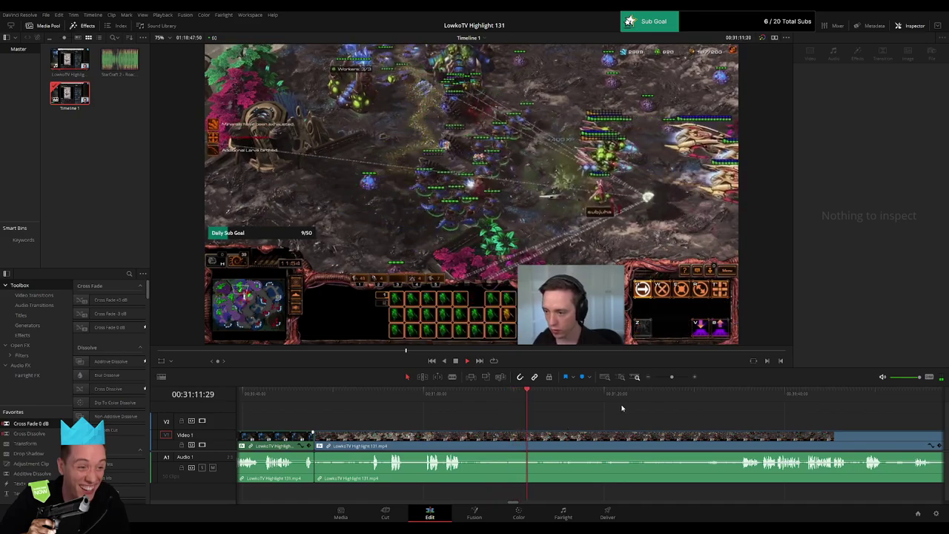
pyautogui.moveTo(672, 377)
pyautogui.mouseDown()
pyautogui.moveTo(656, 377)
pyautogui.moveTo(669, 376)
pyautogui.mouseUp()
pyautogui.moveTo(609, 397); pyautogui.dragTo(442, 420)
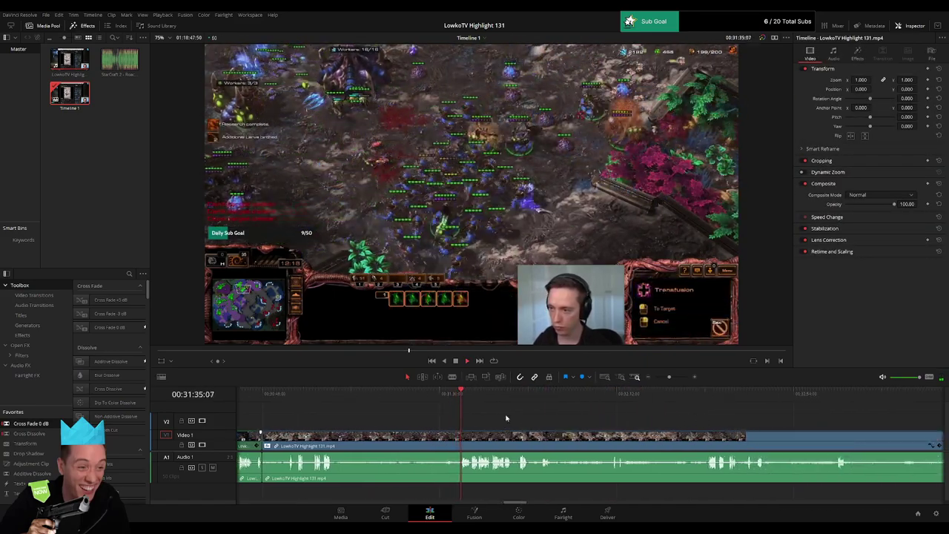
pyautogui.moveTo(669, 377)
pyautogui.mouseDown()
pyautogui.moveTo(656, 378)
pyautogui.moveTo(670, 378)
pyautogui.mouseUp()
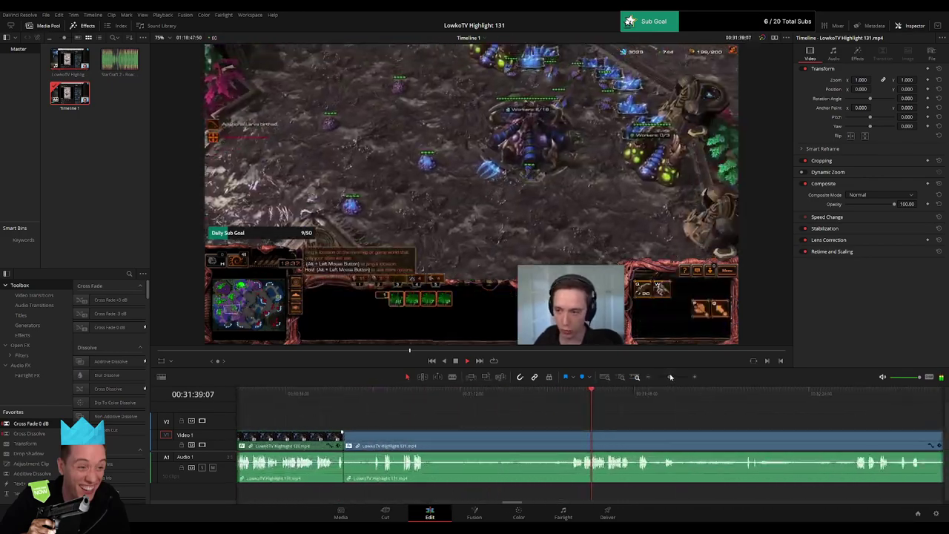
pyautogui.moveTo(676, 421); pyautogui.dragTo(446, 420)
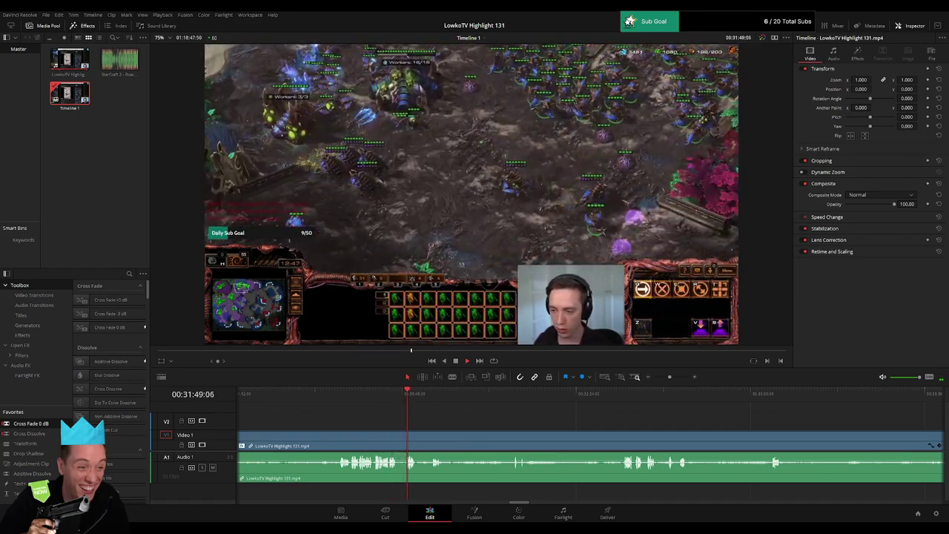
pyautogui.click(427, 398)
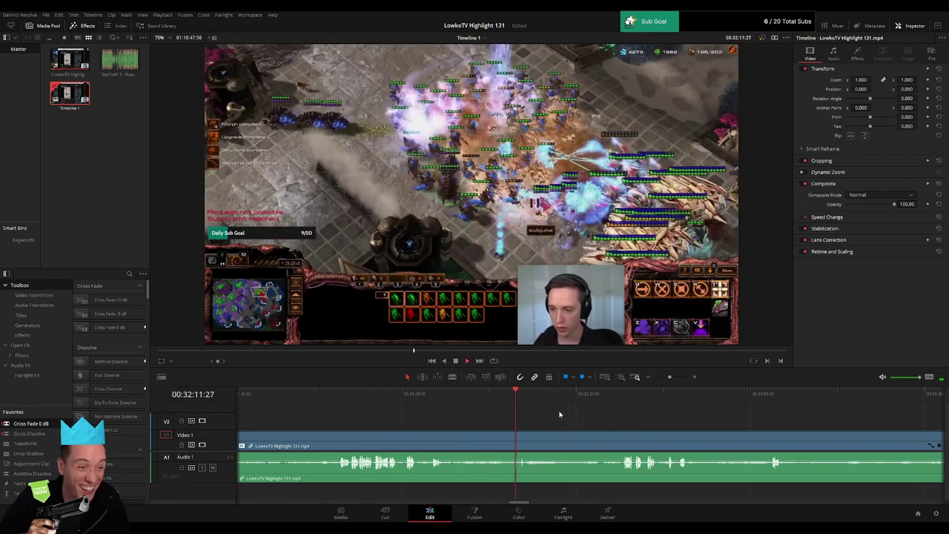
pyautogui.hscroll(3, 556, 415)
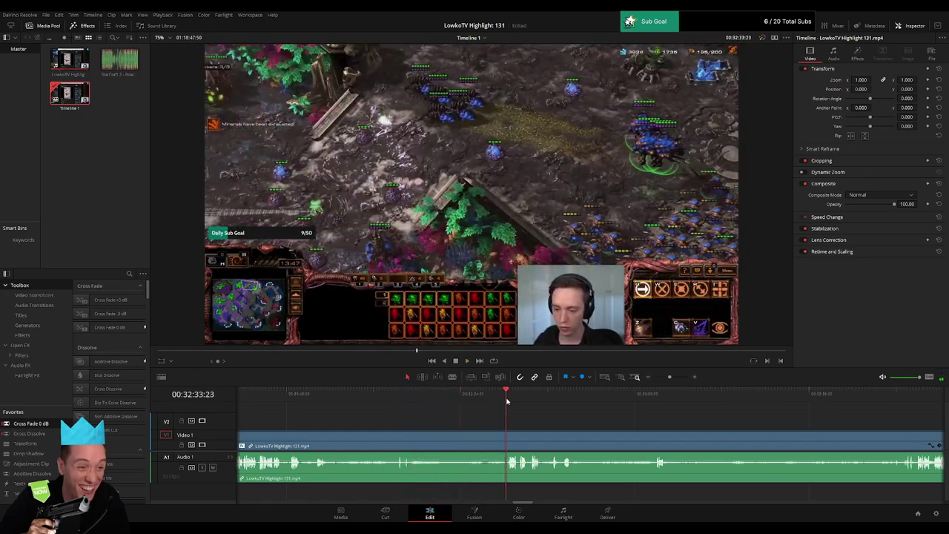
pyautogui.hscroll(2, 558, 422)
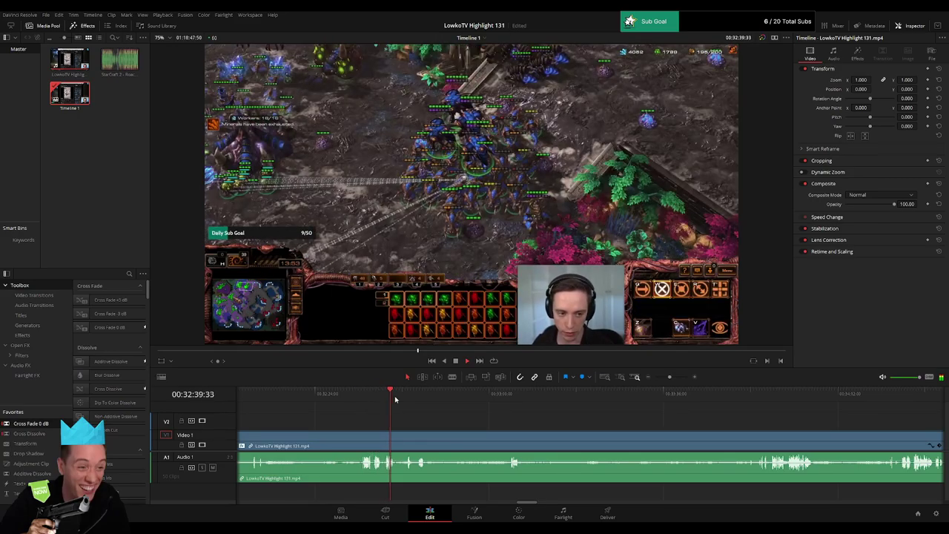
pyautogui.hscroll(1, 406, 404)
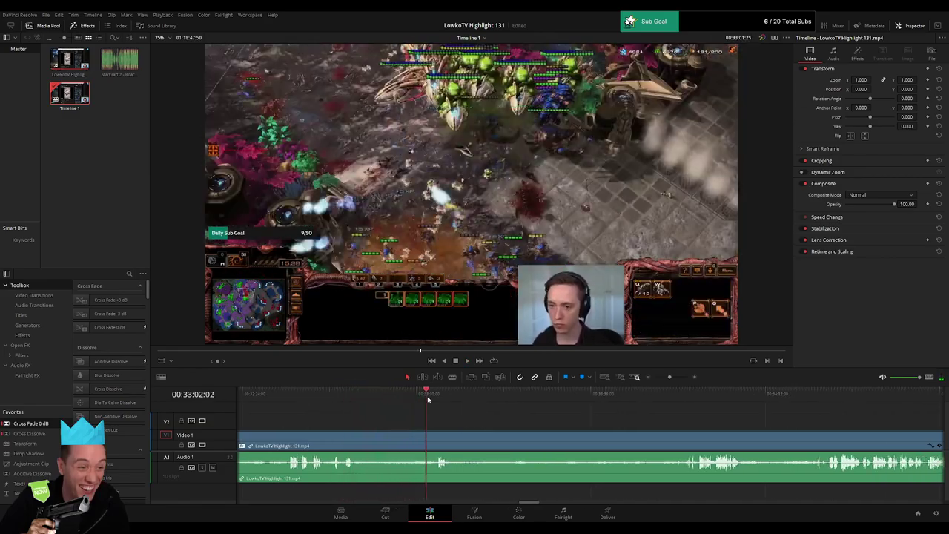
# Step: Review the footage from about 00:33:02 through the end of the match to the transition at about 00:34:44
pyautogui.moveTo(524, 425); pyautogui.dragTo(417, 419)
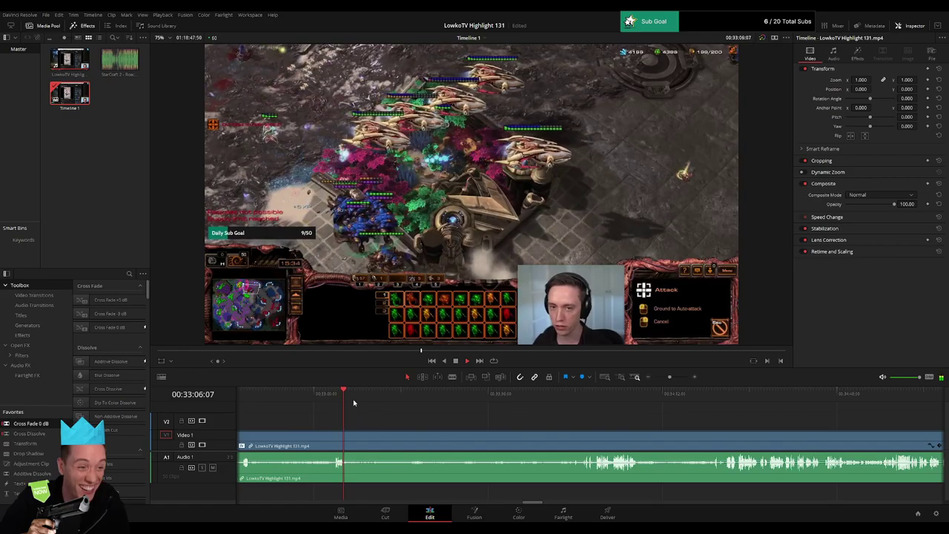
pyautogui.moveTo(507, 402); pyautogui.dragTo(560, 405)
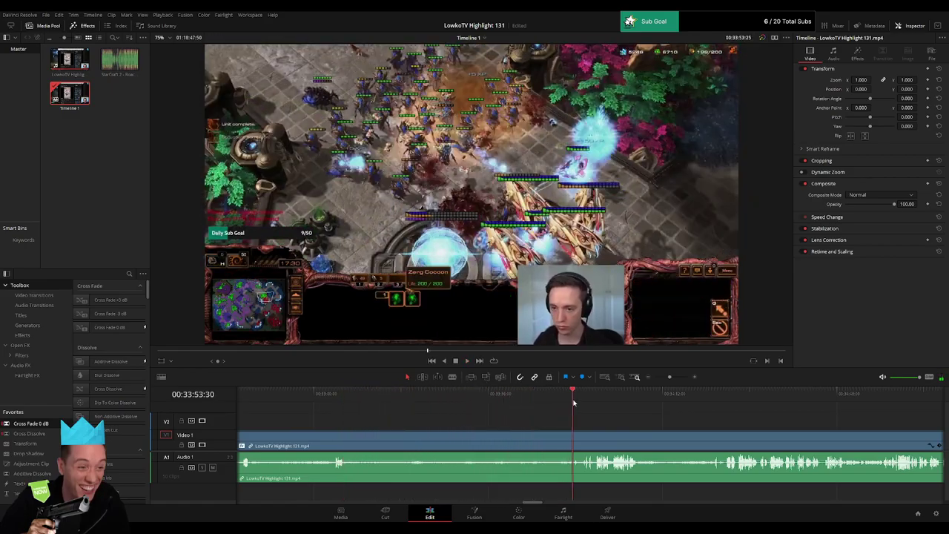
pyautogui.moveTo(615, 425); pyautogui.dragTo(494, 424)
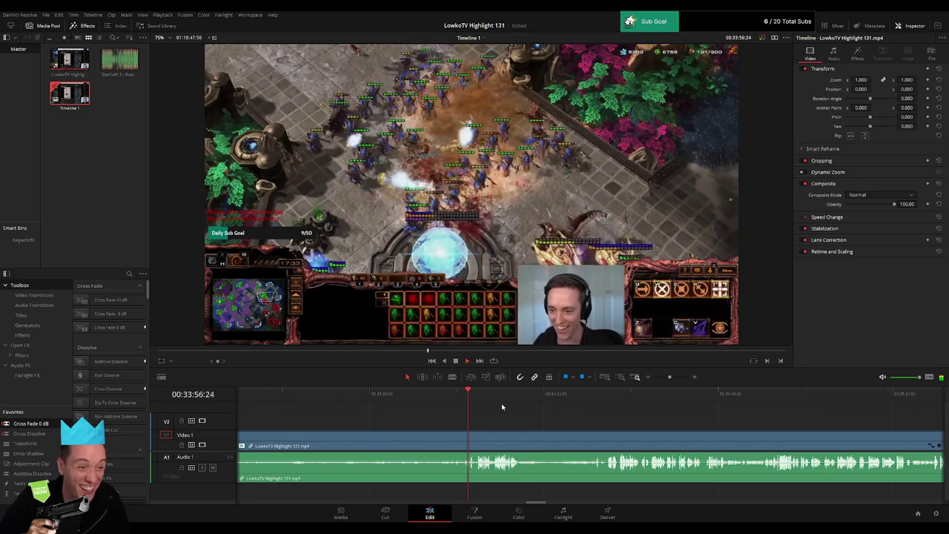
pyautogui.hscroll(1, 482, 418)
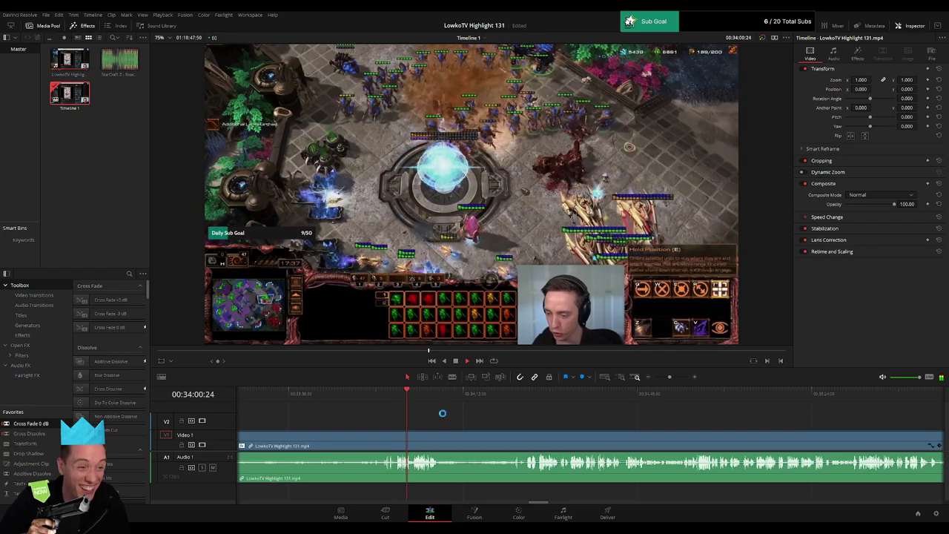
pyautogui.moveTo(670, 377)
pyautogui.mouseDown()
pyautogui.moveTo(656, 379)
pyautogui.moveTo(672, 378)
pyautogui.mouseUp()
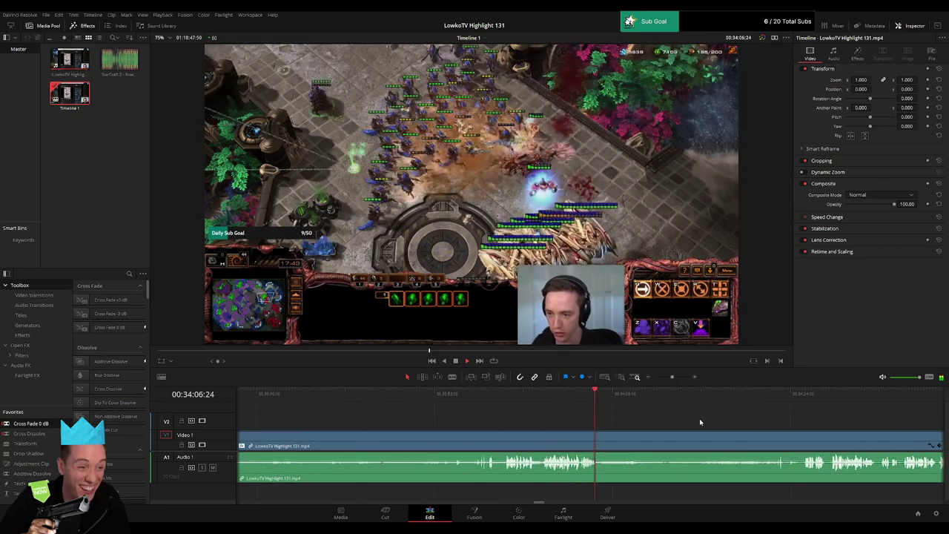
pyautogui.hscroll(3, 630, 417)
pyautogui.moveTo(451, 407); pyautogui.dragTo(594, 405)
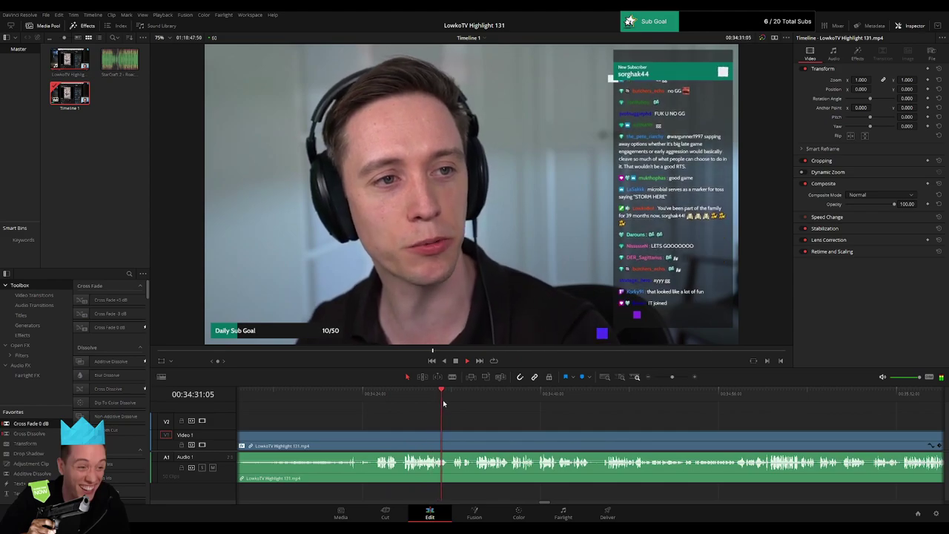
pyautogui.moveTo(459, 398); pyautogui.dragTo(480, 395)
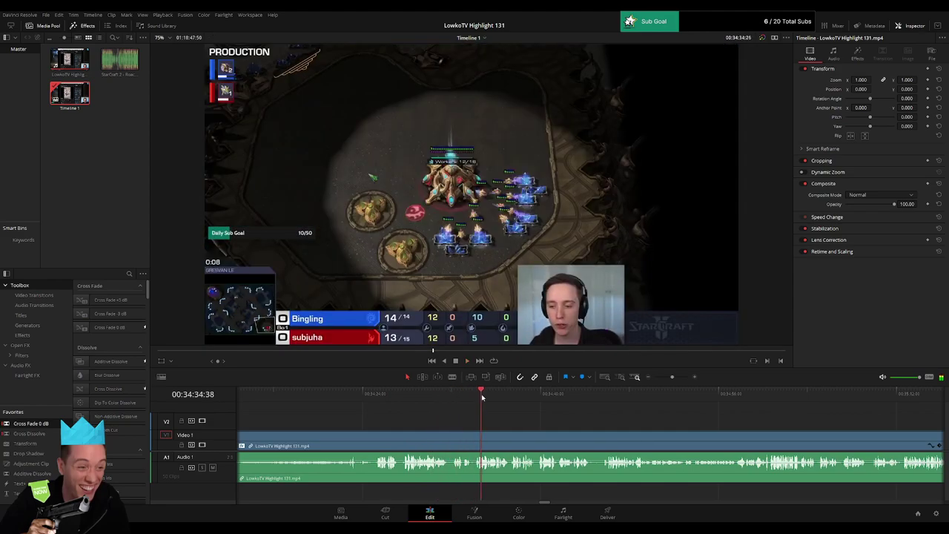
pyautogui.moveTo(597, 420); pyautogui.dragTo(472, 423)
pyautogui.click(318, 397)
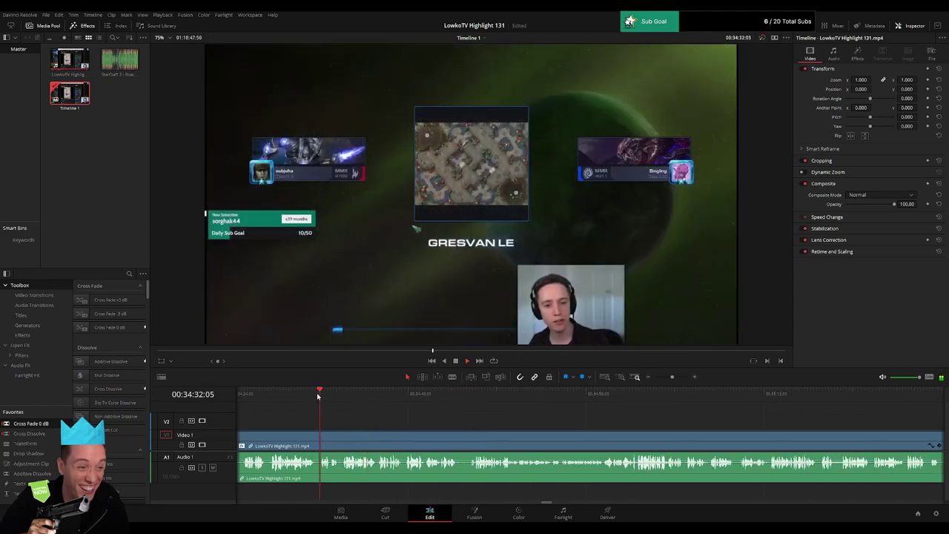
pyautogui.click(303, 397)
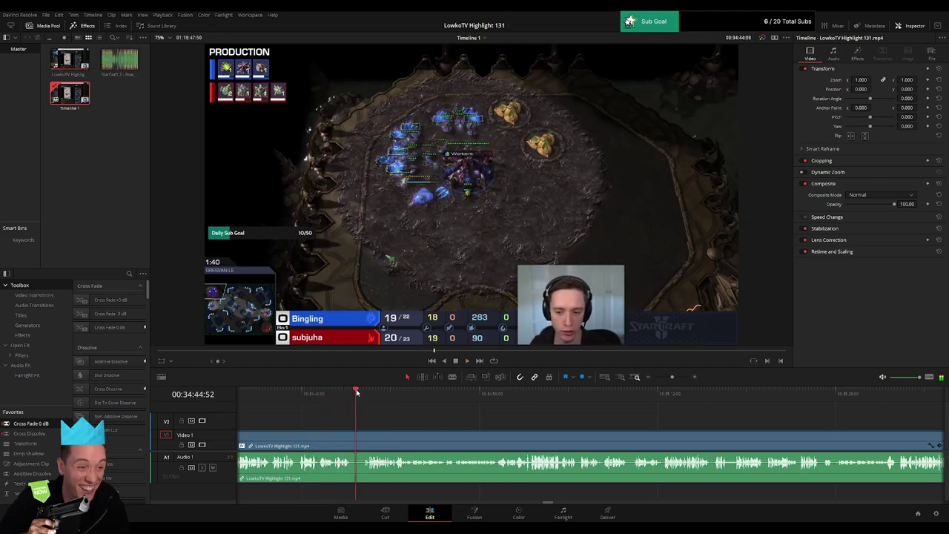
# Step: Split the clip around the short pause at about 00:34:44 and ripple-delete the roughly one-second piece
pyautogui.press('b')
pyautogui.click(352, 444)
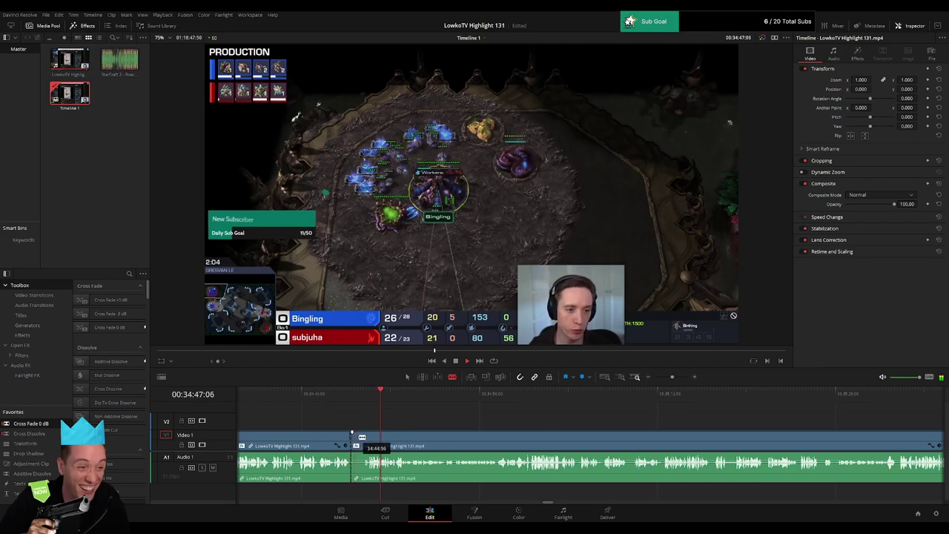
pyautogui.click(364, 438)
pyautogui.press('a')
pyautogui.click(358, 442)
pyautogui.press('Delete')
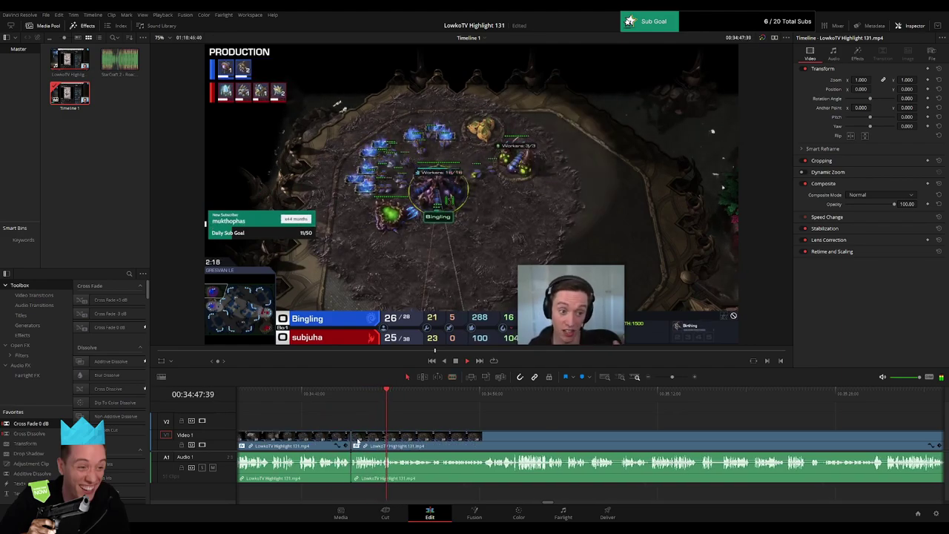
pyautogui.moveTo(672, 376); pyautogui.dragTo(663, 377)
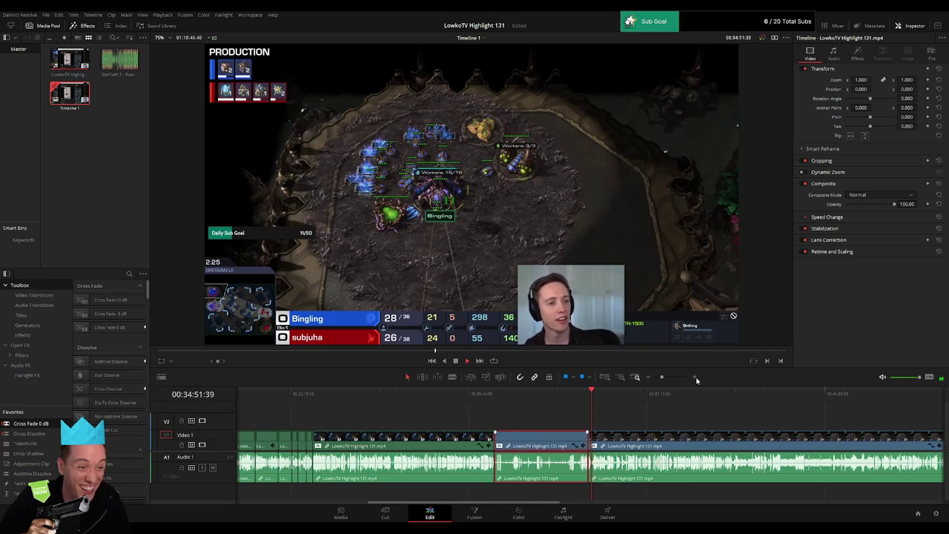
# Step: Color the selected clip before the cut at about 00:34:44 blue and deselect it
pyautogui.press('2')
pyautogui.click(654, 422)
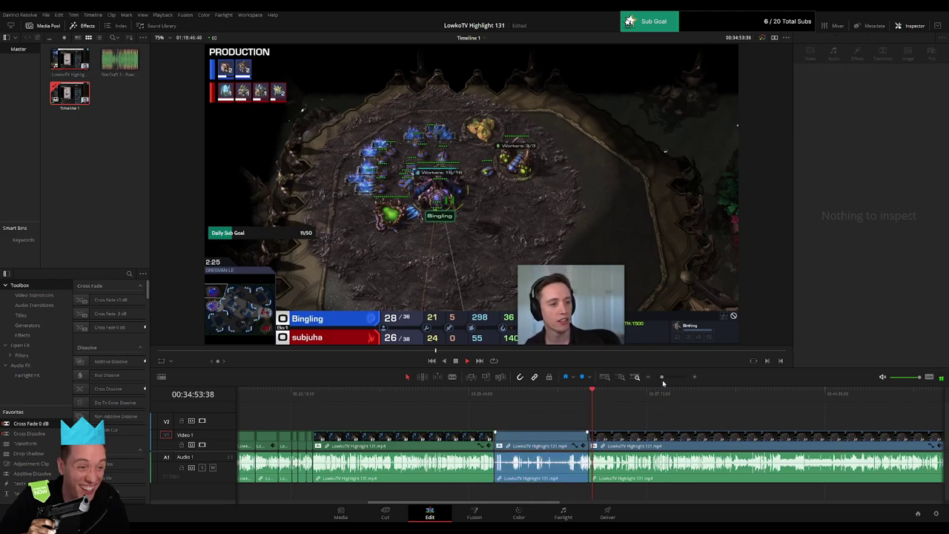
# Step: Split the clip around the pause starting at about 00:35:05 and ripple-delete the roughly six-second piece
pyautogui.moveTo(663, 378); pyautogui.dragTo(675, 380)
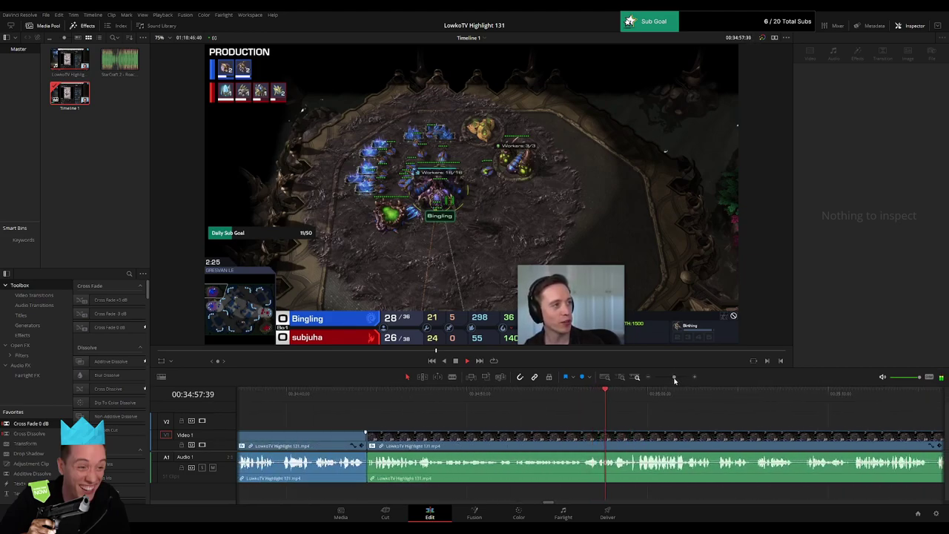
pyautogui.hscroll(2, 509, 419)
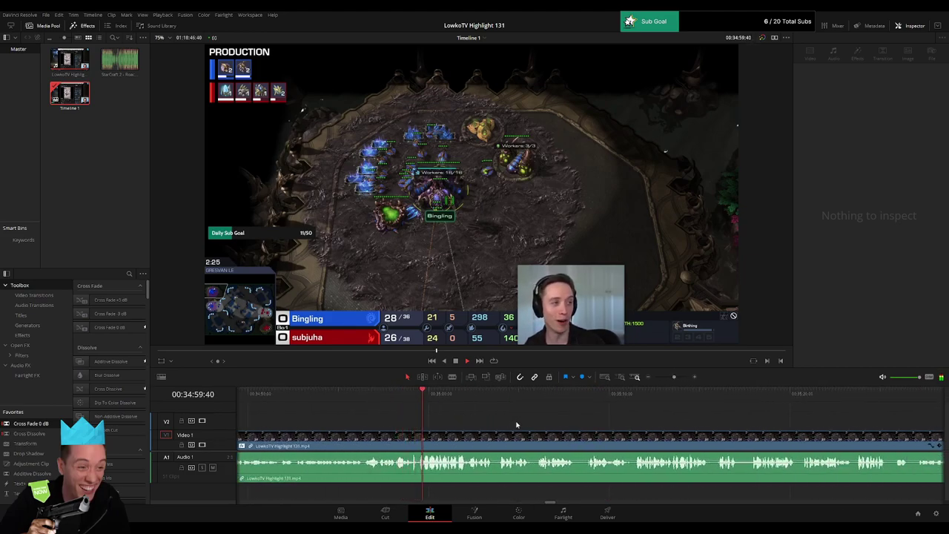
pyautogui.hscroll(1, 538, 425)
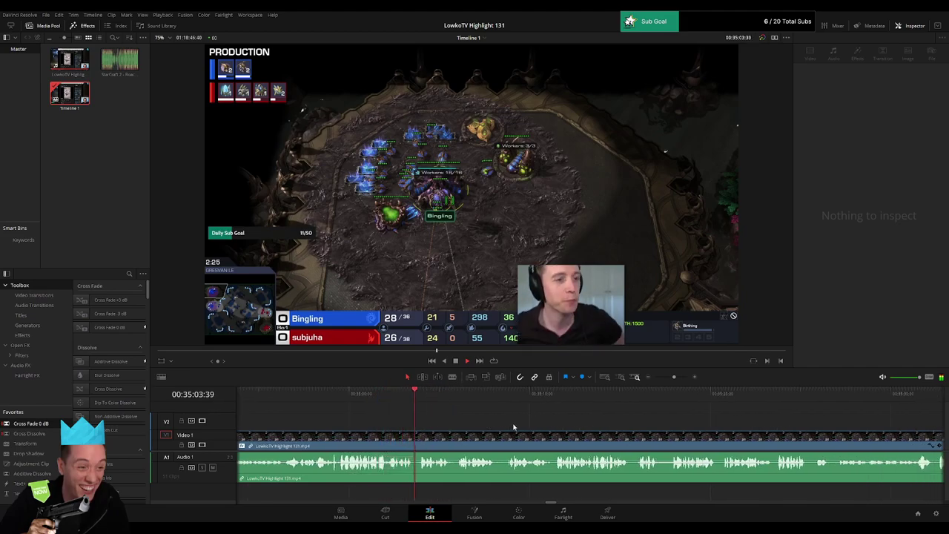
pyautogui.click(460, 403)
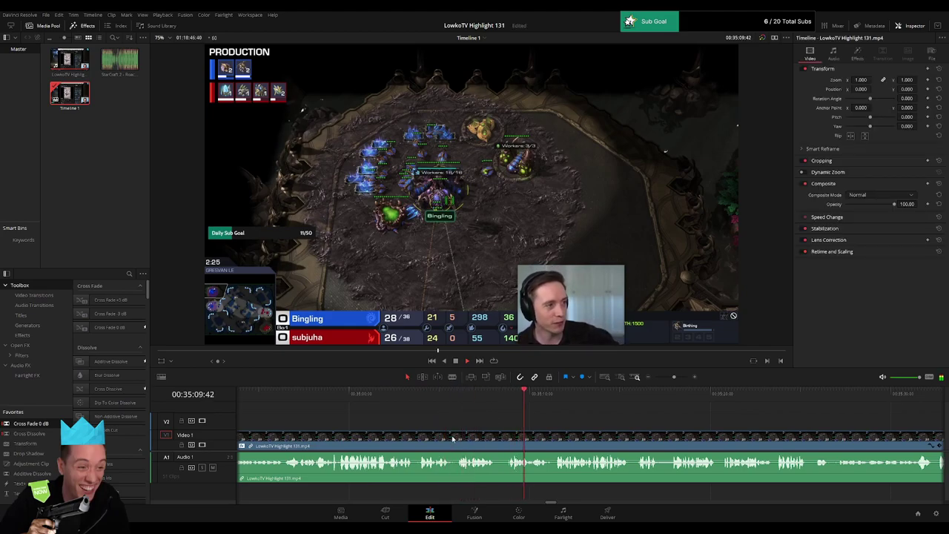
pyautogui.click(457, 436)
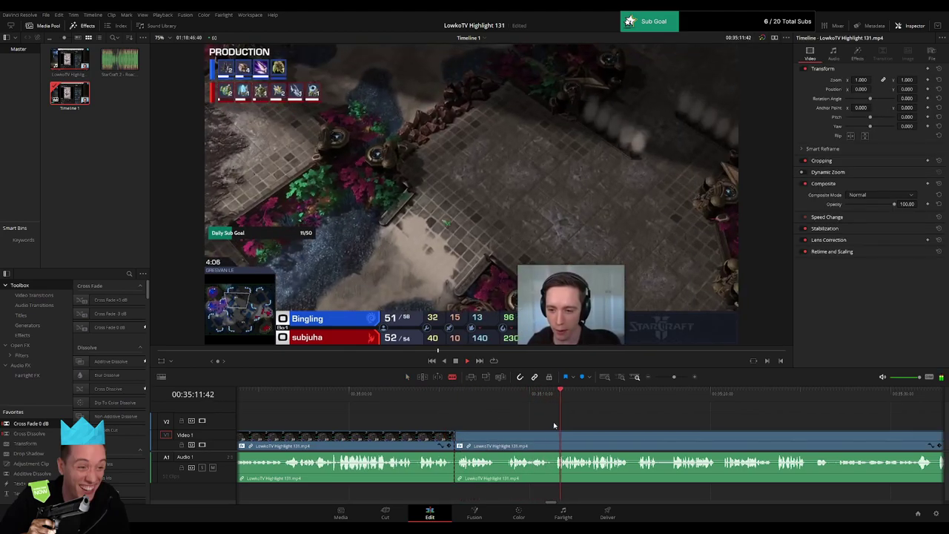
pyautogui.click(559, 435)
pyautogui.press('a')
pyautogui.click(531, 439)
pyautogui.press('Delete')
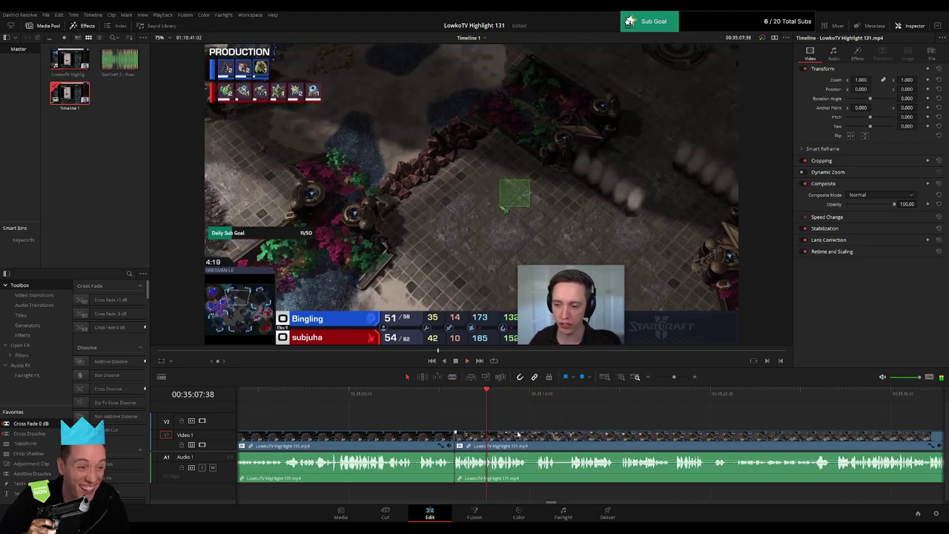
# Step: Play across the join at about 00:35:05, then color the clip before it blue and deselect it
pyautogui.click(434, 393)
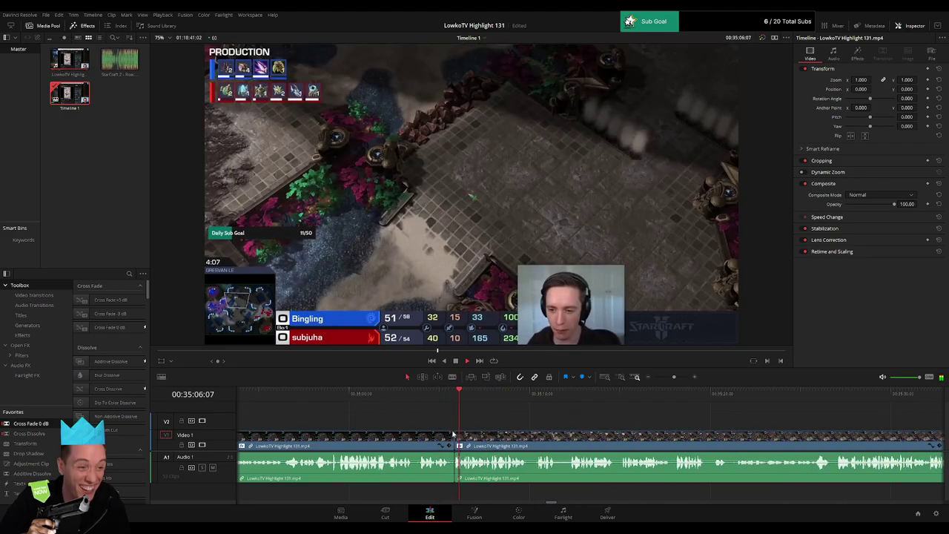
pyautogui.click(451, 437)
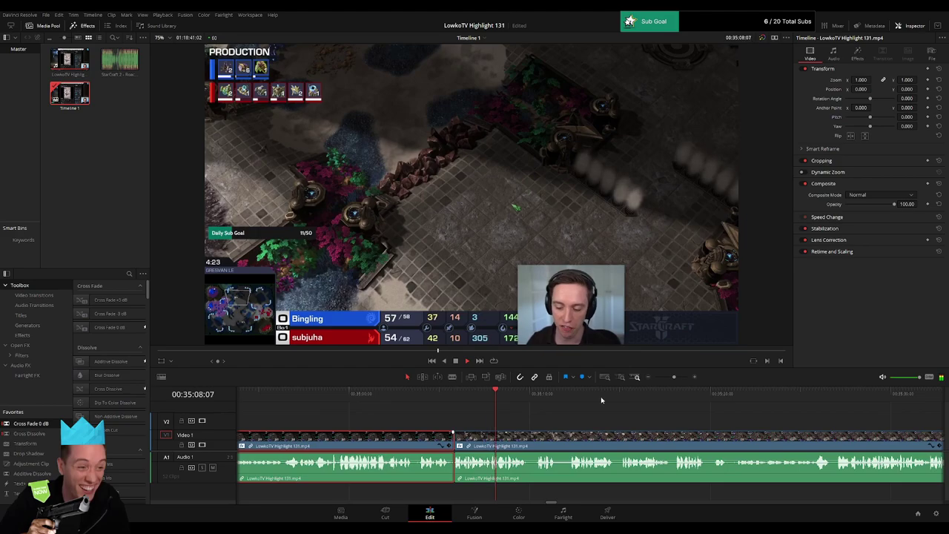
pyautogui.click(612, 424)
# Step: Split the clip around the transition at about 00:35:36 and ripple-delete the piece of about 1.4 seconds
pyautogui.moveTo(615, 424); pyautogui.dragTo(493, 422)
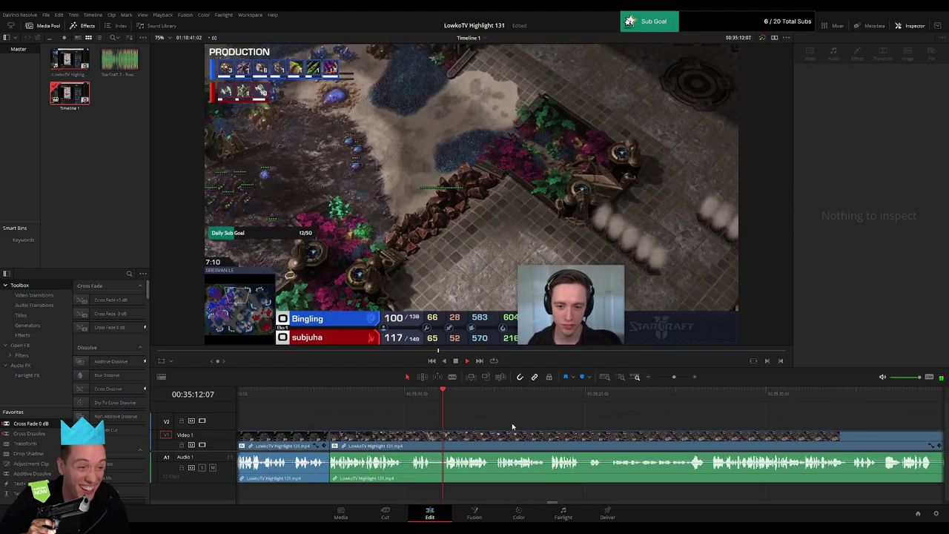
pyautogui.moveTo(570, 424); pyautogui.dragTo(467, 420)
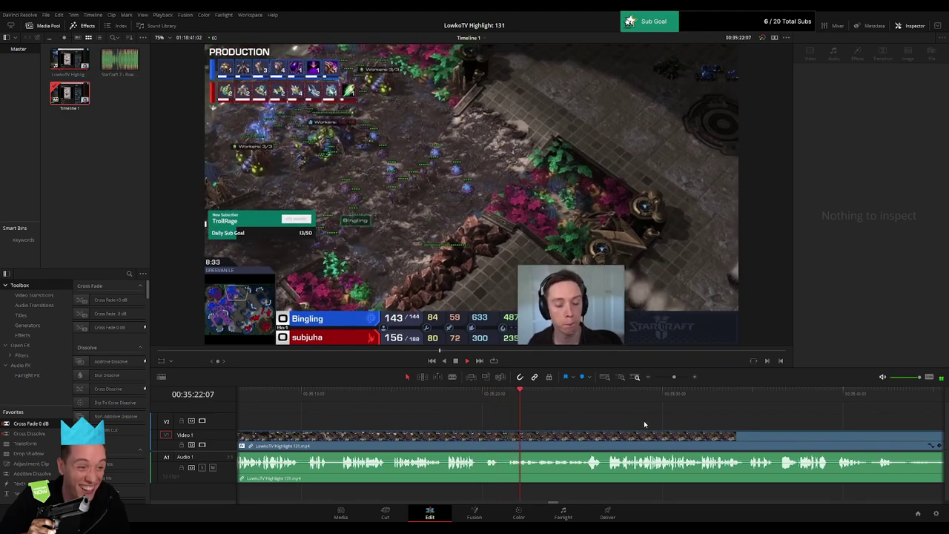
pyautogui.moveTo(645, 421); pyautogui.dragTo(469, 414)
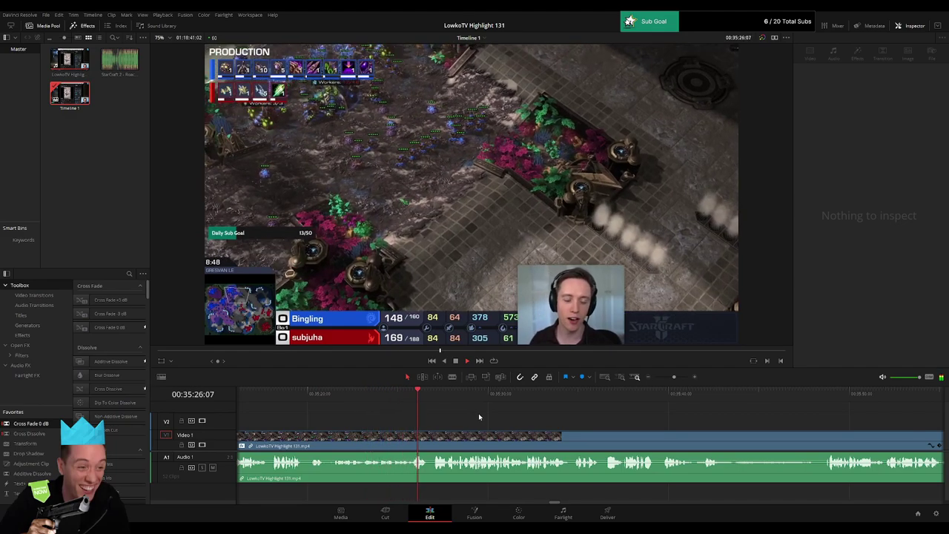
pyautogui.moveTo(552, 431); pyautogui.dragTo(439, 426)
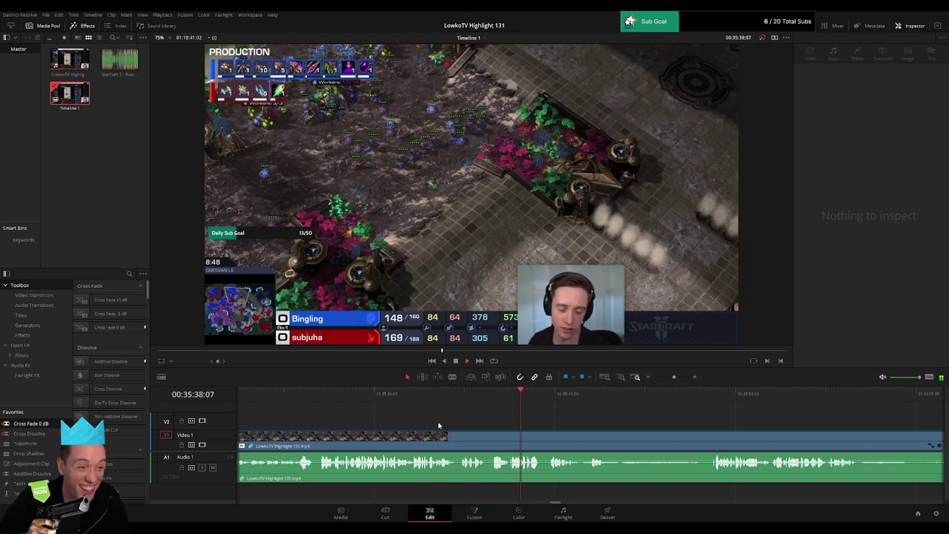
pyautogui.click(487, 395)
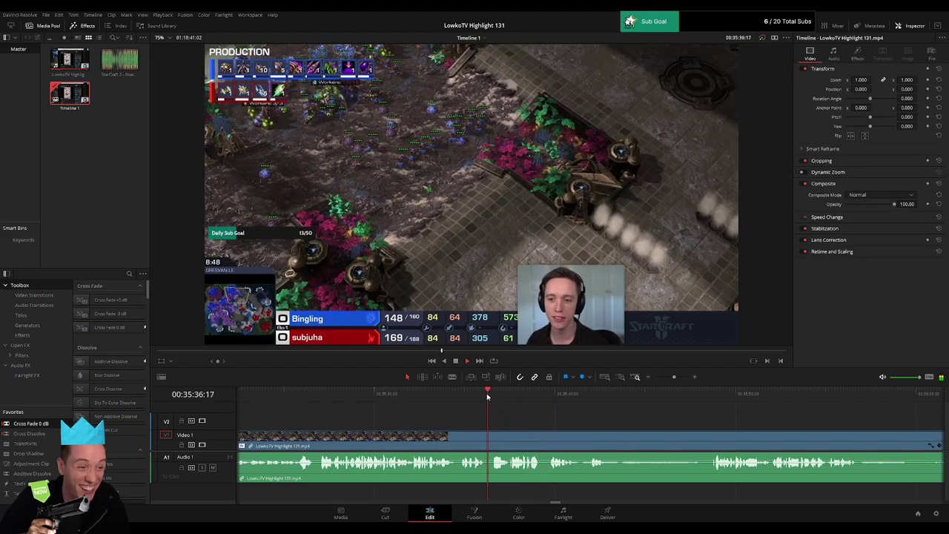
pyautogui.click(487, 436)
pyautogui.press('space')
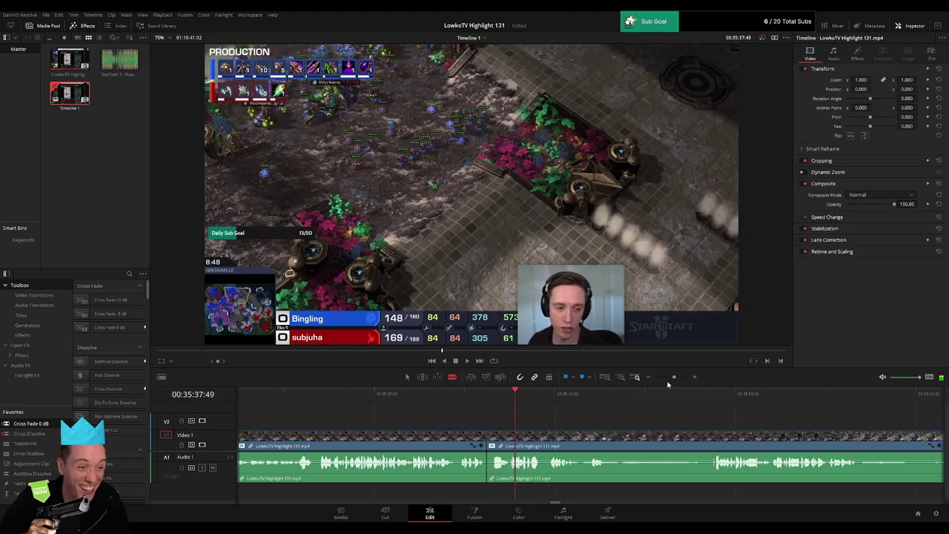
pyautogui.moveTo(674, 378); pyautogui.dragTo(670, 379)
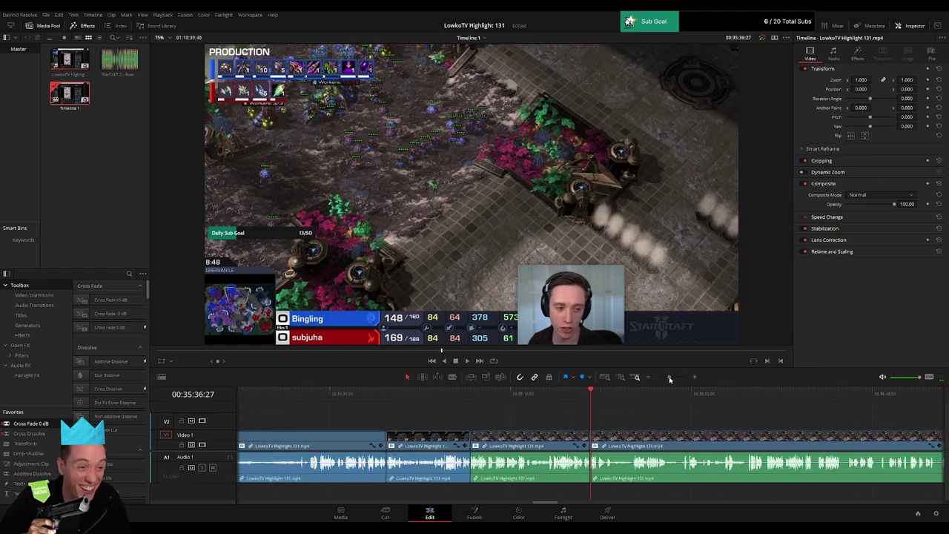
# Step: Play across the join at about 00:35:36, then color the clip ending there blue and deselect it
pyautogui.click(590, 399)
pyautogui.press('space')
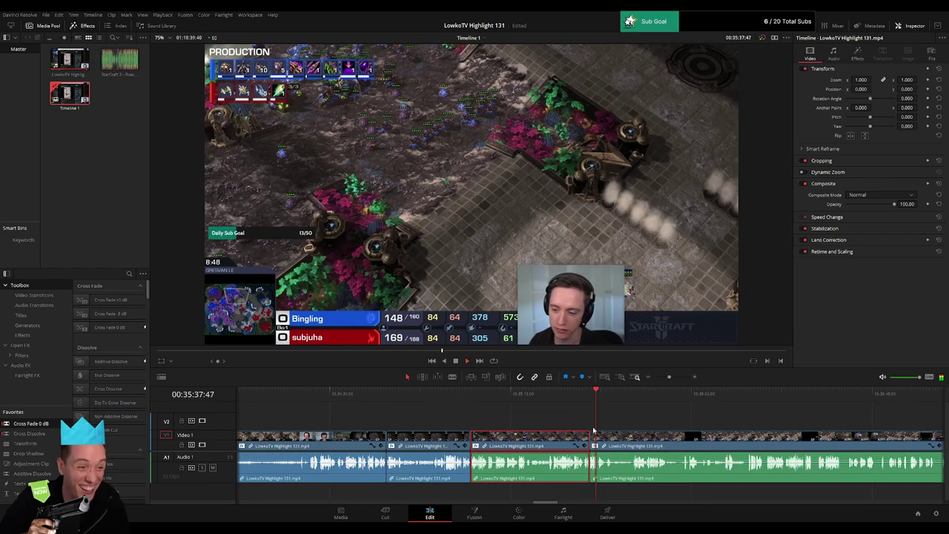
pyautogui.click(646, 425)
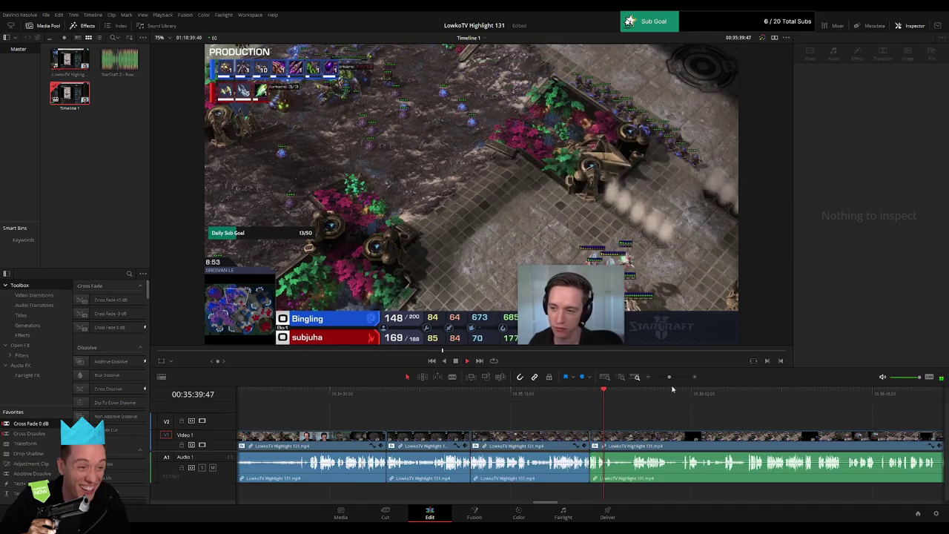
pyautogui.moveTo(670, 377); pyautogui.dragTo(674, 379)
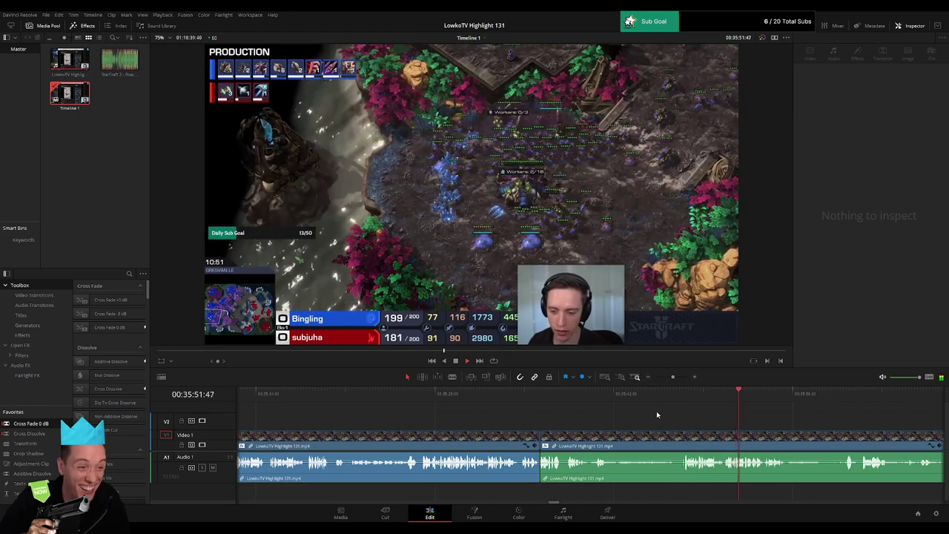
pyautogui.press('b')
pyautogui.click(675, 441)
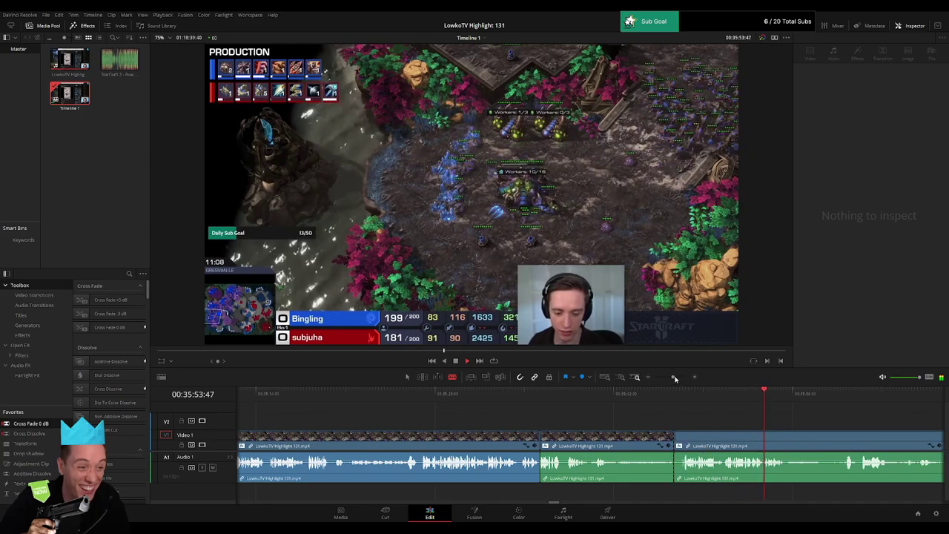
pyautogui.moveTo(675, 379); pyautogui.dragTo(673, 379)
pyautogui.hotkey('ctrl', 'z')
# Step: Split the clip at about 00:35:41 and 00:35:47 and ripple-delete the roughly six-second silent piece between the cuts
pyautogui.click(431, 397)
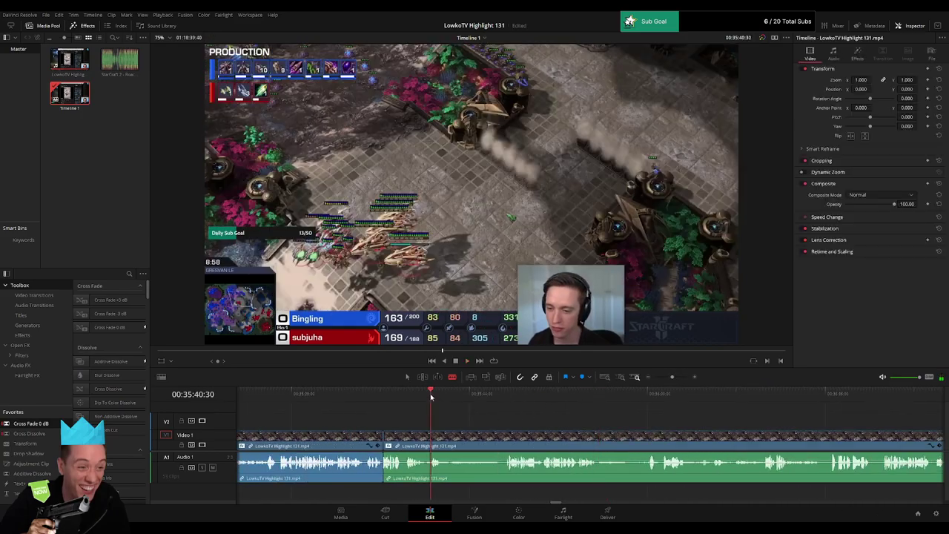
pyautogui.click(444, 439)
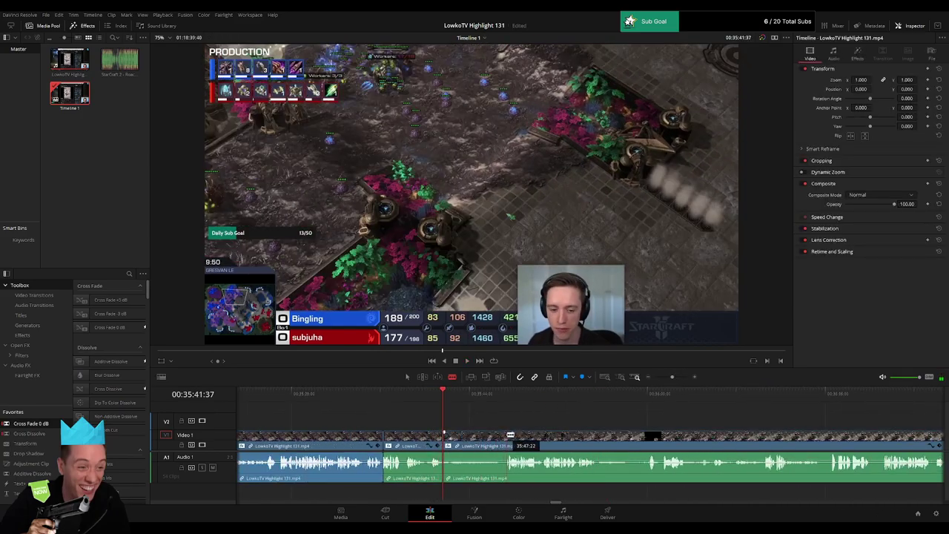
pyautogui.moveTo(672, 378); pyautogui.dragTo(678, 379)
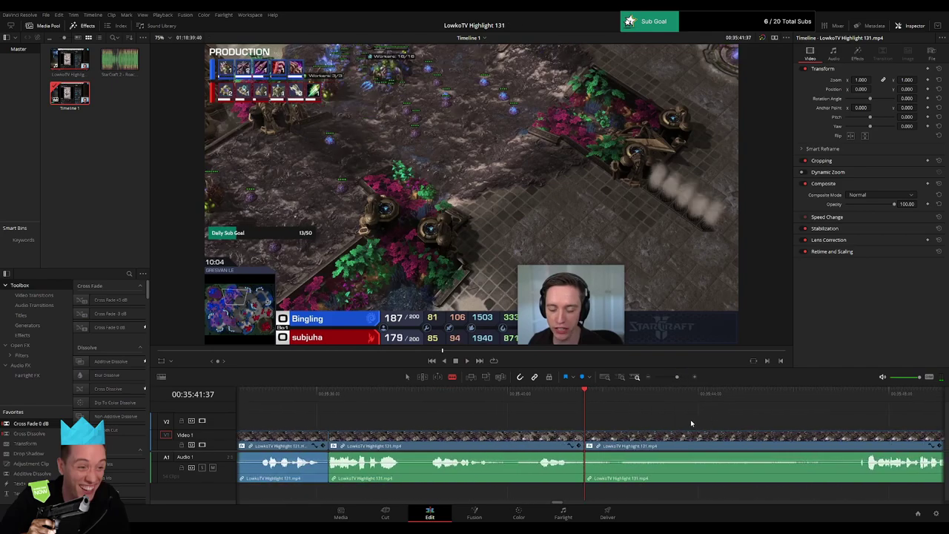
pyautogui.hscroll(4, 690, 424)
pyautogui.click(594, 443)
pyautogui.press('a')
pyautogui.click(556, 445)
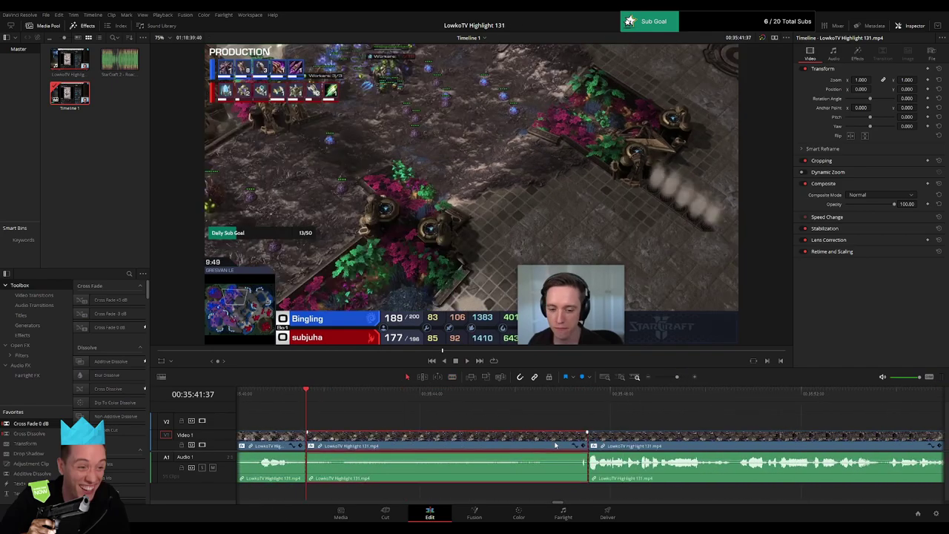
pyautogui.press('Delete')
pyautogui.press('space')
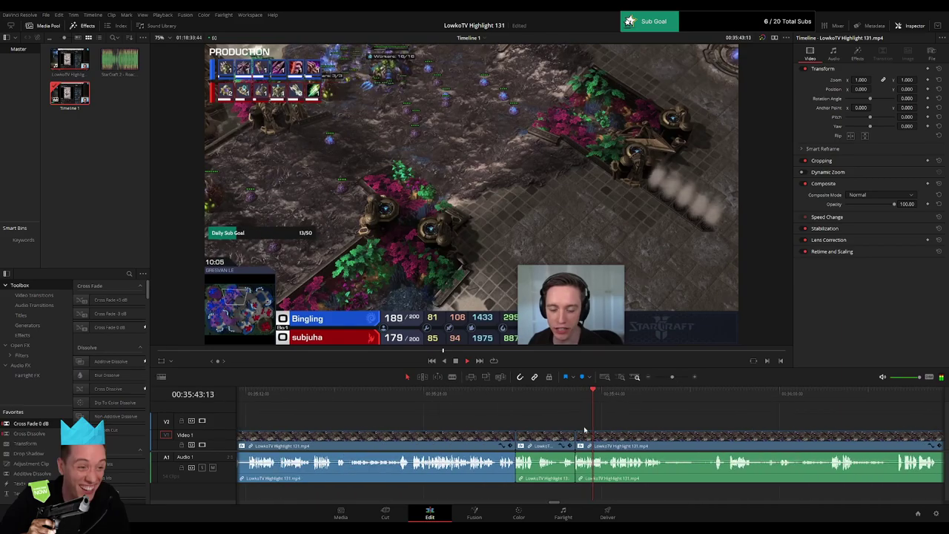
# Step: Color the short clip between about 00:35:36 and 00:35:41 blue and deselect it, checking the footage after it
pyautogui.click(560, 443)
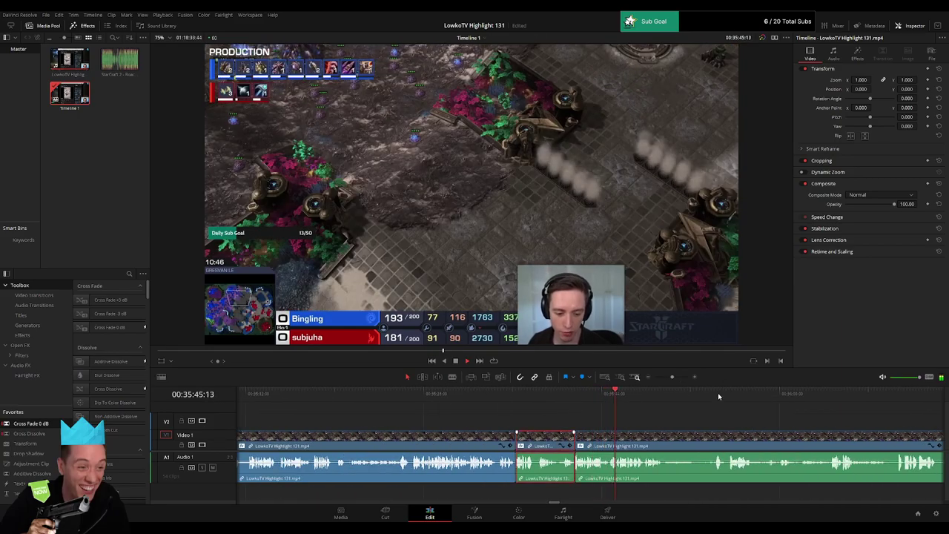
pyautogui.moveTo(650, 396); pyautogui.dragTo(699, 394)
pyautogui.press('space')
pyautogui.hscroll(5, 643, 418)
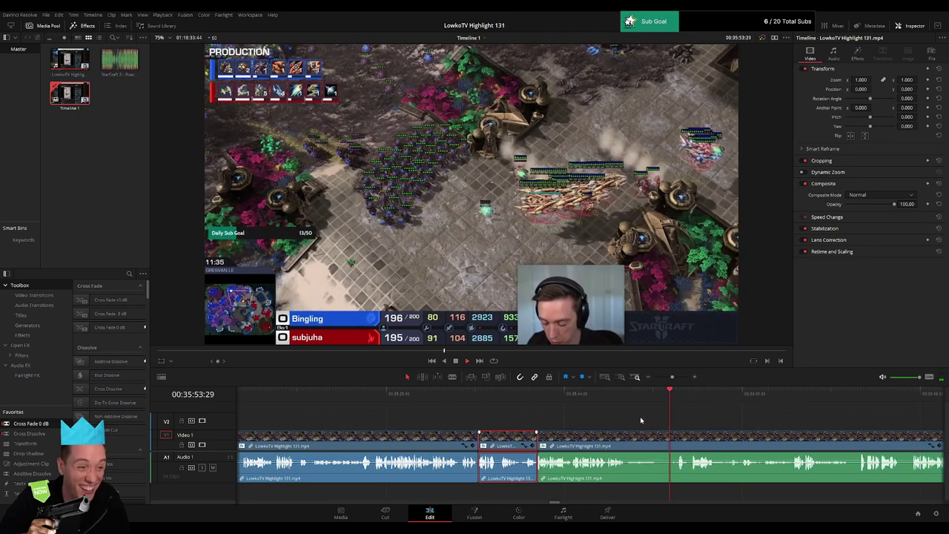
pyautogui.click(564, 412)
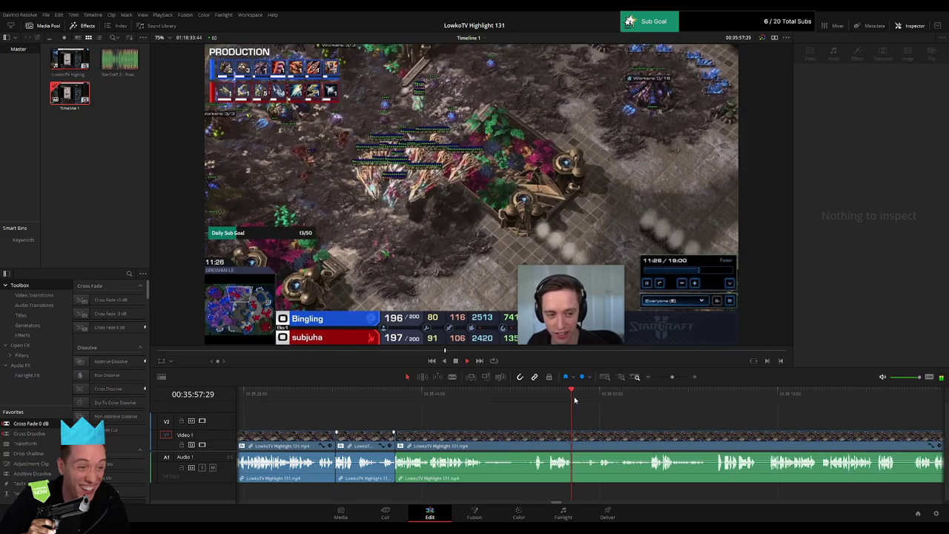
# Step: Review the footage up to the Seeking screen at about 00:36:26, split around that transition and ripple-delete the piece of about 1.5 seconds
pyautogui.moveTo(574, 397); pyautogui.dragTo(591, 398)
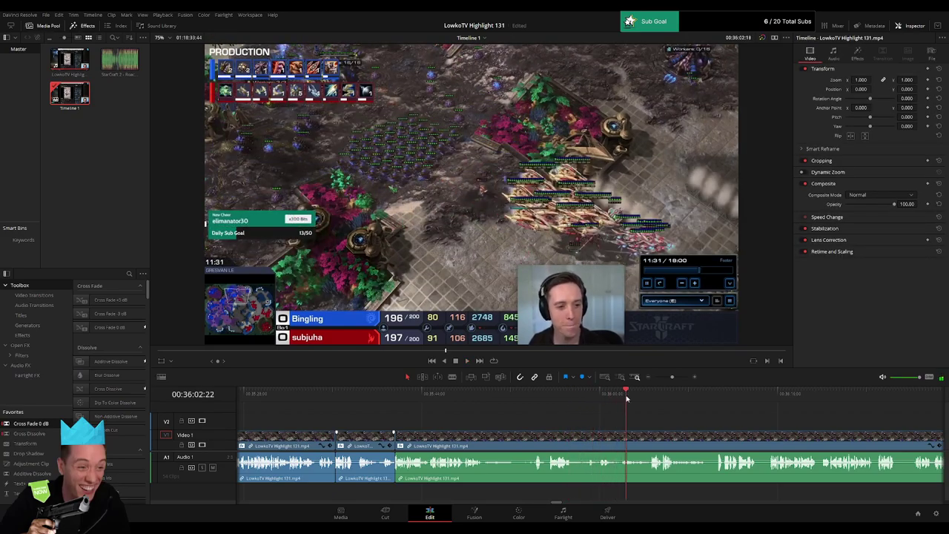
pyautogui.hscroll(3, 518, 418)
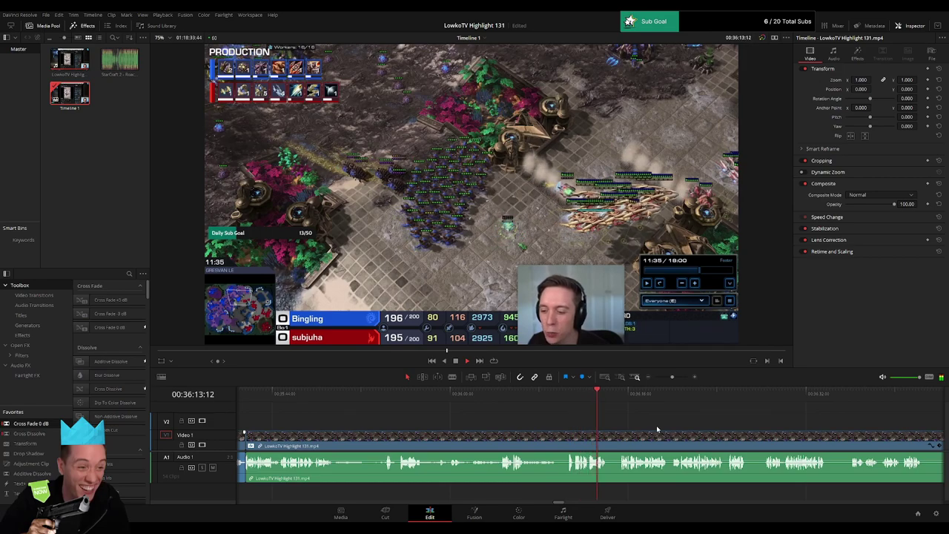
pyautogui.moveTo(670, 380)
pyautogui.mouseDown()
pyautogui.moveTo(651, 379)
pyautogui.moveTo(673, 380)
pyautogui.mouseUp()
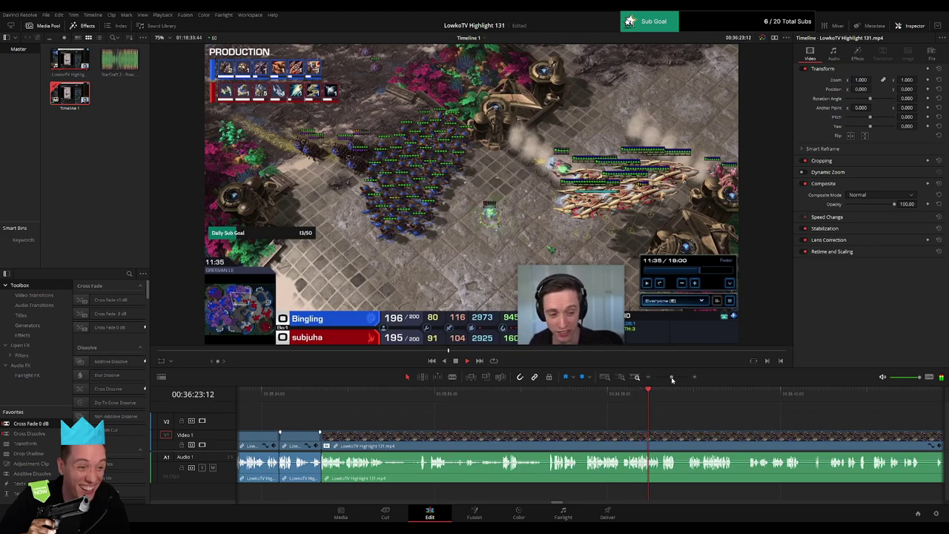
pyautogui.moveTo(672, 378)
pyautogui.mouseDown()
pyautogui.moveTo(649, 384)
pyautogui.moveTo(672, 382)
pyautogui.mouseUp()
pyautogui.hscroll(3, 497, 420)
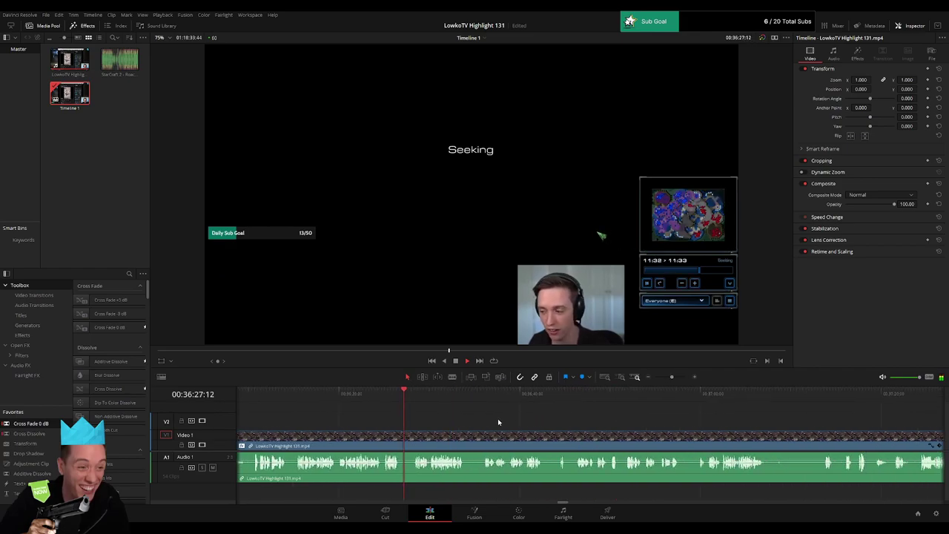
pyautogui.click(418, 397)
pyautogui.press('b')
pyautogui.click(400, 437)
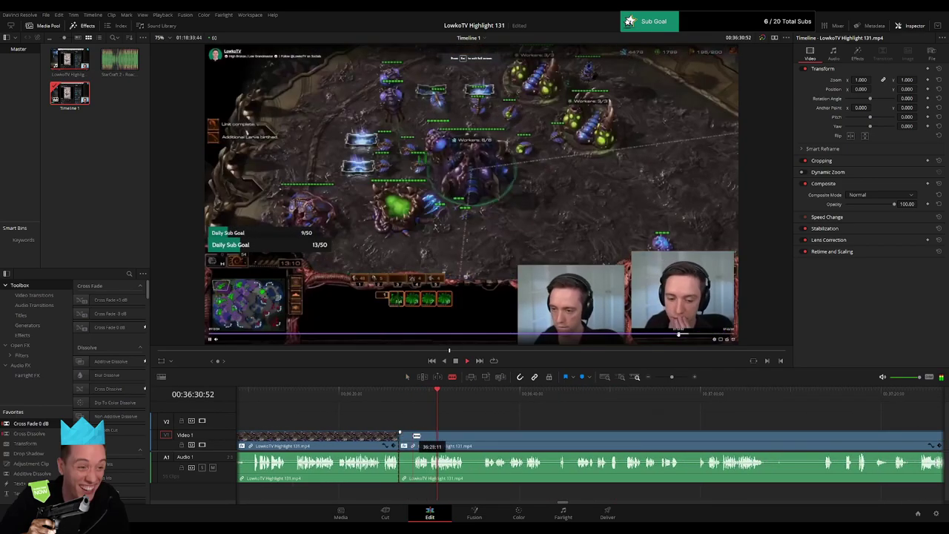
pyautogui.click(413, 437)
pyautogui.press('a')
pyautogui.click(405, 441)
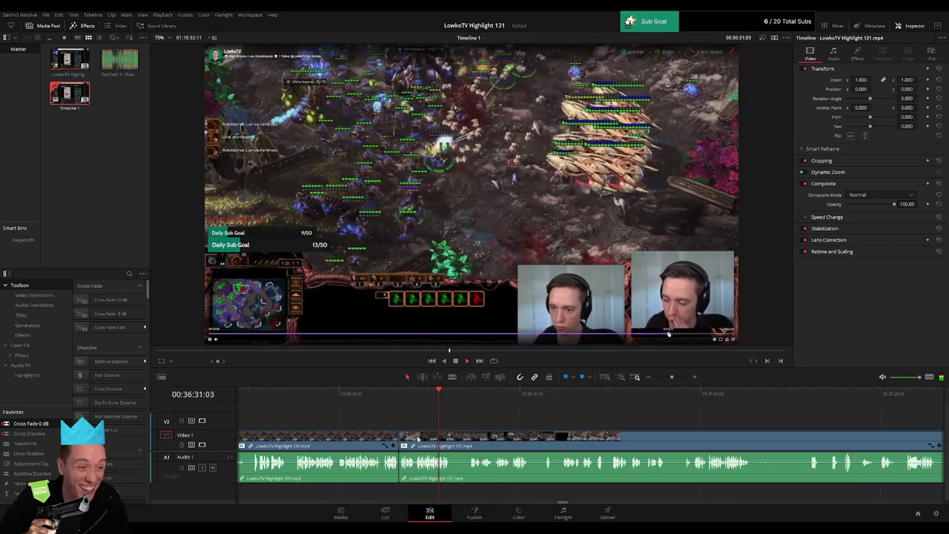
pyautogui.click(468, 400)
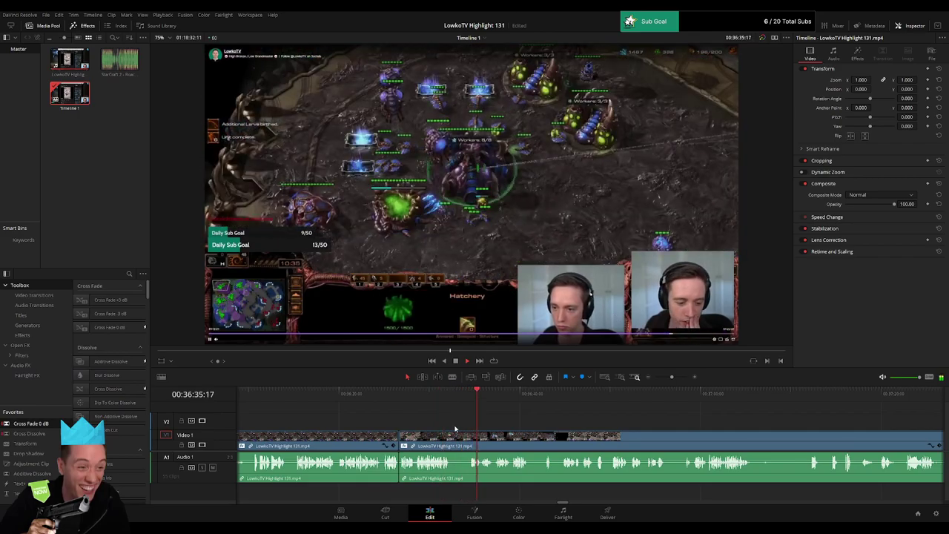
# Step: Color the clip ending at about 00:36:26 blue and deselect it, checking the footage up to about 00:36:46
pyautogui.click(361, 445)
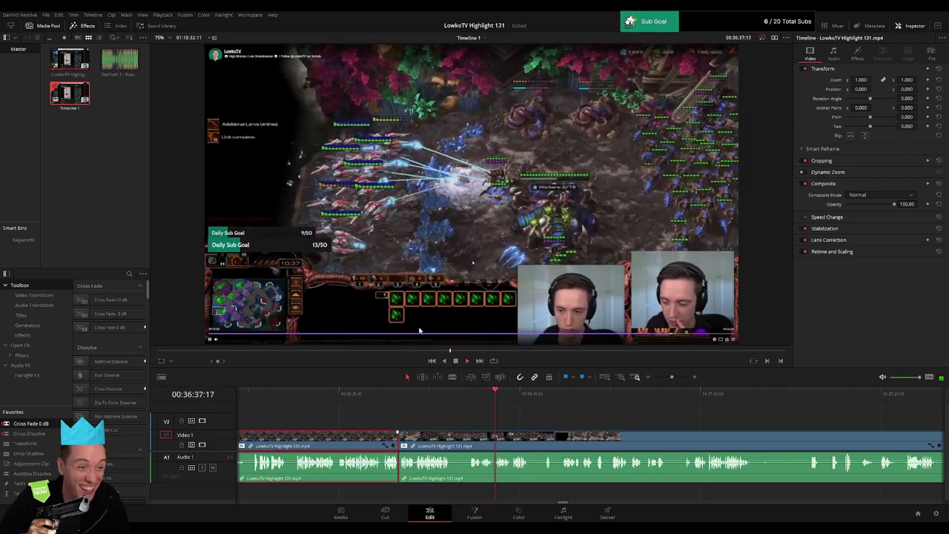
pyautogui.click(570, 415)
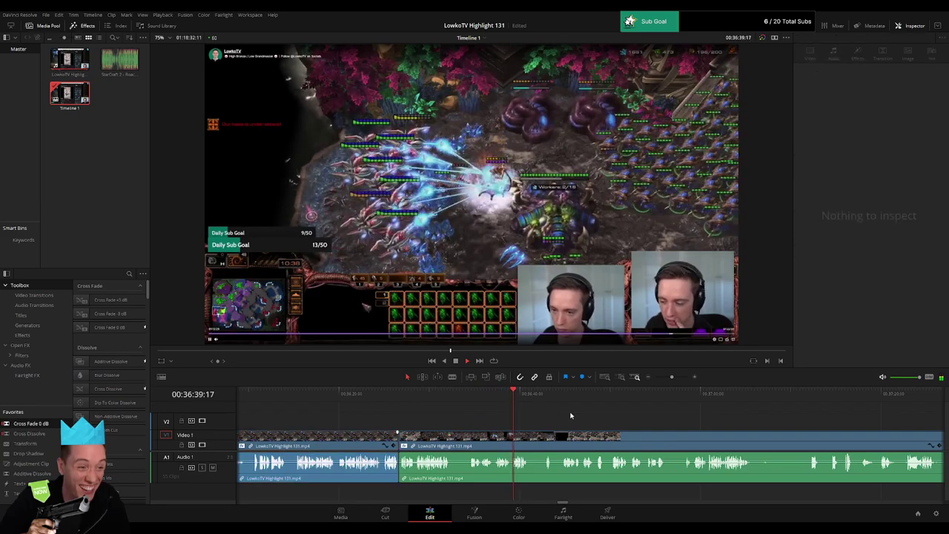
pyautogui.hscroll(2, 570, 415)
pyautogui.click(454, 395)
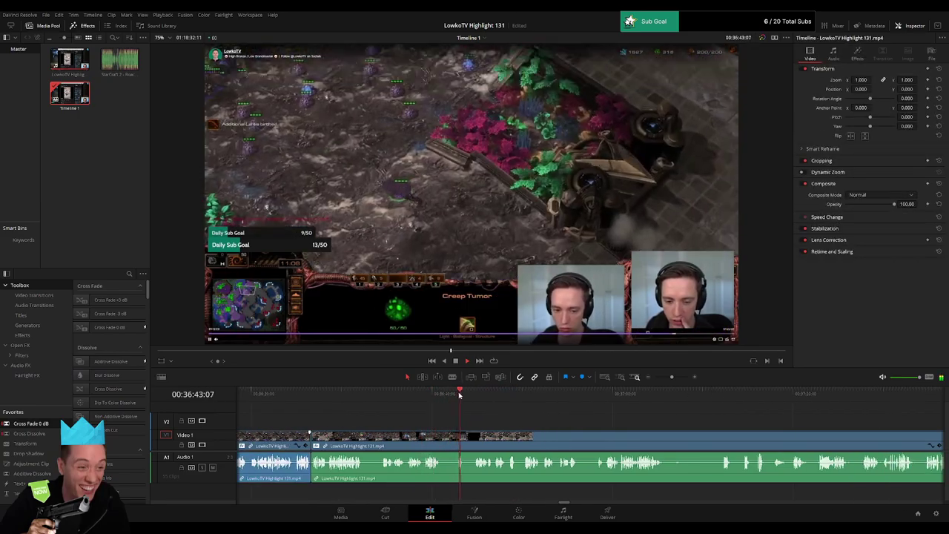
pyautogui.click(476, 397)
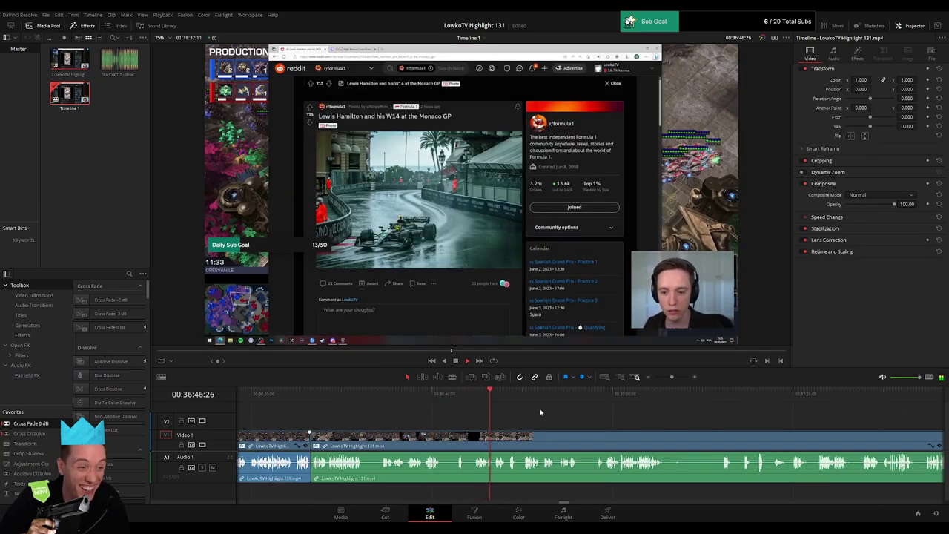
# Step: Skim the footage up to about 00:36:56, try a split there and undo it
pyautogui.hscroll(2, 482, 412)
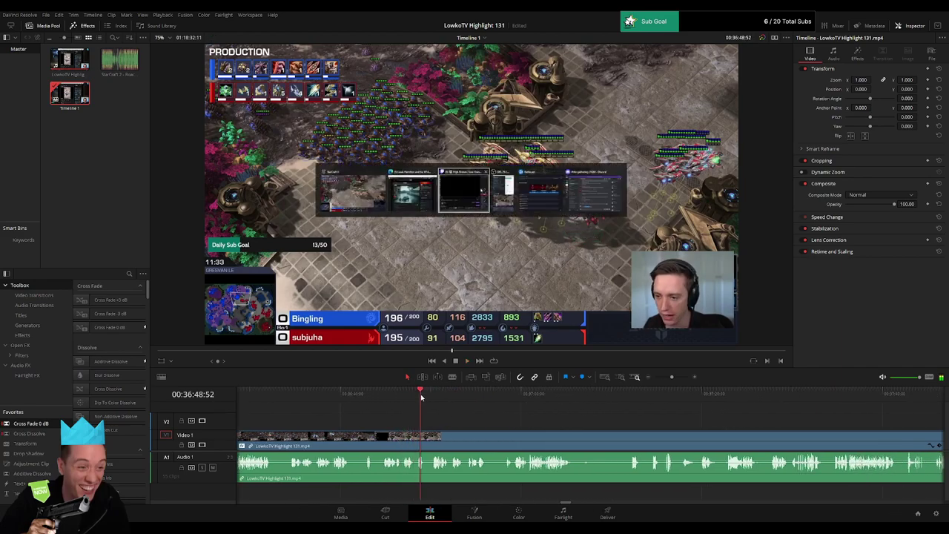
pyautogui.moveTo(421, 397); pyautogui.dragTo(483, 397)
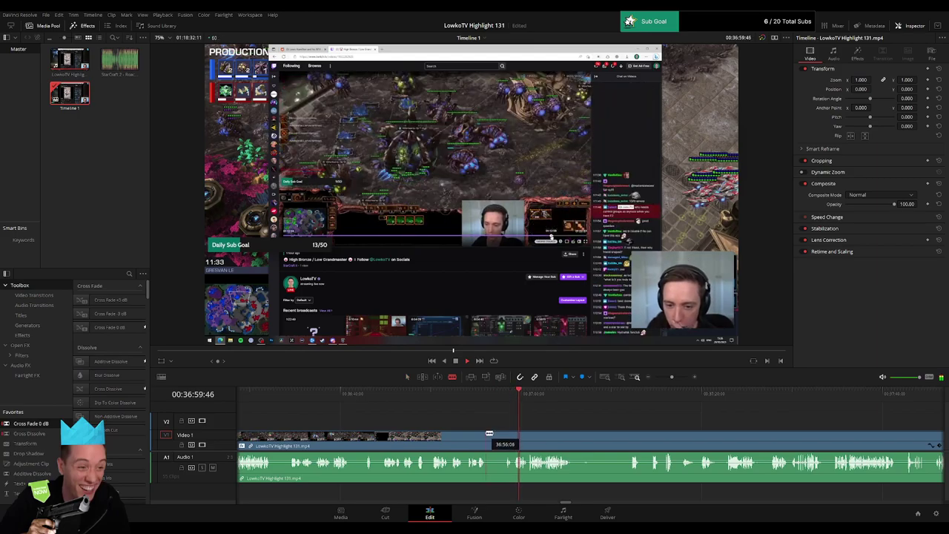
pyautogui.click(489, 433)
pyautogui.hotkey('ctrl', 'z')
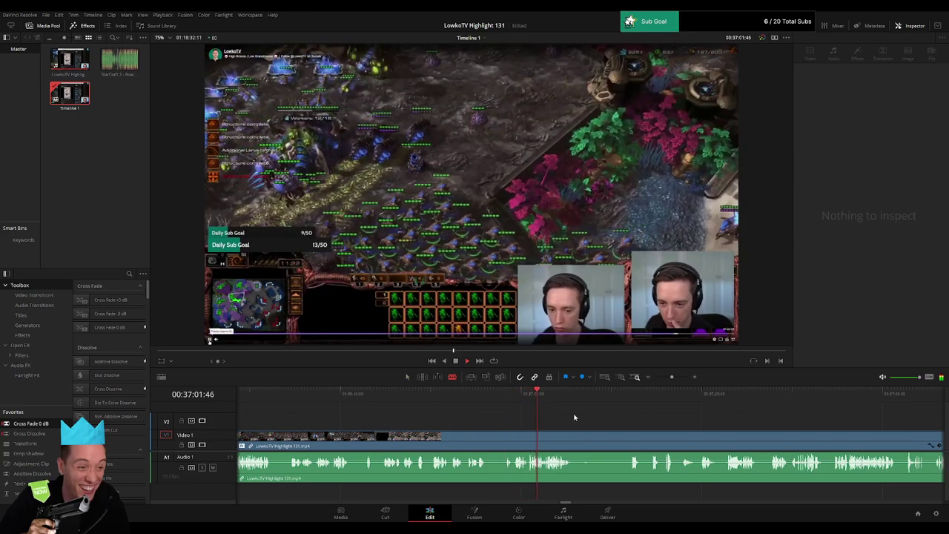
# Step: Review the footage between about 00:37:01 and 00:37:20 for the streamer's reaction to the paused replay
pyautogui.hscroll(2, 575, 417)
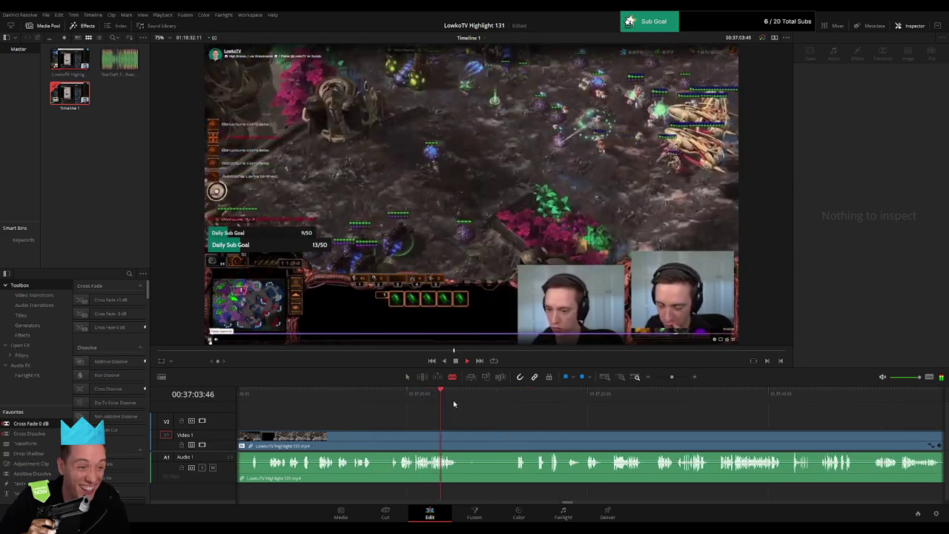
pyautogui.moveTo(450, 393); pyautogui.dragTo(512, 396)
pyautogui.press('space')
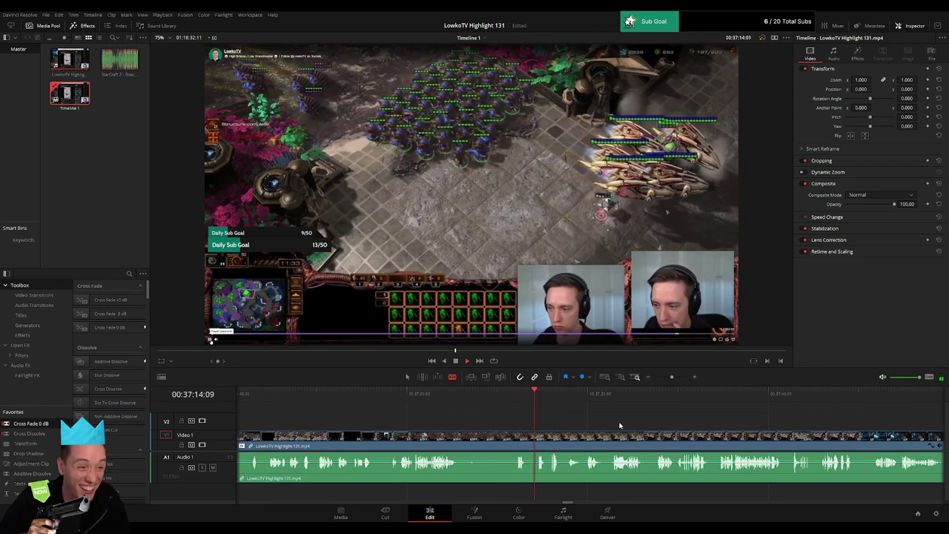
pyautogui.hscroll(3, 531, 415)
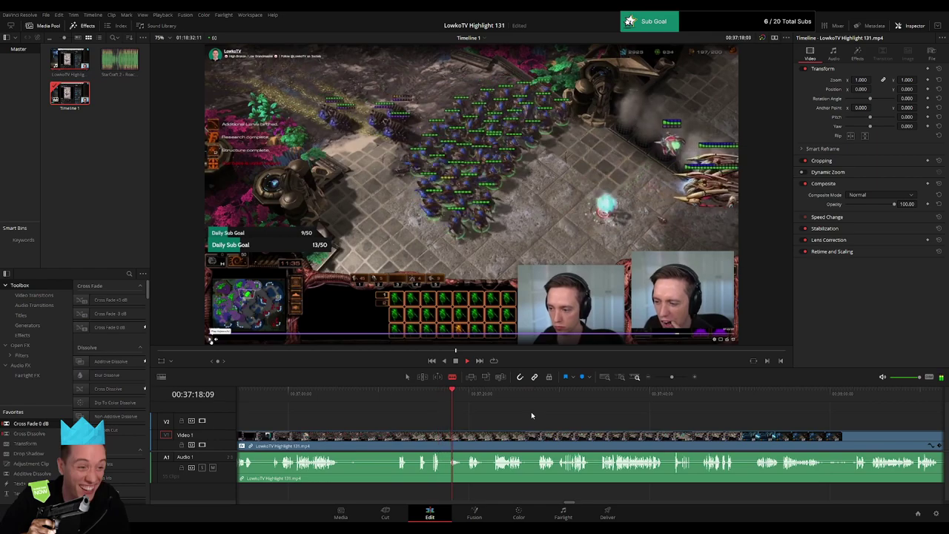
pyautogui.press('space')
pyautogui.press('Down')
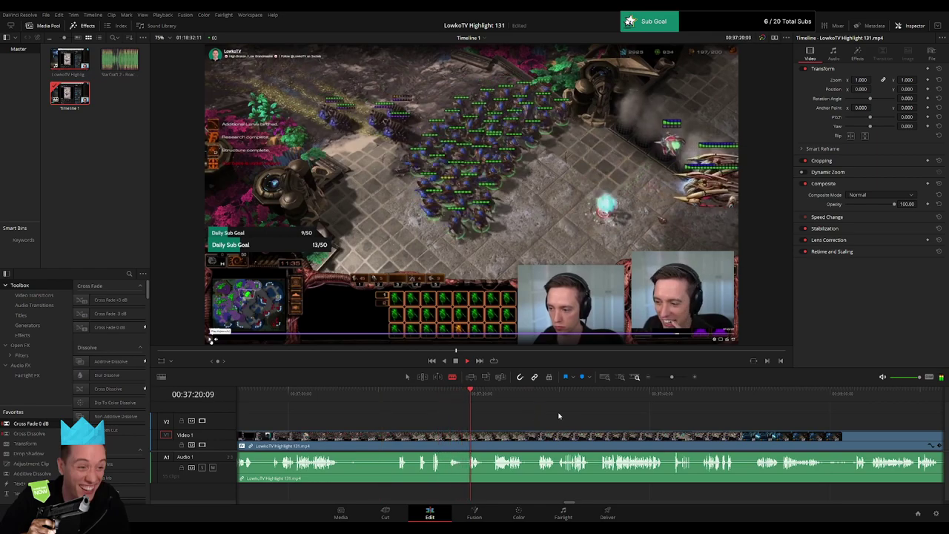
pyautogui.hscroll(3, 453, 411)
# Step: Find the start of the paused moment at about 00:37:16 and place an Adjustment Clip there on Video 2
pyautogui.click(331, 399)
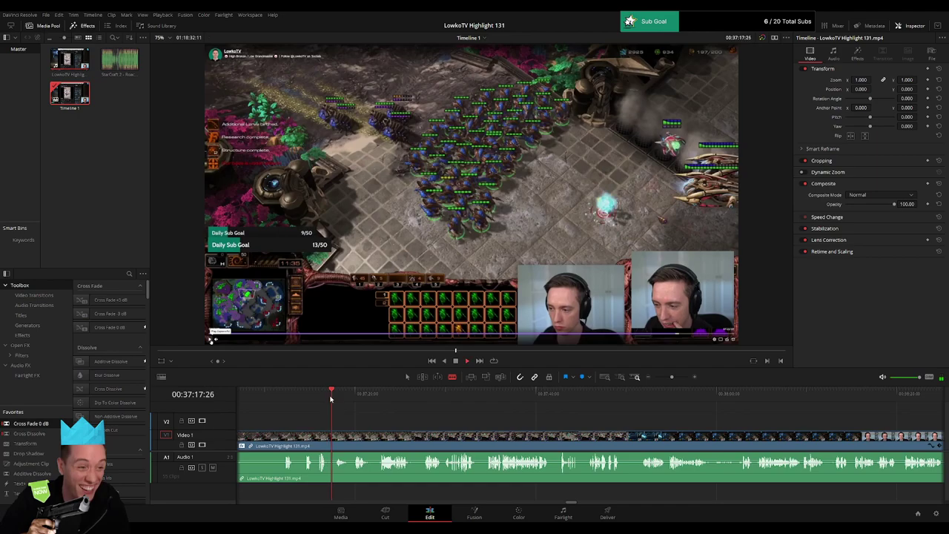
pyautogui.click(312, 399)
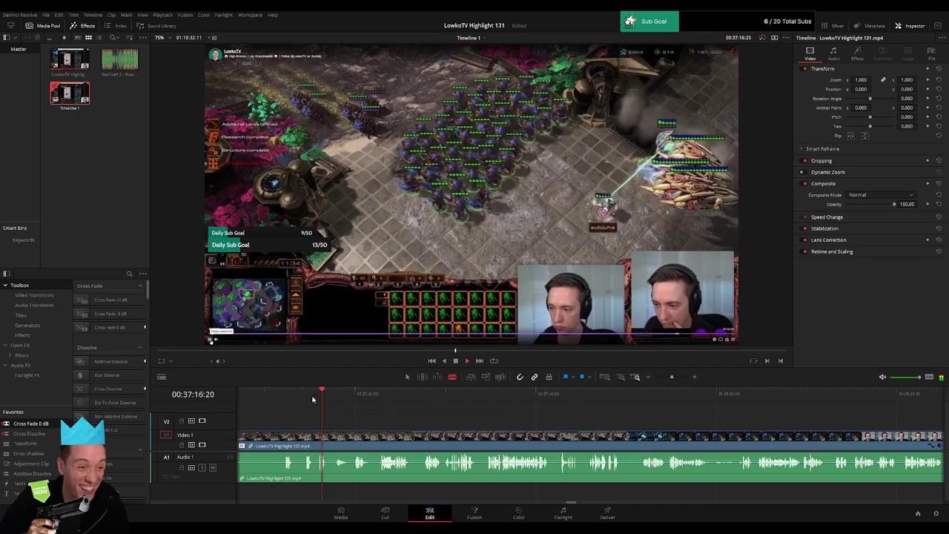
pyautogui.press('space')
pyautogui.click(318, 399)
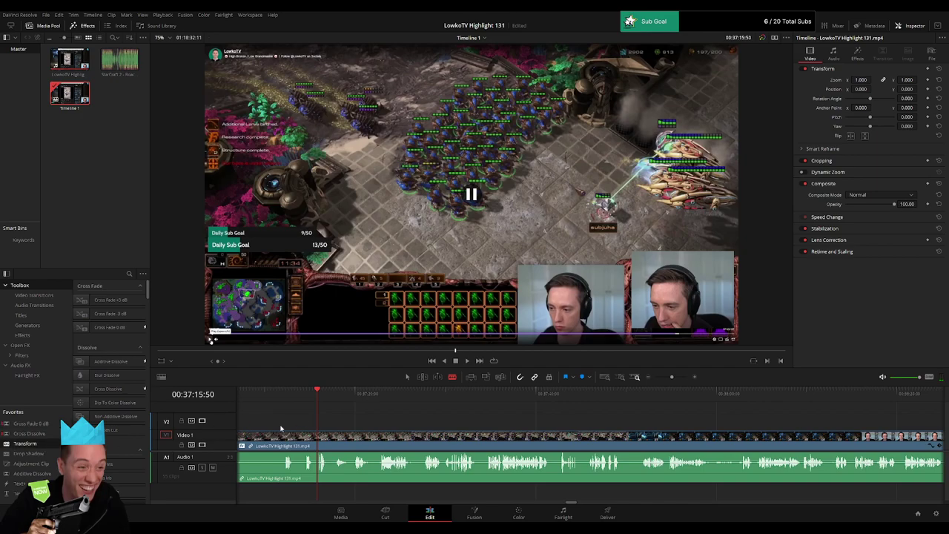
pyautogui.moveTo(42, 465); pyautogui.dragTo(371, 423)
# Step: Set the adjustment clip's zoom to 1.550 and position to -493, 212, then shorten it to end at about 00:37:20
pyautogui.press('space')
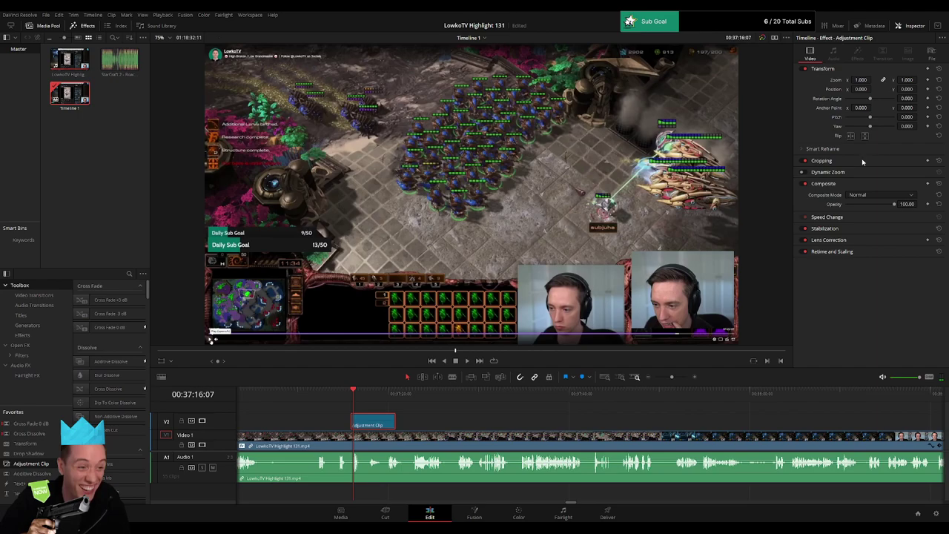
pyautogui.moveTo(862, 81)
pyautogui.mouseDown()
pyautogui.moveTo(878, 80)
pyautogui.moveTo(860, 89)
pyautogui.moveTo(876, 89)
pyautogui.moveTo(865, 80)
pyautogui.moveTo(922, 89)
pyautogui.moveTo(866, 79)
pyautogui.moveTo(872, 89)
pyautogui.mouseUp()
pyautogui.moveTo(931, 89); pyautogui.dragTo(905, 91)
pyautogui.press('space')
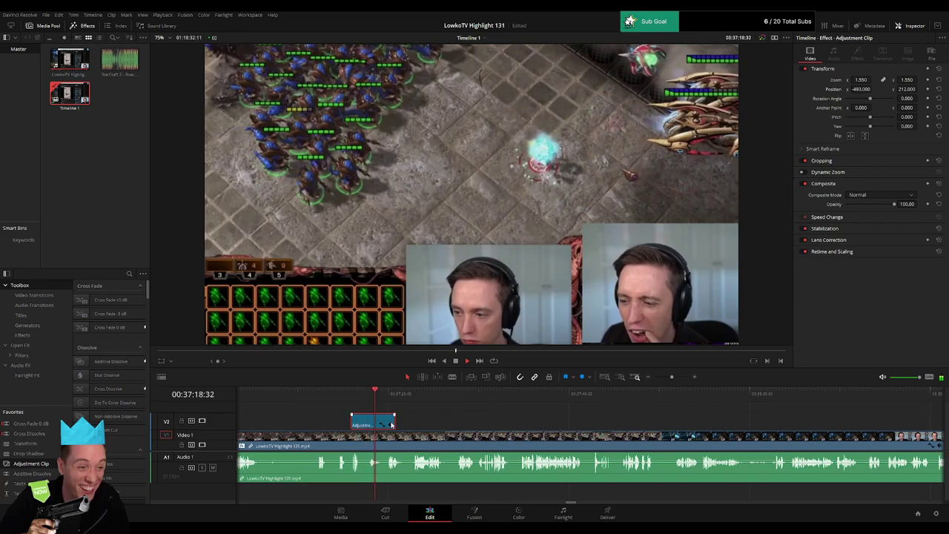
pyautogui.moveTo(394, 425); pyautogui.dragTo(385, 424)
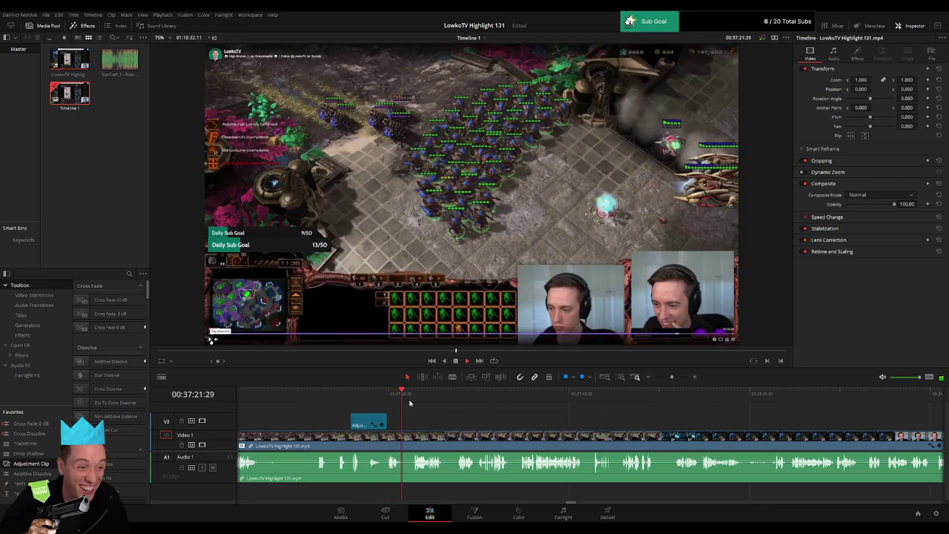
# Step: Split the footage at about 00:37:21 and 00:37:22.5 and ripple-delete the short silent piece between the cuts
pyautogui.click(403, 442)
pyautogui.click(414, 442)
pyautogui.press('a')
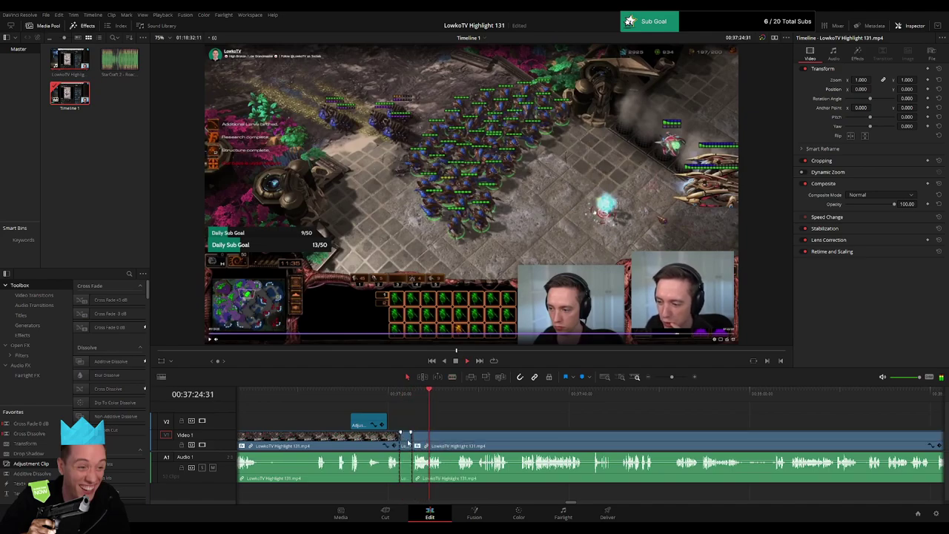
pyautogui.press('BackSpace')
# Step: Color the clip ending at about 00:37:21 blue and deselect it, reviewing the footage up to about 00:37:42
pyautogui.click(354, 440)
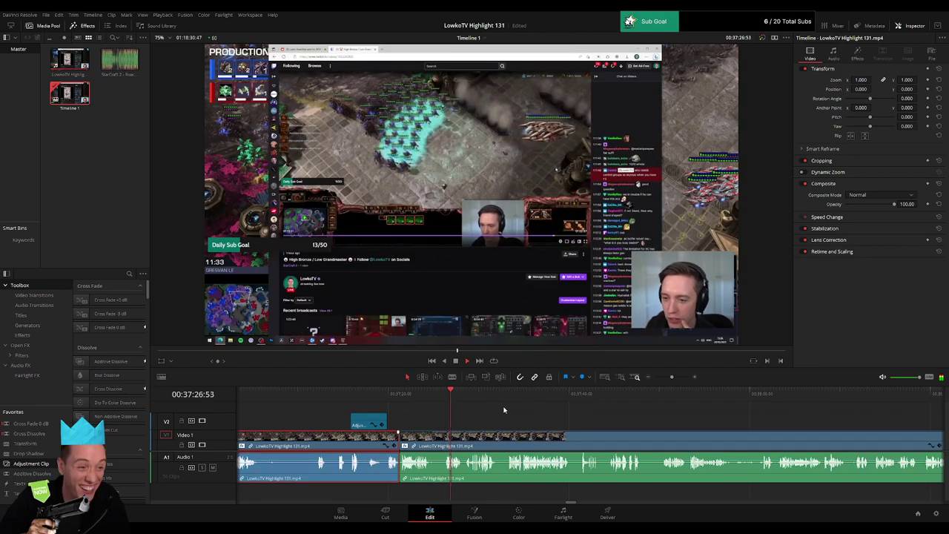
pyautogui.click(517, 412)
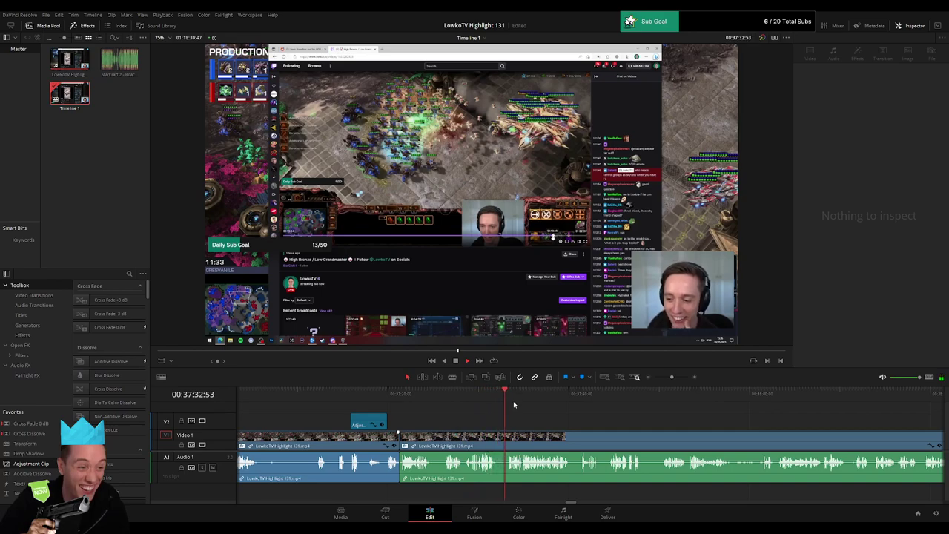
pyautogui.moveTo(672, 378); pyautogui.dragTo(676, 381)
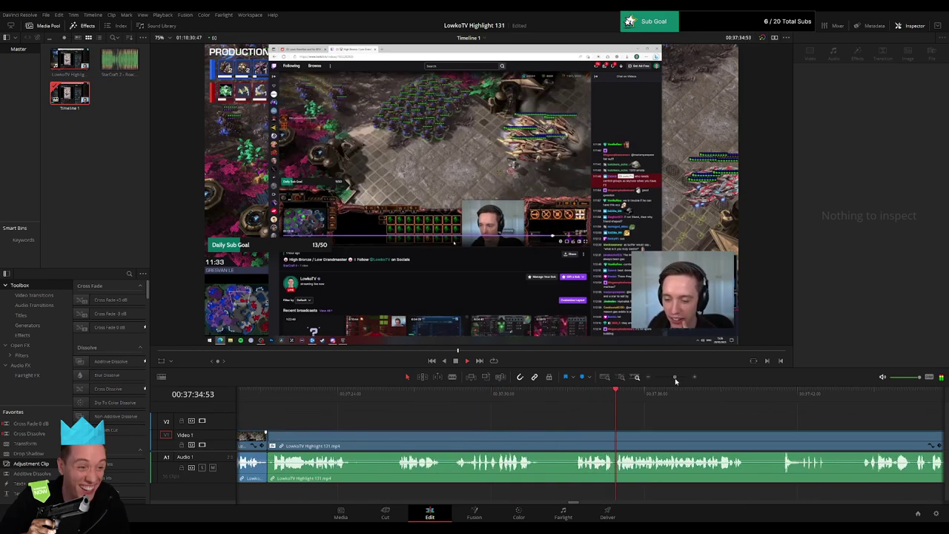
pyautogui.moveTo(728, 432); pyautogui.dragTo(556, 418)
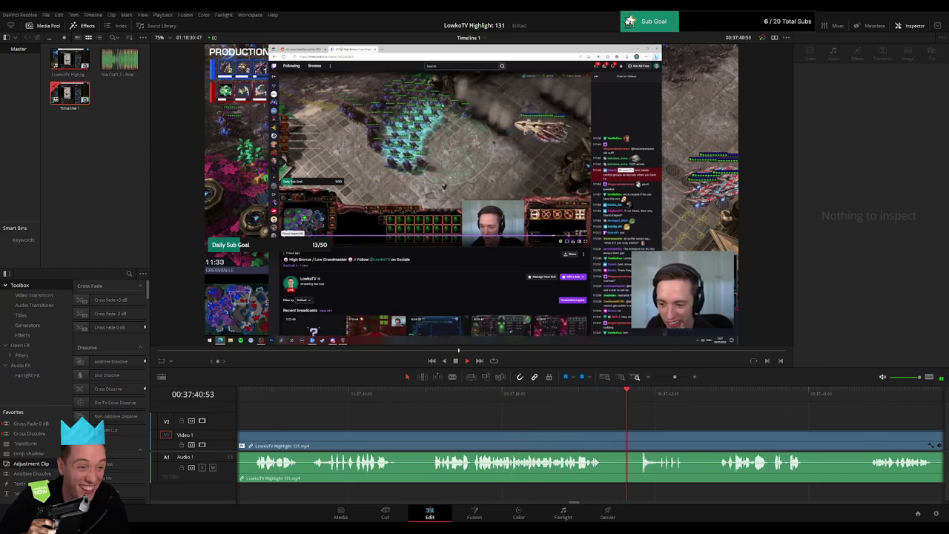
pyautogui.hscroll(3, 500, 415)
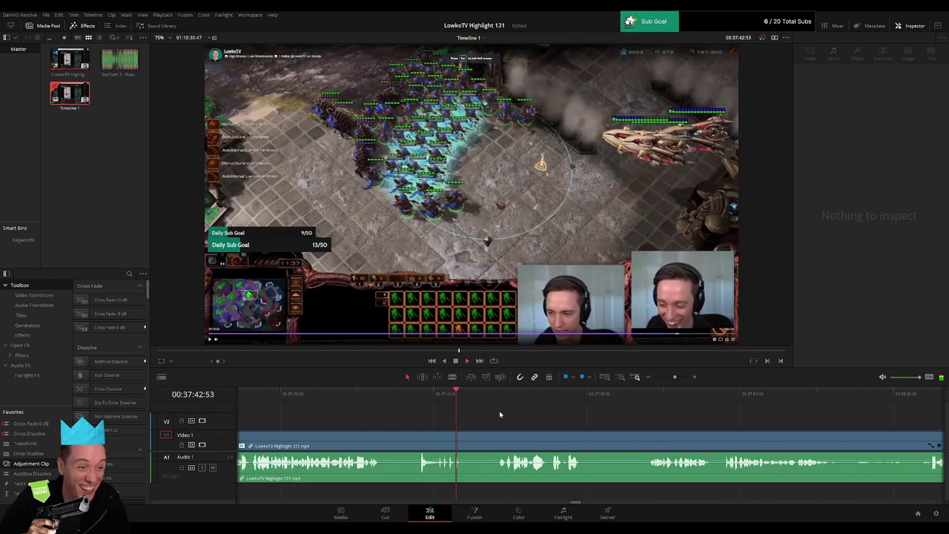
# Step: Locate the laughing moment at about 00:37:43 and place another Adjustment Clip starting there on Video 2
pyautogui.moveTo(491, 398); pyautogui.dragTo(512, 398)
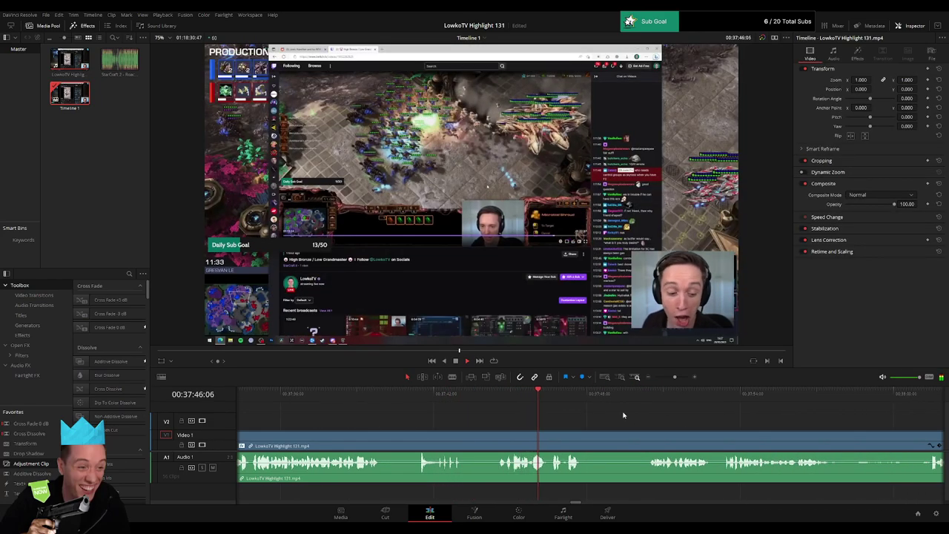
pyautogui.click(470, 391)
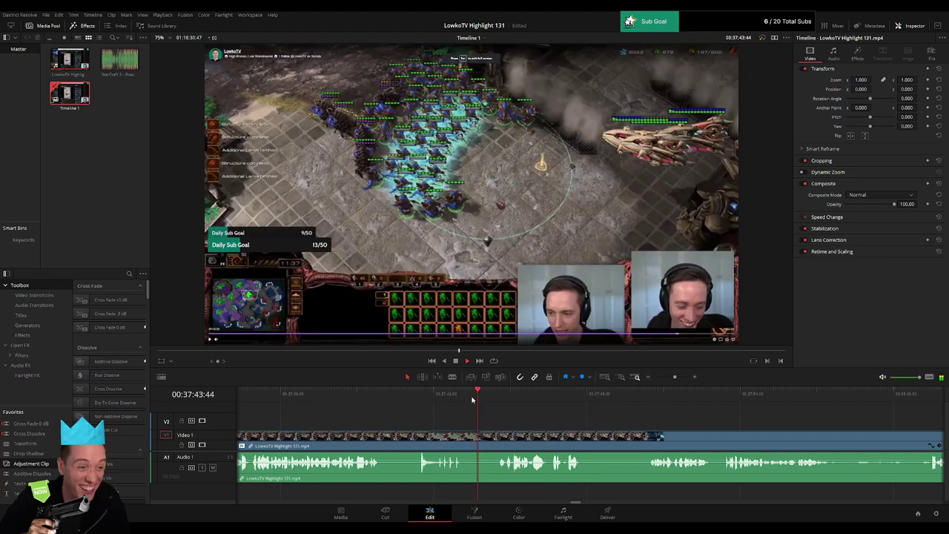
pyautogui.click(472, 395)
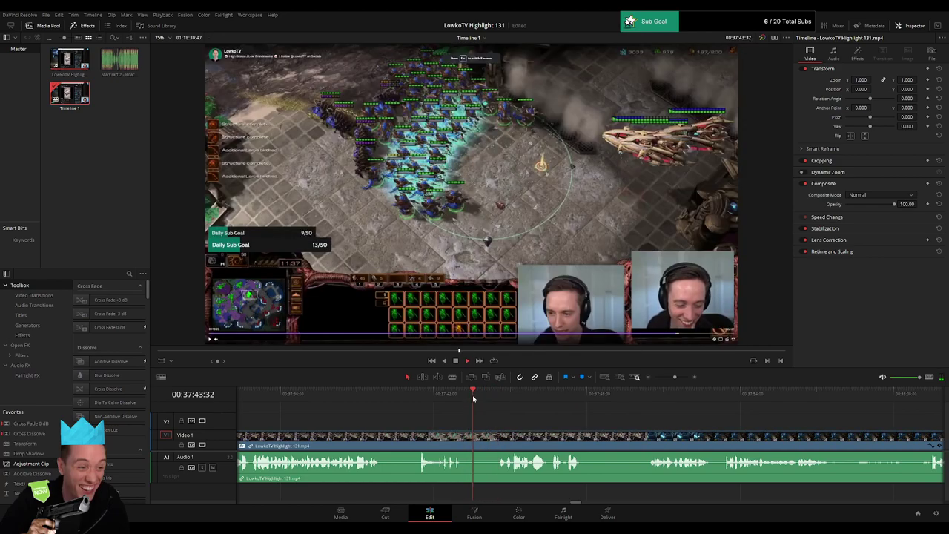
pyautogui.click(466, 400)
pyautogui.moveTo(46, 461); pyautogui.dragTo(489, 425)
# Step: Set the second adjustment clip's zoom to 1.610 and position to -581, 326, play it back and deselect it
pyautogui.moveTo(861, 80); pyautogui.dragTo(919, 90)
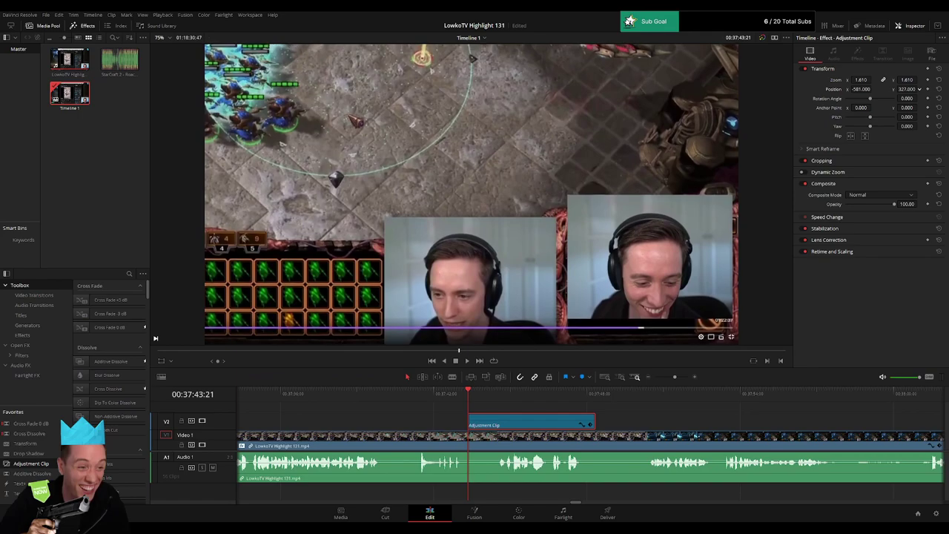
pyautogui.press('space')
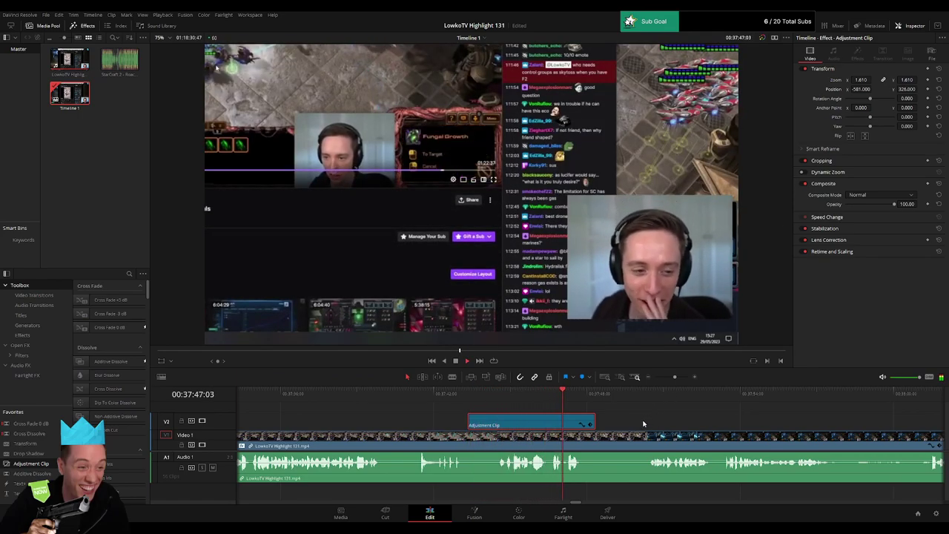
pyautogui.click(645, 422)
# Step: Split the footage at the second adjustment clip's end and about two seconds after it, and ripple-delete the piece between
pyautogui.hscroll(2, 660, 423)
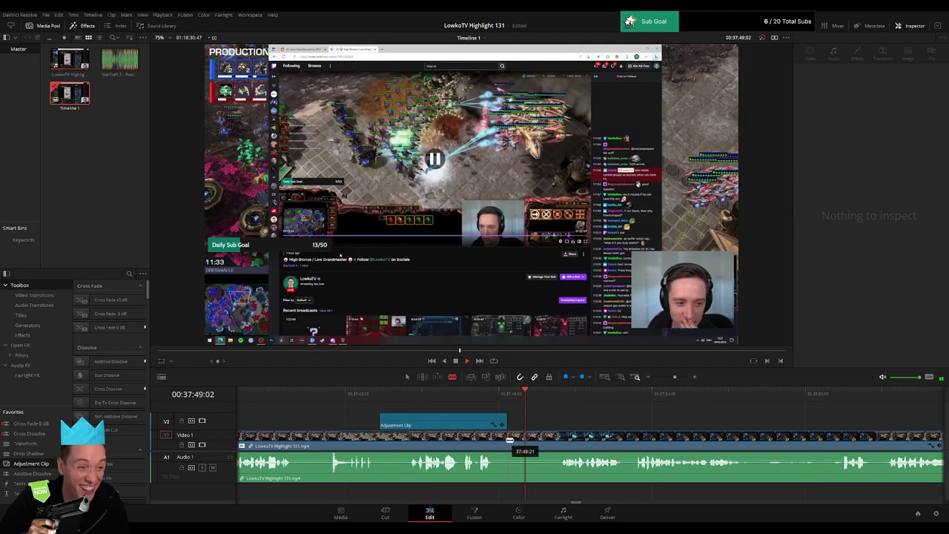
pyautogui.moveTo(510, 440); pyautogui.dragTo(558, 438)
pyautogui.click(541, 444)
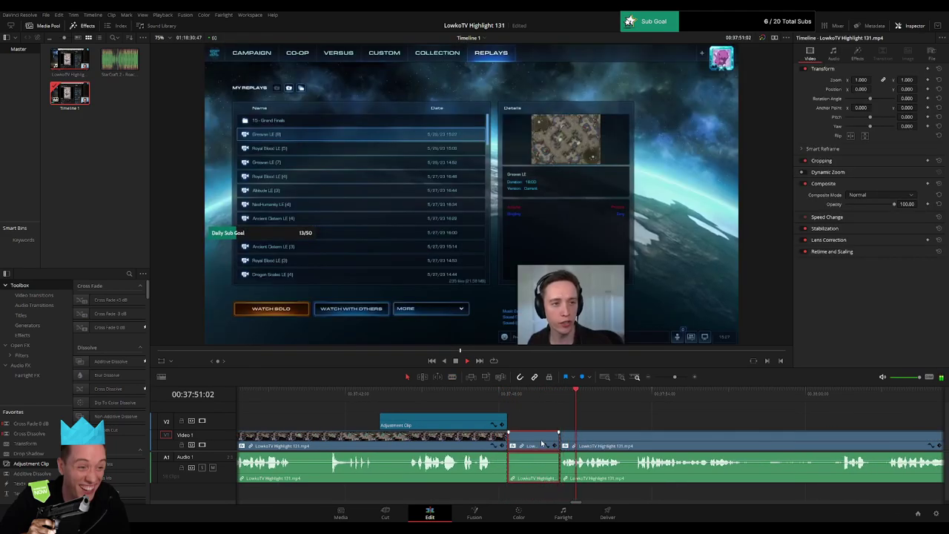
pyautogui.press('Delete')
# Step: Color the clip ending at about 00:37:48 blue and deselect it, reviewing the menu footage up to about 00:38:05
pyautogui.click(457, 445)
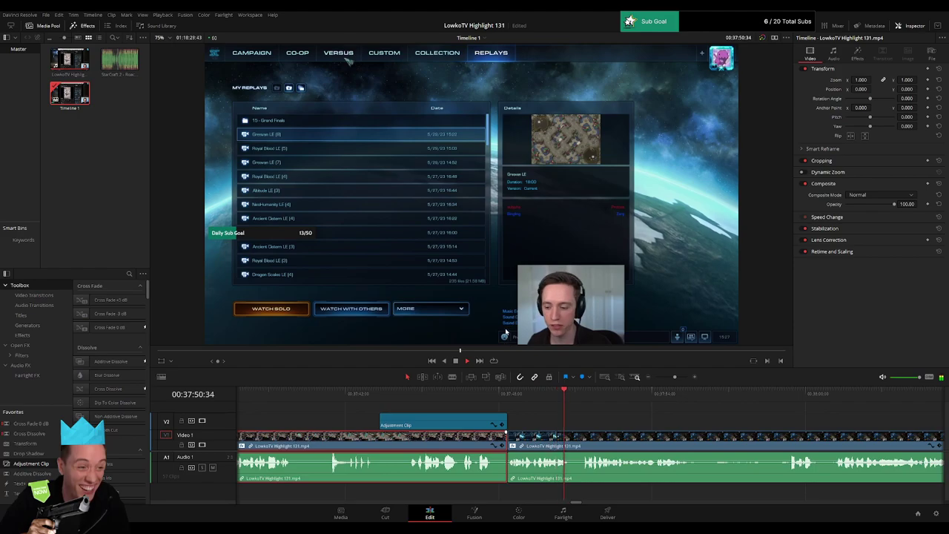
pyautogui.click(688, 421)
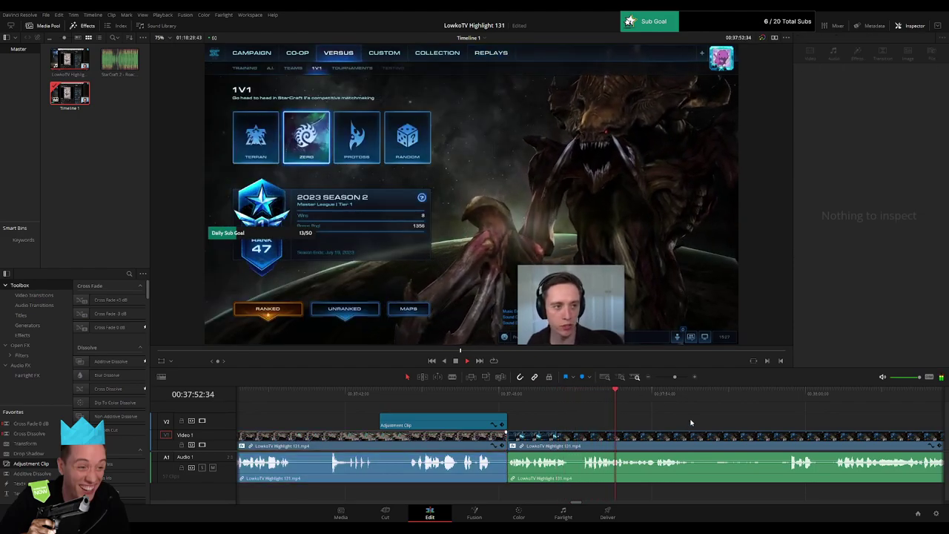
pyautogui.moveTo(727, 422); pyautogui.dragTo(493, 410)
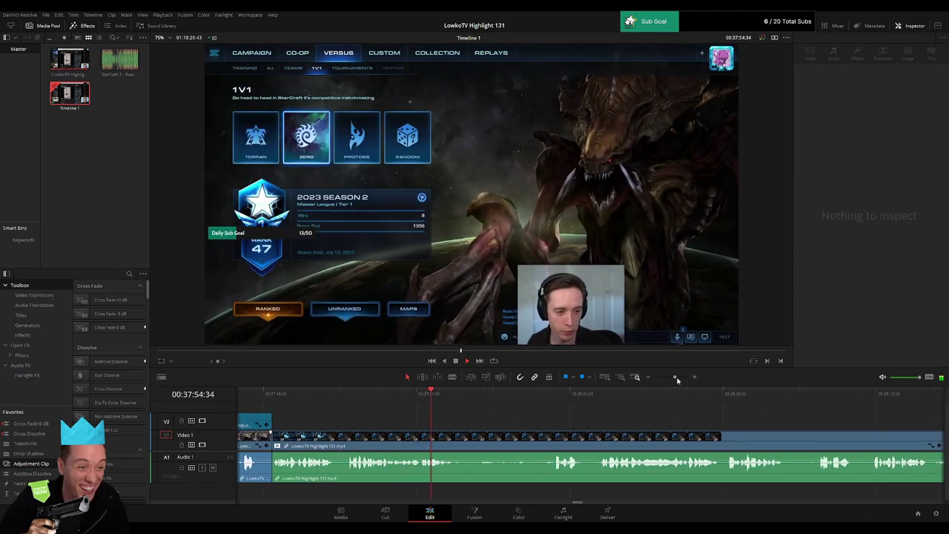
pyautogui.click(547, 394)
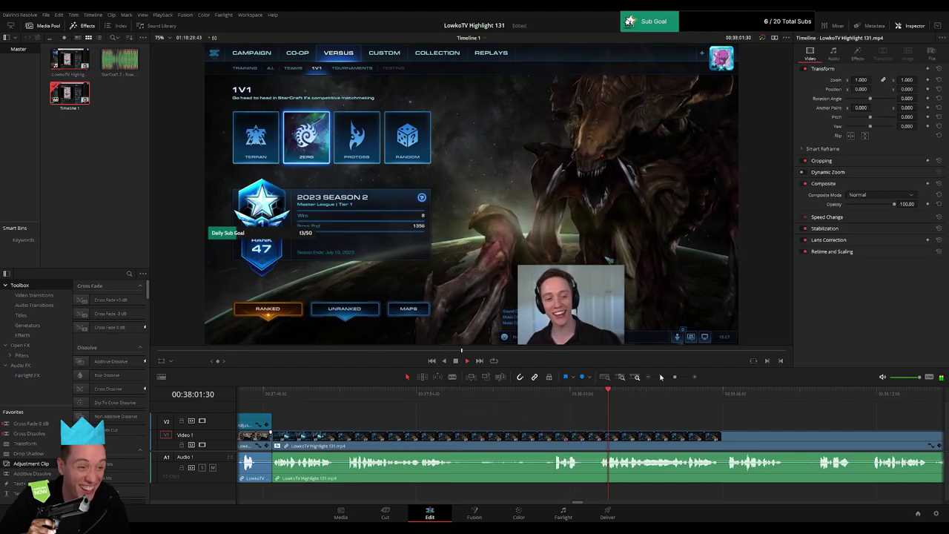
pyautogui.moveTo(675, 378)
pyautogui.mouseDown()
pyautogui.moveTo(659, 383)
pyautogui.moveTo(676, 380)
pyautogui.mouseUp()
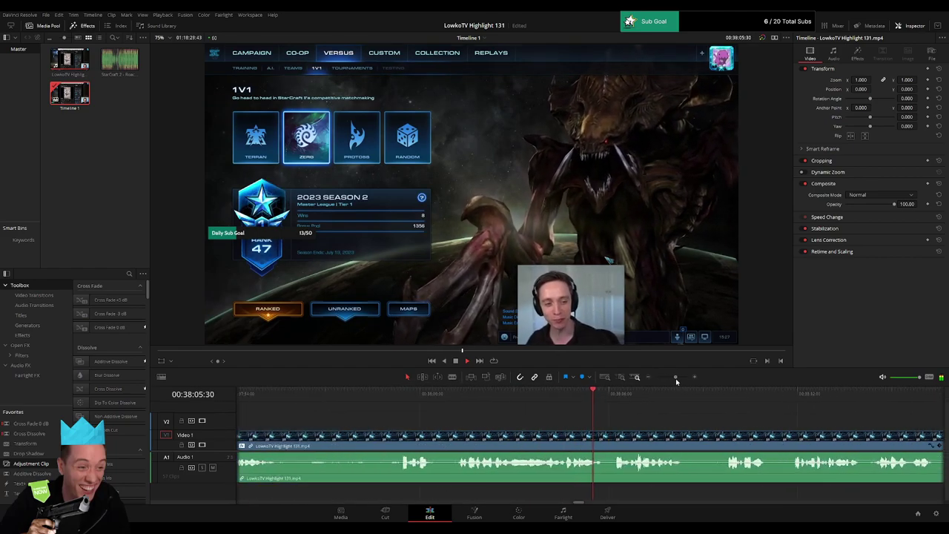
# Step: Split the footage at about 00:38:08:30, ripple-delete the roughly one-second pause after it, and color the preceding clip blue
pyautogui.moveTo(690, 415); pyautogui.dragTo(464, 417)
pyautogui.click(466, 395)
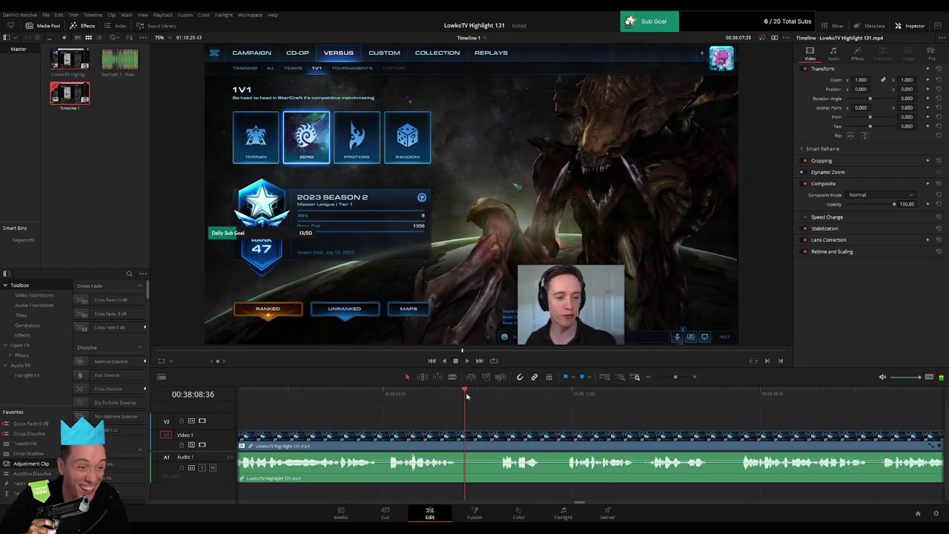
pyautogui.press('b')
pyautogui.click(462, 438)
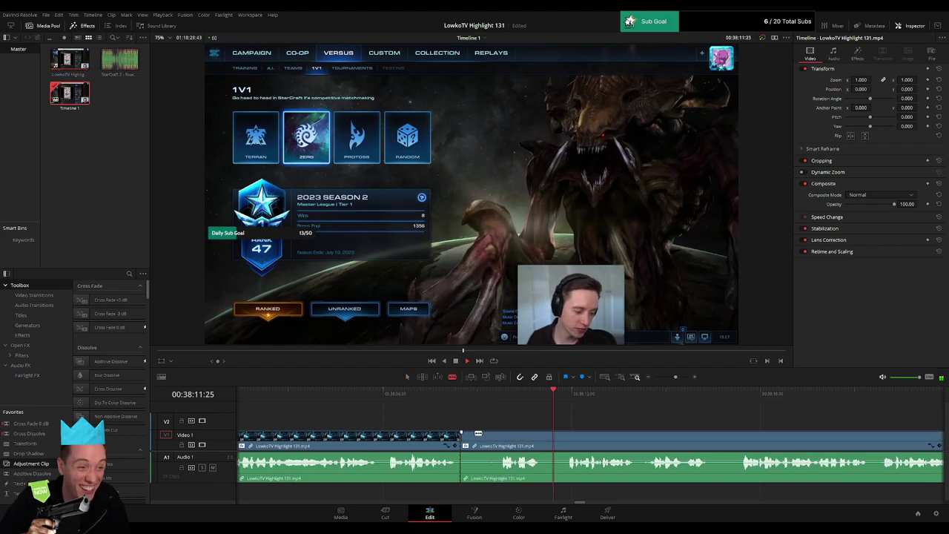
pyautogui.press('a')
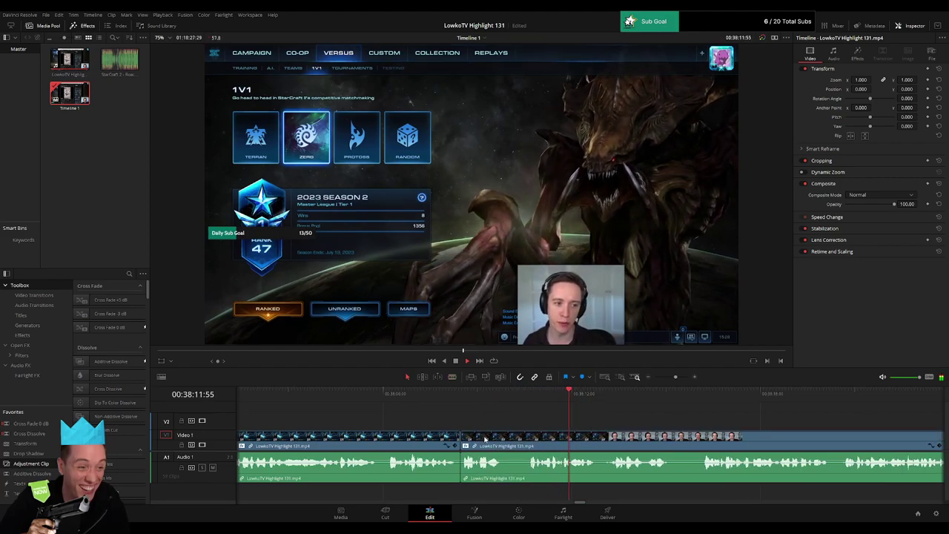
pyautogui.click(586, 396)
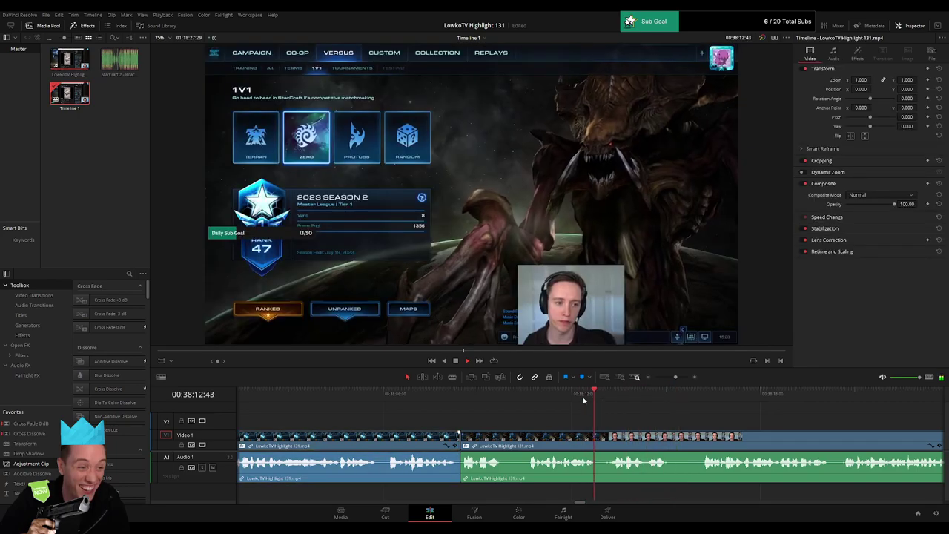
# Step: Ripple-delete the short pause starting at about 00:38:12:49, color the clip before it blue, and deselect it
pyautogui.press('space')
pyautogui.press('b')
pyautogui.click(598, 439)
pyautogui.click(607, 440)
pyautogui.press('a')
pyautogui.click(602, 441)
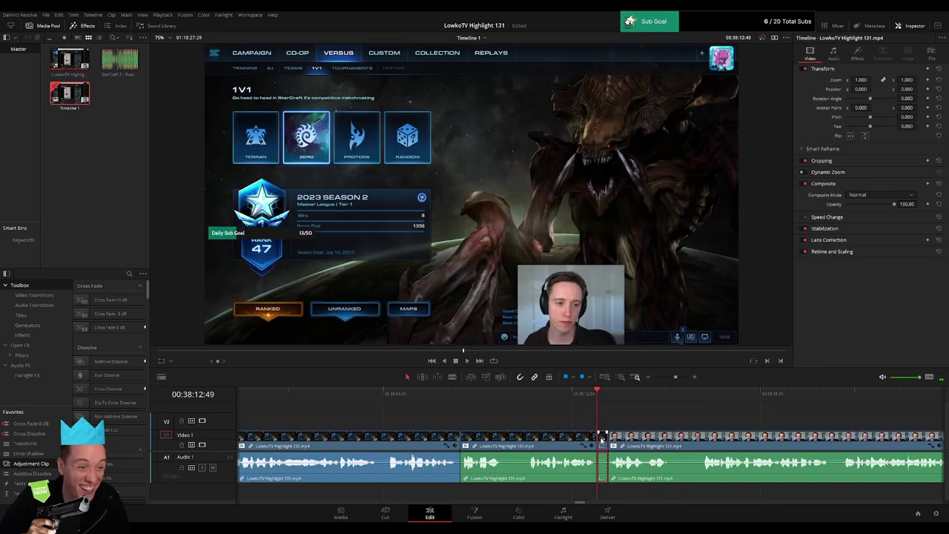
pyautogui.press('Delete')
pyautogui.press('space')
pyautogui.click(594, 439)
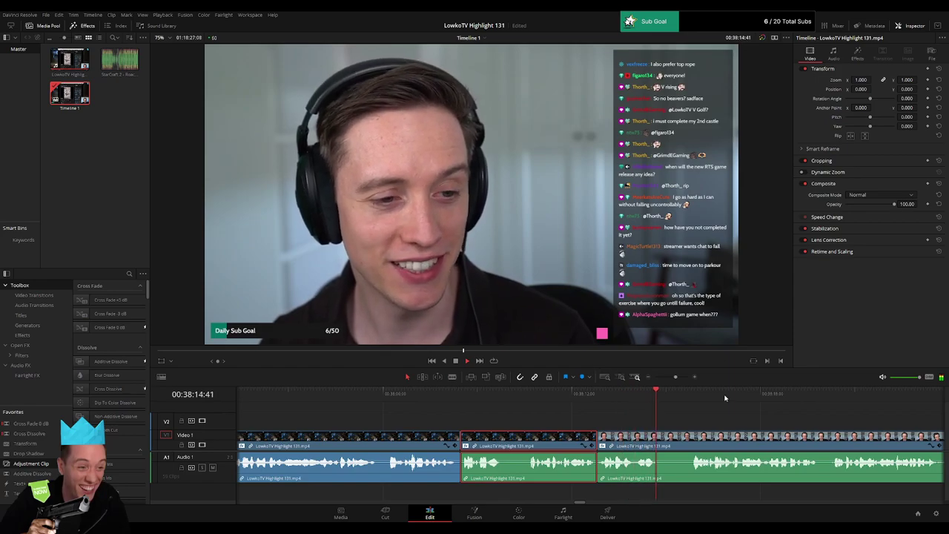
pyautogui.click(740, 418)
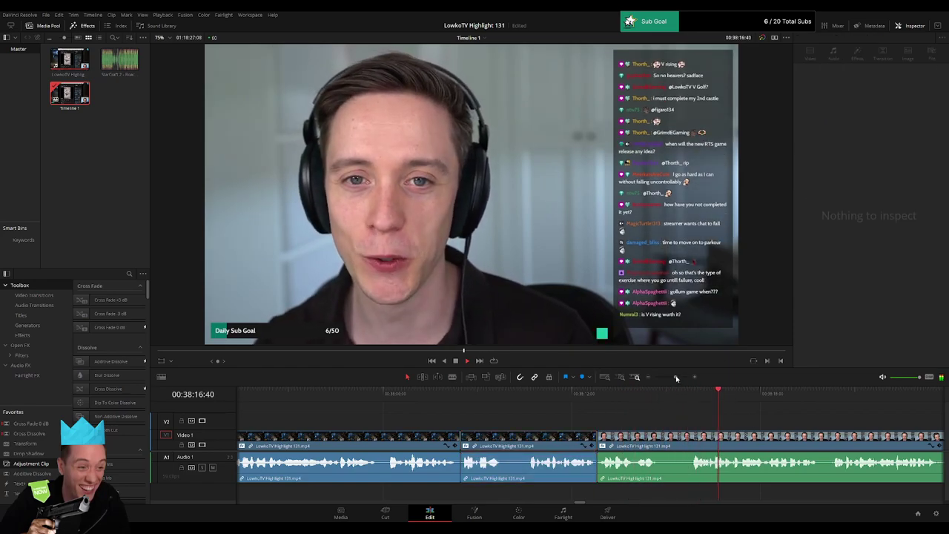
# Step: Split the webcam footage at about 00:38:28:56 and half a second after it, and ripple-delete the piece between
pyautogui.moveTo(676, 379); pyautogui.dragTo(658, 385)
pyautogui.press('space')
pyautogui.click(779, 397)
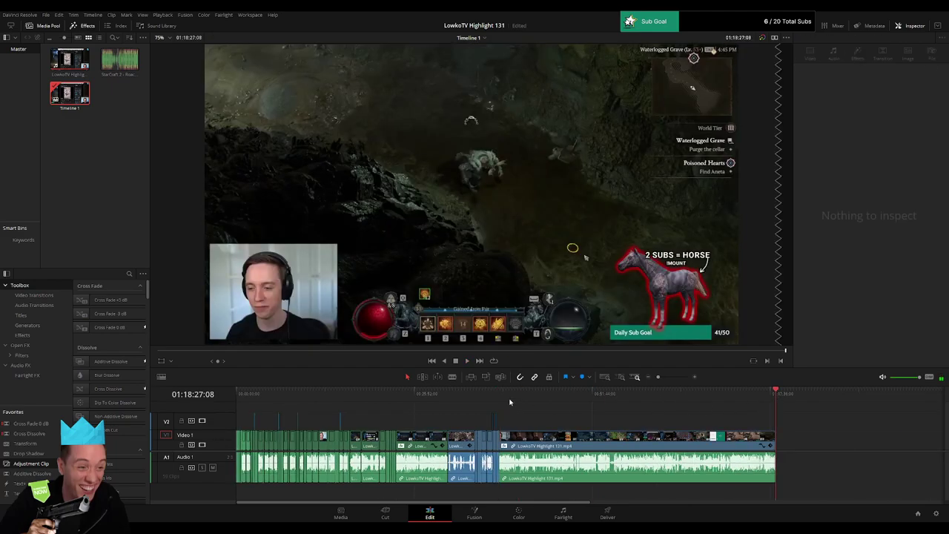
pyautogui.click(510, 402)
pyautogui.moveTo(658, 379)
pyautogui.mouseDown()
pyautogui.moveTo(678, 381)
pyautogui.moveTo(665, 380)
pyautogui.mouseUp()
pyautogui.click(492, 400)
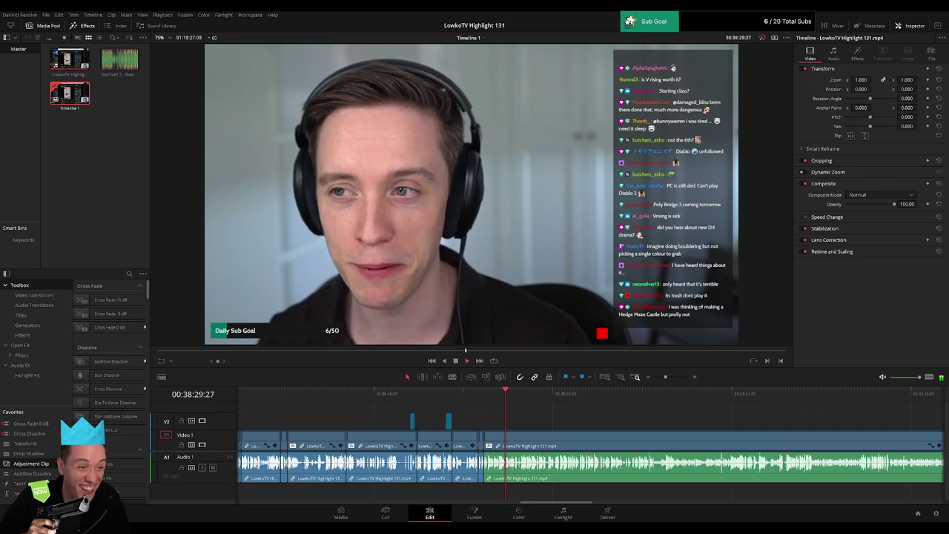
pyautogui.moveTo(666, 376); pyautogui.dragTo(678, 378)
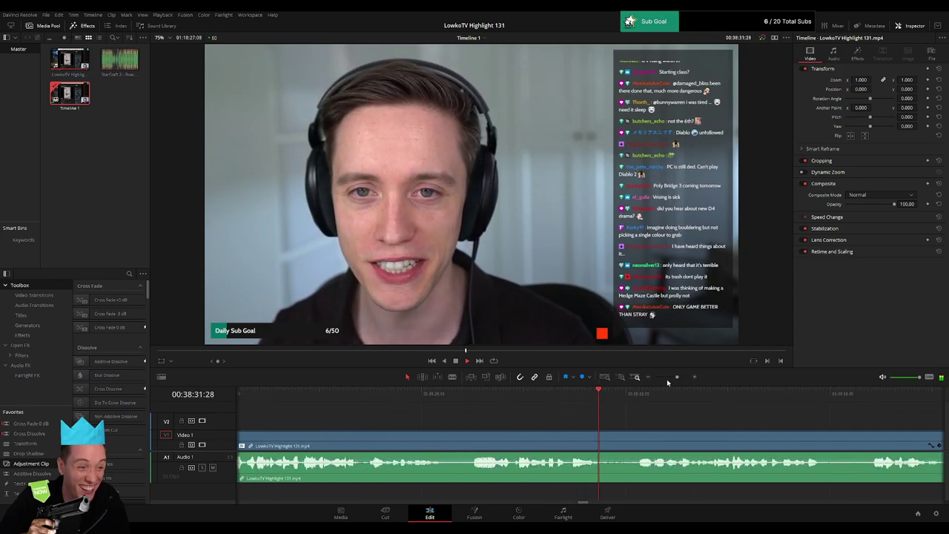
pyautogui.click(477, 399)
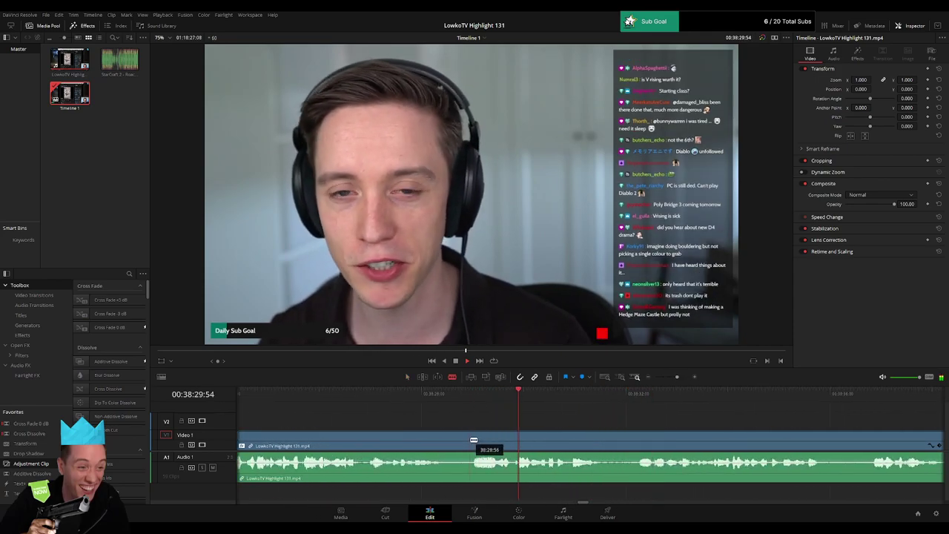
pyautogui.click(497, 439)
pyautogui.press('Delete')
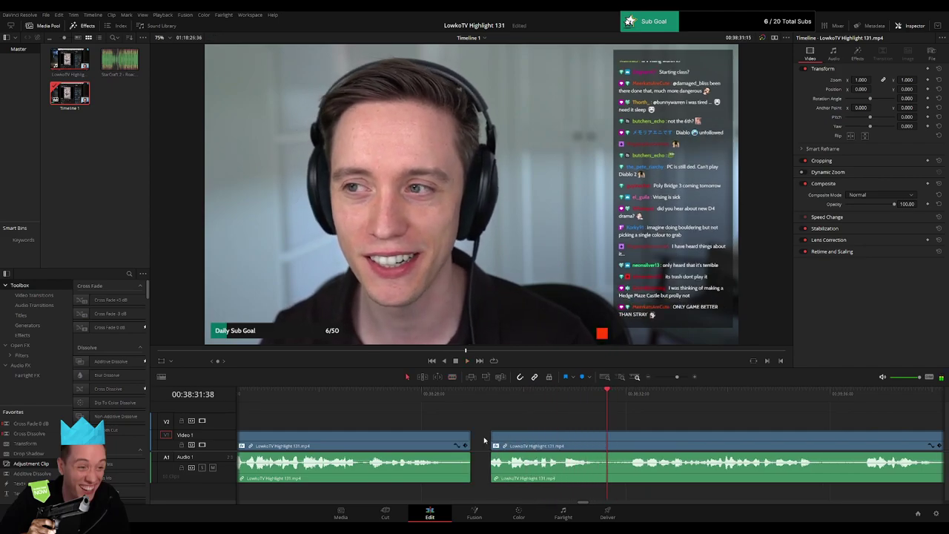
# Step: Split the footage at about 00:38:31:10 and at 00:38:32:00, and ripple-delete the pause between the cuts
pyautogui.click(542, 395)
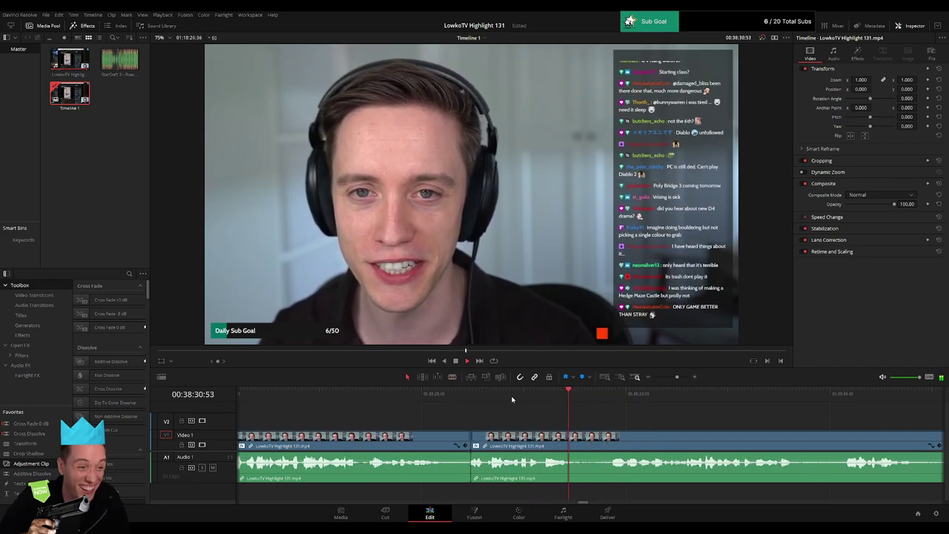
pyautogui.click(540, 397)
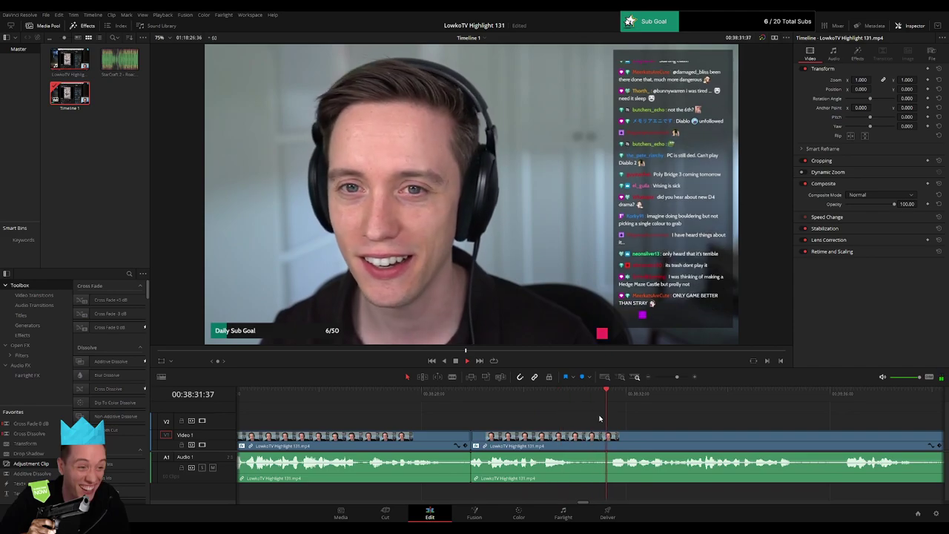
pyautogui.click(585, 436)
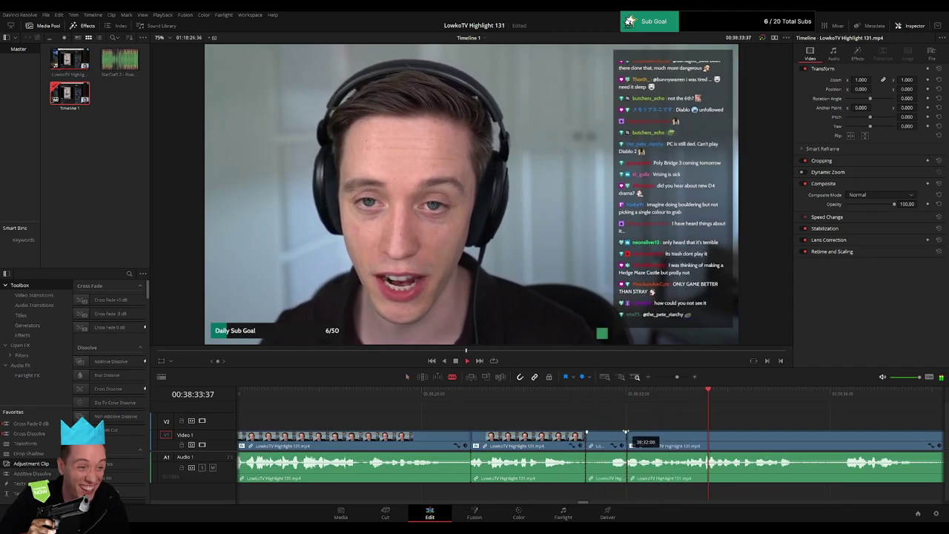
pyautogui.press('Delete')
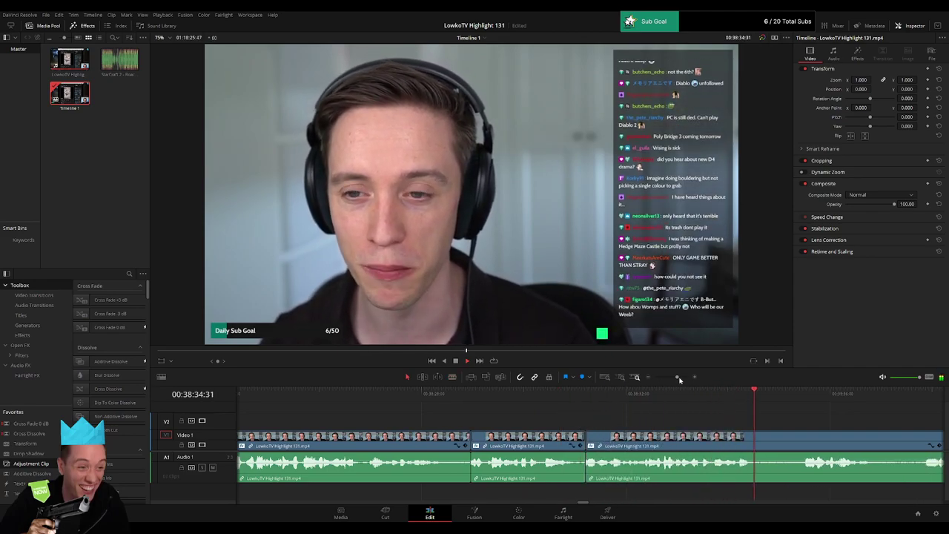
# Step: Color the two webcam clips between about 00:38:12:49 and 00:38:31:10 green and deselect them
pyautogui.moveTo(680, 379); pyautogui.dragTo(672, 379)
pyautogui.click(445, 448)
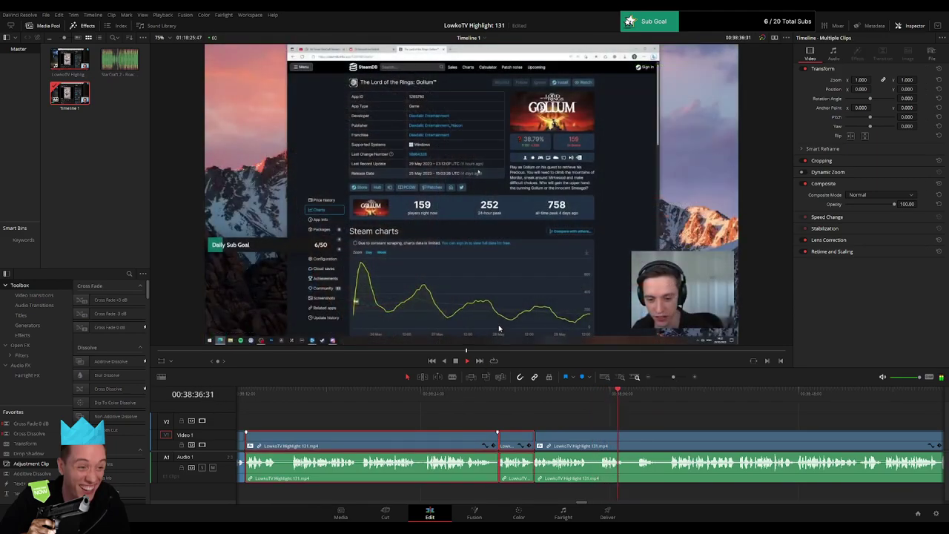
pyautogui.click(714, 420)
# Step: Ripple-delete the piece from 00:38:36:57 to about 00:38:38, and color the clip before the cut green
pyautogui.moveTo(703, 420); pyautogui.dragTo(487, 420)
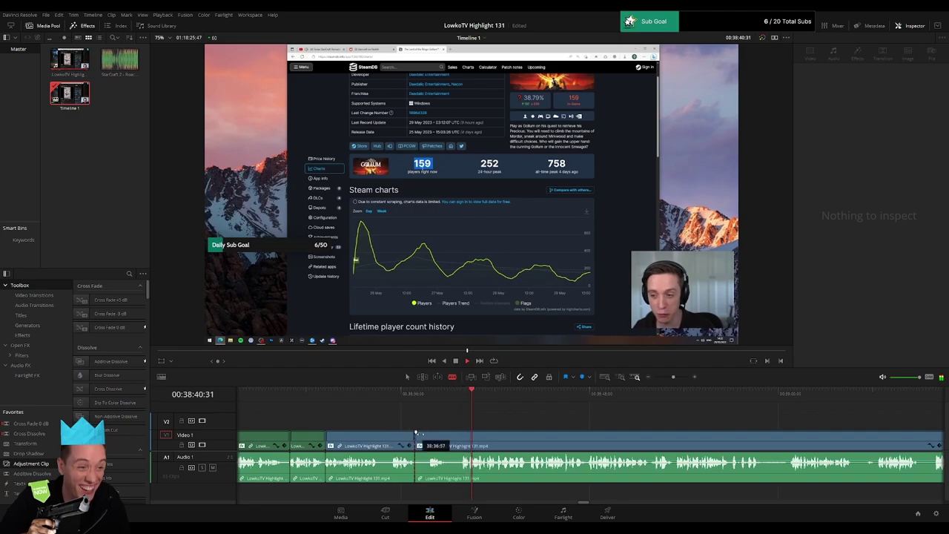
pyautogui.click(425, 441)
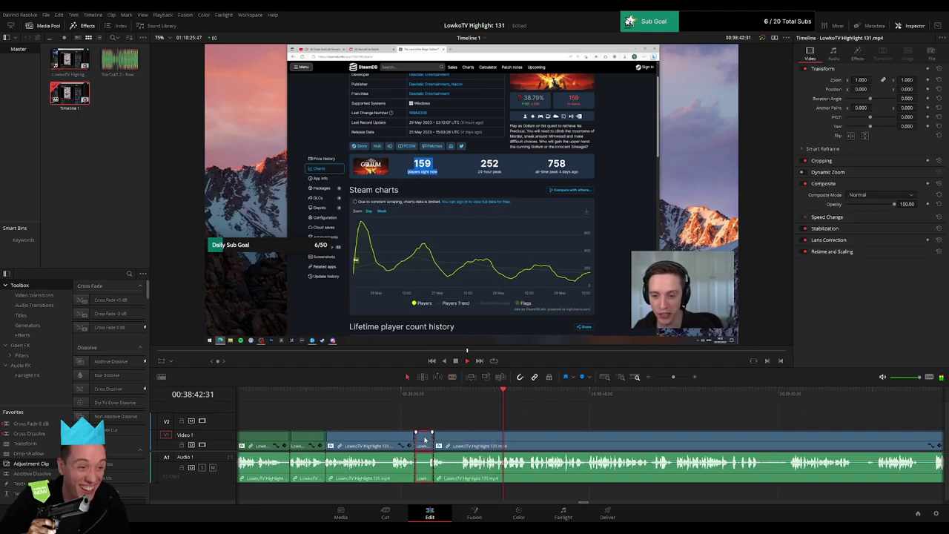
pyautogui.press('BackSpace')
pyautogui.click(404, 394)
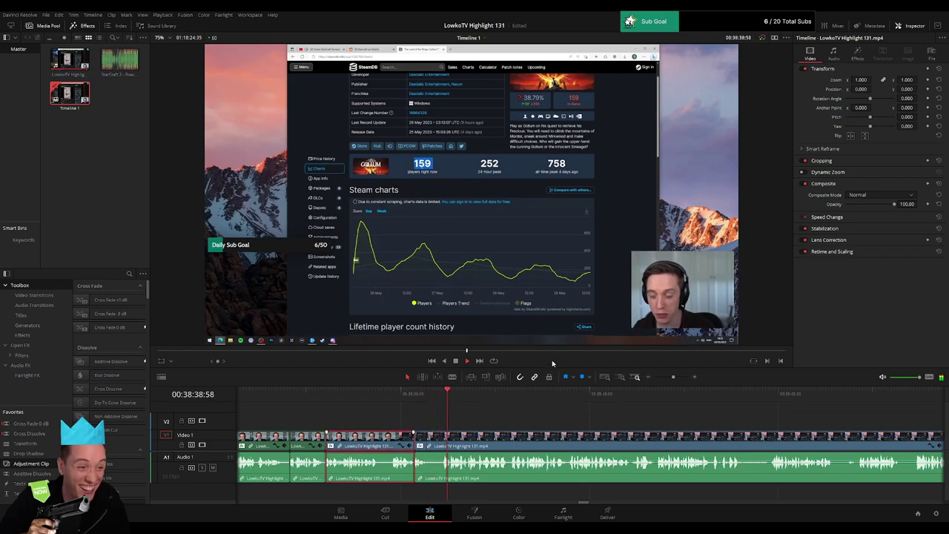
pyautogui.click(539, 416)
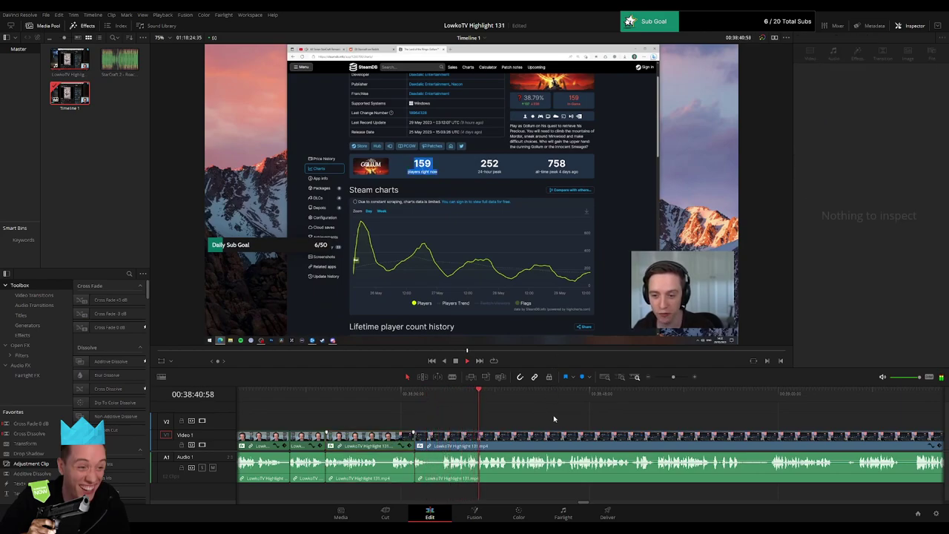
# Step: Ripple-delete the pause from about 00:38:57:30 to 00:38:59:20 in the SteamDB footage and put a Cross Fade 0 dB on the audio cut
pyautogui.moveTo(576, 417); pyautogui.dragTo(460, 404)
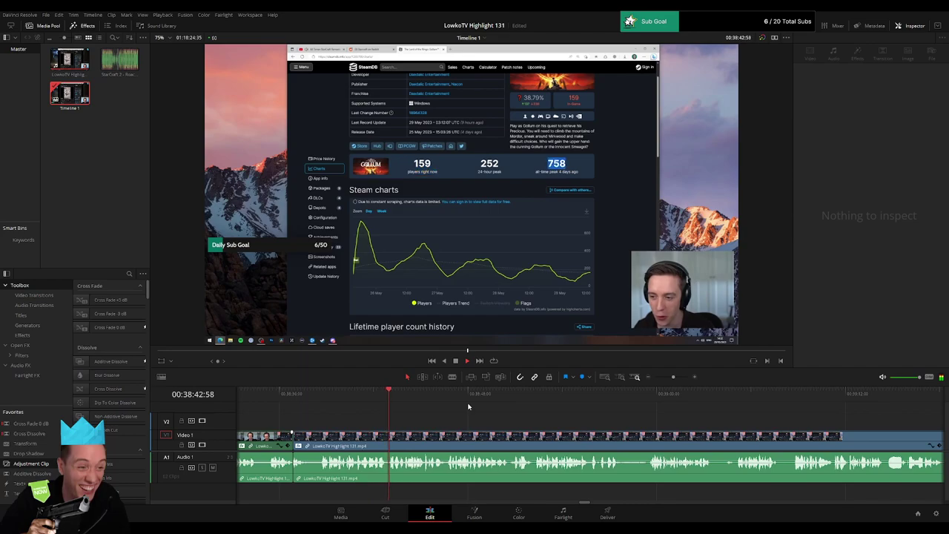
pyautogui.hscroll(2, 449, 417)
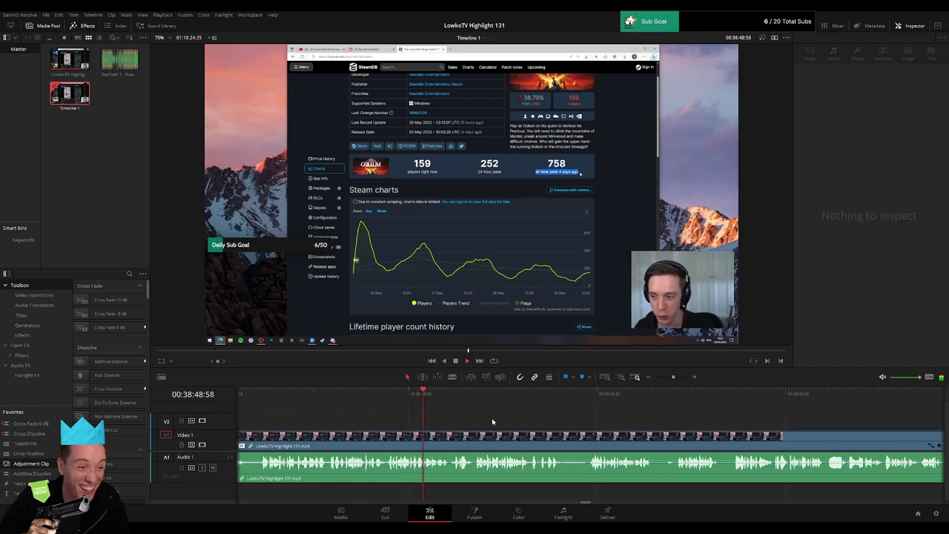
pyautogui.hscroll(3, 430, 414)
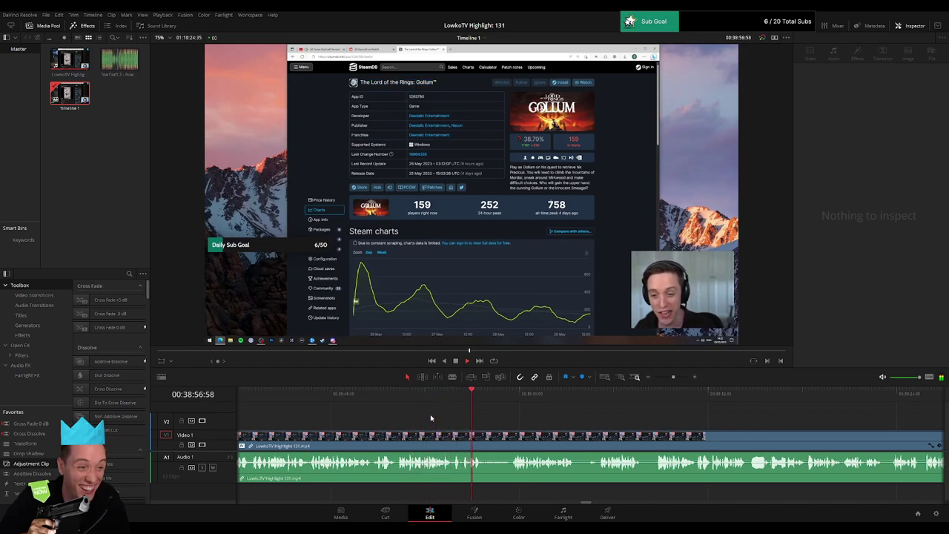
pyautogui.click(504, 396)
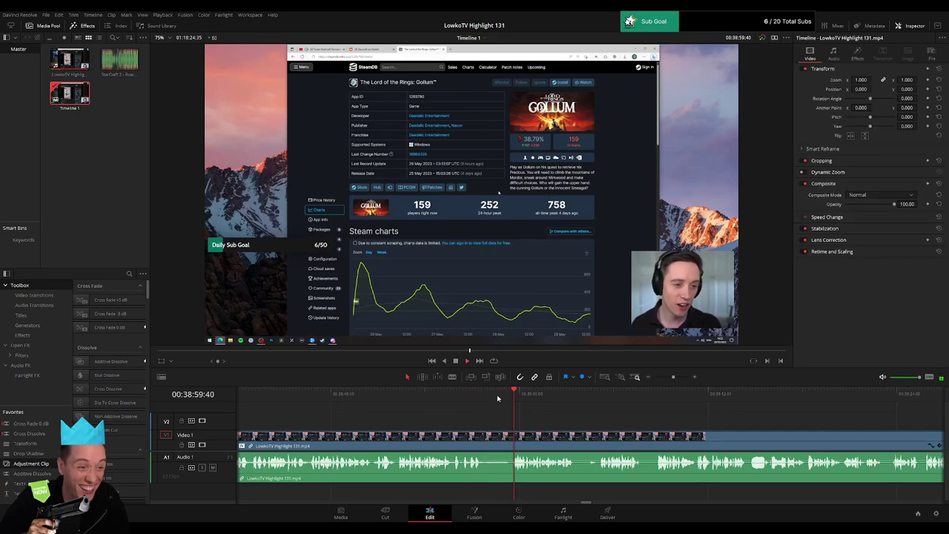
pyautogui.click(483, 434)
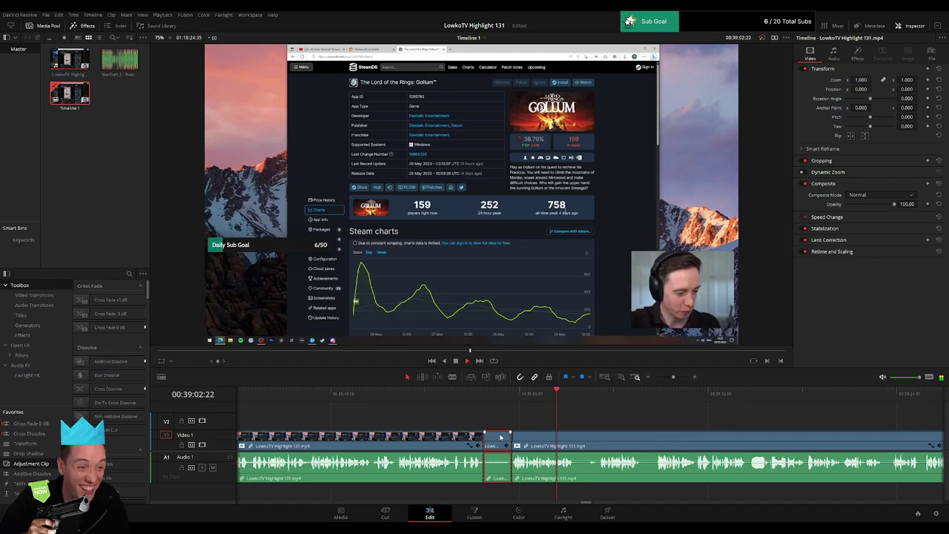
pyautogui.press('Delete')
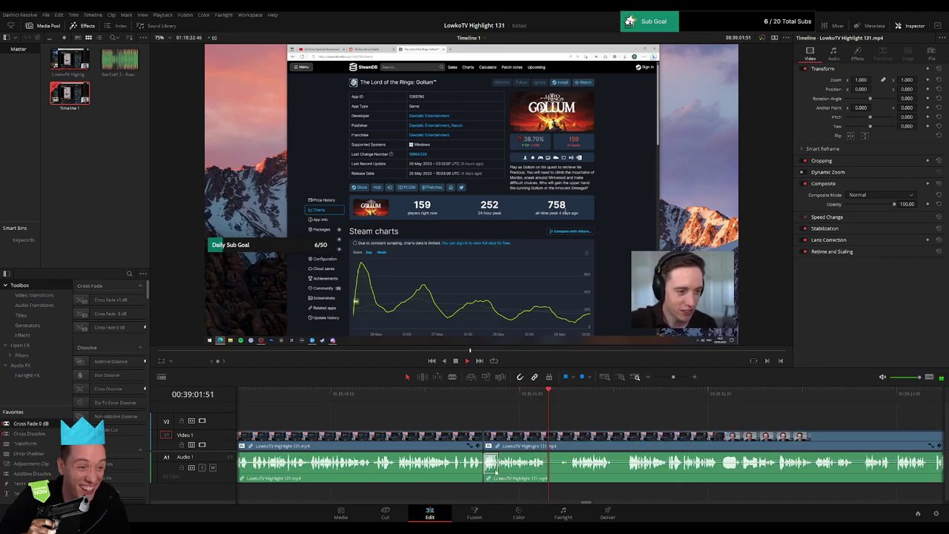
pyautogui.moveTo(488, 473); pyautogui.dragTo(488, 472)
pyautogui.click(558, 406)
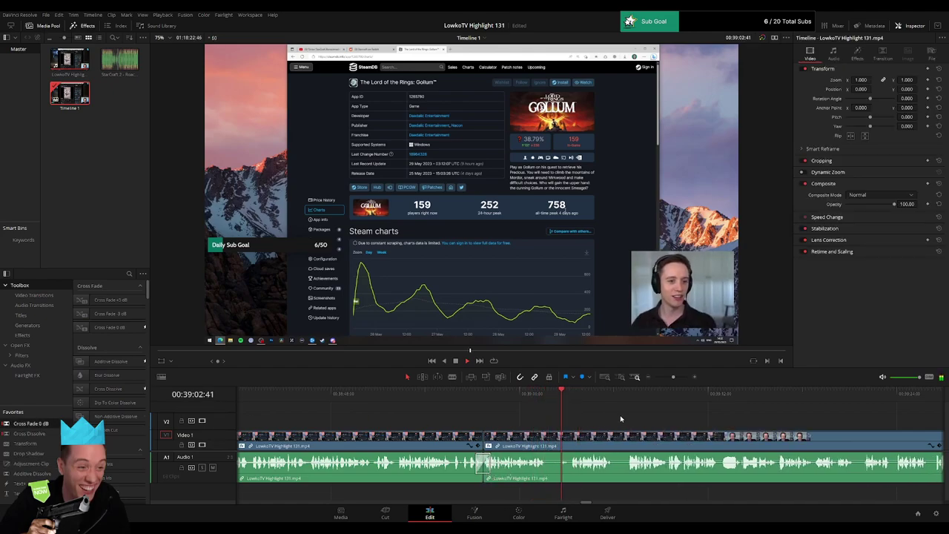
# Step: Ripple-delete two more pauses in the SteamDB footage, at about 00:39:01 and about 00:39:03:30
pyautogui.moveTo(621, 420); pyautogui.dragTo(495, 436)
pyautogui.press('Delete')
pyautogui.click(497, 438)
pyautogui.press('a')
pyautogui.click(489, 441)
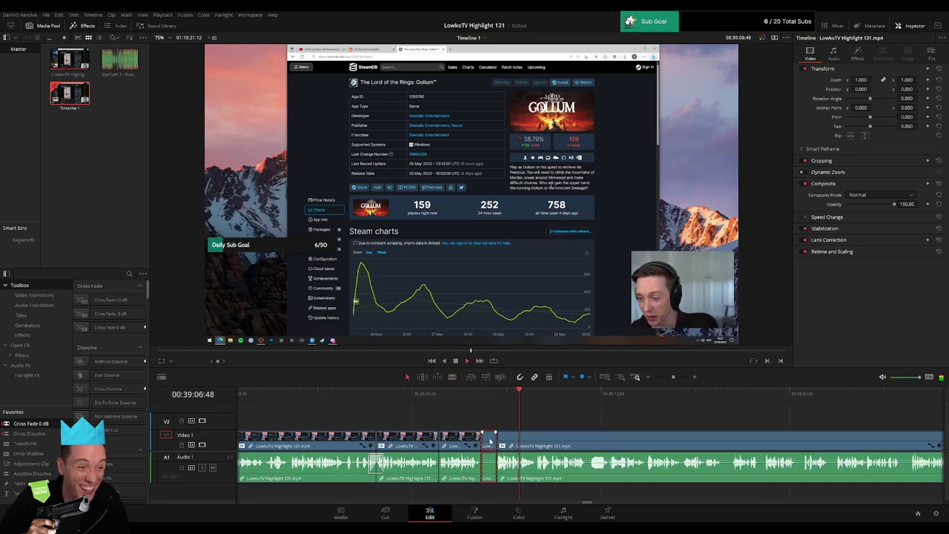
pyautogui.press('Delete')
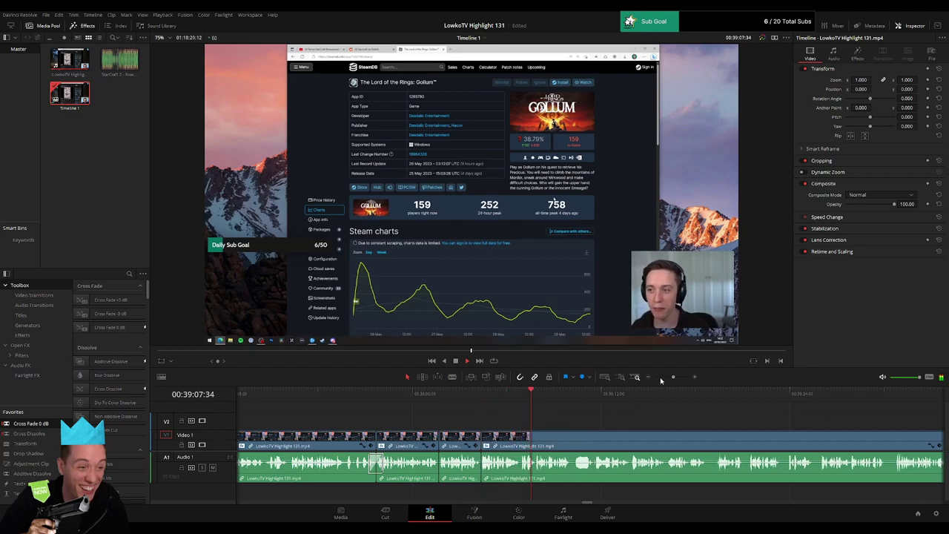
# Step: Color the three SteamDB clips between 00:38:36:57 and about 00:39:03:30 green and deselect them
pyautogui.moveTo(673, 378); pyautogui.dragTo(671, 378)
pyautogui.moveTo(561, 414); pyautogui.dragTo(497, 439)
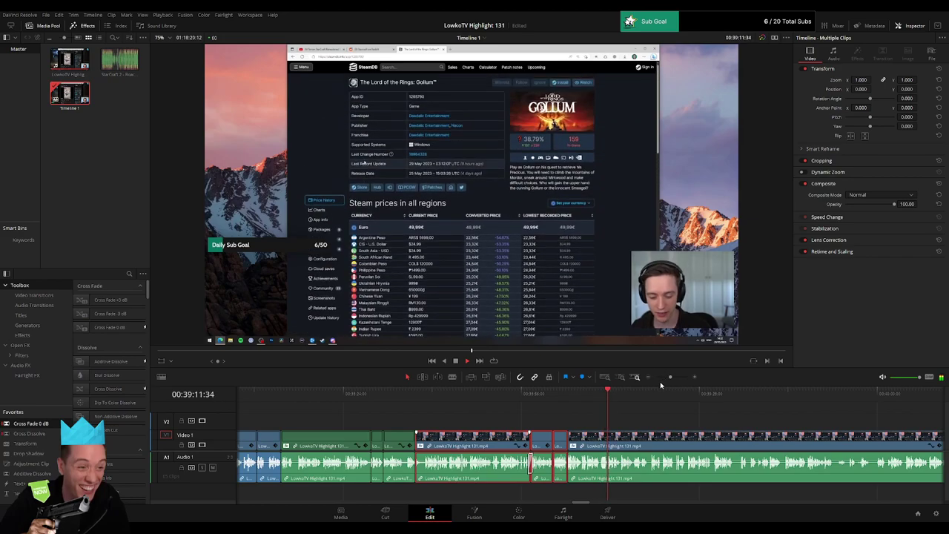
pyautogui.click(648, 410)
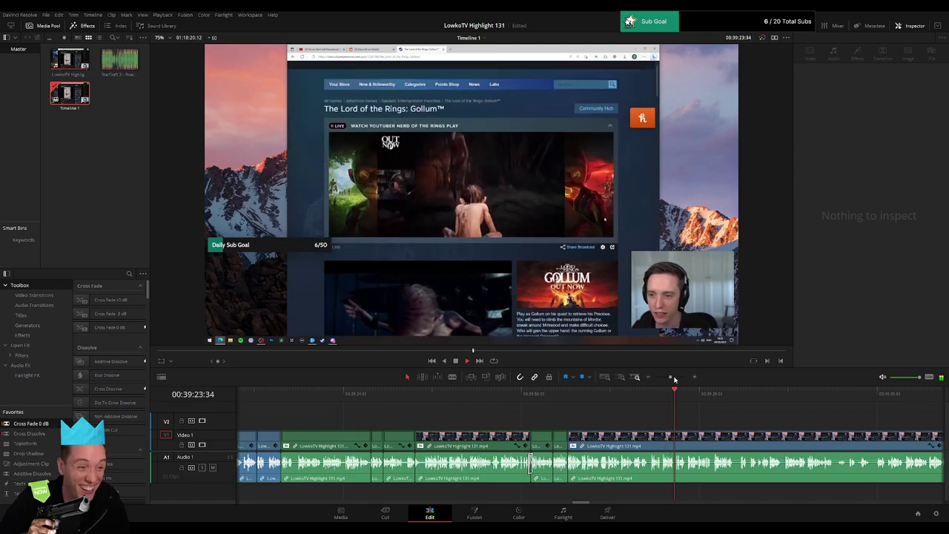
# Step: Skim the Gollum Steam store page footage from about 00:39:25 to the webcam segment at about 00:39:51
pyautogui.moveTo(671, 377)
pyautogui.mouseDown()
pyautogui.moveTo(656, 379)
pyautogui.moveTo(673, 380)
pyautogui.mouseUp()
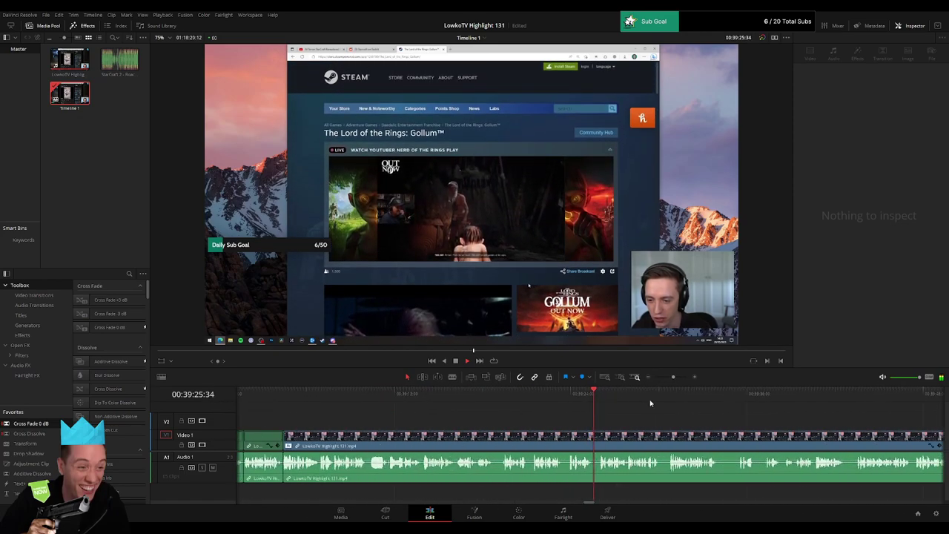
pyautogui.click(617, 397)
pyautogui.click(665, 397)
pyautogui.hscroll(1, 631, 419)
pyautogui.hscroll(2, 631, 419)
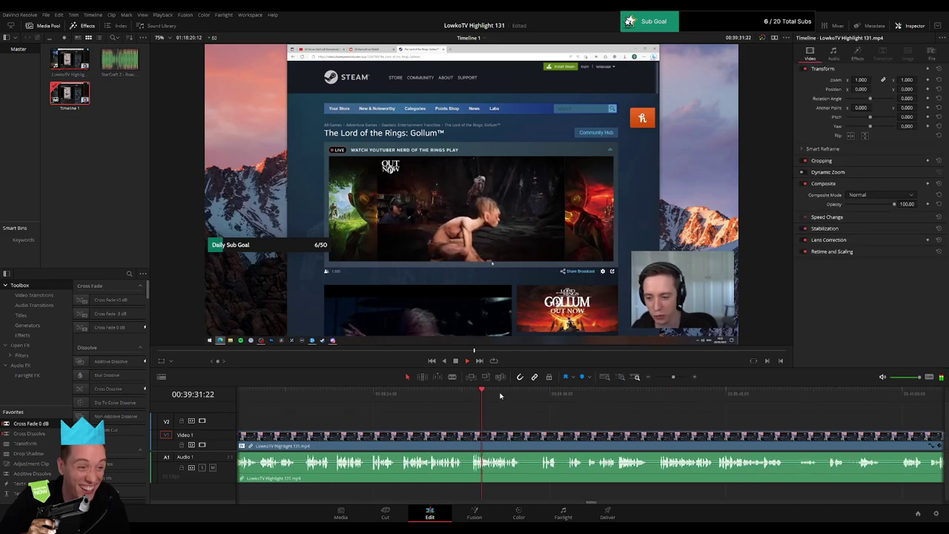
pyautogui.click(689, 396)
pyautogui.click(762, 397)
pyautogui.hscroll(3, 566, 423)
pyautogui.hscroll(1, 566, 423)
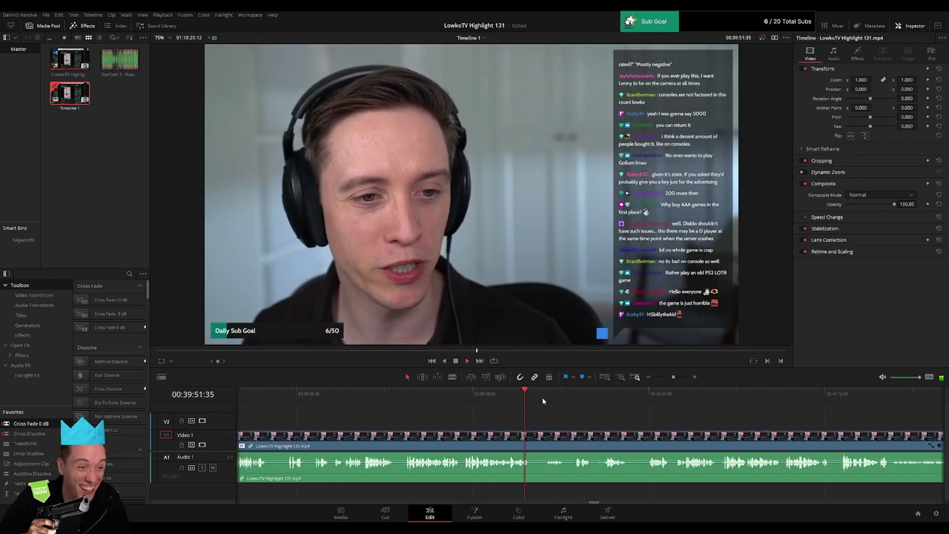
# Step: Skim the Gollum review footage from about 00:39:51 to 00:40:46, rechecking the part around 00:40:06
pyautogui.moveTo(556, 397); pyautogui.dragTo(840, 405)
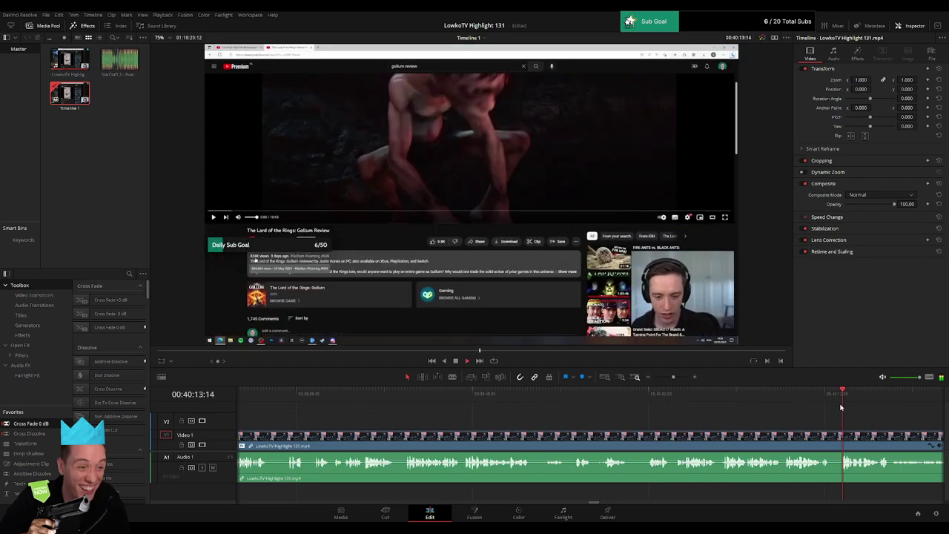
pyautogui.hscroll(4, 511, 416)
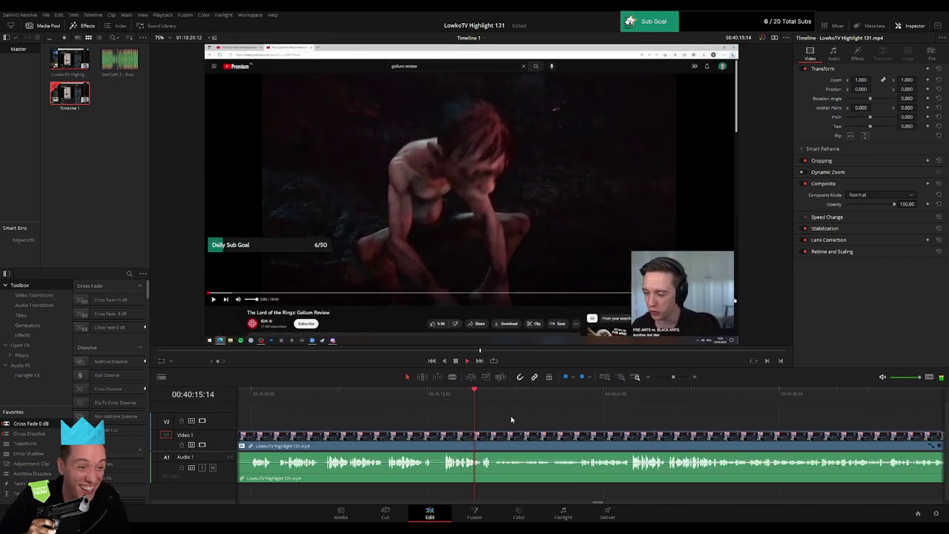
pyautogui.click(384, 392)
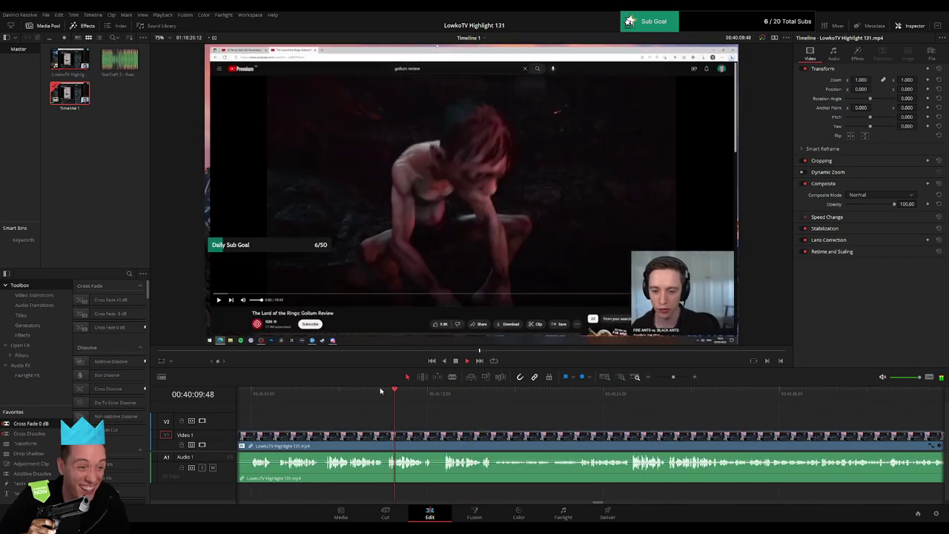
pyautogui.click(323, 394)
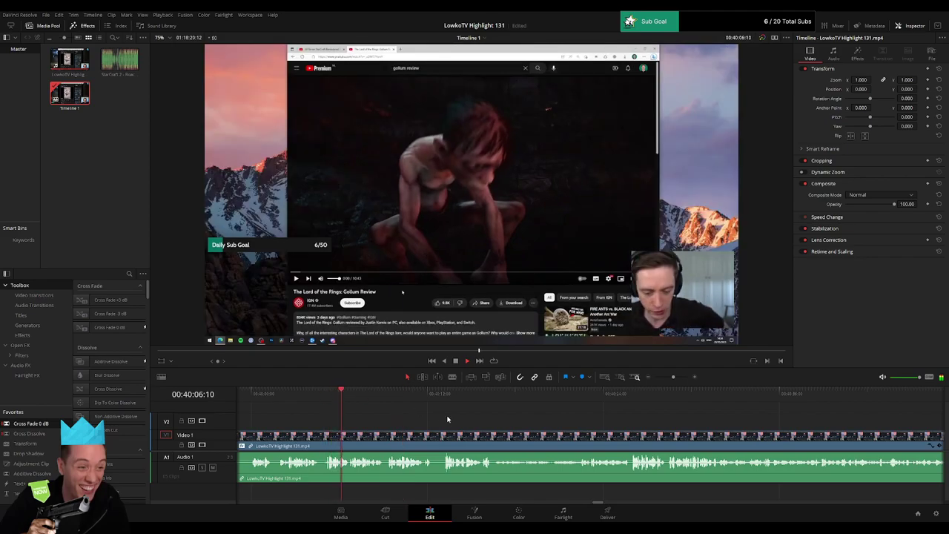
pyautogui.moveTo(677, 377)
pyautogui.mouseDown()
pyautogui.moveTo(652, 379)
pyautogui.moveTo(675, 384)
pyautogui.mouseUp()
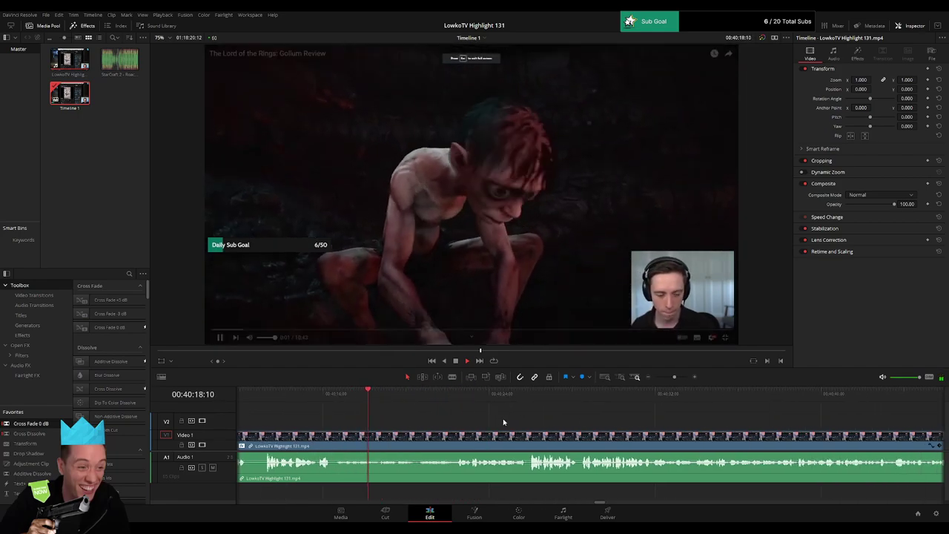
pyautogui.moveTo(674, 377)
pyautogui.mouseDown()
pyautogui.moveTo(655, 379)
pyautogui.moveTo(674, 378)
pyautogui.mouseUp()
pyautogui.moveTo(705, 440); pyautogui.dragTo(478, 433)
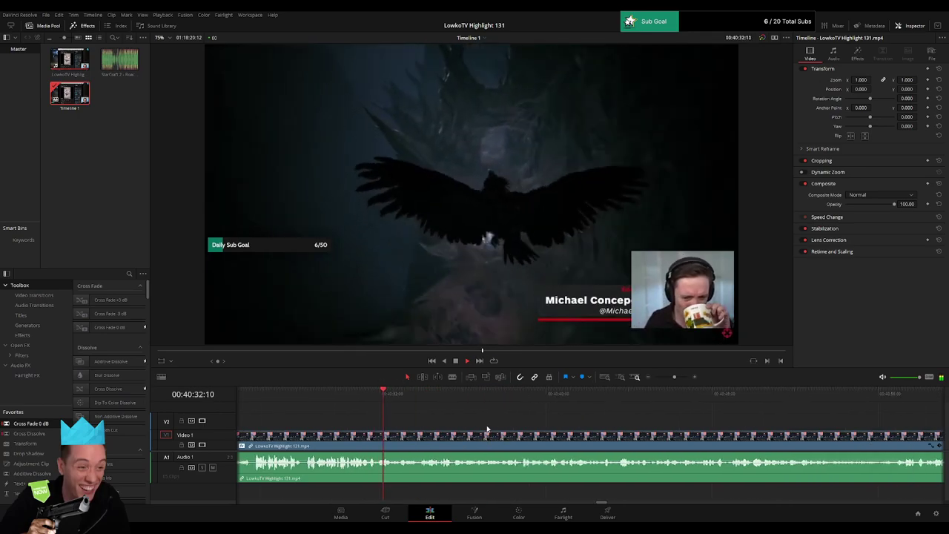
pyautogui.moveTo(675, 379); pyautogui.dragTo(669, 379)
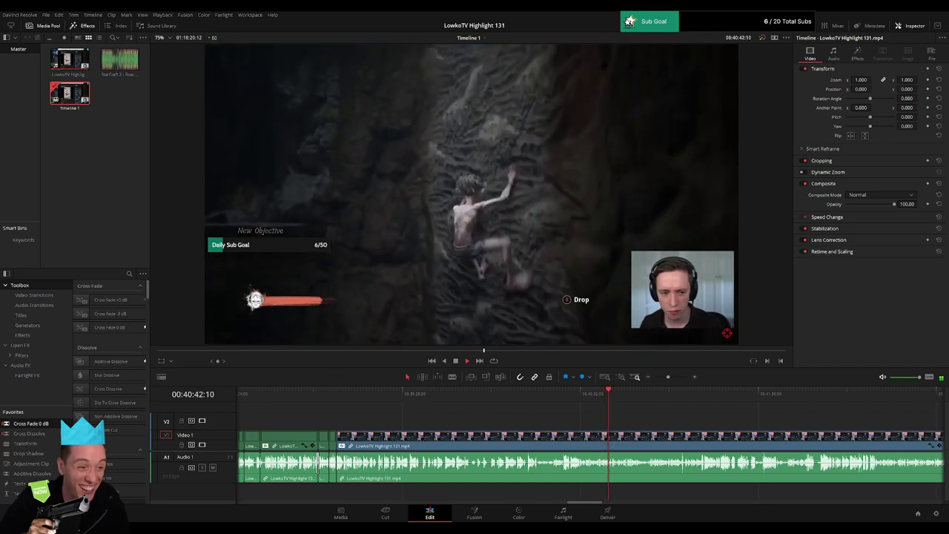
pyautogui.moveTo(576, 421); pyautogui.dragTo(270, 414)
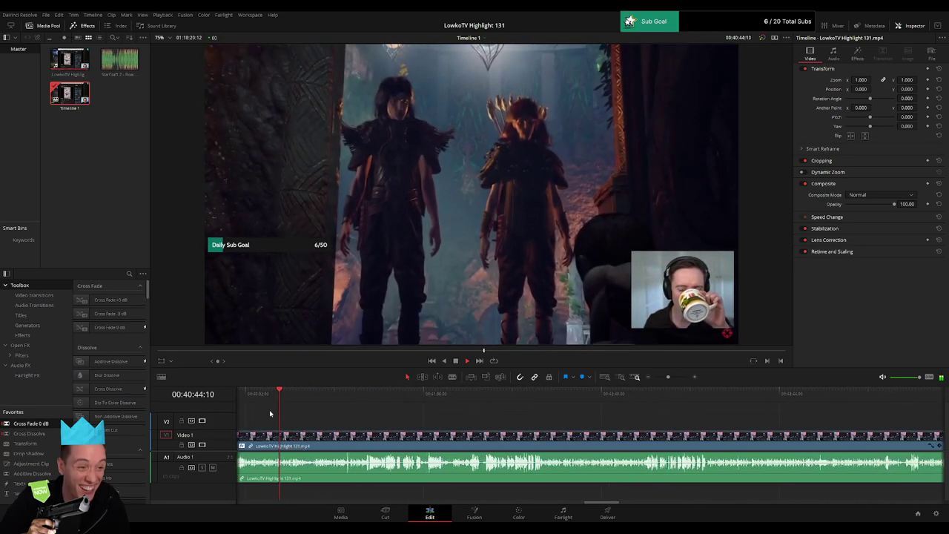
pyautogui.hscroll(2, 271, 414)
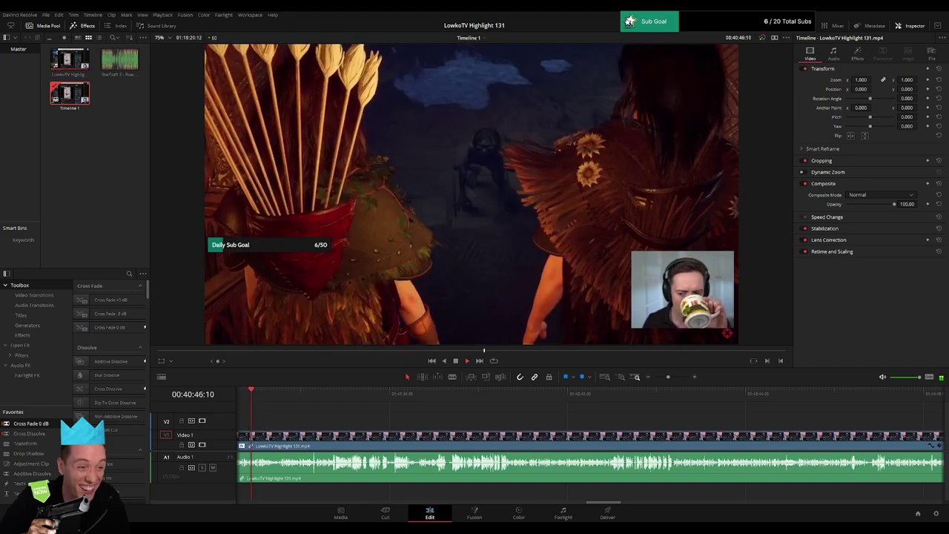
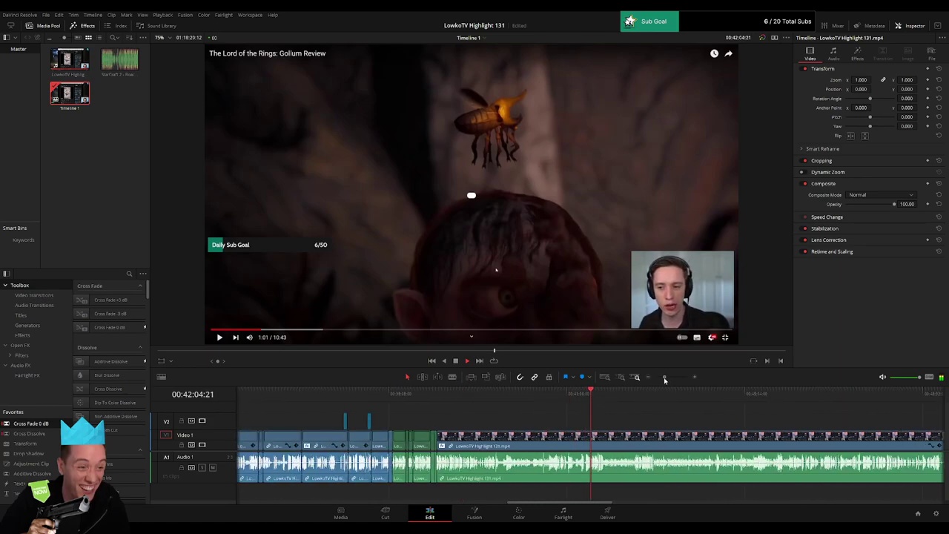
# Step: Review the Gollum review footage from about 00:42:04 to 00:43:12 for pauses in the commentary
pyautogui.moveTo(666, 380)
pyautogui.mouseDown()
pyautogui.moveTo(656, 383)
pyautogui.moveTo(670, 382)
pyautogui.mouseUp()
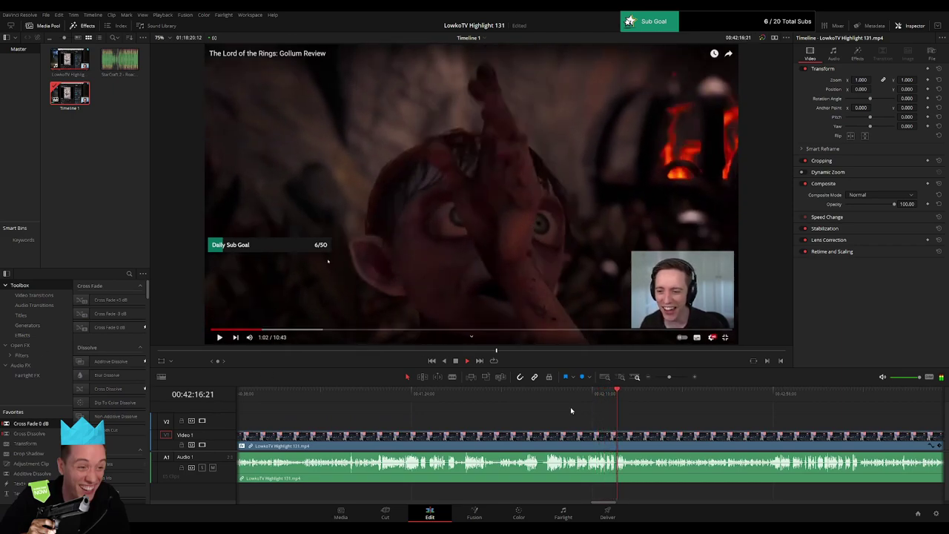
pyautogui.moveTo(670, 377); pyautogui.dragTo(676, 376)
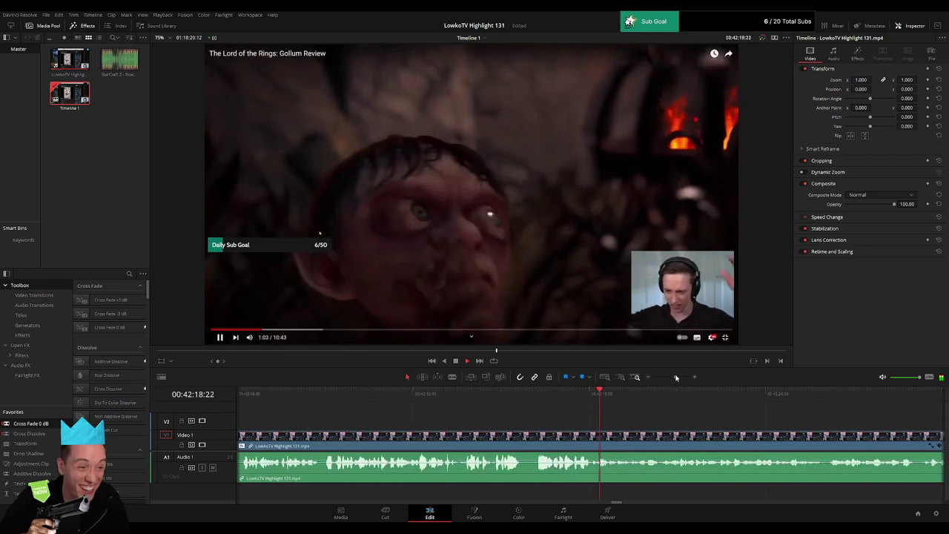
pyautogui.moveTo(732, 417); pyautogui.dragTo(456, 416)
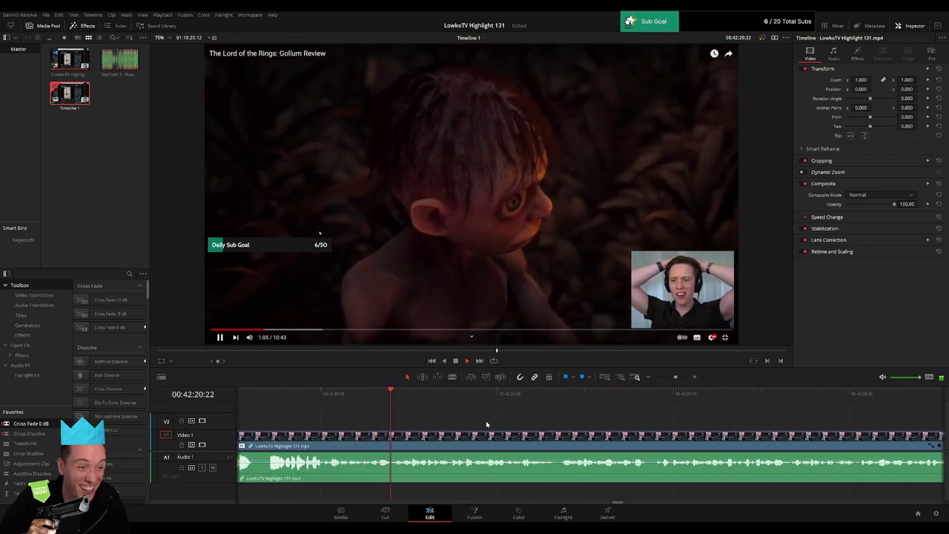
pyautogui.moveTo(675, 378)
pyautogui.mouseDown()
pyautogui.moveTo(658, 378)
pyautogui.moveTo(671, 377)
pyautogui.mouseUp()
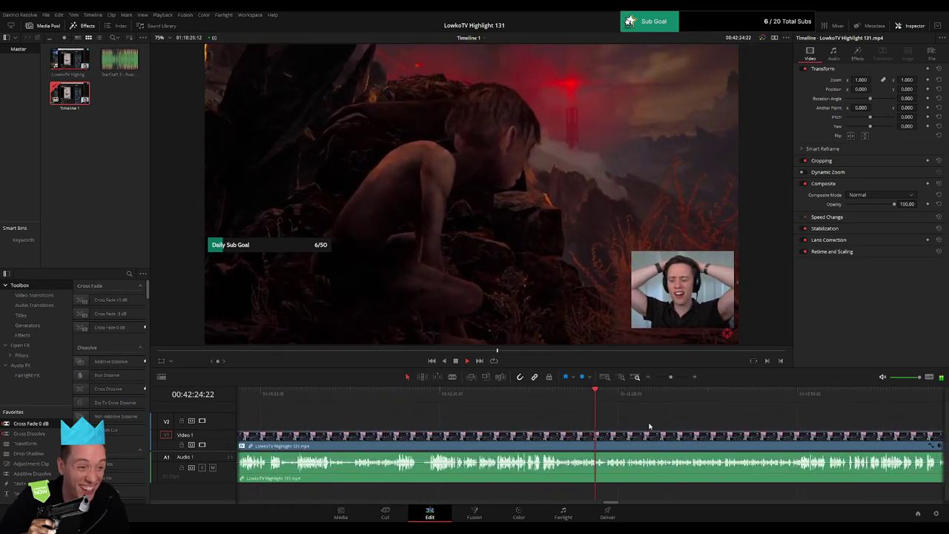
pyautogui.moveTo(649, 425); pyautogui.dragTo(450, 420)
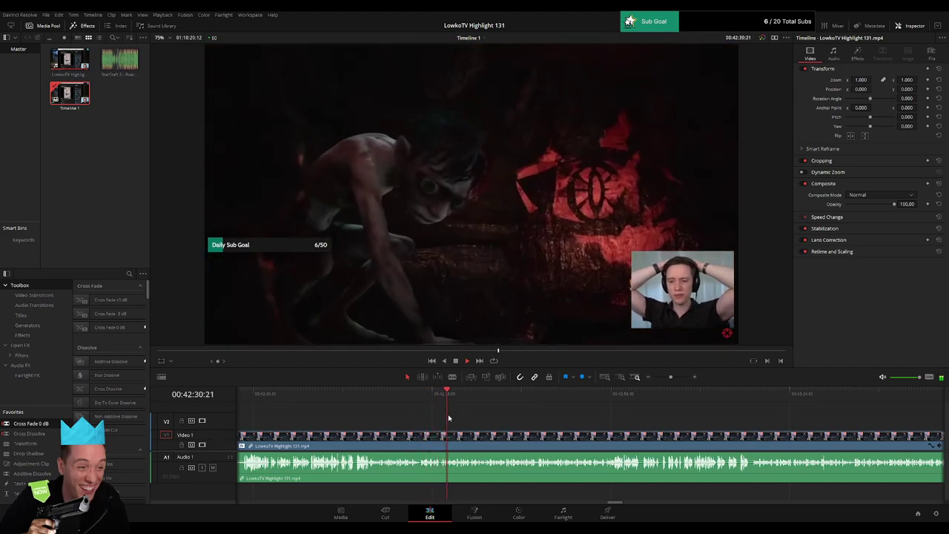
pyautogui.moveTo(539, 425); pyautogui.dragTo(406, 420)
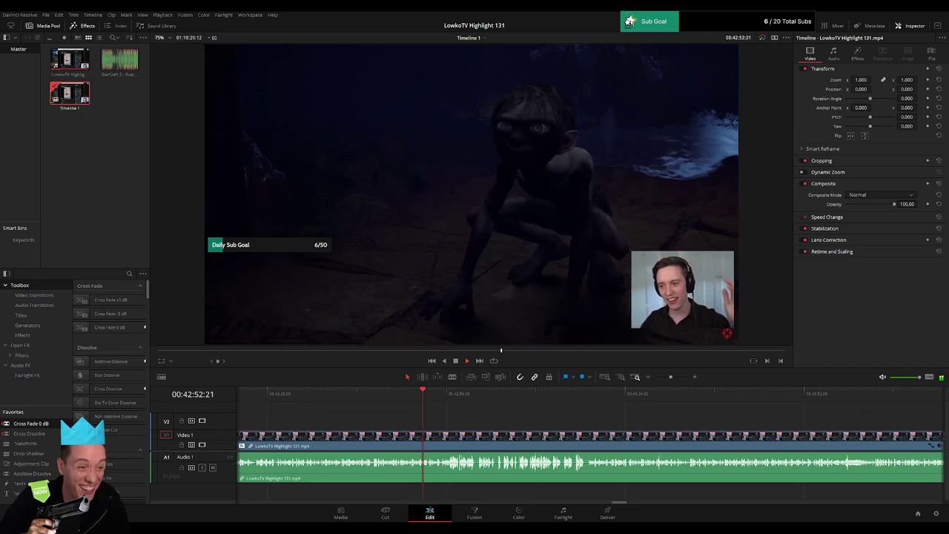
pyautogui.moveTo(508, 416); pyautogui.dragTo(406, 416)
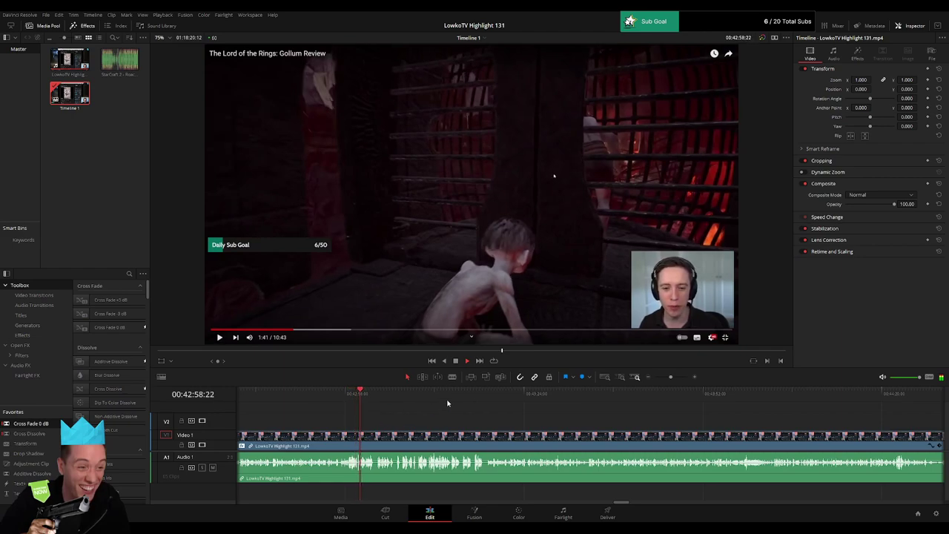
pyautogui.moveTo(672, 379); pyautogui.dragTo(676, 378)
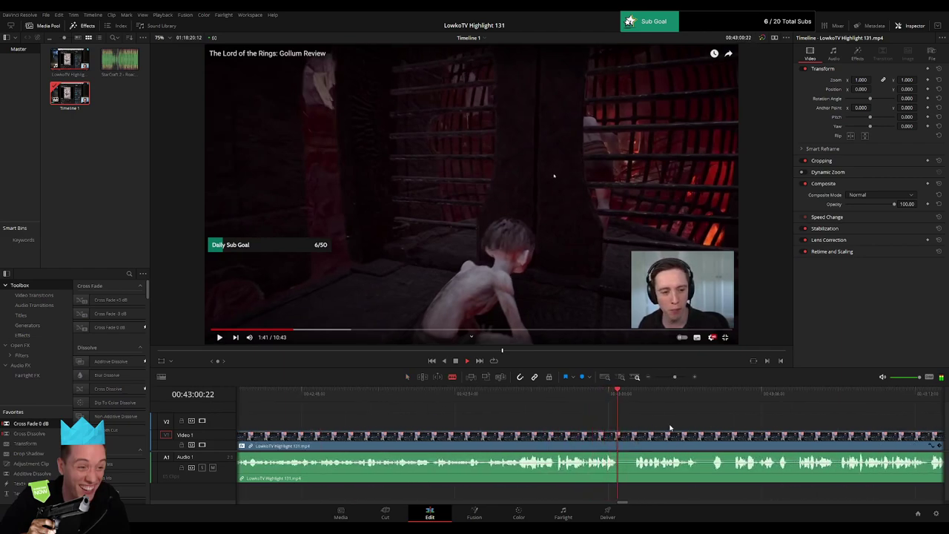
pyautogui.moveTo(699, 422); pyautogui.dragTo(461, 405)
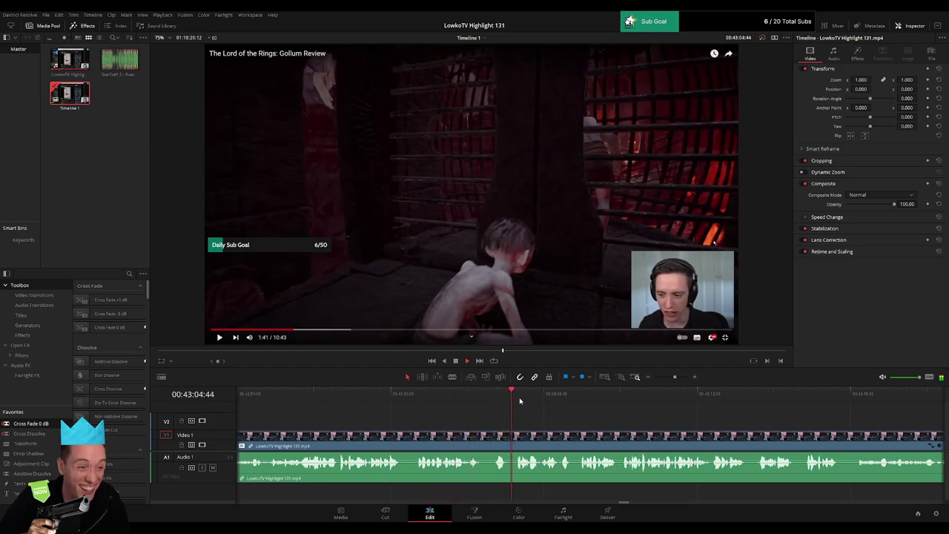
pyautogui.hscroll(3, 459, 424)
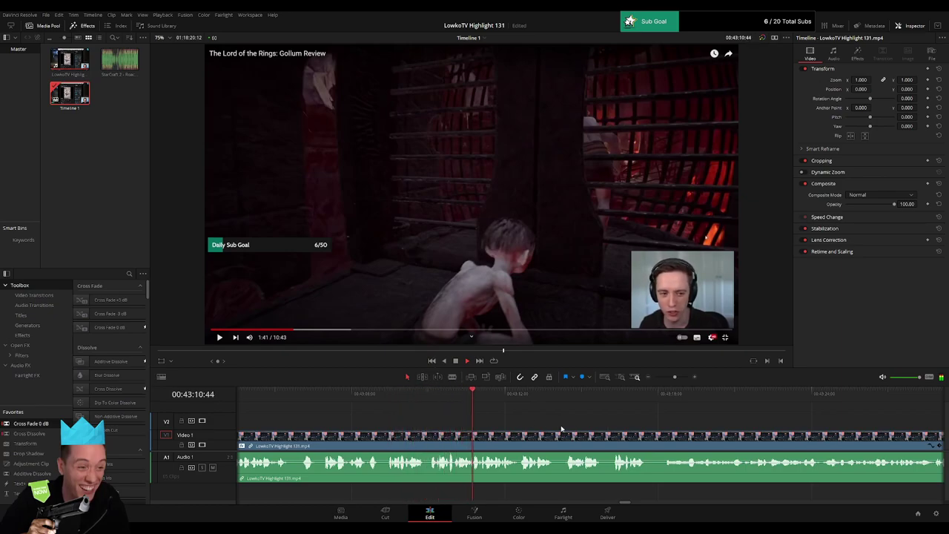
pyautogui.hscroll(3, 403, 414)
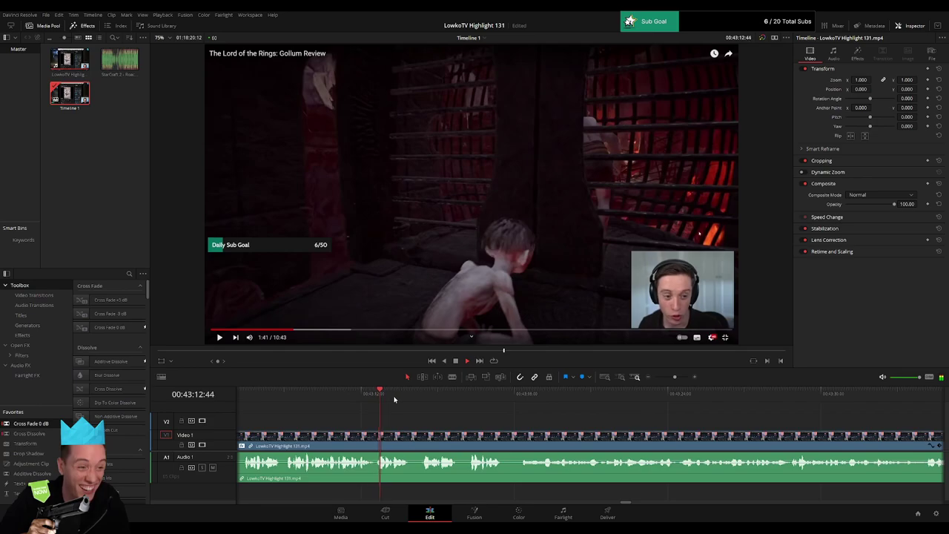
# Step: Ripple-delete the short pause in the commentary from 00:43:13:56 to about 00:43:14:20
pyautogui.press('b')
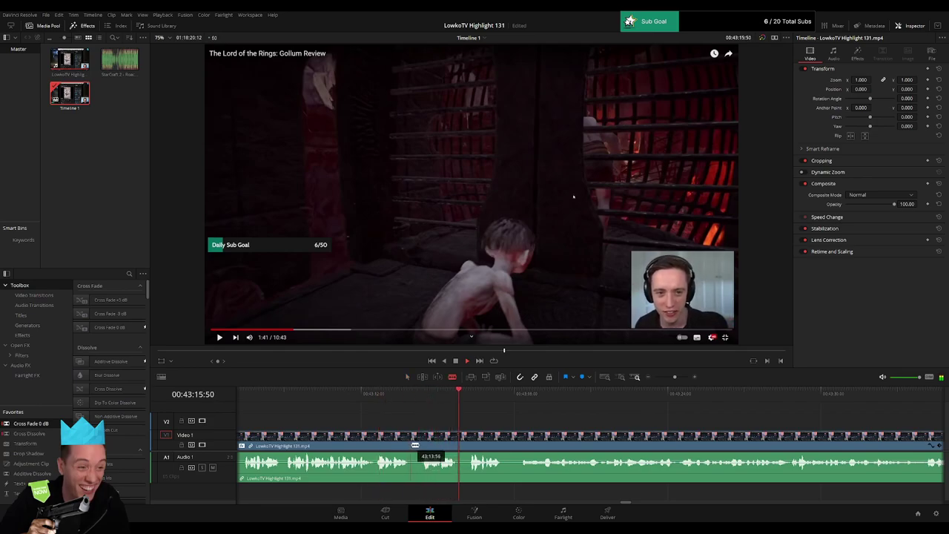
pyautogui.click(424, 443)
pyautogui.press('a')
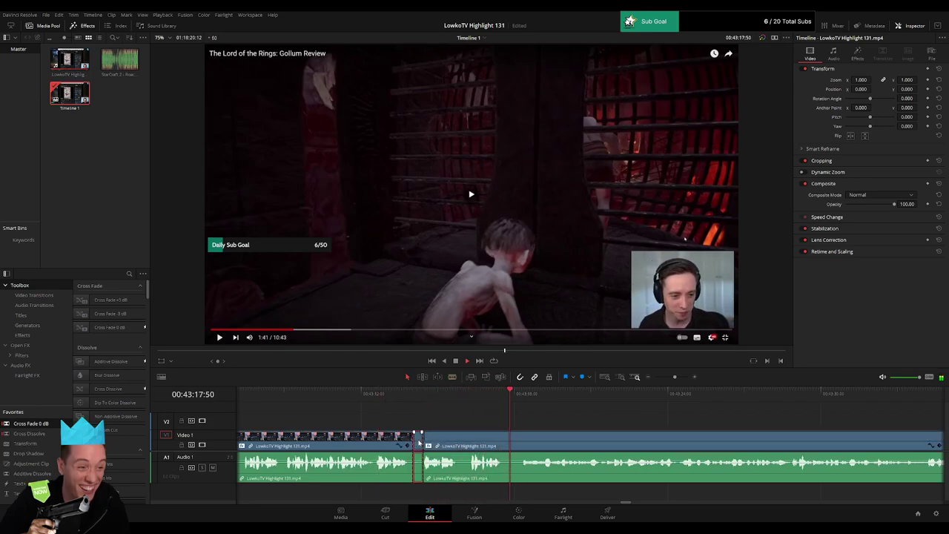
pyautogui.press('Delete')
# Step: Ripple-delete the pause after the commentary from about 00:43:16:40 to about 00:43:17:30
pyautogui.press('b')
pyautogui.click(491, 438)
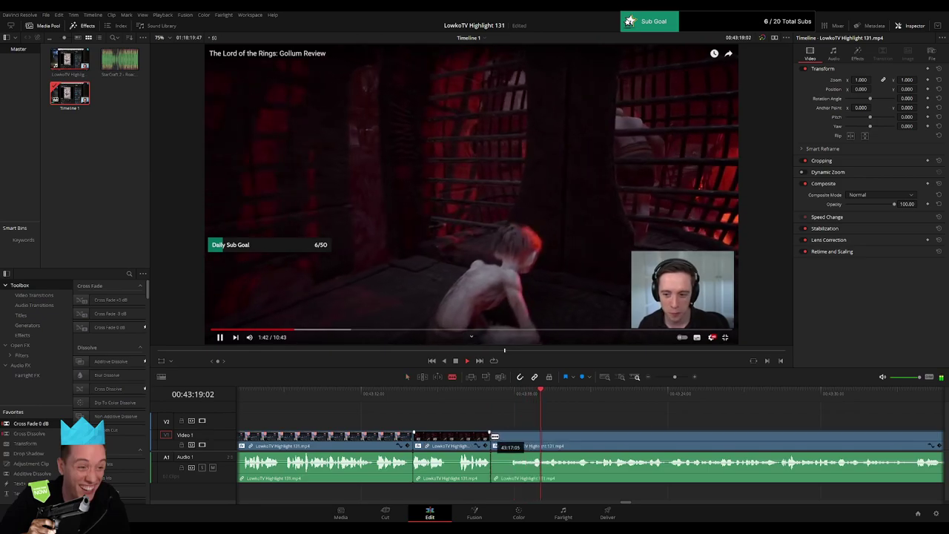
pyautogui.click(512, 437)
pyautogui.press('a')
pyautogui.click(503, 438)
pyautogui.press('Delete')
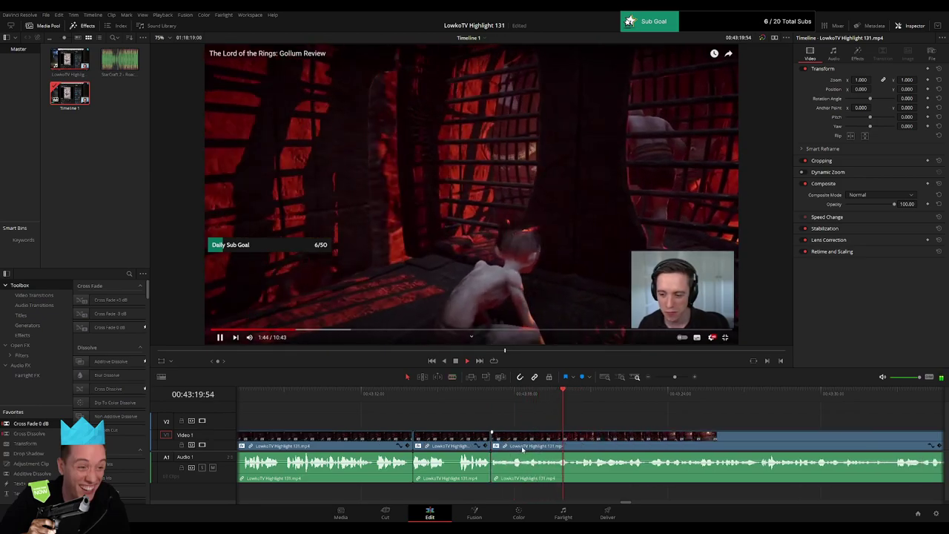
# Step: Color the two finished clips ending at about 00:43:16:40 green and deselect them
pyautogui.moveTo(463, 425); pyautogui.dragTo(387, 438)
pyautogui.keyDown('ctrl'); pyautogui.click(387, 438); pyautogui.keyUp('ctrl')
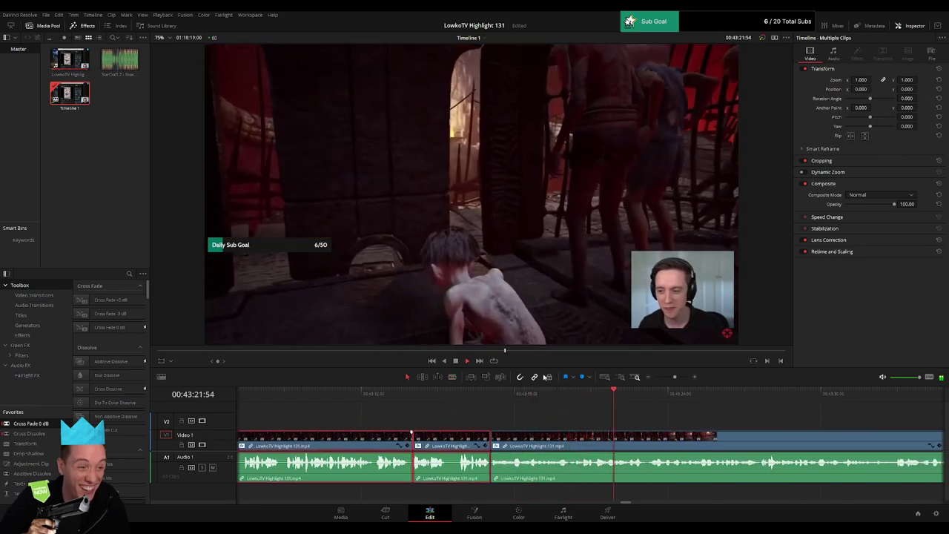
pyautogui.click(689, 401)
# Step: Review the remaining Gollum review footage from about 00:43:22 to 00:45:51 for the next place to cut
pyautogui.moveTo(675, 377)
pyautogui.mouseDown()
pyautogui.moveTo(658, 381)
pyautogui.moveTo(672, 378)
pyautogui.mouseUp()
pyautogui.moveTo(696, 426); pyautogui.dragTo(524, 423)
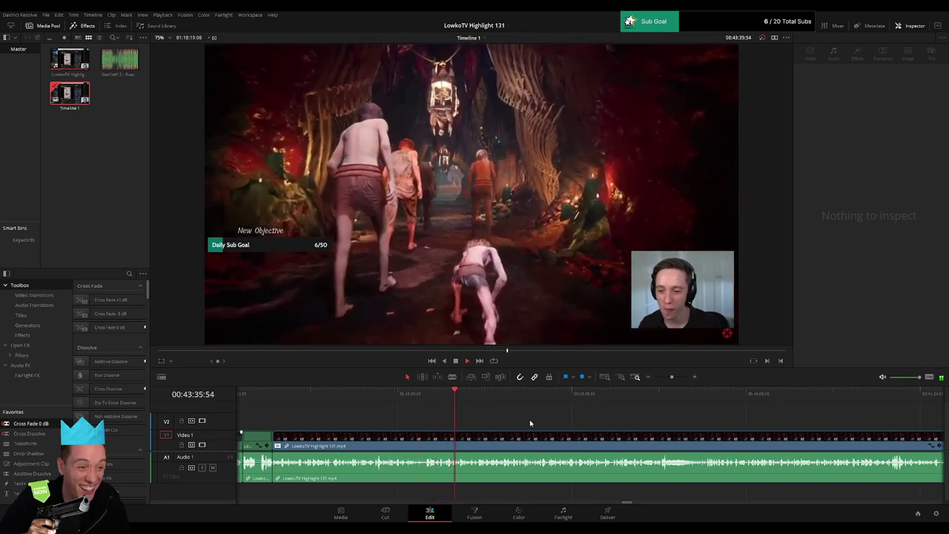
pyautogui.moveTo(584, 426); pyautogui.dragTo(467, 421)
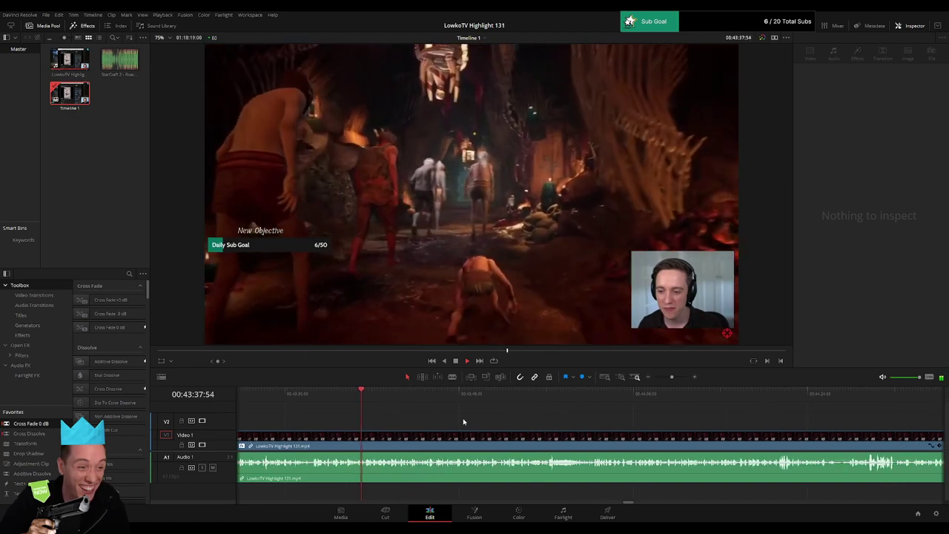
pyautogui.moveTo(564, 425); pyautogui.dragTo(434, 422)
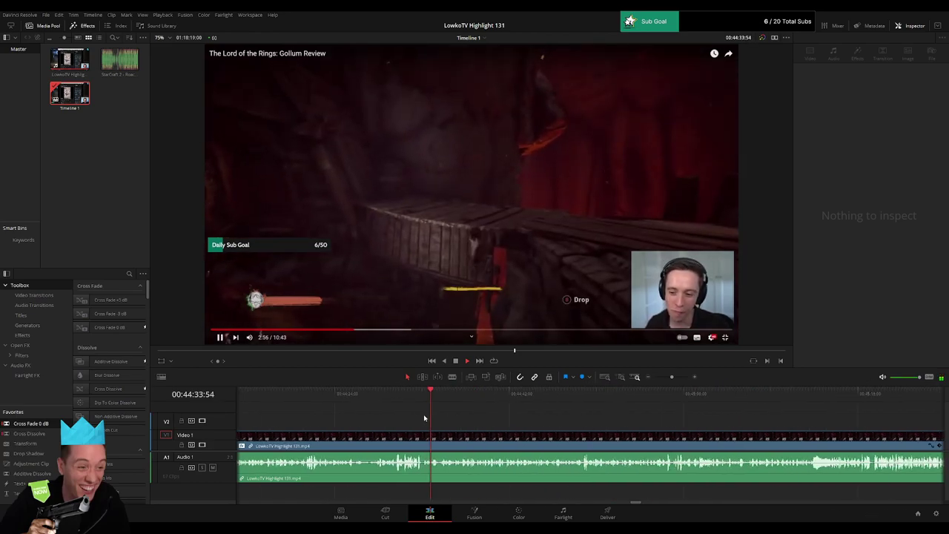
pyautogui.moveTo(673, 377)
pyautogui.mouseDown()
pyautogui.moveTo(657, 382)
pyautogui.moveTo(672, 382)
pyautogui.mouseUp()
pyautogui.moveTo(661, 427); pyautogui.dragTo(563, 424)
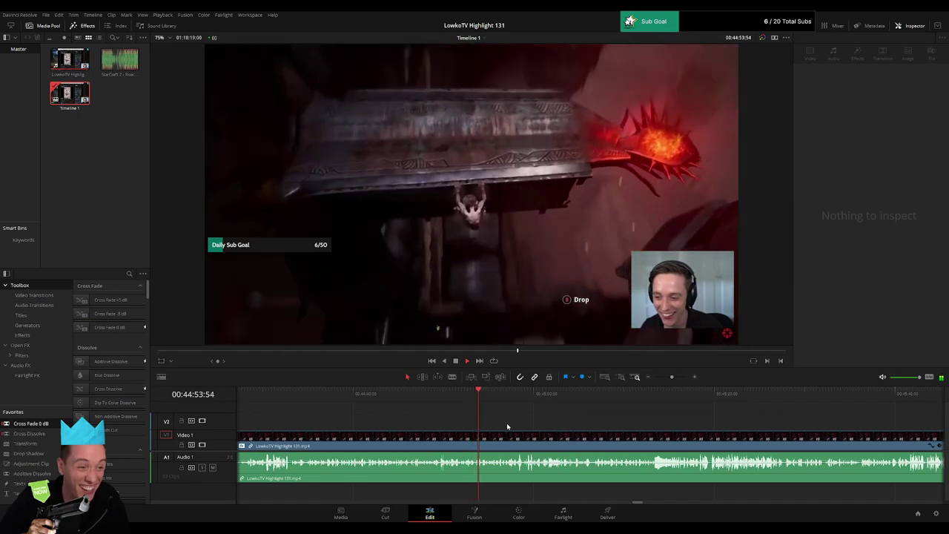
pyautogui.moveTo(672, 377); pyautogui.dragTo(673, 378)
pyautogui.moveTo(669, 430); pyautogui.dragTo(490, 429)
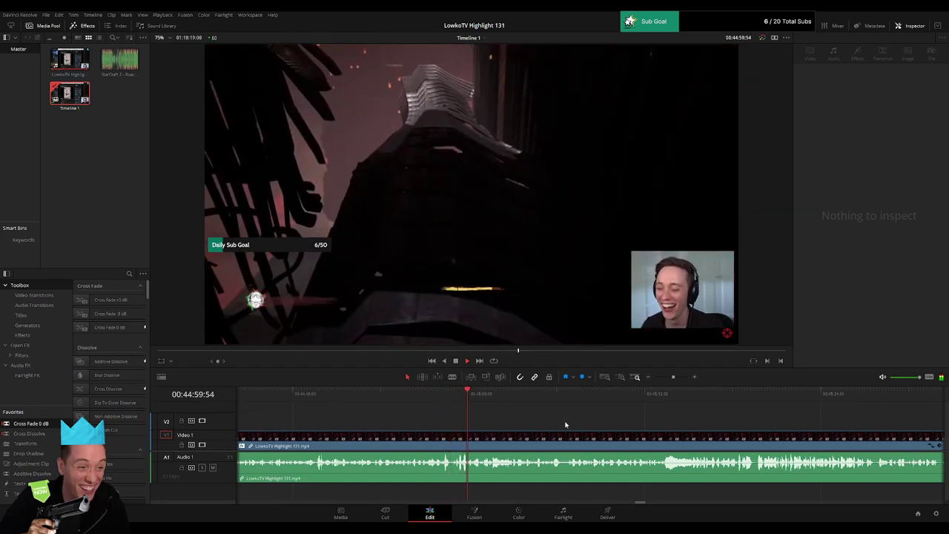
pyautogui.hscroll(3, 464, 421)
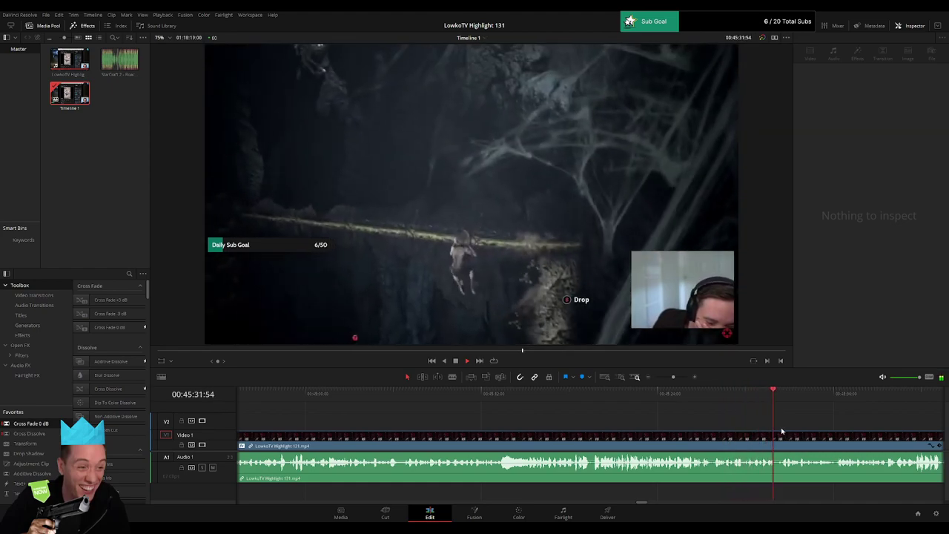
pyautogui.moveTo(785, 433); pyautogui.dragTo(524, 430)
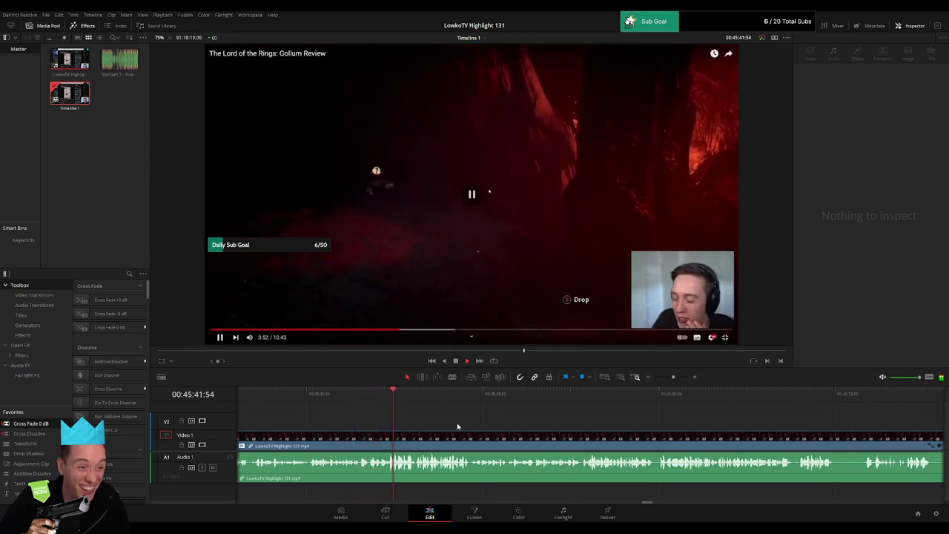
pyautogui.hscroll(3, 494, 427)
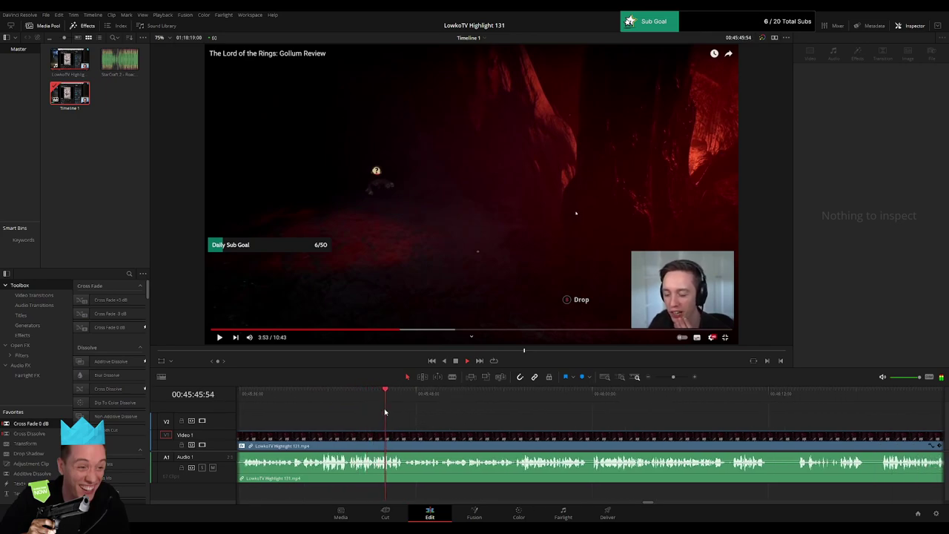
pyautogui.hscroll(4, 560, 417)
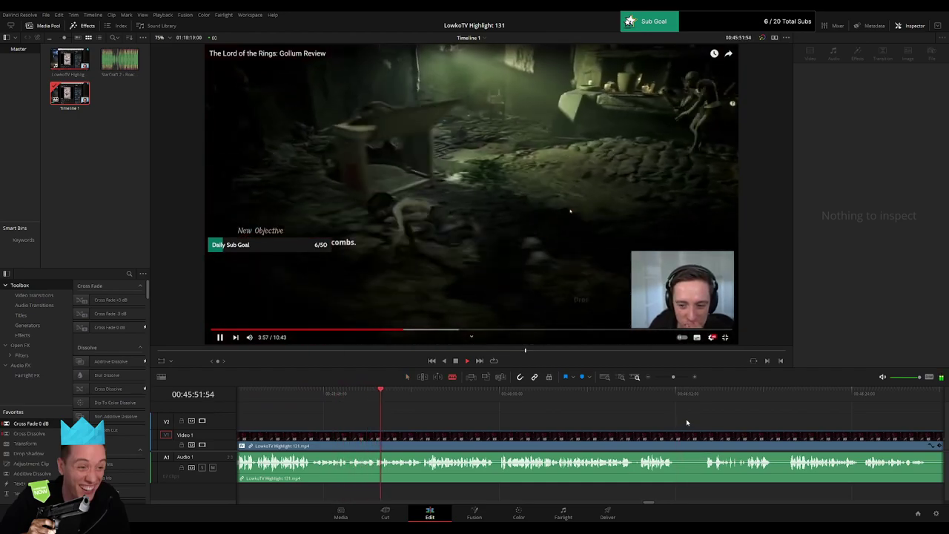
# Step: Try to ripple-delete the stretch of the Gollum review footage from about 00:46:12 to 00:46:13:54
pyautogui.hscroll(2, 687, 423)
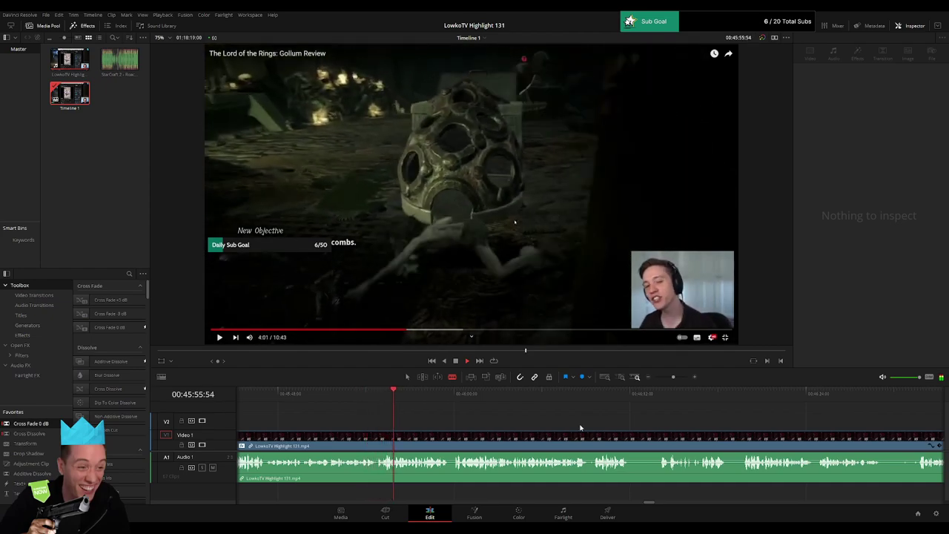
pyautogui.click(419, 397)
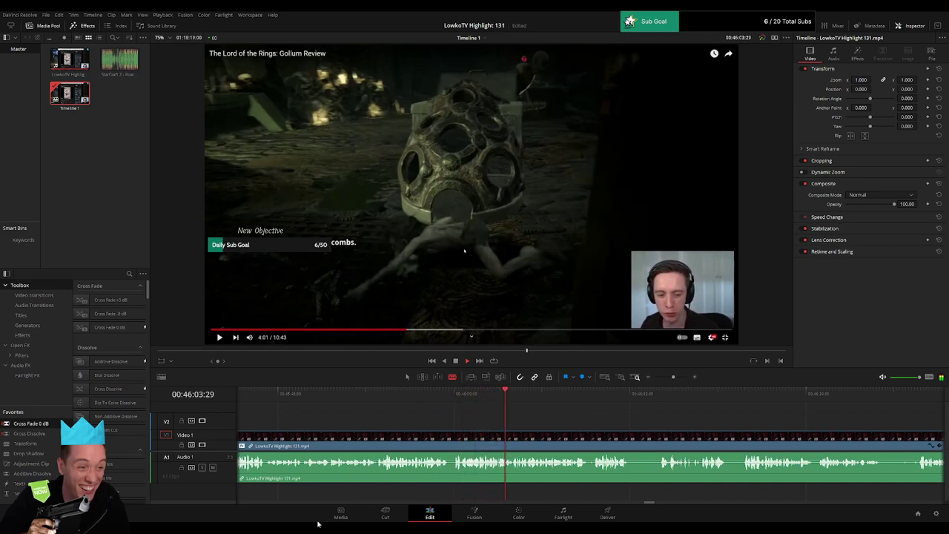
pyautogui.moveTo(600, 414); pyautogui.dragTo(510, 418)
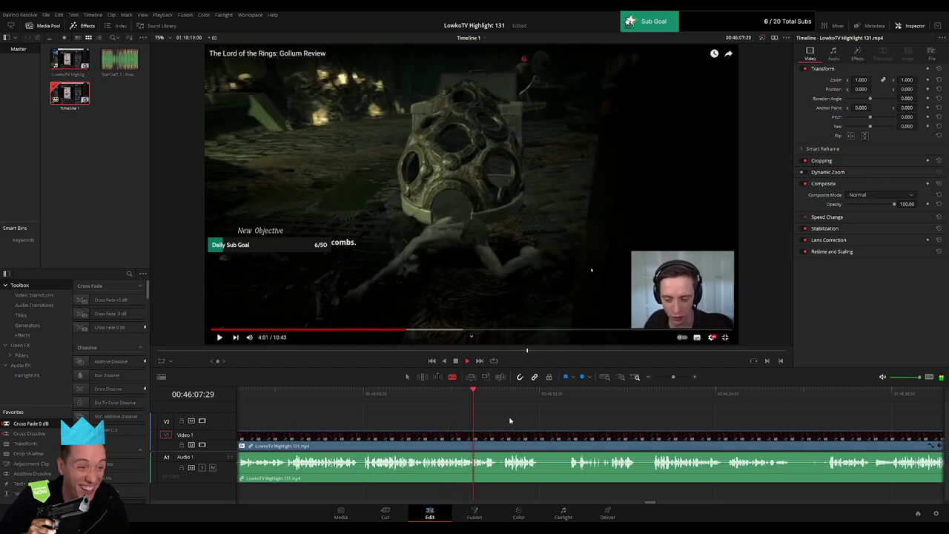
pyautogui.click(542, 441)
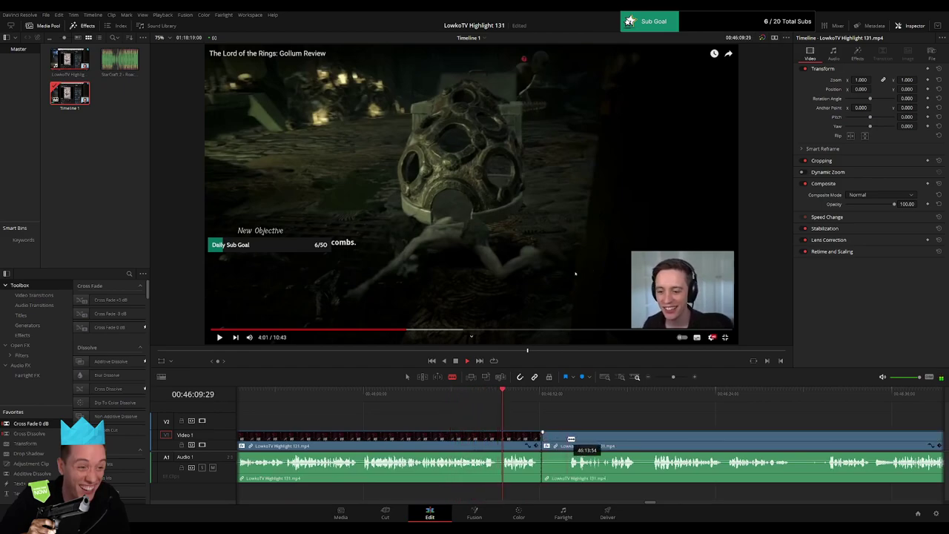
pyautogui.click(570, 439)
pyautogui.press('a')
pyautogui.click(561, 442)
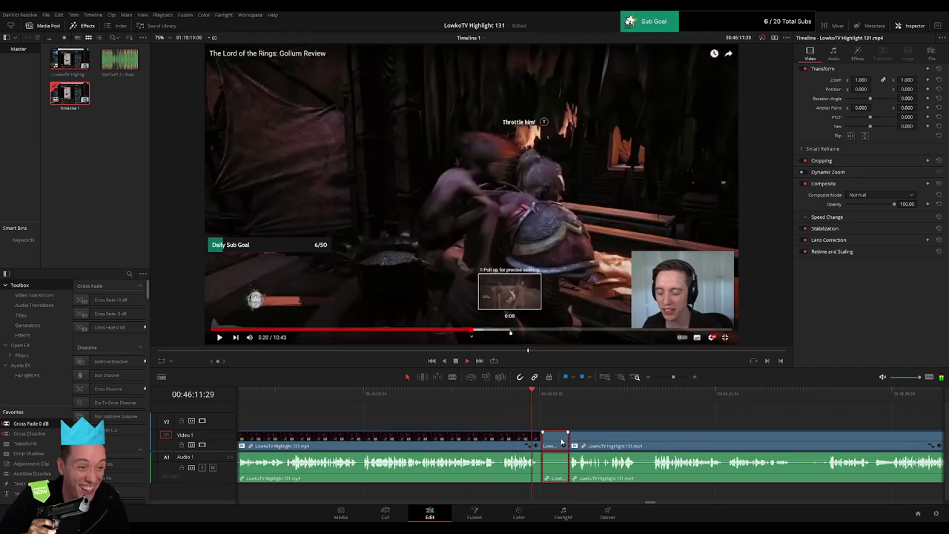
pyautogui.press('Delete')
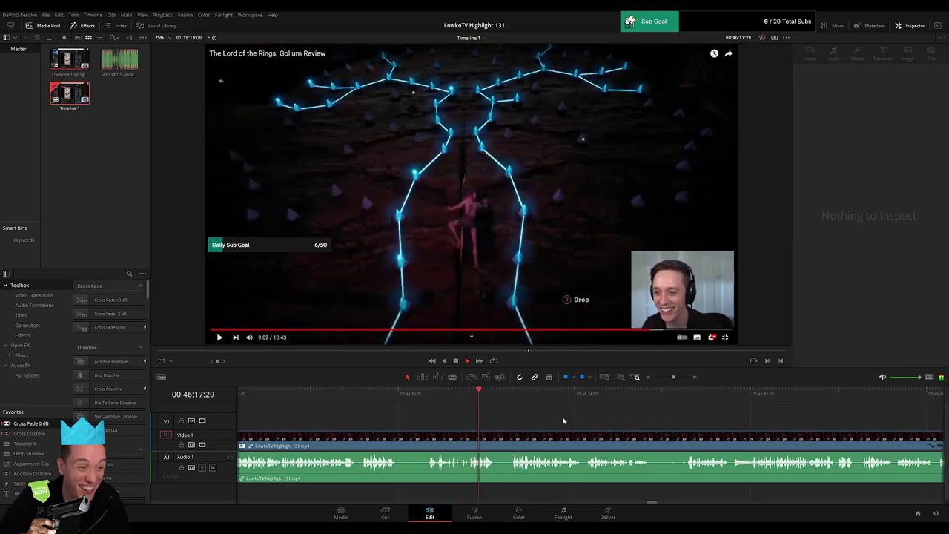
# Step: Try splitting the webcam commentary clip at about 00:46:30:57, and undo the split
pyautogui.moveTo(571, 420); pyautogui.dragTo(487, 416)
pyautogui.click(422, 393)
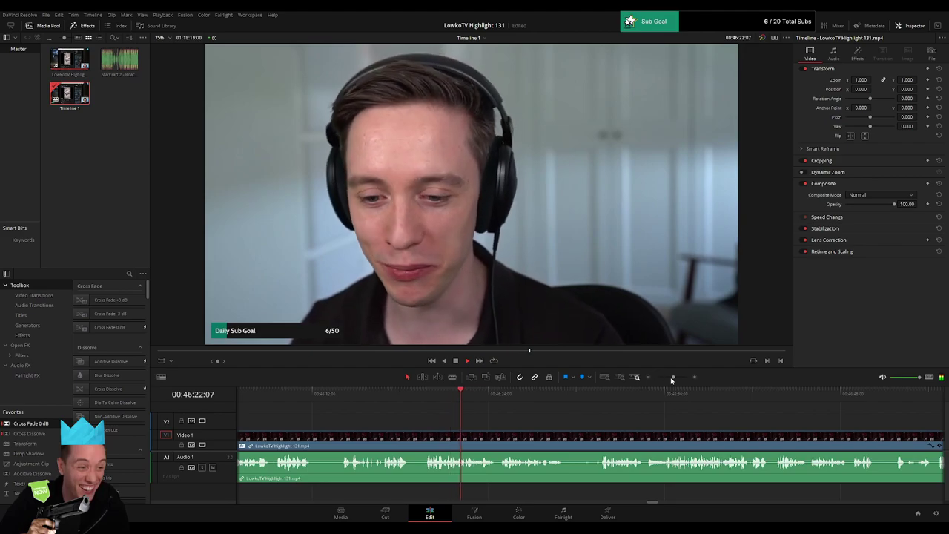
pyautogui.moveTo(672, 379)
pyautogui.mouseDown()
pyautogui.moveTo(655, 382)
pyautogui.moveTo(673, 380)
pyautogui.mouseUp()
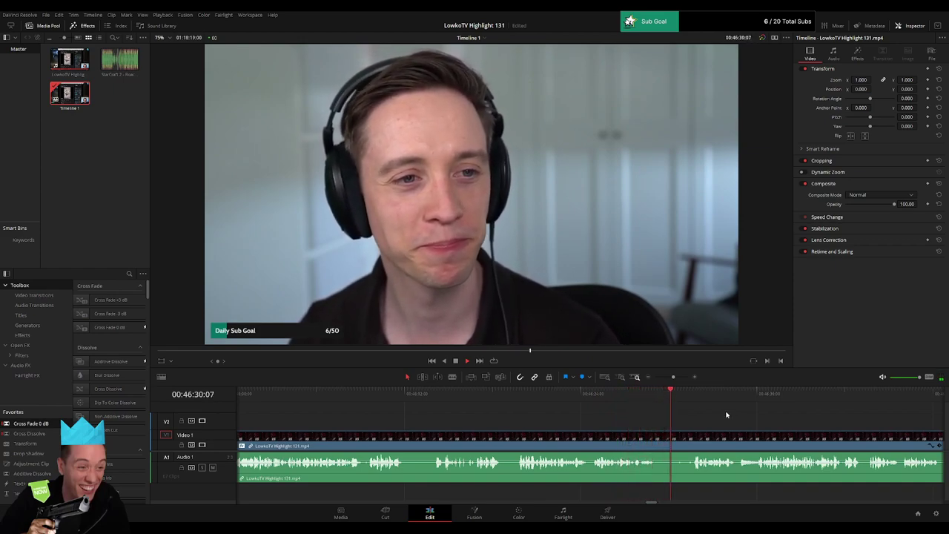
pyautogui.press('space')
pyautogui.press('b')
pyautogui.click(514, 444)
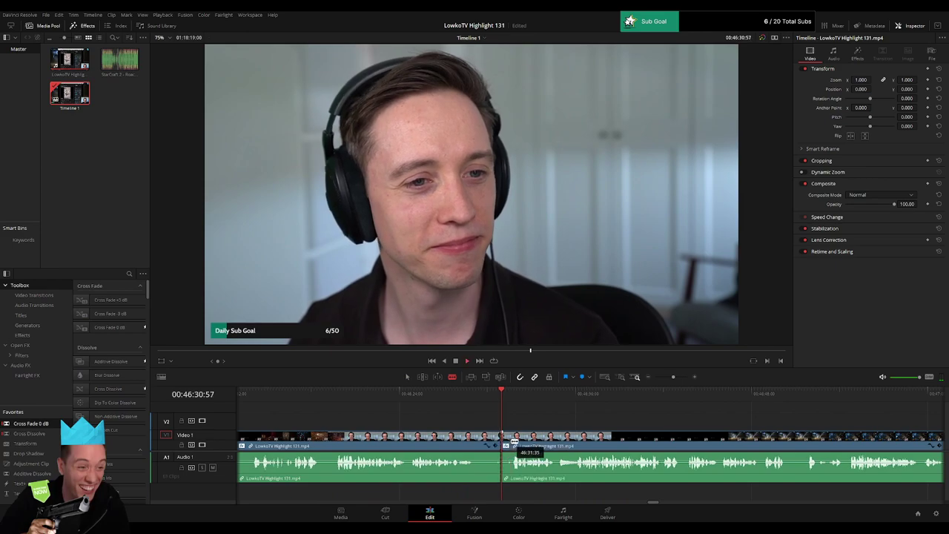
pyautogui.hotkey('ctrl', 'z')
# Step: Ripple-delete the pause from about 00:46:50:20 to 00:46:51:50 in the StarCraft menu section and color the clip before it green
pyautogui.hscroll(2, 488, 421)
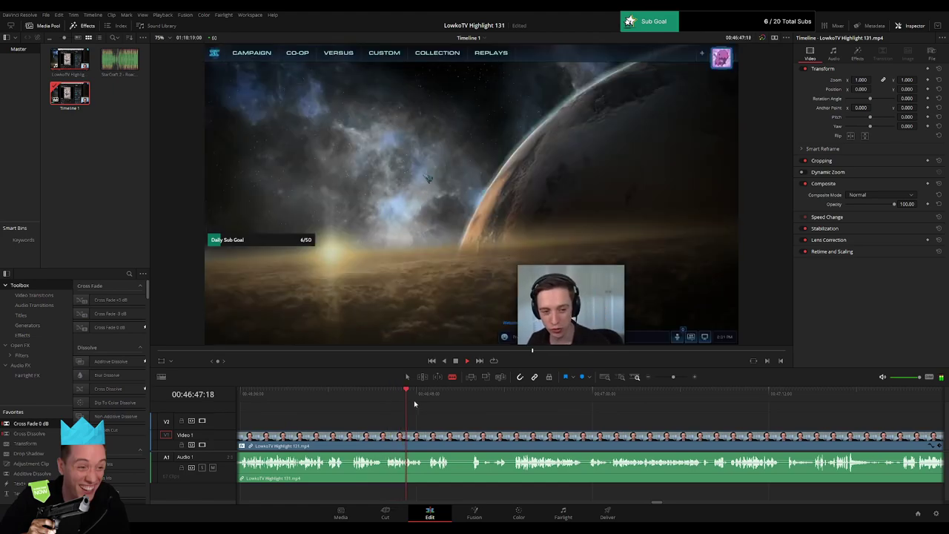
pyautogui.click(471, 401)
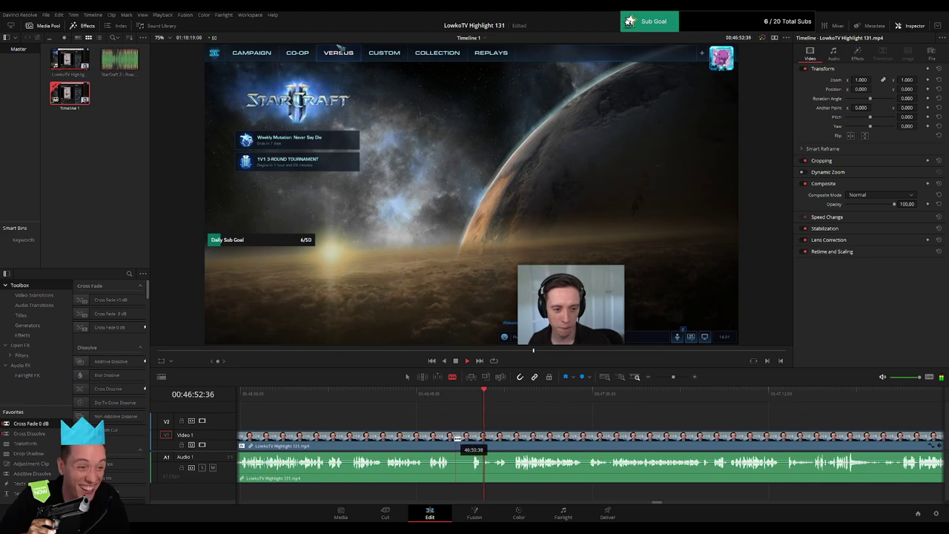
pyautogui.click(451, 439)
pyautogui.click(473, 439)
pyautogui.press('a')
pyautogui.click(466, 440)
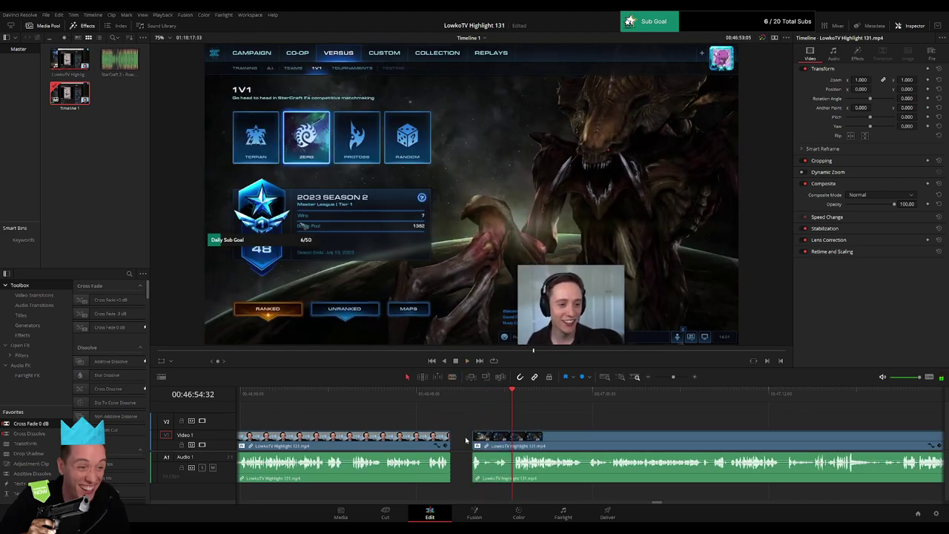
pyautogui.press('Delete')
pyautogui.click(409, 436)
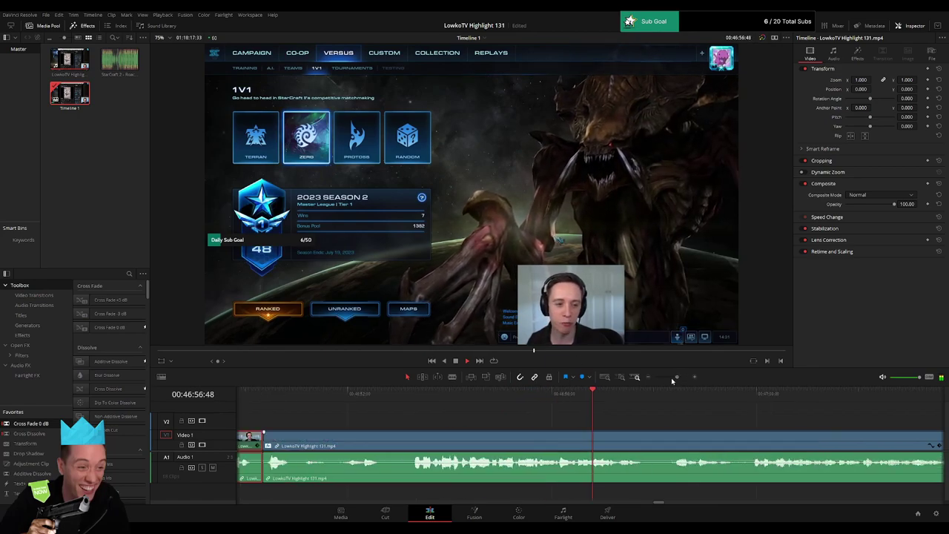
# Step: Ripple-delete the short pause in the commentary from about 00:46:59:36 to 00:46:59:52
pyautogui.moveTo(671, 378)
pyautogui.mouseDown()
pyautogui.moveTo(653, 380)
pyautogui.moveTo(677, 377)
pyautogui.mouseUp()
pyautogui.click(652, 411)
pyautogui.press('b')
pyautogui.moveTo(498, 395); pyautogui.dragTo(506, 395)
pyautogui.click(507, 436)
pyautogui.click(517, 436)
pyautogui.press('a')
pyautogui.click(511, 436)
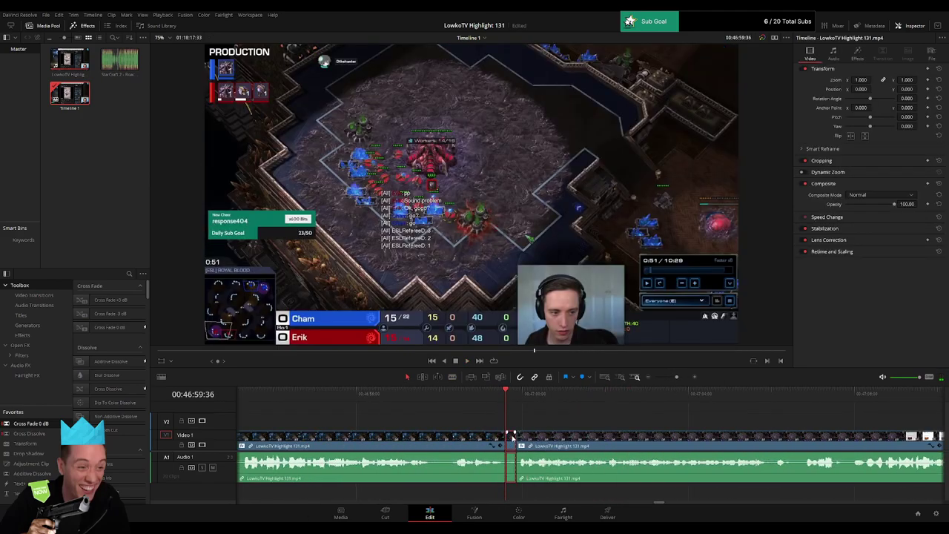
pyautogui.press('Delete')
# Step: Color the finished clip ending at about 00:46:59:36 green and deselect it
pyautogui.press('space')
pyautogui.moveTo(677, 378); pyautogui.dragTo(666, 379)
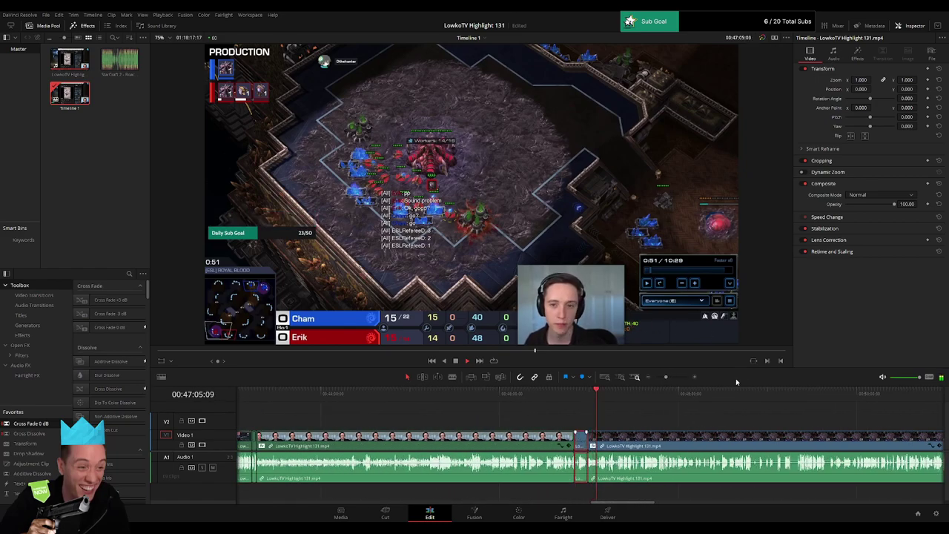
pyautogui.click(672, 423)
# Step: Review the apple pie recipe page footage from about 00:47:05 to 00:48:41 for places to cut
pyautogui.moveTo(664, 423); pyautogui.dragTo(495, 416)
pyautogui.moveTo(666, 378)
pyautogui.mouseDown()
pyautogui.moveTo(656, 380)
pyautogui.moveTo(674, 380)
pyautogui.mouseUp()
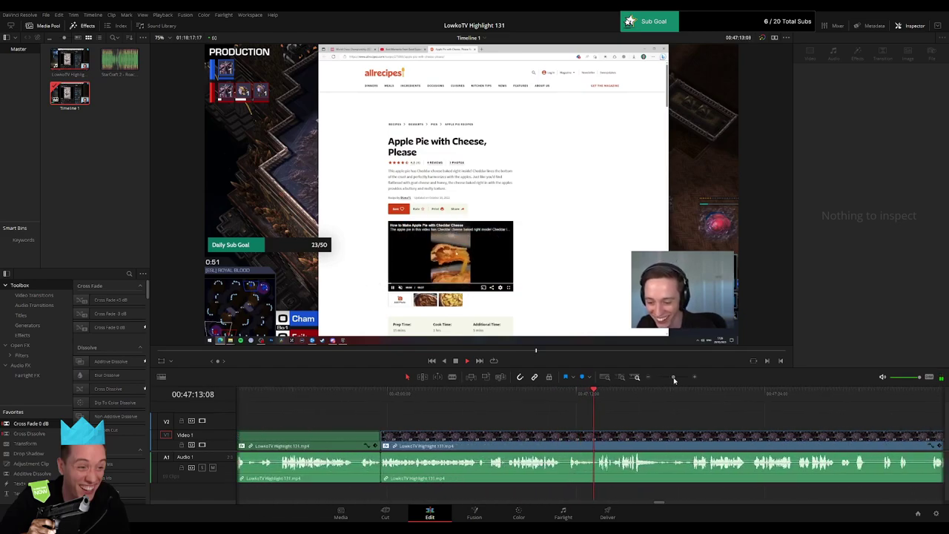
pyautogui.moveTo(672, 421); pyautogui.dragTo(490, 422)
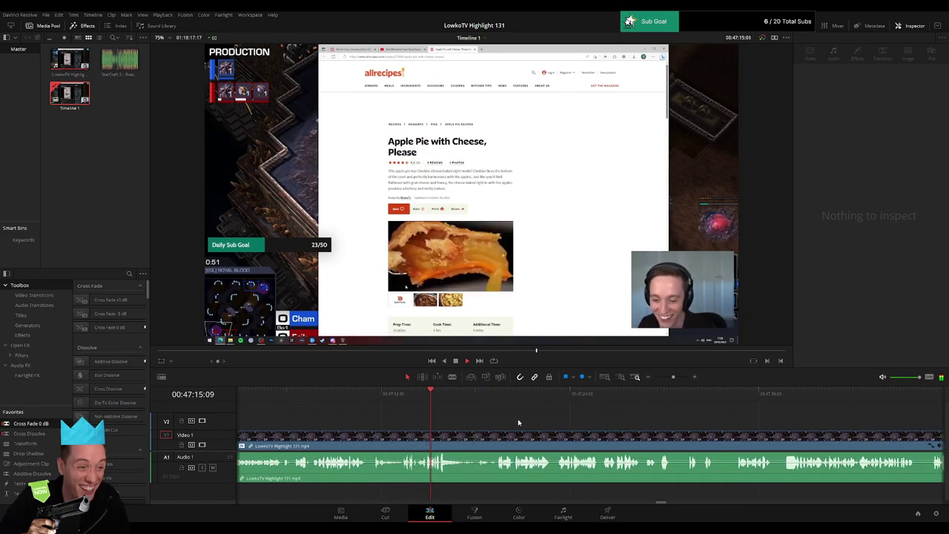
pyautogui.moveTo(452, 394); pyautogui.dragTo(478, 394)
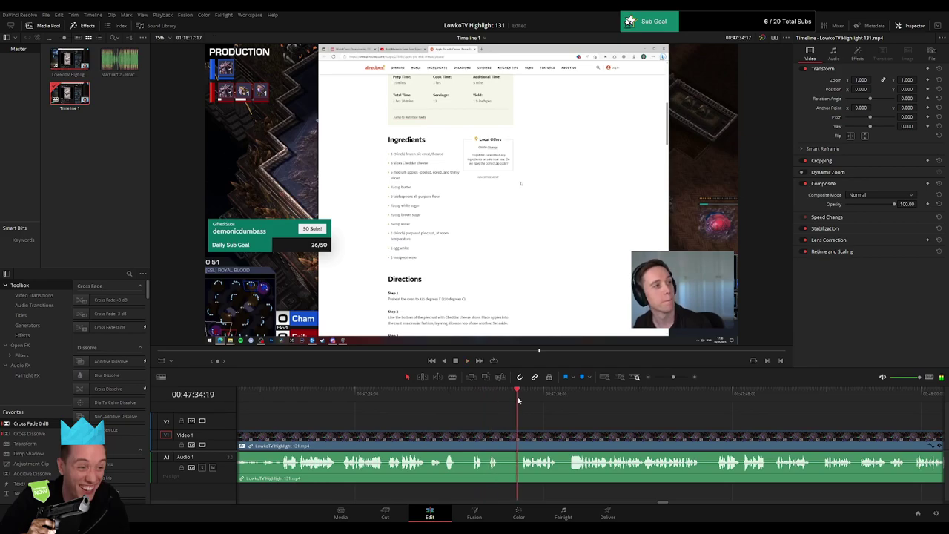
pyautogui.click(877, 401)
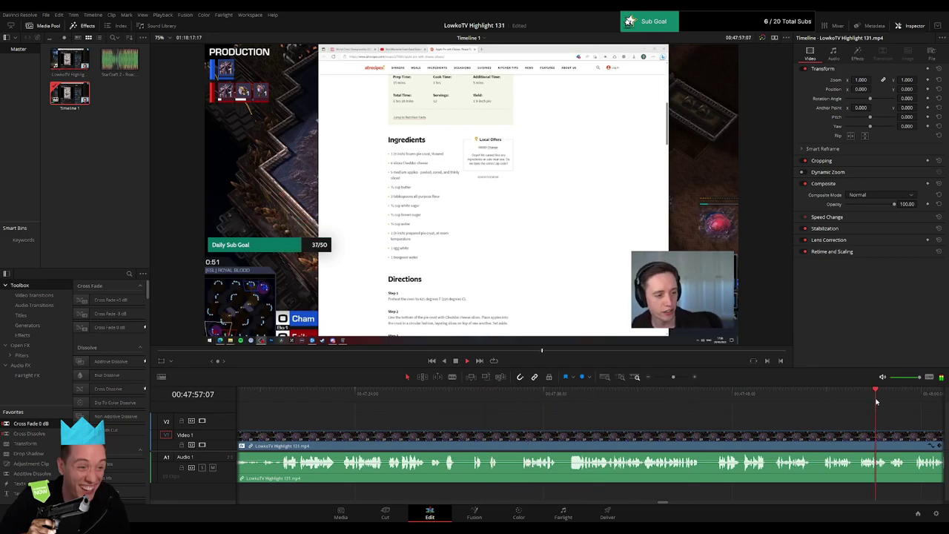
pyautogui.moveTo(674, 377); pyautogui.dragTo(659, 377)
pyautogui.click(613, 401)
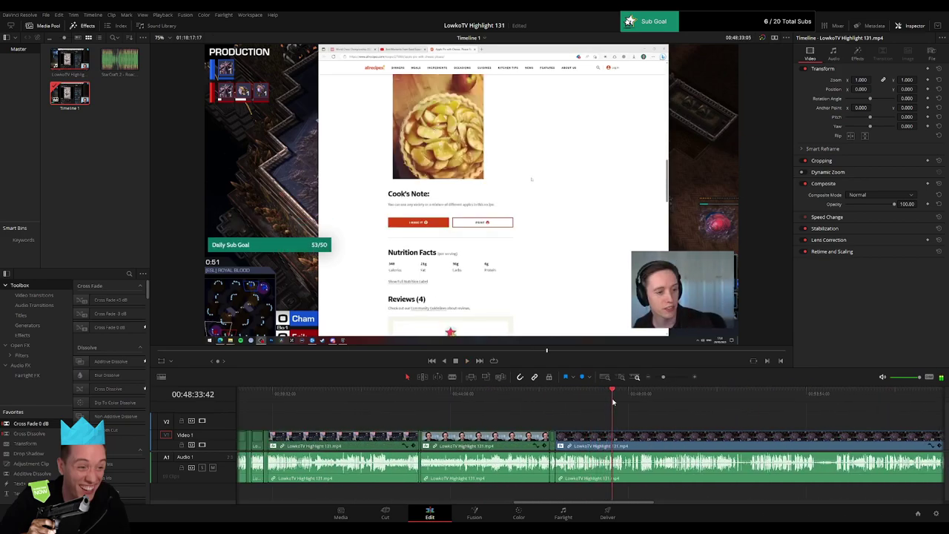
pyautogui.click(625, 401)
pyautogui.click(617, 401)
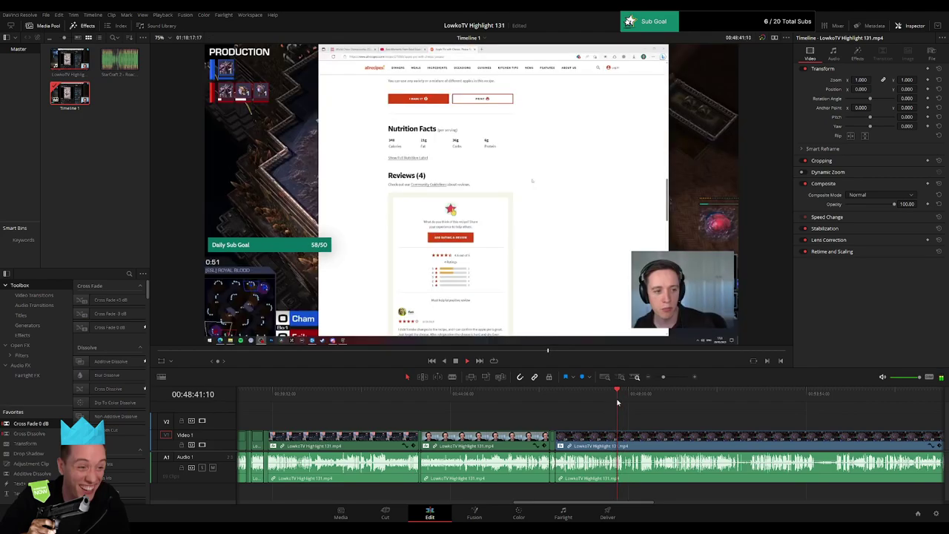
# Step: Review the apple pie video reaction from about 00:48:41 to 00:49:36 for the next place to cut
pyautogui.moveTo(663, 377); pyautogui.dragTo(544, 421)
pyautogui.click(614, 399)
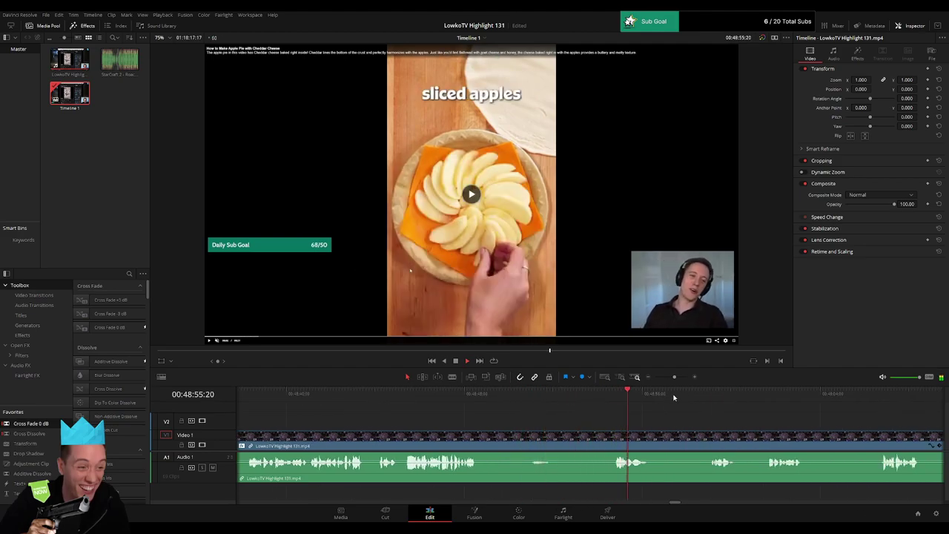
pyautogui.click(719, 397)
pyautogui.moveTo(674, 378)
pyautogui.mouseDown()
pyautogui.moveTo(663, 379)
pyautogui.moveTo(672, 377)
pyautogui.mouseUp()
pyautogui.click(641, 397)
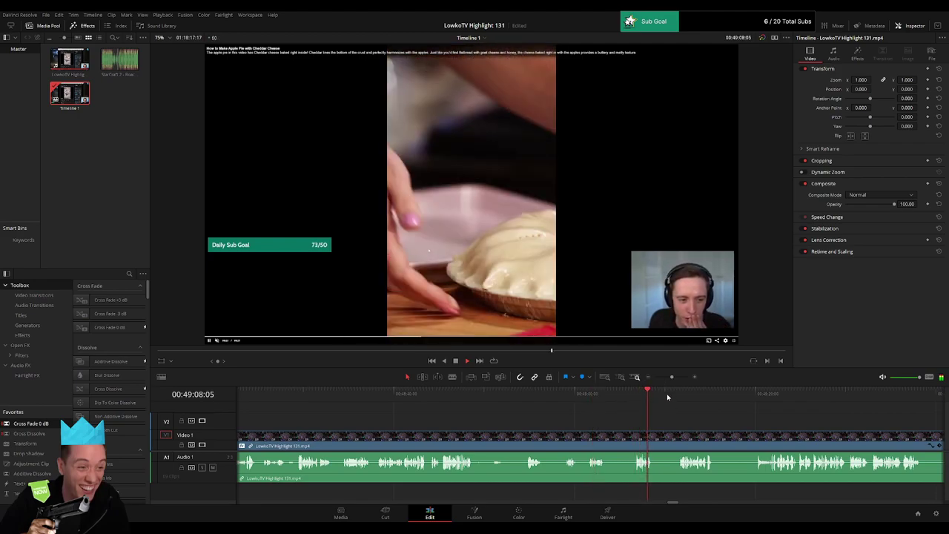
pyautogui.click(676, 398)
pyautogui.moveTo(730, 417); pyautogui.dragTo(506, 419)
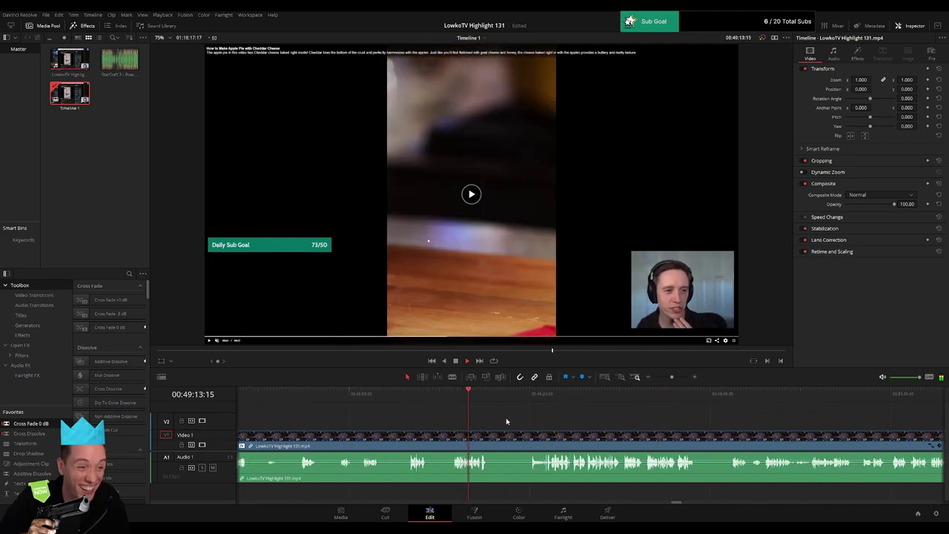
pyautogui.moveTo(486, 396); pyautogui.dragTo(523, 391)
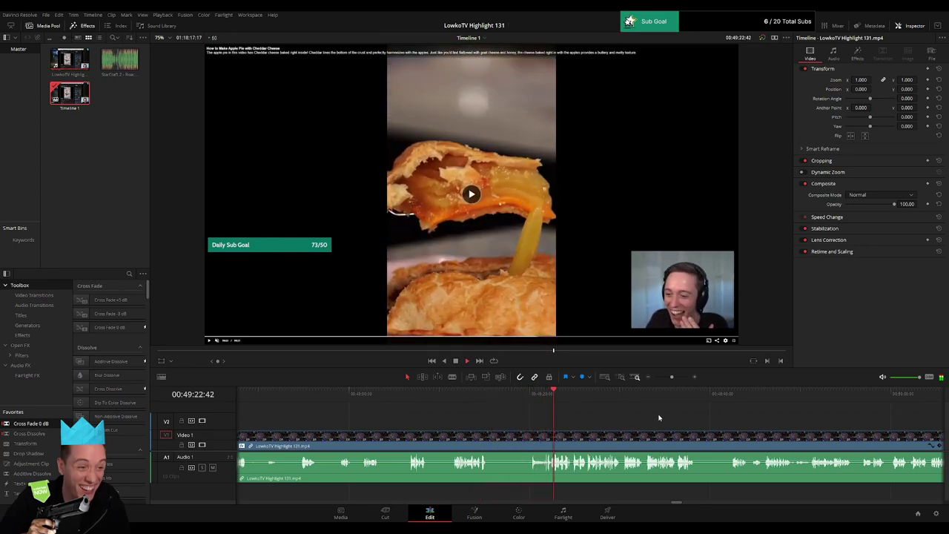
pyautogui.hscroll(2, 551, 408)
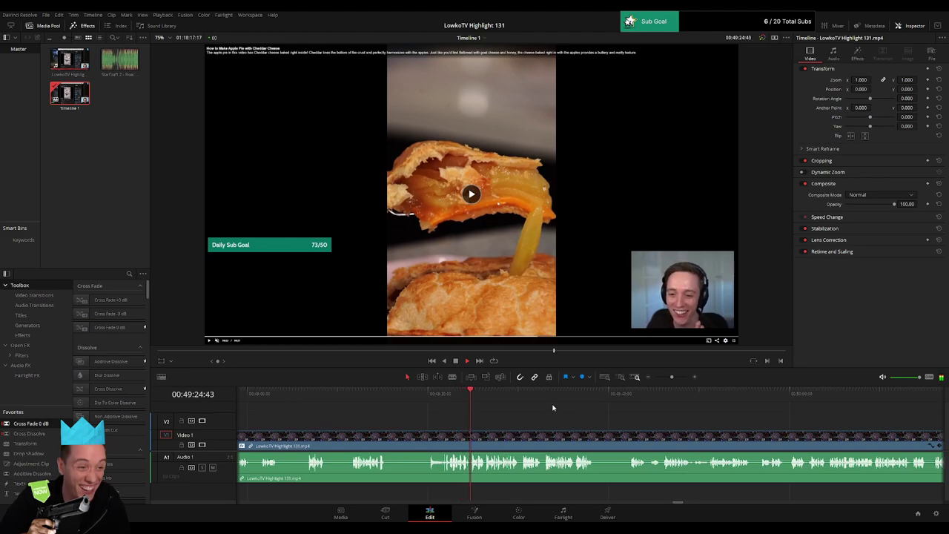
pyautogui.moveTo(671, 377)
pyautogui.mouseDown()
pyautogui.moveTo(655, 377)
pyautogui.moveTo(674, 378)
pyautogui.mouseUp()
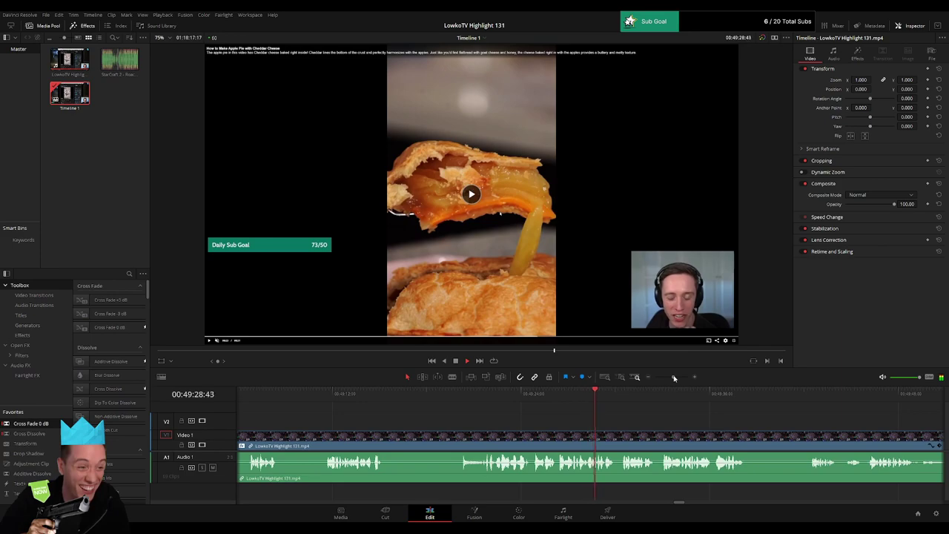
pyautogui.hscroll(2, 547, 423)
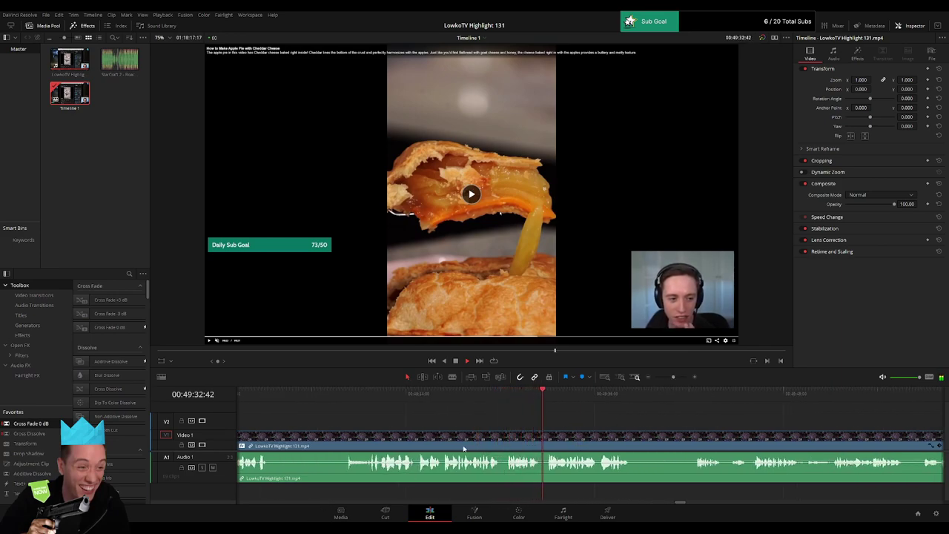
pyautogui.hscroll(2, 504, 417)
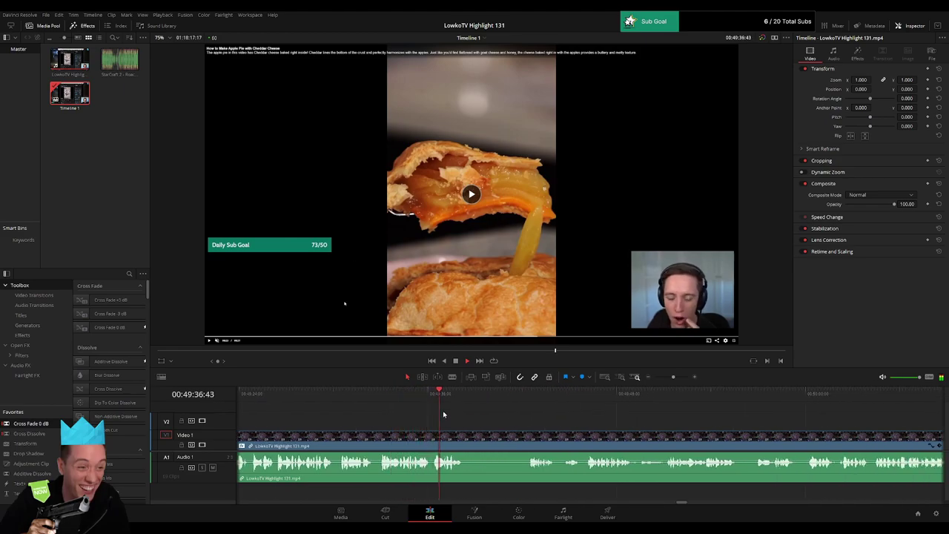
# Step: Ripple-delete the short pause from about 00:49:50:52 to 00:49:51:12, where the replay switches to the replays menu
pyautogui.moveTo(477, 397); pyautogui.dragTo(528, 394)
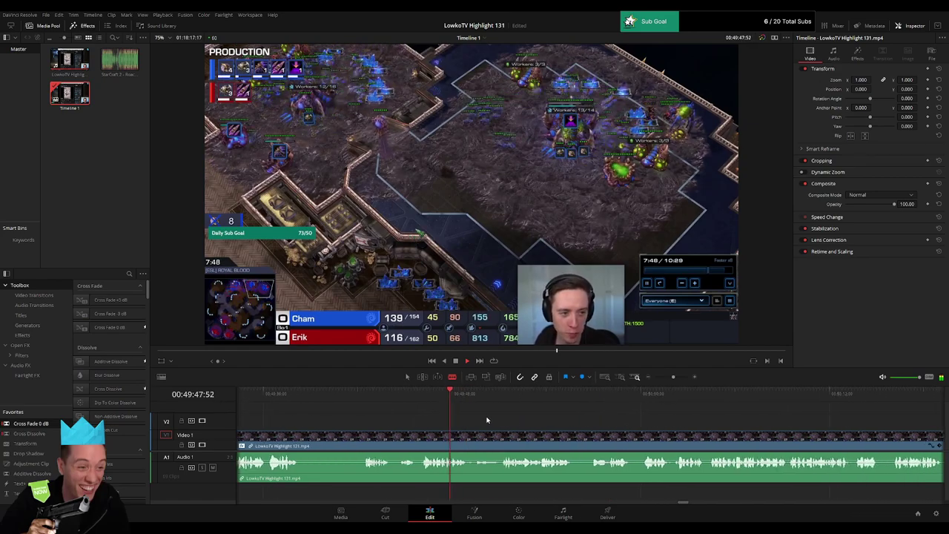
pyautogui.click(481, 395)
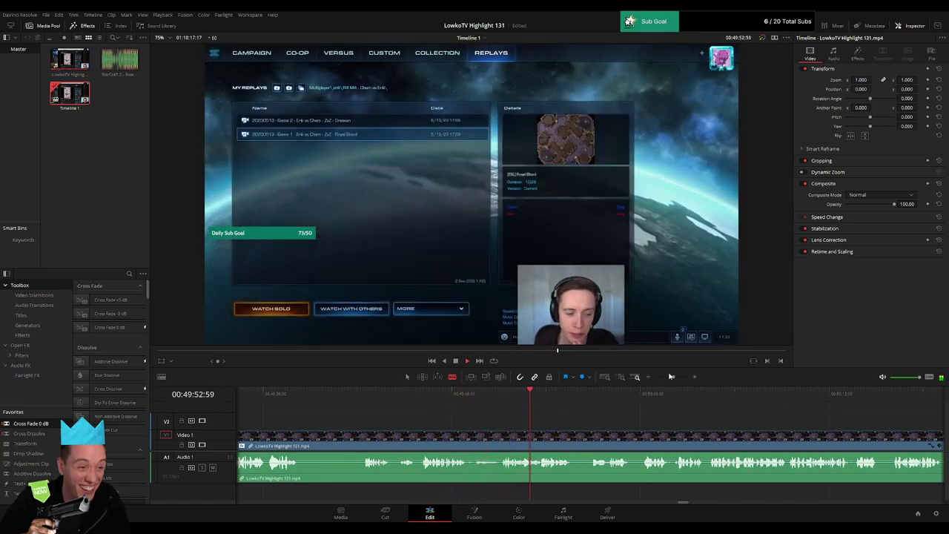
pyautogui.moveTo(673, 377); pyautogui.dragTo(676, 377)
pyautogui.click(436, 406)
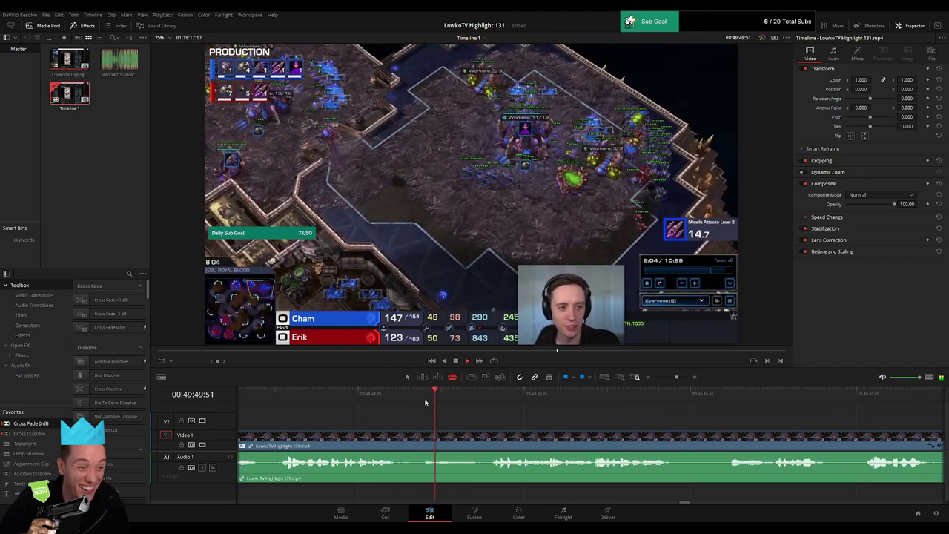
pyautogui.click(488, 439)
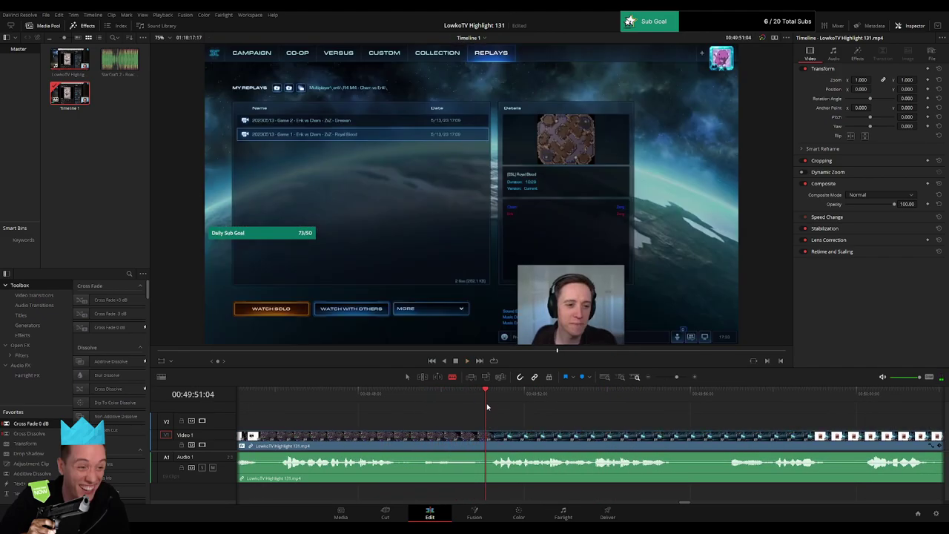
pyautogui.press('a')
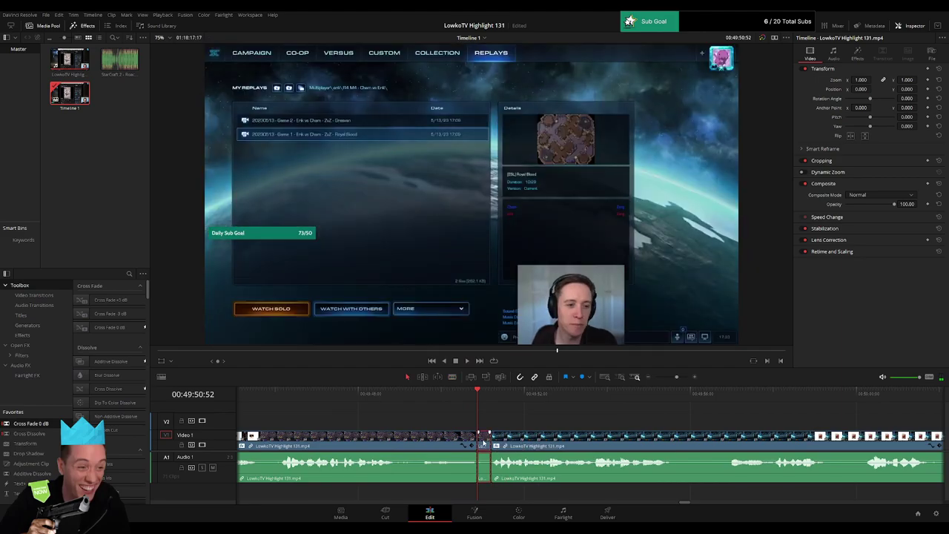
pyautogui.press('Delete')
pyautogui.press('space')
pyautogui.moveTo(674, 378); pyautogui.dragTo(658, 377)
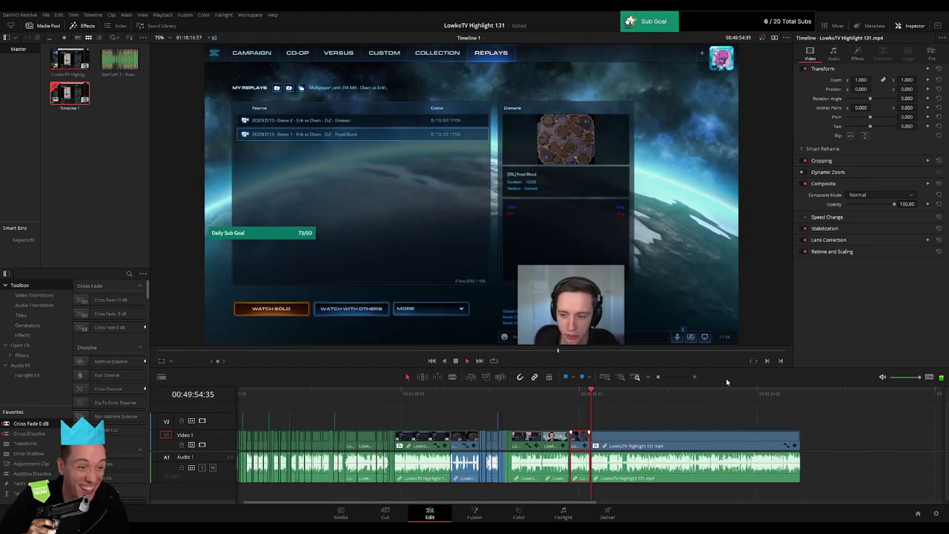
# Step: Review the deep-dish pizza tweet footage from about 00:49:56 to 00:50:21 for the next place to cut
pyautogui.moveTo(698, 416); pyautogui.dragTo(466, 417)
pyautogui.click(466, 416)
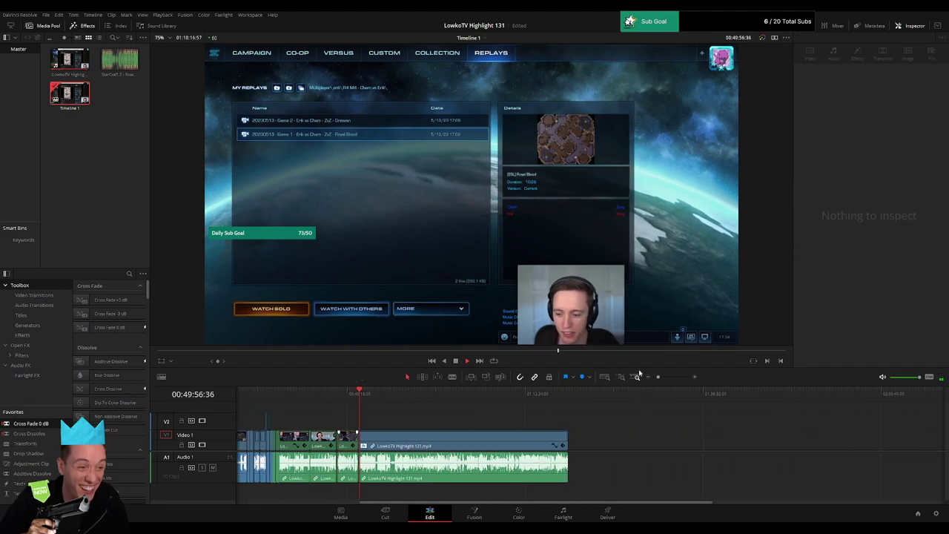
pyautogui.moveTo(658, 377); pyautogui.dragTo(672, 378)
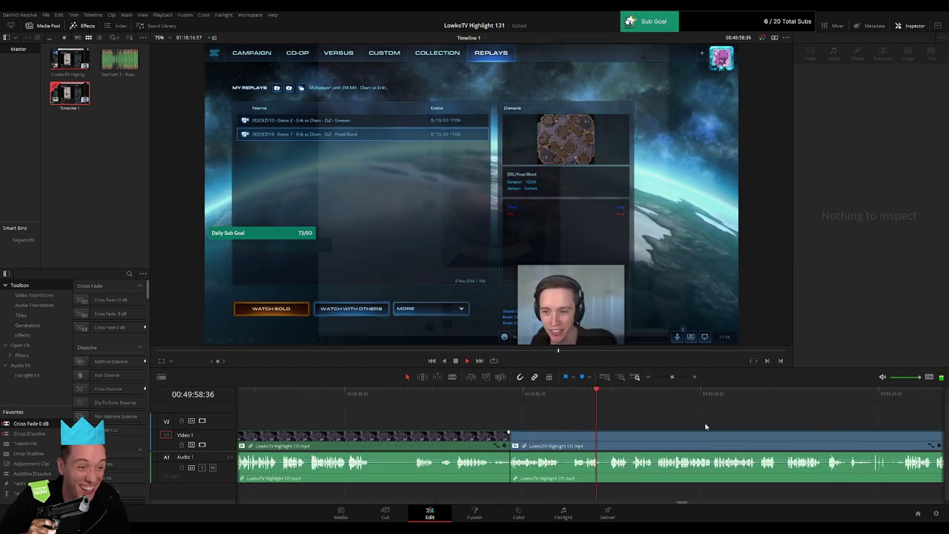
pyautogui.hscroll(4, 706, 426)
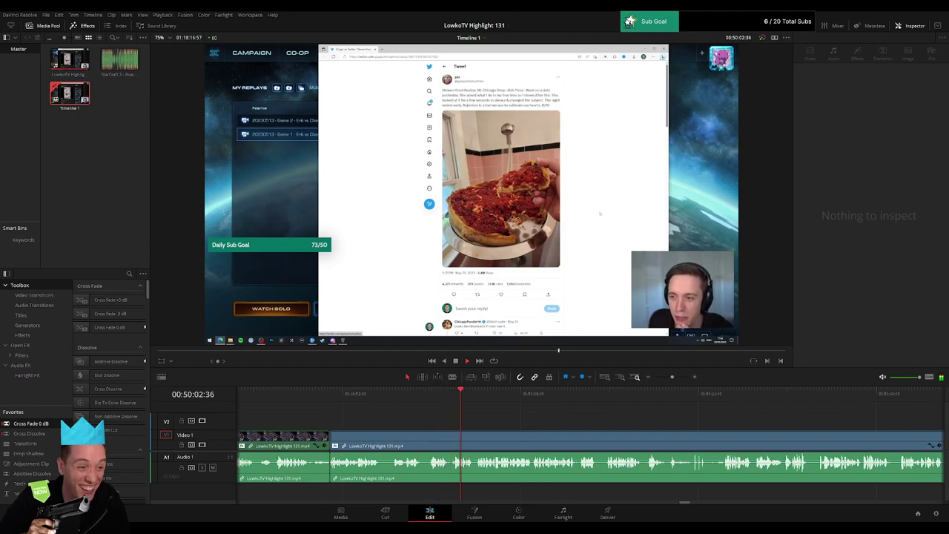
pyautogui.hscroll(2, 519, 438)
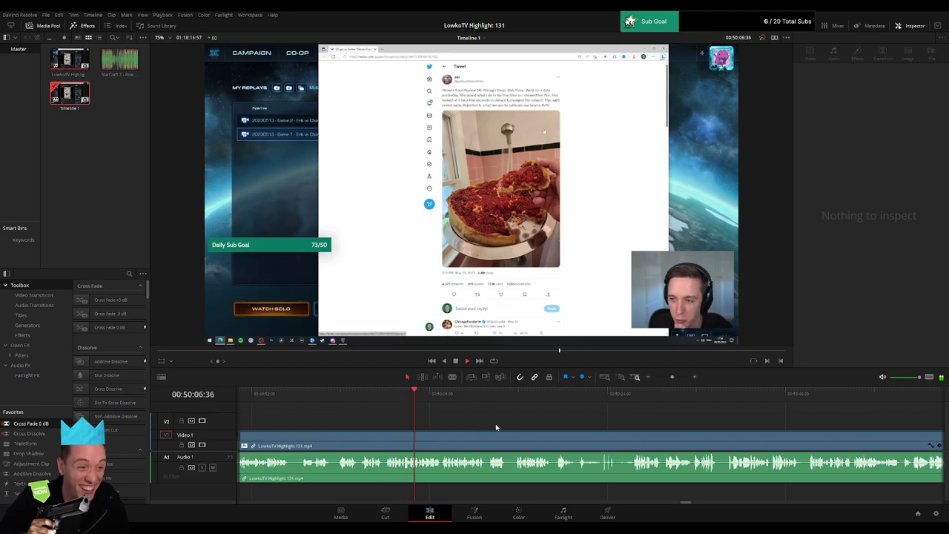
pyautogui.press('space')
pyautogui.moveTo(422, 398); pyautogui.dragTo(522, 399)
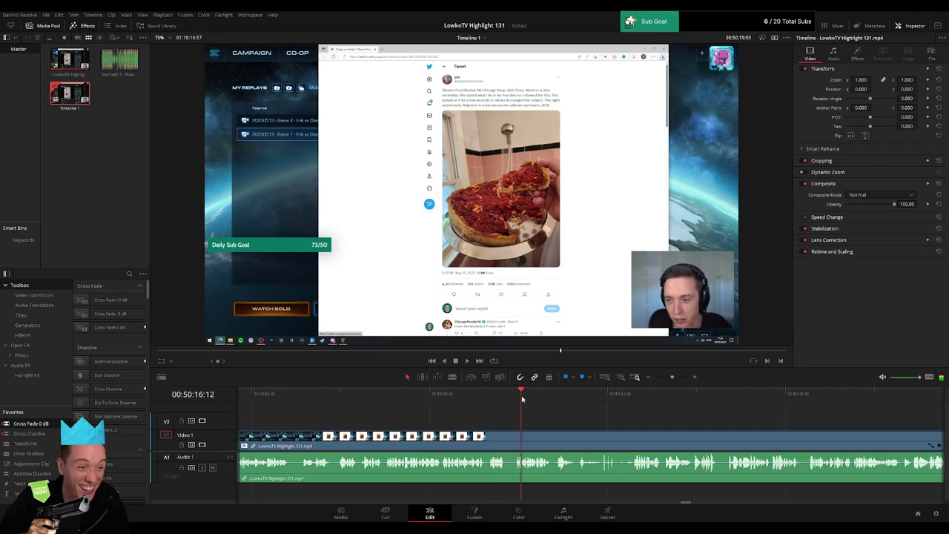
pyautogui.click(560, 395)
pyautogui.hscroll(2, 511, 418)
pyautogui.hscroll(1, 511, 418)
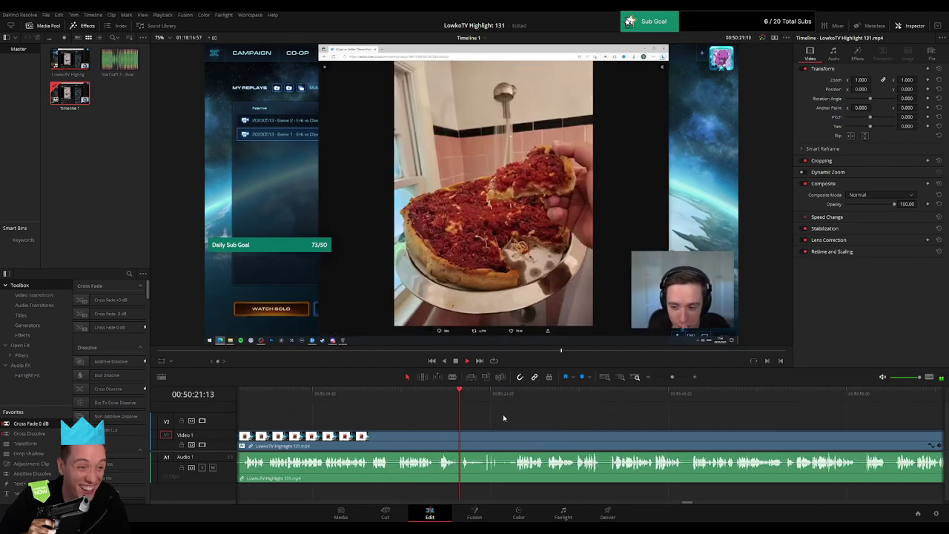
# Step: Ripple-delete the pause from about 00:50:24:50 to 00:50:26:20 over the pizza photo and color the preceding clip green
pyautogui.click(483, 399)
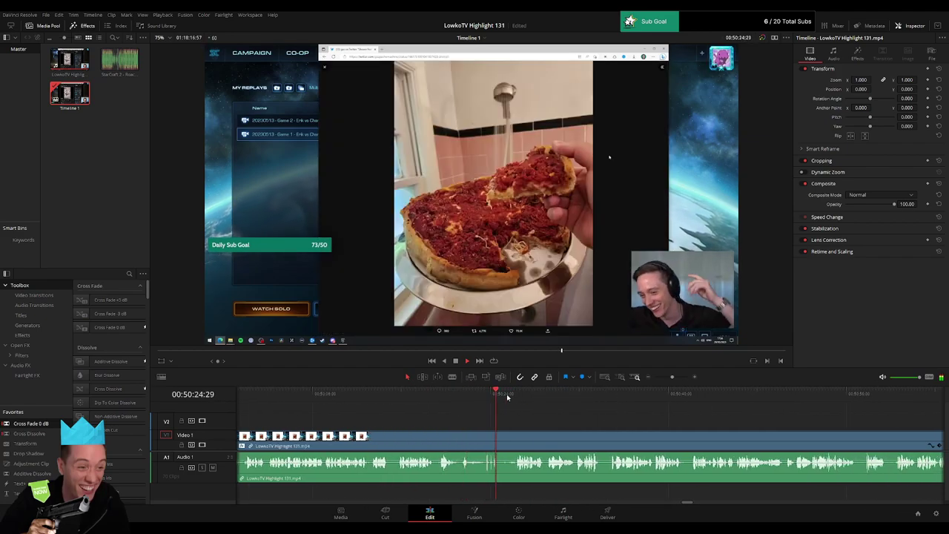
pyautogui.click(519, 398)
pyautogui.click(506, 399)
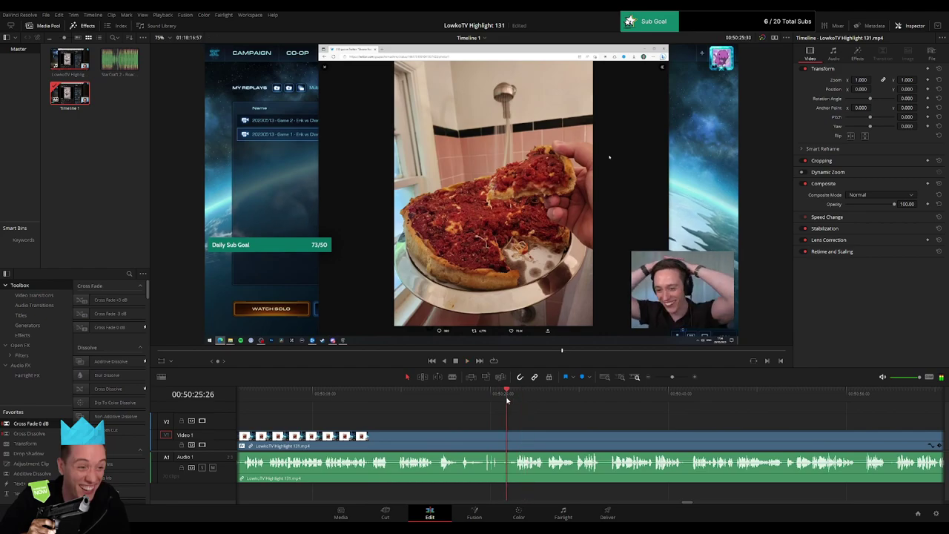
pyautogui.press('b')
pyautogui.click(500, 442)
pyautogui.click(517, 442)
pyautogui.press('a')
pyautogui.click(510, 445)
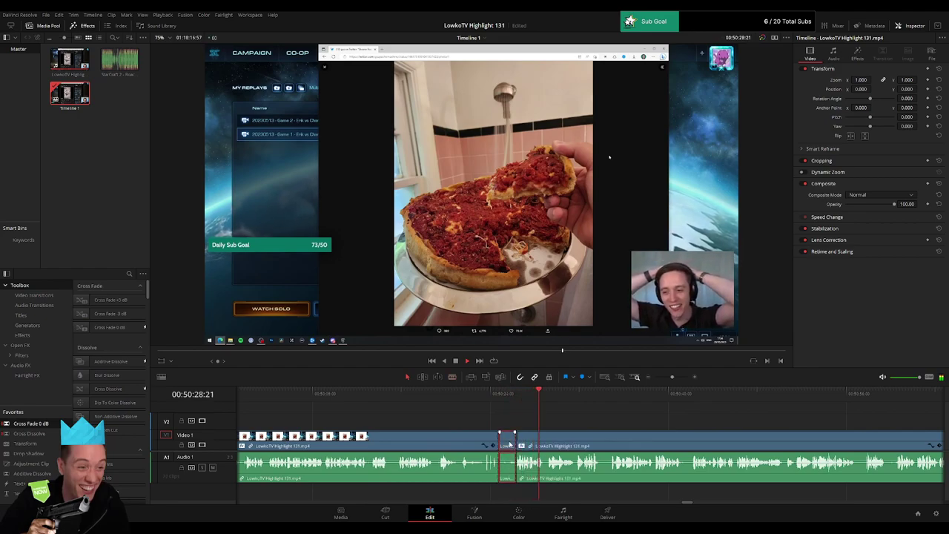
pyautogui.press('Delete')
pyautogui.click(479, 445)
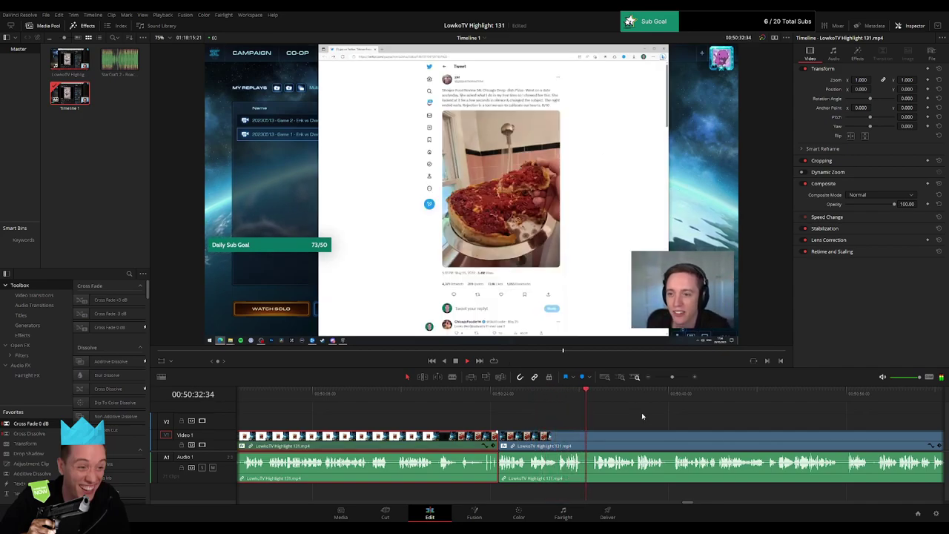
pyautogui.click(648, 419)
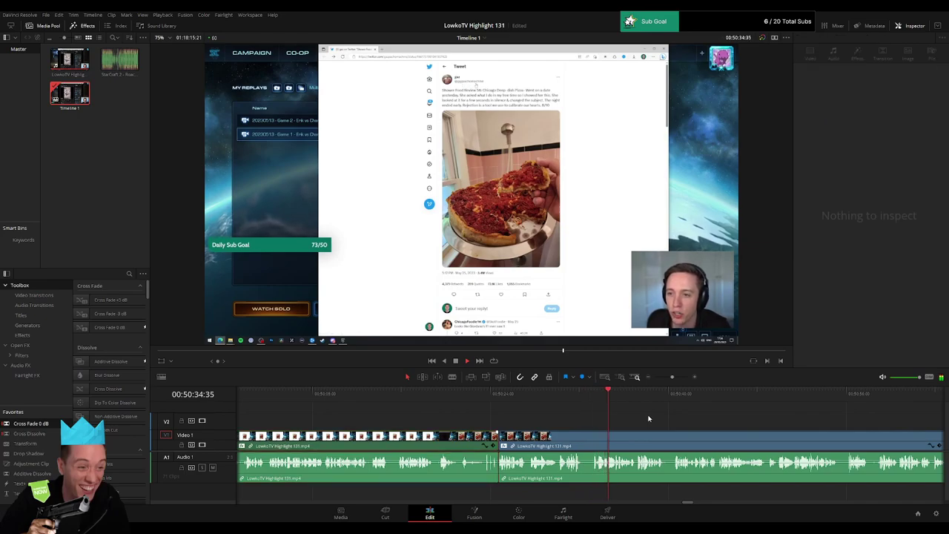
# Step: Ripple-delete the short pause of about one second starting near 00:50:39:22 and color the clip before it green
pyautogui.hscroll(3, 704, 417)
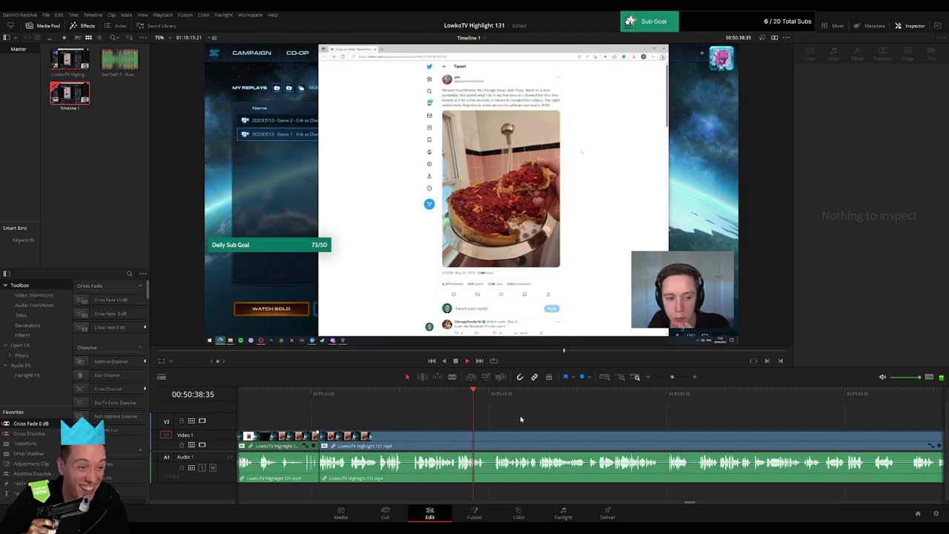
pyautogui.press('b')
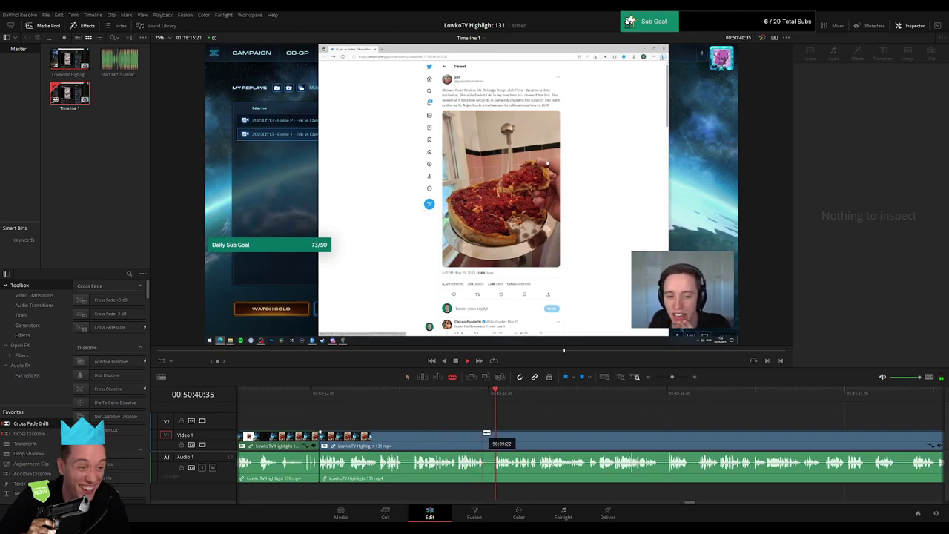
pyautogui.click(487, 438)
pyautogui.press('a')
pyautogui.click(489, 438)
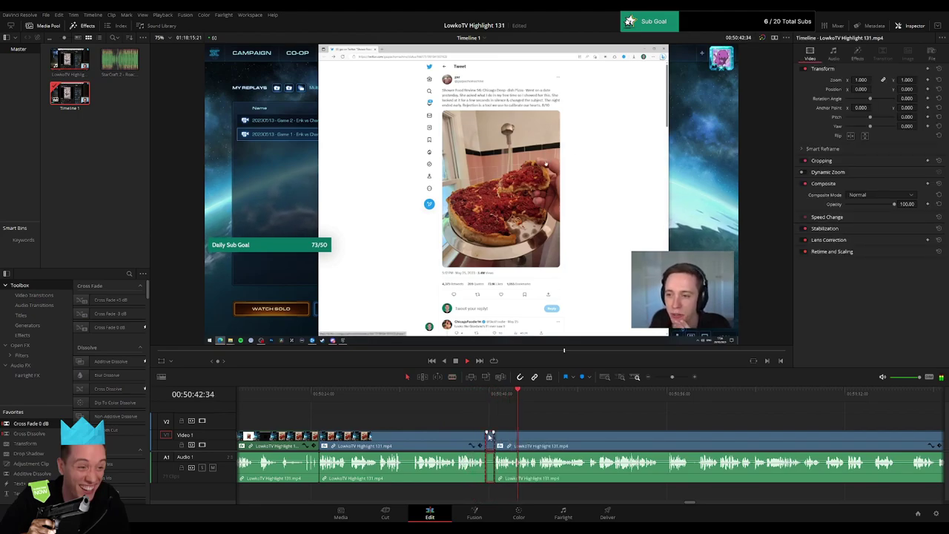
pyautogui.press('Delete')
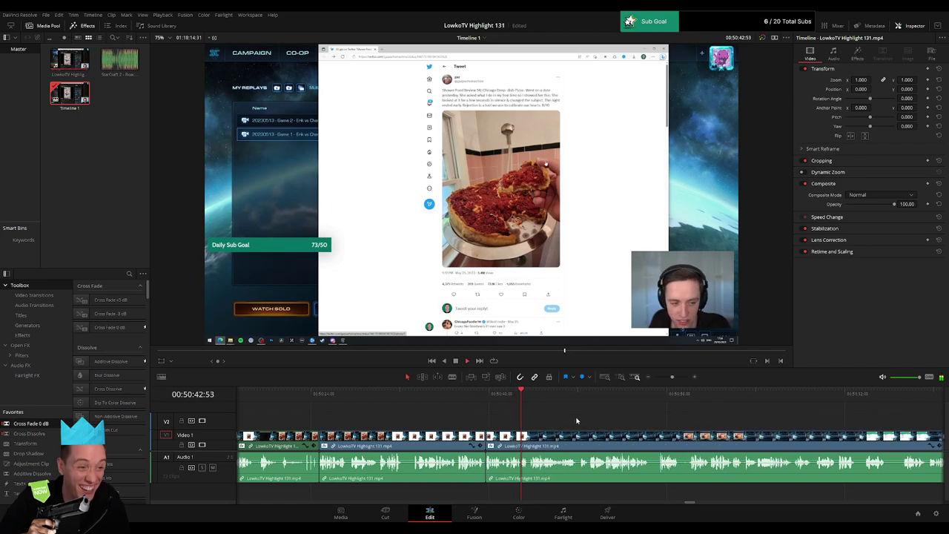
pyautogui.click(468, 449)
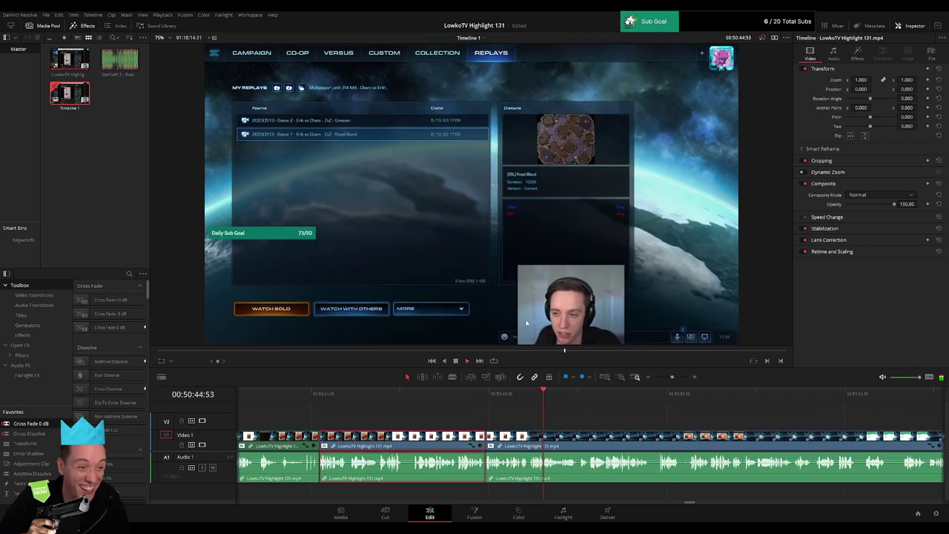
pyautogui.click(644, 413)
# Step: Ripple-delete the pause from about 00:50:54:20 to 00:50:55:15 in the replays menu footage
pyautogui.moveTo(669, 428); pyautogui.dragTo(531, 424)
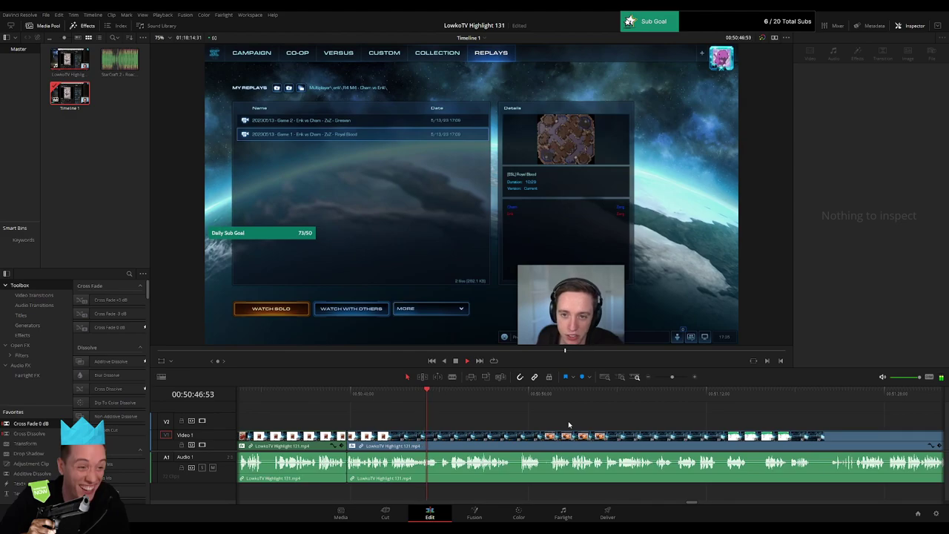
pyautogui.moveTo(673, 378)
pyautogui.mouseDown()
pyautogui.moveTo(653, 383)
pyautogui.moveTo(673, 381)
pyautogui.mouseUp()
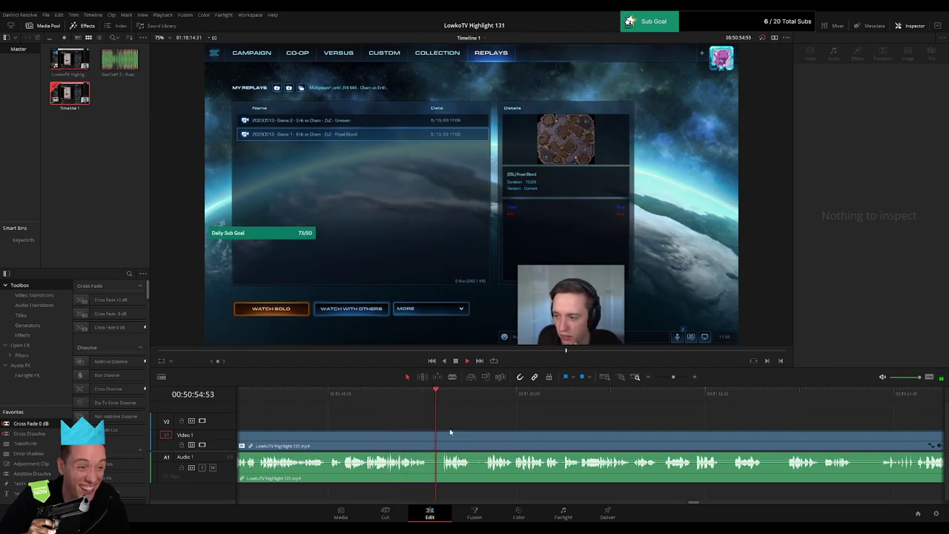
pyautogui.press('b')
pyautogui.click(427, 435)
pyautogui.click(442, 434)
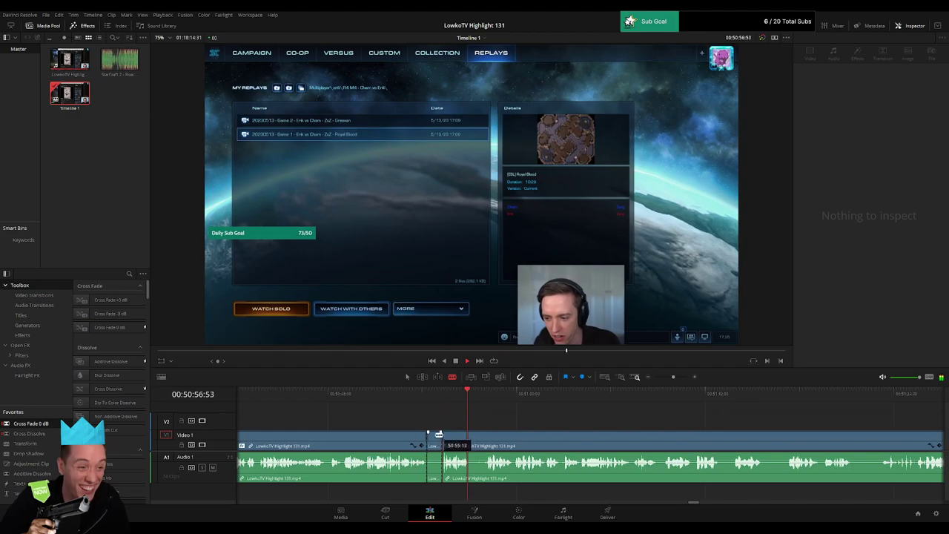
pyautogui.press('a')
pyautogui.click(435, 435)
pyautogui.press('Delete')
pyautogui.press('b')
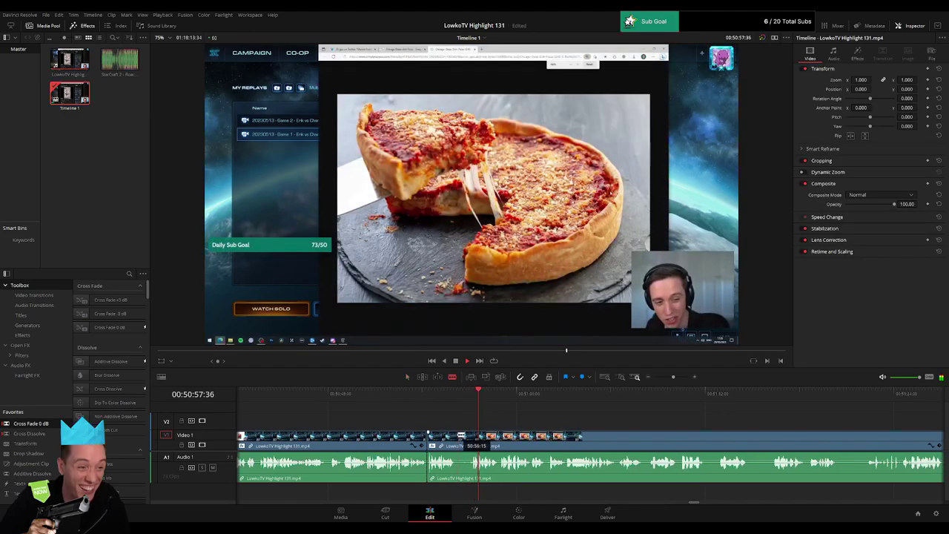
pyautogui.press('a')
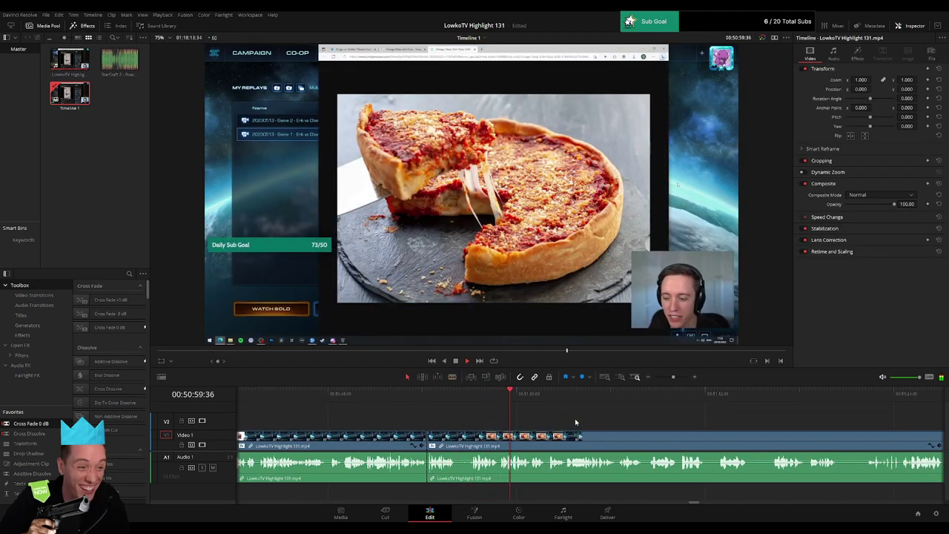
# Step: Color the finished clip ending at about 00:50:54:20 green
pyautogui.hscroll(3, 512, 423)
pyautogui.moveTo(674, 378); pyautogui.dragTo(664, 379)
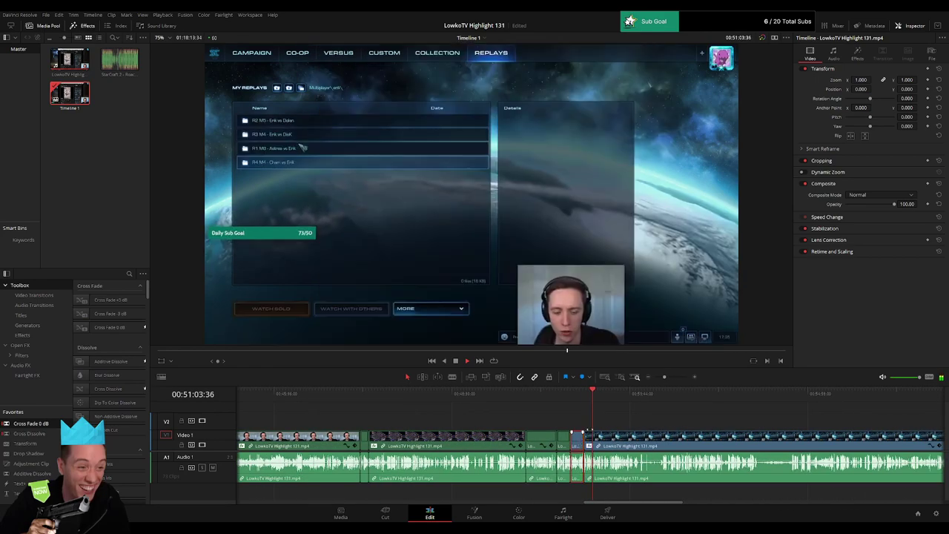
pyautogui.hscroll(5, 366, 419)
pyautogui.hscroll(2, 365, 419)
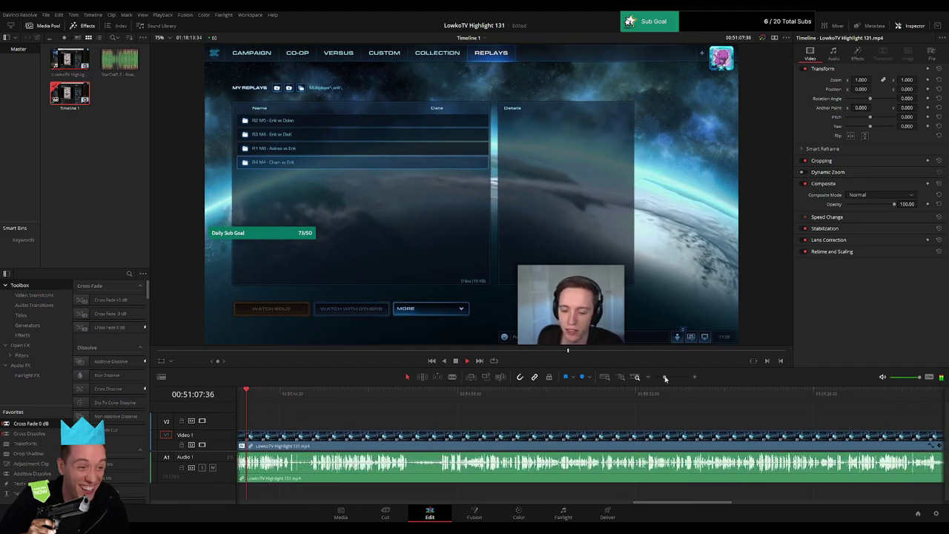
pyautogui.moveTo(664, 377); pyautogui.dragTo(662, 379)
pyautogui.moveTo(690, 414); pyautogui.dragTo(478, 411)
pyautogui.hscroll(2, 430, 407)
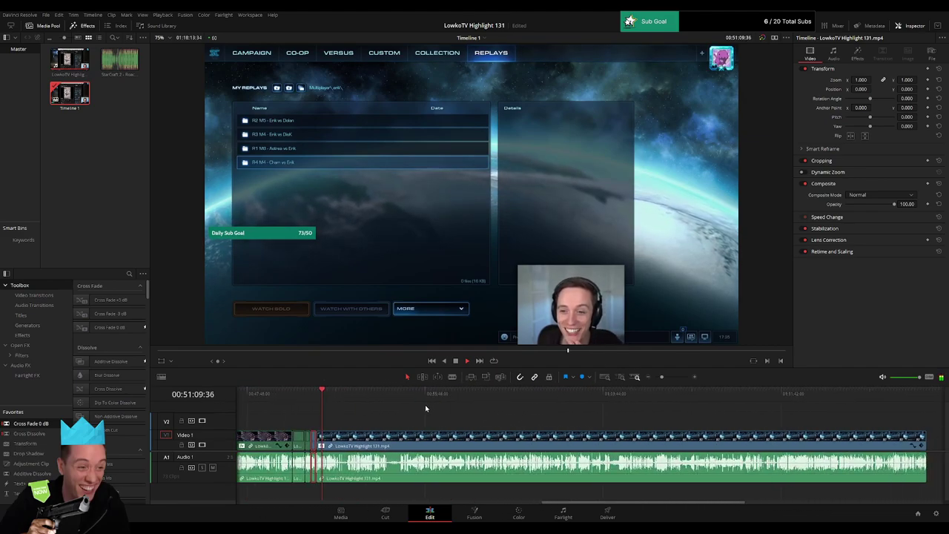
pyautogui.click(318, 427)
pyautogui.click(320, 439)
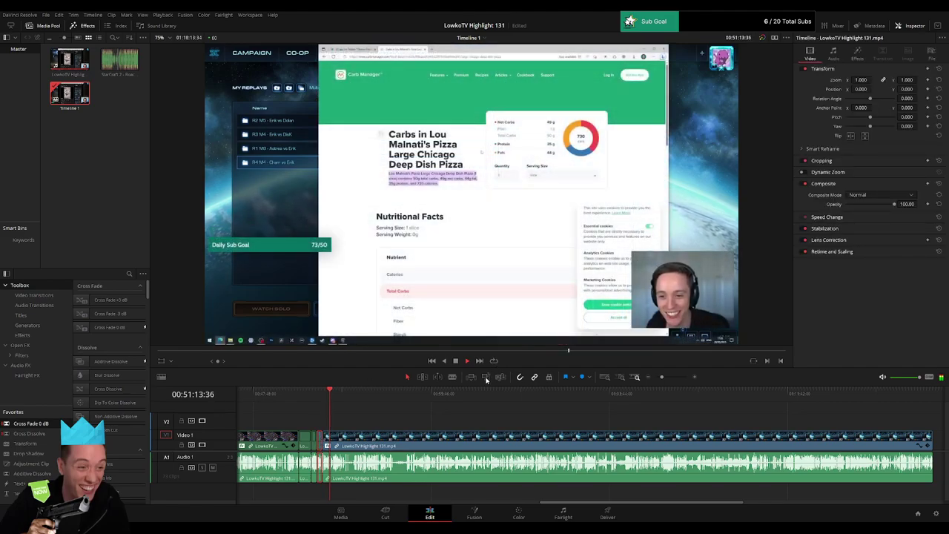
# Step: Ripple-delete the pause from 00:51:14:54 to about 00:51:16:15 over the Carb Manager page
pyautogui.moveTo(662, 377); pyautogui.dragTo(672, 378)
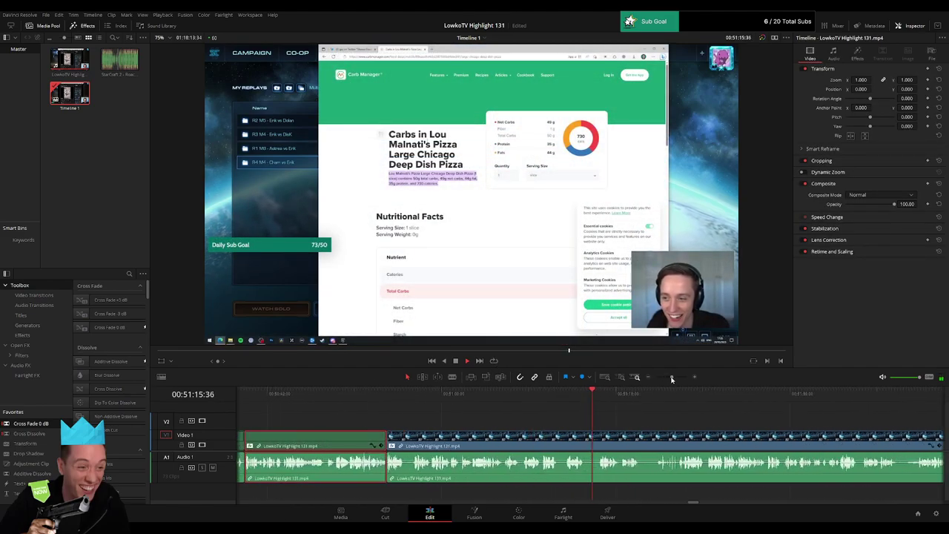
pyautogui.hscroll(5, 482, 421)
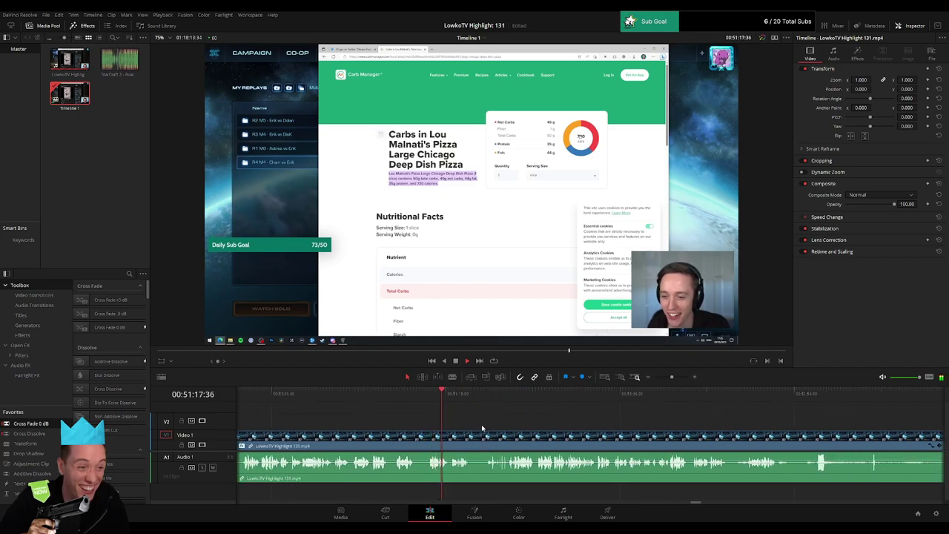
pyautogui.click(427, 394)
pyautogui.moveTo(427, 399); pyautogui.dragTo(416, 399)
pyautogui.click(415, 437)
pyautogui.click(428, 437)
pyautogui.press('a')
pyautogui.click(422, 439)
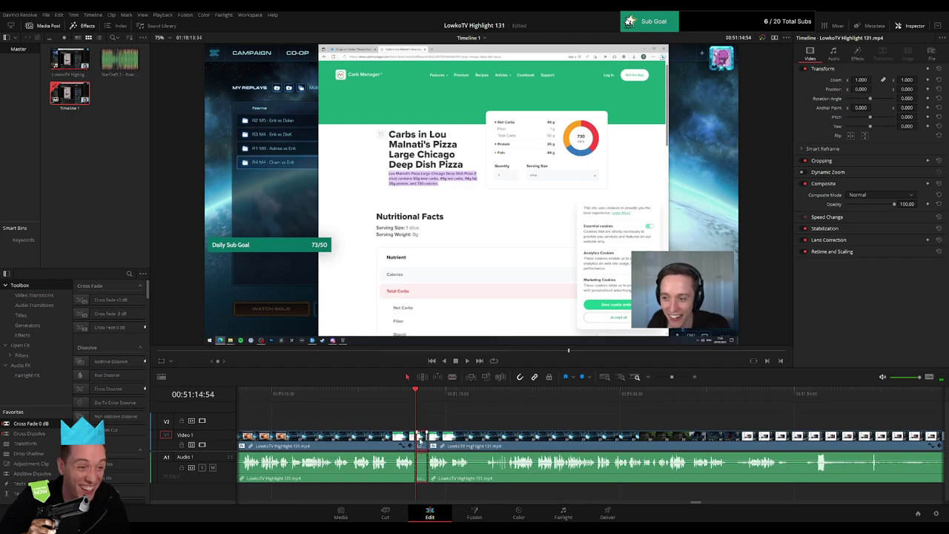
pyautogui.press('Delete')
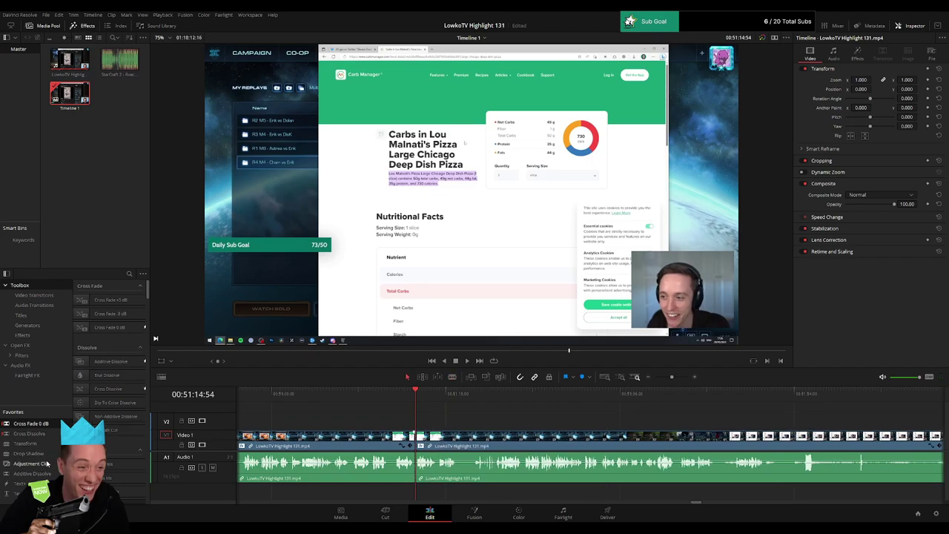
# Step: Add an adjustment clip on Video 2 at 00:51:14:54 with zoom 2.320 and position X -232, shifted vertically to frame the pizza nutrition card
pyautogui.moveTo(47, 464); pyautogui.dragTo(435, 421)
pyautogui.moveTo(863, 80); pyautogui.dragTo(748, 89)
pyautogui.moveTo(455, 249); pyautogui.dragTo(398, 169)
pyautogui.moveTo(873, 89); pyautogui.dragTo(864, 86)
pyautogui.moveTo(388, 182)
pyautogui.mouseDown()
pyautogui.moveTo(396, 183)
pyautogui.moveTo(393, 207)
pyautogui.moveTo(392, 192)
pyautogui.mouseUp()
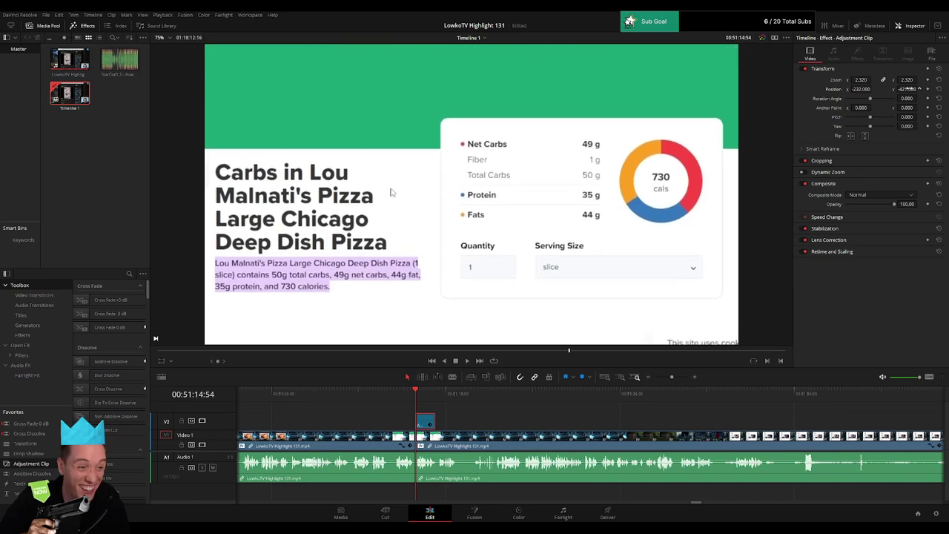
# Step: Play past the zoomed section, color the finished clip ending at 00:51:14:54 green and deselect it
pyautogui.click(466, 419)
pyautogui.press('space')
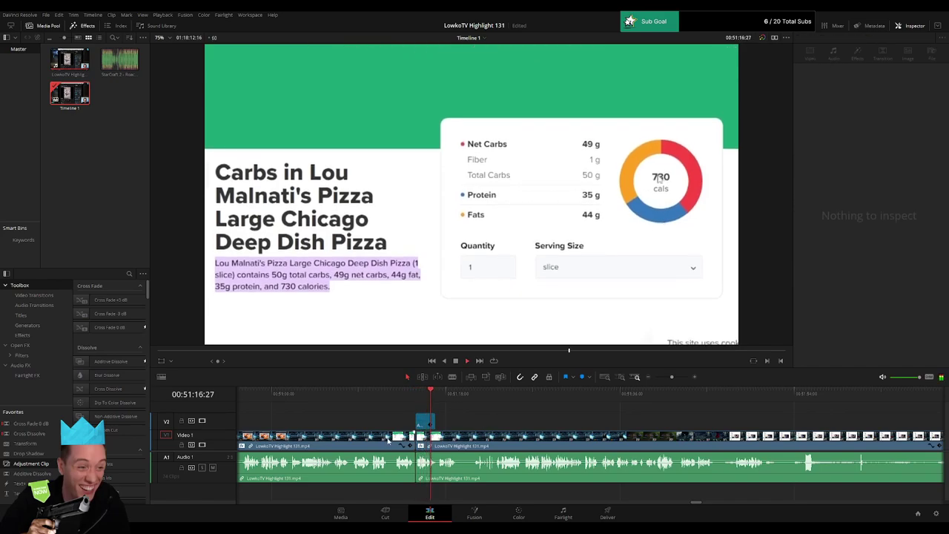
pyautogui.click(368, 437)
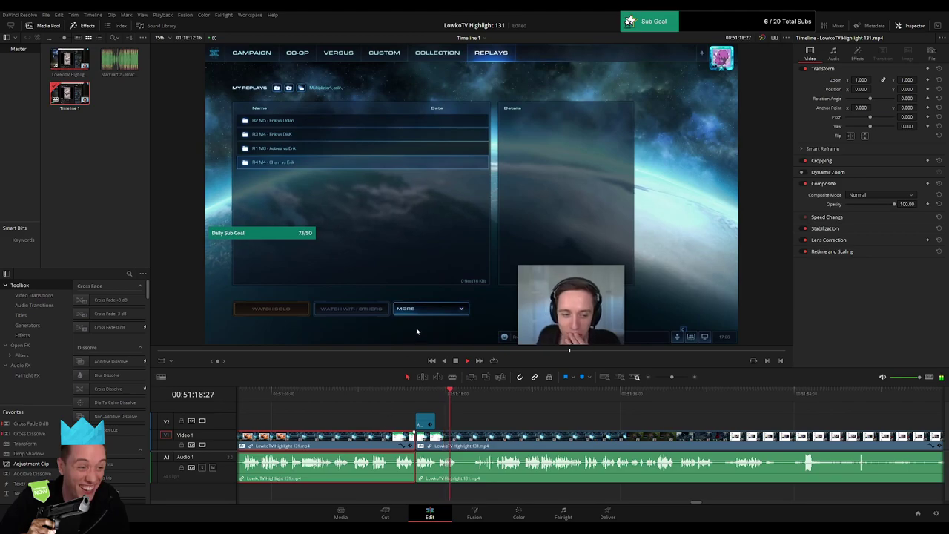
pyautogui.click(513, 413)
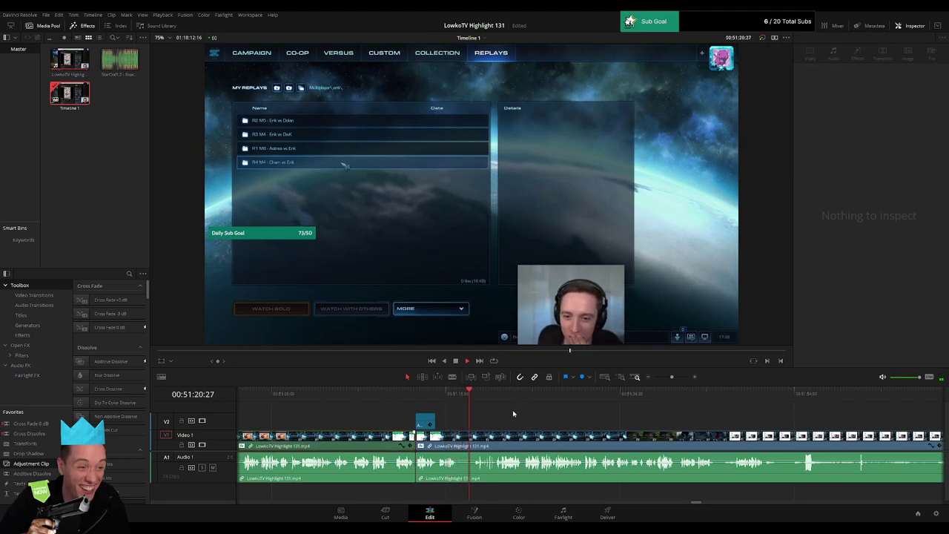
# Step: Ripple-delete the pause from about 00:51:19:20 to 00:51:21:02 over the replay list and deselect the clip
pyautogui.press('b')
pyautogui.click(459, 434)
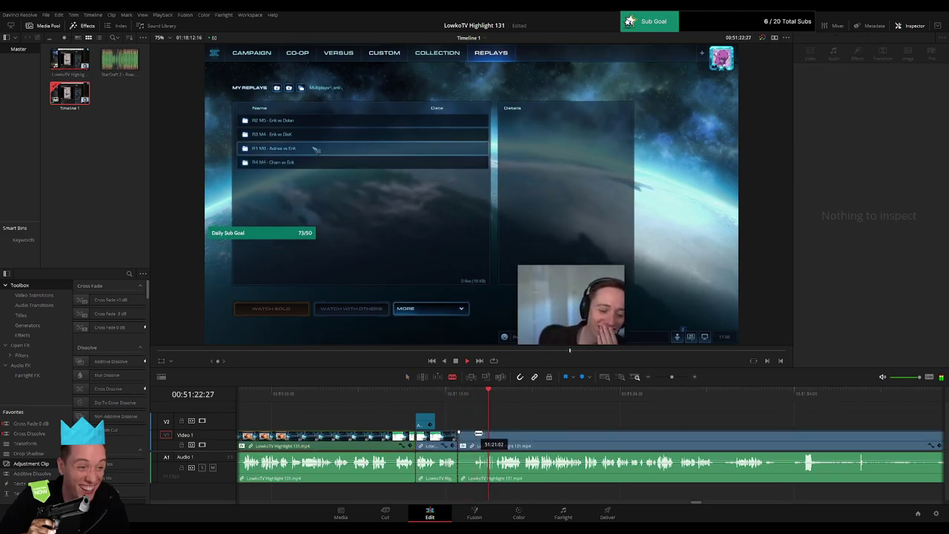
pyautogui.click(476, 437)
pyautogui.press('a')
pyautogui.click(472, 438)
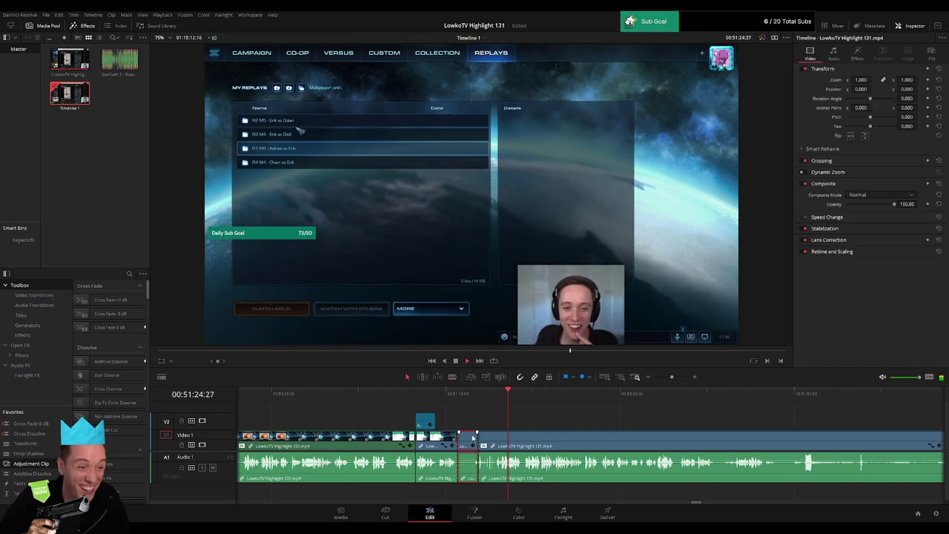
pyautogui.press('Delete')
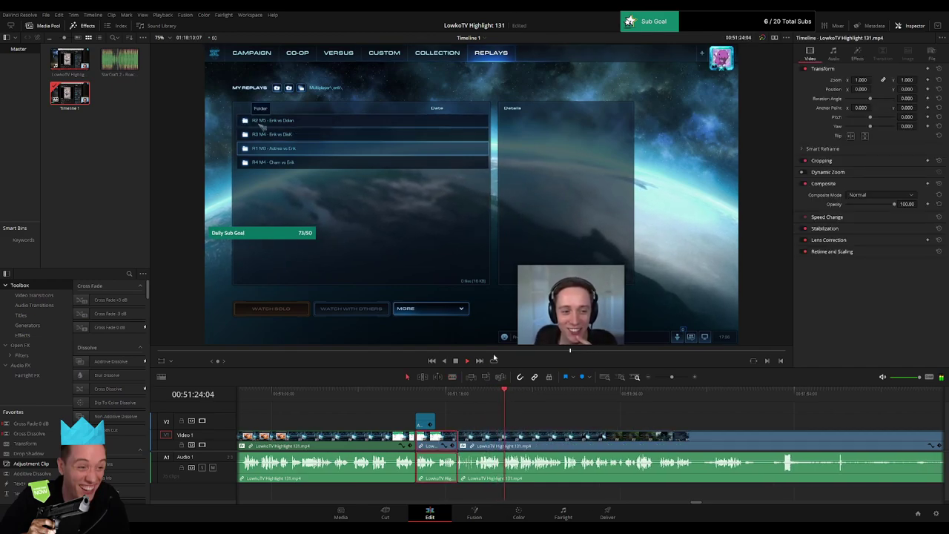
pyautogui.click(637, 426)
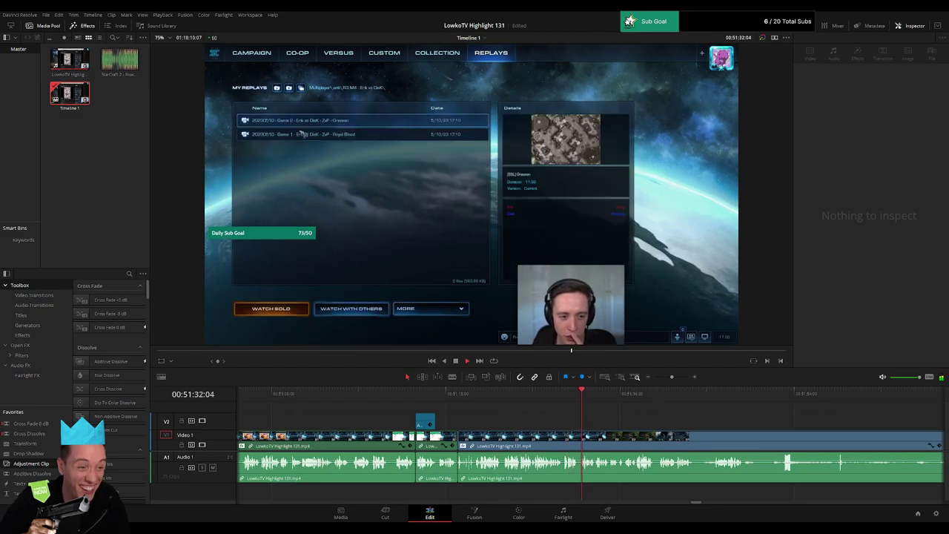
# Step: Ripple-delete the short pause from about 00:51:39:30 to 00:51:40 after the Royal Blood loading screen and color the finished clips before it green
pyautogui.moveTo(687, 429); pyautogui.dragTo(458, 415)
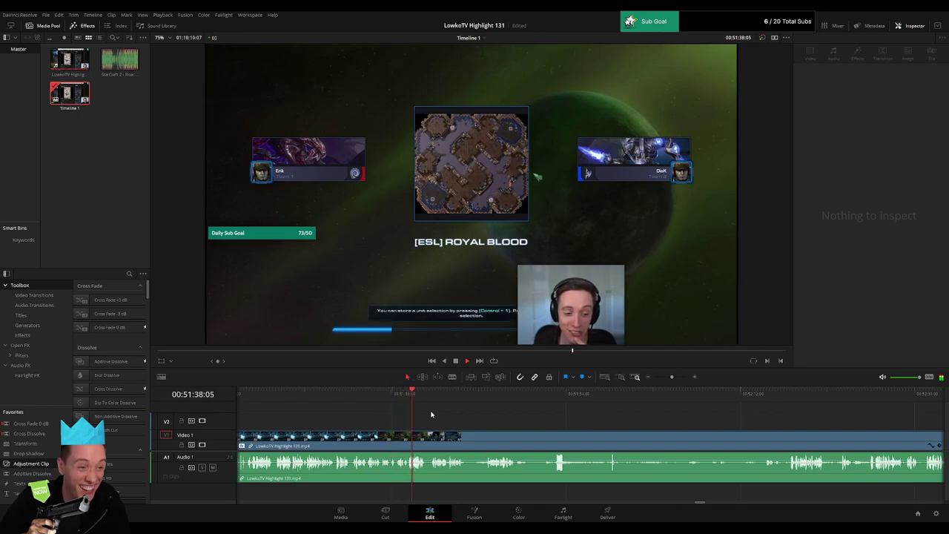
pyautogui.click(432, 395)
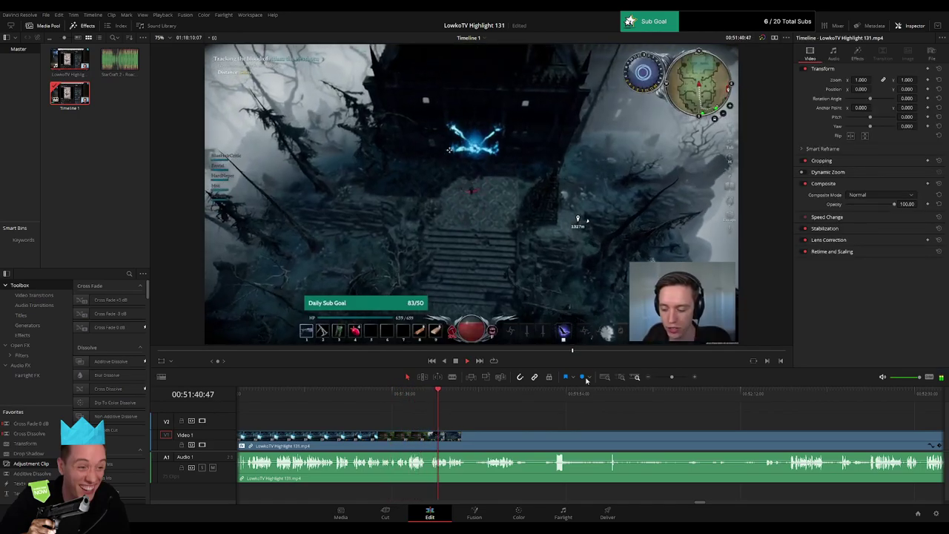
pyautogui.moveTo(673, 378); pyautogui.dragTo(675, 379)
pyautogui.click(521, 398)
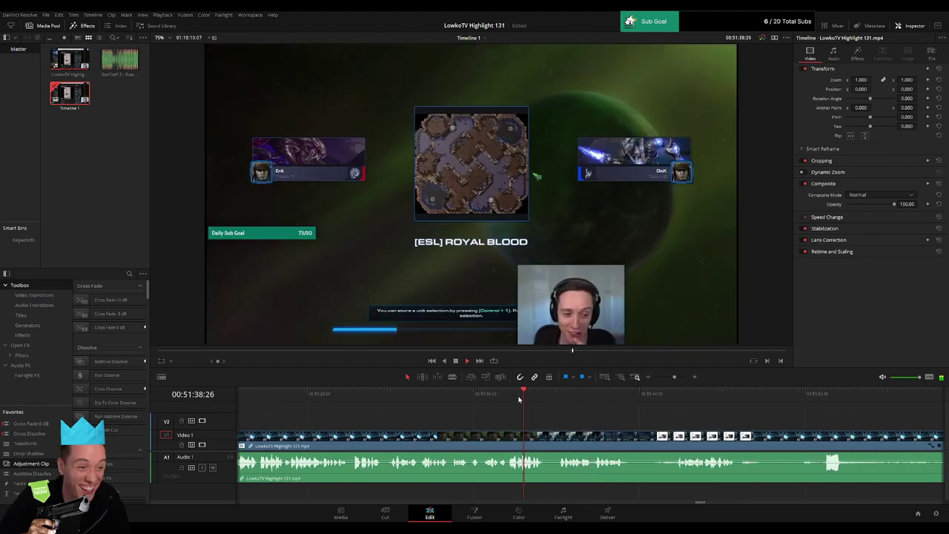
pyautogui.press('space')
pyautogui.press('b')
pyautogui.click(547, 446)
pyautogui.moveTo(552, 445); pyautogui.dragTo(559, 445)
pyautogui.press('a')
pyautogui.click(554, 444)
pyautogui.press('space')
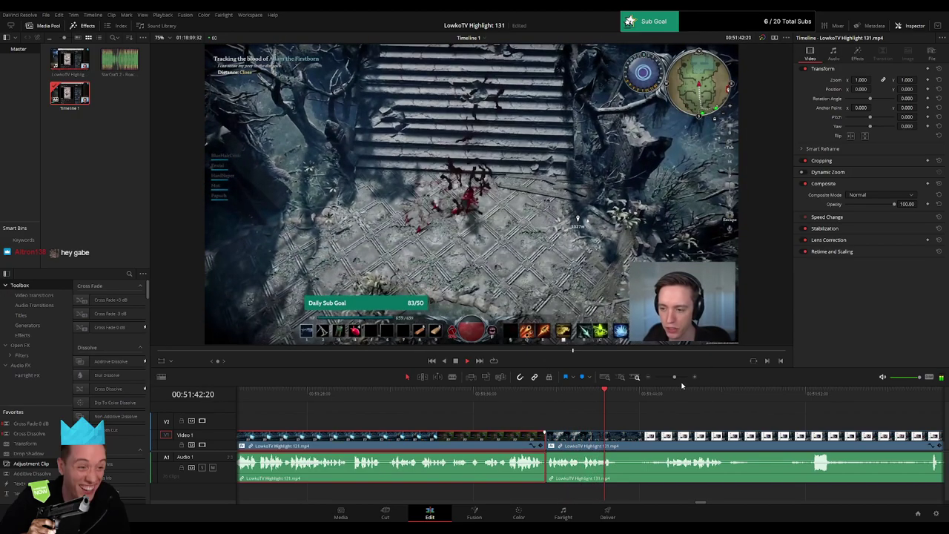
pyautogui.click(660, 421)
# Step: Review the recording from about 00:51:44 through the Dexerto thread section to about 00:52:18 for pauses
pyautogui.moveTo(674, 377); pyautogui.dragTo(674, 377)
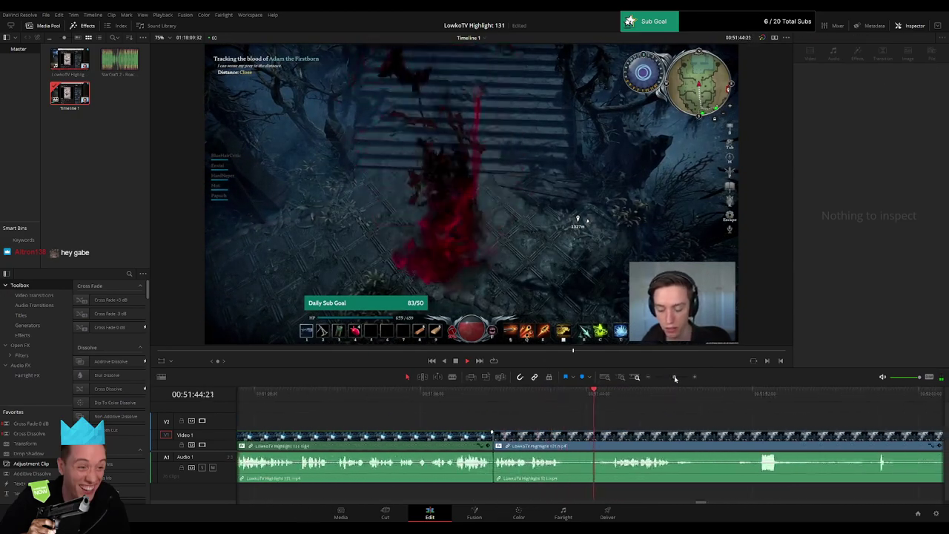
pyautogui.click(649, 379)
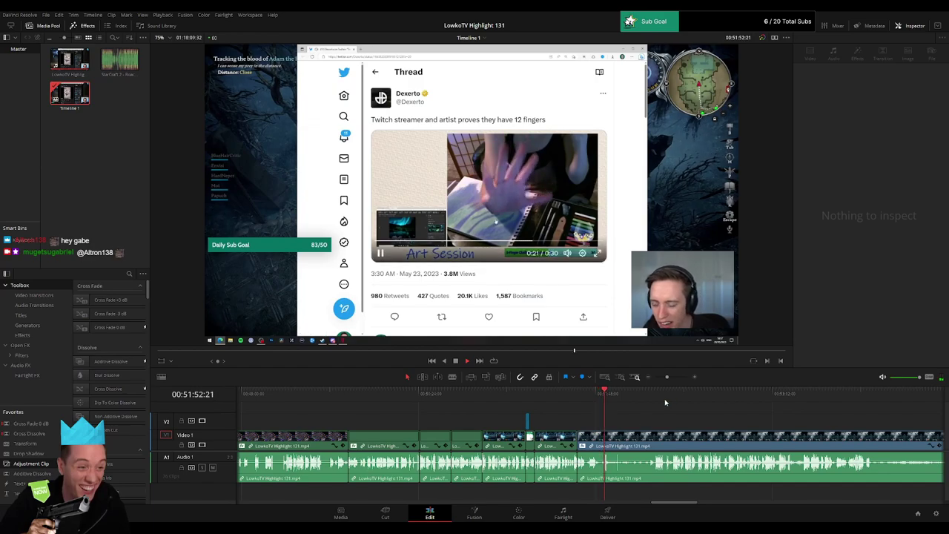
pyautogui.moveTo(667, 378); pyautogui.dragTo(401, 405)
pyautogui.press('space')
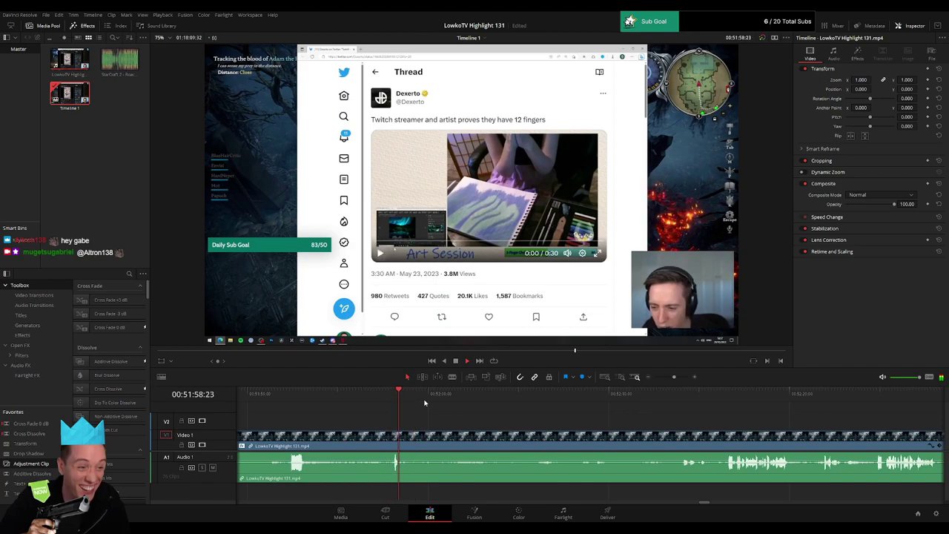
pyautogui.click(624, 395)
pyautogui.press('space')
pyautogui.moveTo(730, 425); pyautogui.dragTo(472, 418)
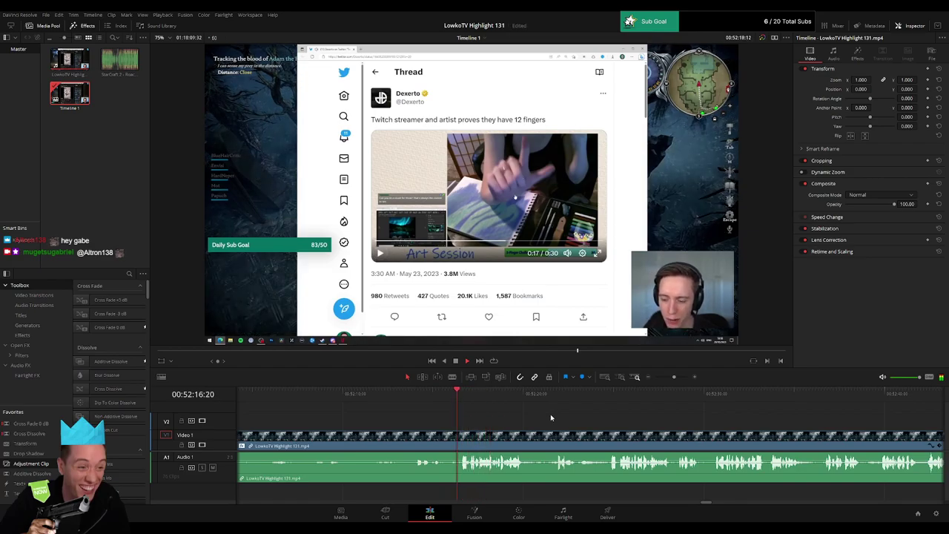
pyautogui.moveTo(582, 424); pyautogui.dragTo(477, 414)
# Step: Ripple-delete the pause from about 00:52:20 to 00:52:21:42 in the vampire game footage
pyautogui.click(447, 399)
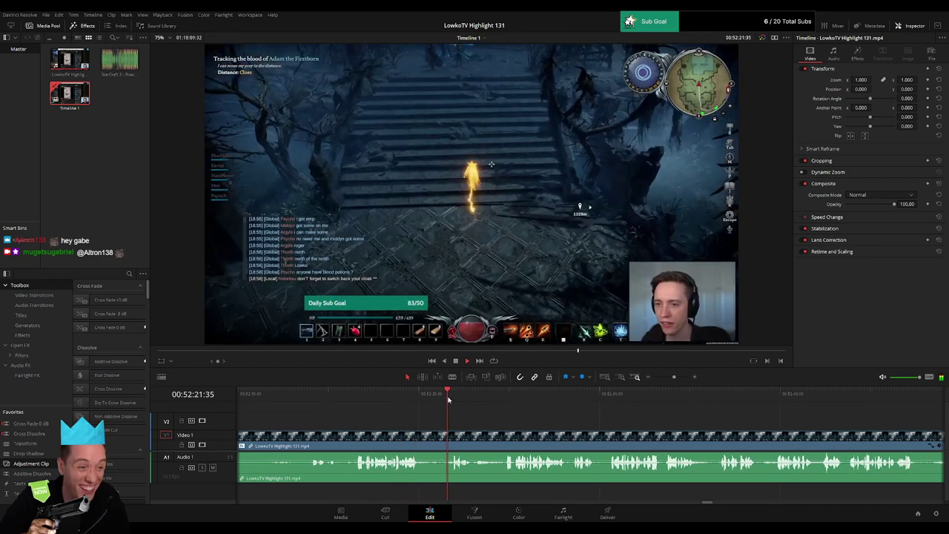
pyautogui.press('b')
pyautogui.click(421, 438)
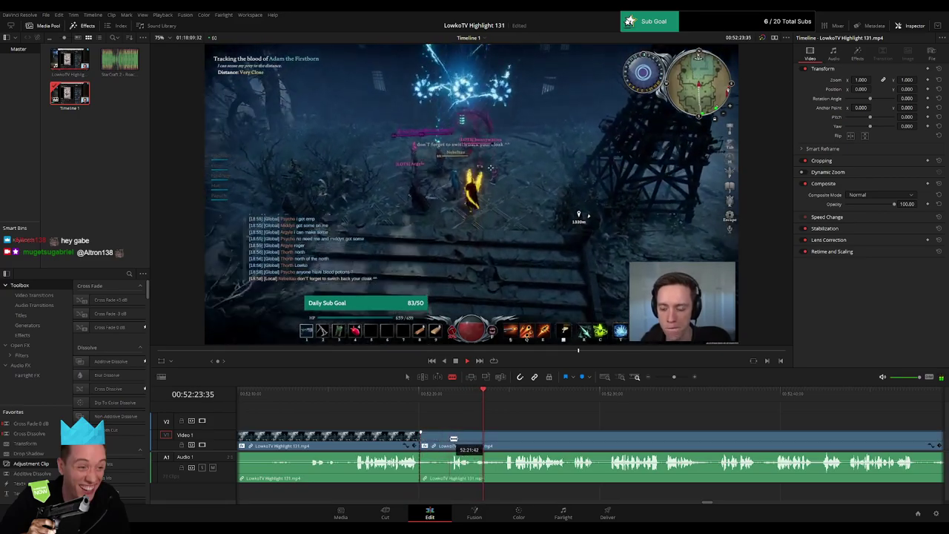
pyautogui.click(454, 439)
pyautogui.press('a')
pyautogui.click(443, 442)
pyautogui.press('BackSpace')
pyautogui.click(442, 441)
pyautogui.press('BackSpace')
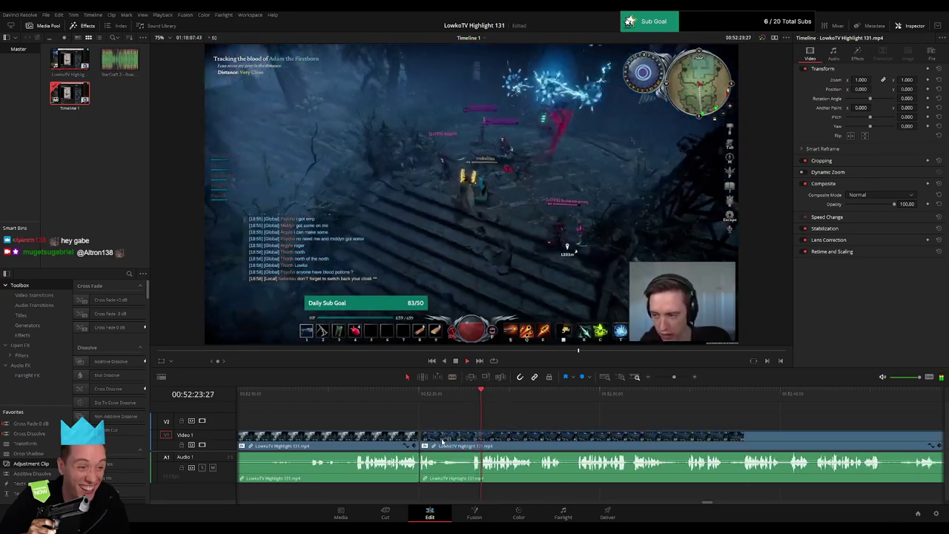
# Step: Ripple-delete the following pause from about 00:52:21 to 00:52:23, keeping the short spoken clip before it
pyautogui.press('b')
pyautogui.click(442, 439)
pyautogui.click(474, 439)
pyautogui.press('a')
pyautogui.click(466, 442)
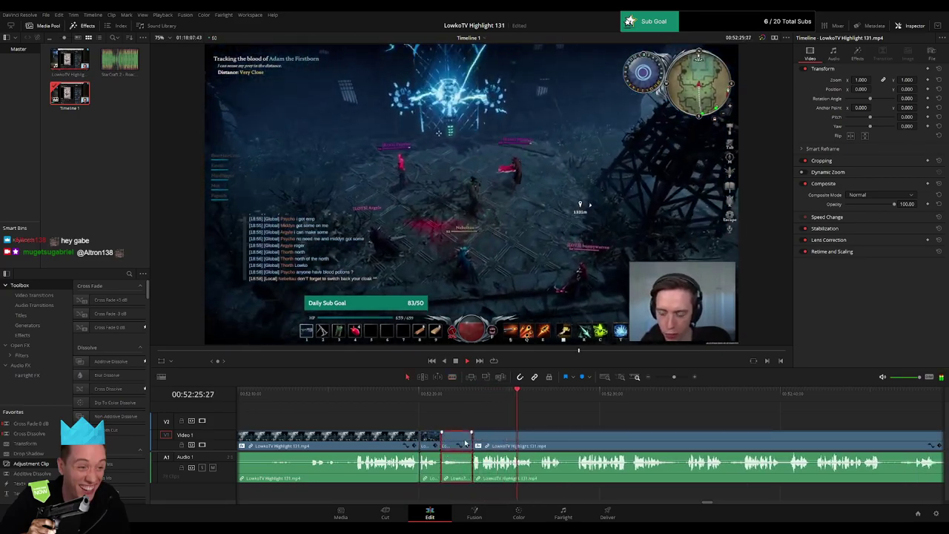
pyautogui.press('Delete')
# Step: Add Cross Fade 0 dB to the two audio cuts around 00:52:20 and 00:52:21, and color the finished clips green
pyautogui.moveTo(31, 424); pyautogui.dragTo(369, 466)
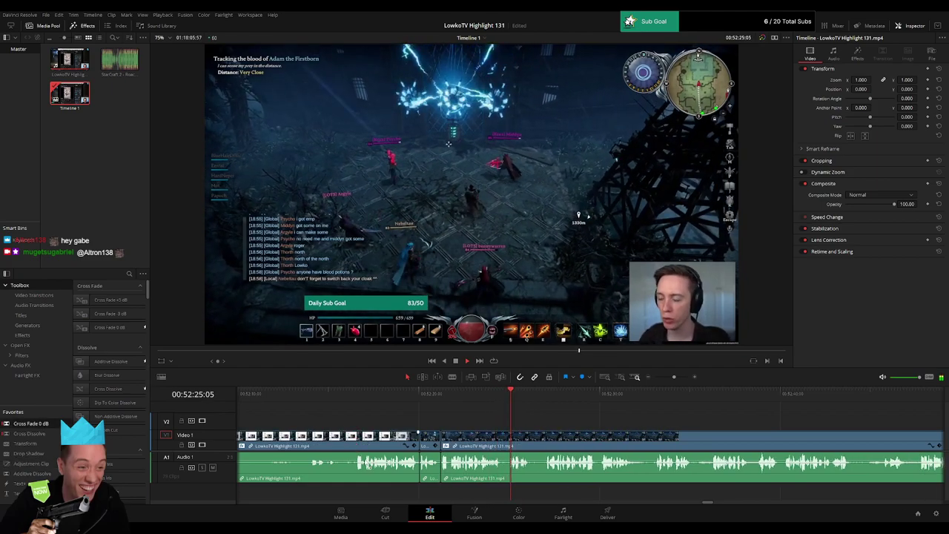
pyautogui.moveTo(338, 428); pyautogui.dragTo(480, 472)
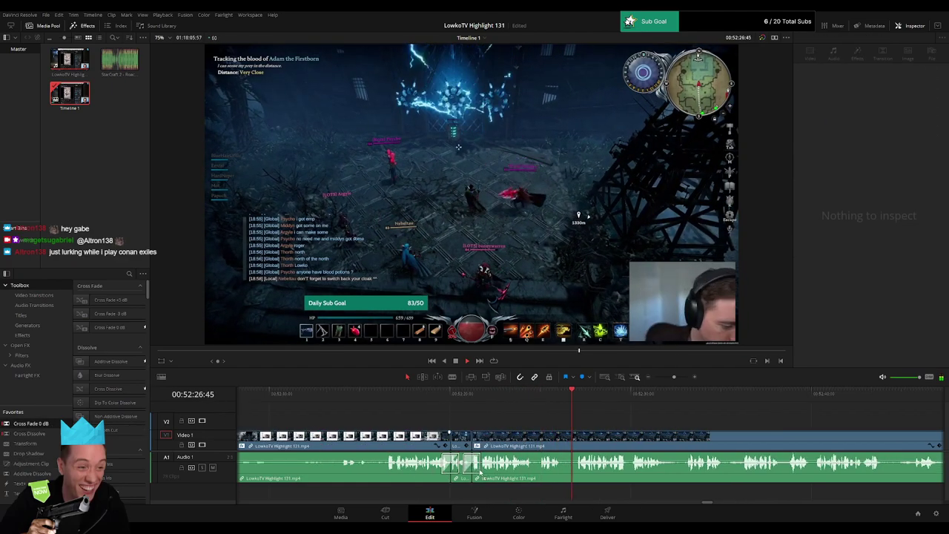
pyautogui.click(405, 441)
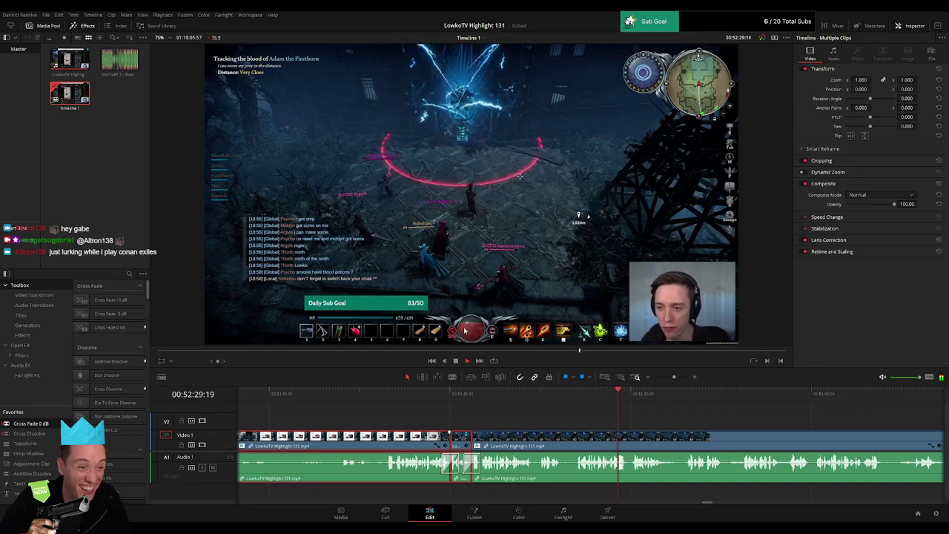
pyautogui.click(724, 431)
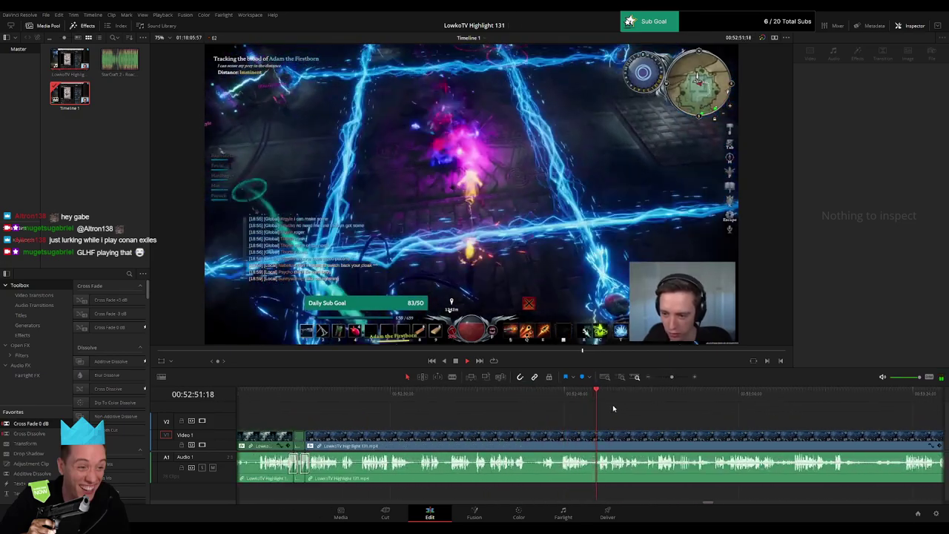
# Step: Play through the boss fight and ripple-delete the pause from about 00:53:15 to 00:53:23:15
pyautogui.moveTo(603, 403); pyautogui.dragTo(472, 422)
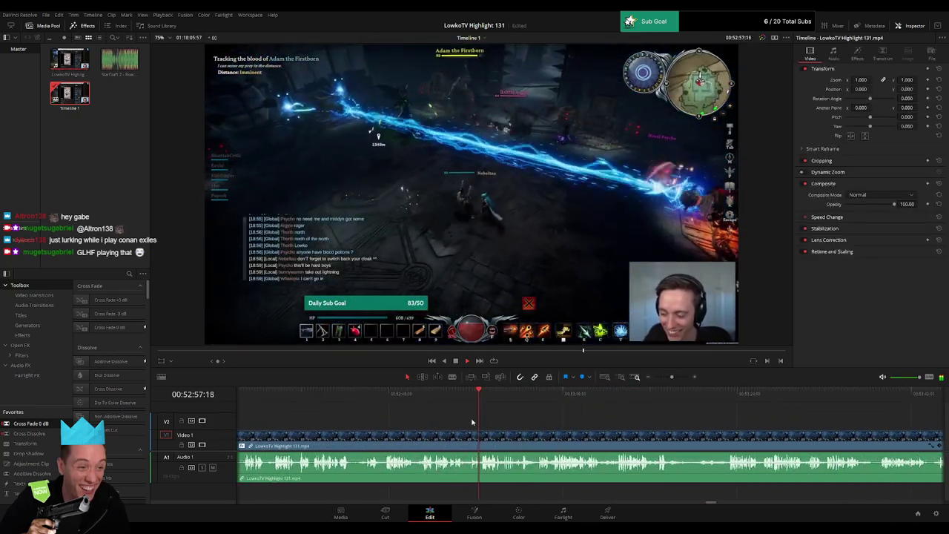
pyautogui.click(436, 408)
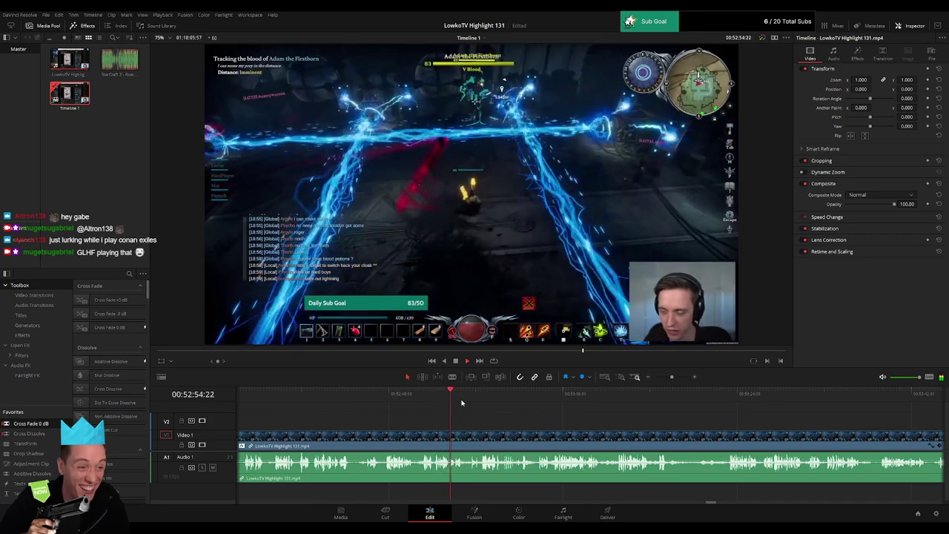
pyautogui.click(471, 401)
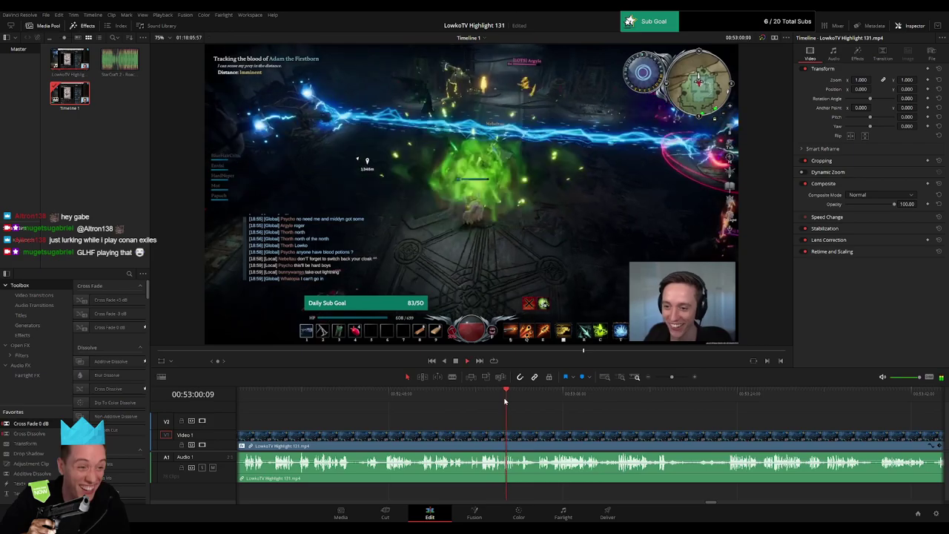
pyautogui.click(524, 401)
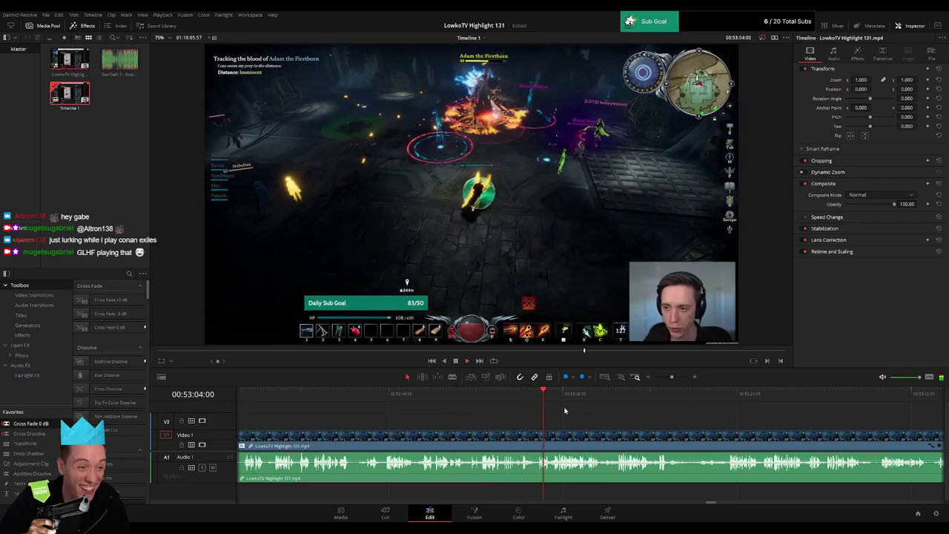
pyautogui.hscroll(4, 542, 425)
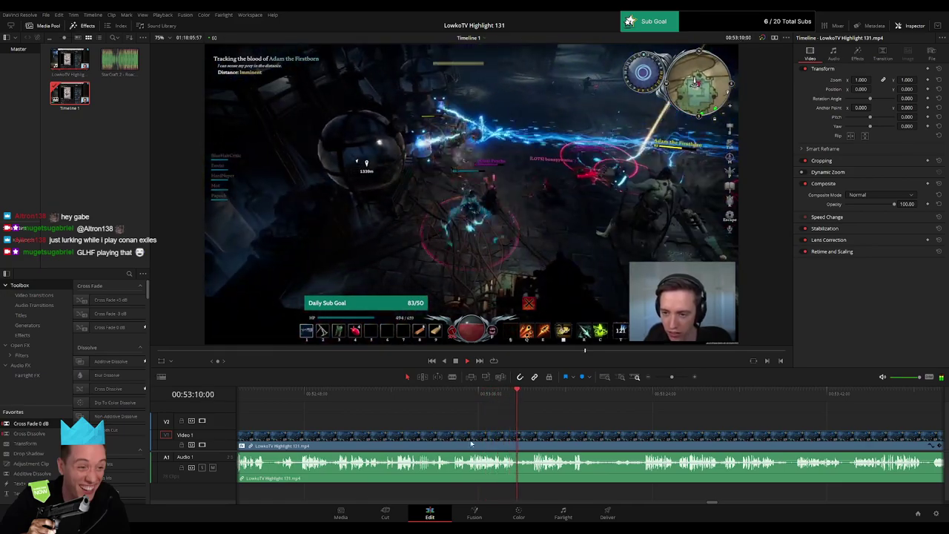
pyautogui.moveTo(585, 422); pyautogui.dragTo(471, 416)
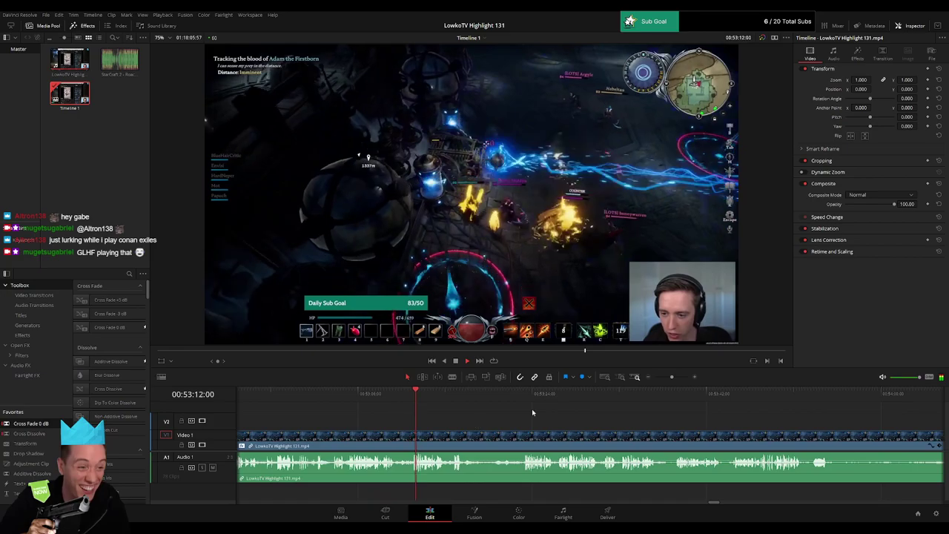
pyautogui.moveTo(672, 378)
pyautogui.mouseDown()
pyautogui.moveTo(657, 380)
pyautogui.moveTo(674, 378)
pyautogui.mouseUp()
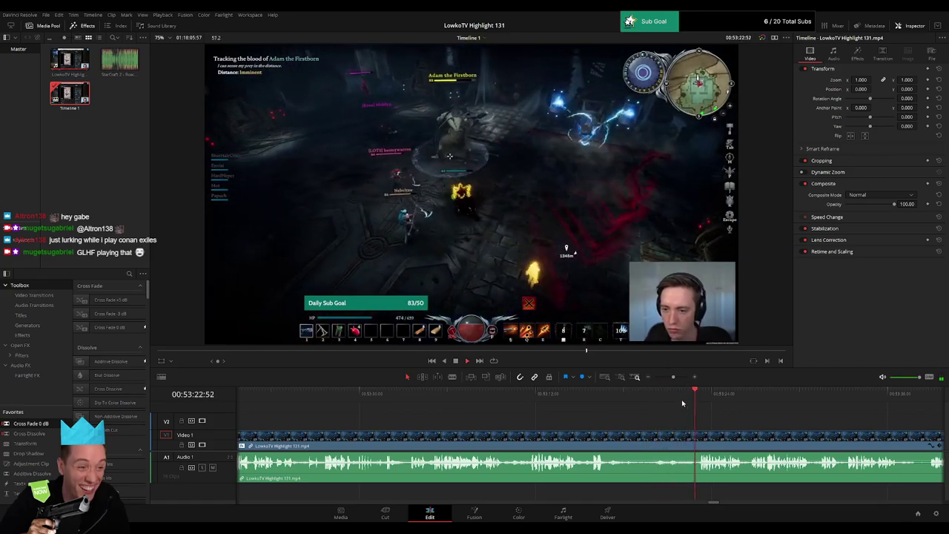
pyautogui.click(580, 434)
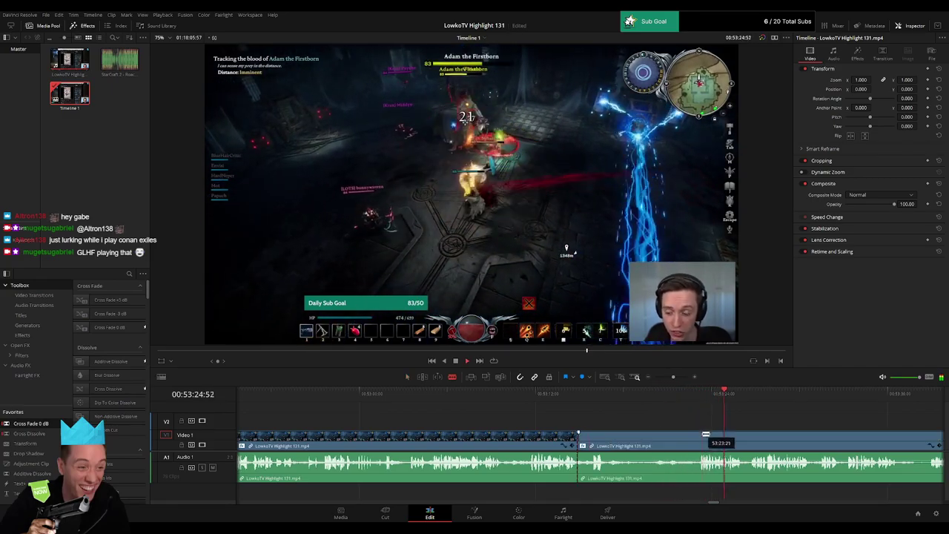
pyautogui.click(701, 436)
pyautogui.press('a')
pyautogui.click(686, 442)
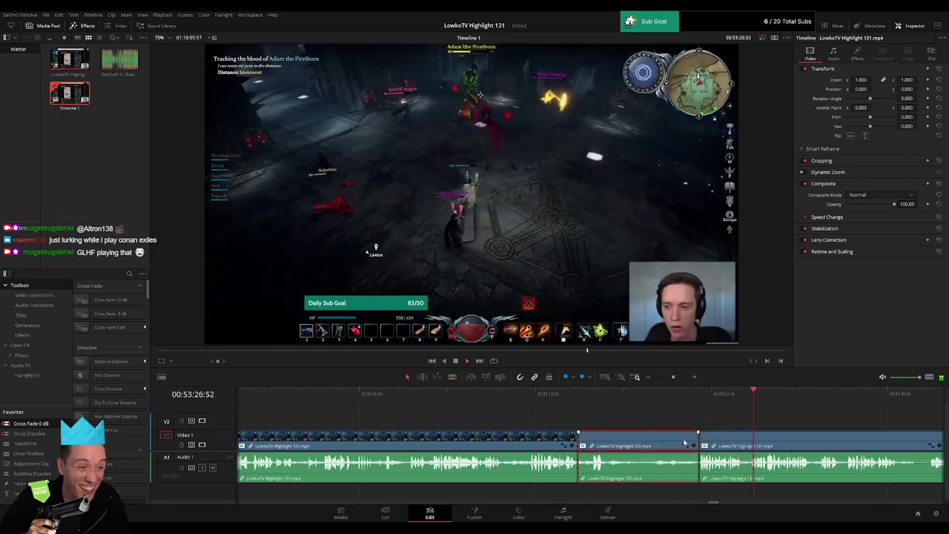
pyautogui.press('Delete')
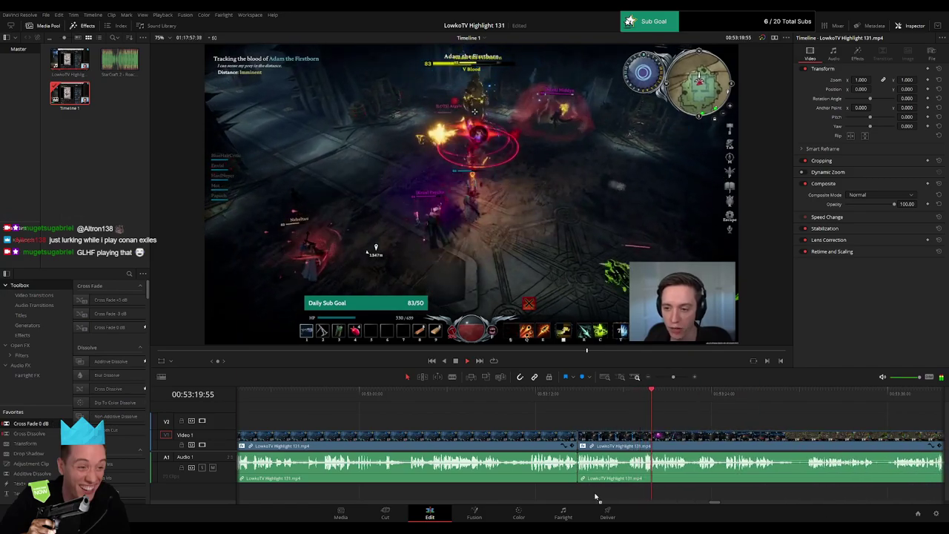
# Step: Add Cross Fade 0 dB to the audio cut at about 00:53:15 and color the finished clip before it green
pyautogui.moveTo(595, 497); pyautogui.dragTo(581, 478)
pyautogui.click(520, 438)
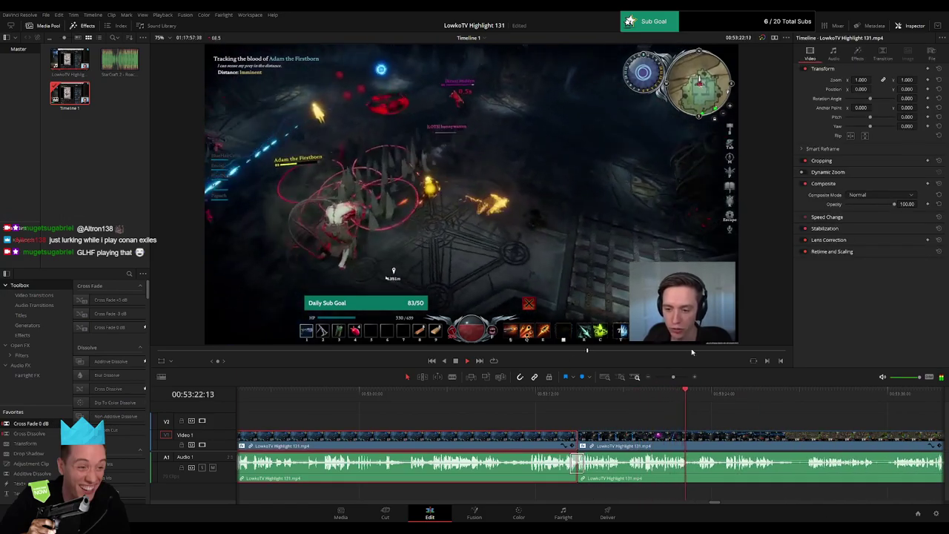
pyautogui.click(752, 423)
# Step: Play on, ripple-delete the pause from about 00:53:28:30 to 00:53:30:30, and color the finished clip before it green
pyautogui.moveTo(774, 432); pyautogui.dragTo(512, 424)
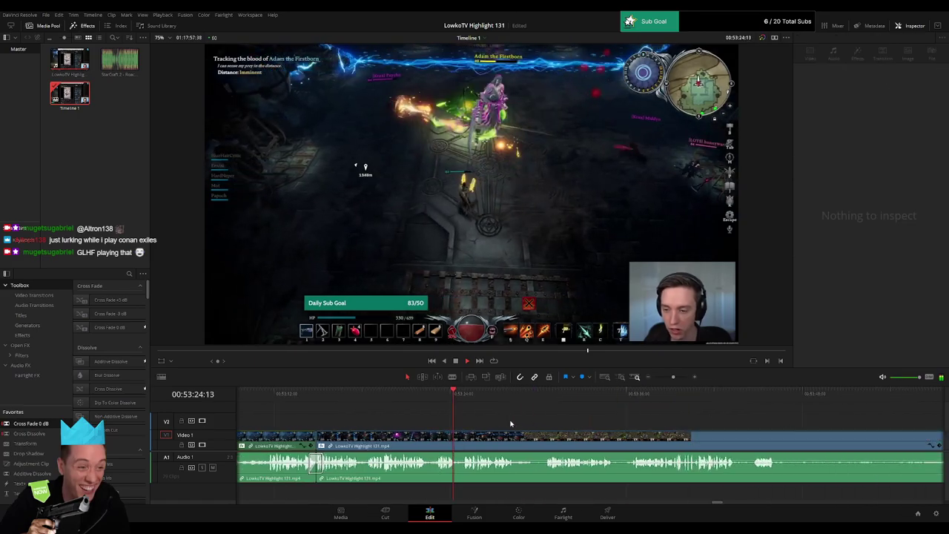
pyautogui.click(655, 392)
pyautogui.moveTo(673, 377)
pyautogui.mouseDown()
pyautogui.moveTo(650, 383)
pyautogui.moveTo(676, 384)
pyautogui.mouseUp()
pyautogui.moveTo(682, 424); pyautogui.dragTo(506, 421)
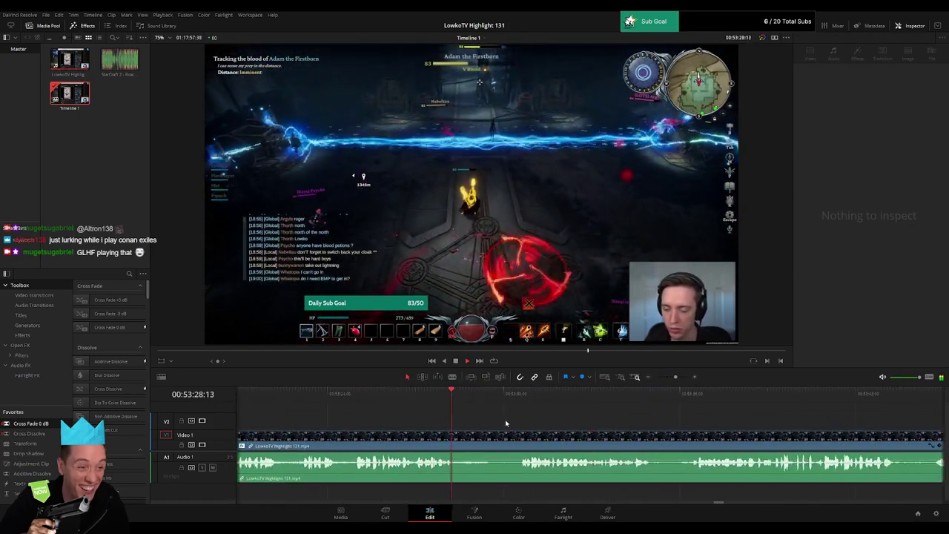
pyautogui.click(517, 397)
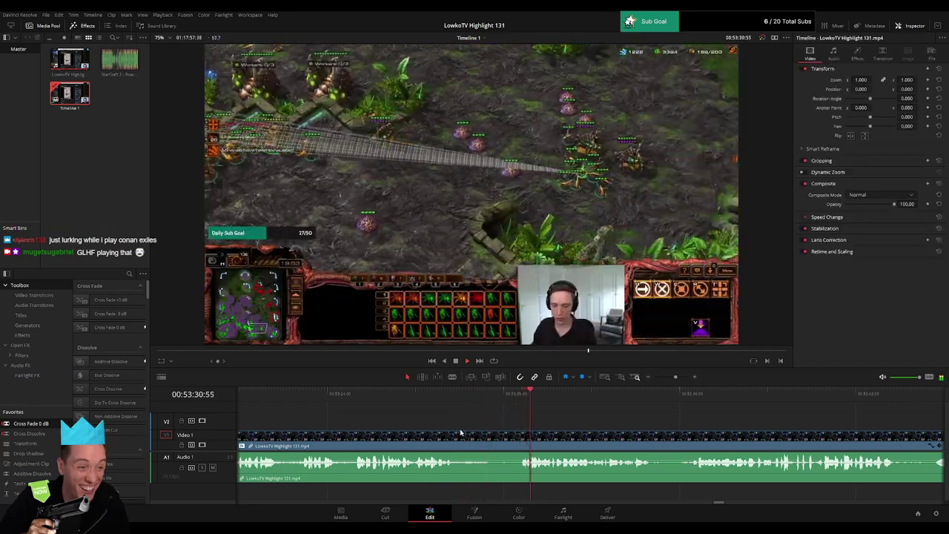
pyautogui.press('b')
pyautogui.click(459, 433)
pyautogui.click(521, 432)
pyautogui.press('a')
pyautogui.click(503, 438)
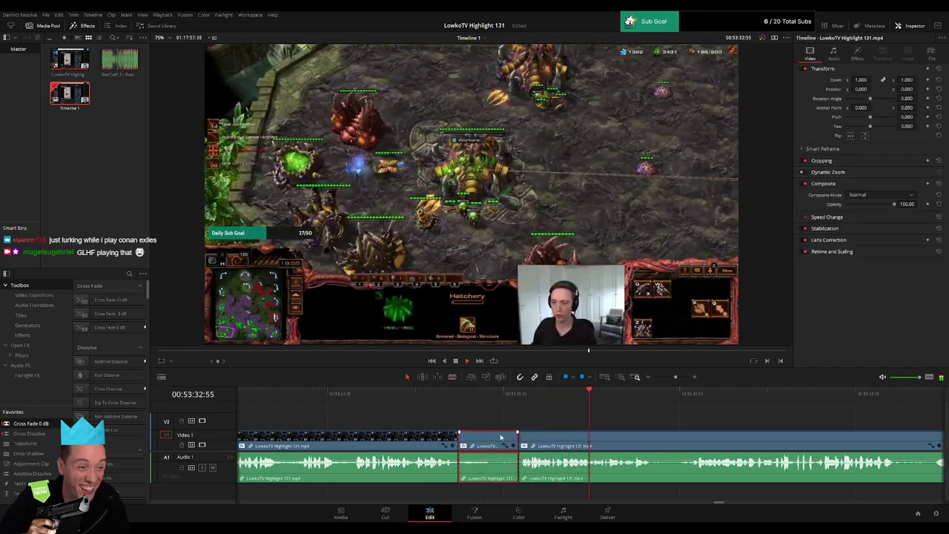
pyautogui.press('Delete')
pyautogui.click(419, 436)
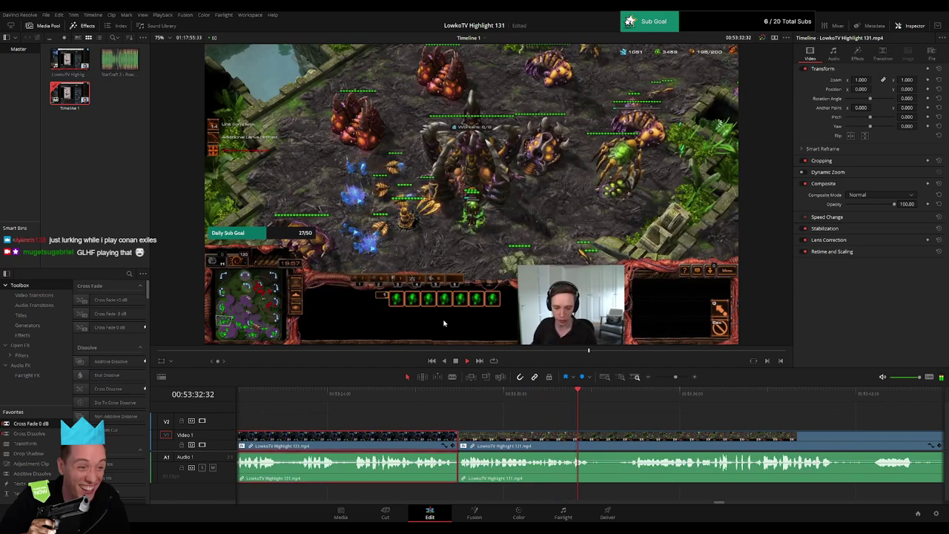
# Step: Isolate the short spoken bit between about 00:53:37:06 and 00:53:37:22 by cutting the clip on both sides of it
pyautogui.click(719, 428)
pyautogui.hscroll(1, 602, 427)
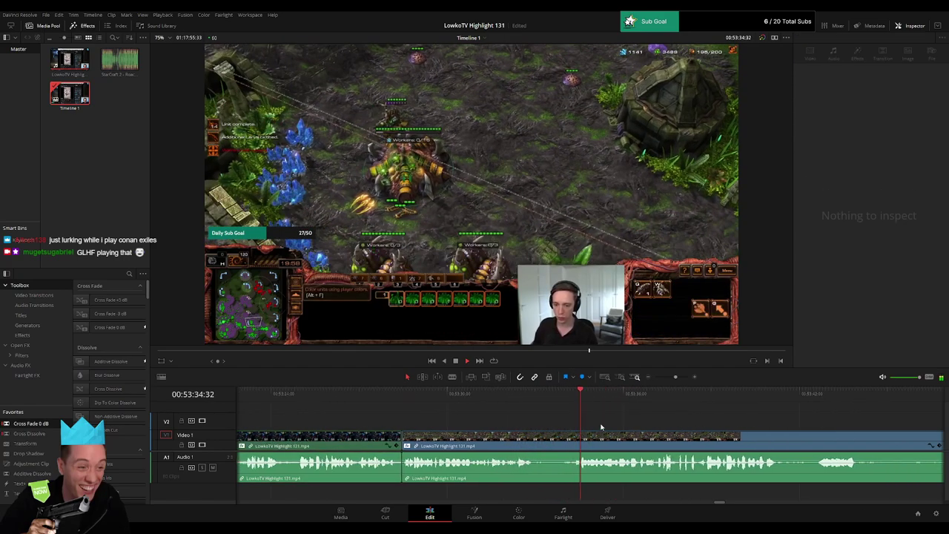
pyautogui.hscroll(5, 601, 427)
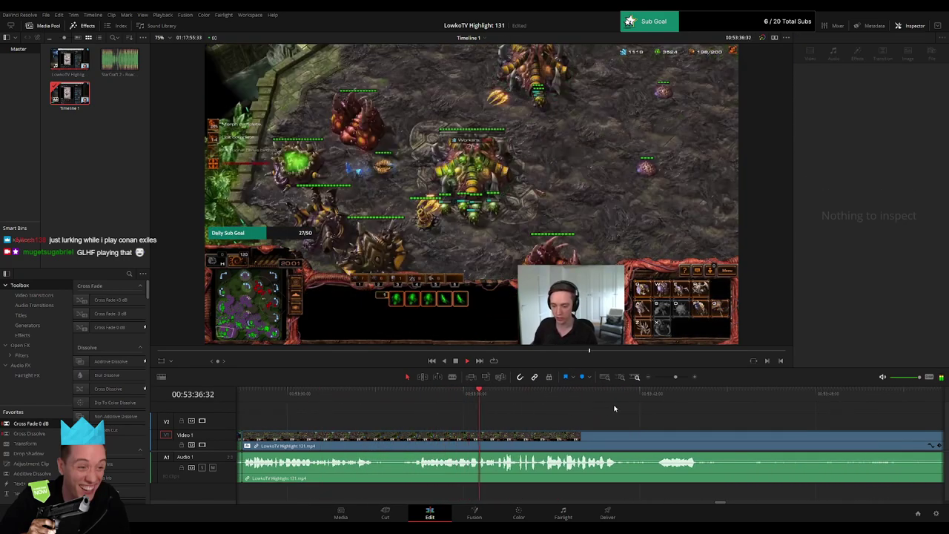
pyautogui.moveTo(675, 377)
pyautogui.mouseDown()
pyautogui.moveTo(658, 382)
pyautogui.moveTo(674, 377)
pyautogui.mouseUp()
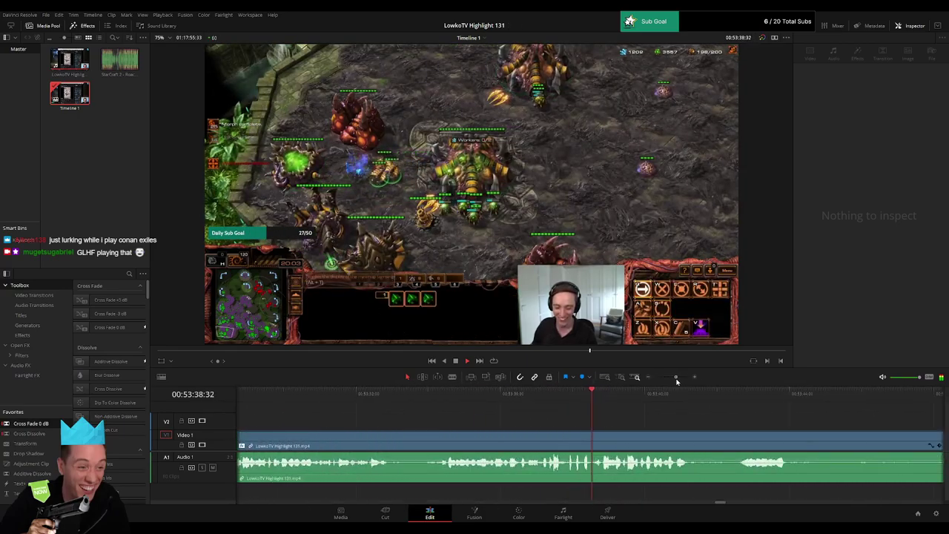
pyautogui.click(540, 400)
pyautogui.moveTo(542, 403); pyautogui.dragTo(529, 403)
pyautogui.press('b')
pyautogui.click(543, 442)
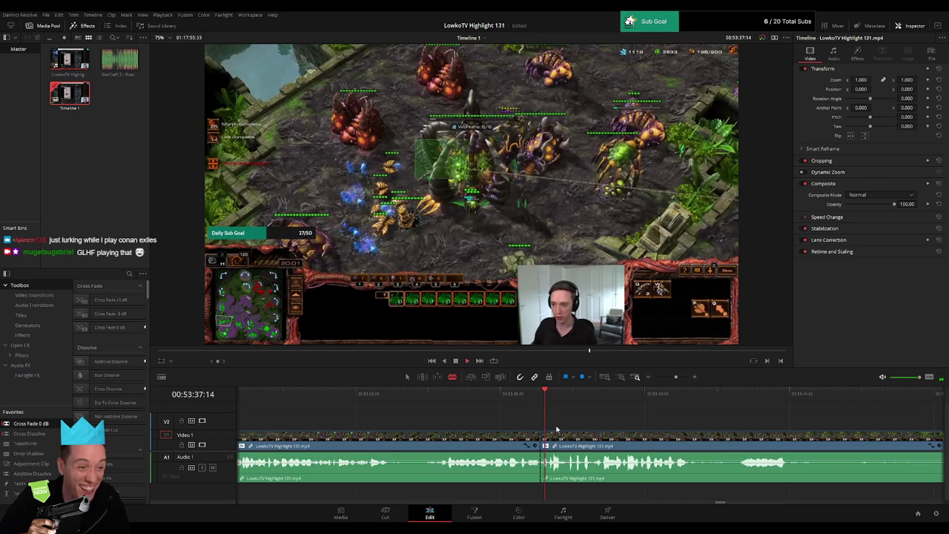
pyautogui.press('space')
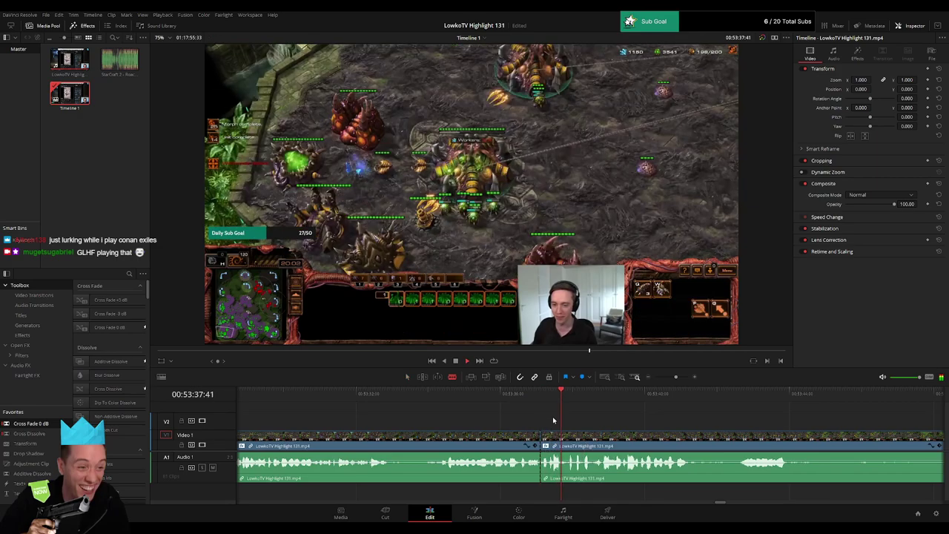
pyautogui.click(544, 401)
pyautogui.press('space')
pyautogui.press('space')
pyautogui.click(553, 441)
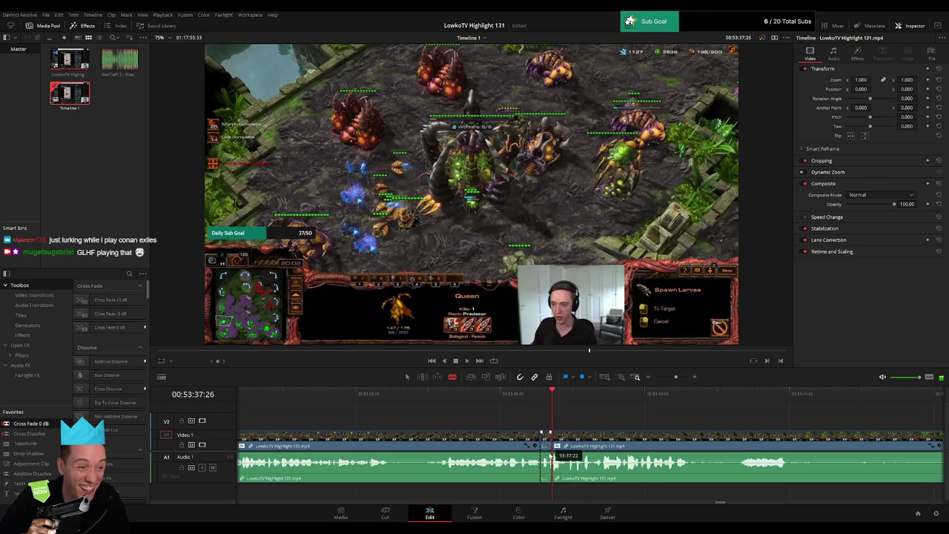
# Step: Mute the isolated bit's audio, lay StarCraft 2 Roach Quotes.mp3 beneath it on Audio 2 at volume -27, and check playback
pyautogui.press('a')
pyautogui.moveTo(548, 463); pyautogui.dragTo(545, 478)
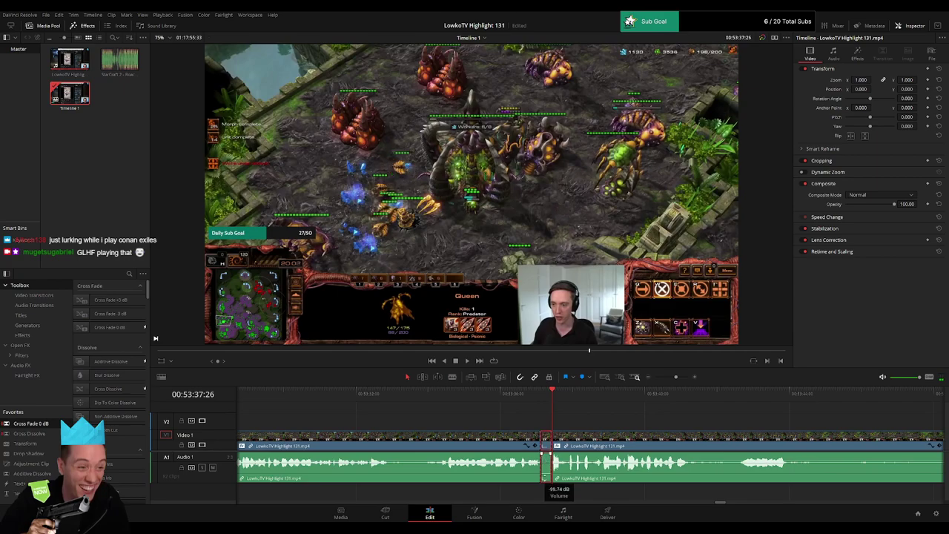
pyautogui.moveTo(134, 72); pyautogui.dragTo(552, 495)
pyautogui.click(547, 495)
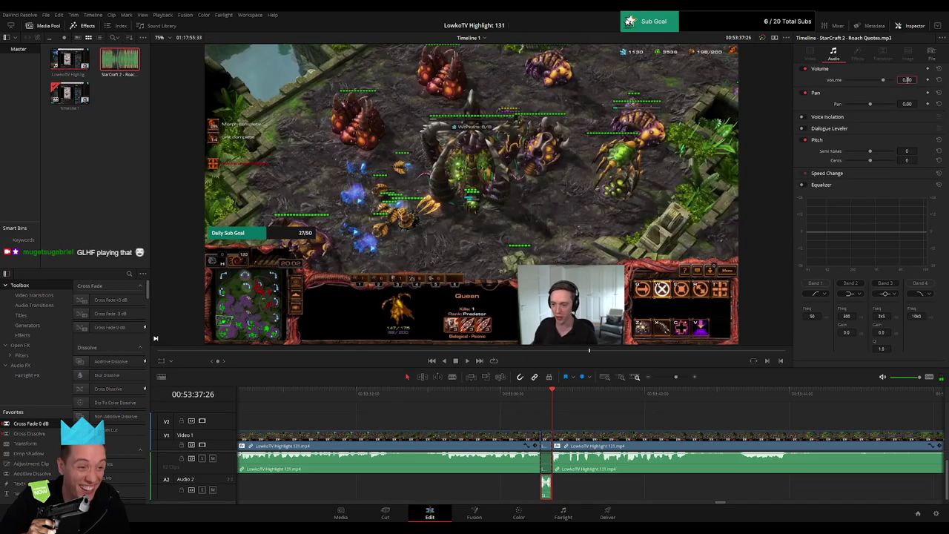
pyautogui.click(528, 396)
pyautogui.press('space')
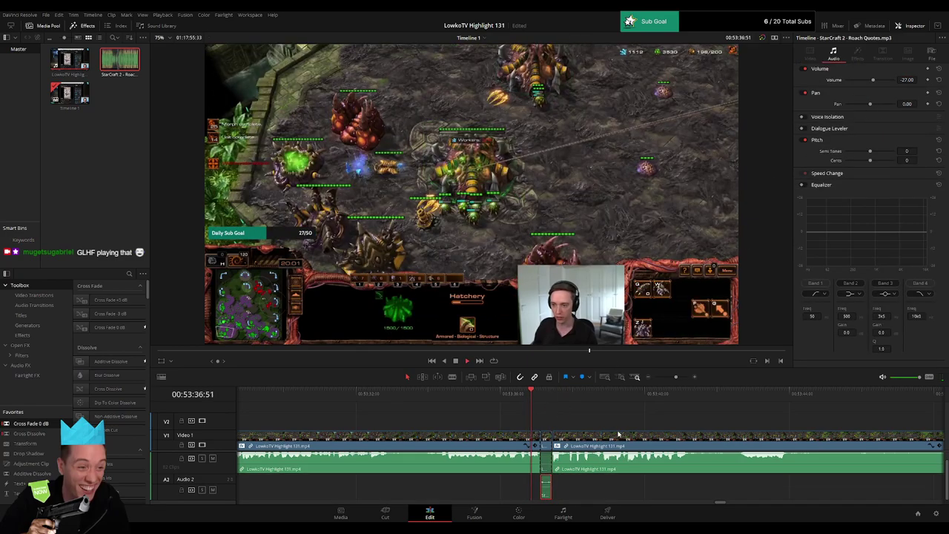
pyautogui.scroll(1, 619, 435)
pyautogui.click(631, 425)
pyautogui.press('space')
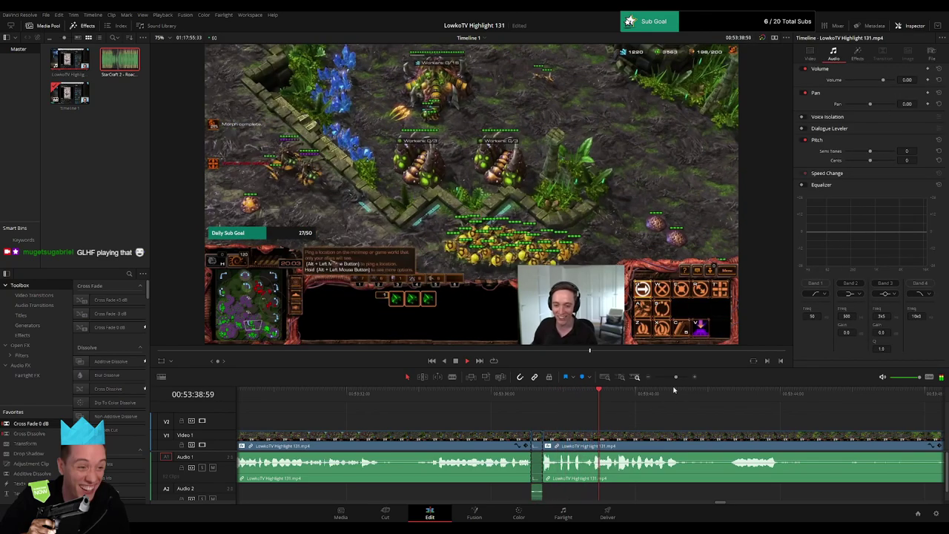
# Step: Color the clip before the replaced word and the short muted section blue
pyautogui.moveTo(675, 377); pyautogui.dragTo(675, 379)
pyautogui.moveTo(548, 421); pyautogui.dragTo(532, 430)
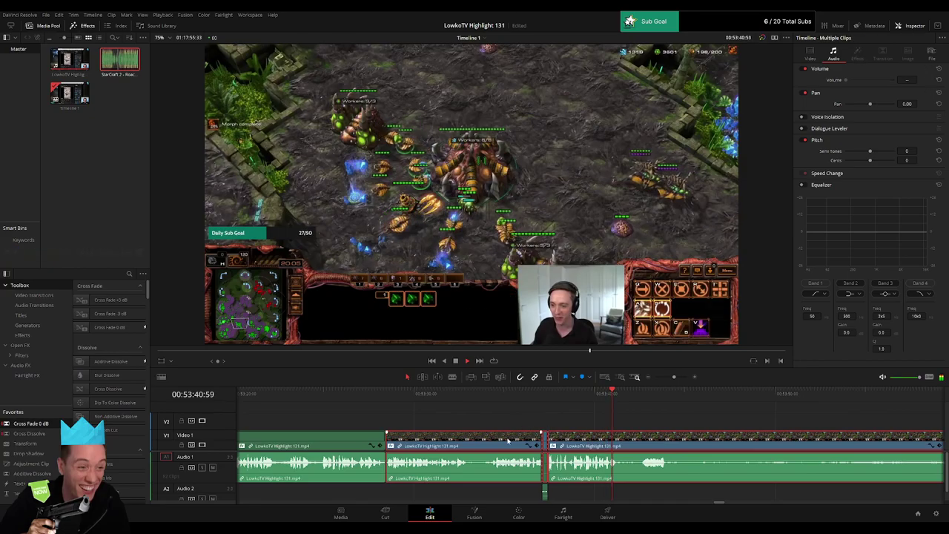
pyautogui.click(533, 438)
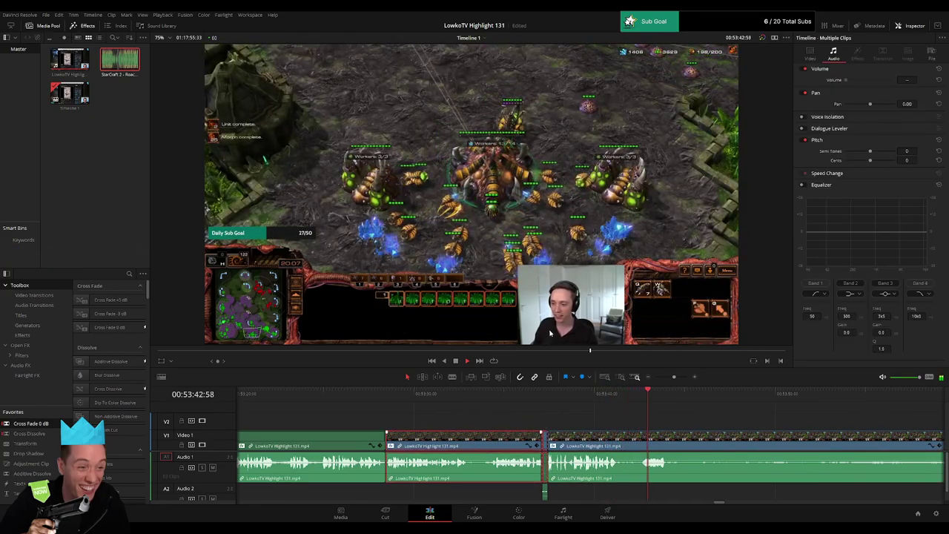
pyautogui.press('F2')
pyautogui.click(766, 425)
# Step: Add an adjustment clip from 00:54:25:14 to about 00:54:29:50 over the victory celebration, with zoom 2.270 and position X -659, Y 681
pyautogui.moveTo(766, 425); pyautogui.dragTo(468, 405)
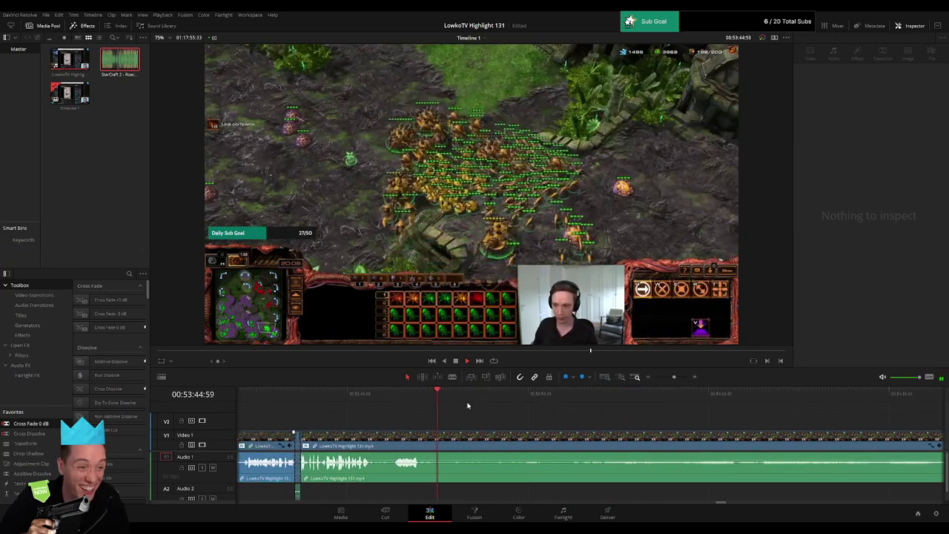
pyautogui.click(720, 403)
pyautogui.moveTo(809, 421); pyautogui.dragTo(779, 401)
pyautogui.press('space')
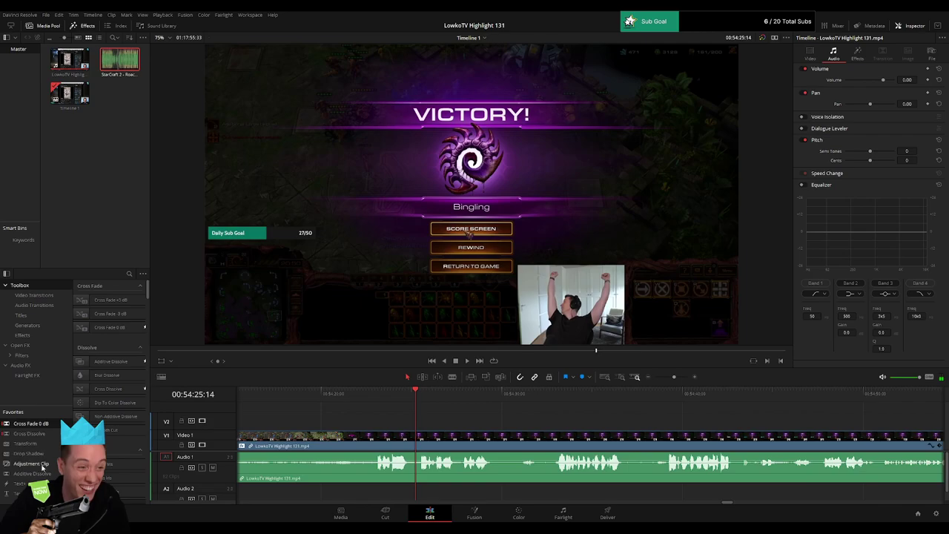
pyautogui.moveTo(40, 468); pyautogui.dragTo(421, 424)
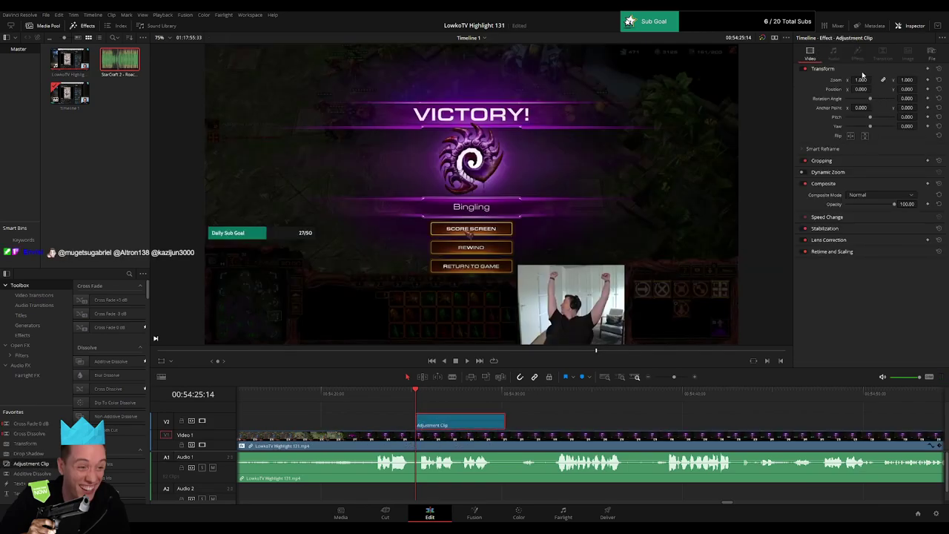
pyautogui.moveTo(861, 79)
pyautogui.mouseDown()
pyautogui.moveTo(905, 80)
pyautogui.moveTo(849, 90)
pyautogui.mouseUp()
pyautogui.moveTo(906, 89)
pyautogui.mouseDown()
pyautogui.moveTo(932, 89)
pyautogui.moveTo(923, 89)
pyautogui.mouseUp()
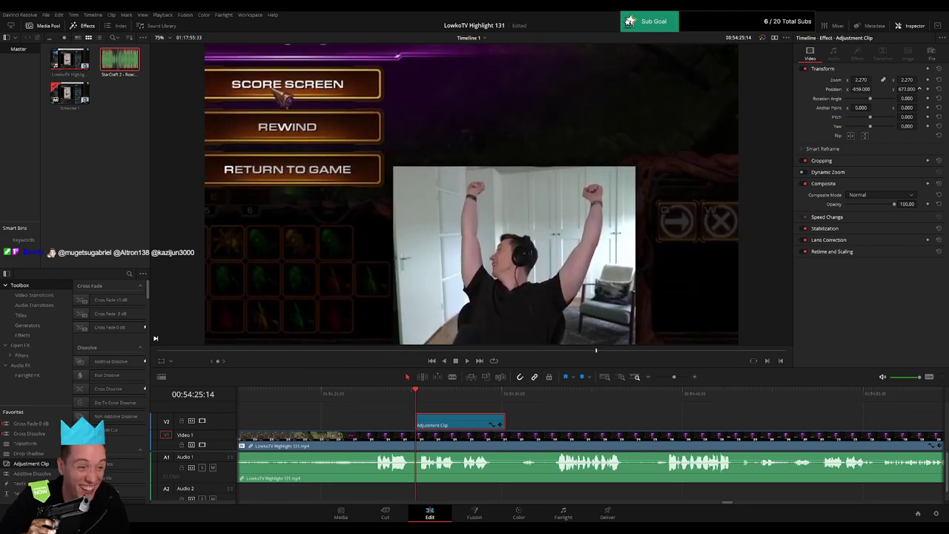
pyautogui.press('space')
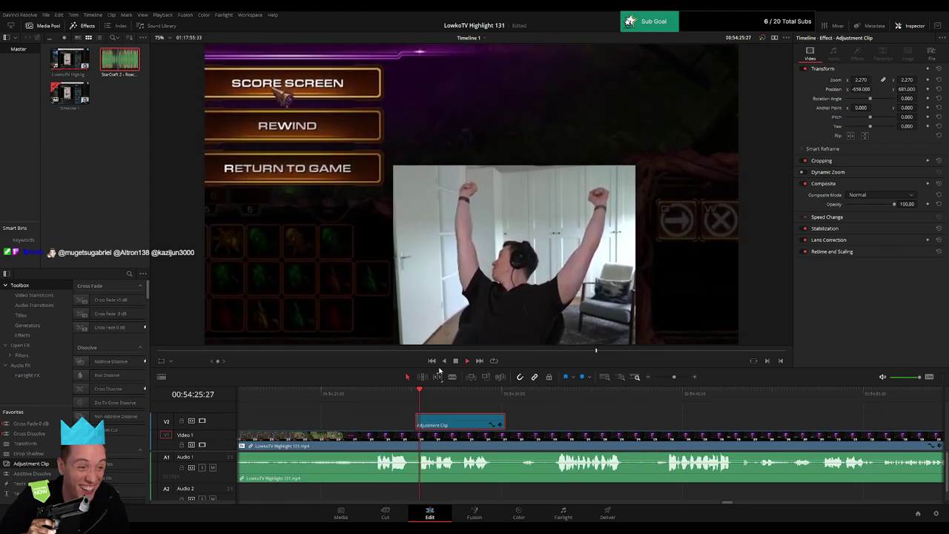
pyautogui.click(534, 428)
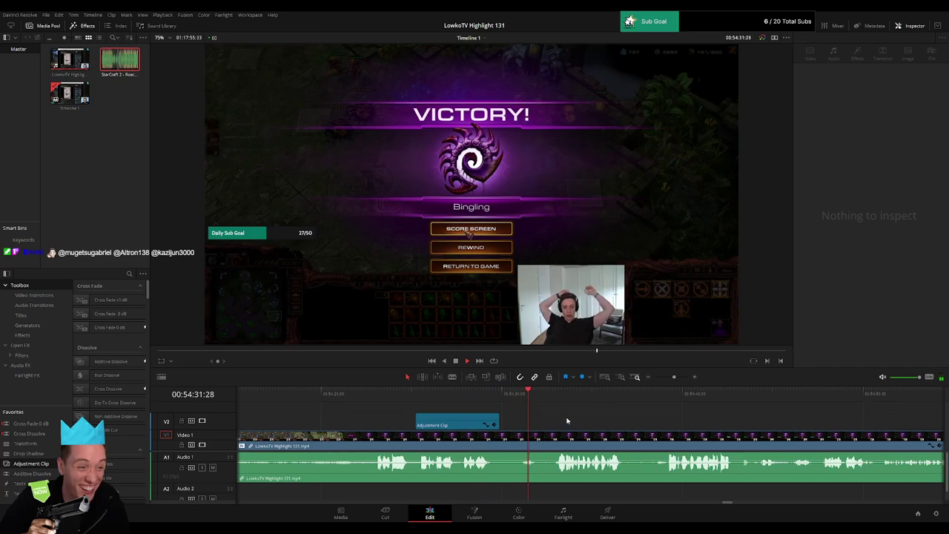
# Step: Ripple-delete the pause from about 00:54:31:00 to 00:54:32:50 on the victory screen and color the clip before it blue
pyautogui.press('b')
pyautogui.click(522, 441)
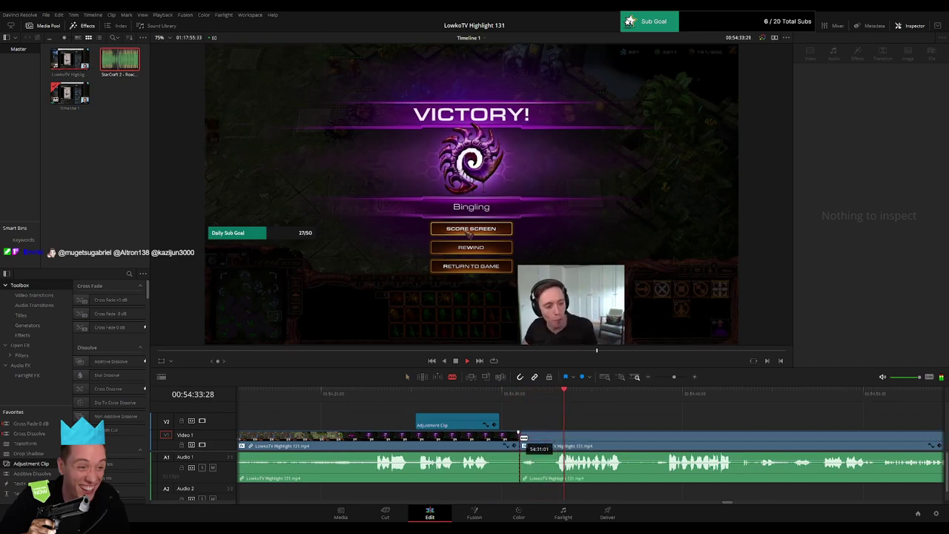
pyautogui.press('a')
pyautogui.click(539, 444)
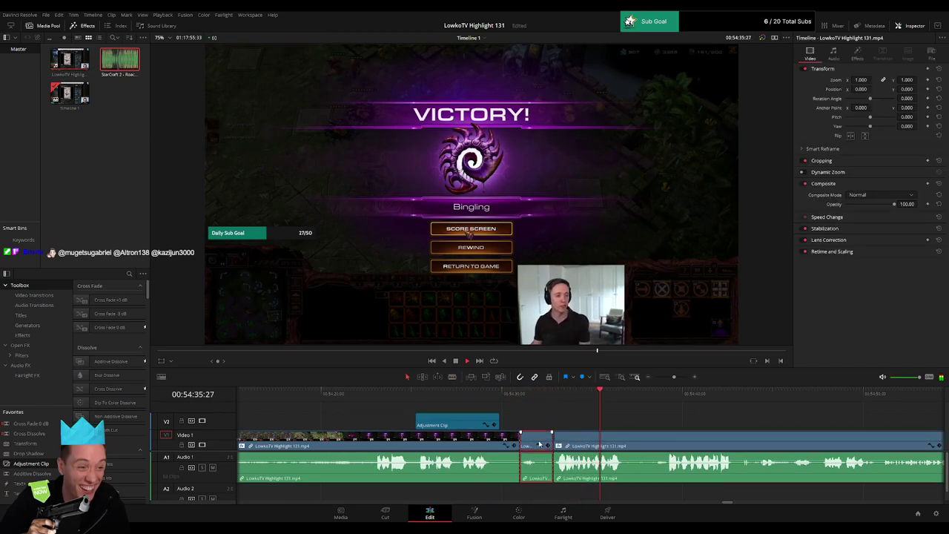
pyautogui.click(488, 449)
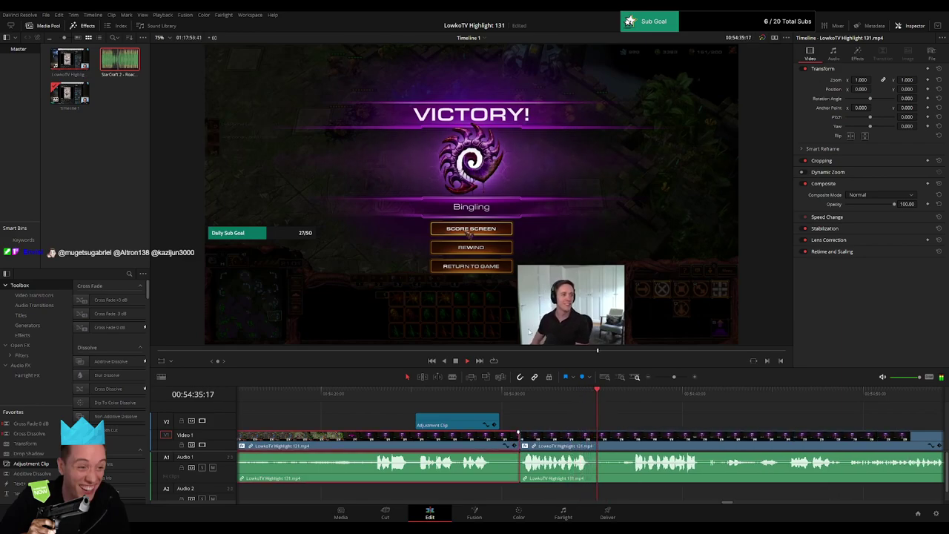
# Step: Split the clip around the pause from about 00:54:35:00 to 00:54:37:20 and select that section for removal
pyautogui.click(648, 418)
pyautogui.press('b')
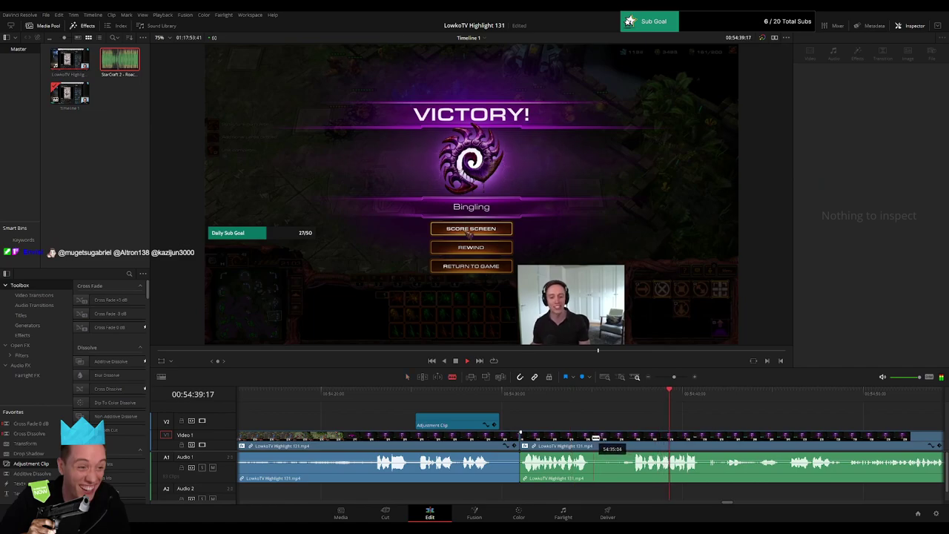
pyautogui.click(592, 438)
pyautogui.click(636, 437)
pyautogui.press('a')
pyautogui.click(621, 444)
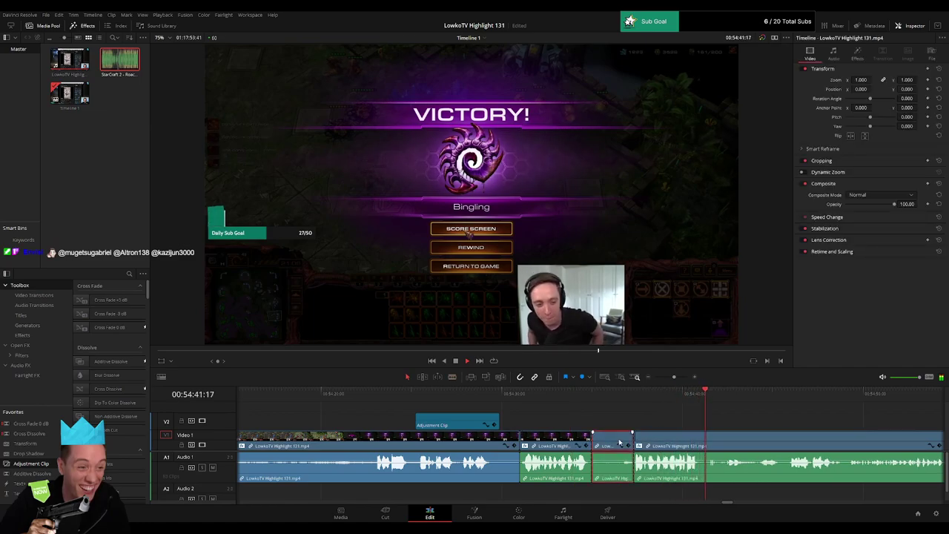
# Step: Ripple delete the selected quiet section near 00:54:34 and recolour the audio of the clip before it blue
pyautogui.press('Delete')
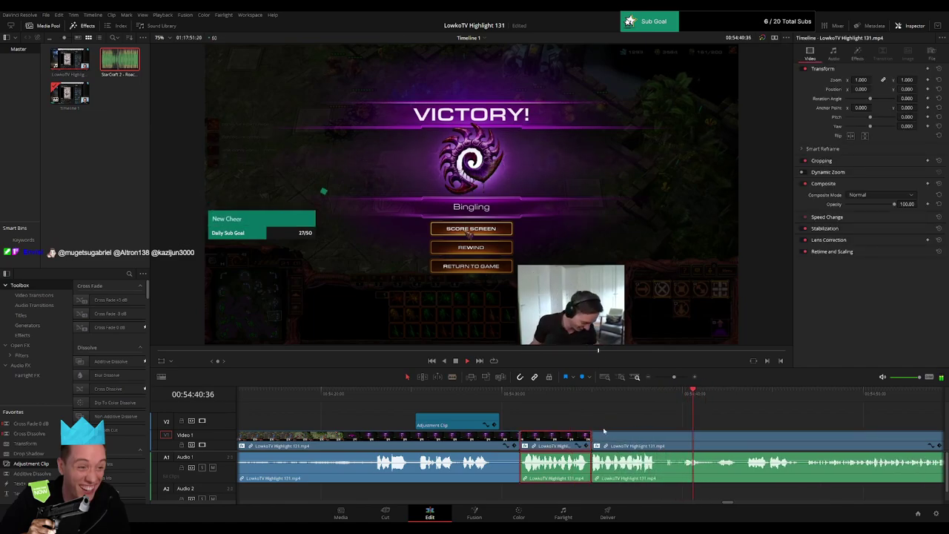
pyautogui.press('F1')
pyautogui.click(775, 424)
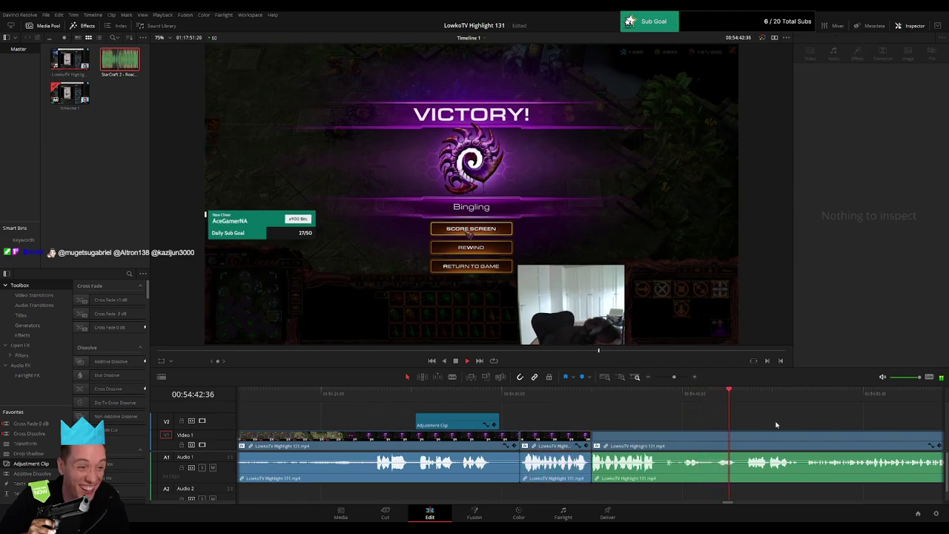
# Step: Cut out and ripple delete the short pause from about 00:55:10 to 00:55:11, and recolour the preceding clip's audio blue
pyautogui.moveTo(674, 377)
pyautogui.mouseDown()
pyautogui.moveTo(662, 380)
pyautogui.moveTo(675, 383)
pyautogui.mouseUp()
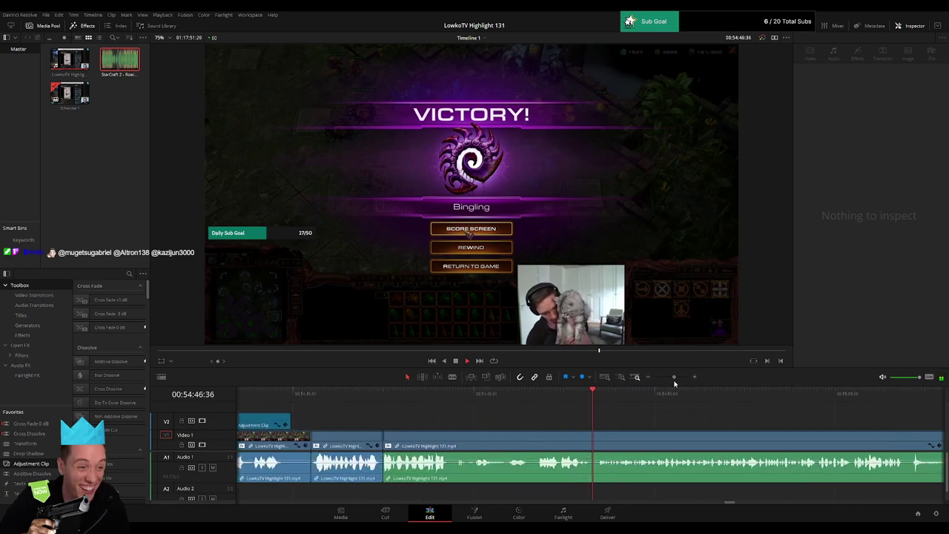
pyautogui.moveTo(708, 435); pyautogui.dragTo(522, 431)
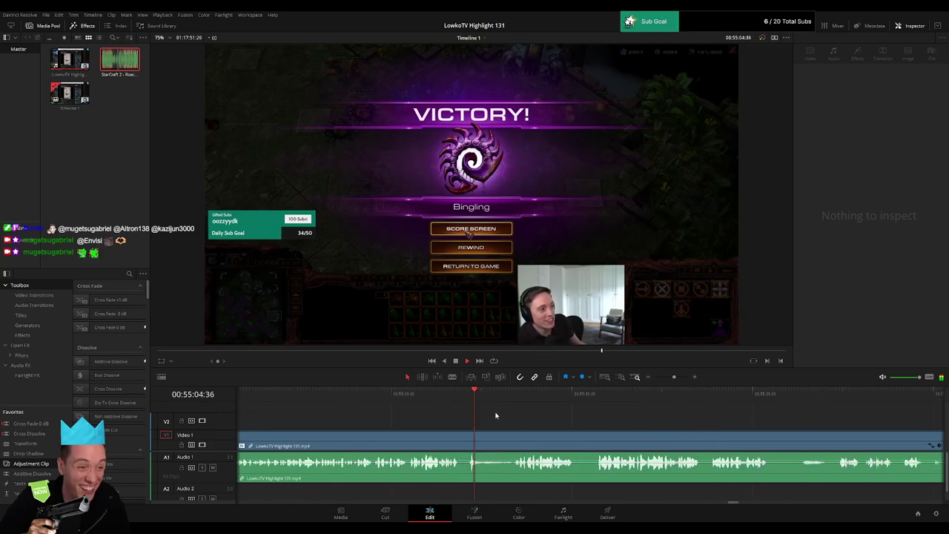
pyautogui.moveTo(495, 397); pyautogui.dragTo(517, 397)
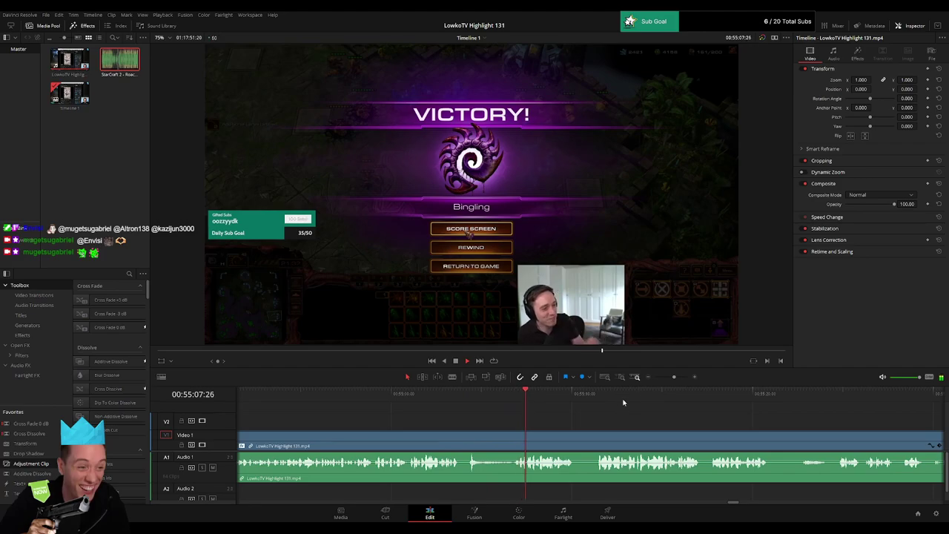
pyautogui.moveTo(674, 378)
pyautogui.mouseDown()
pyautogui.moveTo(654, 379)
pyautogui.moveTo(674, 378)
pyautogui.mouseUp()
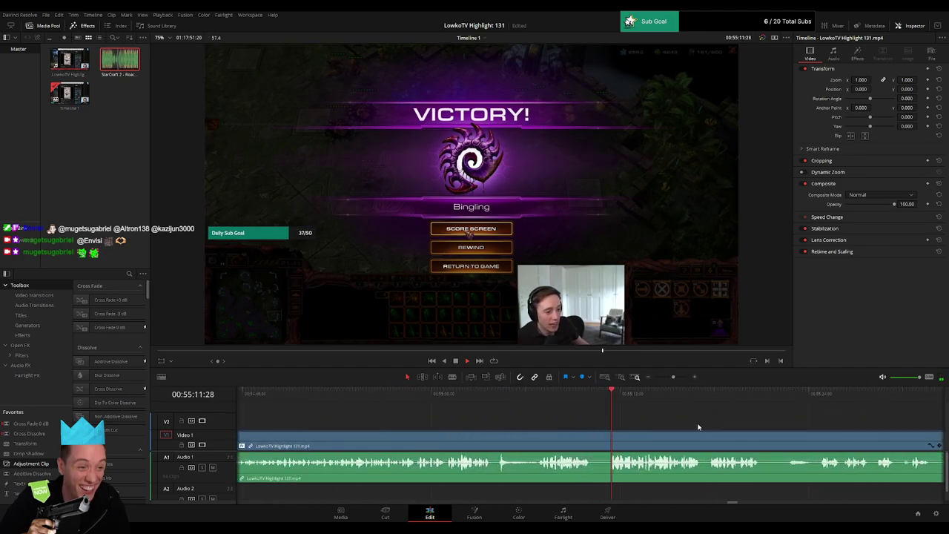
pyautogui.hscroll(3, 699, 427)
pyautogui.click(446, 440)
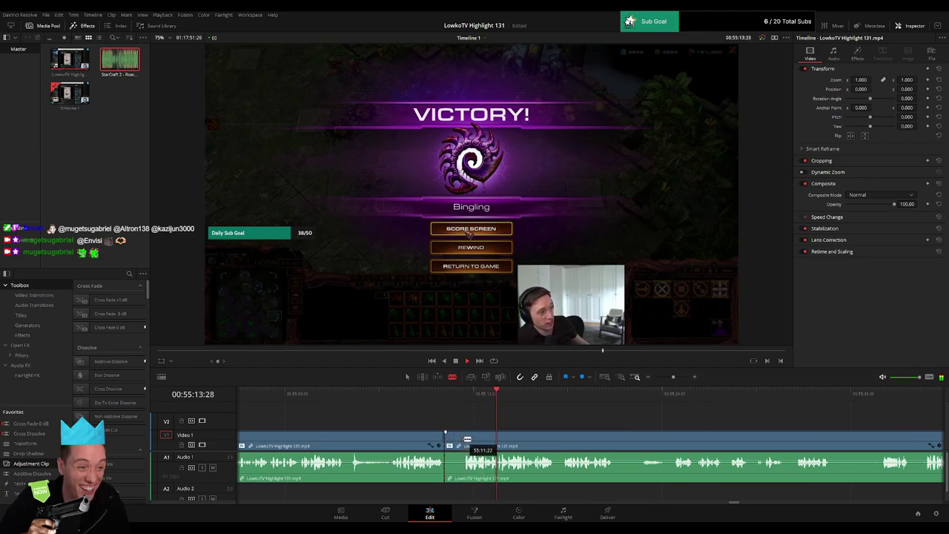
pyautogui.click(462, 440)
pyautogui.press('a')
pyautogui.click(455, 442)
pyautogui.press('Delete')
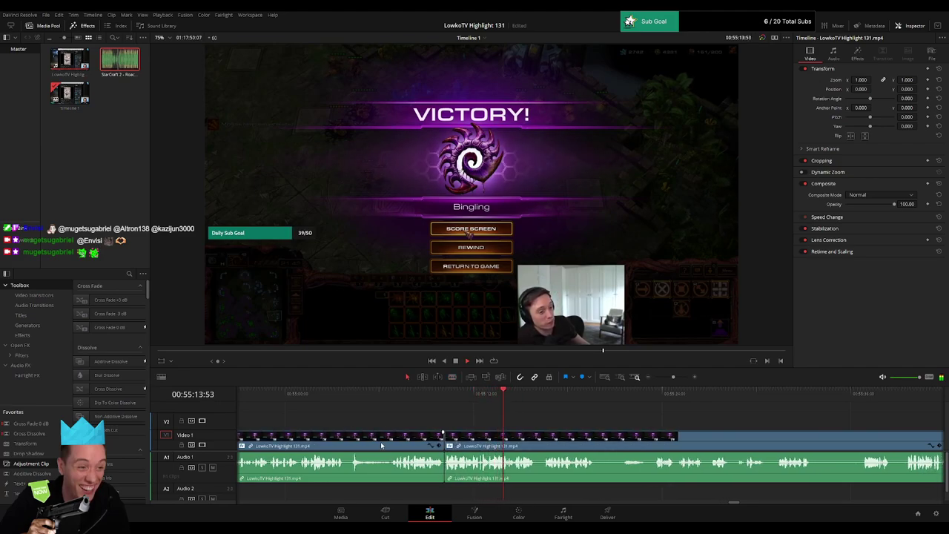
pyautogui.click(382, 445)
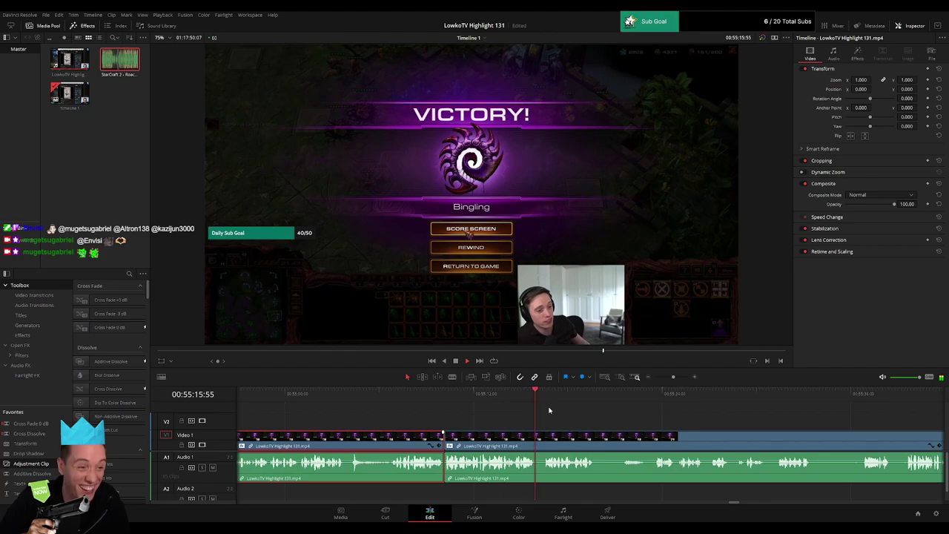
pyautogui.click(632, 420)
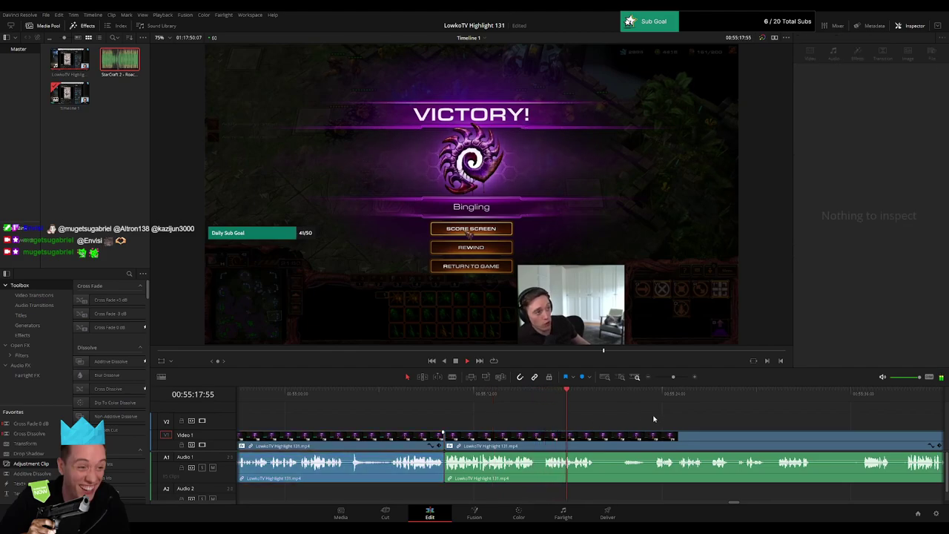
# Step: Cut out and ripple delete the silent section from about 00:55:34 to 00:55:37, and recolour the preceding clip's audio blue
pyautogui.hscroll(2, 462, 411)
pyautogui.moveTo(496, 400); pyautogui.dragTo(510, 400)
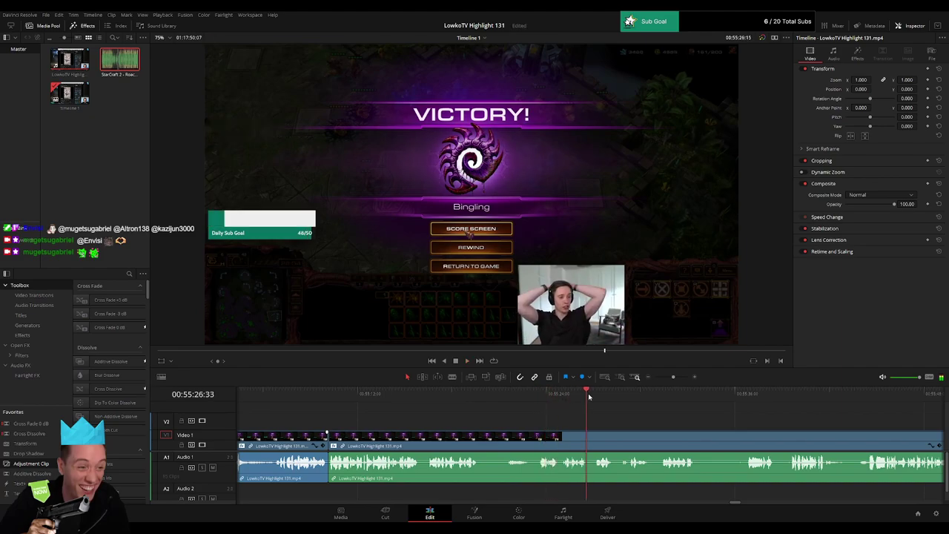
pyautogui.hscroll(4, 563, 410)
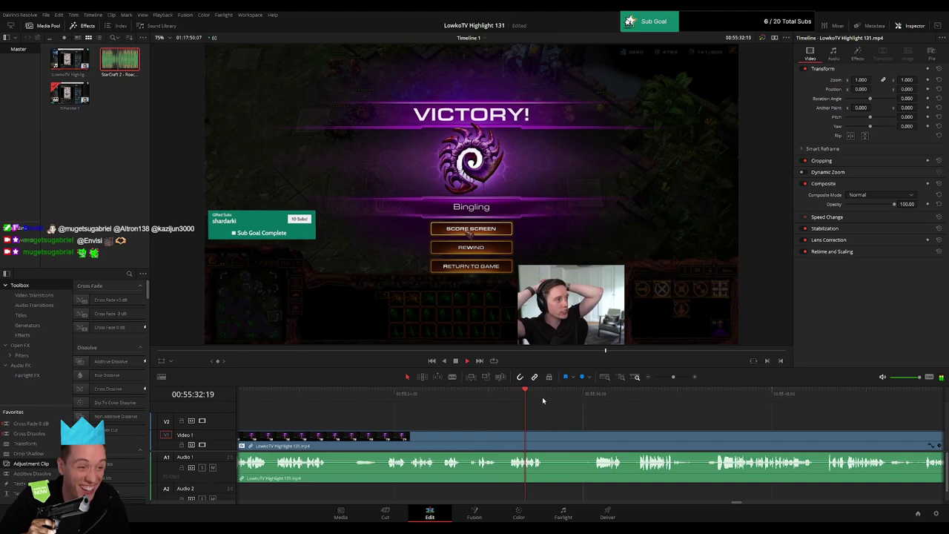
pyautogui.hscroll(3, 606, 420)
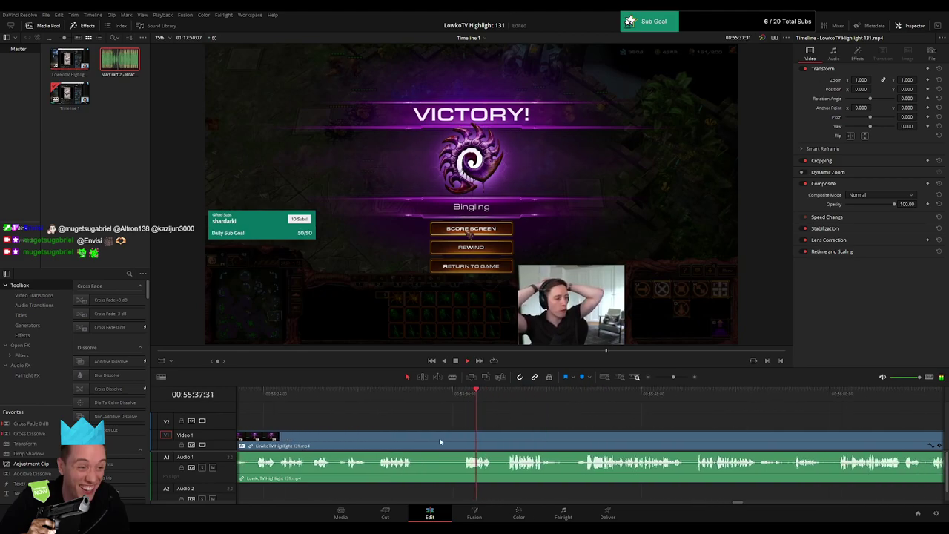
pyautogui.click(417, 440)
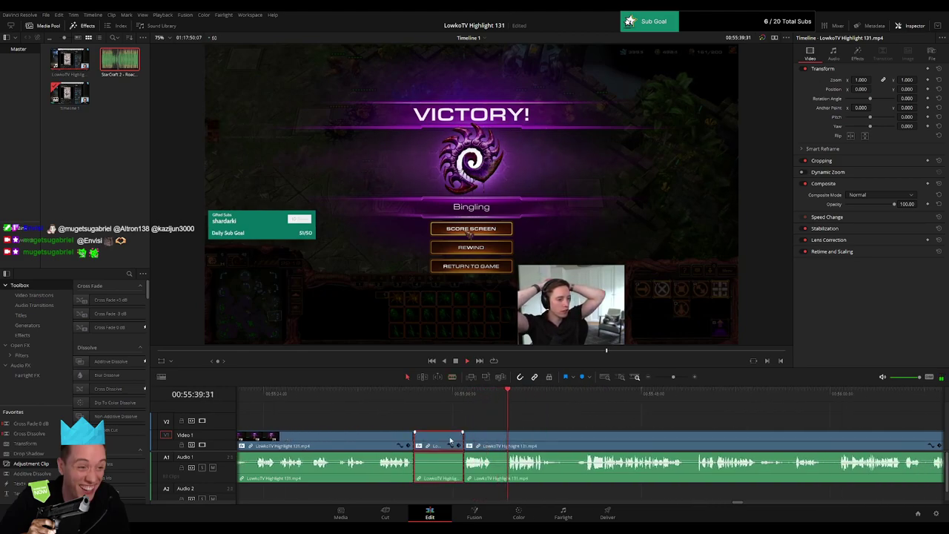
pyautogui.press('space')
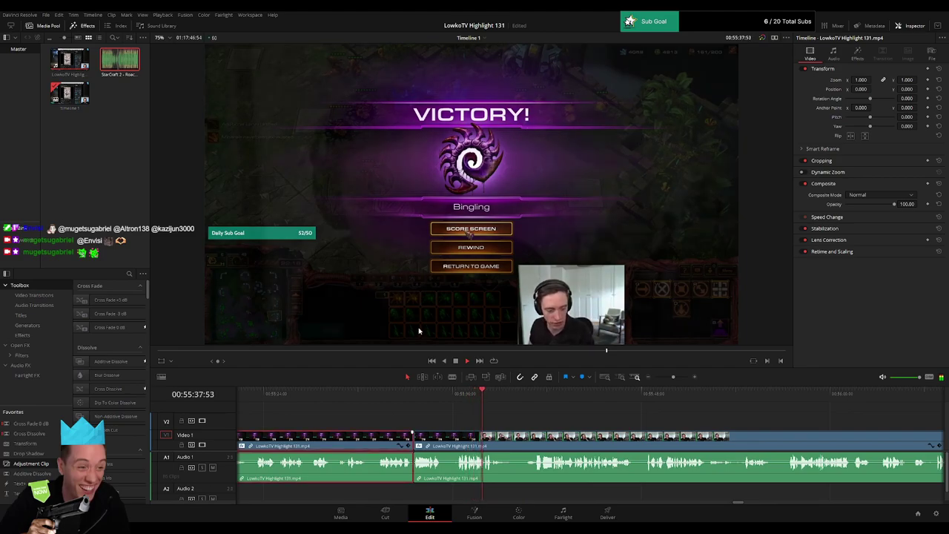
pyautogui.press('c')
# Step: Split the clip at about 00:55:39 and 00:55:41, ripple delete the pause between, and recolour the preceding clip's audio blue
pyautogui.press('b')
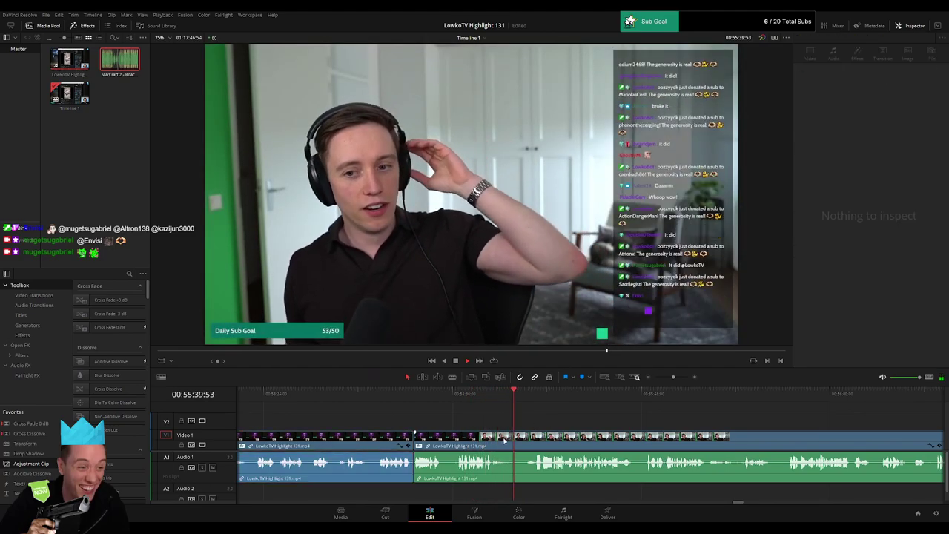
pyautogui.click(505, 439)
pyautogui.click(534, 437)
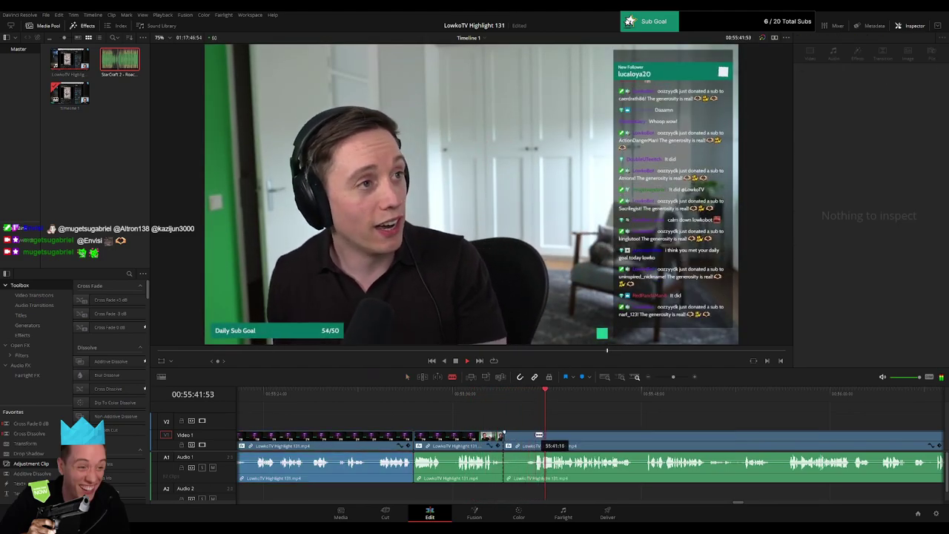
pyautogui.press('a')
pyautogui.click(520, 439)
pyautogui.press('Delete')
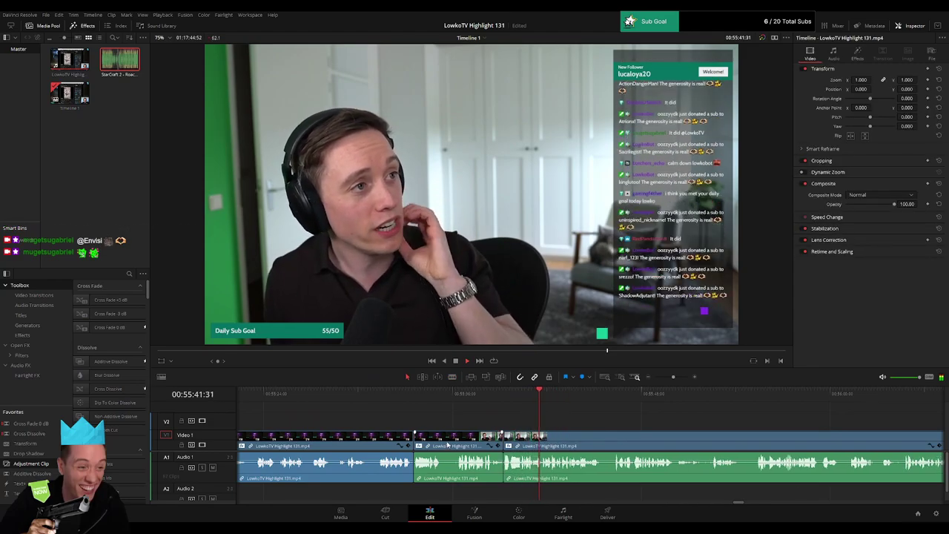
pyautogui.press('c')
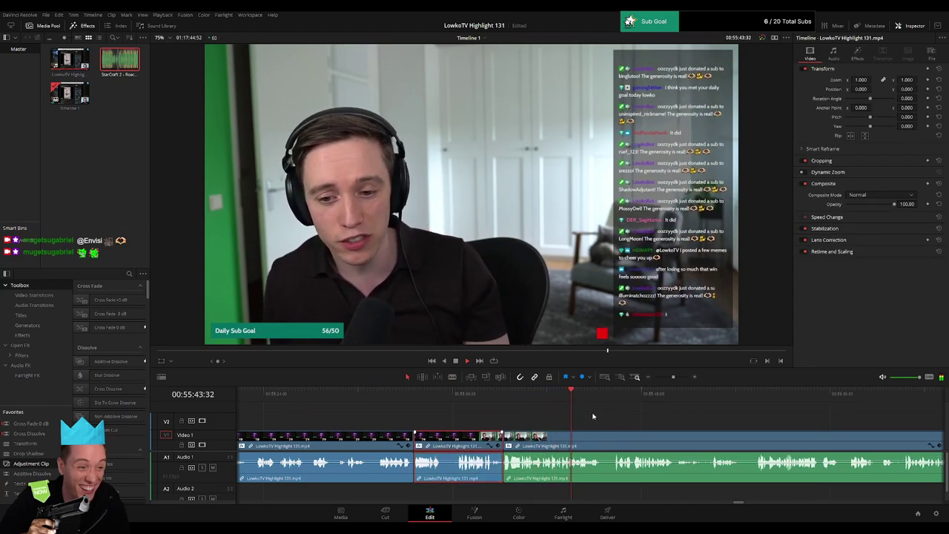
pyautogui.click(610, 398)
pyautogui.moveTo(720, 433); pyautogui.dragTo(532, 421)
pyautogui.press('b')
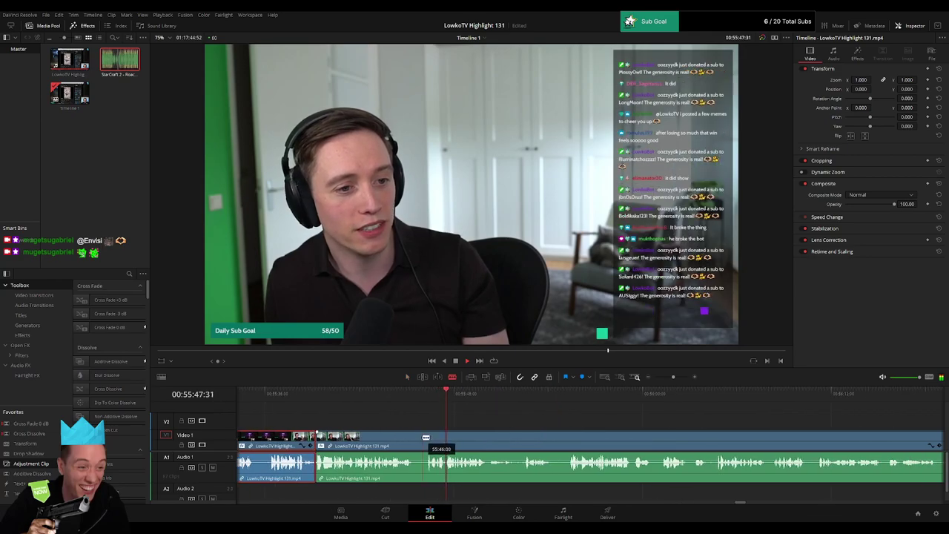
pyautogui.click(427, 438)
pyautogui.press('a')
pyautogui.click(399, 442)
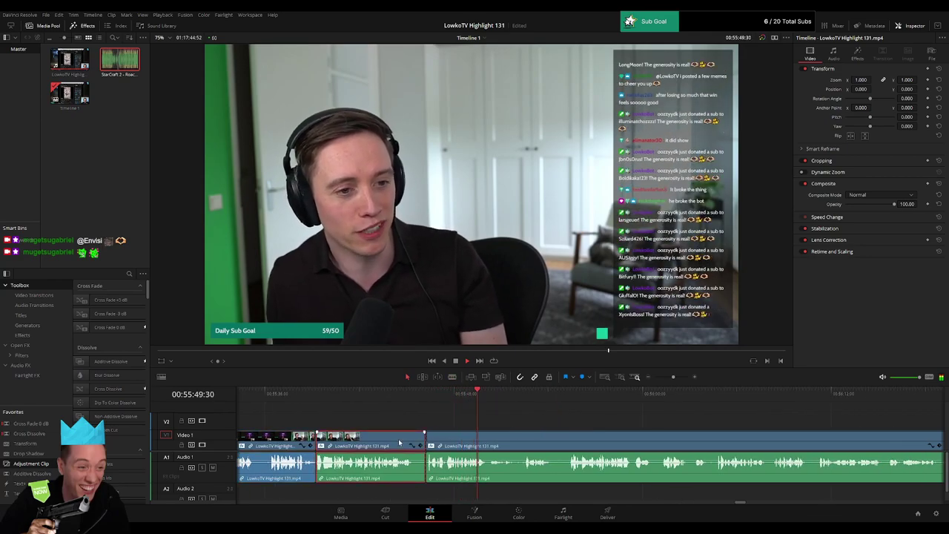
pyautogui.hotkey('ctrl', 'z')
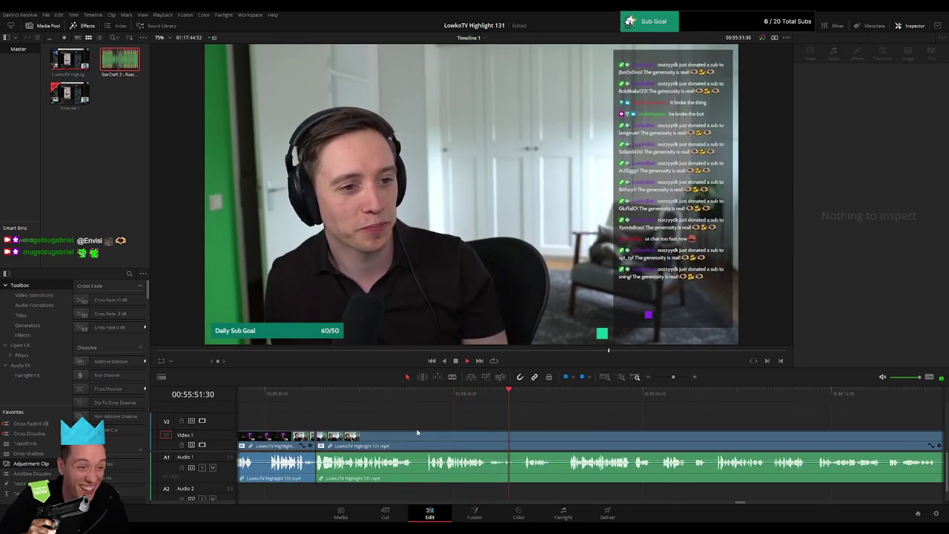
# Step: Split the clip at about 00:55:50 and 00:55:52 and ripple delete the section between the cuts
pyautogui.click(480, 394)
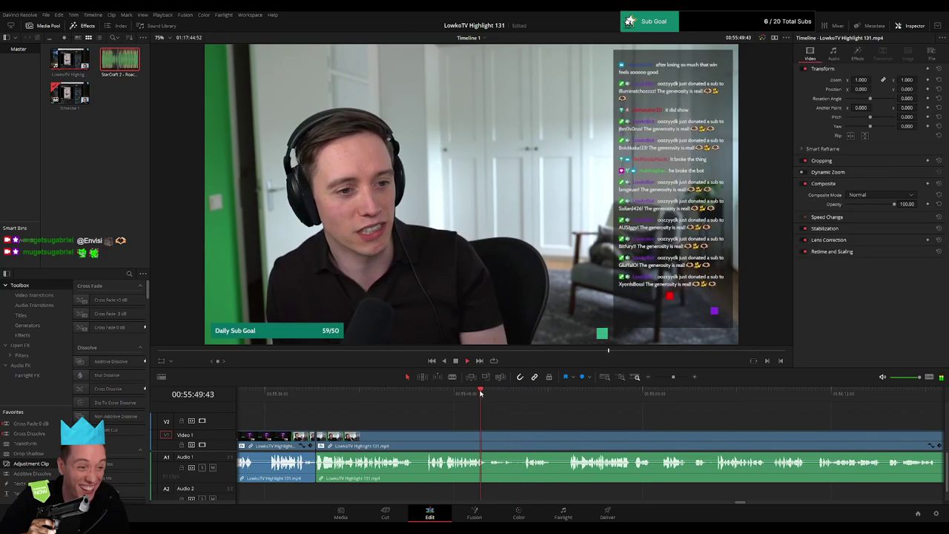
pyautogui.click(515, 393)
pyautogui.press('b')
pyautogui.click(487, 438)
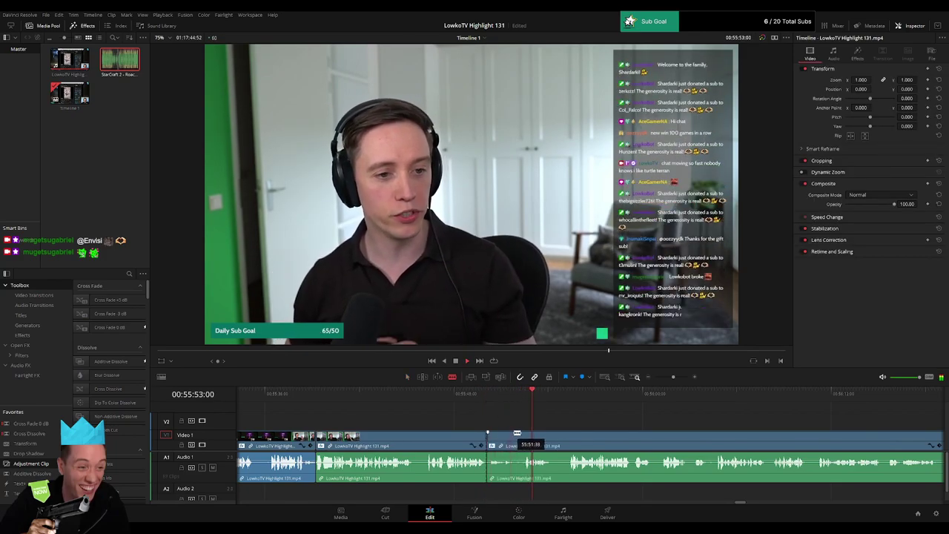
pyautogui.click(523, 438)
pyautogui.press('a')
pyautogui.click(508, 441)
pyautogui.press('Delete')
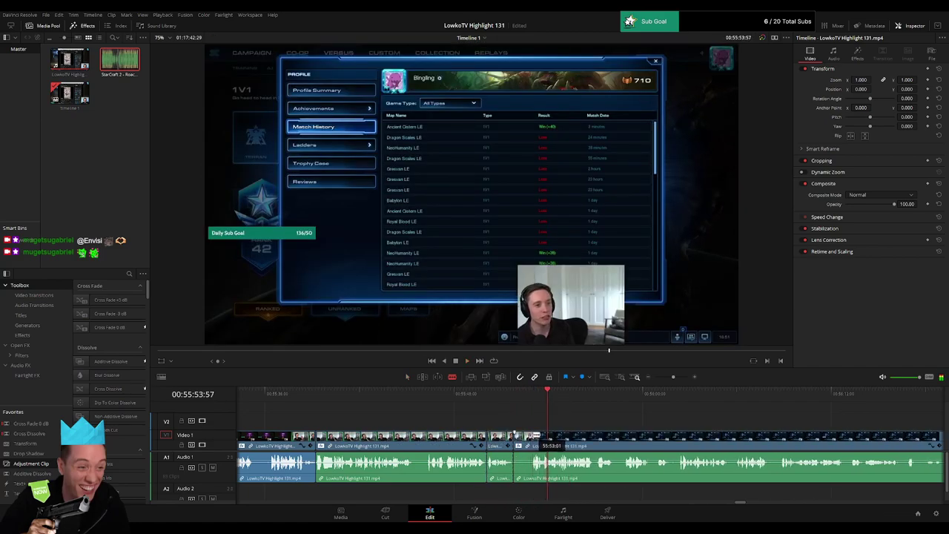
# Step: Ripple delete the remaining pause near 00:55:52 and recolour the audio of the two clips before it blue
pyautogui.click(523, 438)
pyautogui.press('Delete')
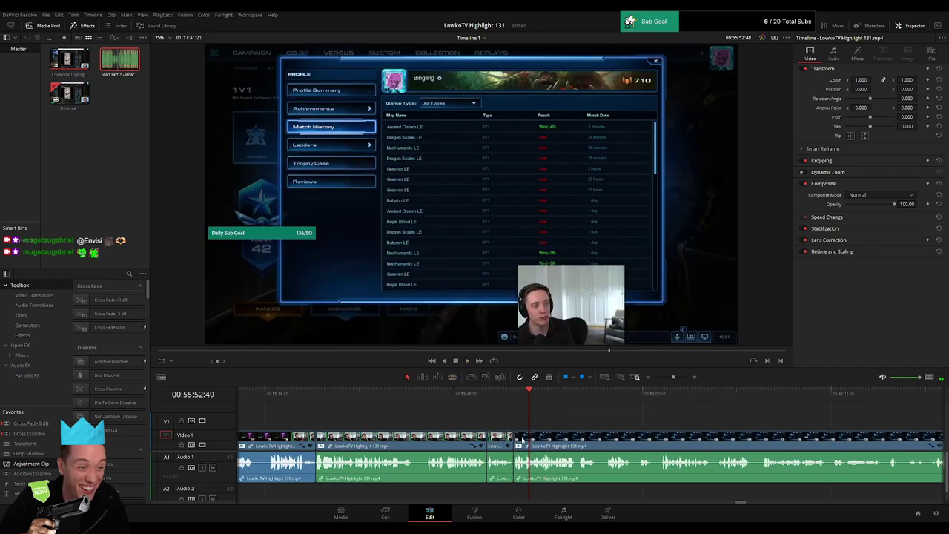
pyautogui.click(517, 395)
pyautogui.press('space')
pyautogui.click(469, 438)
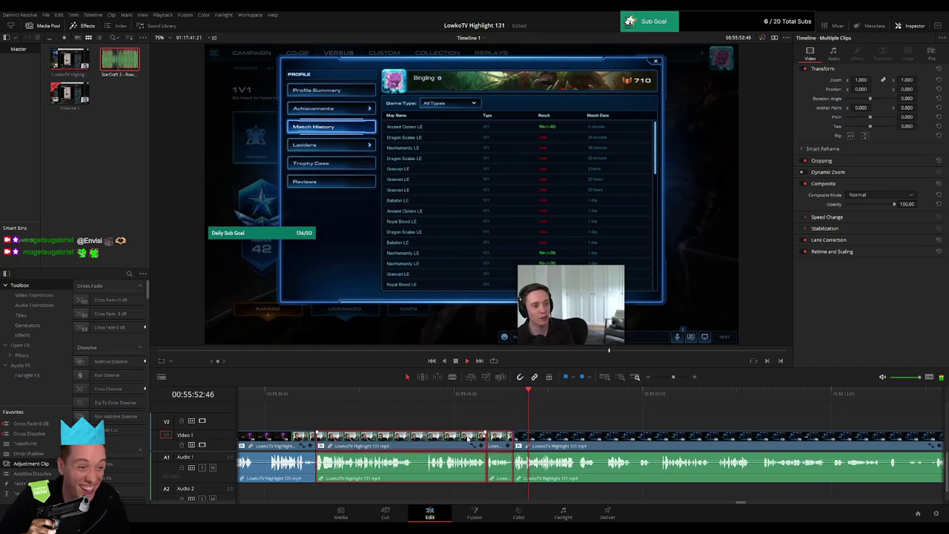
pyautogui.click(610, 416)
# Step: Skim the footage from about 00:56:04 onward and split the clip at about 00:56:59
pyautogui.click(710, 399)
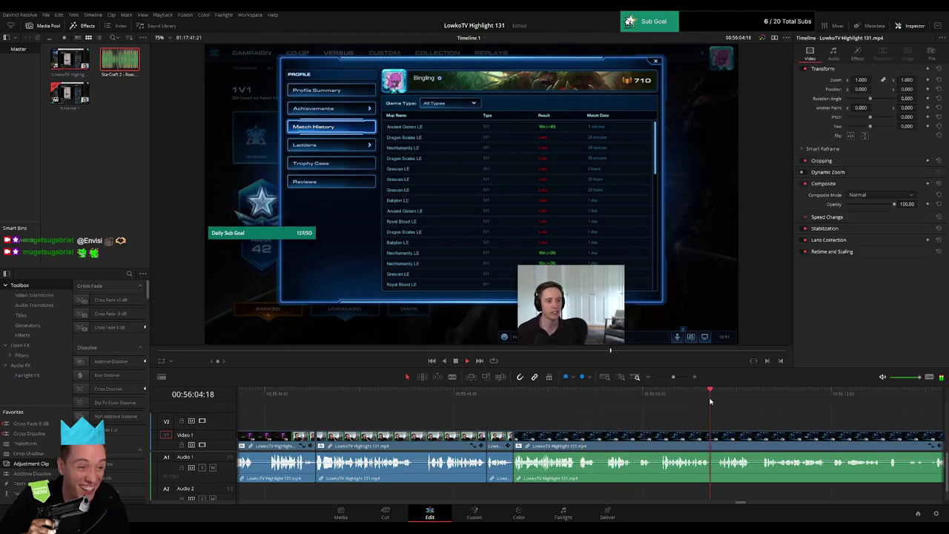
pyautogui.hscroll(5, 574, 419)
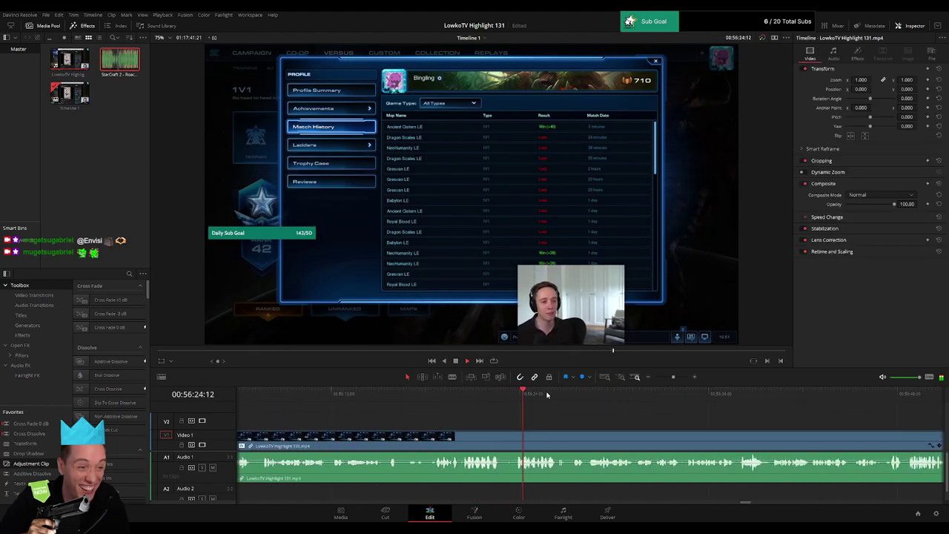
pyautogui.moveTo(696, 397); pyautogui.dragTo(778, 400)
pyautogui.hscroll(8, 747, 423)
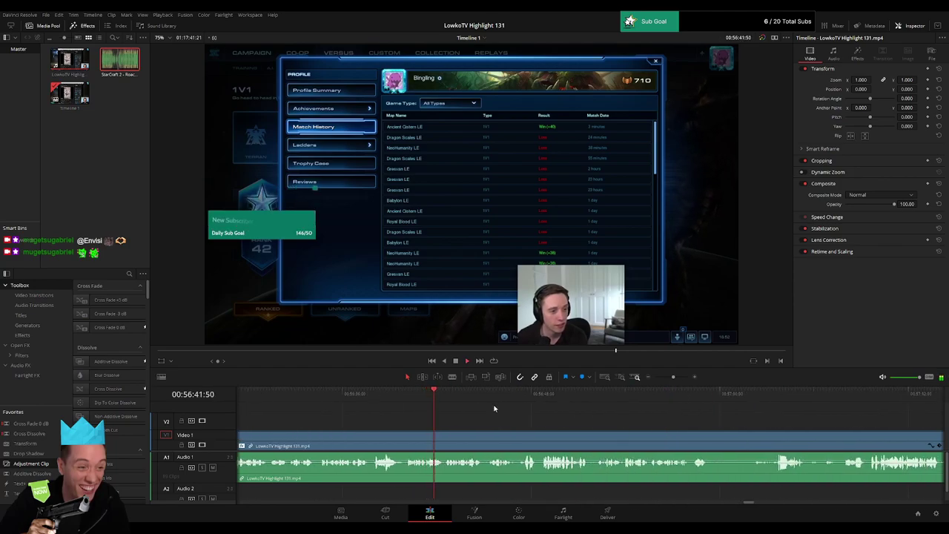
pyautogui.moveTo(674, 377)
pyautogui.mouseDown()
pyautogui.moveTo(658, 382)
pyautogui.moveTo(673, 379)
pyautogui.mouseUp()
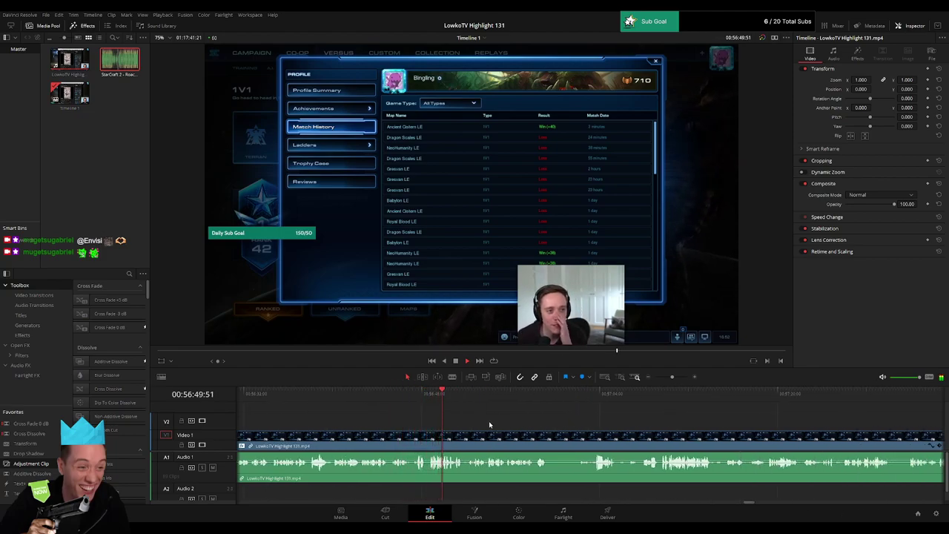
pyautogui.moveTo(672, 378)
pyautogui.mouseDown()
pyautogui.moveTo(656, 380)
pyautogui.moveTo(675, 380)
pyautogui.mouseUp()
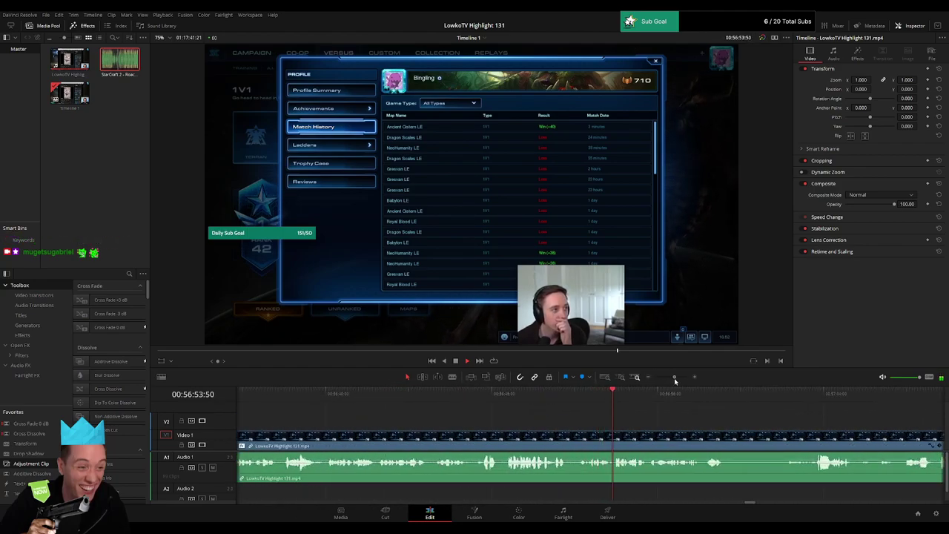
pyautogui.moveTo(730, 427); pyautogui.dragTo(518, 431)
pyautogui.click(511, 438)
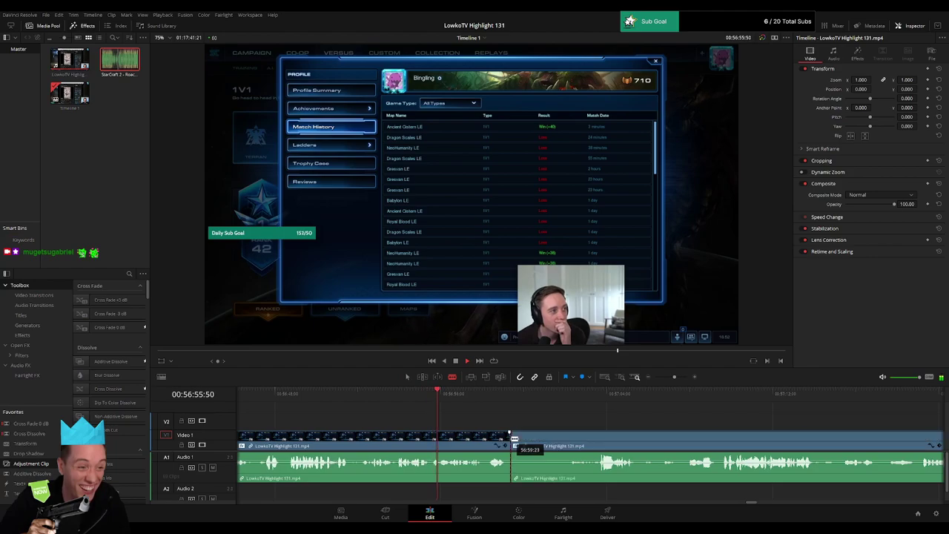
# Step: Split the clip again at about 00:57:01 and ripple delete the short section between the two cuts
pyautogui.moveTo(587, 422); pyautogui.dragTo(490, 415)
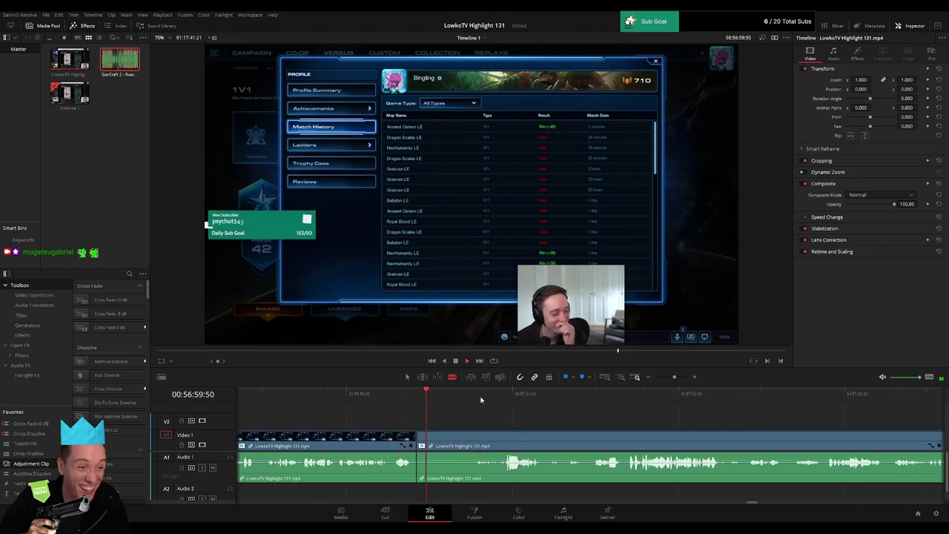
pyautogui.click(482, 400)
pyautogui.click(468, 445)
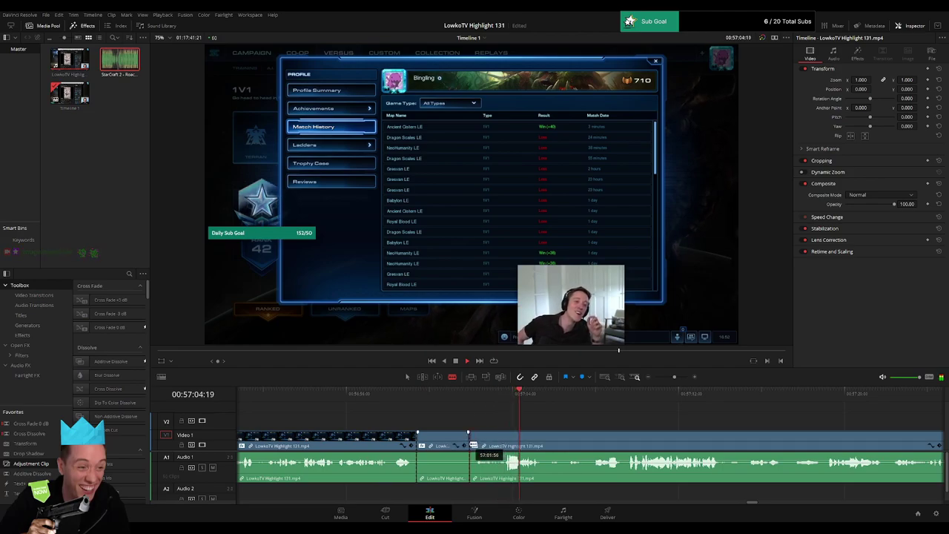
pyautogui.press('a')
pyautogui.click(448, 445)
pyautogui.press('Delete')
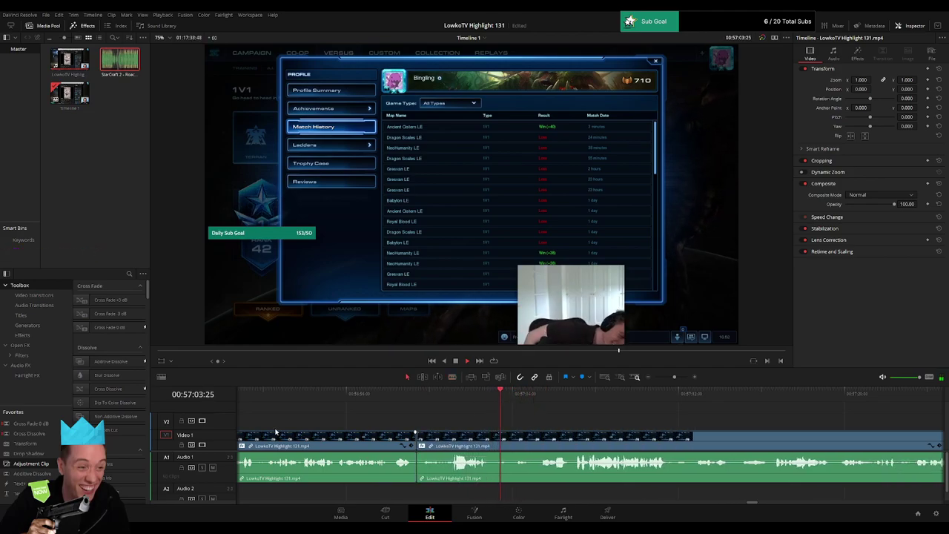
# Step: Add a Cross Fade 0 dB to the audio at the cut near 00:56:59 and recolour the preceding clip's video green
pyautogui.moveTo(47, 425); pyautogui.dragTo(413, 464)
pyautogui.click(390, 446)
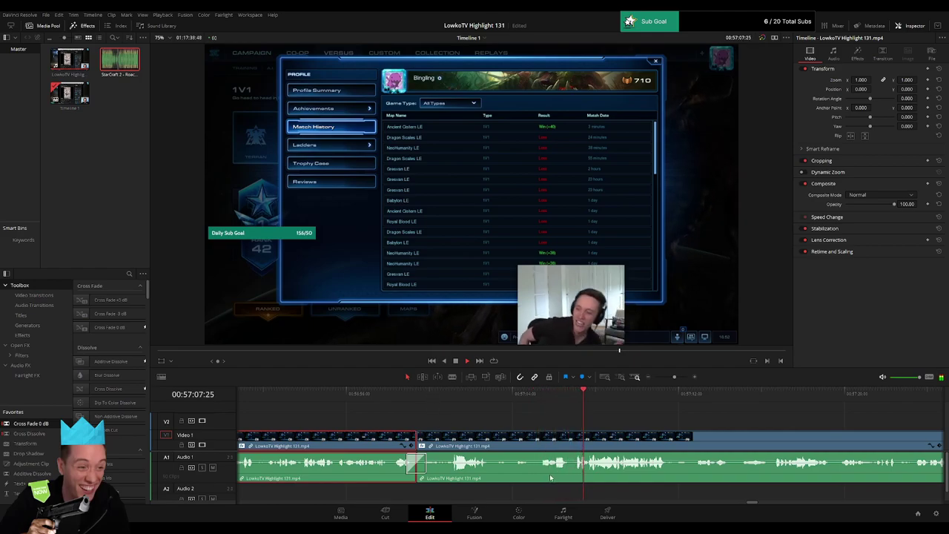
pyautogui.click(698, 419)
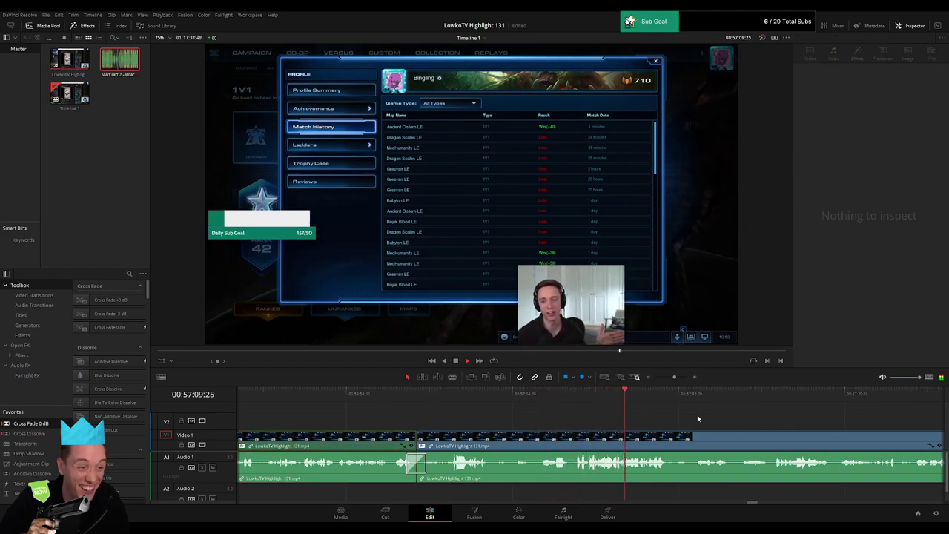
# Step: Cut out and ripple delete the pause from about 00:57:27 to 00:57:29, and recolour the preceding clip's video green
pyautogui.moveTo(725, 428); pyautogui.dragTo(465, 419)
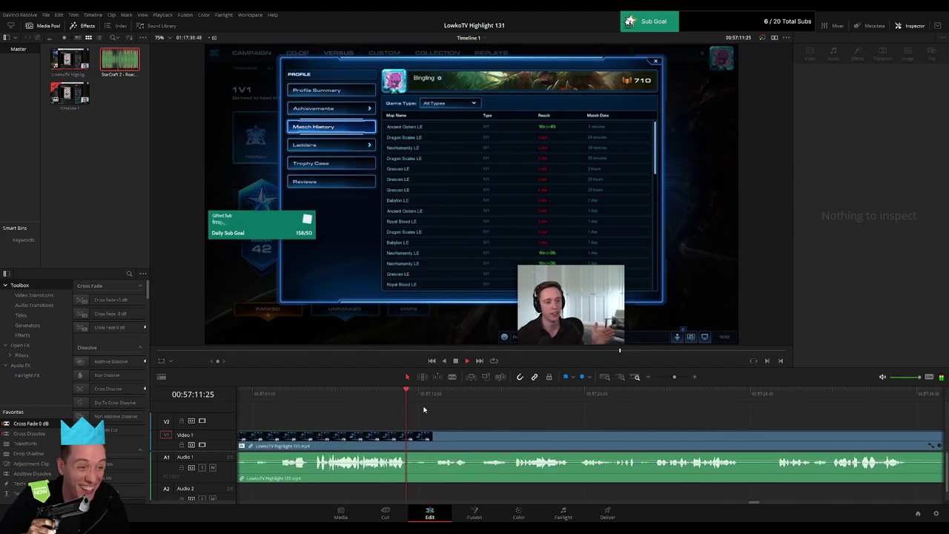
pyautogui.click(436, 396)
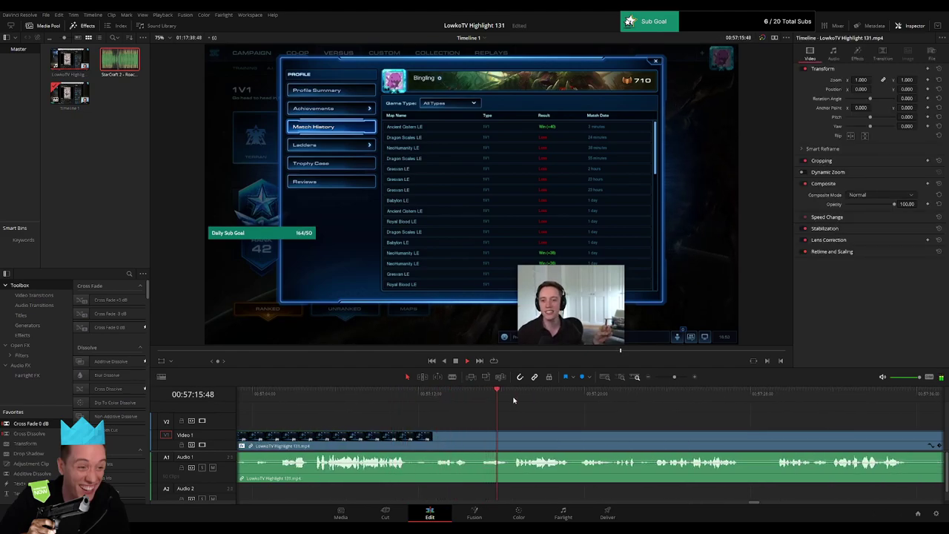
pyautogui.hscroll(2, 539, 422)
pyautogui.hscroll(2, 539, 422)
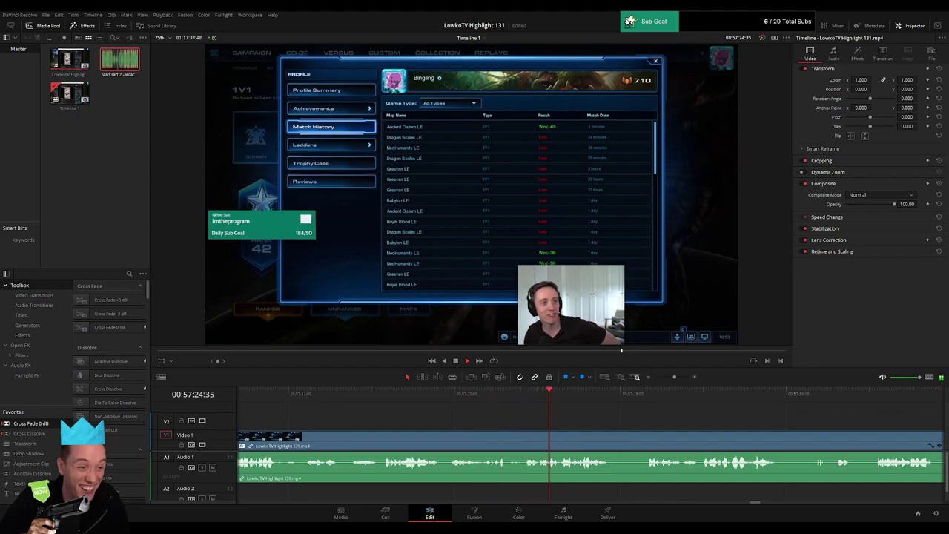
pyautogui.hscroll(3, 456, 415)
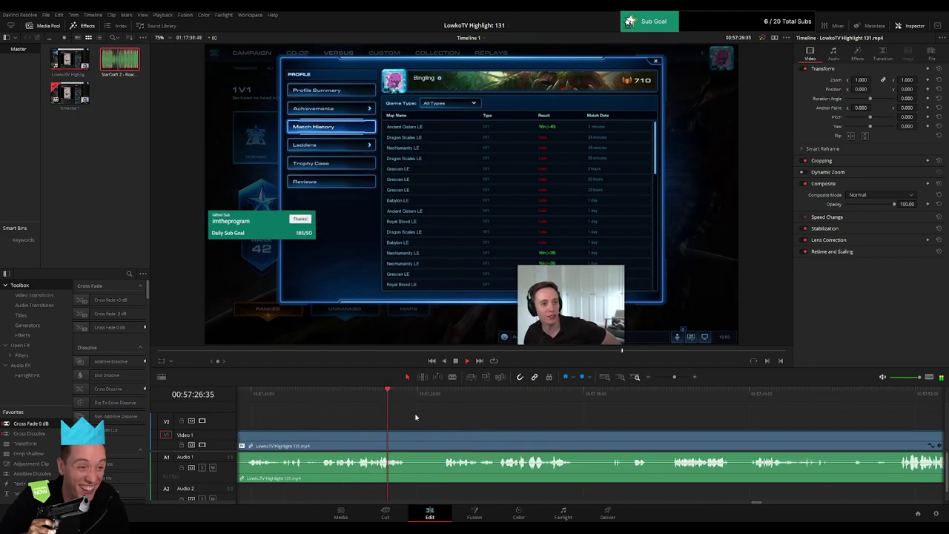
pyautogui.press('b')
pyautogui.click(409, 435)
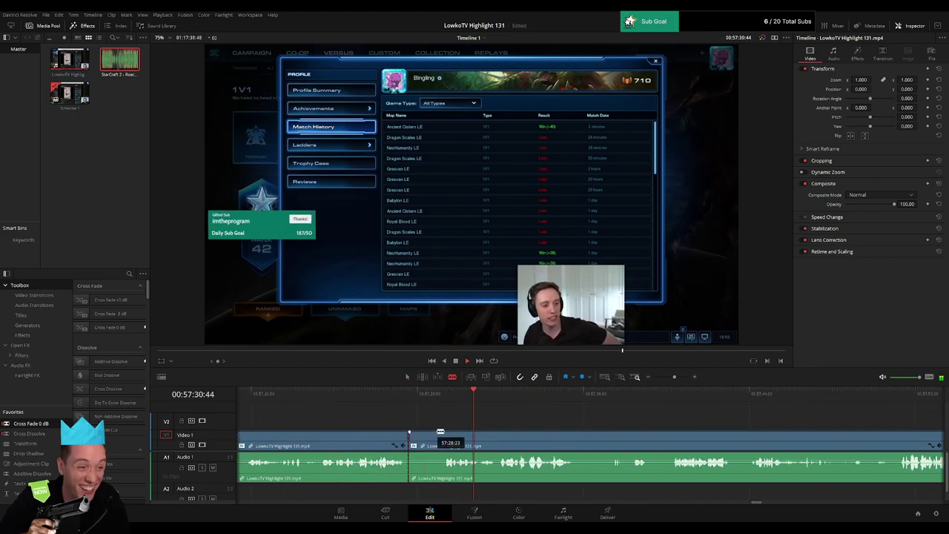
pyautogui.click(444, 436)
pyautogui.press('a')
pyautogui.click(431, 437)
pyautogui.press('Delete')
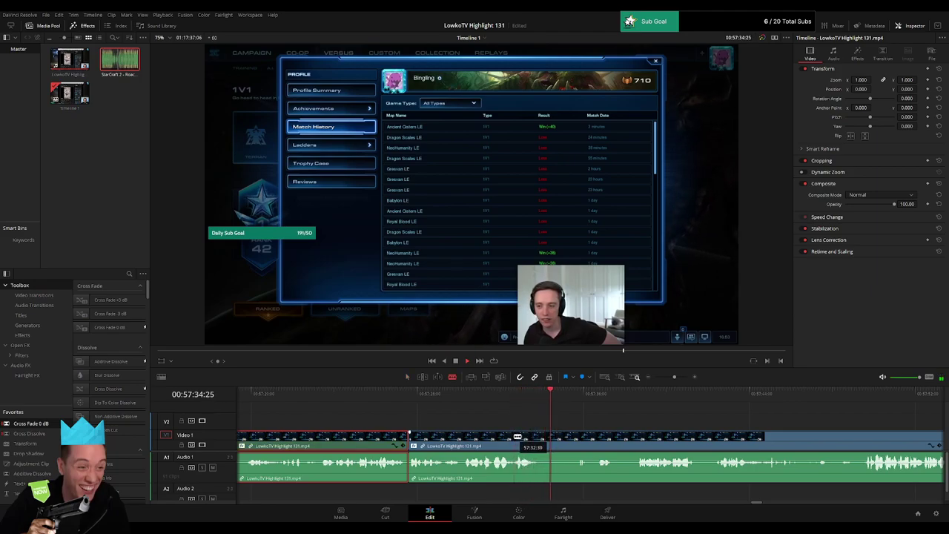
# Step: Cut out and ripple delete the section from about 00:57:32 to 00:57:38, and recolour the preceding clip's video green
pyautogui.hotkey('ctrl', 'b')
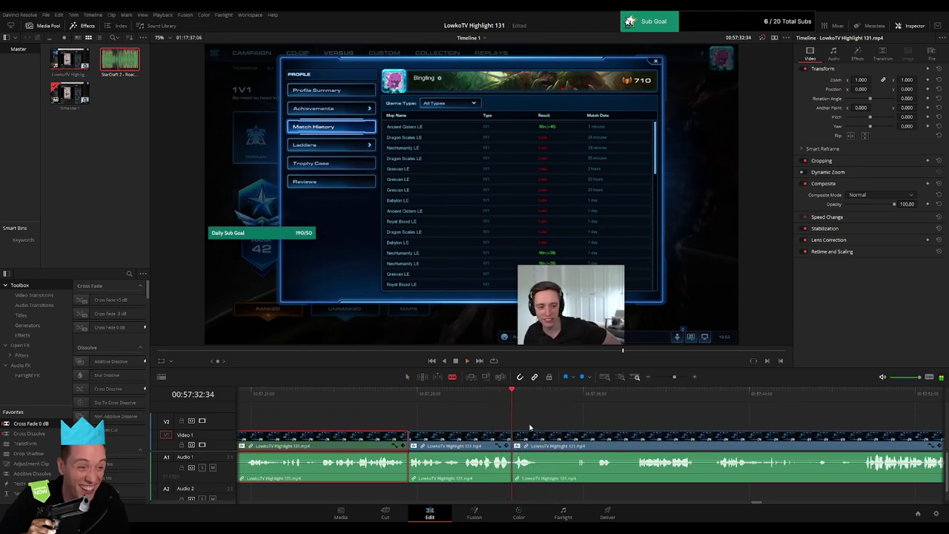
pyautogui.click(570, 401)
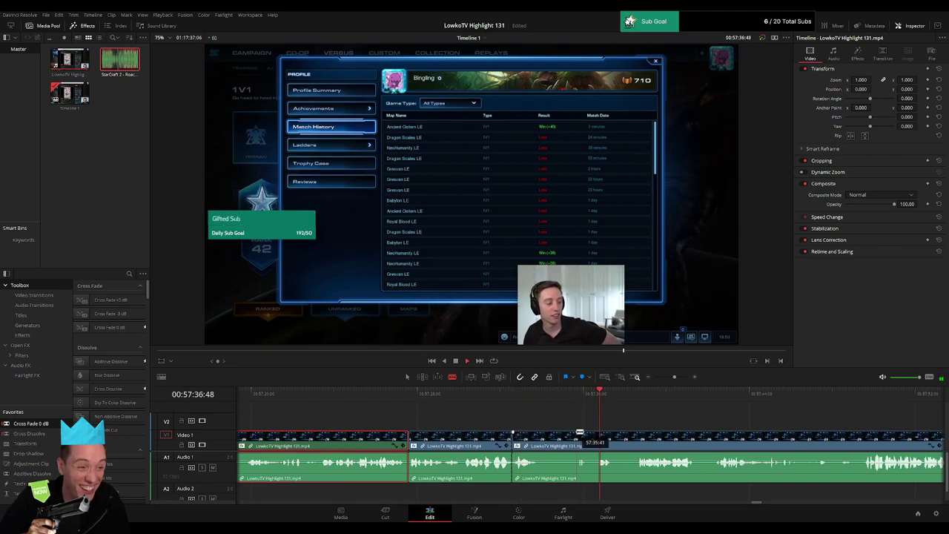
pyautogui.hscroll(4, 577, 408)
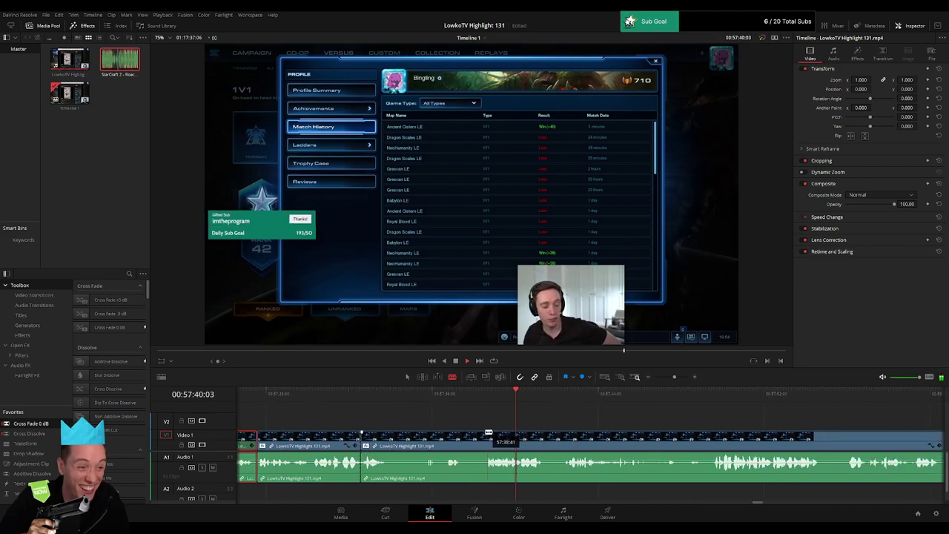
pyautogui.click(487, 435)
pyautogui.press('a')
pyautogui.click(466, 441)
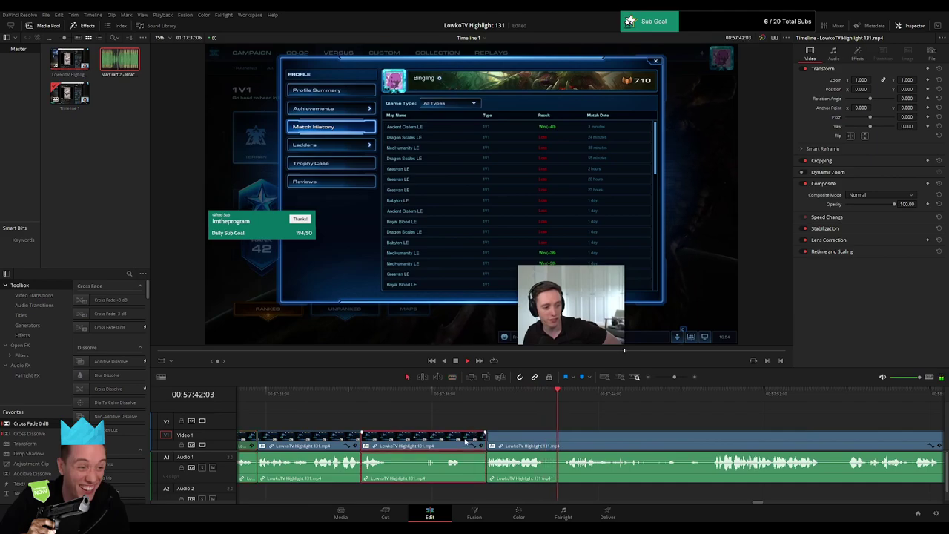
pyautogui.press('Delete')
pyautogui.click(320, 443)
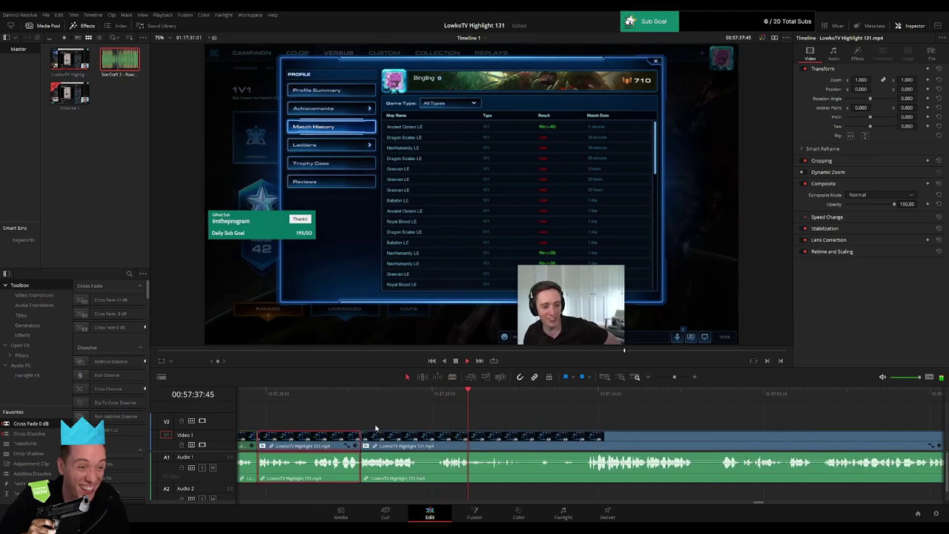
# Step: Cut out and ripple delete the pause from about 00:57:48 to 00:57:50, and recolour the preceding clip's video green
pyautogui.click(589, 400)
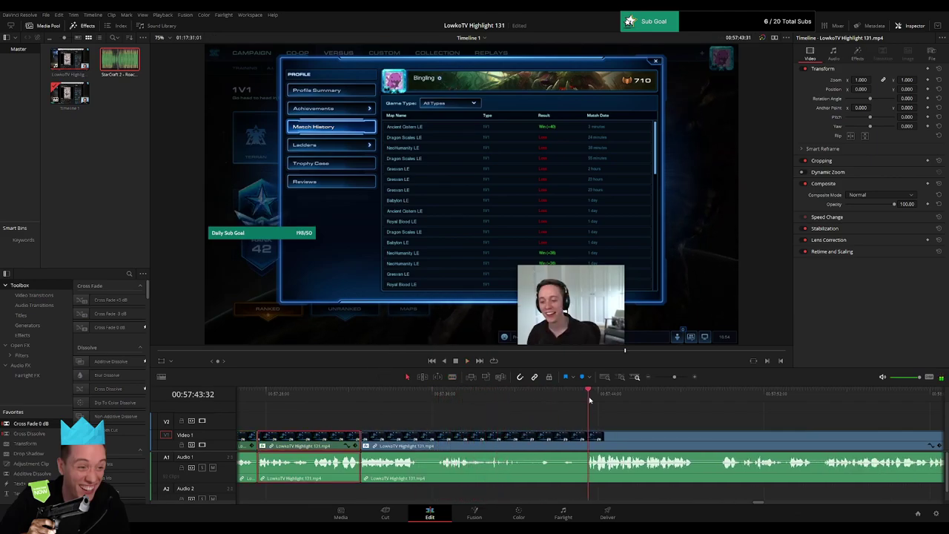
pyautogui.moveTo(674, 376)
pyautogui.mouseDown()
pyautogui.moveTo(657, 383)
pyautogui.moveTo(676, 381)
pyautogui.mouseUp()
pyautogui.click(652, 422)
pyautogui.click(624, 401)
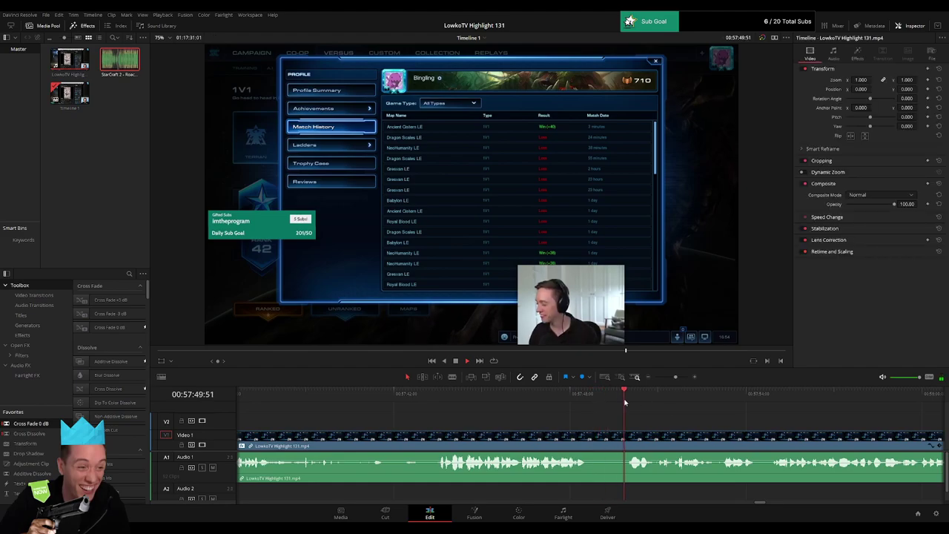
pyautogui.press('b')
pyautogui.click(366, 444)
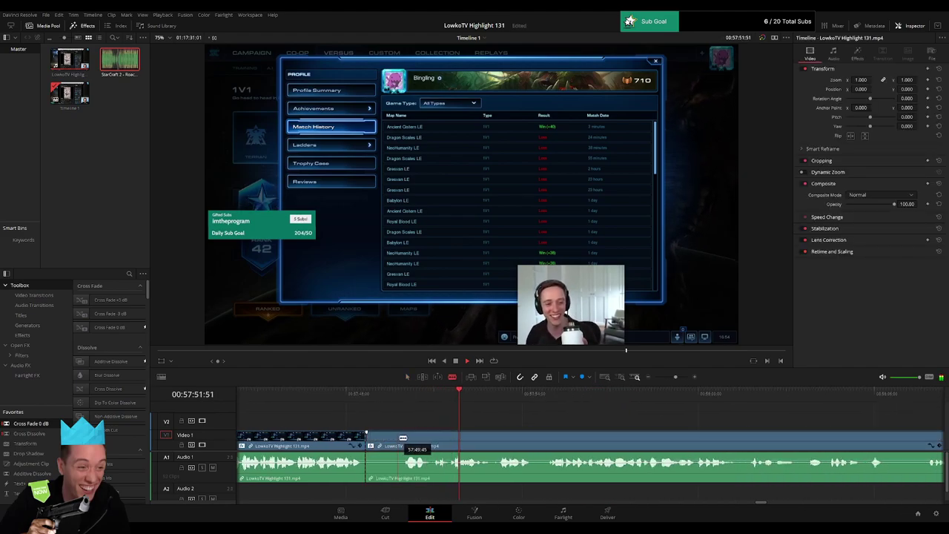
pyautogui.press('a')
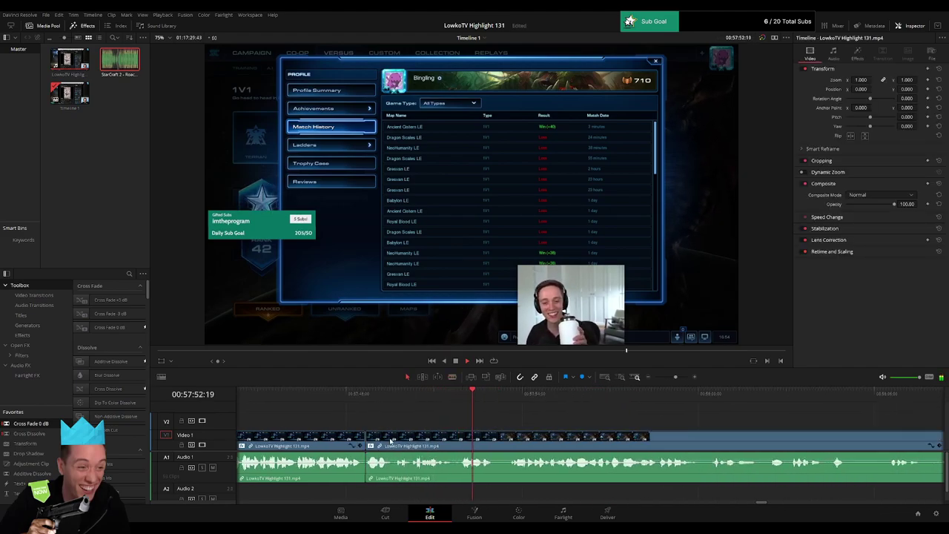
pyautogui.click(350, 441)
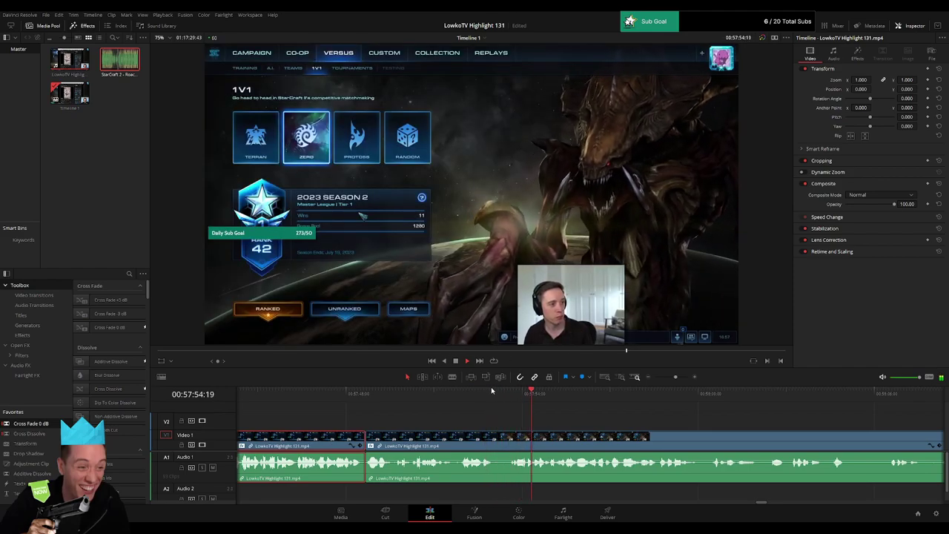
pyautogui.press('BackSpace')
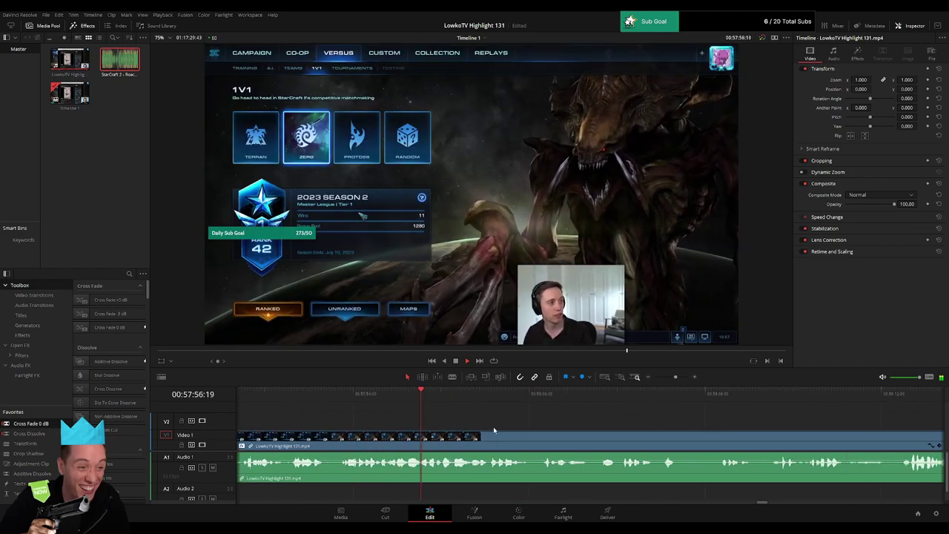
# Step: Skim the footage from about 00:57:56 to 00:59:50 to find the next section worth keeping or cutting
pyautogui.moveTo(469, 398); pyautogui.dragTo(724, 406)
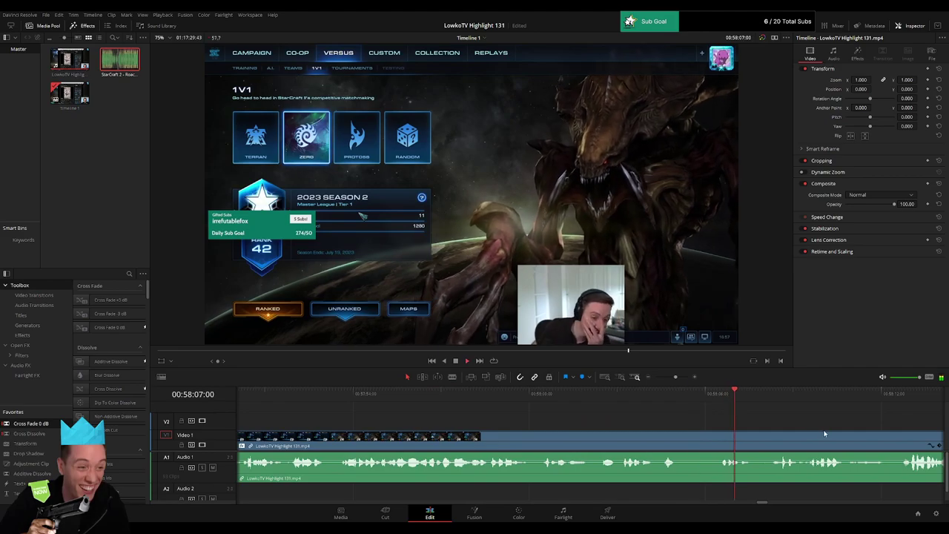
pyautogui.moveTo(825, 434); pyautogui.dragTo(501, 421)
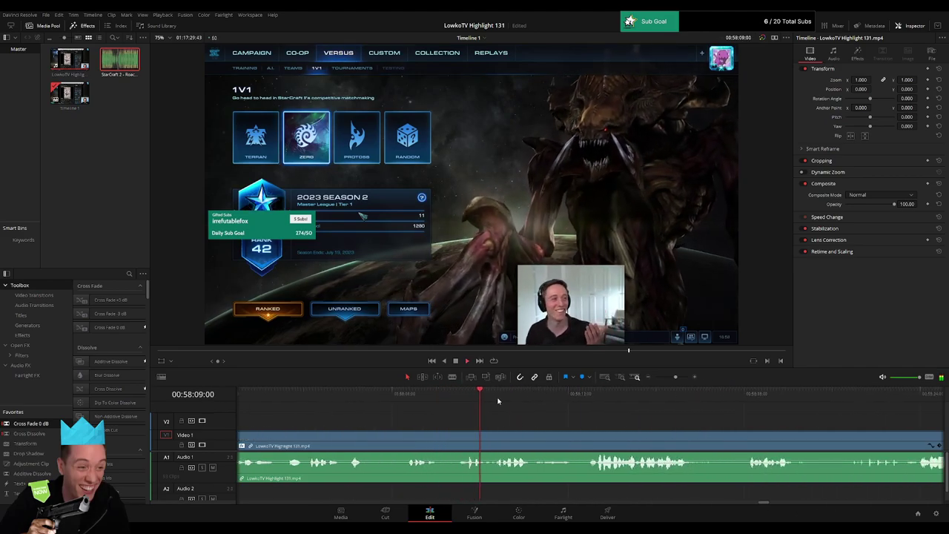
pyautogui.click(831, 395)
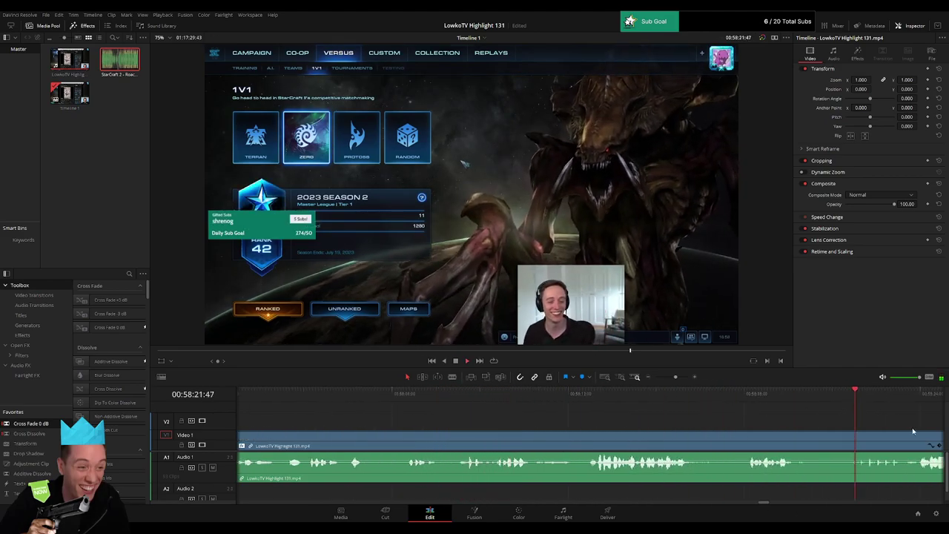
pyautogui.click(833, 425)
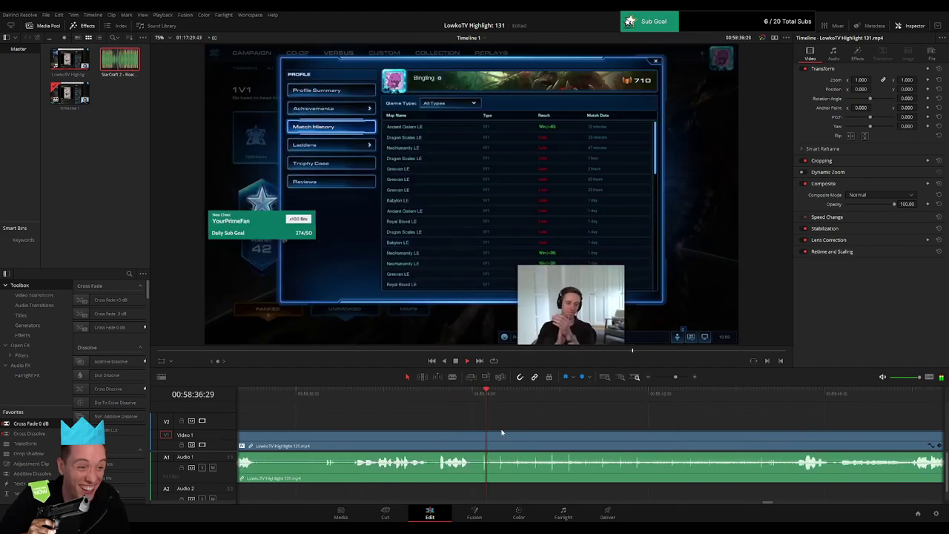
pyautogui.click(813, 396)
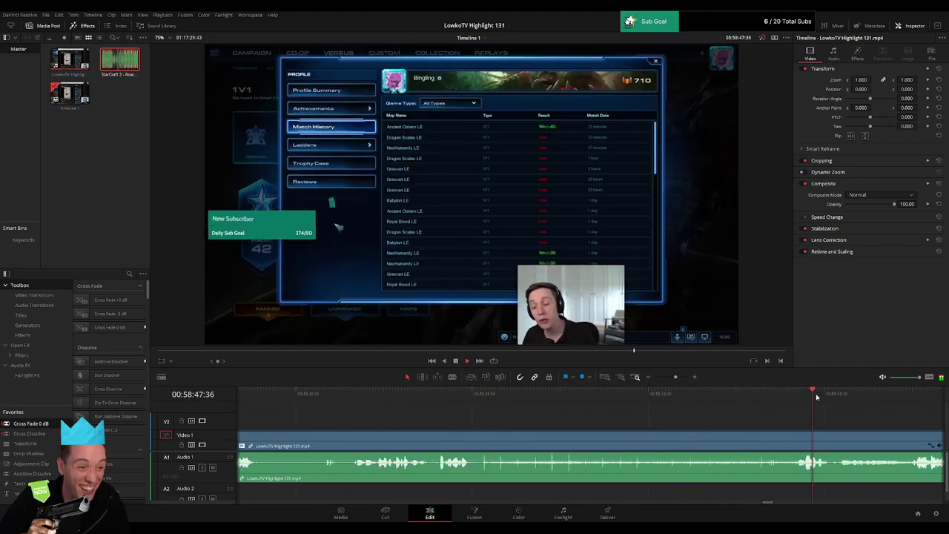
pyautogui.click(458, 399)
pyautogui.moveTo(827, 400); pyautogui.dragTo(853, 399)
pyautogui.moveTo(676, 377); pyautogui.dragTo(666, 379)
pyautogui.moveTo(612, 401); pyautogui.dragTo(631, 402)
pyautogui.click(633, 400)
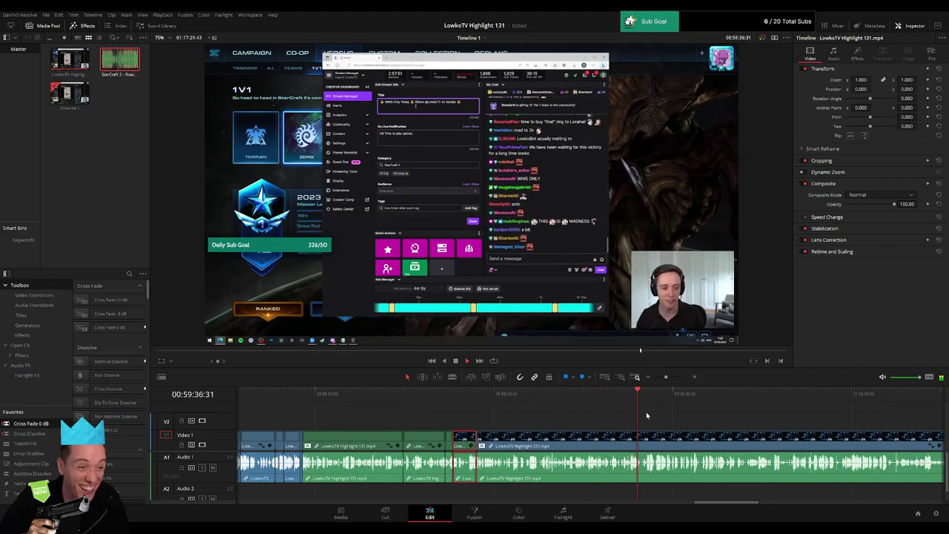
pyautogui.hscroll(7, 539, 425)
pyautogui.click(536, 426)
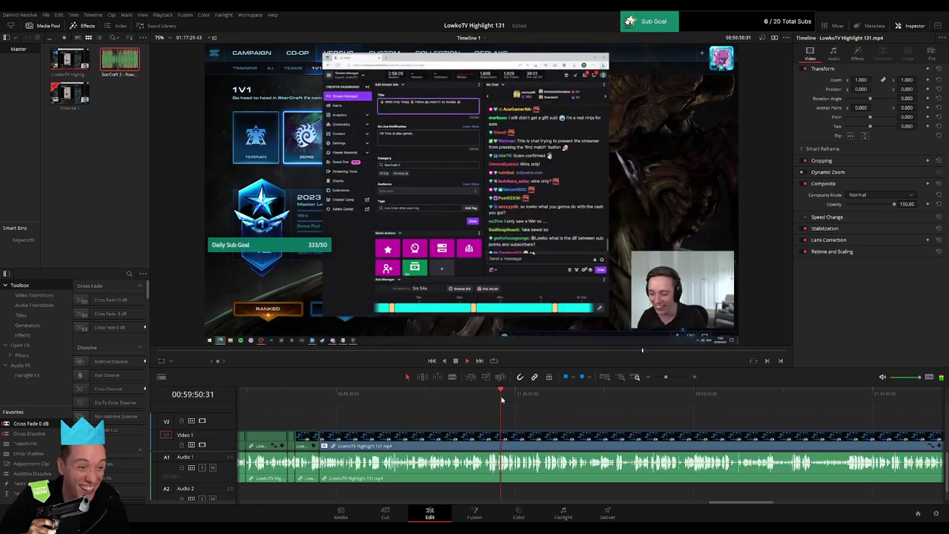
# Step: Cut out and ripple delete the short pause at about 01:02:14
pyautogui.moveTo(503, 401); pyautogui.dragTo(672, 377)
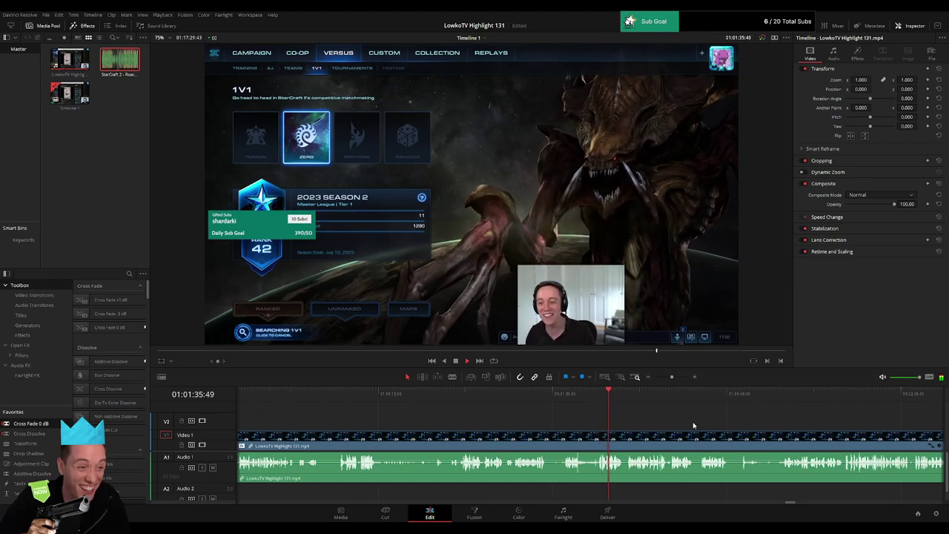
pyautogui.moveTo(621, 421); pyautogui.dragTo(529, 421)
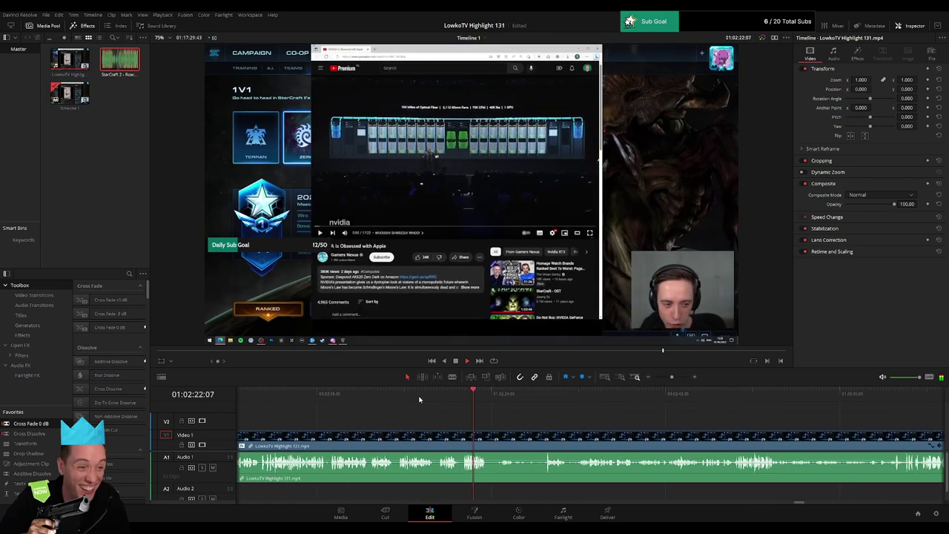
pyautogui.click(419, 398)
pyautogui.moveTo(672, 377); pyautogui.dragTo(675, 379)
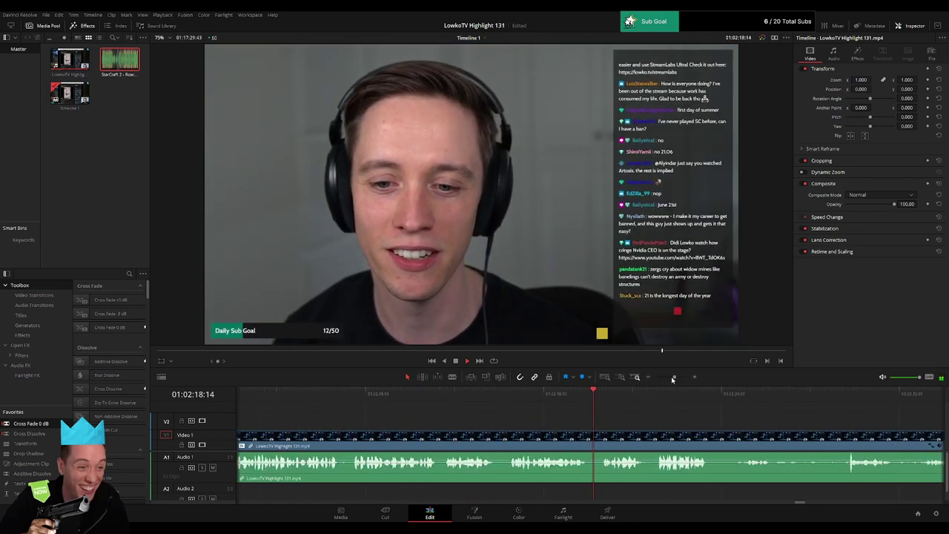
pyautogui.click(426, 400)
pyautogui.hscroll(2, 397, 421)
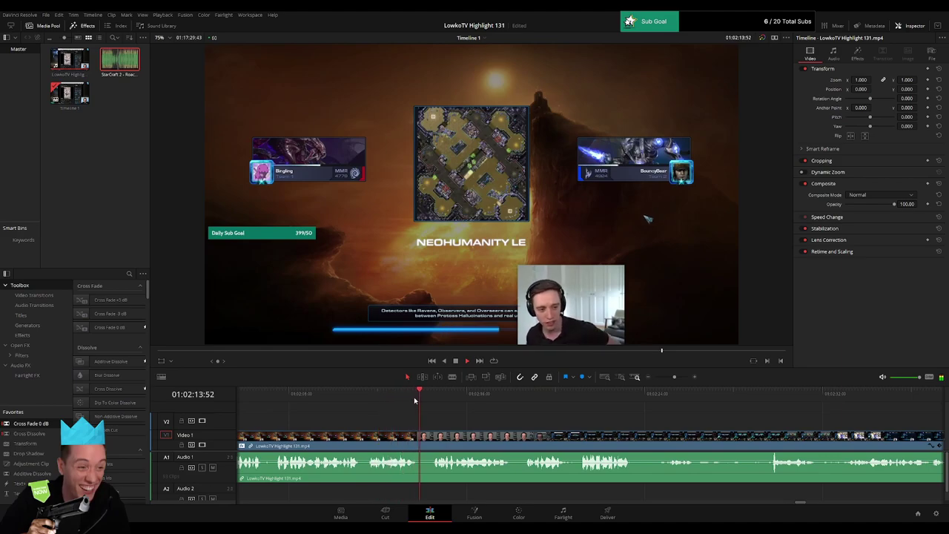
pyautogui.press('b')
pyautogui.click(417, 438)
pyautogui.click(434, 438)
pyautogui.press('a')
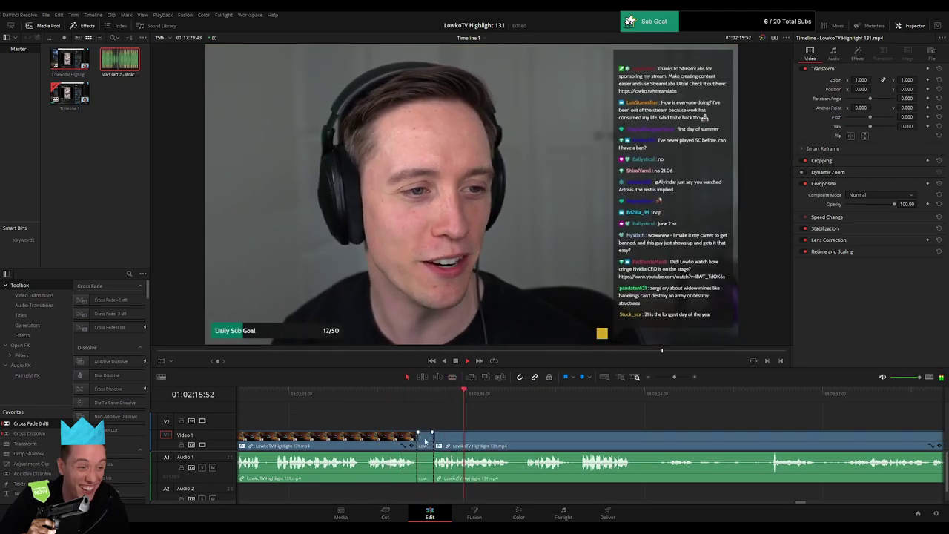
pyautogui.click(425, 441)
pyautogui.press('Delete')
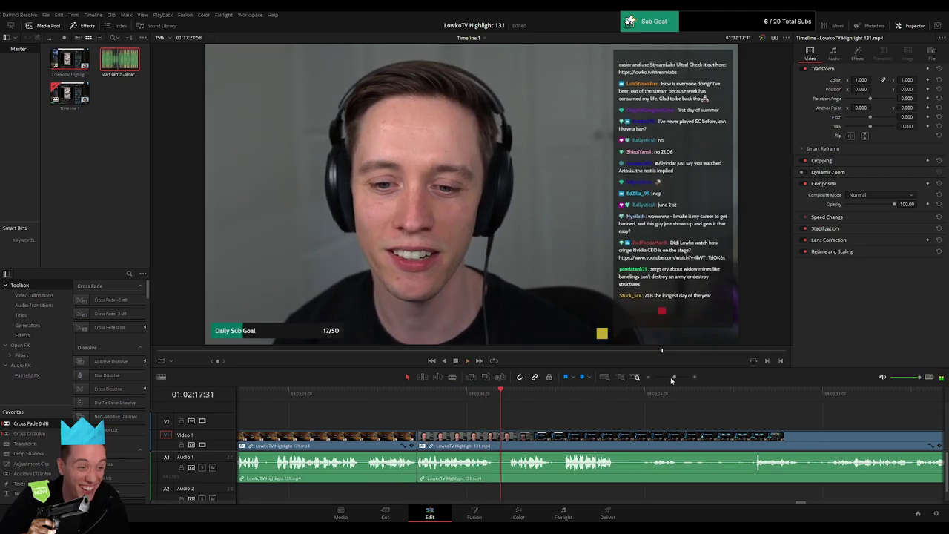
# Step: Recolour the video of the clip before the 01:02:13:46 cut green and play on from that cut
pyautogui.moveTo(673, 377); pyautogui.dragTo(663, 380)
pyautogui.click(590, 401)
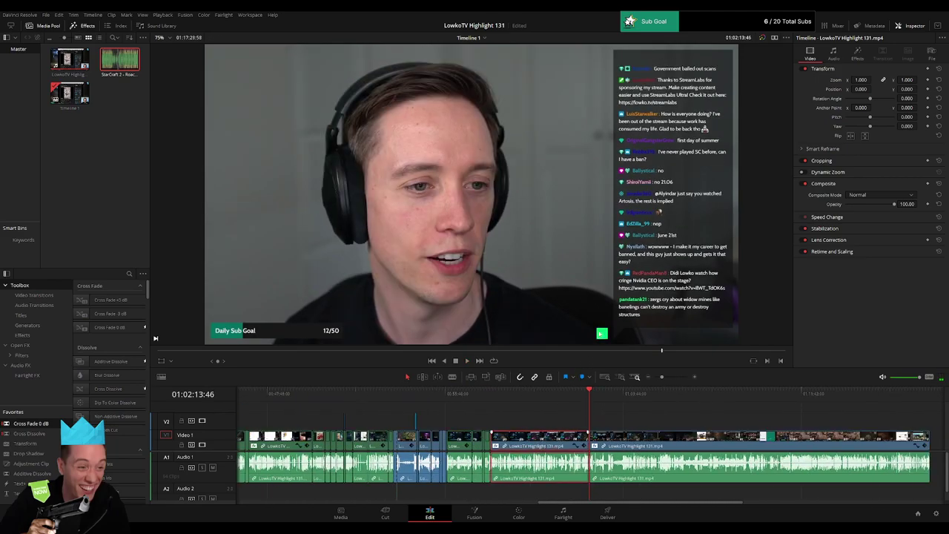
pyautogui.click(929, 399)
pyautogui.click(591, 401)
pyautogui.press('space')
pyautogui.click(641, 426)
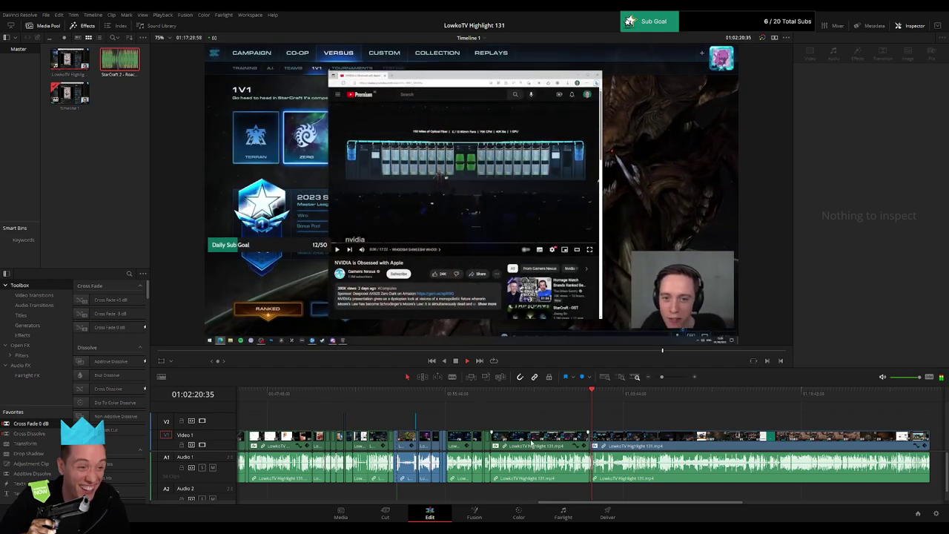
# Step: Review the NVIDIA video footage from about 01:02:20 to 01:03:10 for the next section worth cutting
pyautogui.moveTo(664, 377); pyautogui.dragTo(672, 377)
pyautogui.click(682, 439)
pyautogui.moveTo(683, 439); pyautogui.dragTo(521, 435)
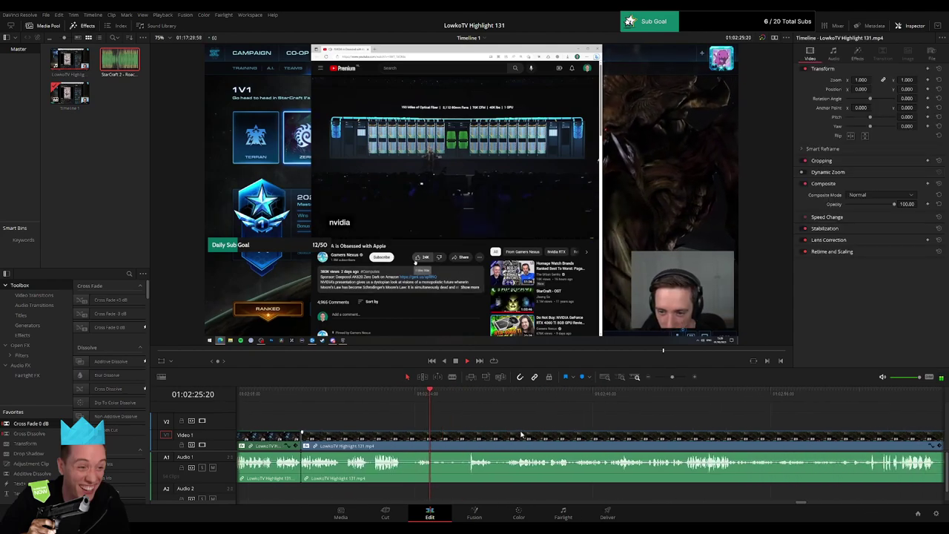
pyautogui.click(465, 396)
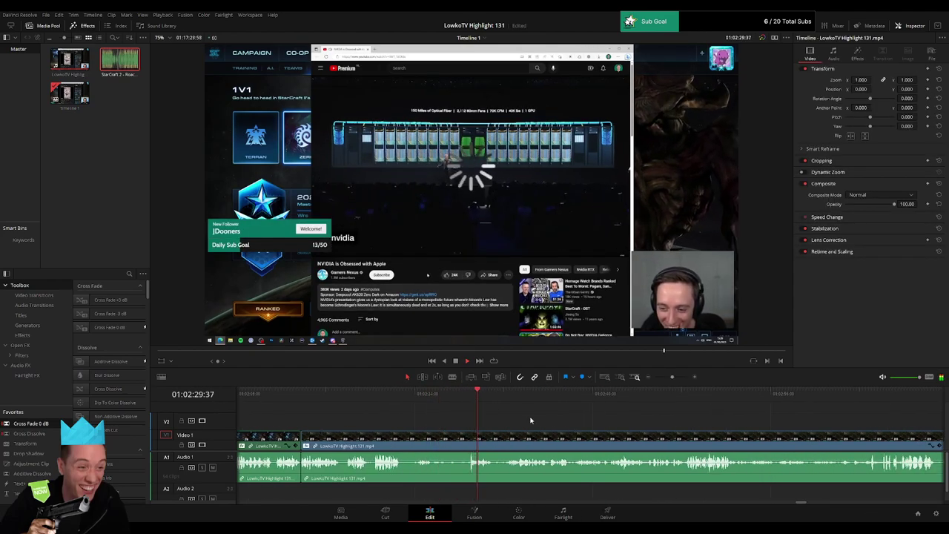
pyautogui.moveTo(618, 425); pyautogui.dragTo(489, 419)
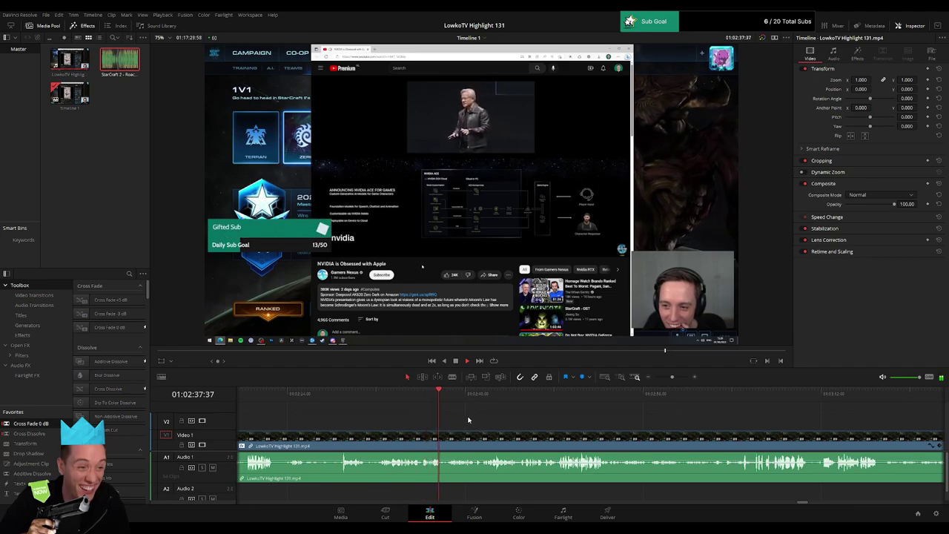
pyautogui.moveTo(546, 422); pyautogui.dragTo(465, 423)
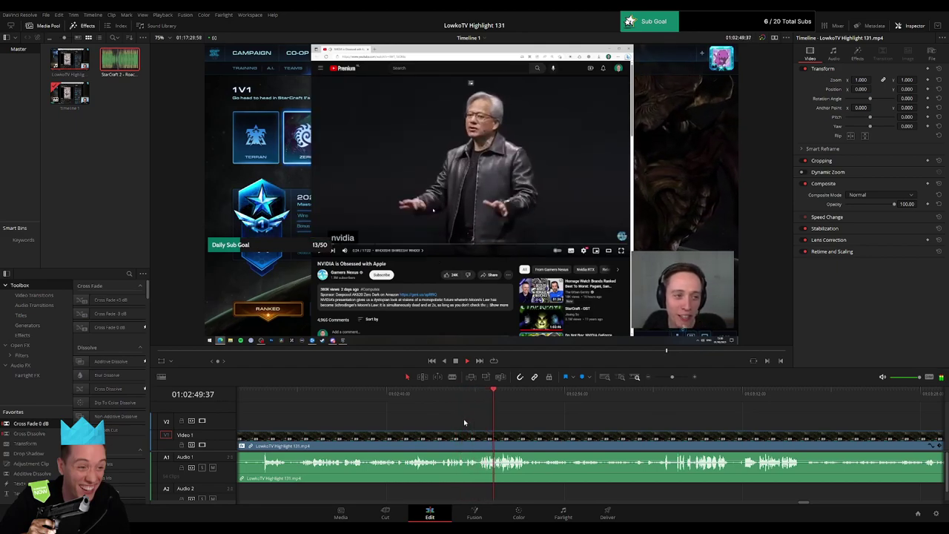
pyautogui.click(537, 399)
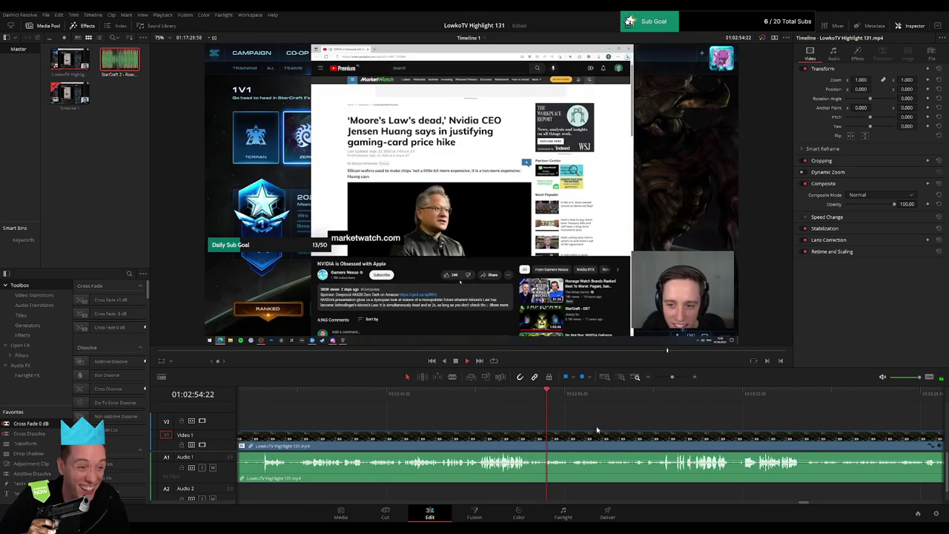
pyautogui.moveTo(621, 427); pyautogui.dragTo(459, 419)
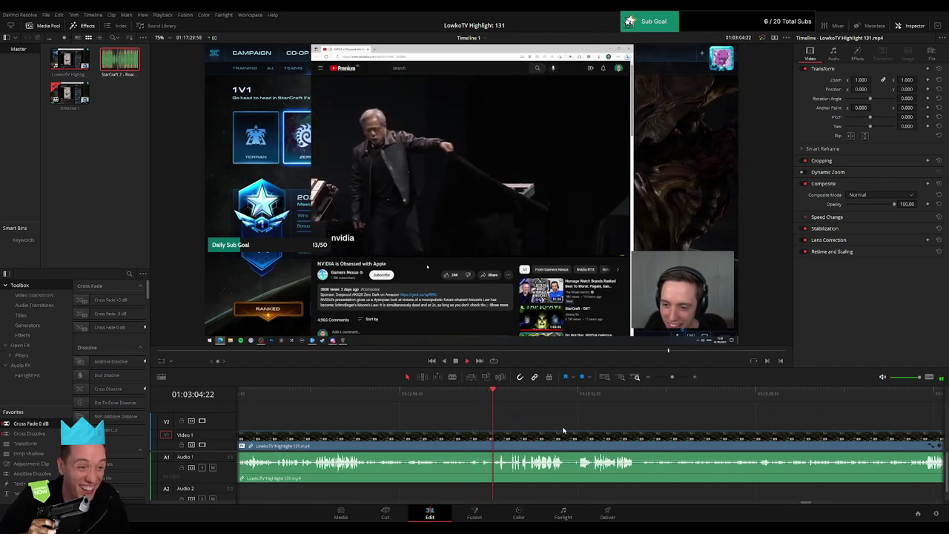
pyautogui.moveTo(628, 432); pyautogui.dragTo(511, 424)
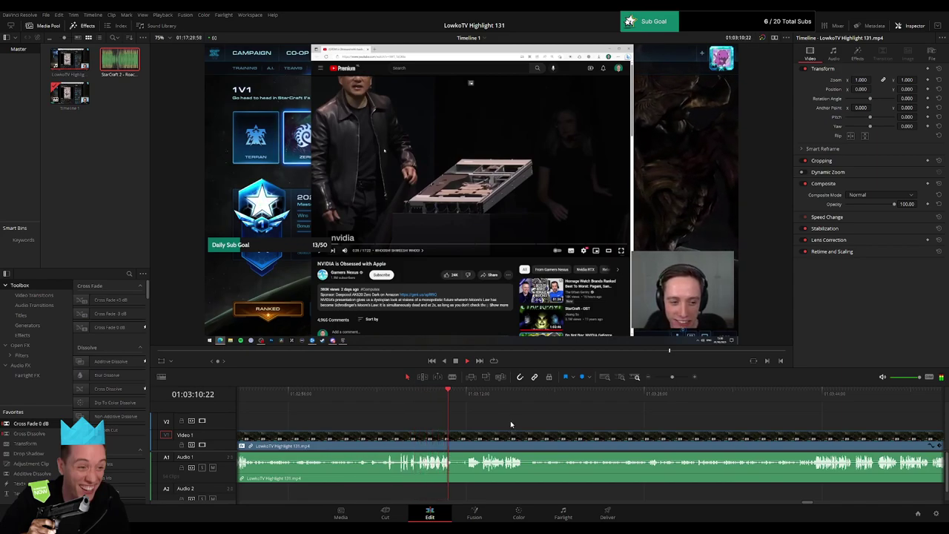
# Step: Cut out and ripple delete the section from about 01:03:10 to 01:03:13, and recolour the preceding clip's video green
pyautogui.click(456, 439)
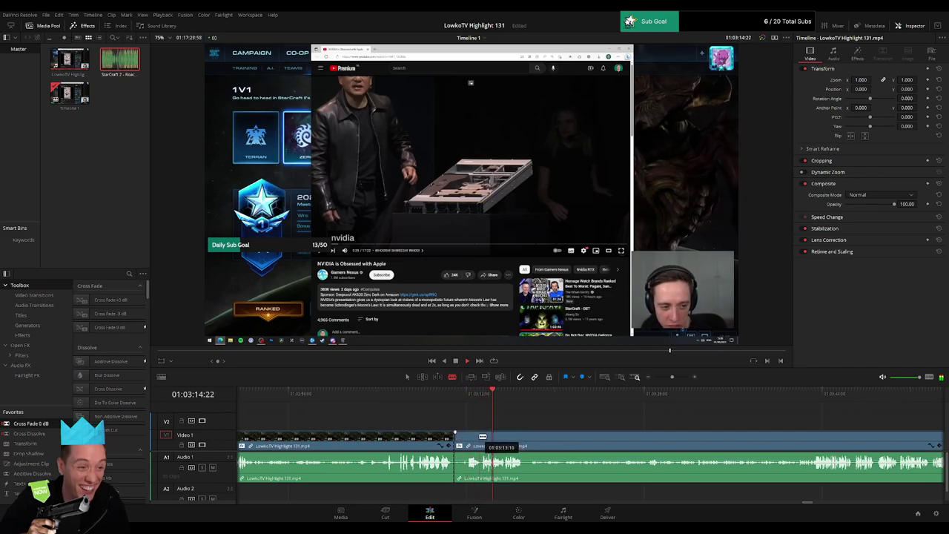
pyautogui.click(485, 437)
pyautogui.press('a')
pyautogui.click(470, 445)
pyautogui.press('Delete')
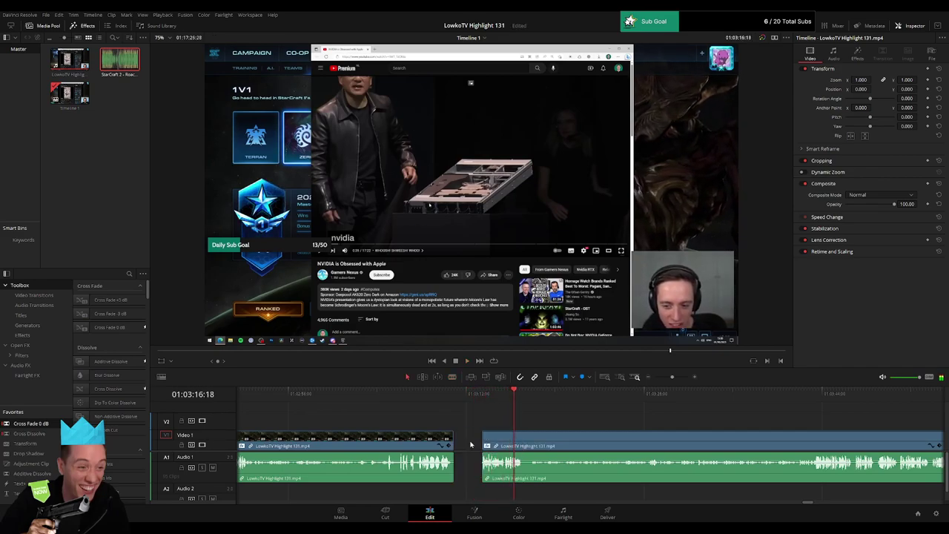
pyautogui.click(422, 448)
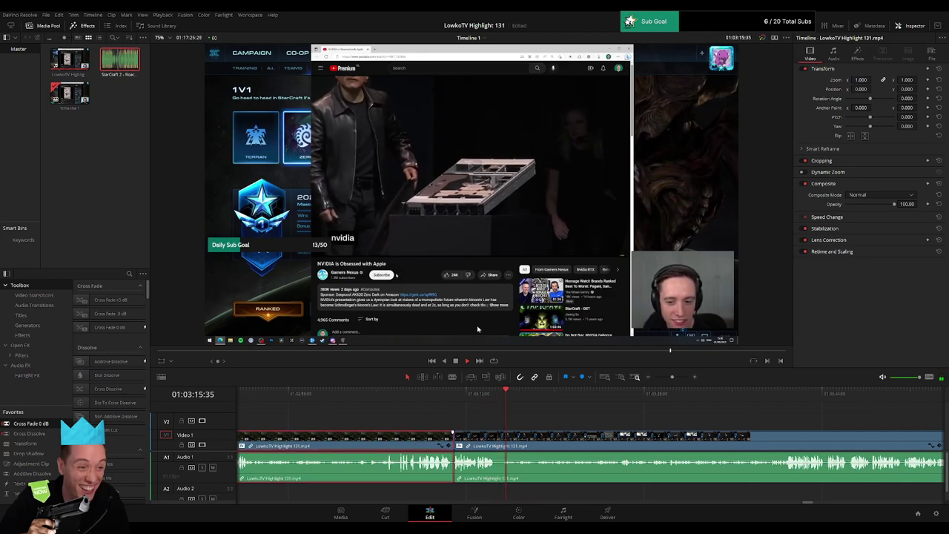
pyautogui.click(573, 425)
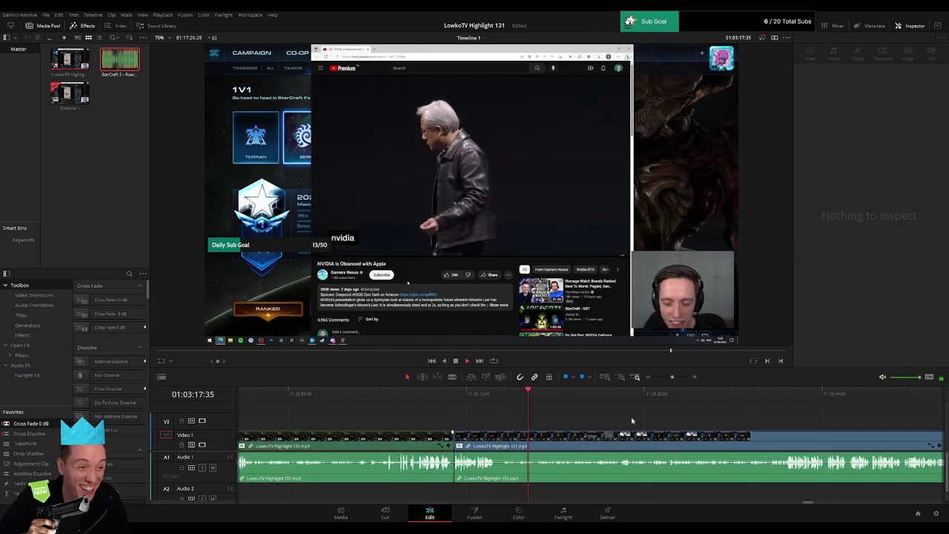
# Step: Cut out and ripple delete the pause from about 01:04:08 to 01:04:10, and recolour the preceding clip's video green
pyautogui.moveTo(632, 419); pyautogui.dragTo(477, 418)
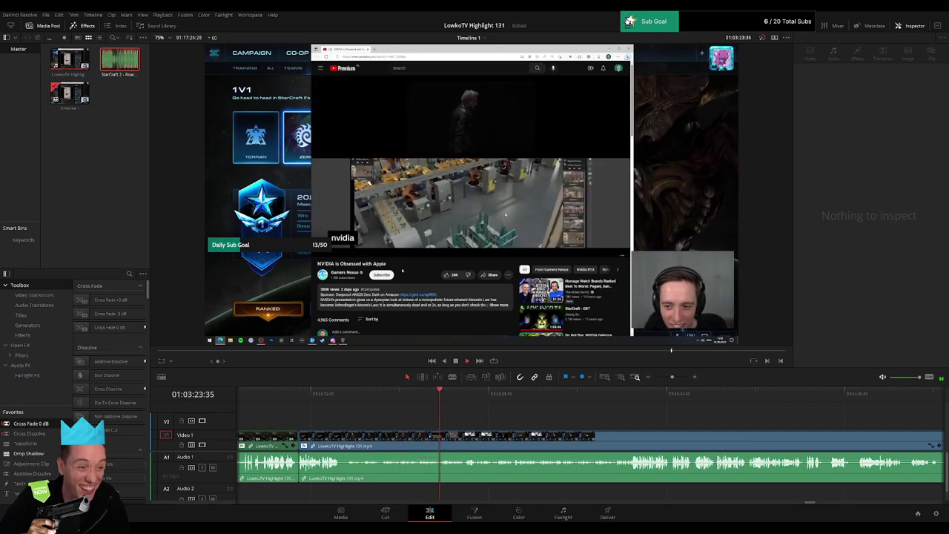
pyautogui.moveTo(583, 425); pyautogui.dragTo(448, 425)
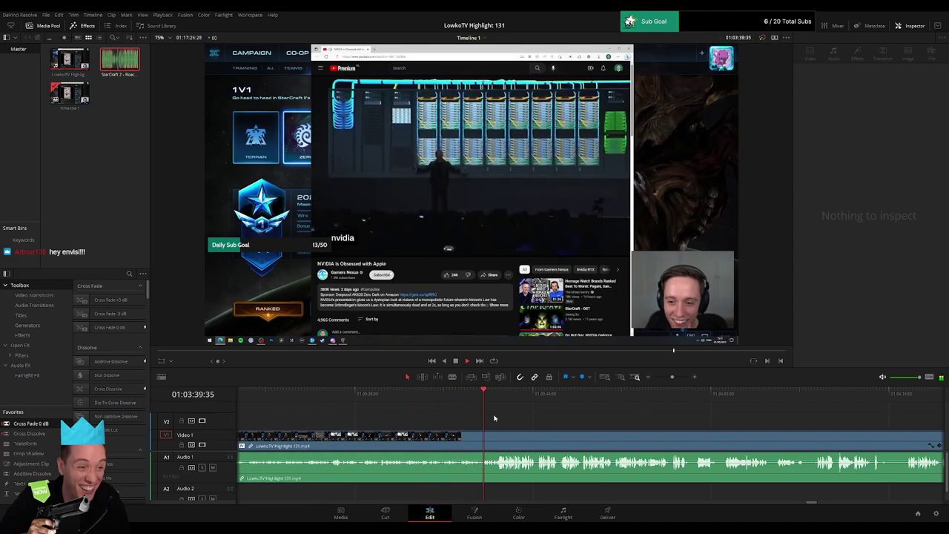
pyautogui.moveTo(620, 421); pyautogui.dragTo(415, 418)
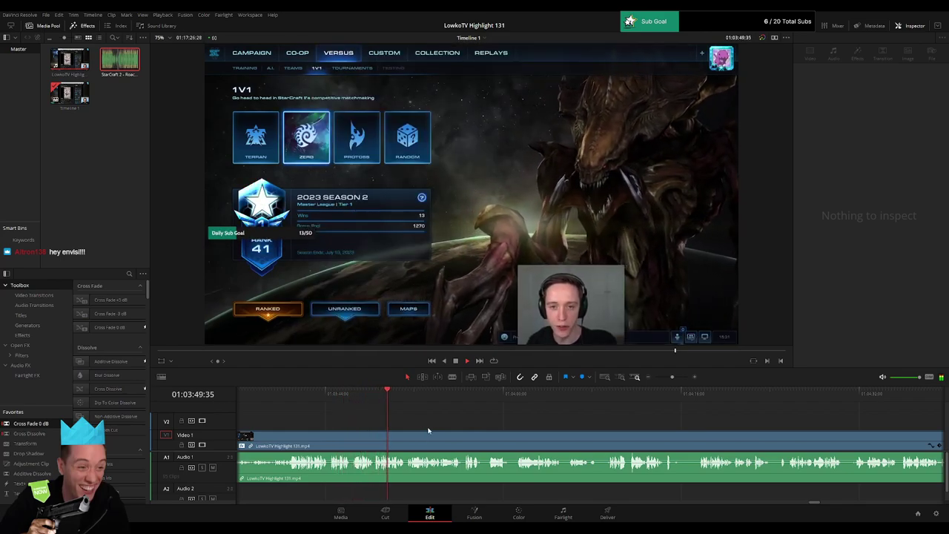
pyautogui.scroll(-1, 421, 427)
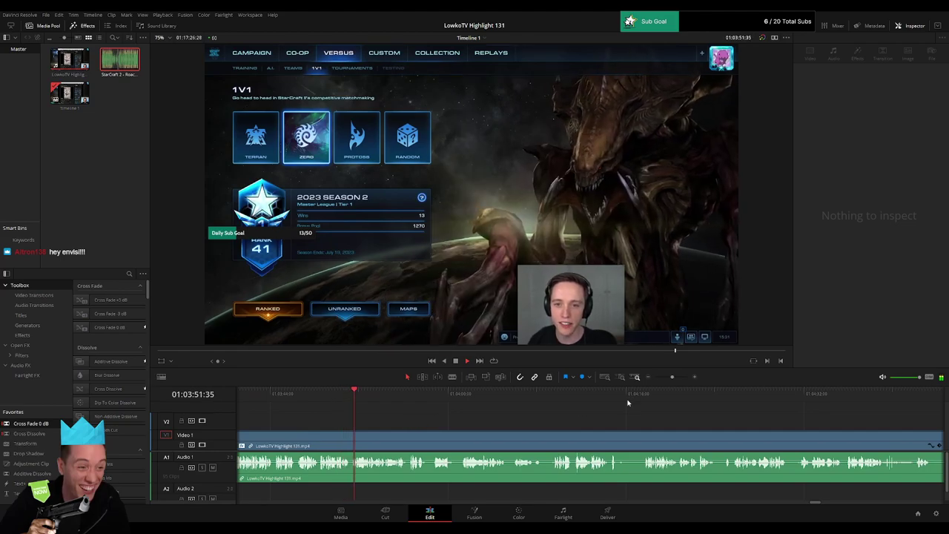
pyautogui.moveTo(672, 377)
pyautogui.mouseDown()
pyautogui.moveTo(657, 383)
pyautogui.moveTo(671, 381)
pyautogui.mouseUp()
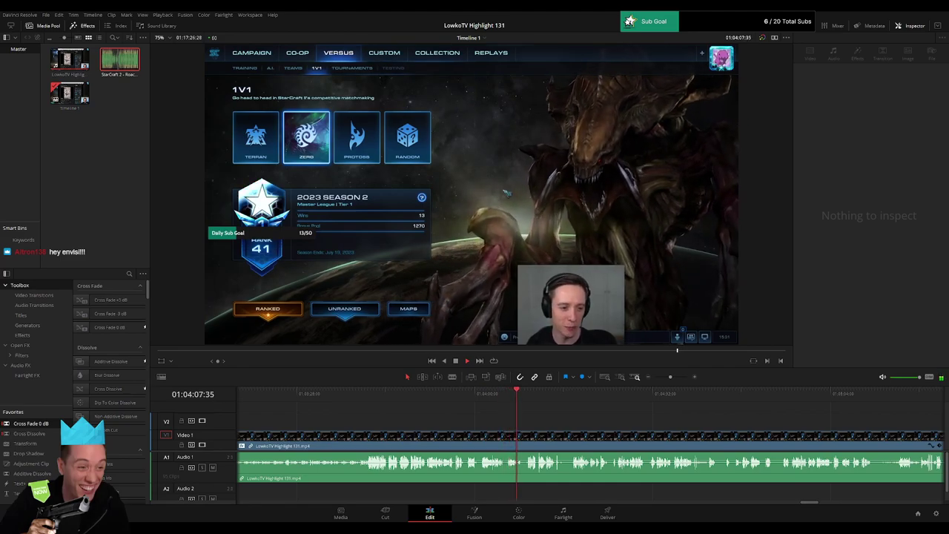
pyautogui.moveTo(671, 377); pyautogui.dragTo(674, 379)
pyautogui.press('b')
pyautogui.click(572, 436)
pyautogui.click(588, 436)
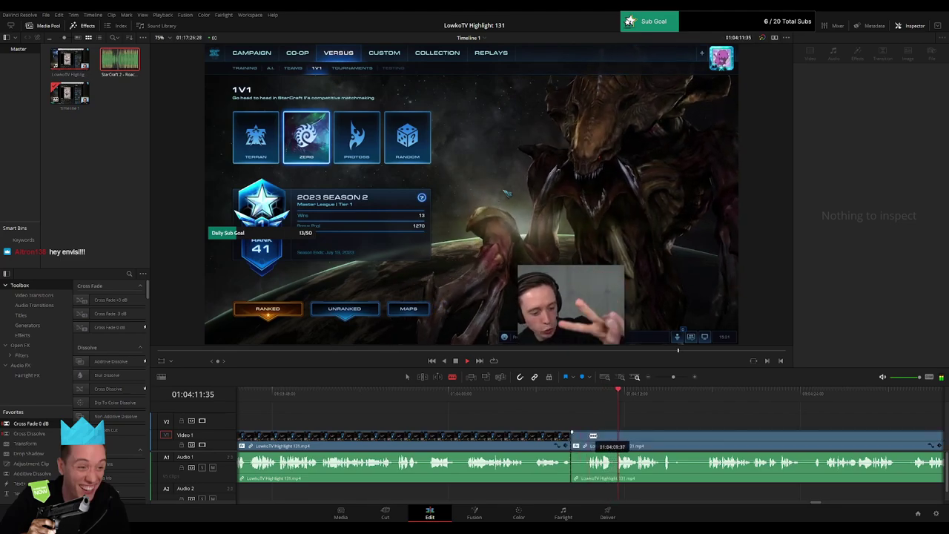
pyautogui.press('a')
pyautogui.click(581, 440)
pyautogui.press('Delete')
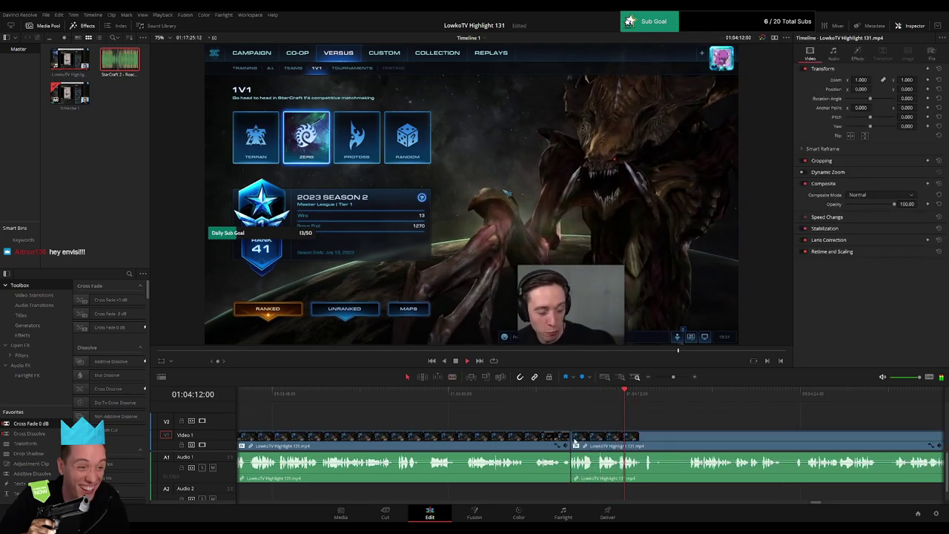
pyautogui.click(567, 438)
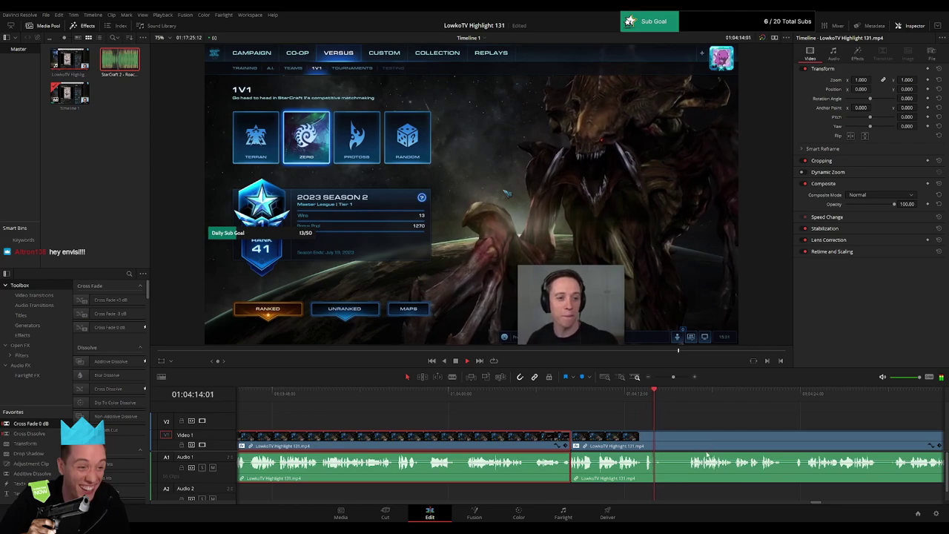
pyautogui.click(720, 426)
# Step: Split the clip at about 01:04:14 and 01:04:16, and undo the second cut
pyautogui.moveTo(671, 431); pyautogui.dragTo(469, 446)
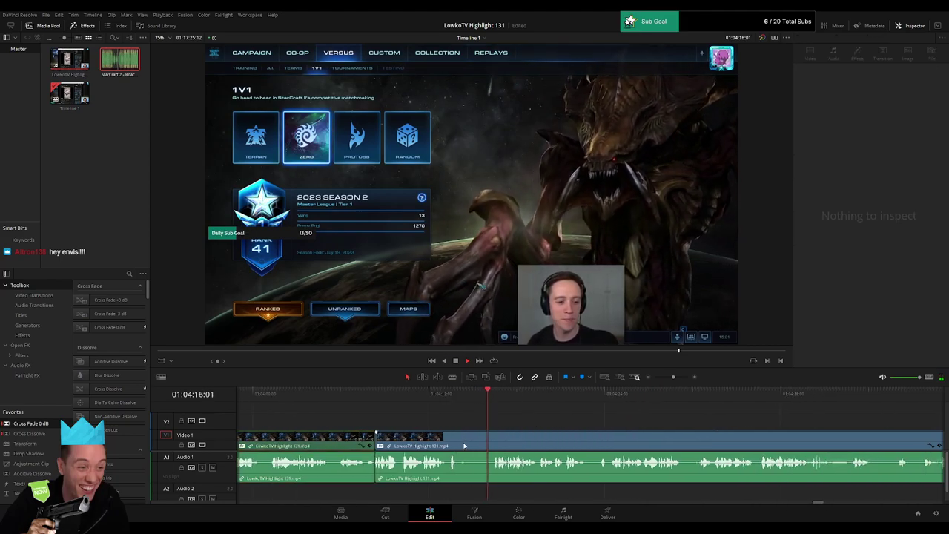
pyautogui.press('b')
pyautogui.click(458, 443)
pyautogui.click(494, 443)
pyautogui.press('a')
pyautogui.click(481, 446)
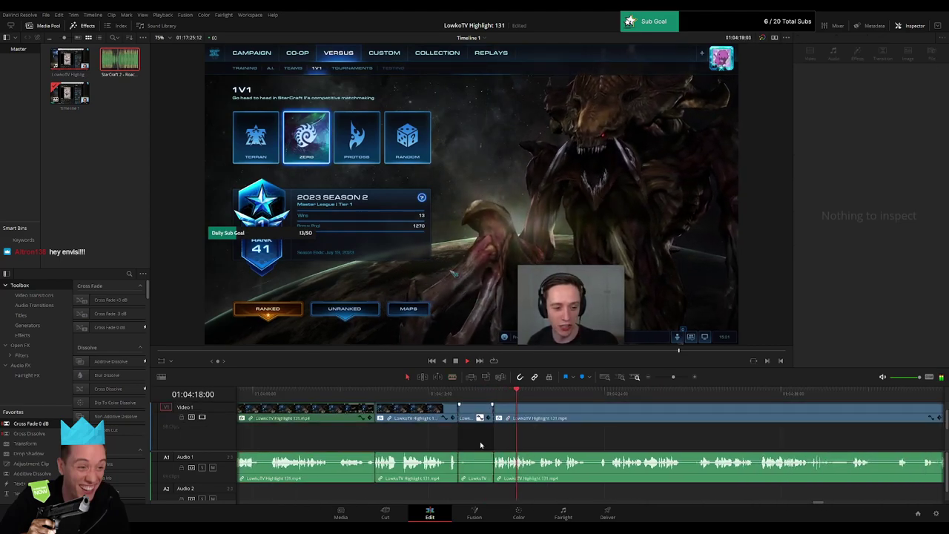
pyautogui.hotkey('ctrl', 'z')
pyautogui.click(499, 441)
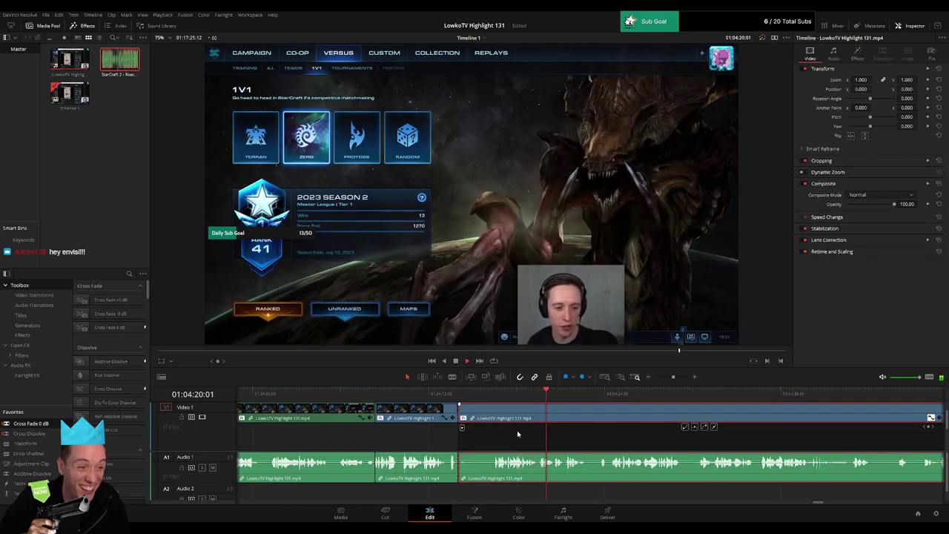
# Step: Split again at about 01:04:16, ripple delete the pause back to 01:04:14, and recolour the preceding clip's video green
pyautogui.moveTo(672, 377)
pyautogui.mouseDown()
pyautogui.moveTo(658, 381)
pyautogui.moveTo(675, 379)
pyautogui.mouseUp()
pyautogui.click(627, 418)
pyautogui.click(632, 424)
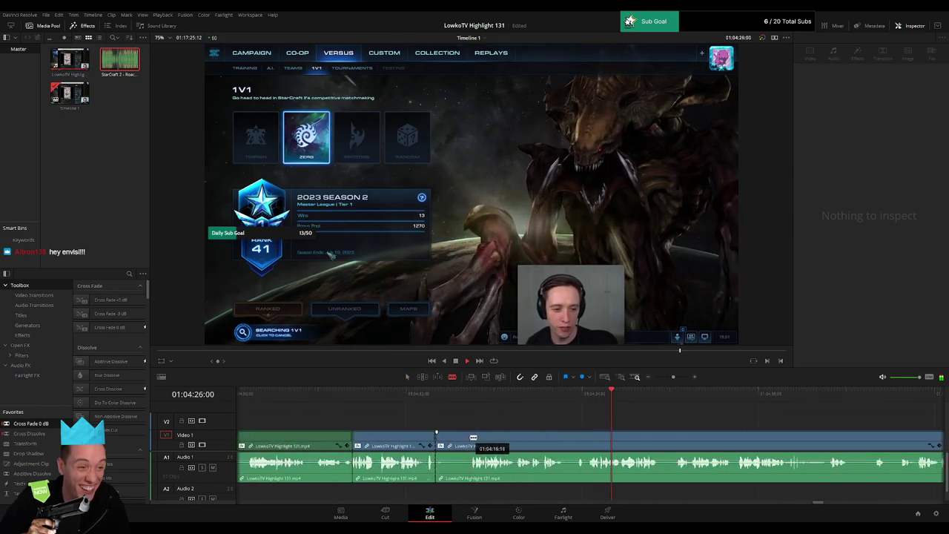
pyautogui.click(475, 445)
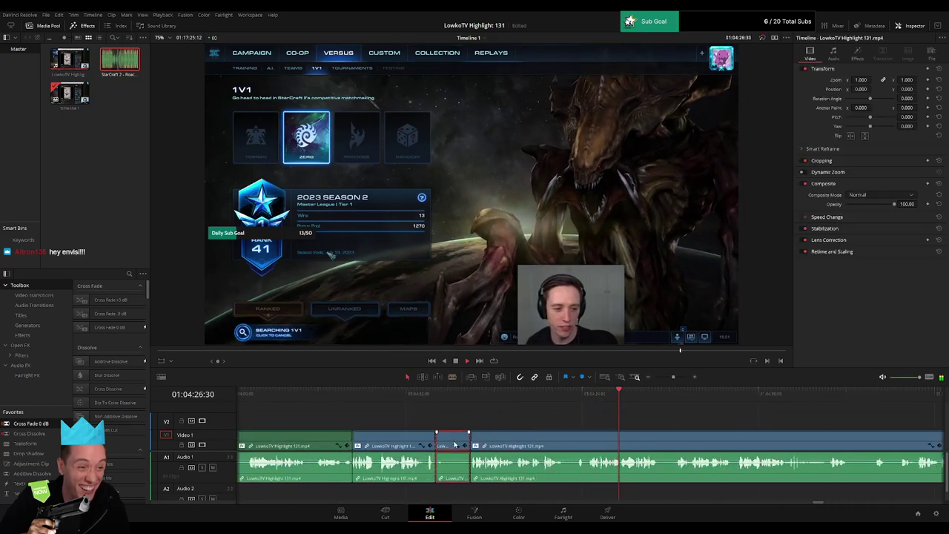
pyautogui.click(397, 430)
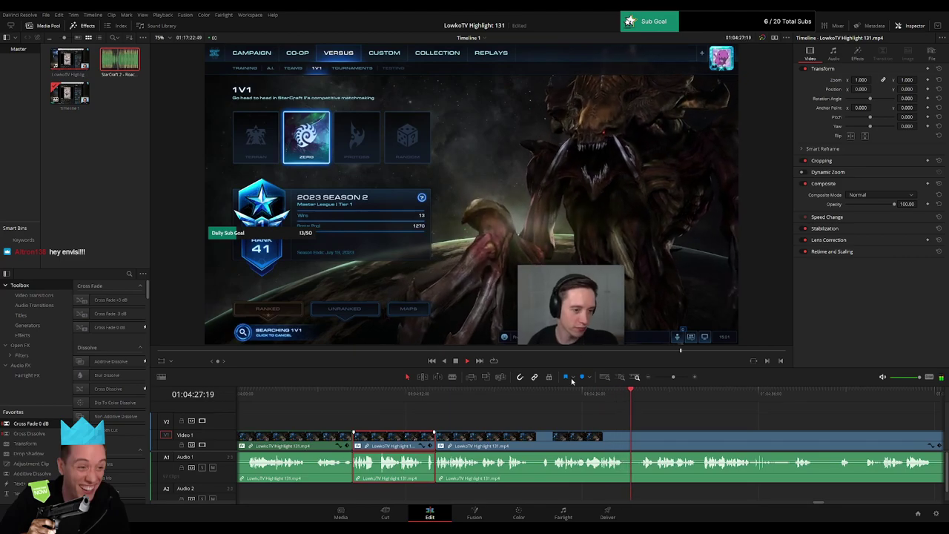
pyautogui.click(717, 421)
# Step: Cut out and ripple delete the pause from about 01:04:27 to 01:04:28
pyautogui.press('b')
pyautogui.click(624, 436)
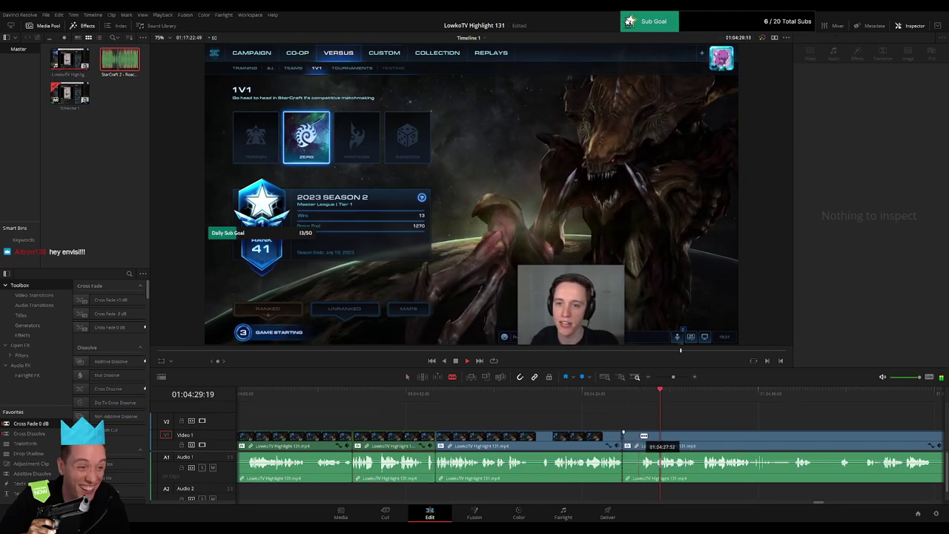
pyautogui.click(640, 438)
pyautogui.press('a')
pyautogui.click(636, 440)
pyautogui.press('Delete')
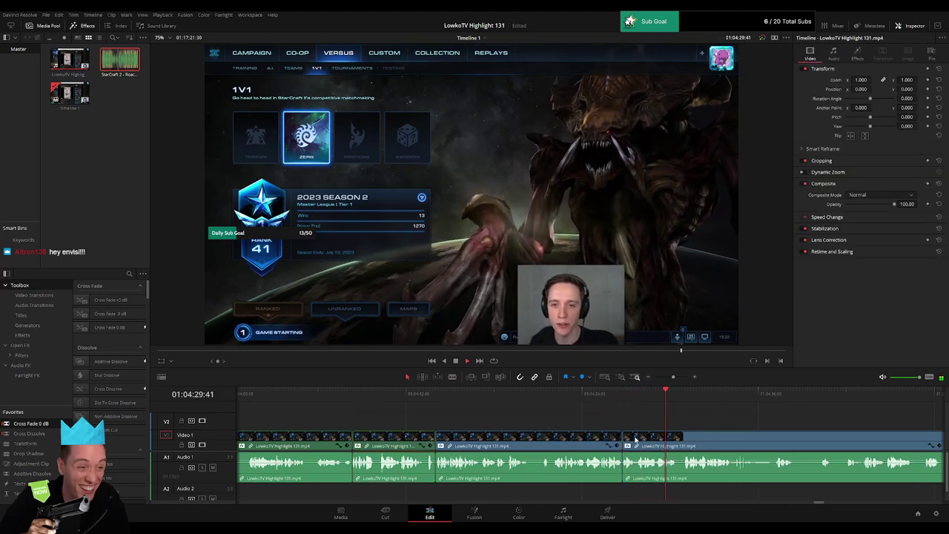
# Step: Recolour the clip ending at about 01:04:27 green, and cut out and ripple delete the pause from about 01:04:36 to 01:04:37
pyautogui.click(604, 442)
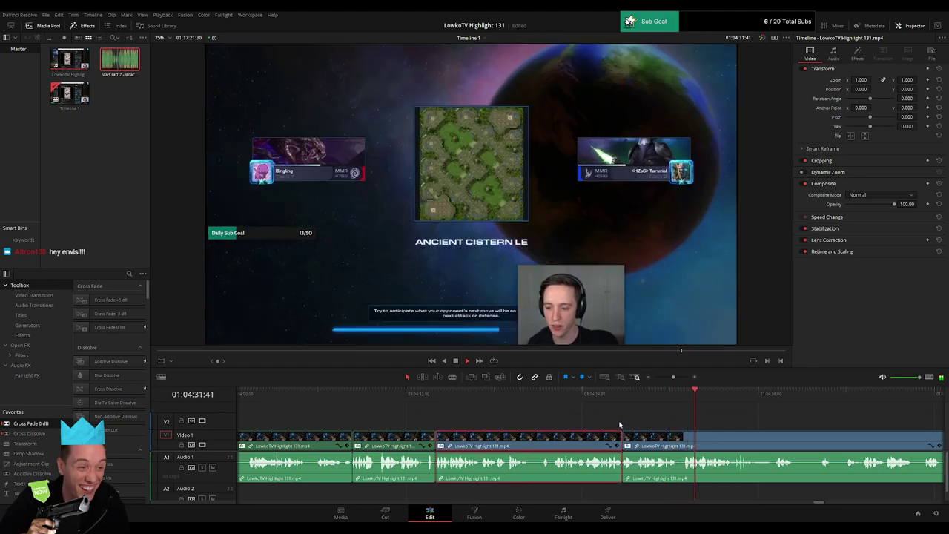
pyautogui.click(768, 425)
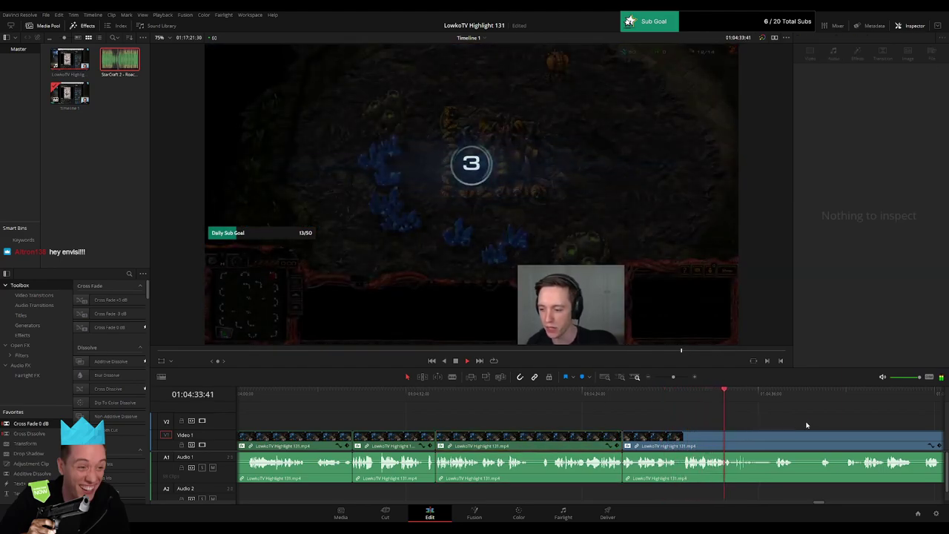
pyautogui.moveTo(807, 425); pyautogui.dragTo(547, 401)
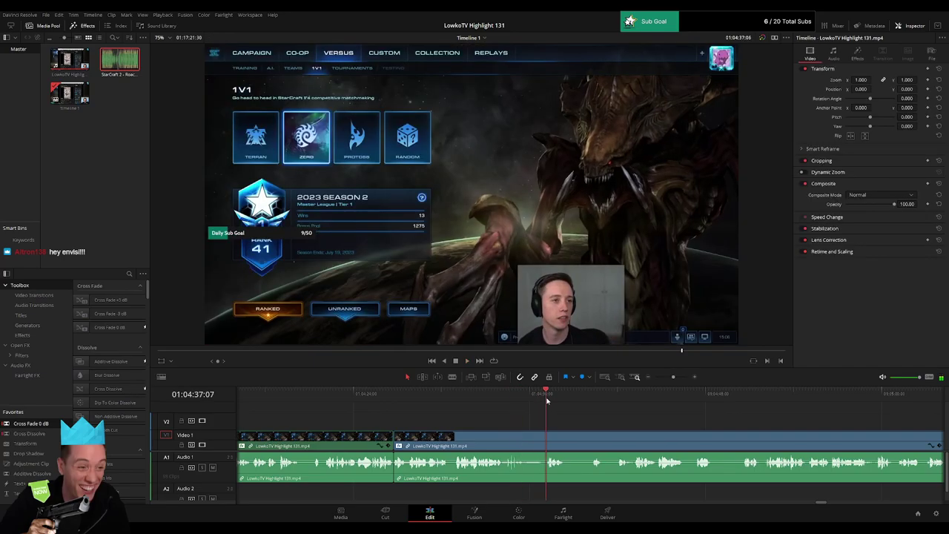
pyautogui.click(528, 437)
pyautogui.click(545, 439)
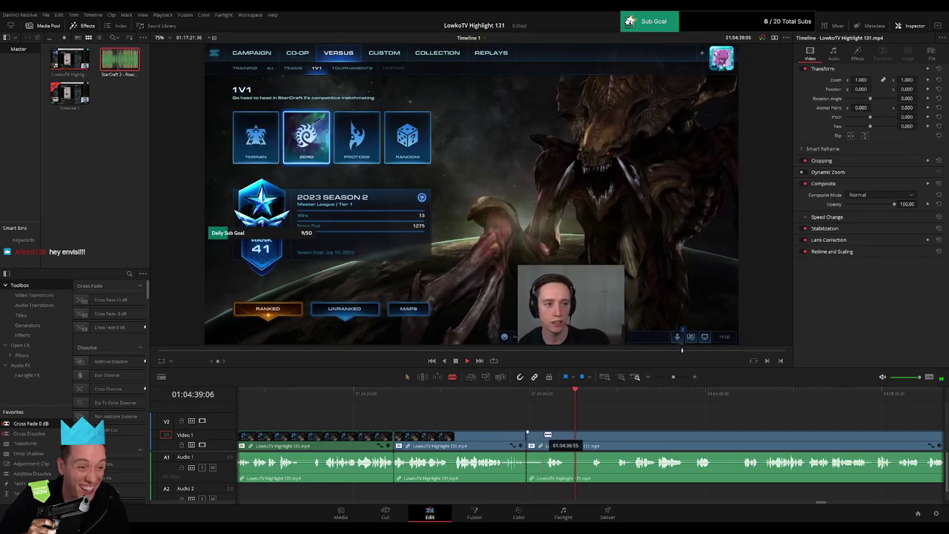
pyautogui.press('BackSpace')
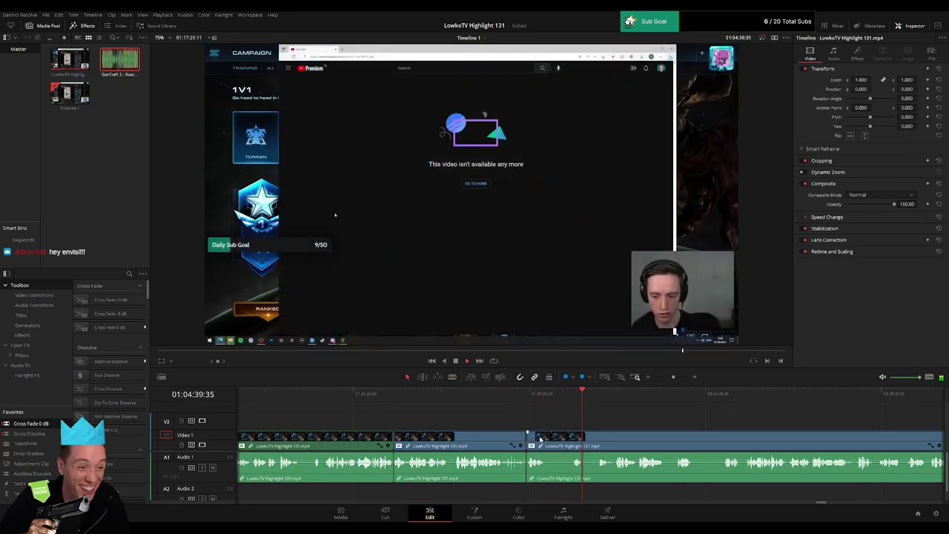
# Step: Split the clip at about 01:04:37, and cut out and ripple delete the pause from about 01:04:47 to 01:04:49
pyautogui.click(548, 437)
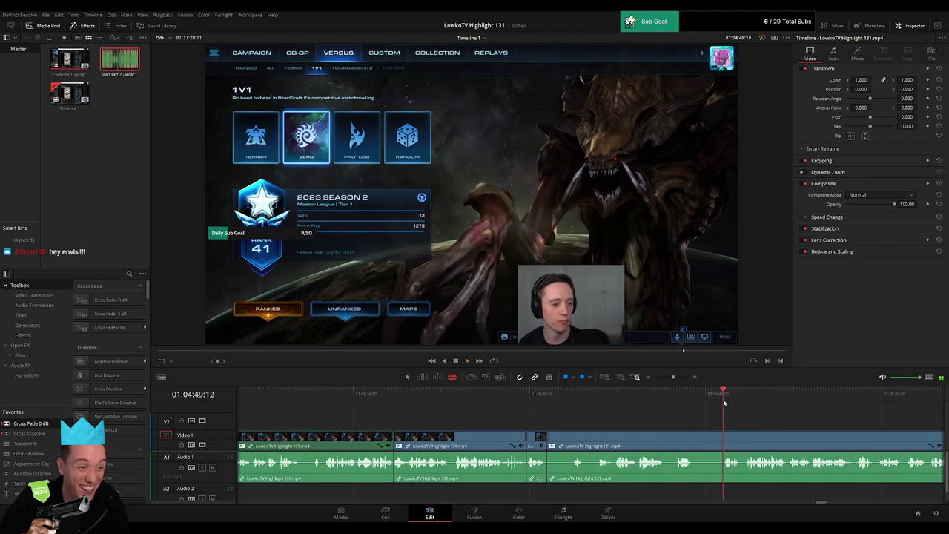
pyautogui.click(697, 439)
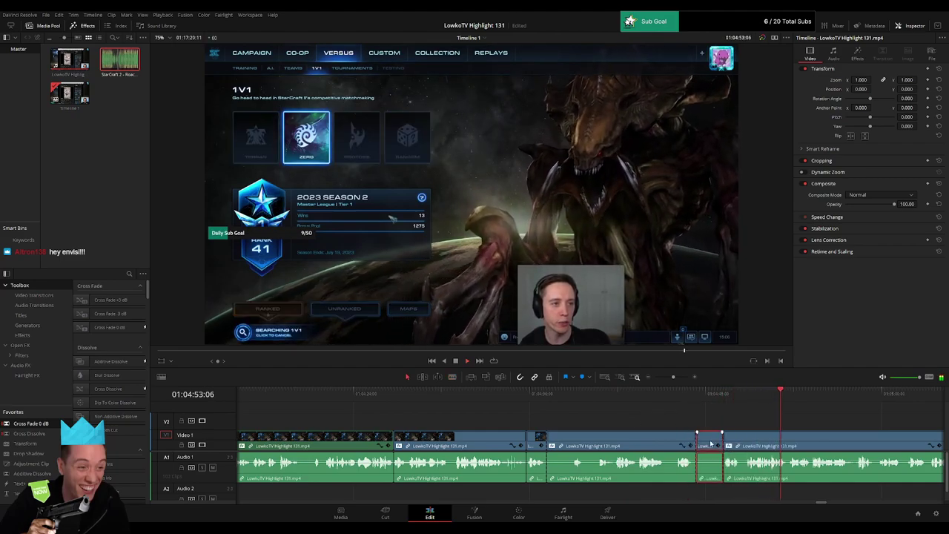
pyautogui.press('a')
pyautogui.press('space')
pyautogui.press('space')
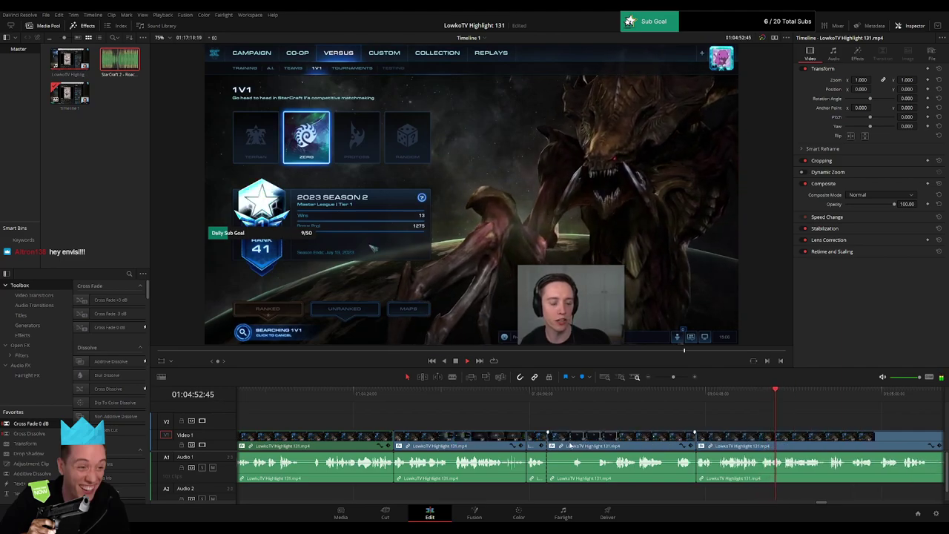
# Step: Split the clip again at about 01:04:39 and ripple delete the part back to about 01:04:37
pyautogui.press('b')
pyautogui.click(571, 445)
pyautogui.press('a')
pyautogui.click(561, 443)
pyautogui.press('Delete')
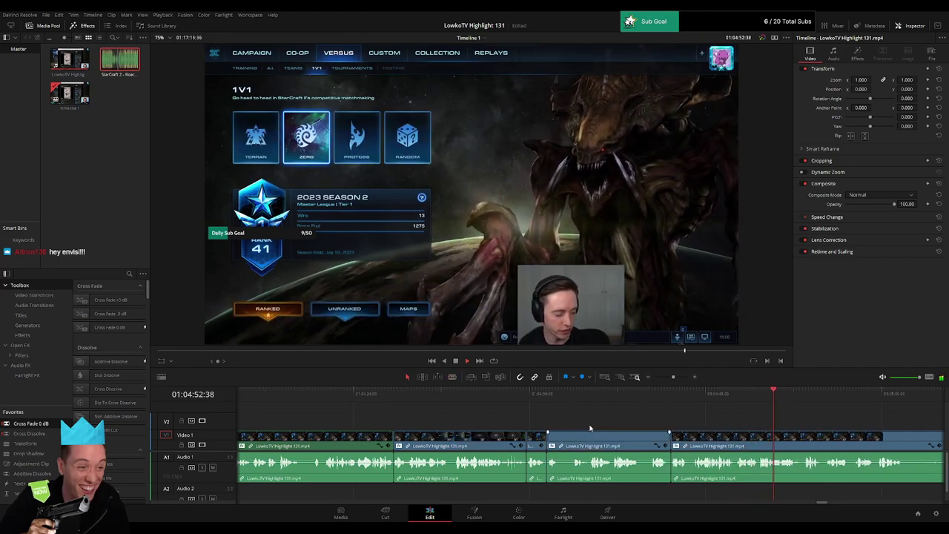
# Step: Recolour the three clips from about 01:04:27 to 01:04:46 green, and ripple delete the pause from about 01:05:01 to 01:05:05
pyautogui.moveTo(590, 429); pyautogui.dragTo(518, 385)
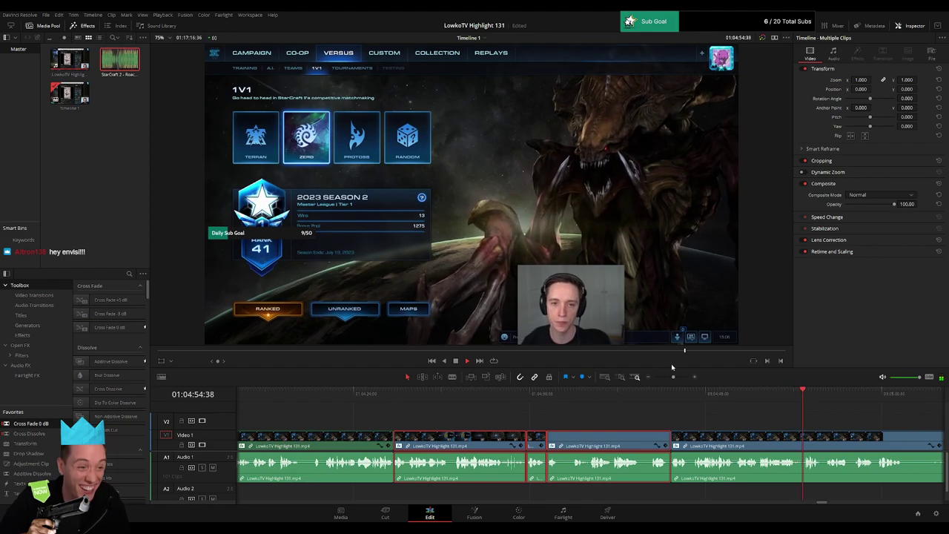
pyautogui.press('BackSpace')
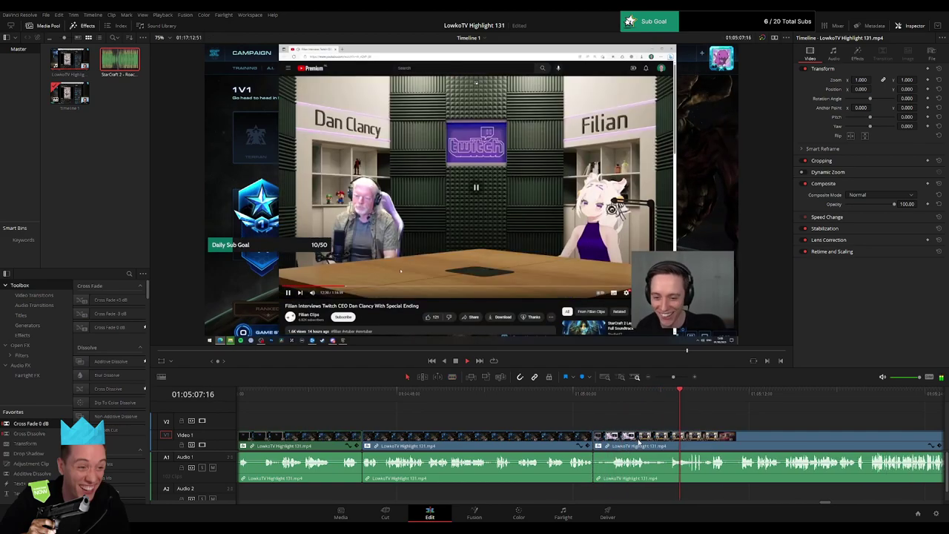
# Step: Play back across the cut at about 01:05:01 and recolour the clip before it green
pyautogui.click(590, 394)
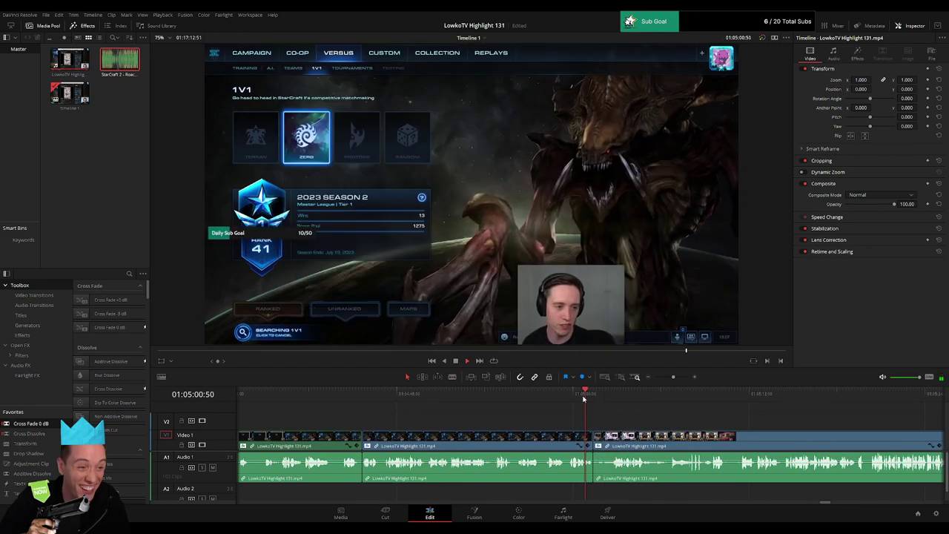
pyautogui.press('space')
pyautogui.click(555, 445)
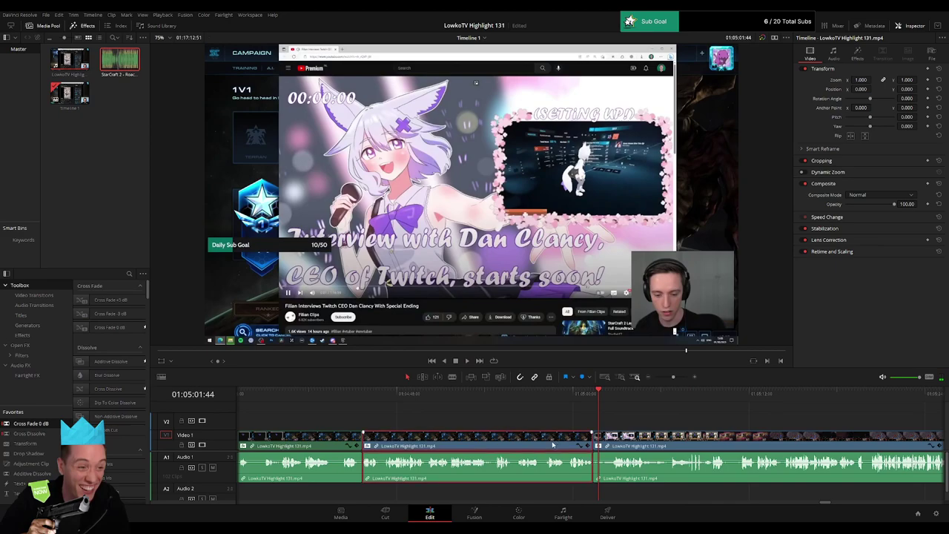
pyautogui.press('space')
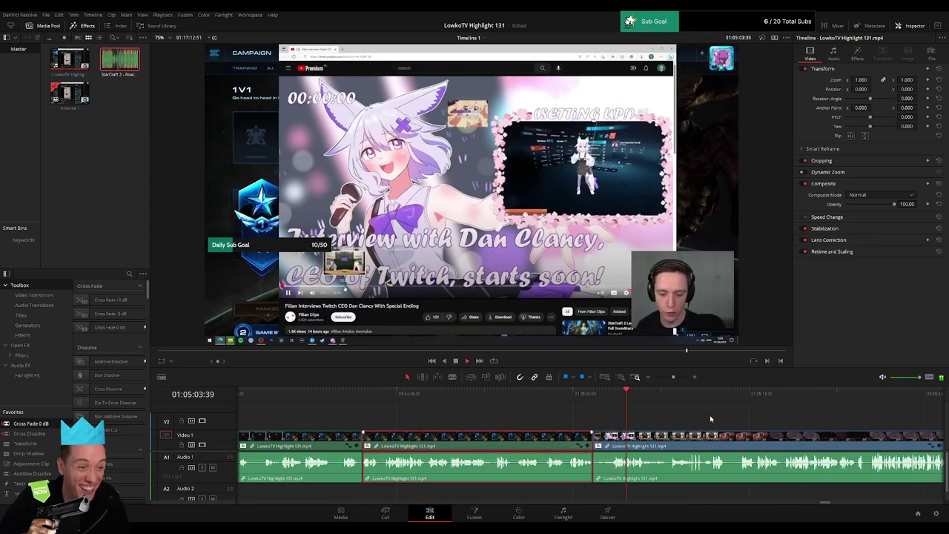
pyautogui.click(713, 420)
# Step: Place an Adjustment Clip on the Video 2 track above the recording, starting at 01:05:20:39
pyautogui.moveTo(763, 420); pyautogui.dragTo(583, 424)
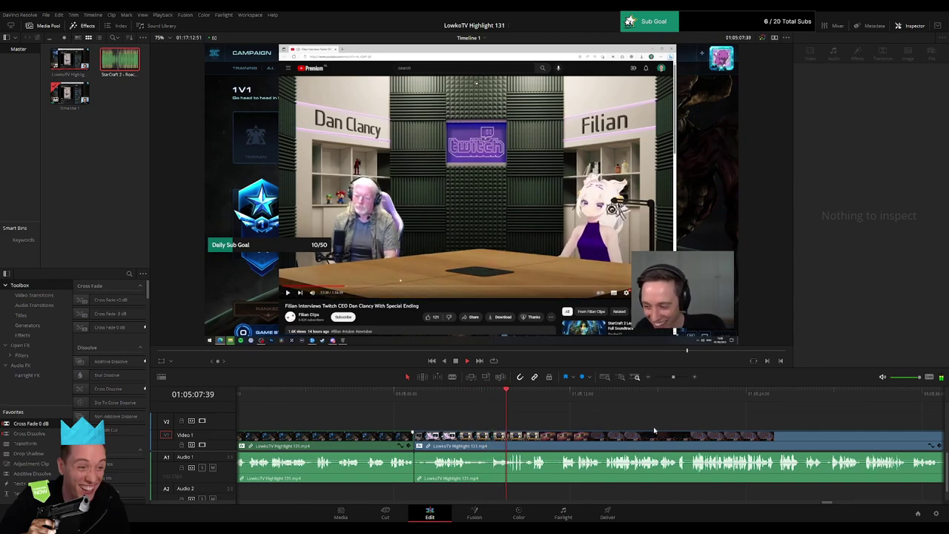
pyautogui.hscroll(3, 653, 427)
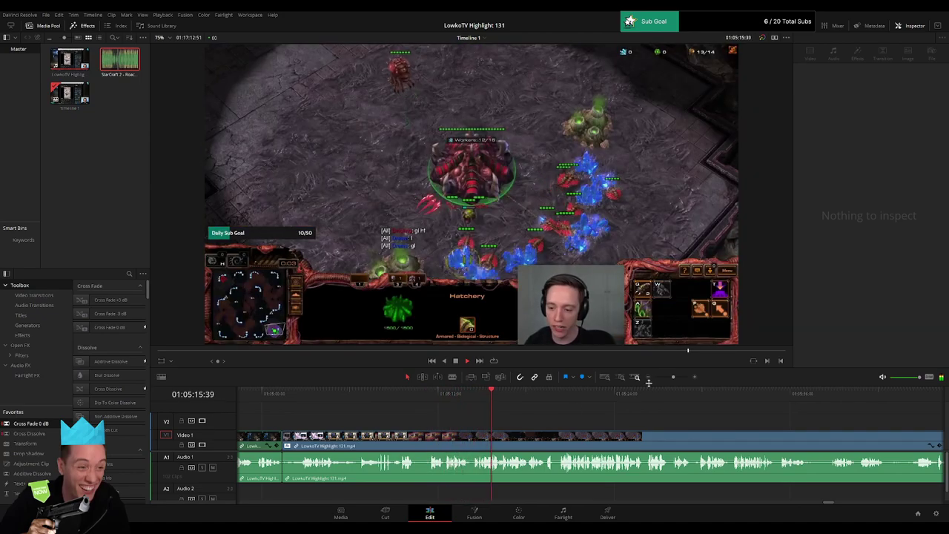
pyautogui.moveTo(673, 378)
pyautogui.mouseDown()
pyautogui.moveTo(655, 381)
pyautogui.moveTo(674, 381)
pyautogui.mouseUp()
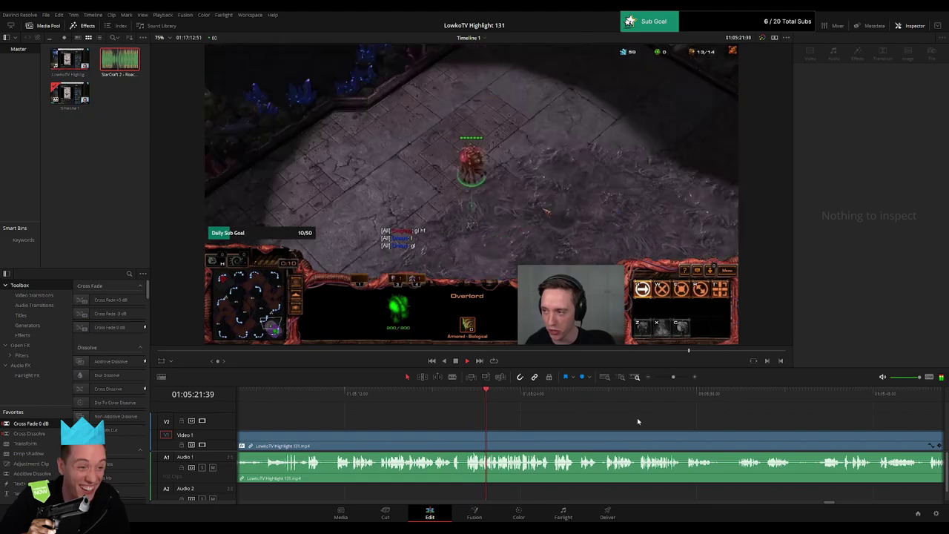
pyautogui.click(455, 394)
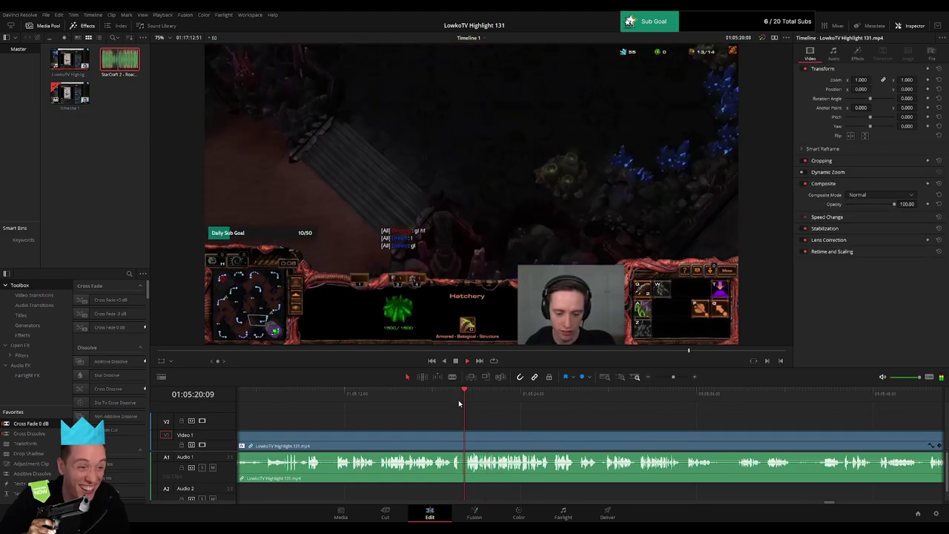
pyautogui.press('space')
pyautogui.click(56, 465)
pyautogui.moveTo(30, 464); pyautogui.dragTo(500, 420)
pyautogui.click(482, 416)
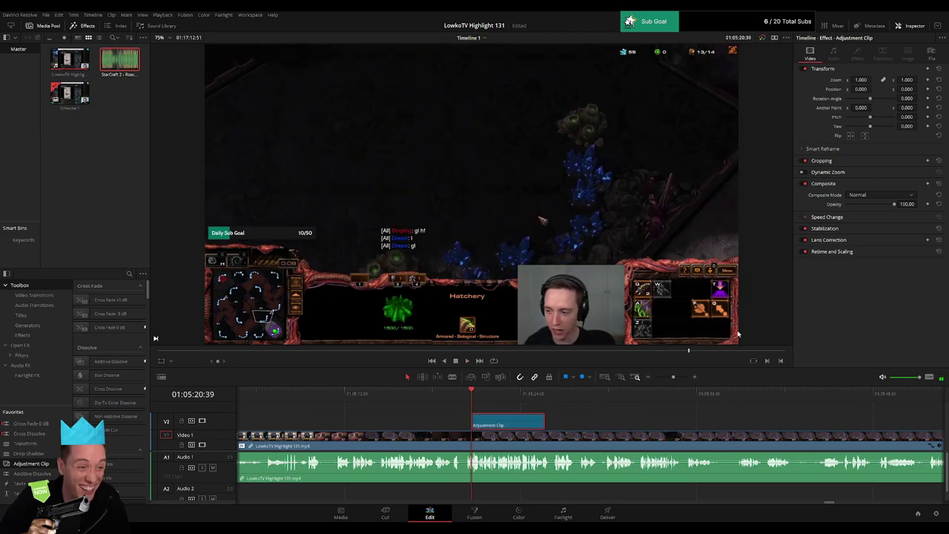
# Step: Shift the adjustment clip a few frames earlier and set starting keyframes for its zoom and position
pyautogui.moveTo(677, 377); pyautogui.dragTo(681, 377)
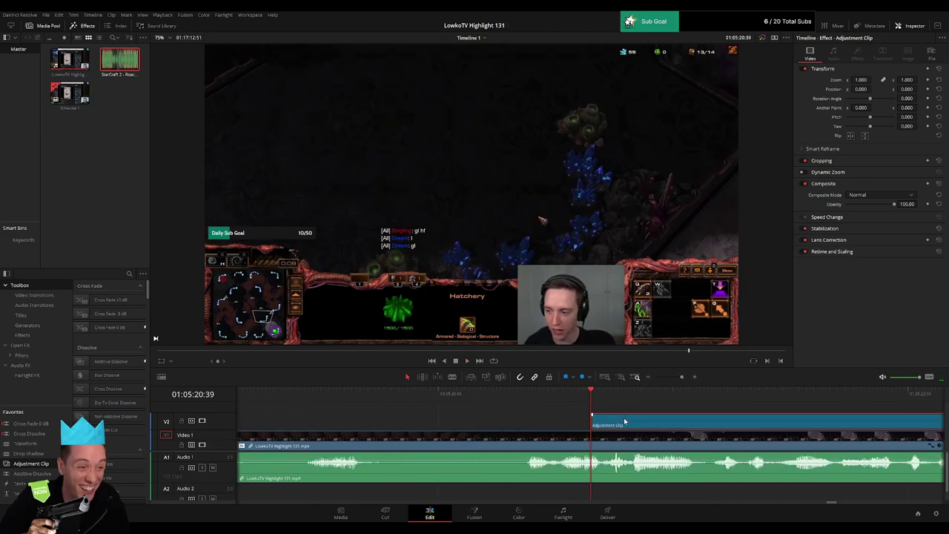
pyautogui.moveTo(624, 421); pyautogui.dragTo(602, 424)
pyautogui.click(577, 396)
pyautogui.moveTo(683, 377)
pyautogui.mouseDown()
pyautogui.moveTo(673, 378)
pyautogui.moveTo(681, 378)
pyautogui.mouseUp()
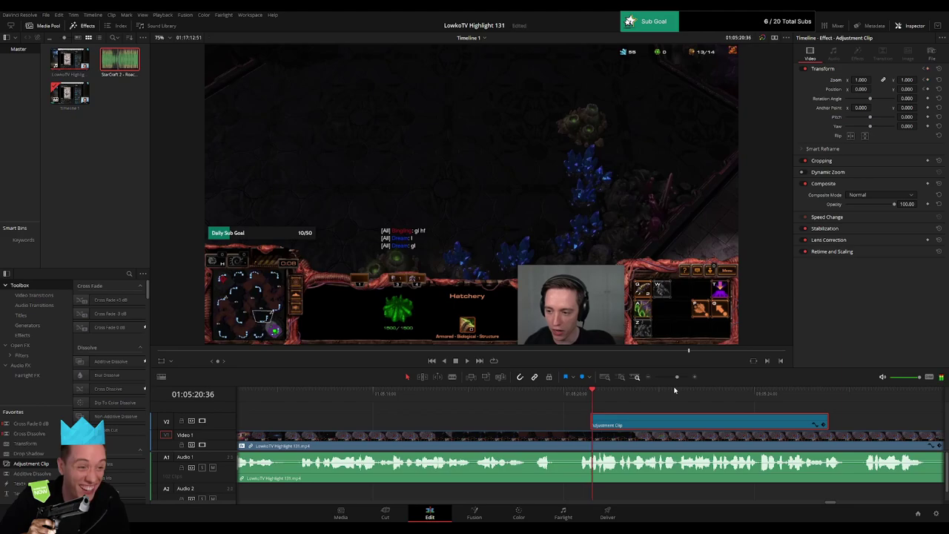
# Step: Set the adjustment clip's zoom to 1.690 and position to X -488, Y 363 at 01:05:20:41, and play back the zoom-in
pyautogui.moveTo(863, 79); pyautogui.dragTo(827, 90)
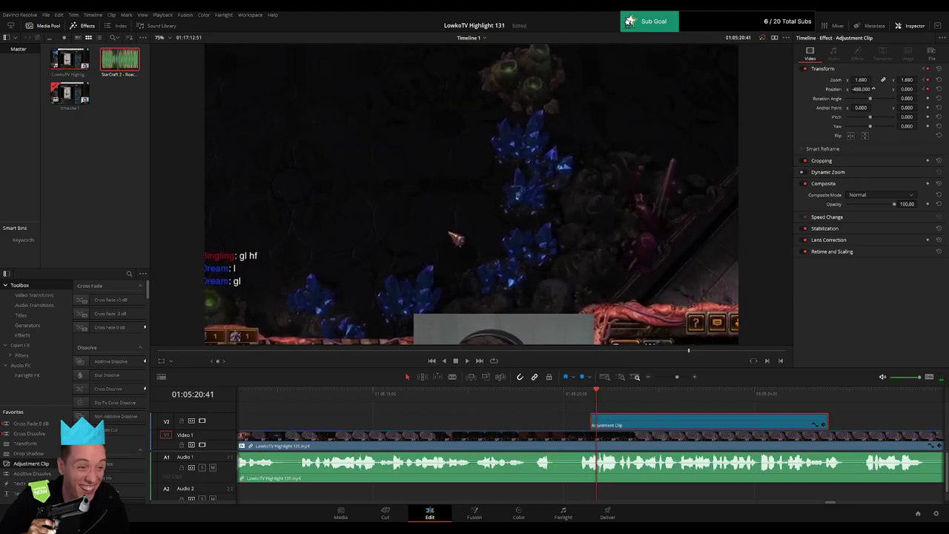
pyautogui.moveTo(906, 89); pyautogui.dragTo(931, 89)
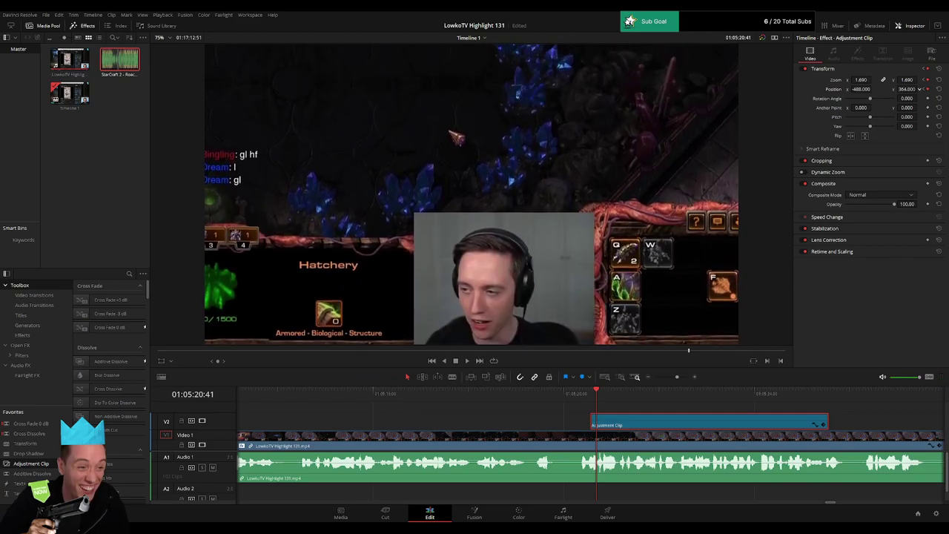
pyautogui.click(598, 407)
pyautogui.press('space')
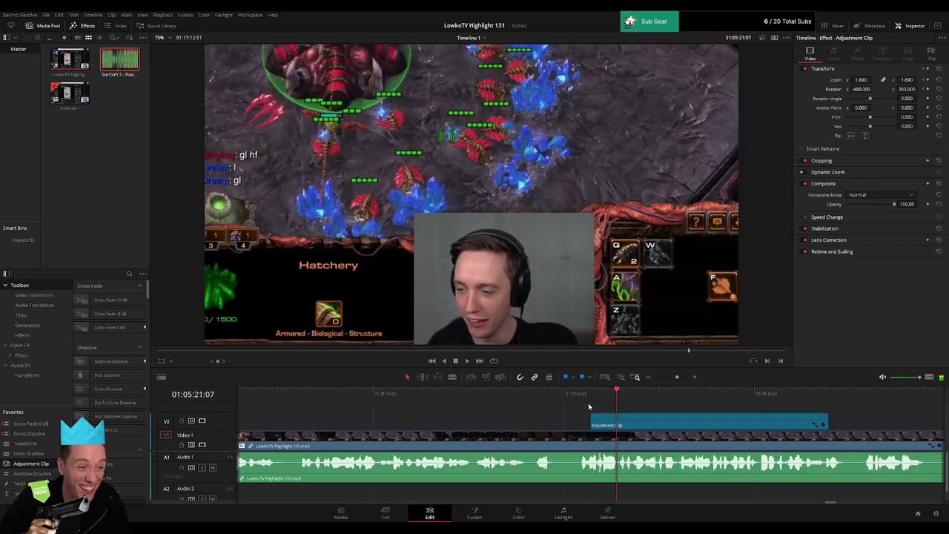
pyautogui.moveTo(592, 391); pyautogui.dragTo(690, 412)
pyautogui.press('space')
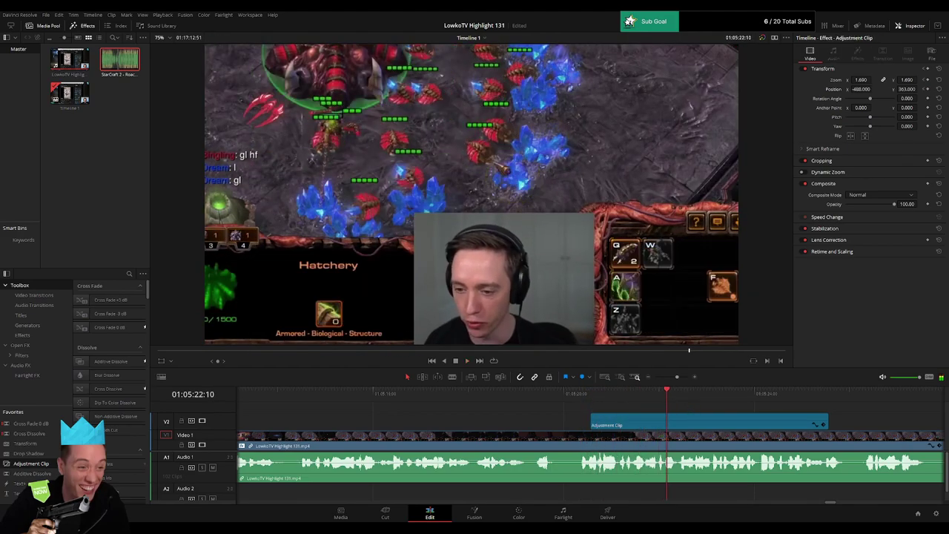
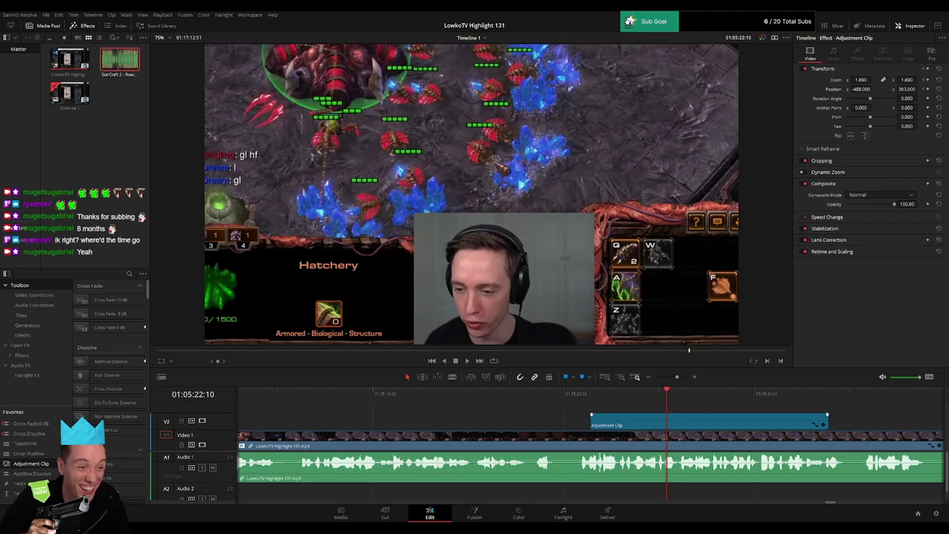
# Step: Play through the zoomed section and extend the adjustment clip's end to about 01:05:26
pyautogui.press('space')
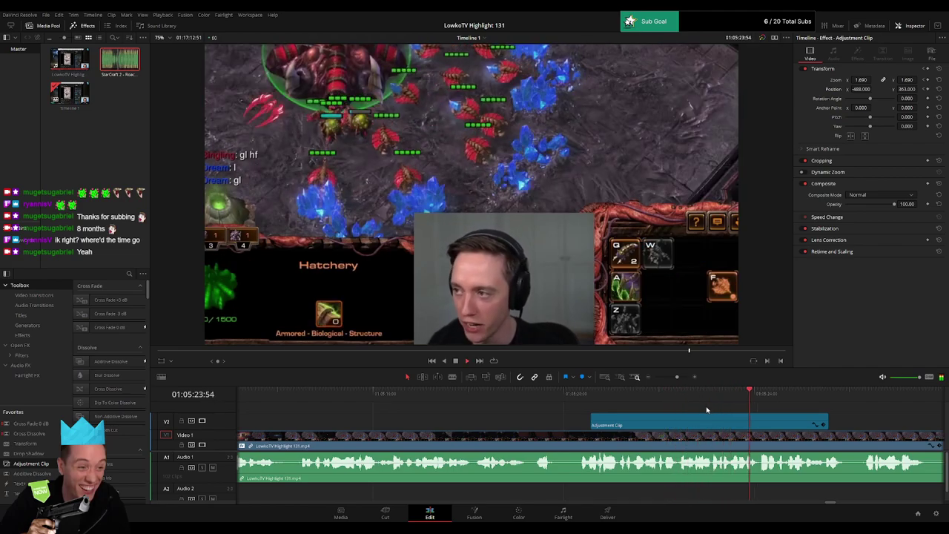
pyautogui.moveTo(804, 406); pyautogui.dragTo(584, 423)
pyautogui.press('space')
pyautogui.press('space')
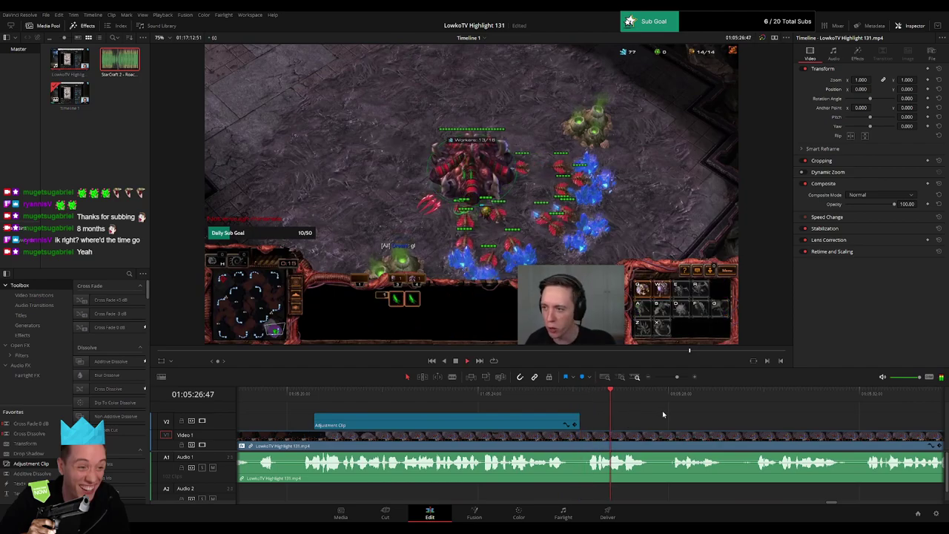
# Step: Review the footage up to 01:06:00, ripple delete the half-second pause there, and recolour the preceding clip's video green
pyautogui.moveTo(676, 376); pyautogui.dragTo(674, 378)
pyautogui.moveTo(676, 428); pyautogui.dragTo(521, 431)
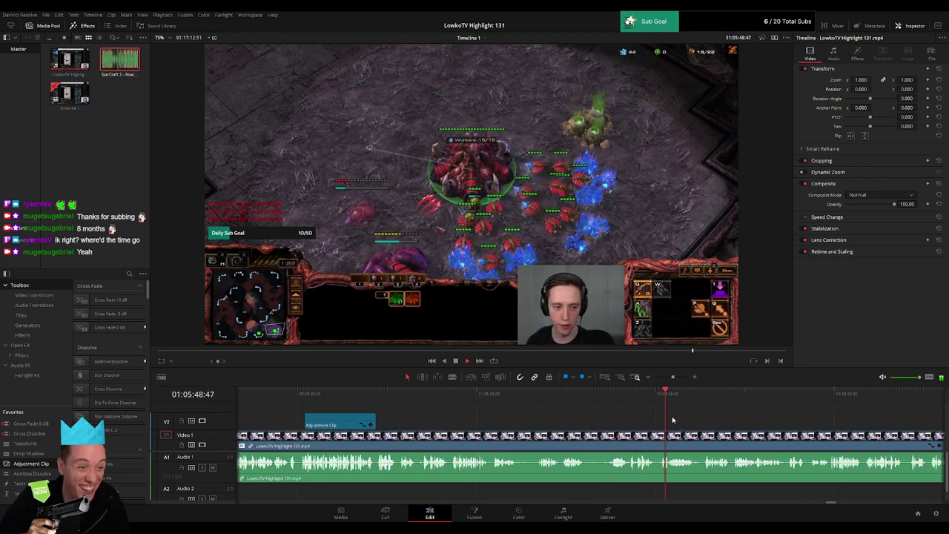
pyautogui.moveTo(674, 420); pyautogui.dragTo(483, 421)
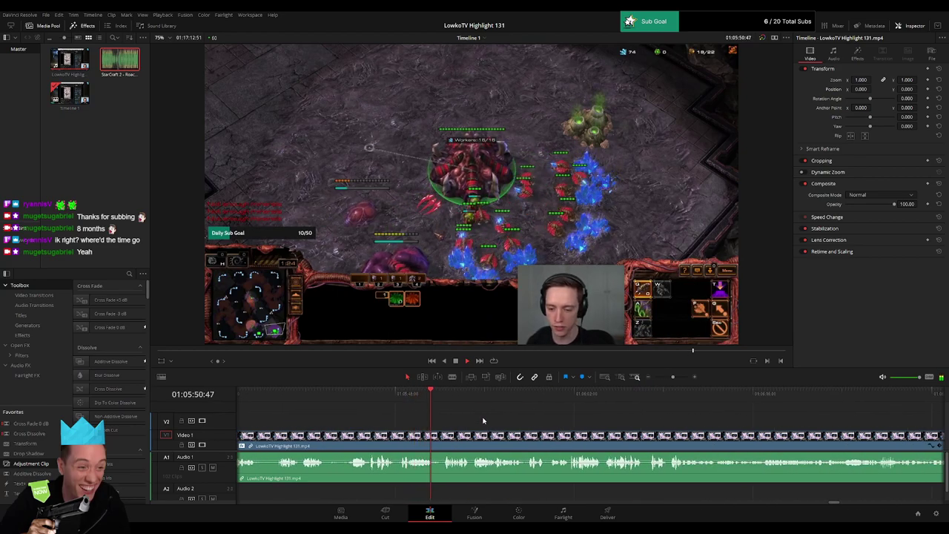
pyautogui.hscroll(2, 521, 420)
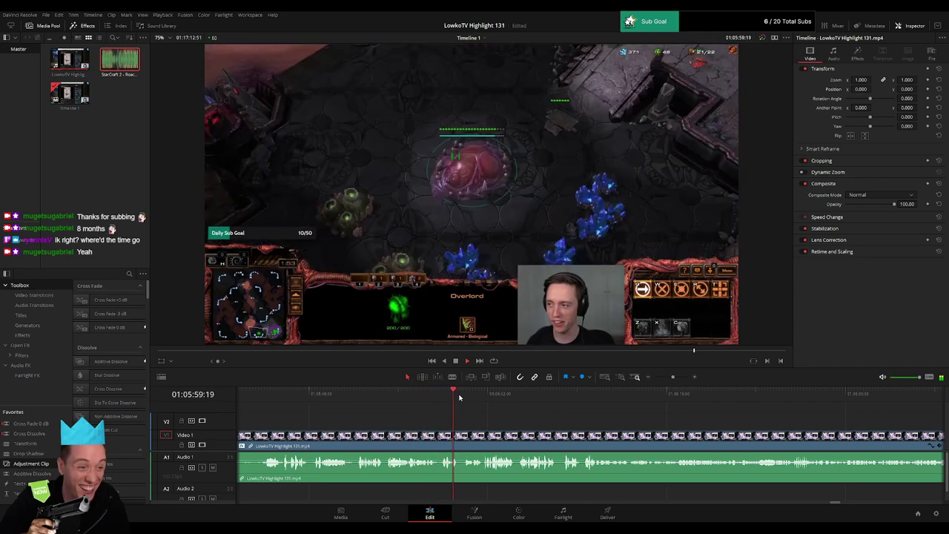
pyautogui.press('b')
pyautogui.click(459, 437)
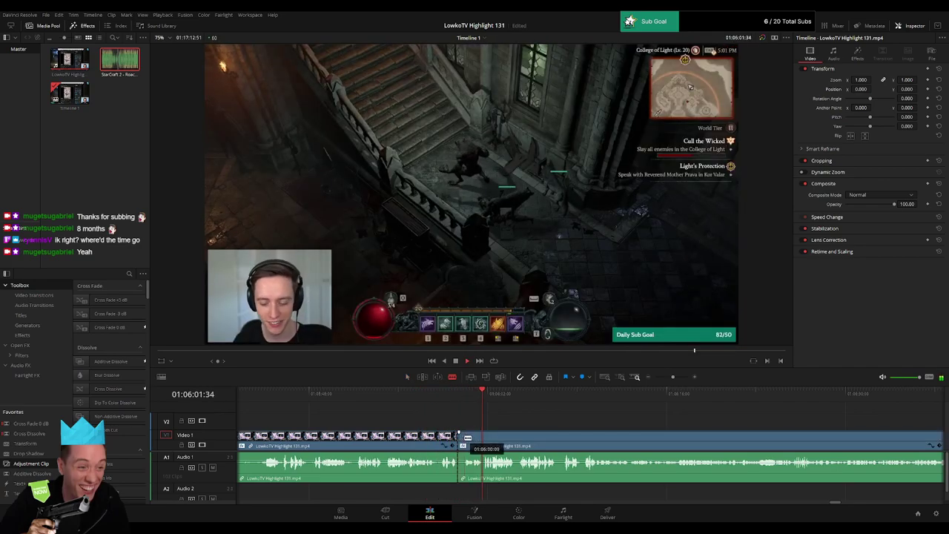
pyautogui.click(466, 438)
pyautogui.press('a')
pyautogui.click(461, 441)
pyautogui.press('Delete')
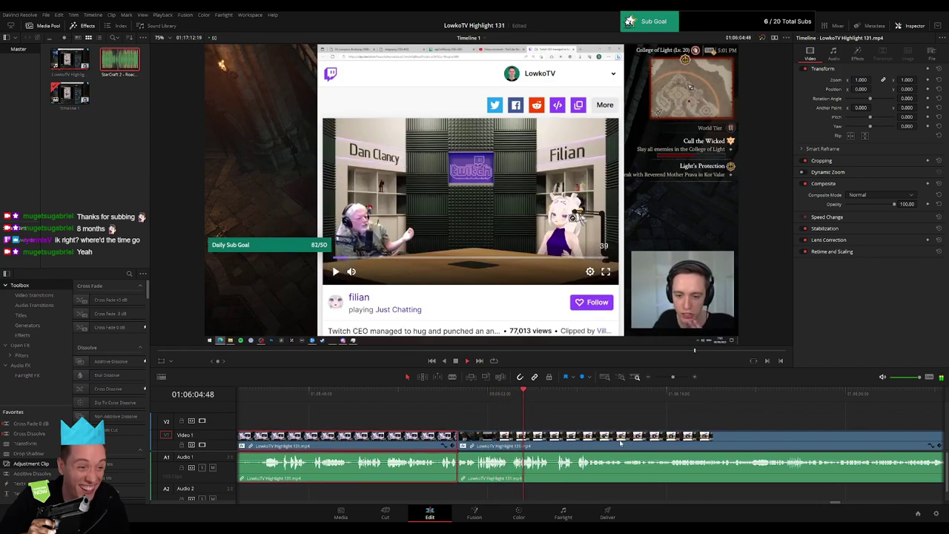
pyautogui.click(576, 417)
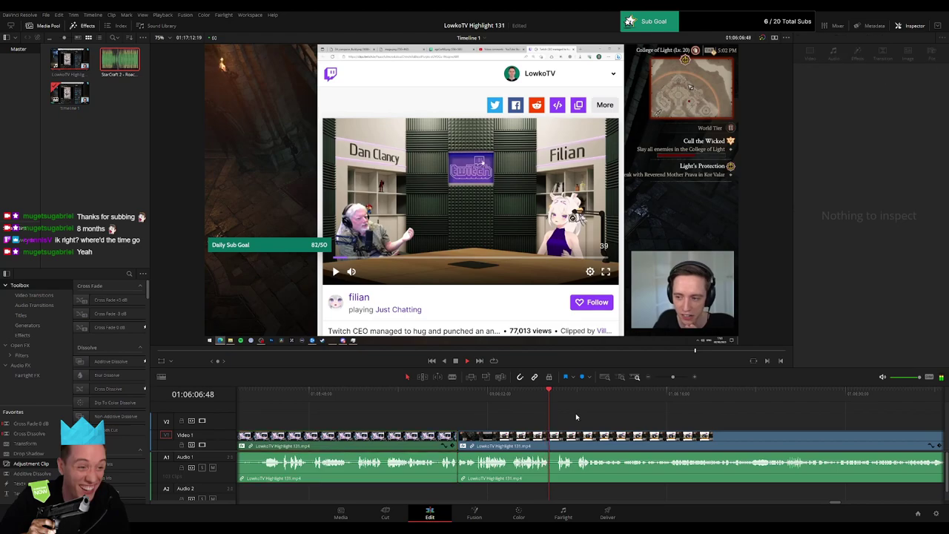
# Step: Ripple delete the short pause around 01:06:07 and recolour the video of the clip before it green
pyautogui.press('b')
pyautogui.click(551, 439)
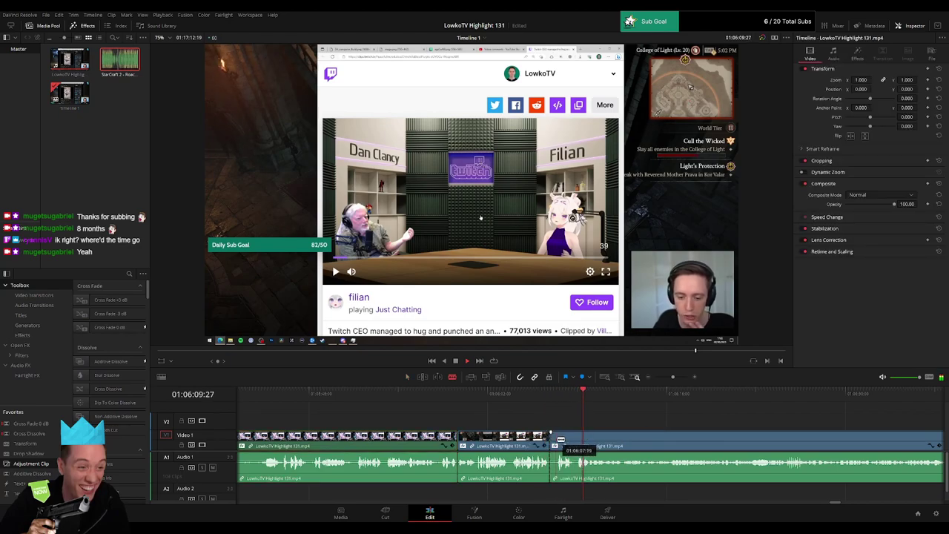
pyautogui.click(558, 439)
pyautogui.press('a')
pyautogui.click(553, 442)
pyautogui.press('BackSpace')
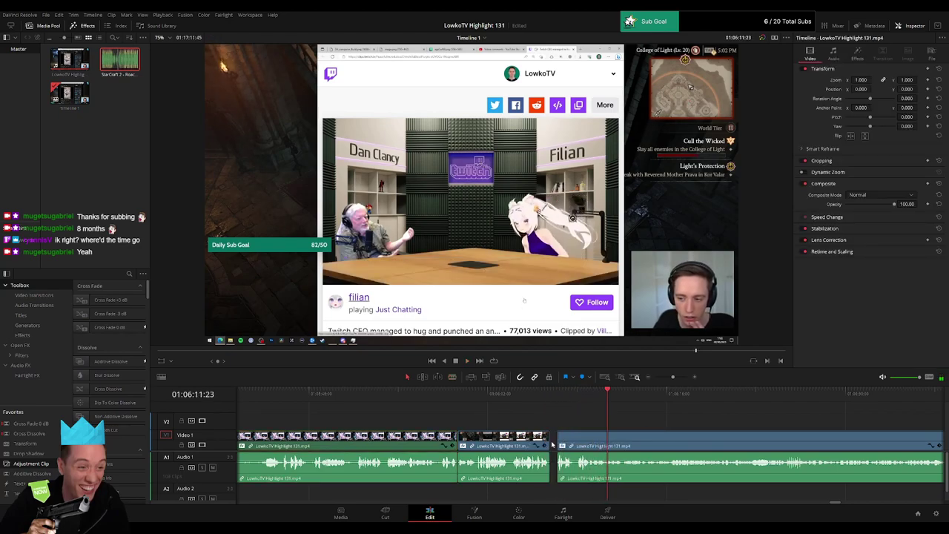
pyautogui.click(553, 445)
pyautogui.press('BackSpace')
pyautogui.click(525, 445)
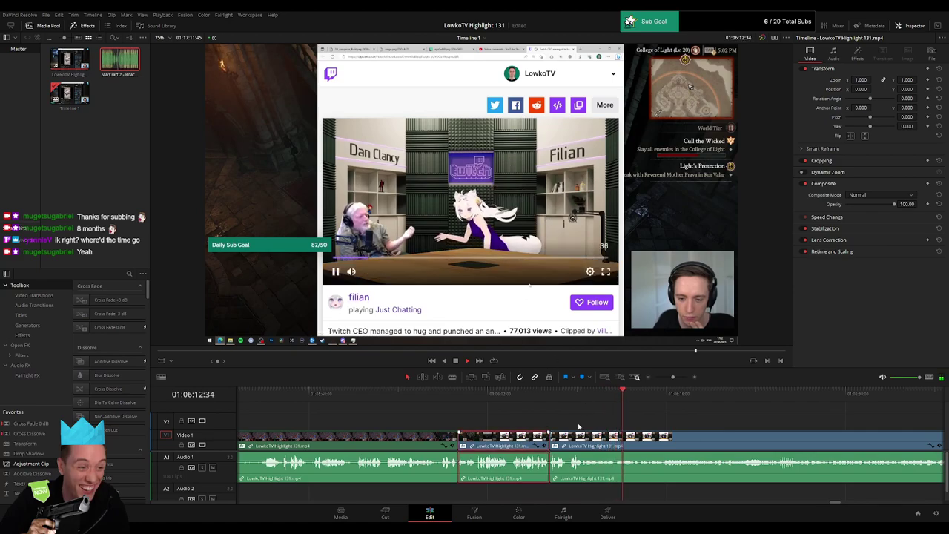
pyautogui.click(728, 416)
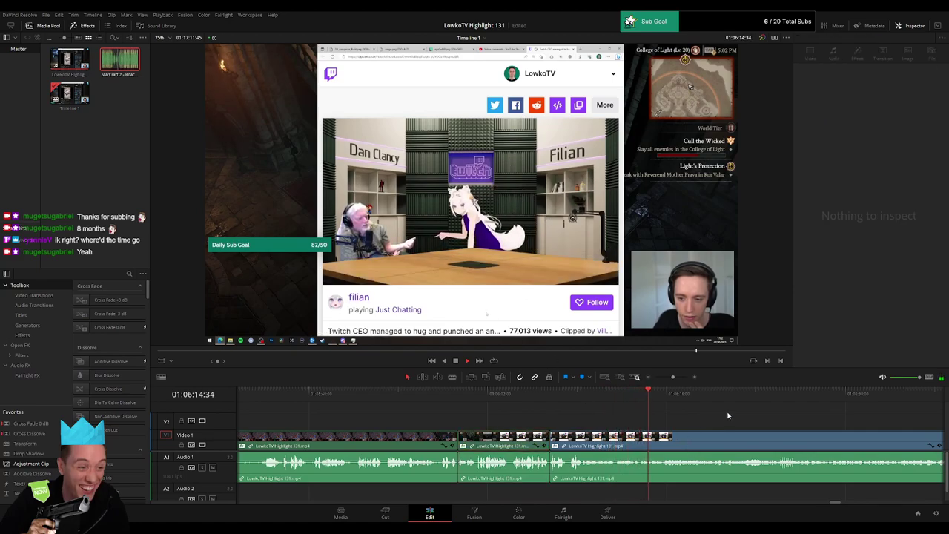
# Step: Review the footage from 01:06:14, ripple delete the half-second pause near 01:06:58, and recolour the preceding clip's video green
pyautogui.moveTo(728, 416); pyautogui.dragTo(524, 414)
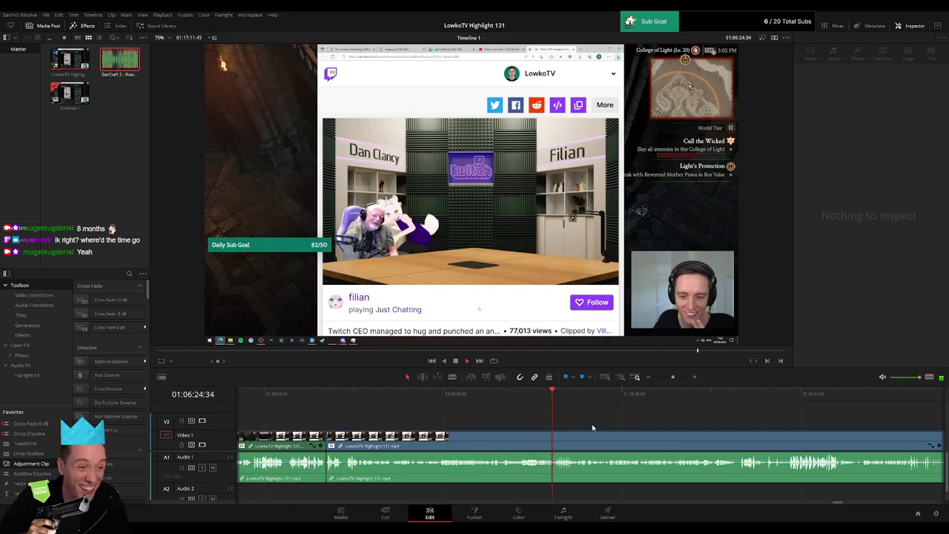
pyautogui.moveTo(636, 427); pyautogui.dragTo(446, 413)
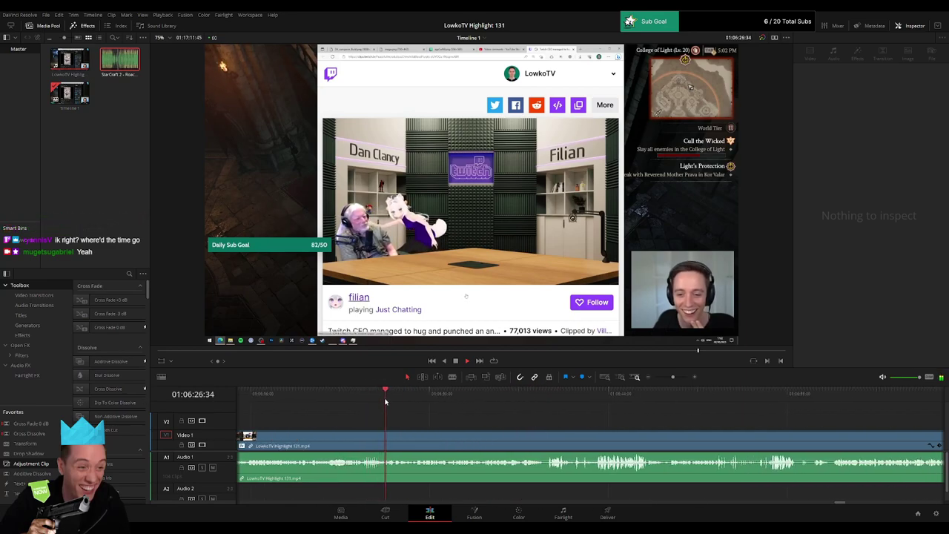
pyautogui.moveTo(406, 391); pyautogui.dragTo(419, 393)
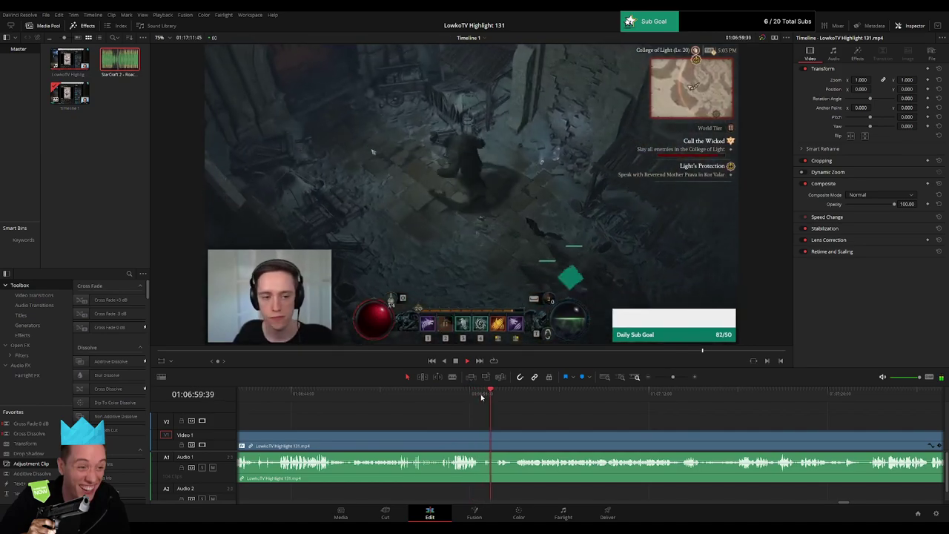
pyautogui.press('b')
pyautogui.click(484, 444)
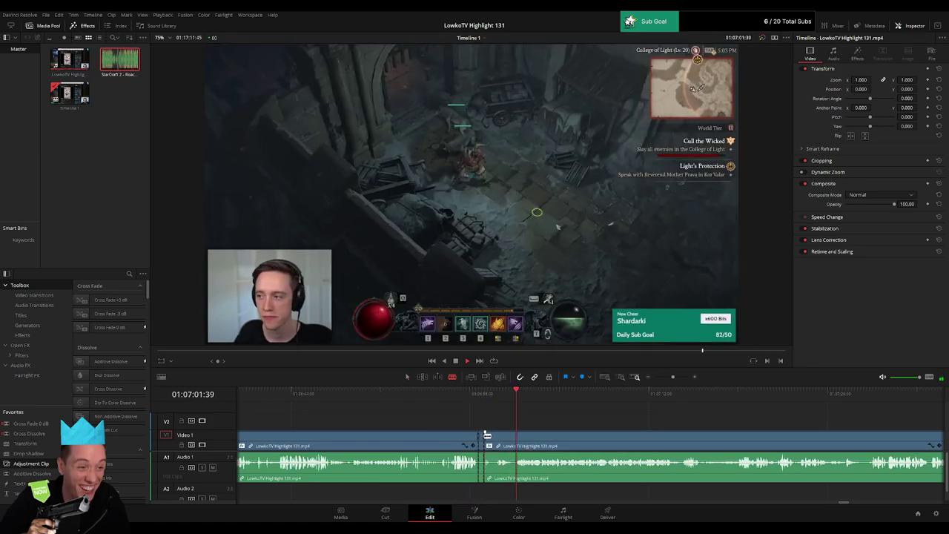
pyautogui.press('a')
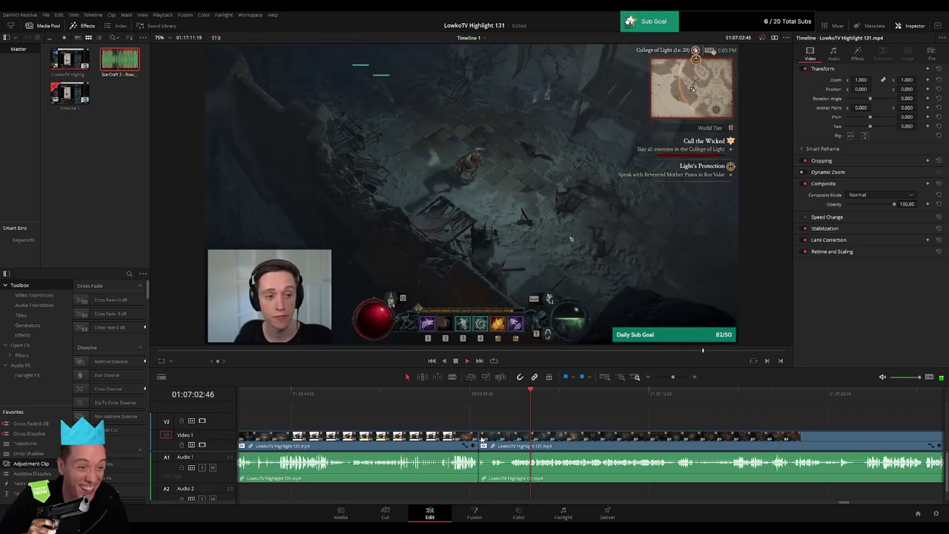
pyautogui.click(475, 439)
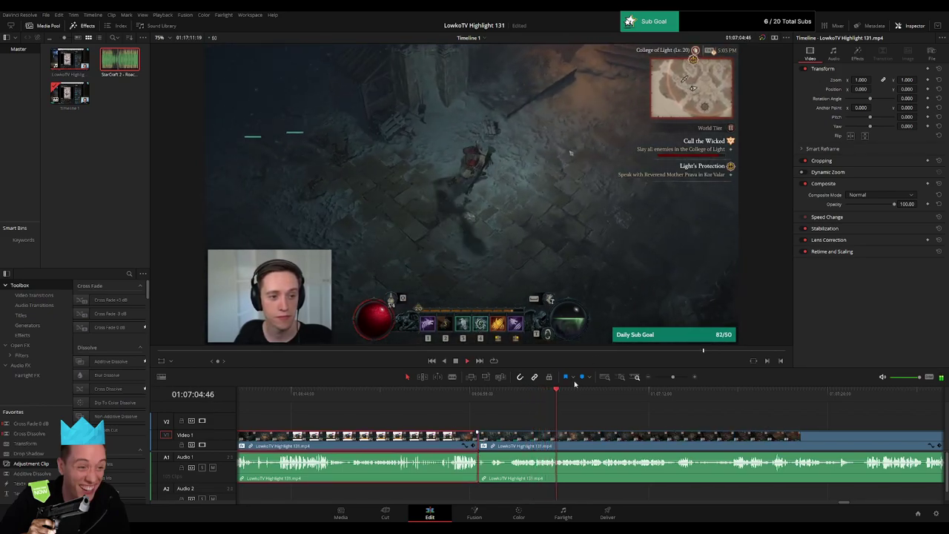
pyautogui.click(699, 422)
# Step: Ripple delete the section between about 01:07:16 and 01:07:18, and apply a Cross Fade 0 dB to the audio at the join
pyautogui.moveTo(662, 380); pyautogui.dragTo(673, 380)
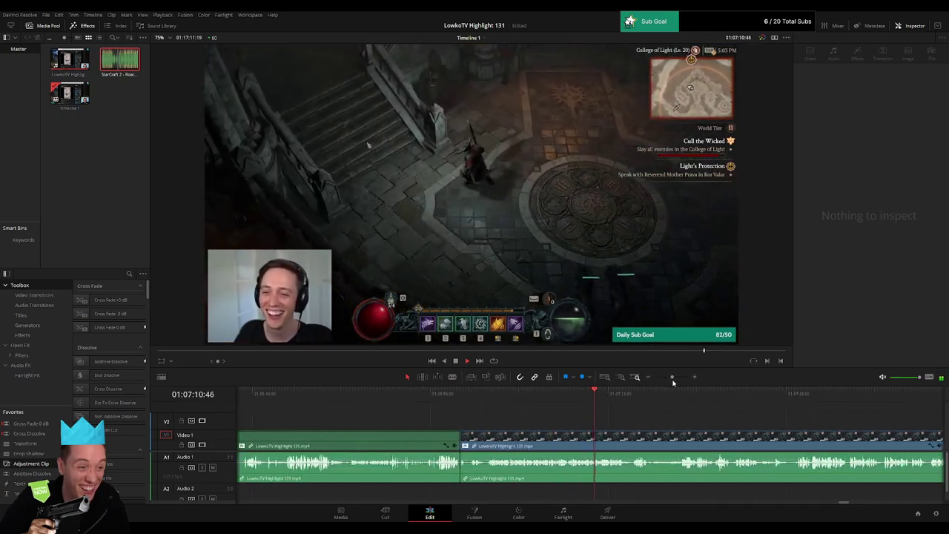
pyautogui.moveTo(681, 423); pyautogui.dragTo(491, 419)
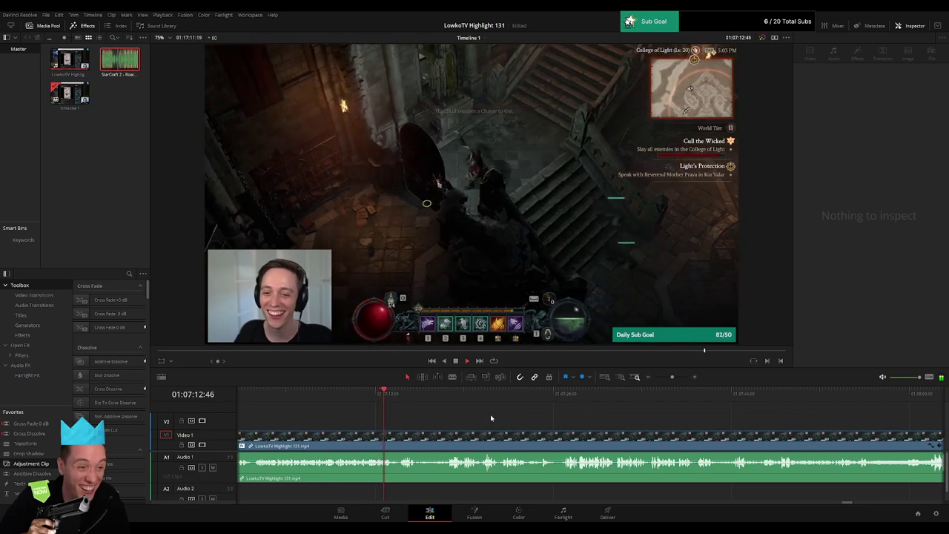
pyautogui.scroll(-3, 501, 412)
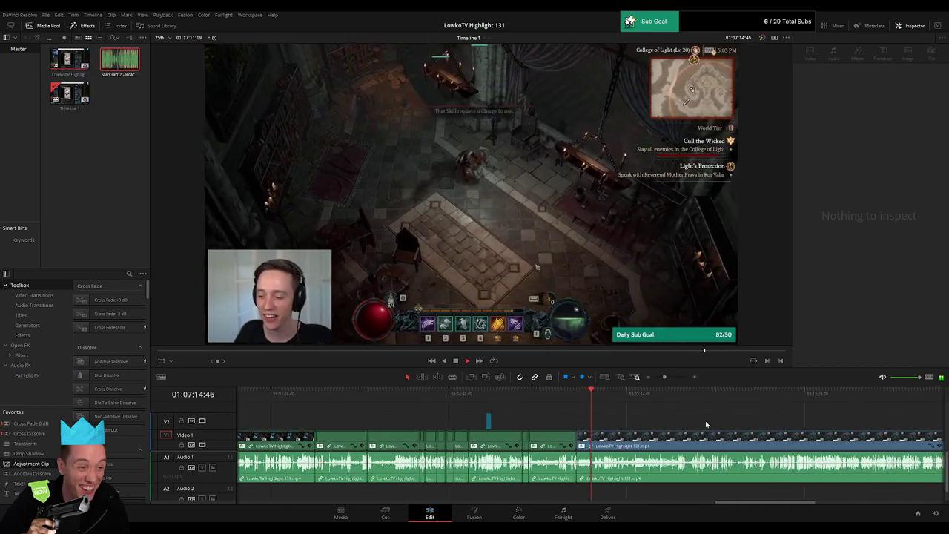
pyautogui.click(604, 378)
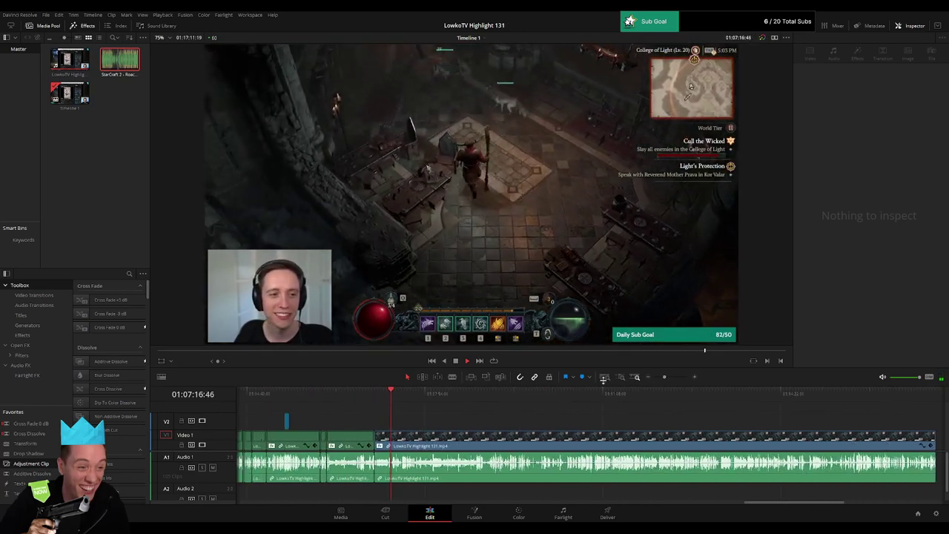
pyautogui.moveTo(663, 380); pyautogui.dragTo(673, 379)
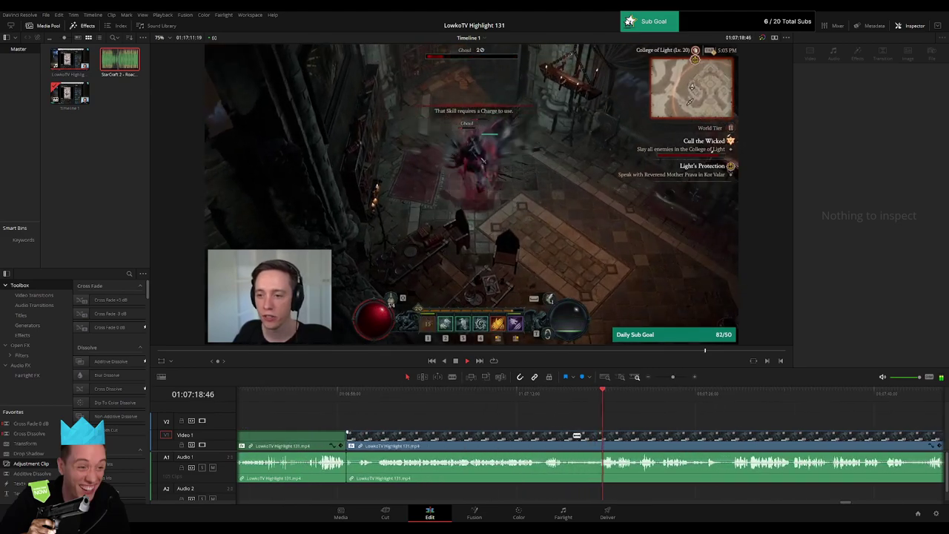
pyautogui.click(565, 435)
pyautogui.click(601, 434)
pyautogui.press('a')
pyautogui.click(586, 440)
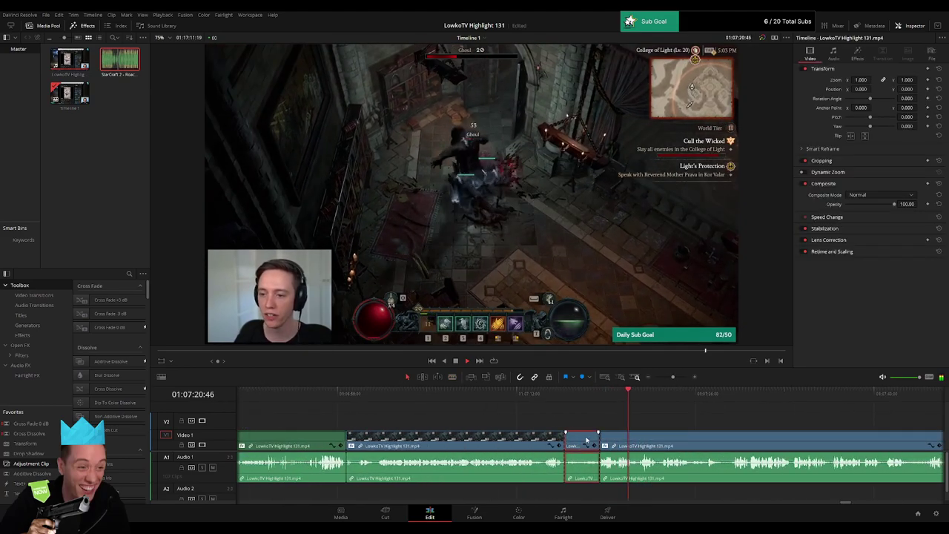
pyautogui.press('Delete')
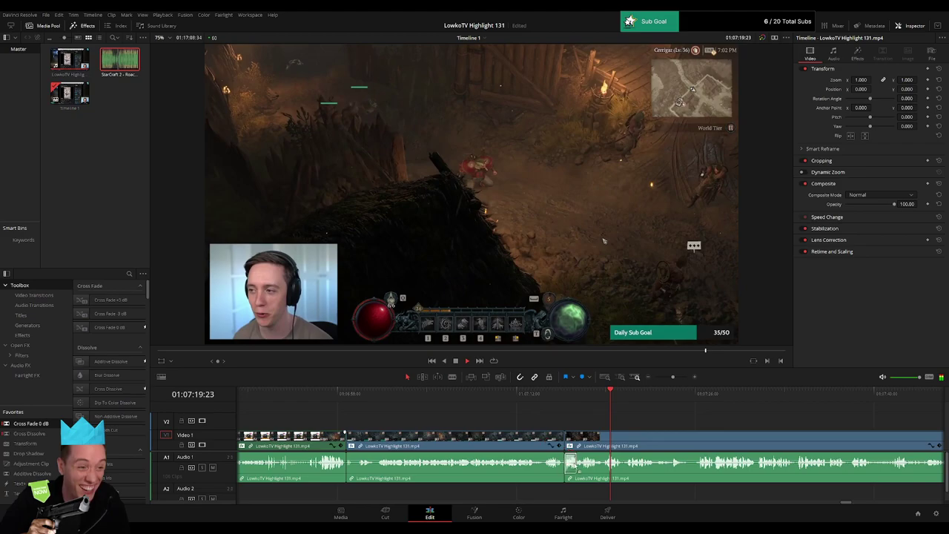
# Step: Replay the new join and ripple delete the half-second pause just after 01:07:18
pyautogui.click(591, 400)
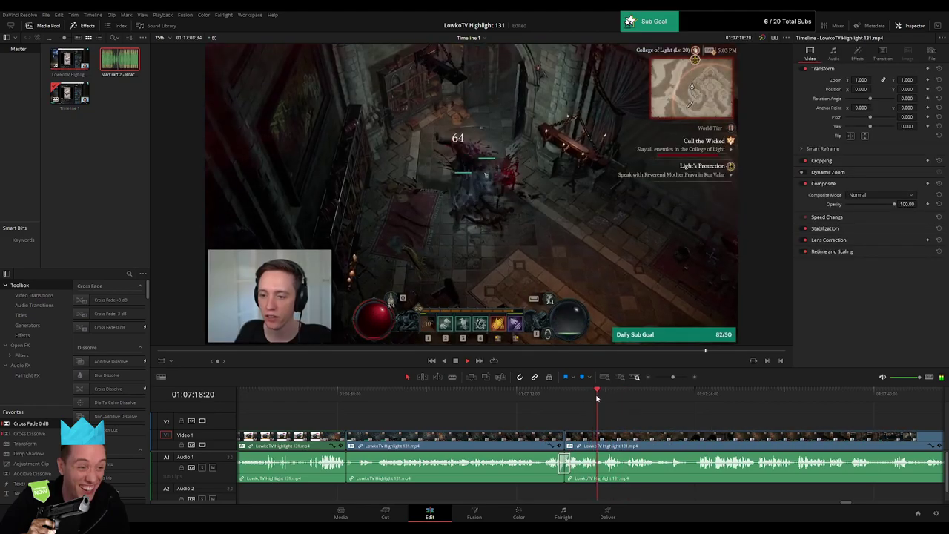
pyautogui.click(599, 440)
pyautogui.click(605, 440)
pyautogui.press('a')
pyautogui.click(601, 445)
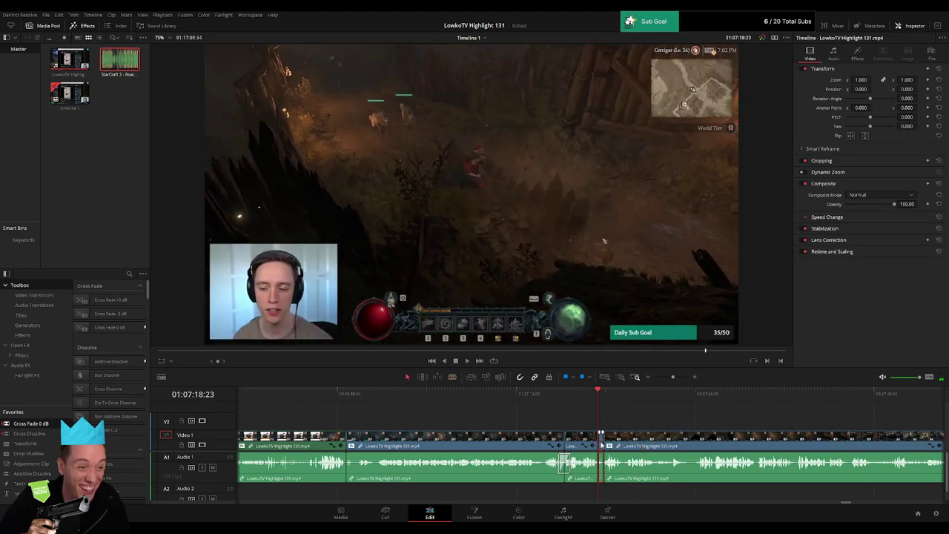
pyautogui.press('Delete')
pyautogui.press('space')
# Step: Recolour the video of the two reviewed clips between about 01:06:59 and 01:07:18 green
pyautogui.click(584, 446)
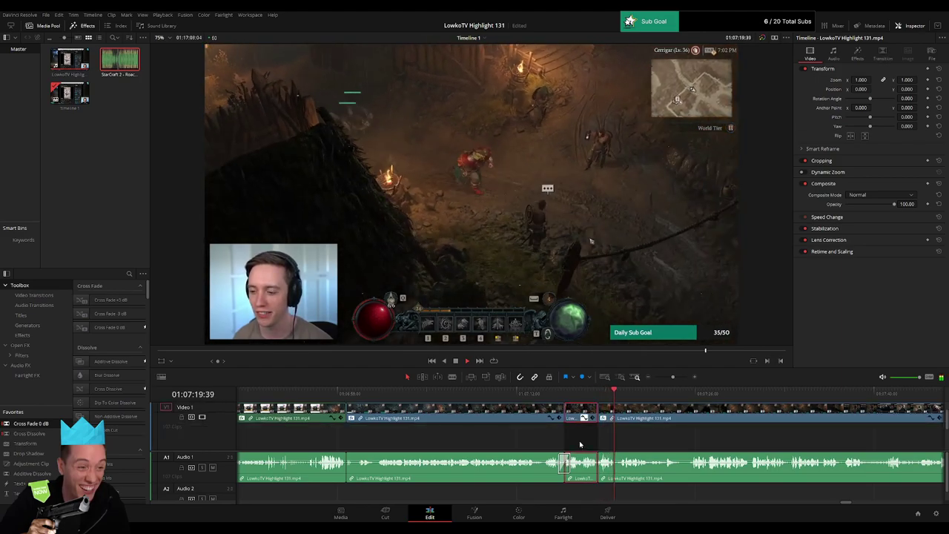
pyautogui.scroll(1, 580, 419)
pyautogui.keyDown('ctrl'); pyautogui.click(503, 445); pyautogui.keyUp('ctrl')
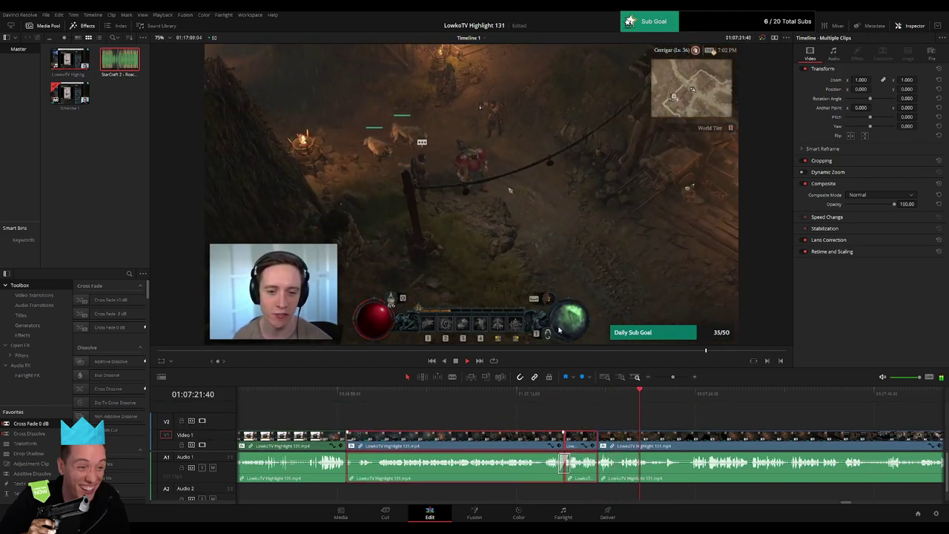
pyautogui.click(716, 423)
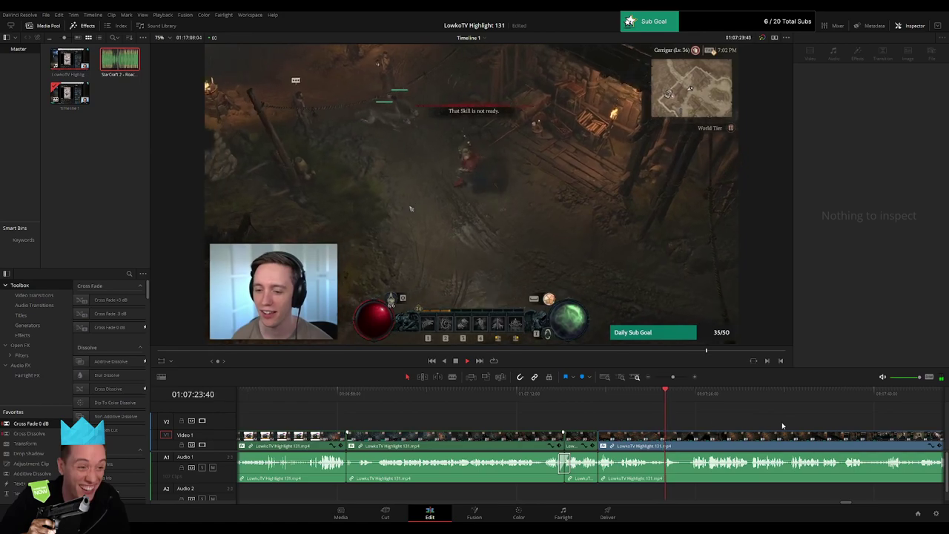
# Step: Review the footage up to 01:07:36 and ripple delete the brief pause at about 01:07:33
pyautogui.moveTo(782, 423); pyautogui.dragTo(503, 419)
pyautogui.moveTo(398, 397); pyautogui.dragTo(416, 397)
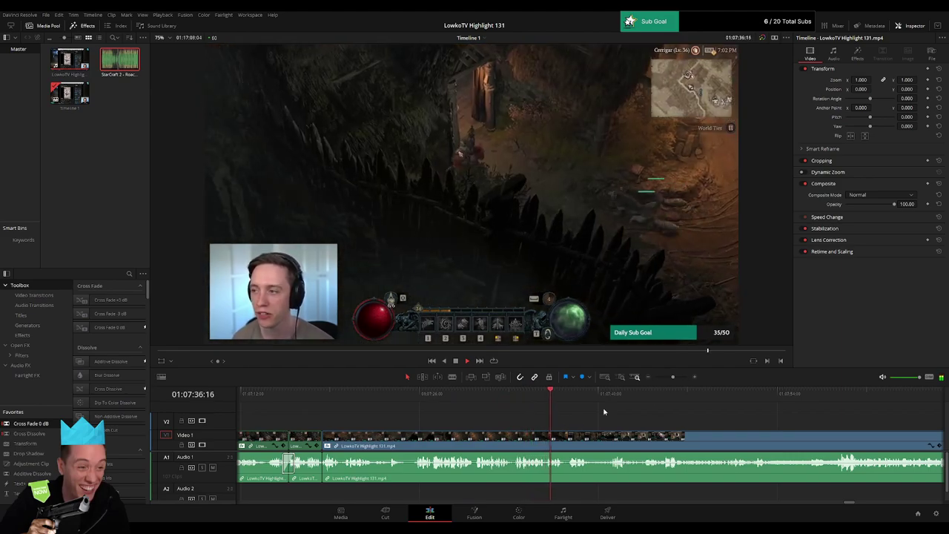
pyautogui.moveTo(673, 378); pyautogui.dragTo(678, 382)
pyautogui.press('b')
pyautogui.click(415, 445)
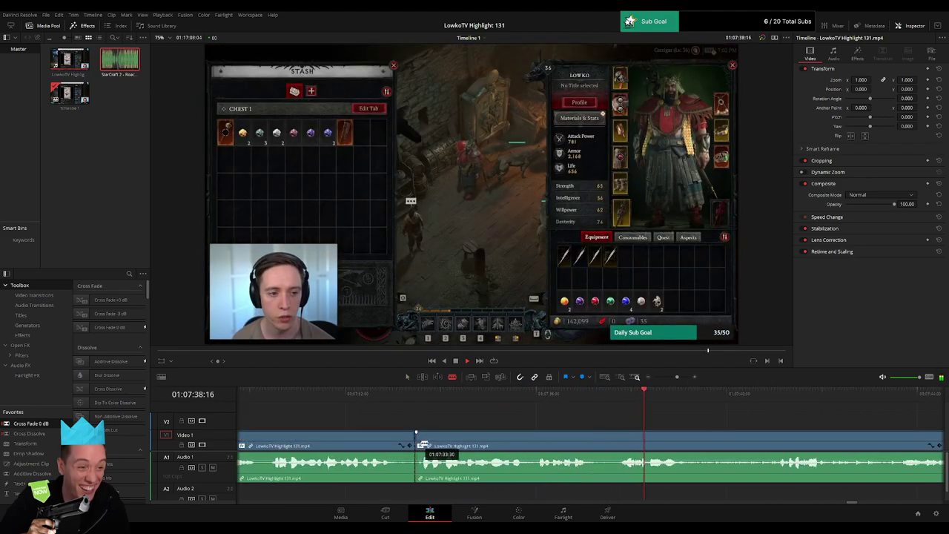
pyautogui.click(422, 445)
pyautogui.click(420, 445)
pyautogui.press('Delete')
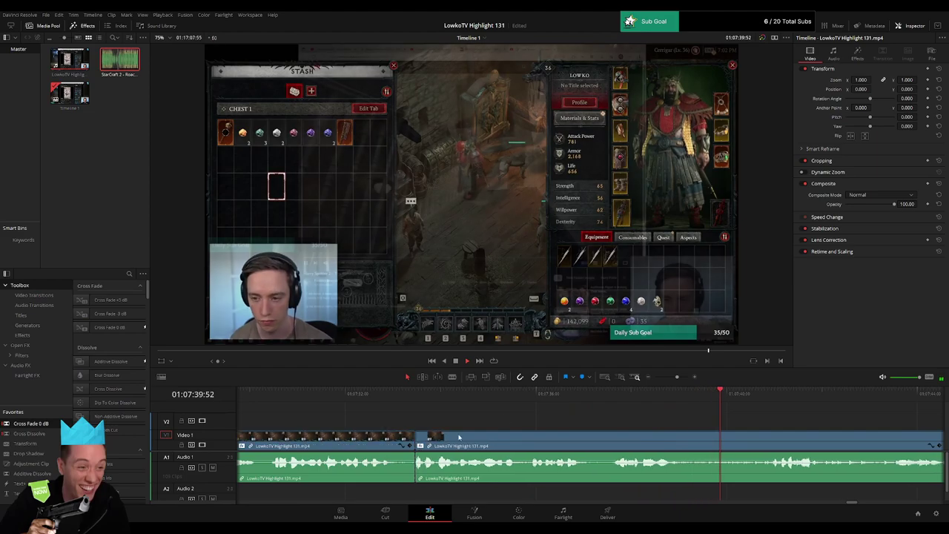
# Step: Recolour the video of the clip running from about 01:07:18 to 01:07:33 green
pyautogui.moveTo(677, 380); pyautogui.dragTo(669, 381)
pyautogui.click(510, 442)
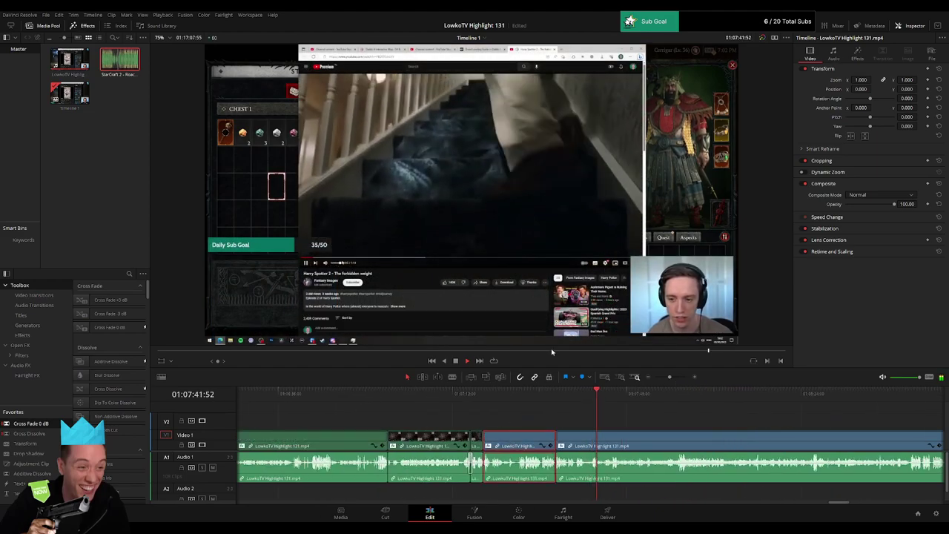
pyautogui.click(654, 413)
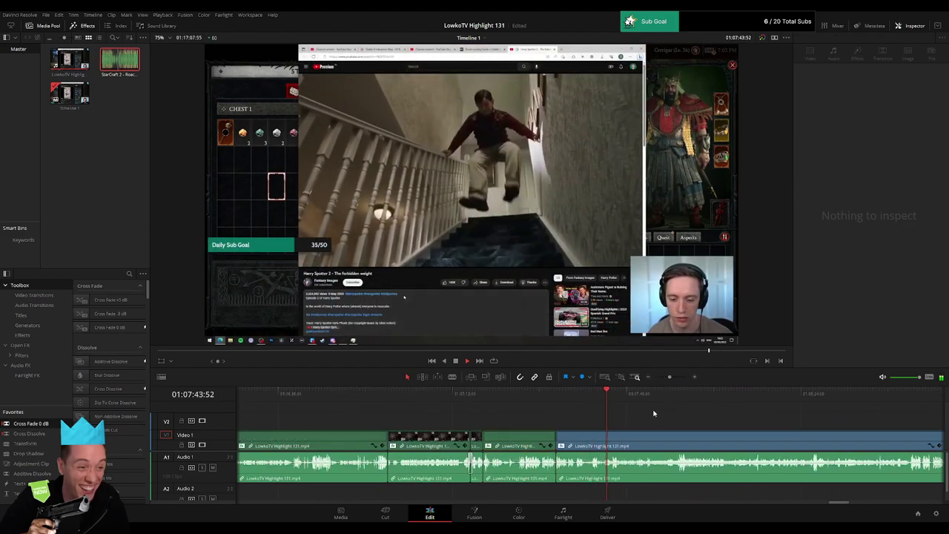
# Step: Play through the Harry Spotter video reaction from 01:07:43 to about 01:08:45, checking it for pauses to cut
pyautogui.moveTo(661, 423); pyautogui.dragTo(457, 429)
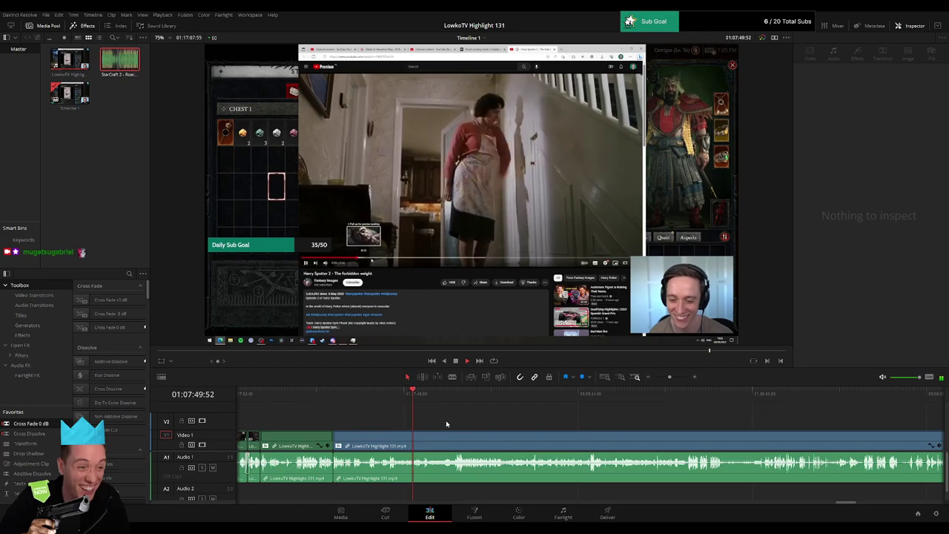
pyautogui.hscroll(1, 390, 425)
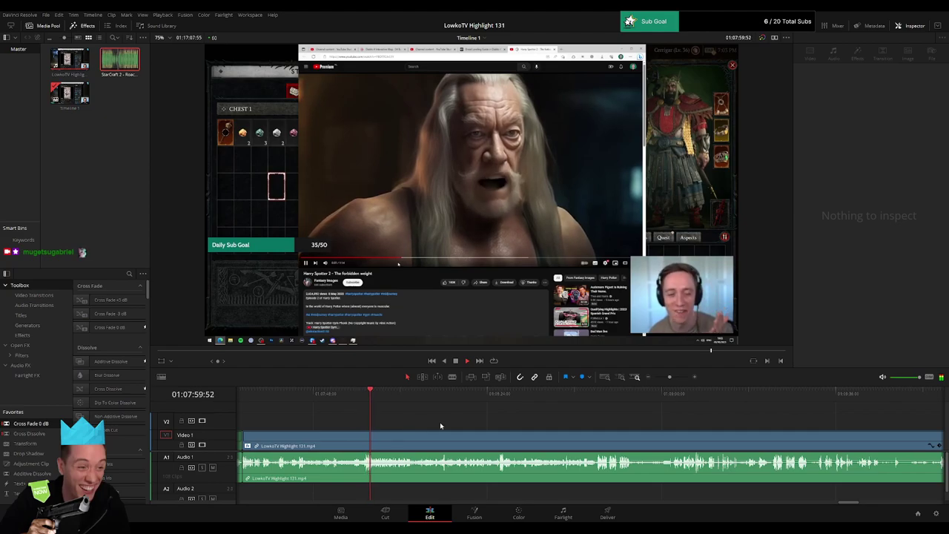
pyautogui.moveTo(535, 429); pyautogui.dragTo(477, 429)
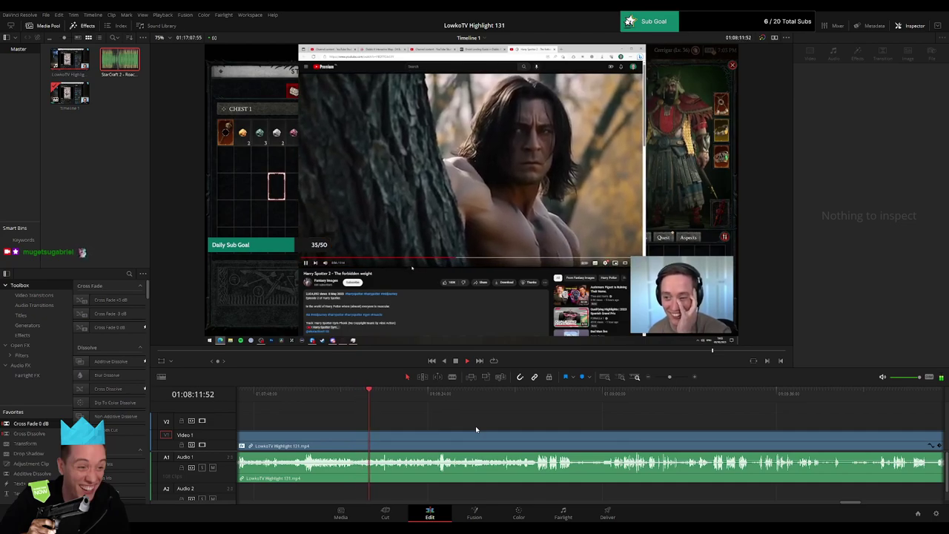
pyautogui.hscroll(3, 523, 426)
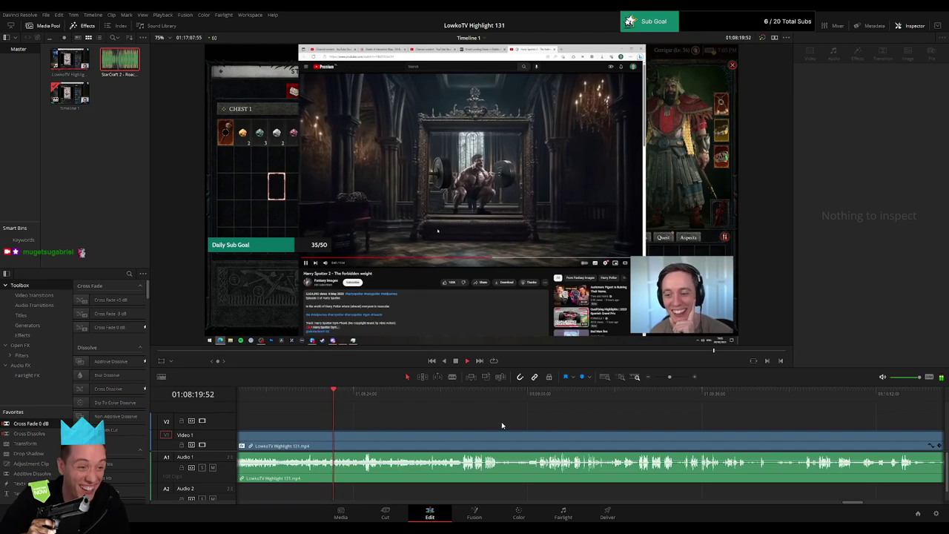
pyautogui.moveTo(502, 426); pyautogui.dragTo(464, 426)
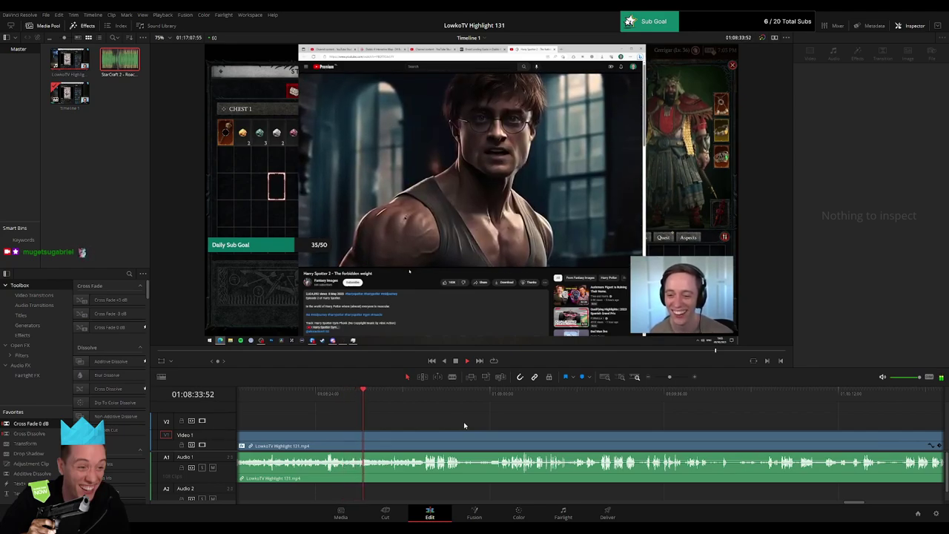
pyautogui.moveTo(525, 425); pyautogui.dragTo(484, 426)
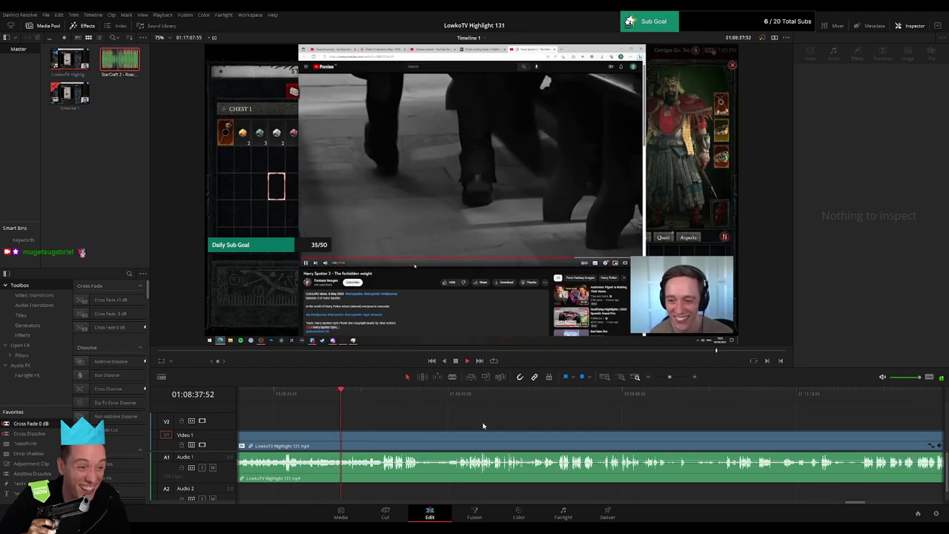
pyautogui.moveTo(670, 377); pyautogui.dragTo(676, 379)
pyautogui.moveTo(774, 424); pyautogui.dragTo(552, 426)
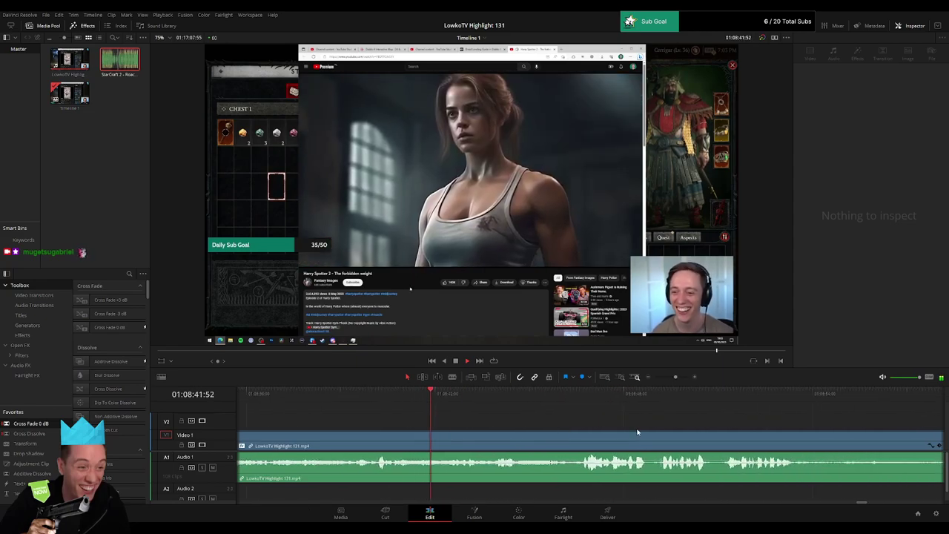
pyautogui.hscroll(3, 541, 427)
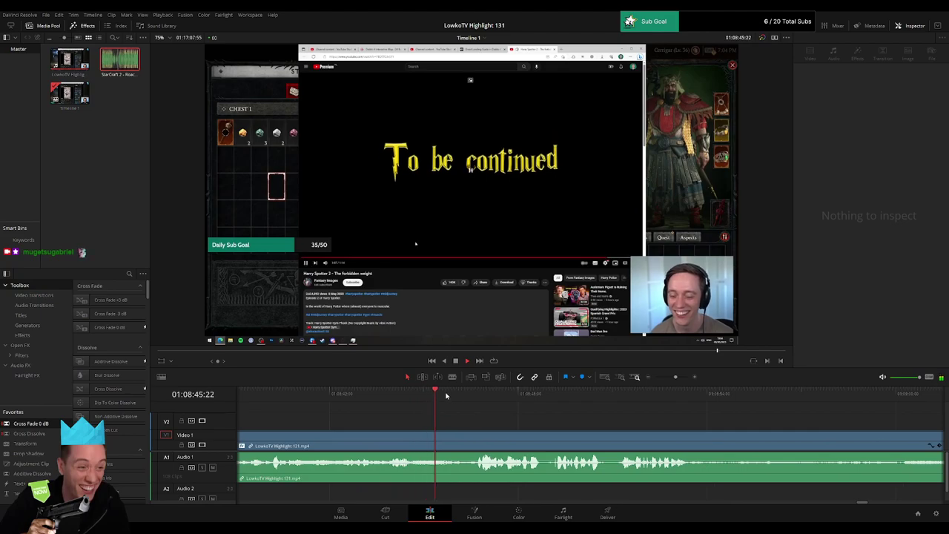
# Step: Review the footage up to 01:08:51 and ripple delete the brief pause at about 01:08:49
pyautogui.click(477, 394)
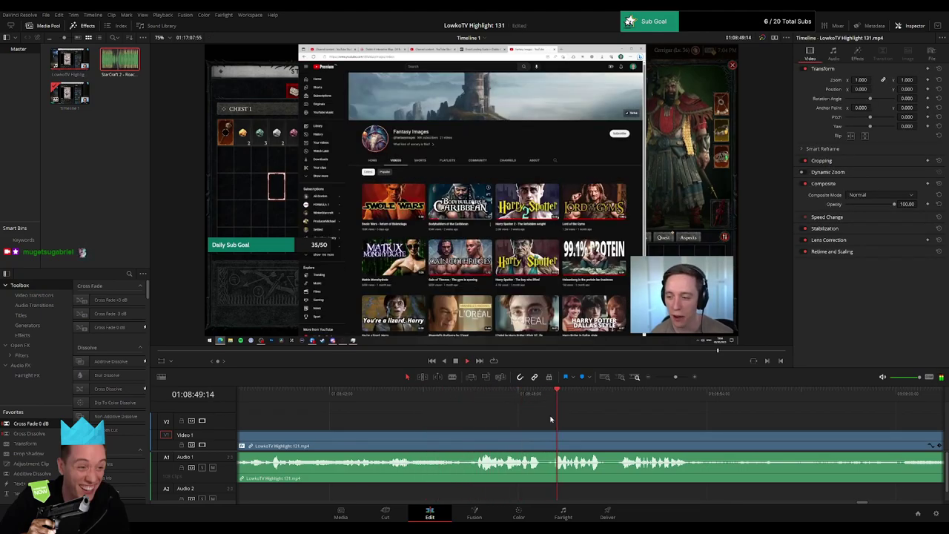
pyautogui.press('b')
pyautogui.click(543, 434)
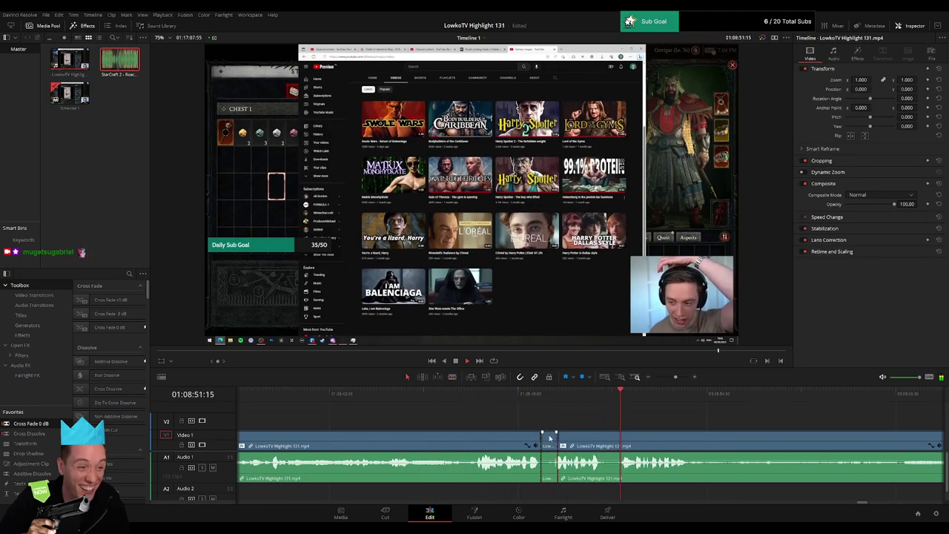
# Step: Play through the footage from 01:08:51 to about 01:09:17, checking the video reaction and the return to the game for pauses
pyautogui.moveTo(598, 421); pyautogui.dragTo(422, 419)
pyautogui.moveTo(652, 419); pyautogui.dragTo(540, 423)
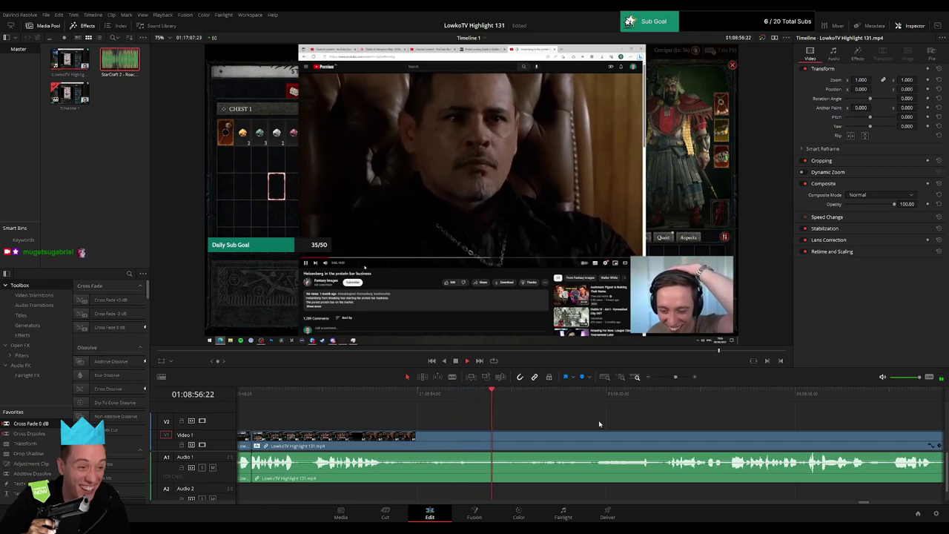
pyautogui.hscroll(2, 603, 420)
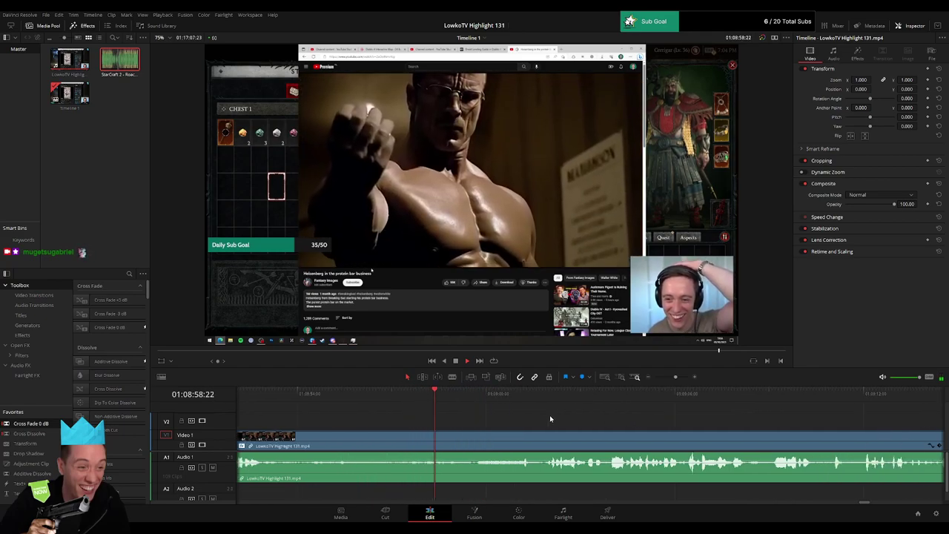
pyautogui.hscroll(2, 688, 431)
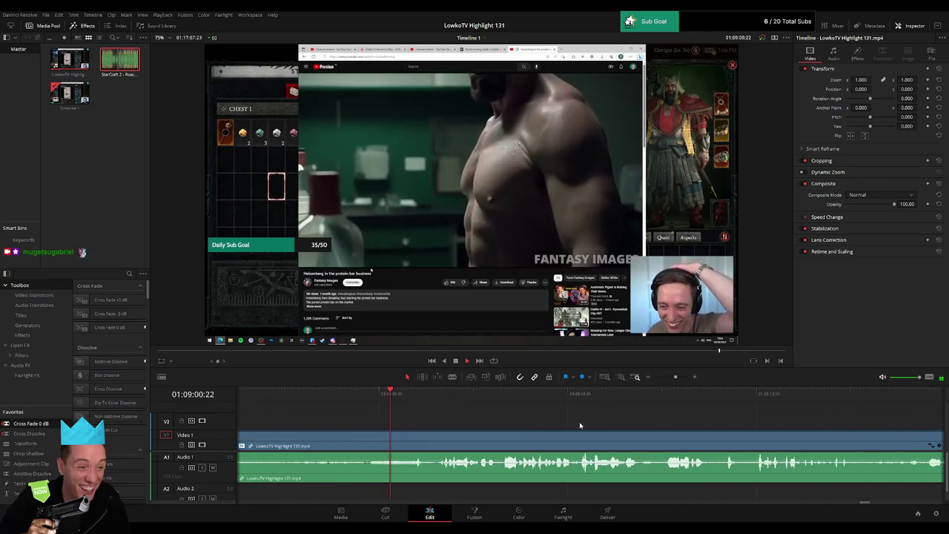
pyautogui.hscroll(2, 576, 419)
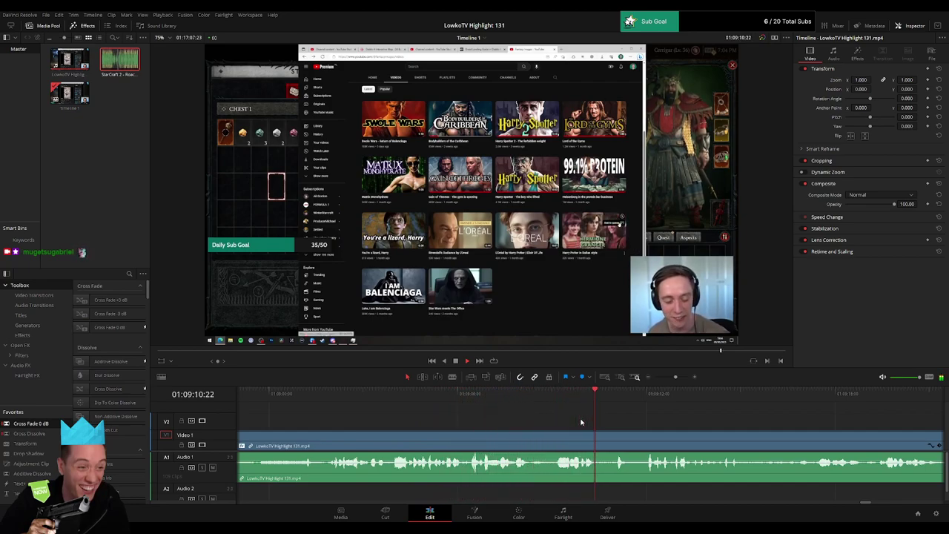
pyautogui.moveTo(700, 428); pyautogui.dragTo(533, 416)
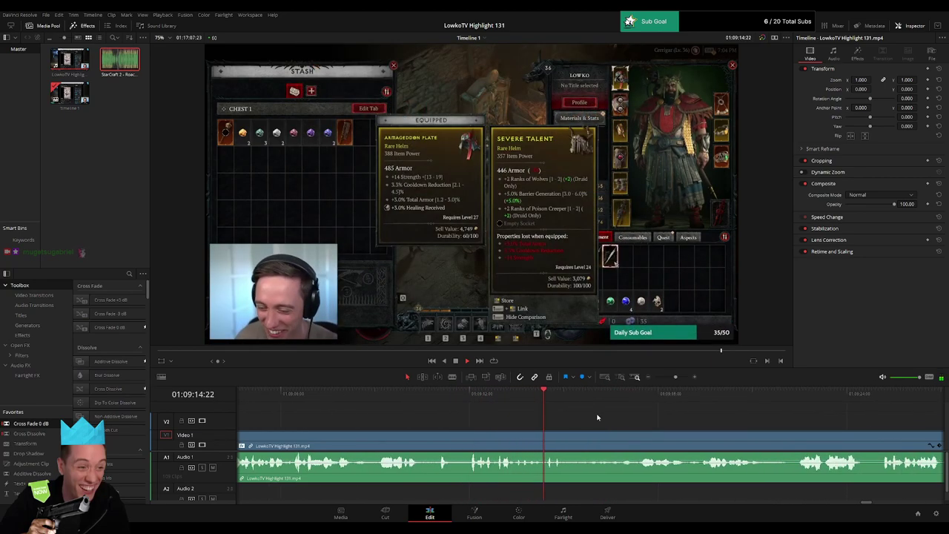
pyautogui.hscroll(3, 541, 417)
pyautogui.click(512, 395)
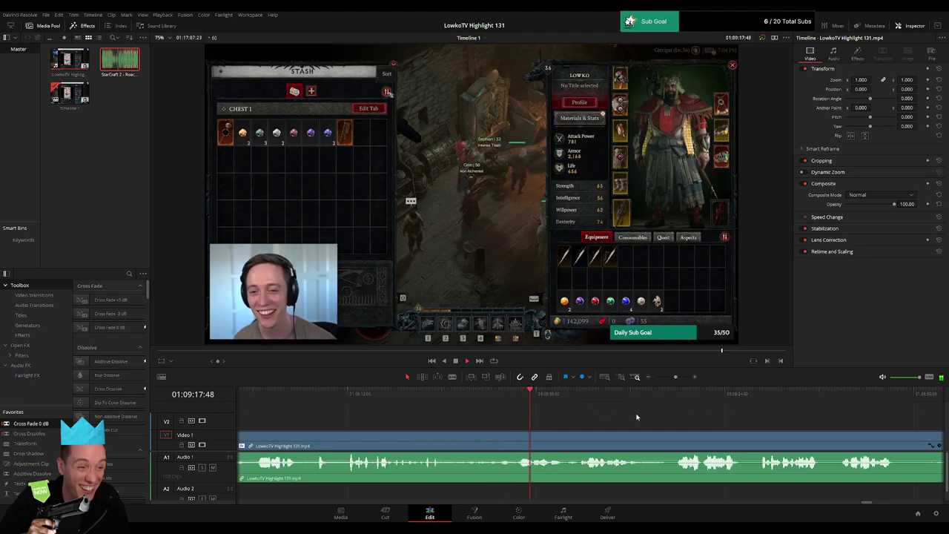
# Step: Ripple delete the pause just before the full-screen webcam talk at about 01:09:22 and recolour the video of the preceding clip green
pyautogui.moveTo(638, 418); pyautogui.dragTo(487, 415)
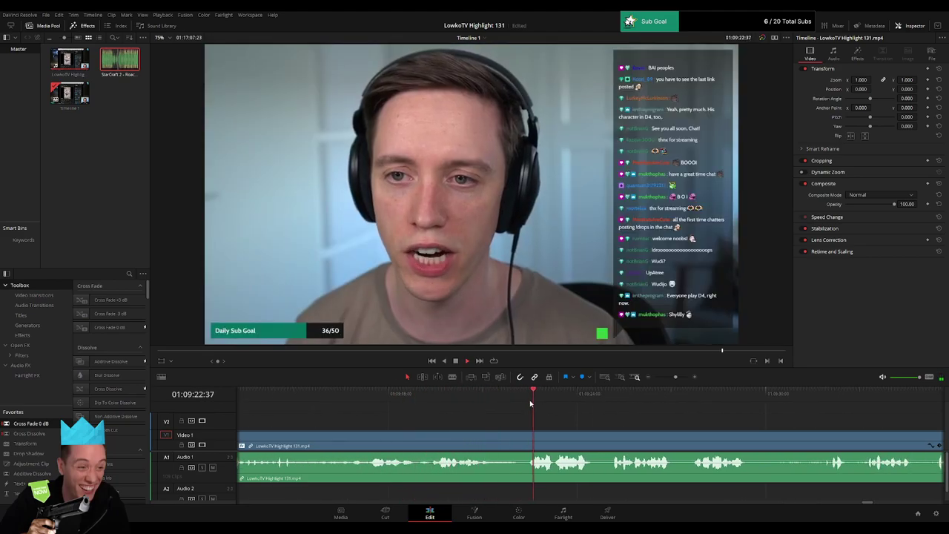
pyautogui.click(493, 440)
pyautogui.click(529, 441)
pyautogui.press('a')
pyautogui.click(517, 445)
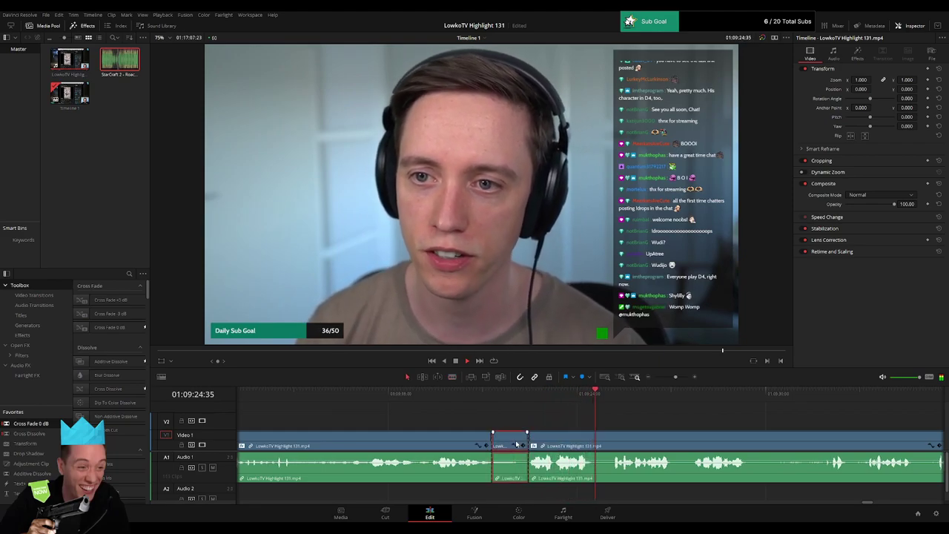
pyautogui.press('Delete')
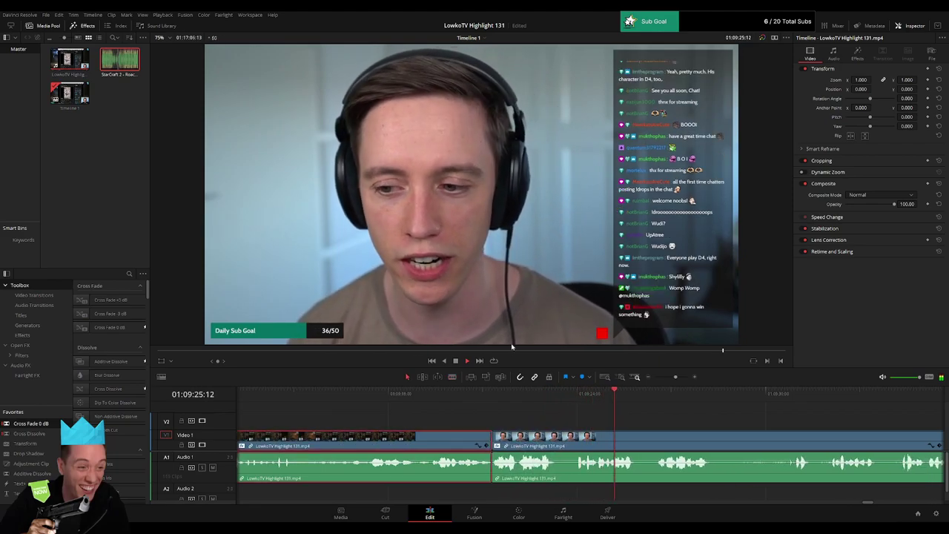
pyautogui.click(739, 415)
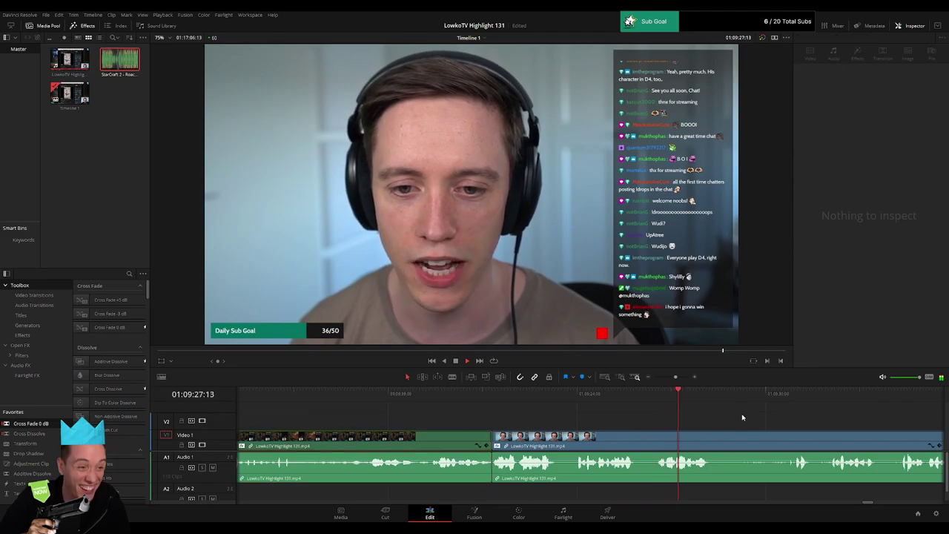
# Step: Play through the goodbye talk and the "See you next time" outro from about 01:09:27 to 01:10:14, checking where it should end
pyautogui.moveTo(740, 417); pyautogui.dragTo(470, 409)
pyautogui.click(522, 398)
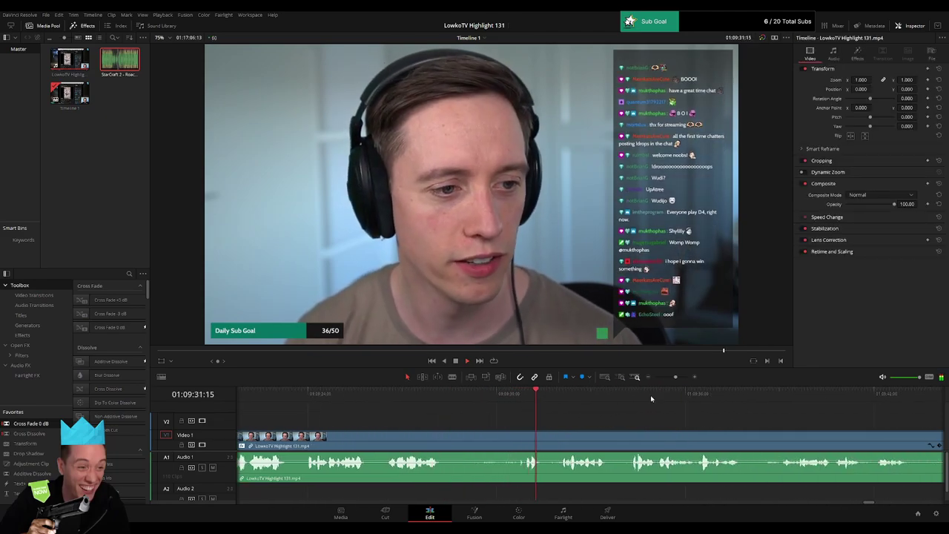
pyautogui.moveTo(674, 379)
pyautogui.mouseDown()
pyautogui.moveTo(660, 378)
pyautogui.moveTo(672, 379)
pyautogui.mouseUp()
pyautogui.hscroll(3, 655, 395)
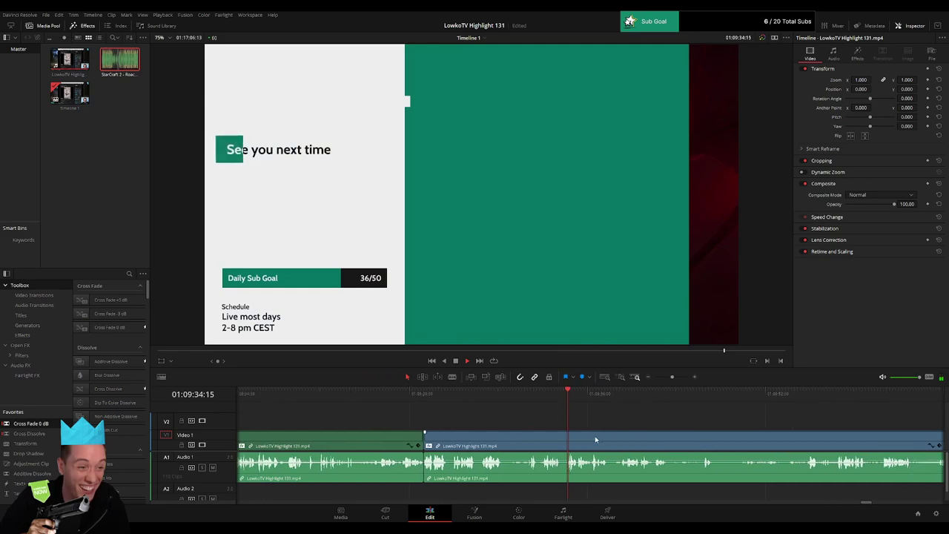
pyautogui.click(537, 399)
pyautogui.moveTo(638, 422); pyautogui.dragTo(515, 420)
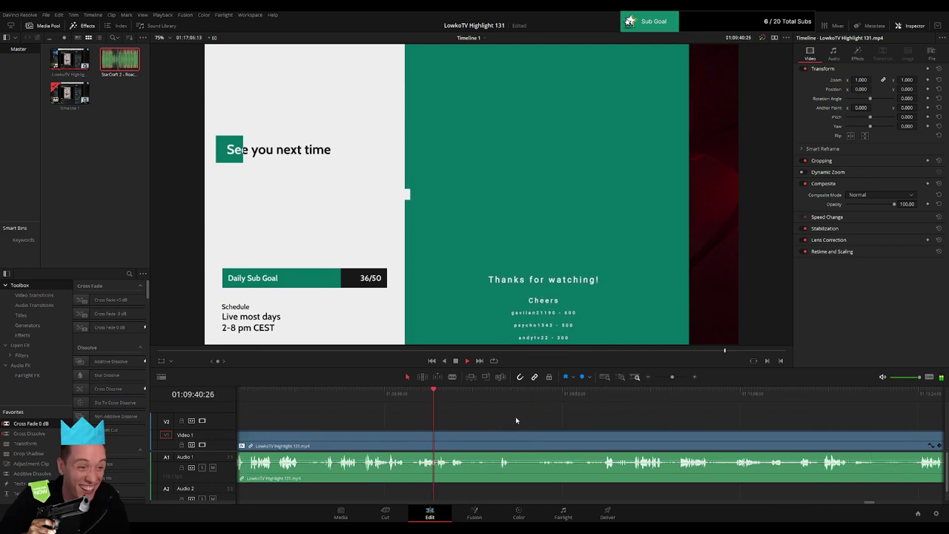
pyautogui.moveTo(458, 402); pyautogui.dragTo(547, 402)
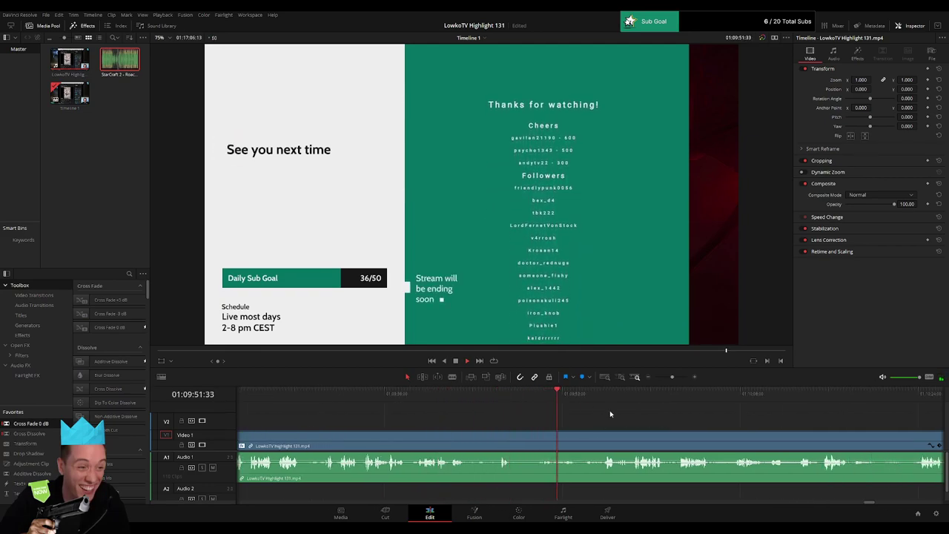
pyautogui.hscroll(2, 586, 414)
pyautogui.click(491, 399)
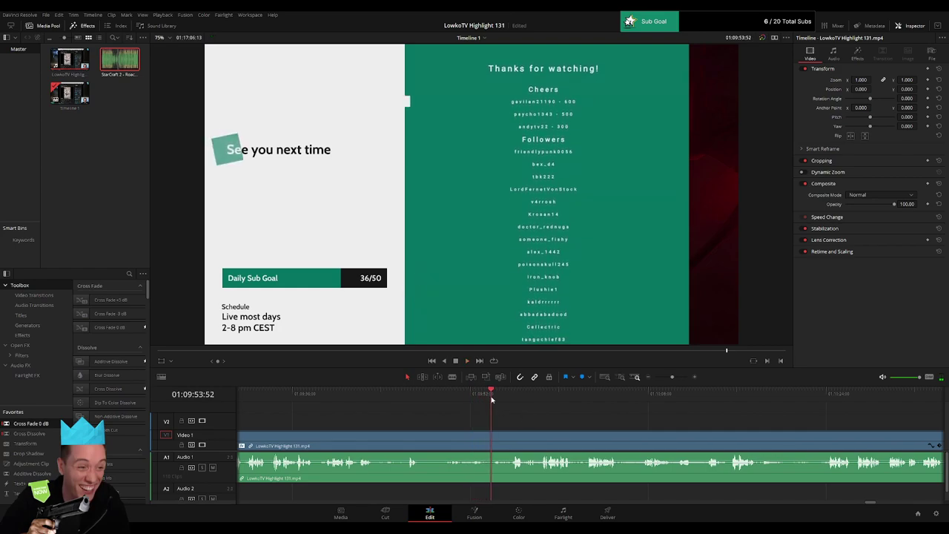
pyautogui.click(510, 399)
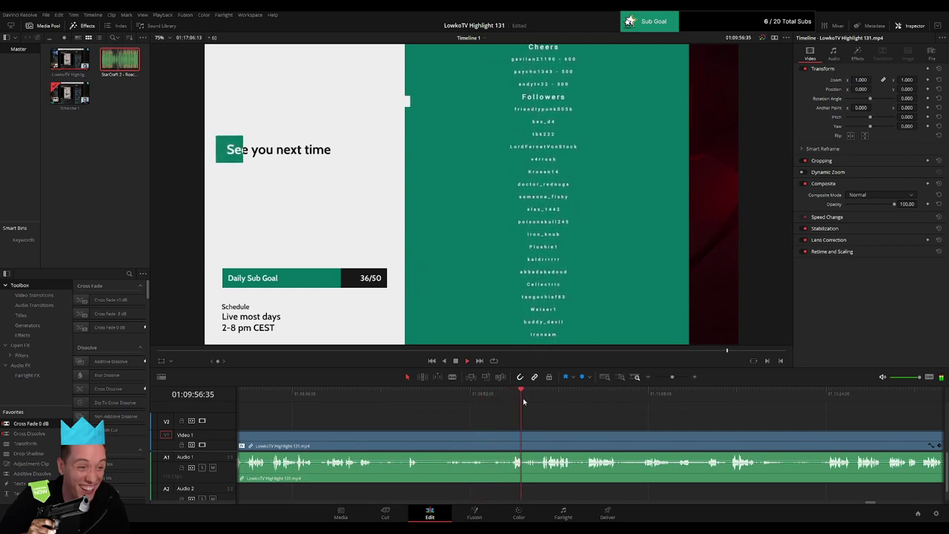
pyautogui.hscroll(1, 535, 416)
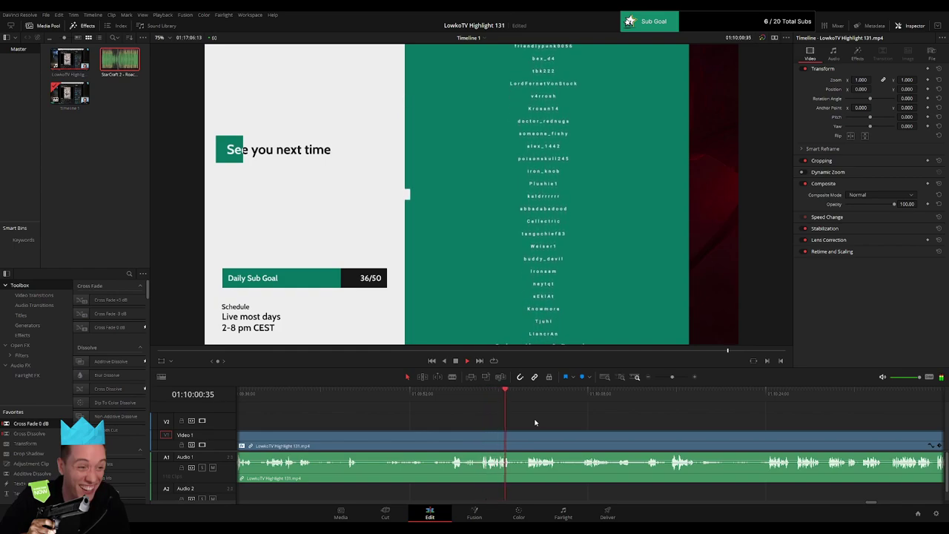
pyautogui.click(526, 399)
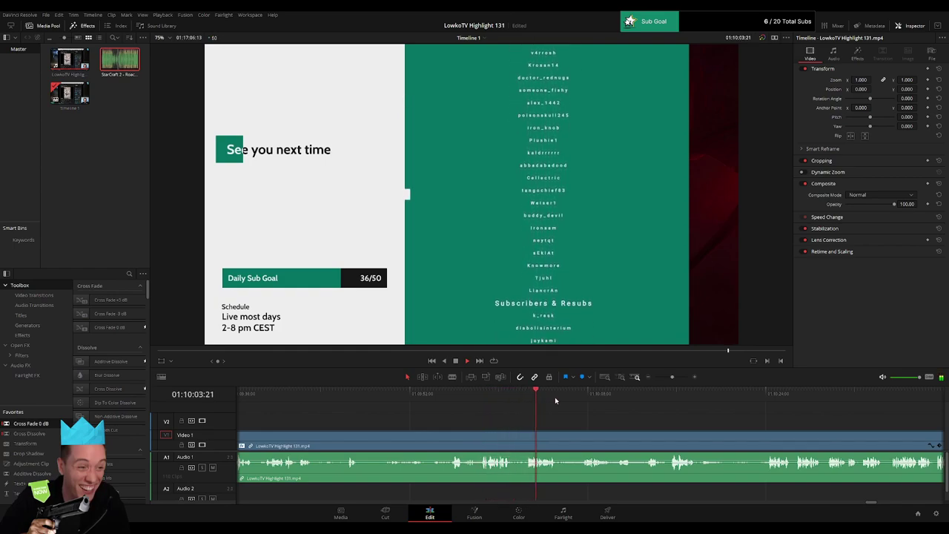
pyautogui.hscroll(2, 555, 400)
pyautogui.click(469, 398)
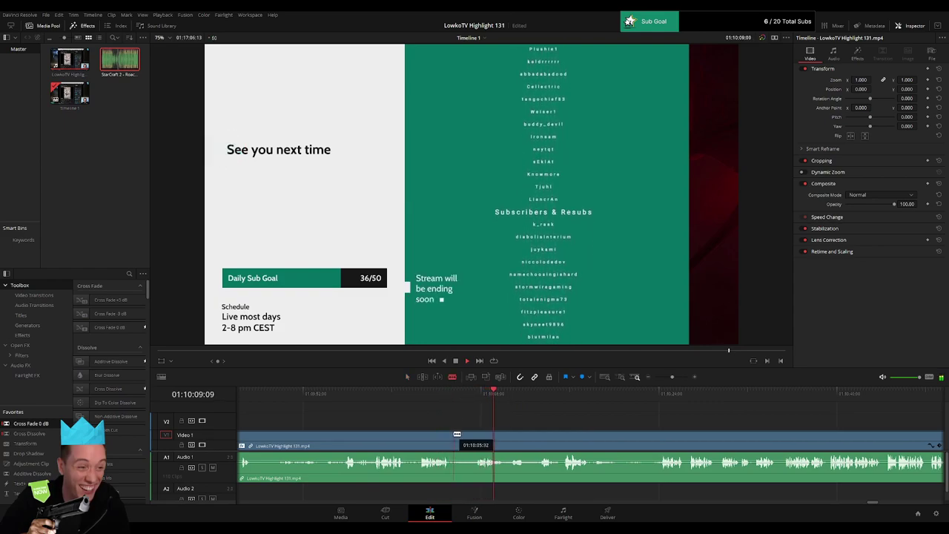
pyautogui.click(535, 397)
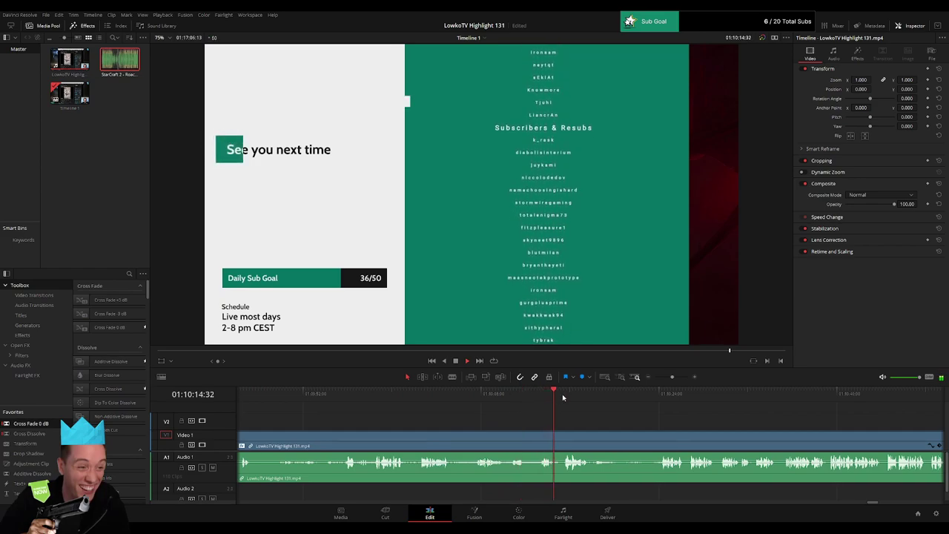
# Step: Split the outro at 01:10:21:17 and at about 01:10:24, and ripple delete the section between the two cuts
pyautogui.moveTo(617, 417); pyautogui.dragTo(510, 413)
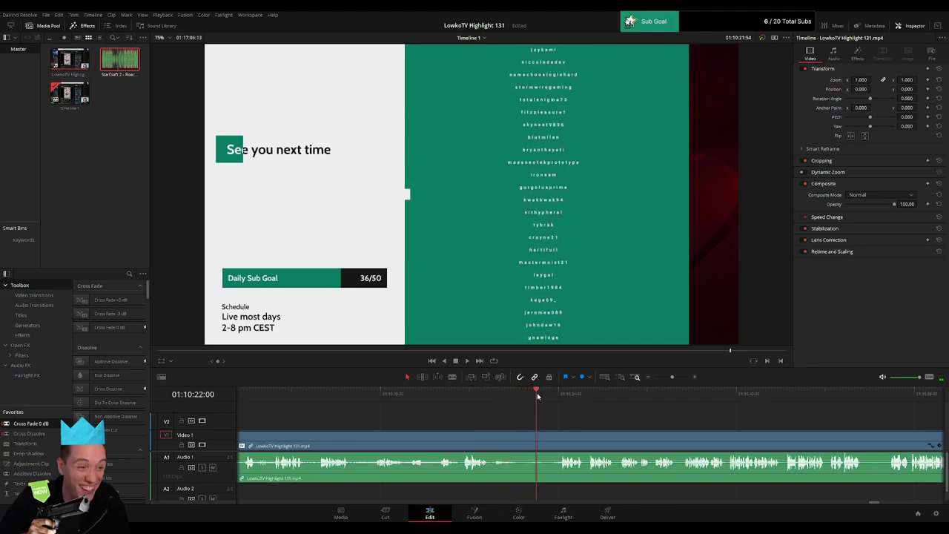
pyautogui.moveTo(562, 398); pyautogui.dragTo(536, 398)
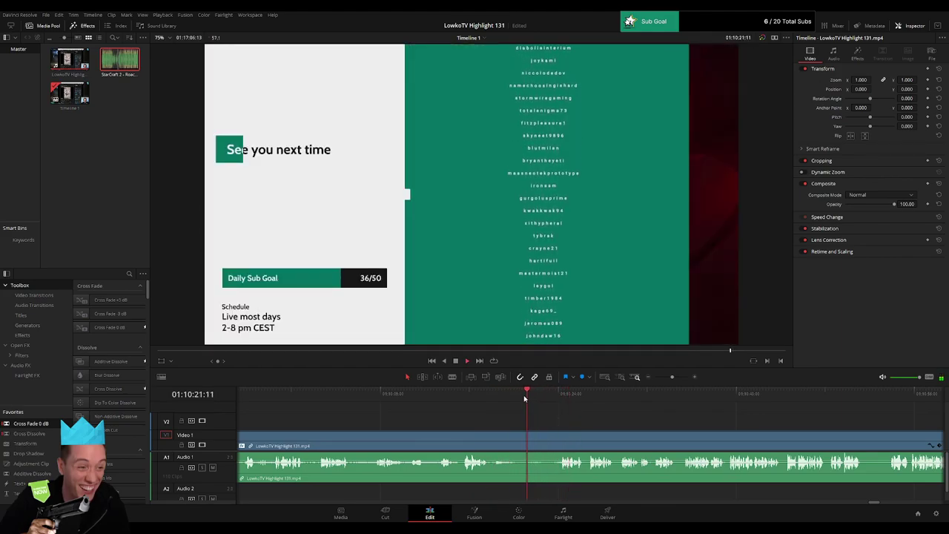
pyautogui.press('space')
pyautogui.press('b')
pyautogui.click(528, 437)
pyautogui.click(558, 436)
pyautogui.press('Delete')
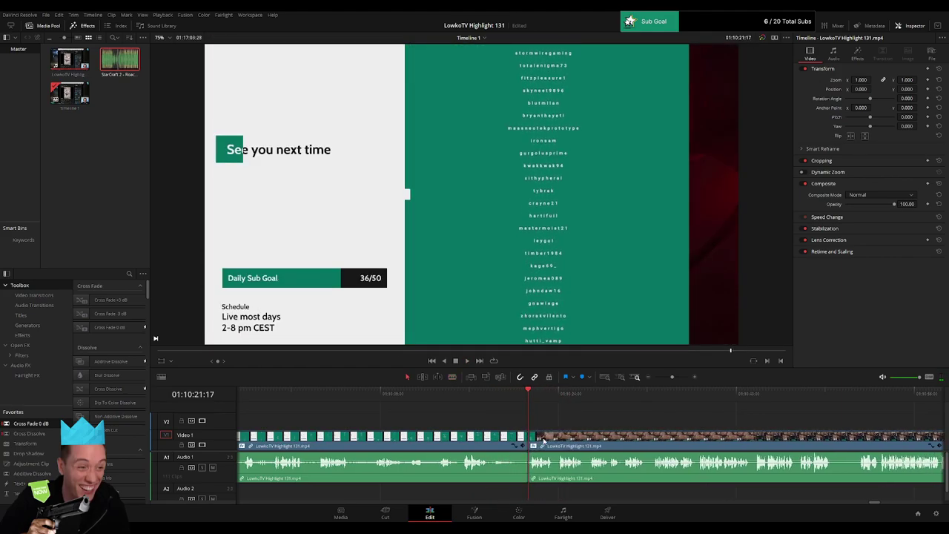
# Step: Move the goodbye and outro clip behind the last gameplay clip, closing the gap it leaves on the timeline
pyautogui.moveTo(673, 378); pyautogui.dragTo(662, 378)
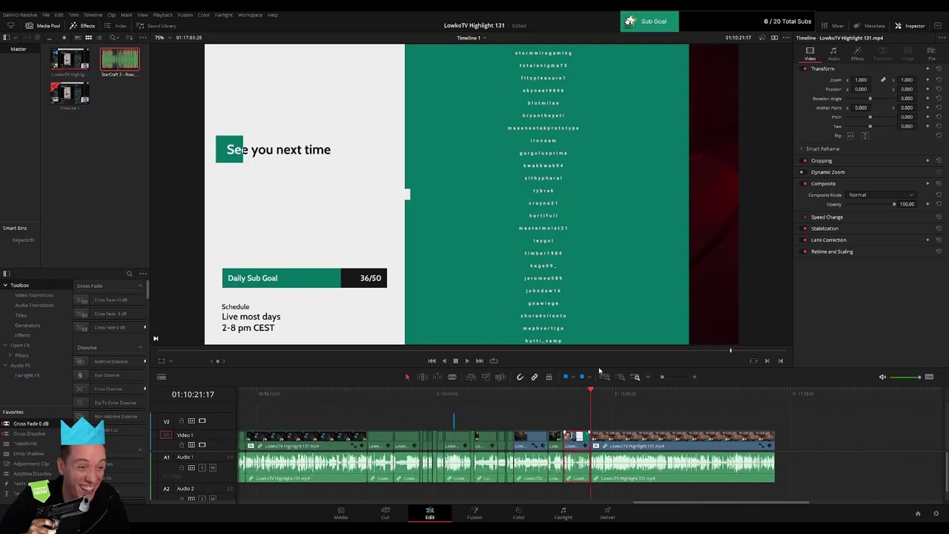
pyautogui.moveTo(584, 436); pyautogui.dragTo(784, 438)
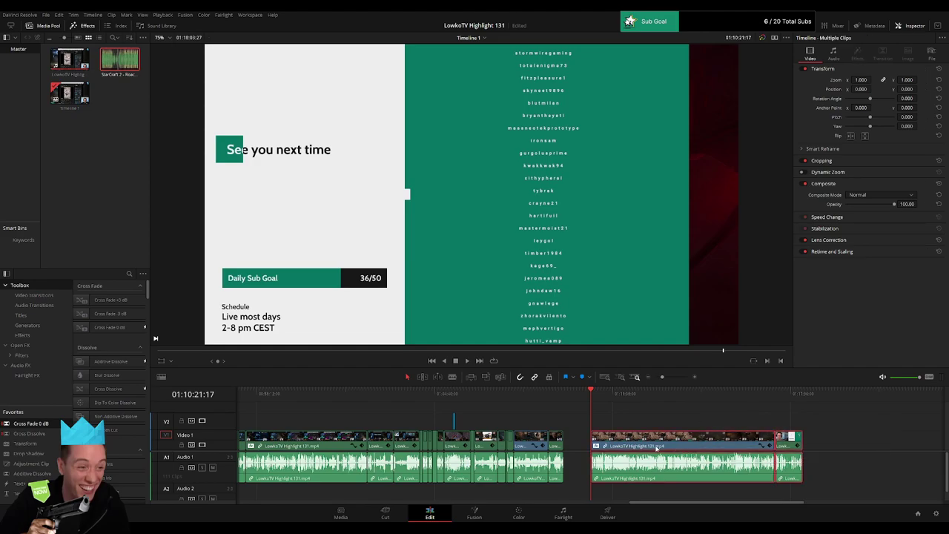
pyautogui.moveTo(658, 449); pyautogui.dragTo(629, 447)
pyautogui.click(578, 420)
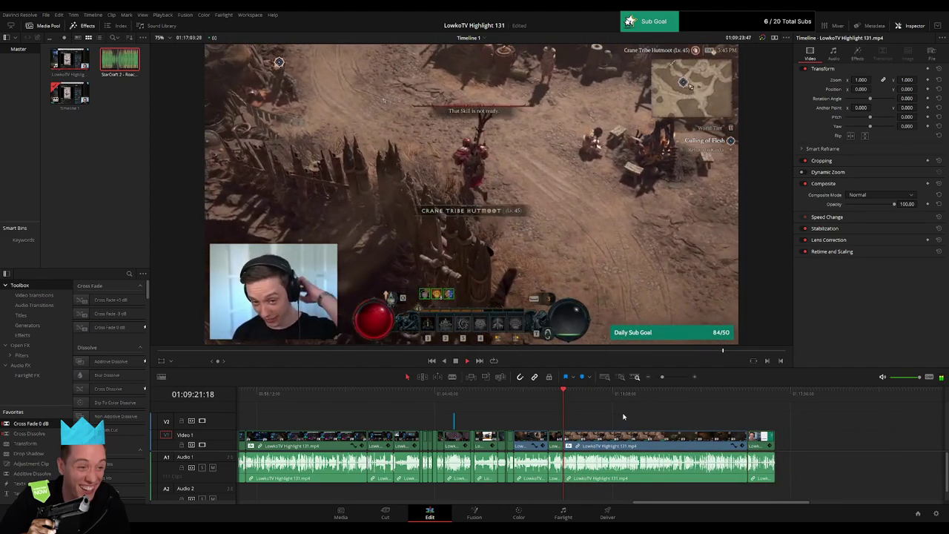
# Step: Review the gameplay clip starting at 01:09:21, ripple delete the brief pause at about 01:09:32, and select the clip before the cut
pyautogui.moveTo(662, 377); pyautogui.dragTo(672, 379)
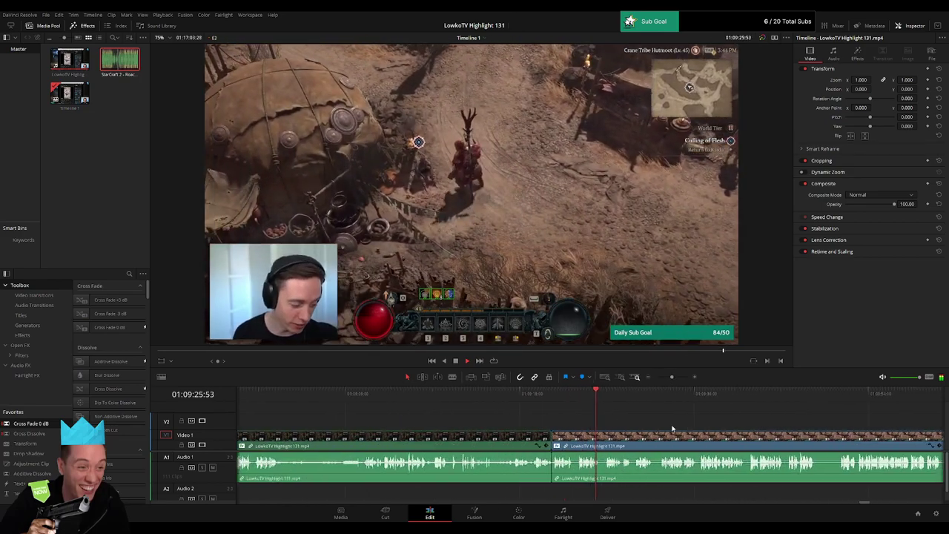
pyautogui.hscroll(3, 511, 422)
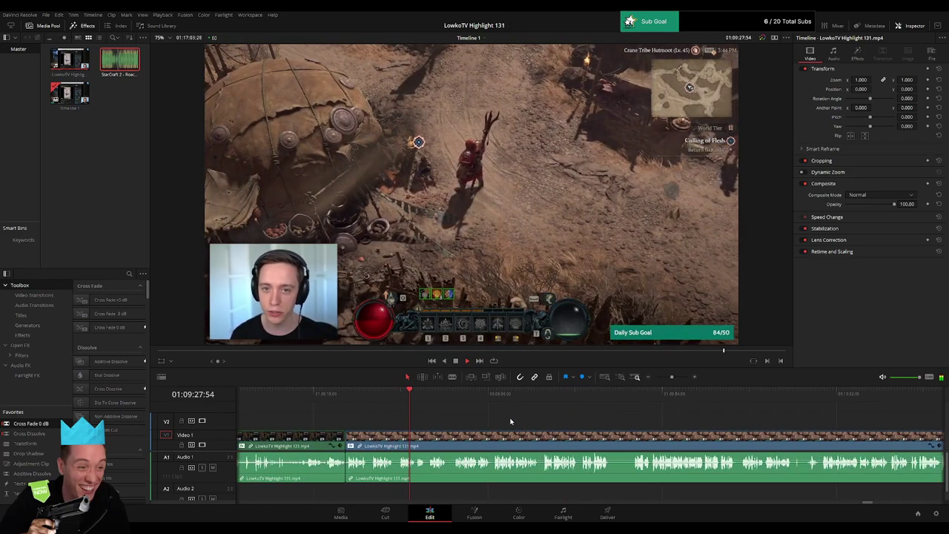
pyautogui.moveTo(672, 378); pyautogui.dragTo(669, 379)
pyautogui.hscroll(3, 466, 415)
pyautogui.hscroll(-2, 466, 416)
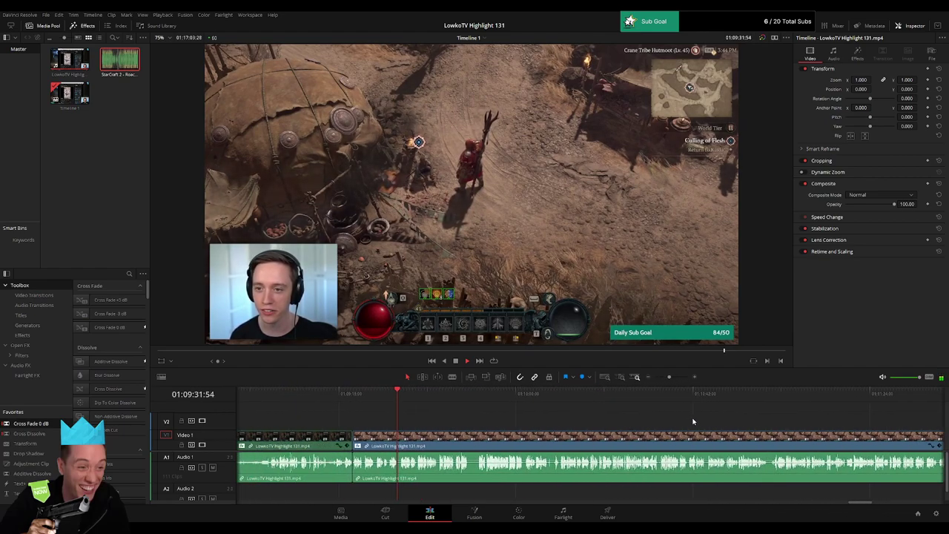
pyautogui.moveTo(669, 376); pyautogui.dragTo(673, 377)
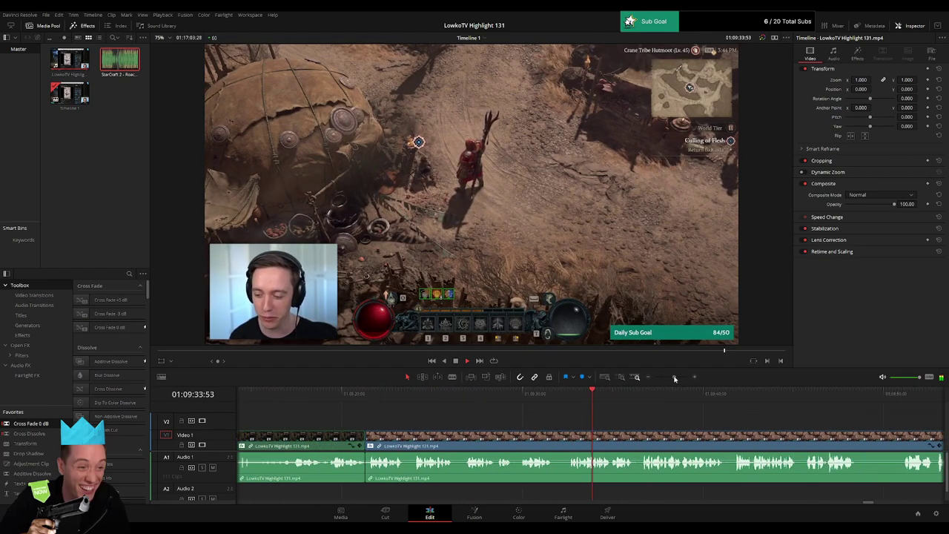
pyautogui.click(557, 437)
pyautogui.click(572, 437)
pyautogui.press('a')
pyautogui.click(559, 437)
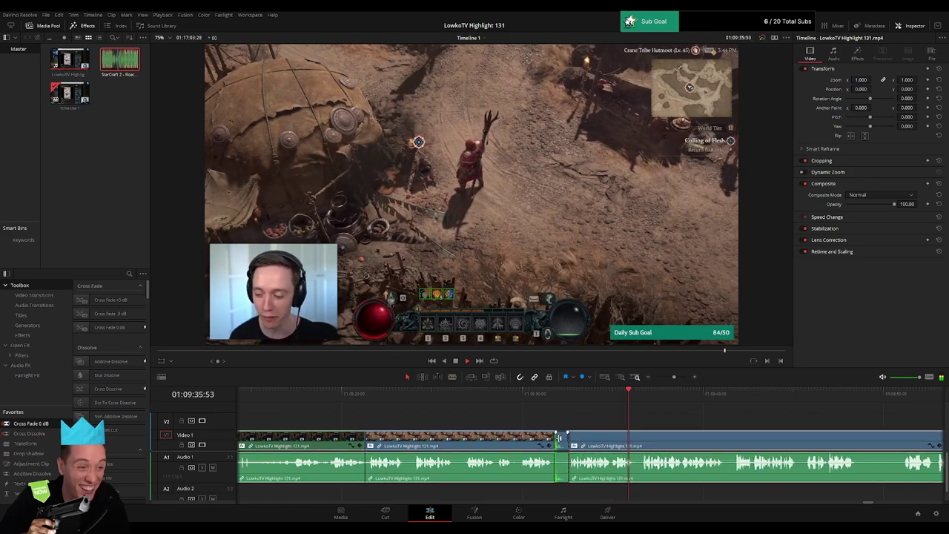
pyautogui.press('BackSpace')
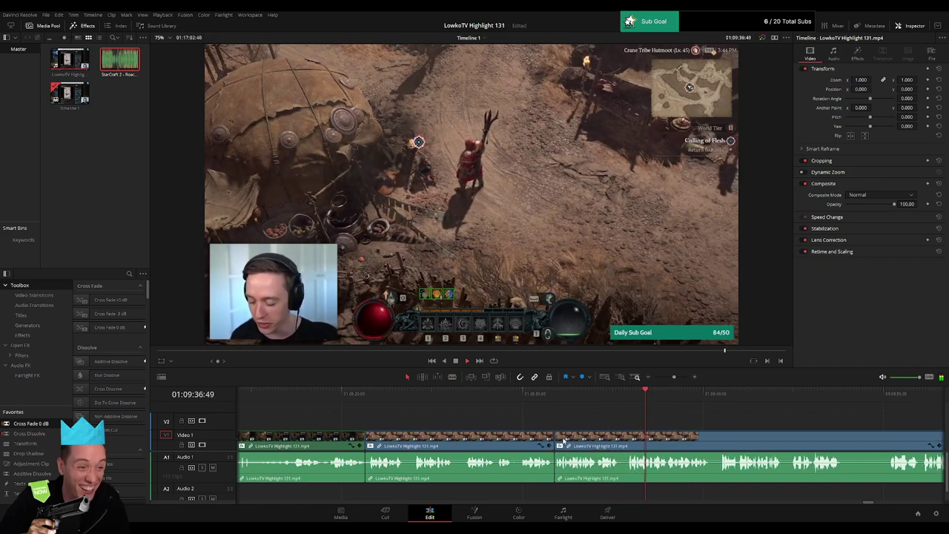
pyautogui.click(488, 439)
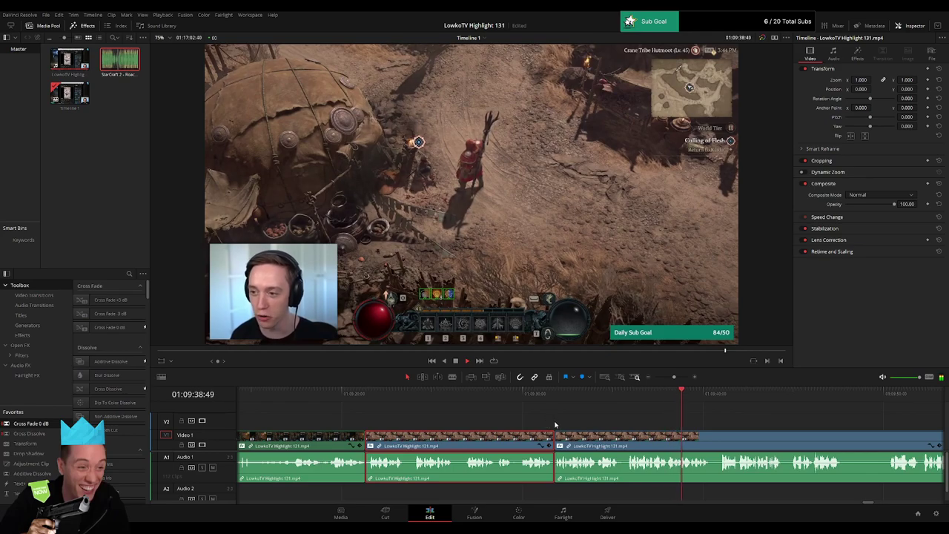
# Step: Ripple delete the pause starting at 01:09:47:43 and mark the clip before the cut green
pyautogui.press('BackSpace')
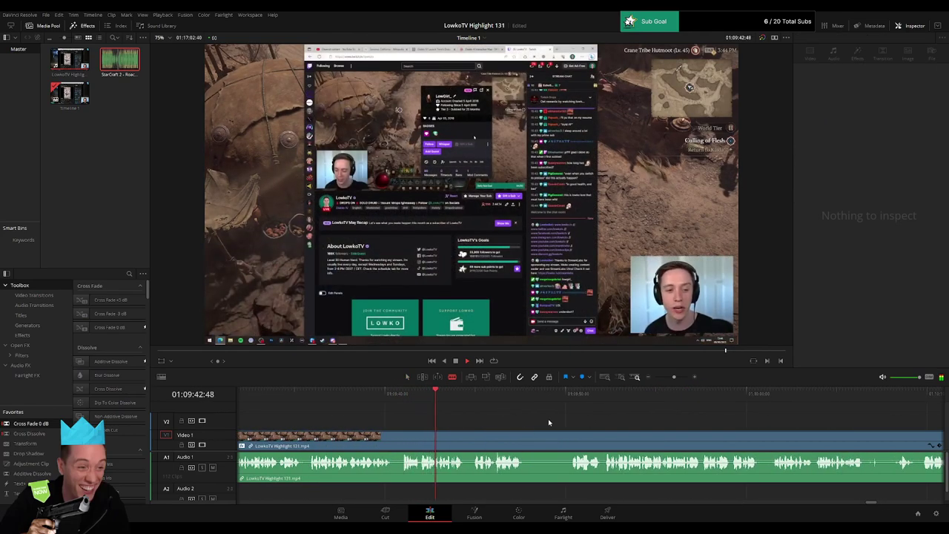
pyautogui.moveTo(521, 421); pyautogui.dragTo(434, 414)
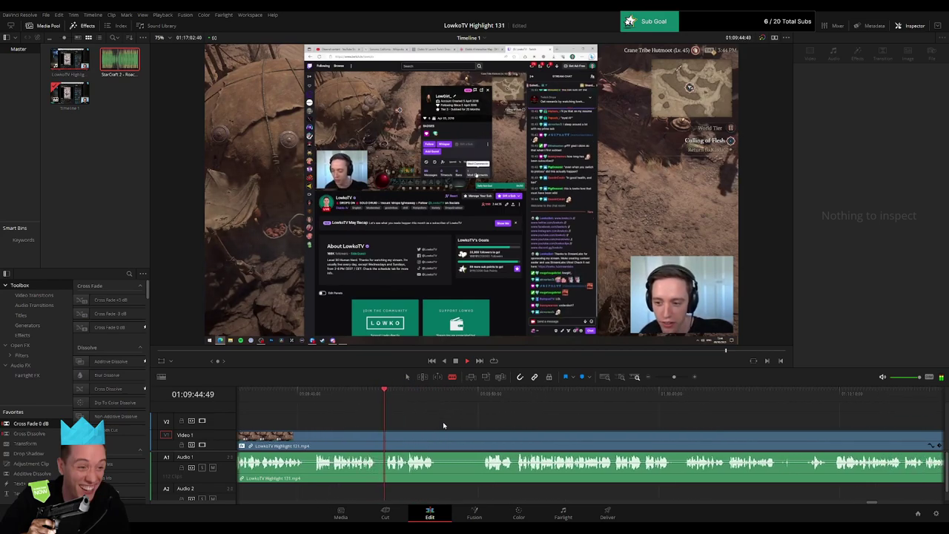
pyautogui.click(438, 439)
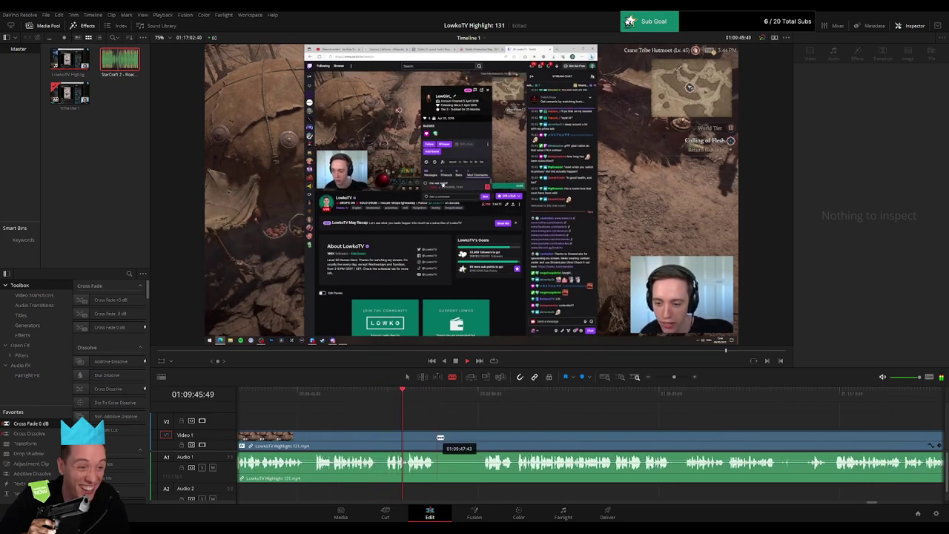
pyautogui.click(485, 439)
pyautogui.press('a')
pyautogui.click(476, 442)
pyautogui.press('Delete')
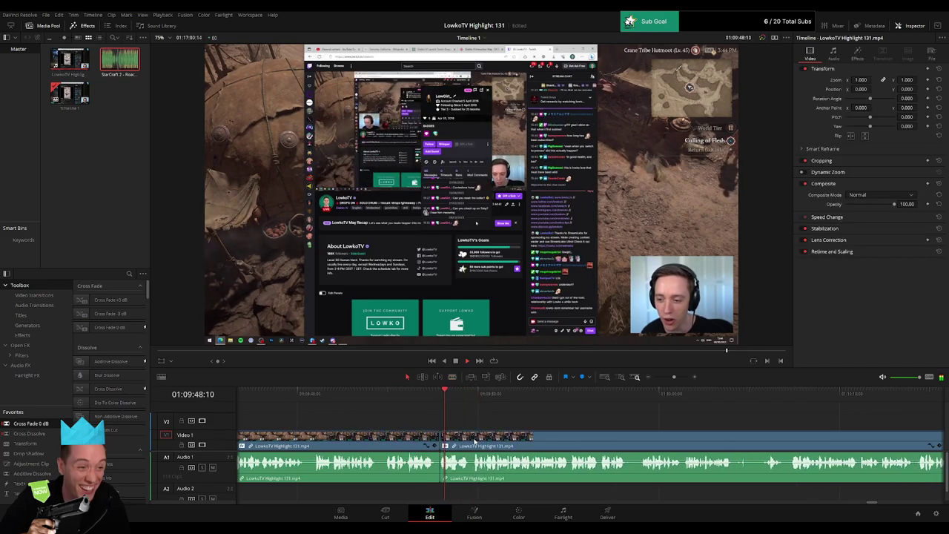
pyautogui.click(402, 440)
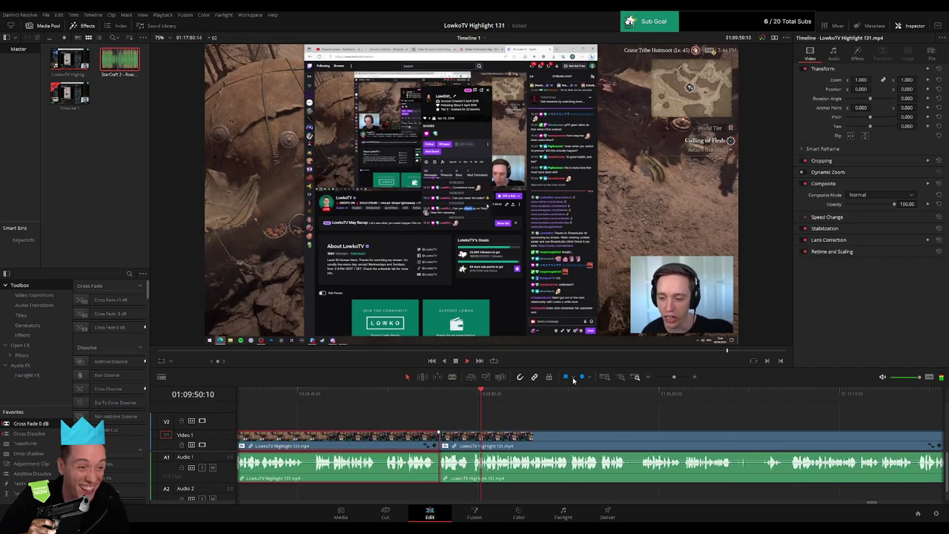
pyautogui.click(539, 412)
# Step: Place an adjustment clip on V2 at 01:09:49:42 with zoom 2.500 and Y position -38.000 to enlarge the chat history
pyautogui.press('space')
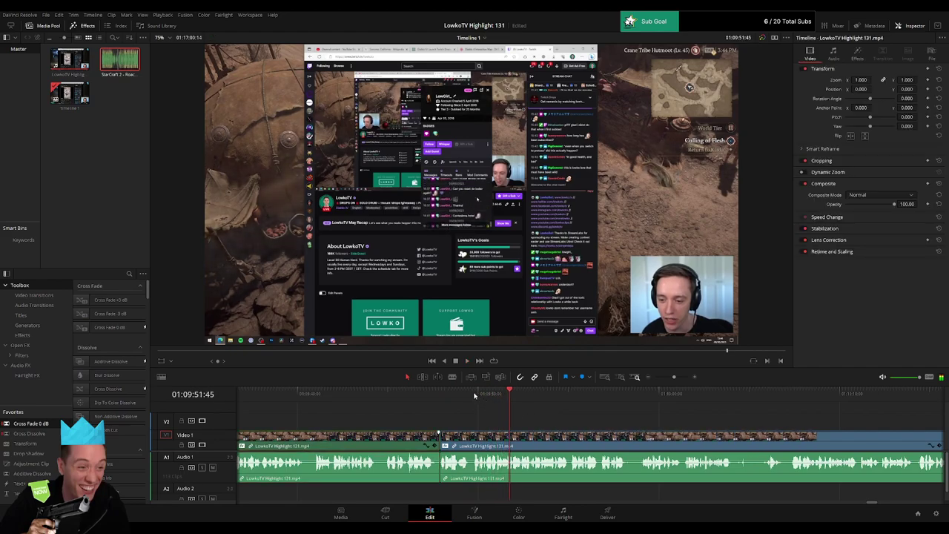
pyautogui.click(474, 394)
pyautogui.press('space')
pyautogui.click(474, 394)
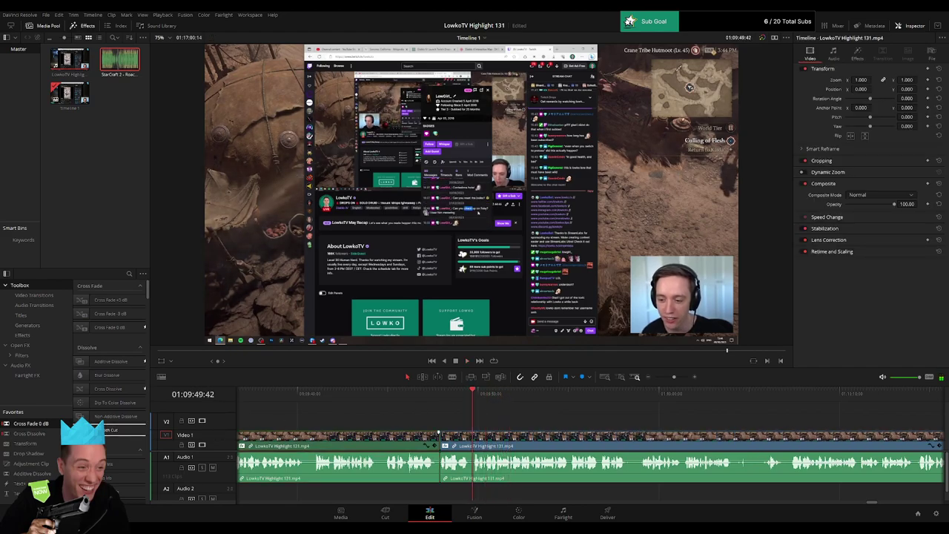
pyautogui.moveTo(40, 461); pyautogui.dragTo(507, 425)
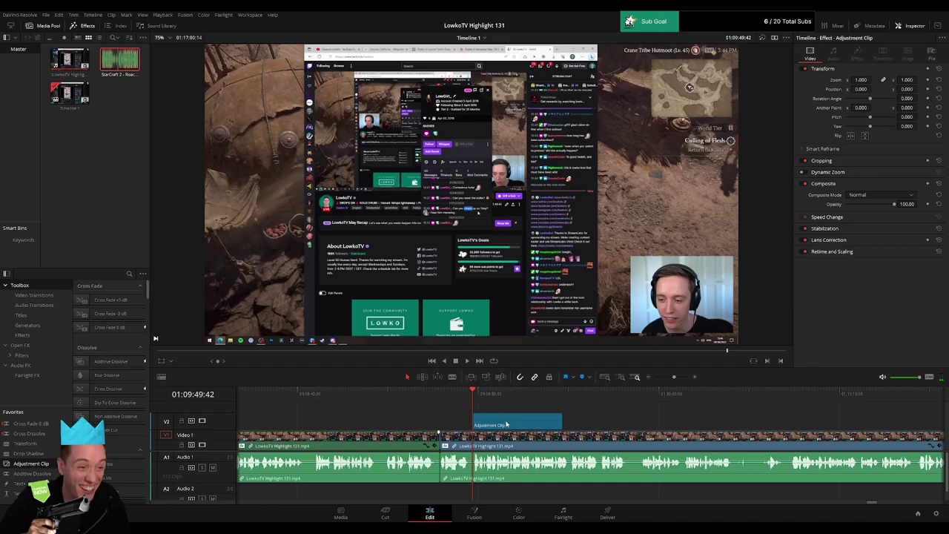
pyautogui.moveTo(861, 80); pyautogui.dragTo(893, 89)
pyautogui.press('space')
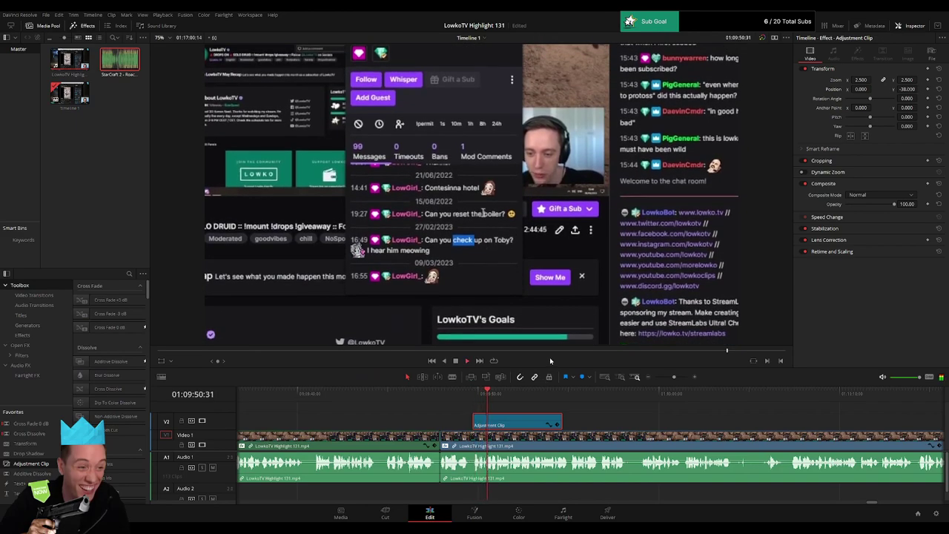
# Step: Extend the end of the zoom adjustment clip to about 01:09:58
pyautogui.click(613, 422)
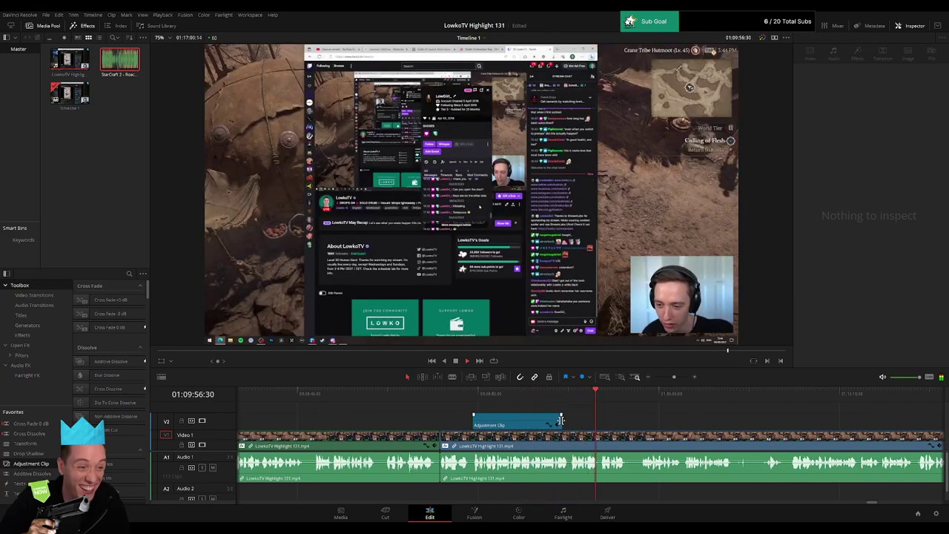
pyautogui.moveTo(564, 421); pyautogui.dragTo(625, 419)
pyautogui.click(676, 419)
# Step: Isolate the short spoken section ending at 01:09:59:59 by splitting the gameplay clip on both sides of it
pyautogui.click(626, 393)
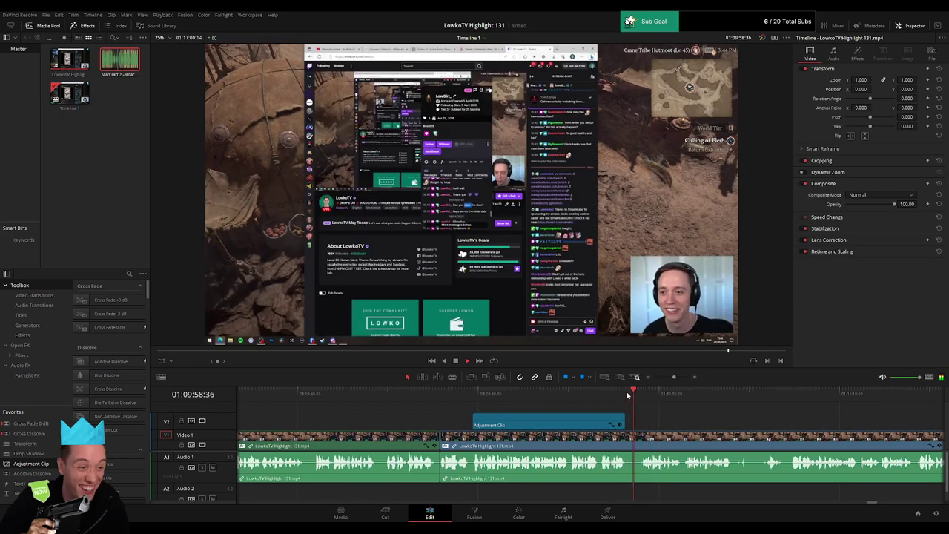
pyautogui.moveTo(674, 377); pyautogui.dragTo(683, 377)
pyautogui.press('space')
pyautogui.moveTo(389, 398); pyautogui.dragTo(549, 395)
pyautogui.press('space')
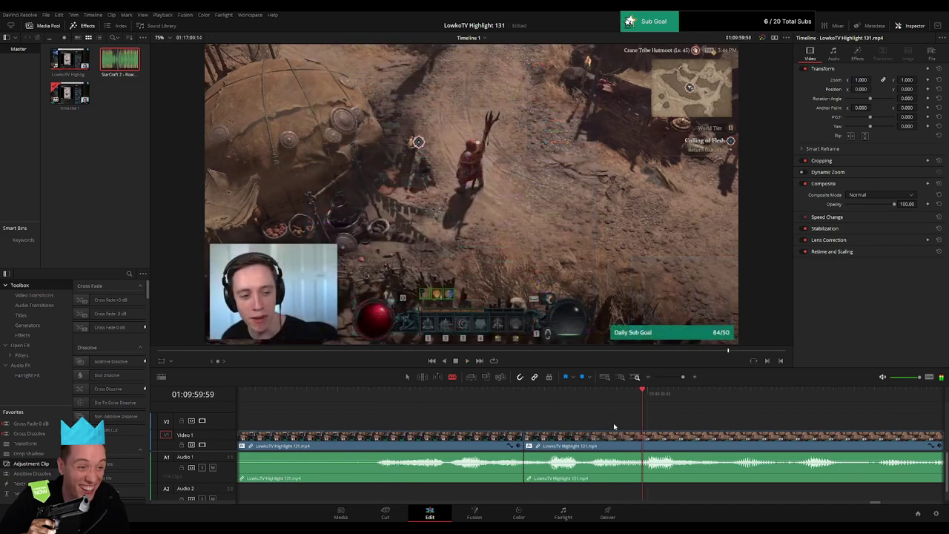
pyautogui.click(642, 441)
pyautogui.press('a')
# Step: Silence the isolated section and lay the StarCraft 2 Roach Quotes sound under it on Audio 2, trimmed to match, at volume -27
pyautogui.moveTo(596, 465); pyautogui.dragTo(597, 488)
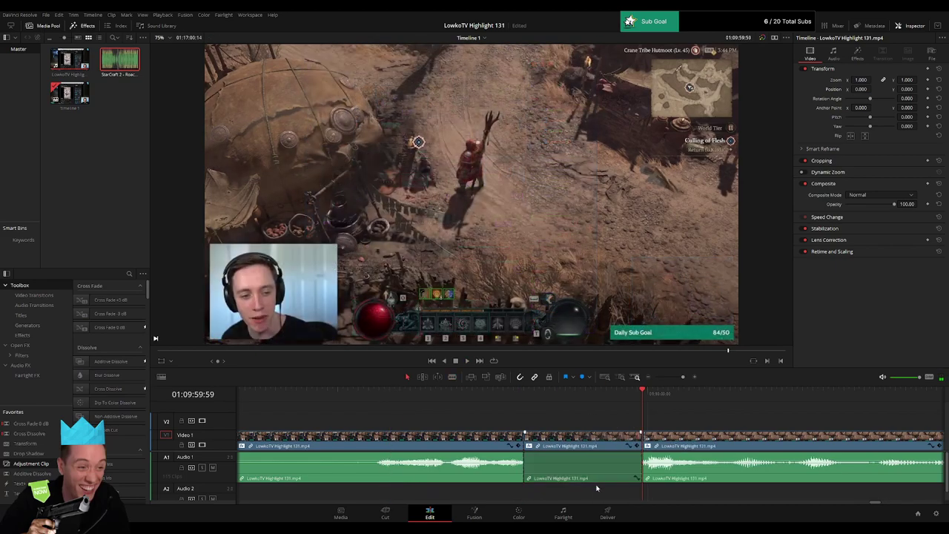
pyautogui.moveTo(120, 62); pyautogui.dragTo(523, 493)
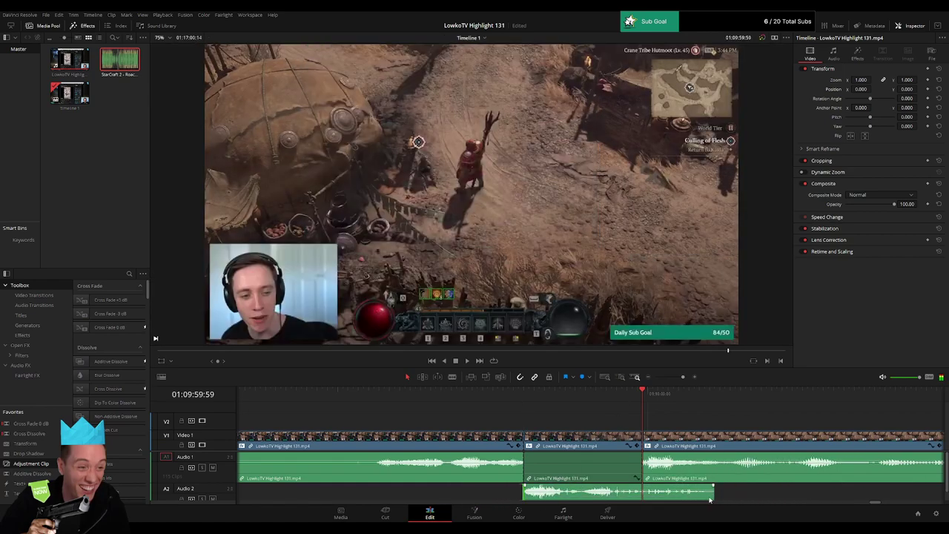
pyautogui.moveTo(713, 494); pyautogui.dragTo(628, 495)
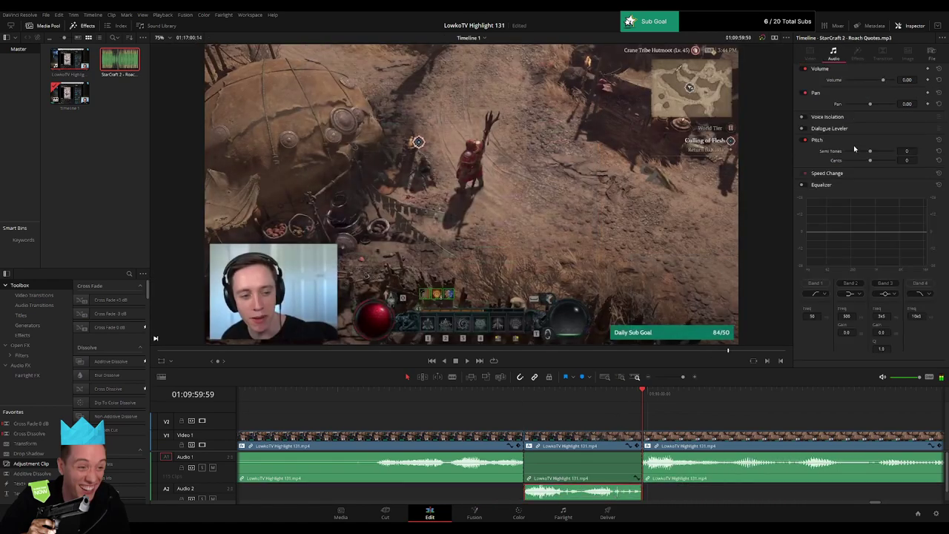
pyautogui.click(910, 82)
pyautogui.write('-27')
pyautogui.press('Return')
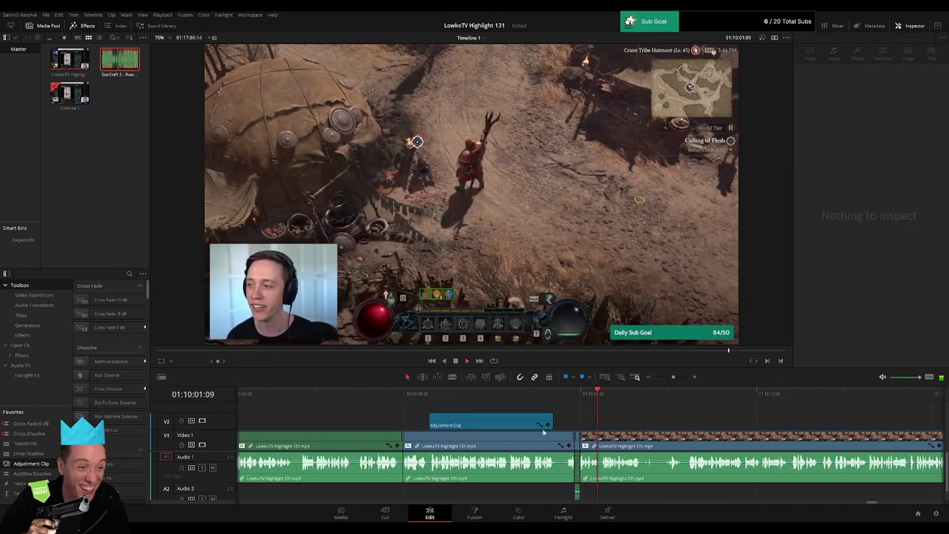
# Step: Mark the reviewed clip under the adjustment clip and the short silenced section after it green
pyautogui.click(544, 442)
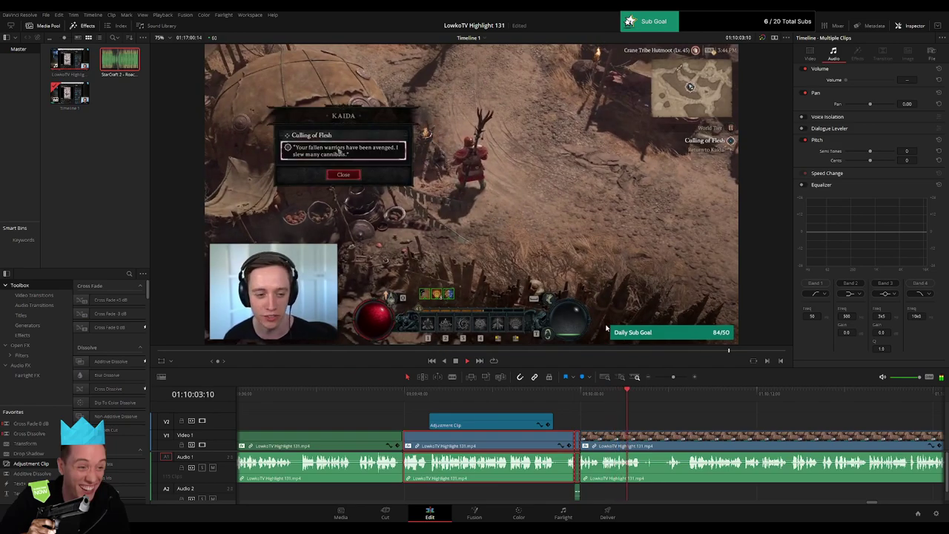
pyautogui.click(686, 413)
# Step: Ripple delete the pause from about 01:10:04 to 01:10:05:45 and mark the clip before the cut green
pyautogui.moveTo(660, 412); pyautogui.dragTo(459, 417)
pyautogui.press('b')
pyautogui.click(443, 436)
pyautogui.press('a')
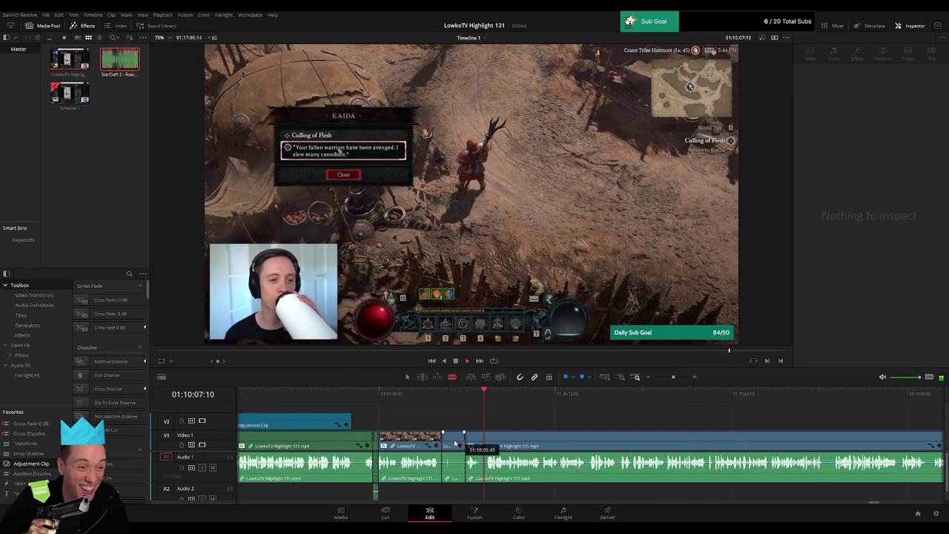
pyautogui.click(455, 444)
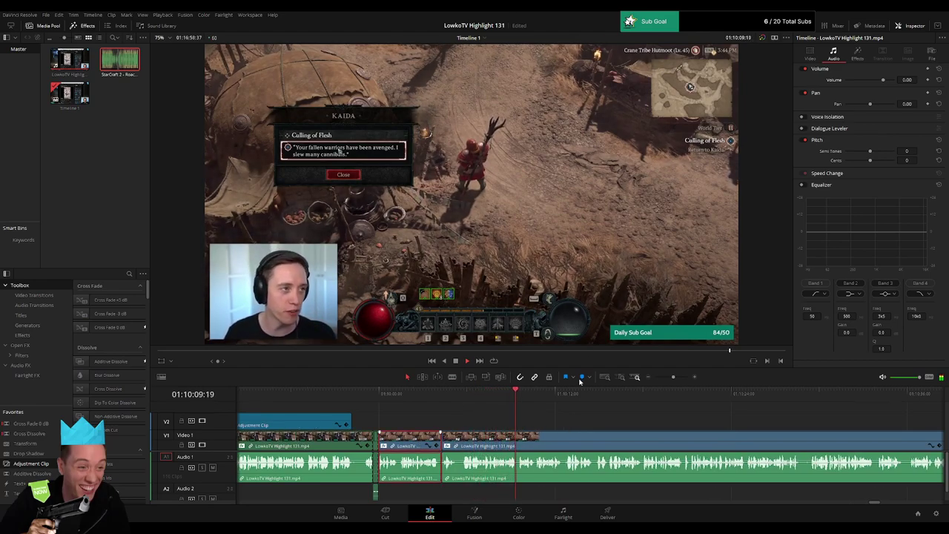
pyautogui.click(620, 423)
# Step: Play the gameplay talk from about 01:10:09 to 01:10:31 and look over the remaining length of the timeline
pyautogui.moveTo(674, 377); pyautogui.dragTo(670, 380)
pyautogui.moveTo(710, 415); pyautogui.dragTo(377, 415)
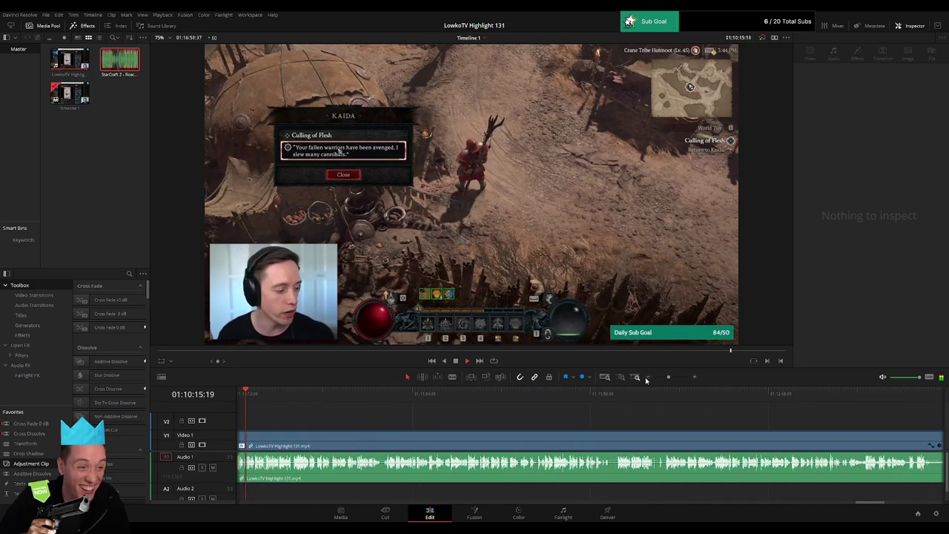
pyautogui.moveTo(669, 379); pyautogui.dragTo(668, 383)
pyautogui.moveTo(673, 424); pyautogui.dragTo(415, 423)
pyautogui.hscroll(3, 386, 423)
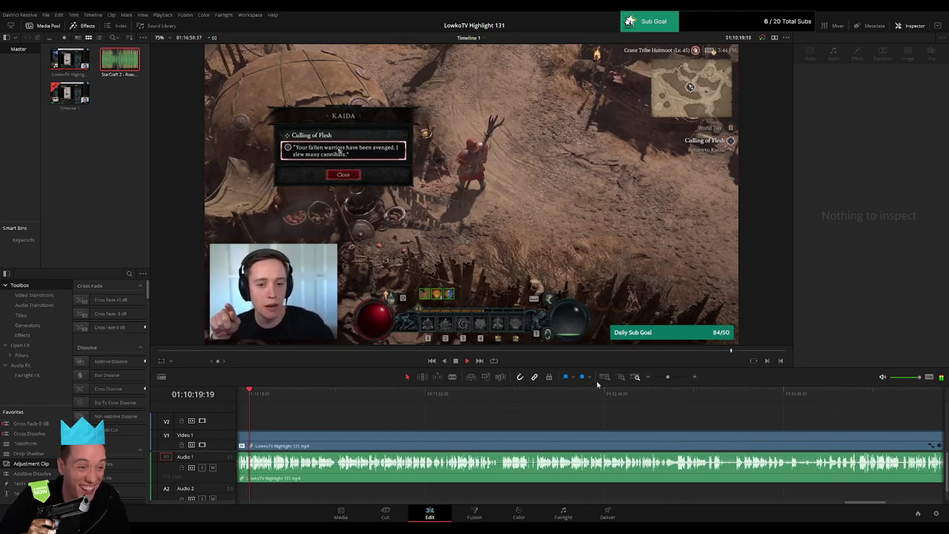
pyautogui.moveTo(668, 379); pyautogui.dragTo(666, 379)
pyautogui.moveTo(709, 424); pyautogui.dragTo(505, 417)
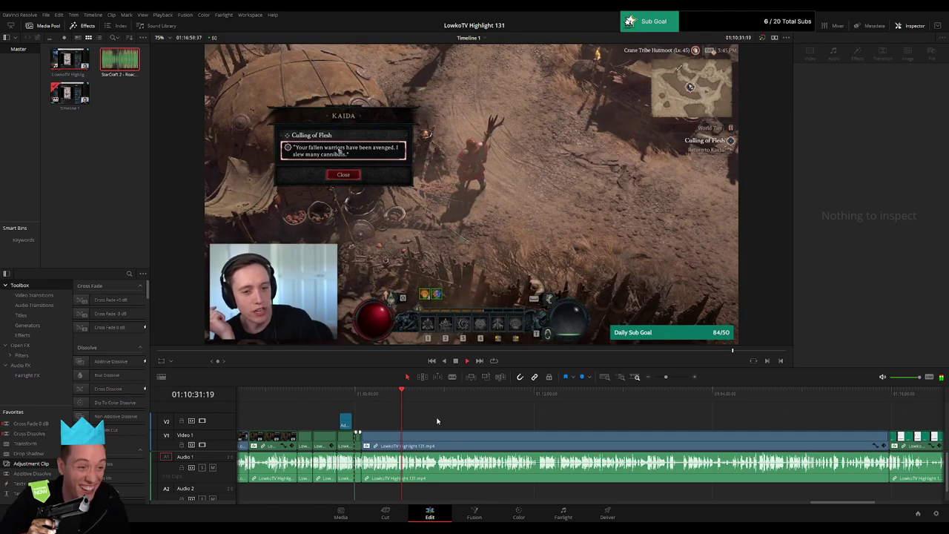
pyautogui.press('space')
# Step: Replay the talk from about 01:10:27 and split the clip on both sides of the short spoken section ending at 01:10:29:57
pyautogui.moveTo(666, 377); pyautogui.dragTo(684, 377)
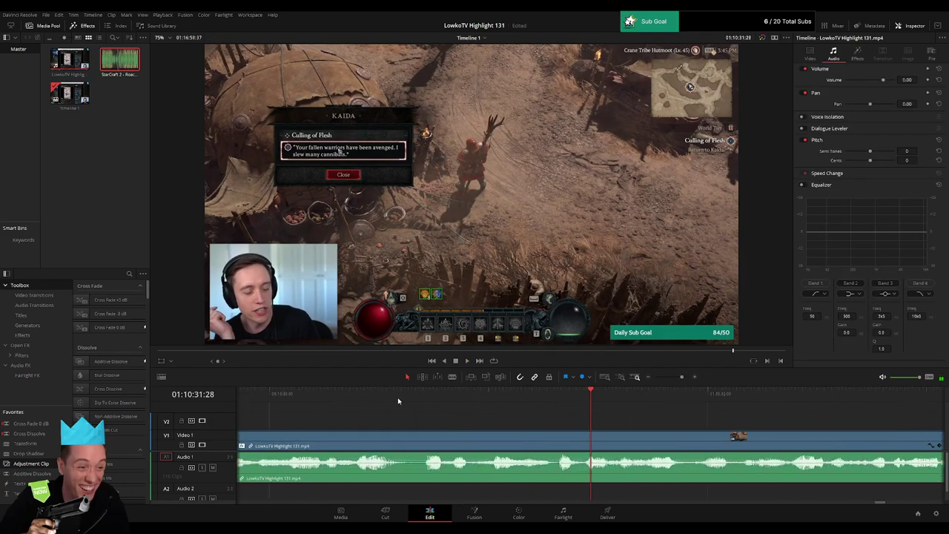
pyautogui.click(407, 392)
pyautogui.press('space')
pyautogui.press('space')
pyautogui.moveTo(436, 399); pyautogui.dragTo(233, 397)
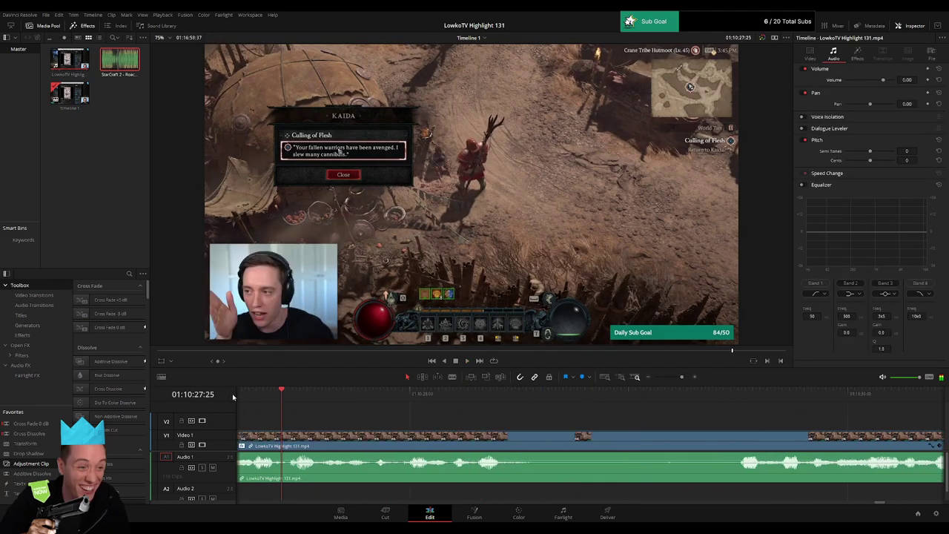
pyautogui.press('space')
pyautogui.moveTo(769, 409); pyautogui.dragTo(505, 410)
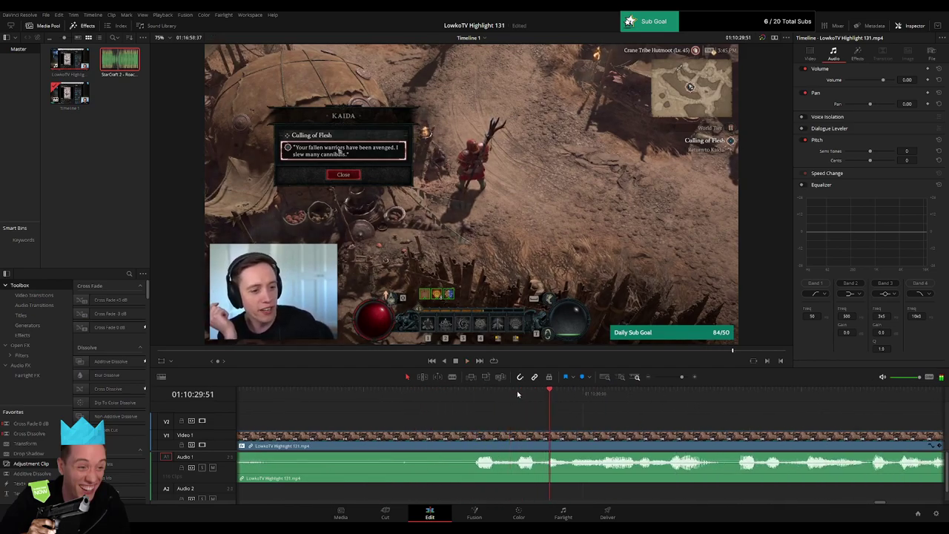
pyautogui.hotkey('ctrl', 'b')
pyautogui.click(580, 437)
pyautogui.press('a')
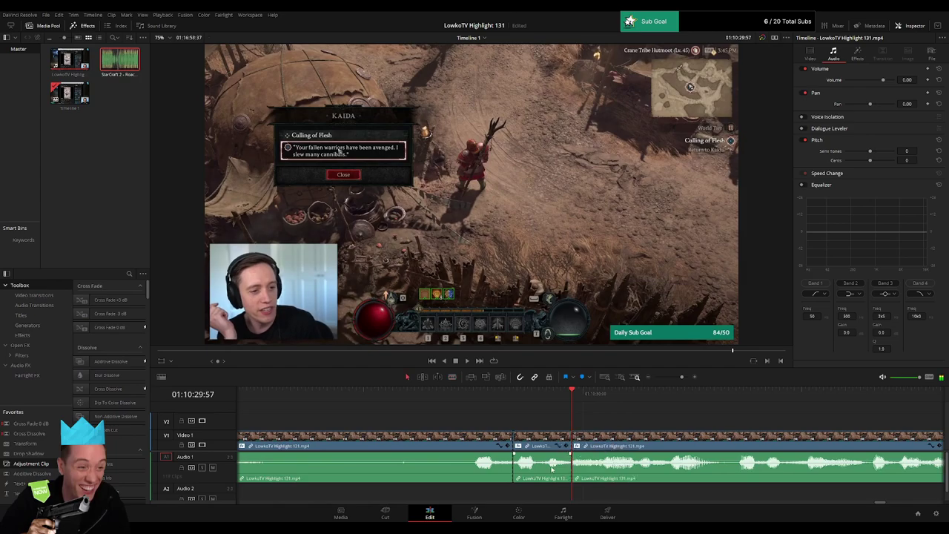
# Step: Silence the section ending at 01:10:29:57 and cover it with the Roach Quotes sound on Audio 2, trimmed to match, at volume -27
pyautogui.moveTo(548, 487); pyautogui.dragTo(549, 489)
pyautogui.moveTo(116, 61); pyautogui.dragTo(516, 494)
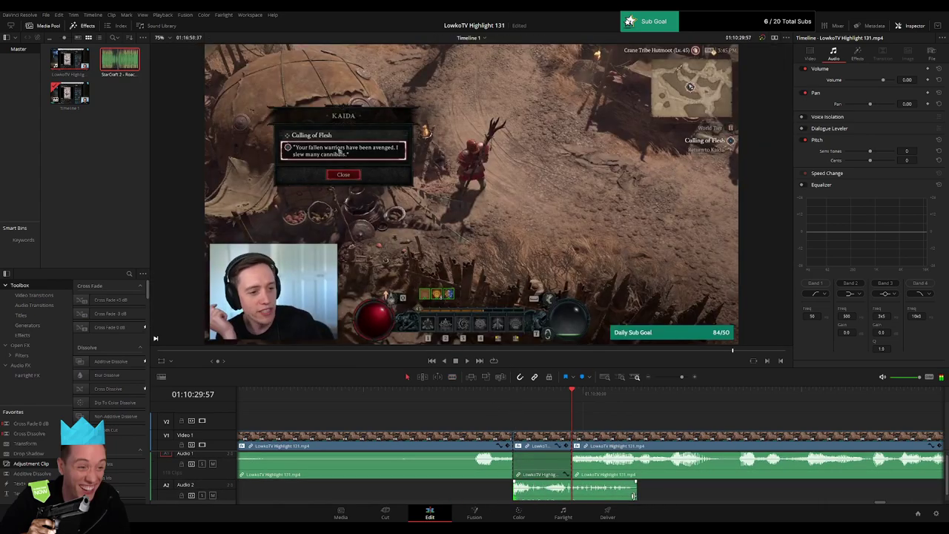
pyautogui.moveTo(634, 497); pyautogui.dragTo(570, 498)
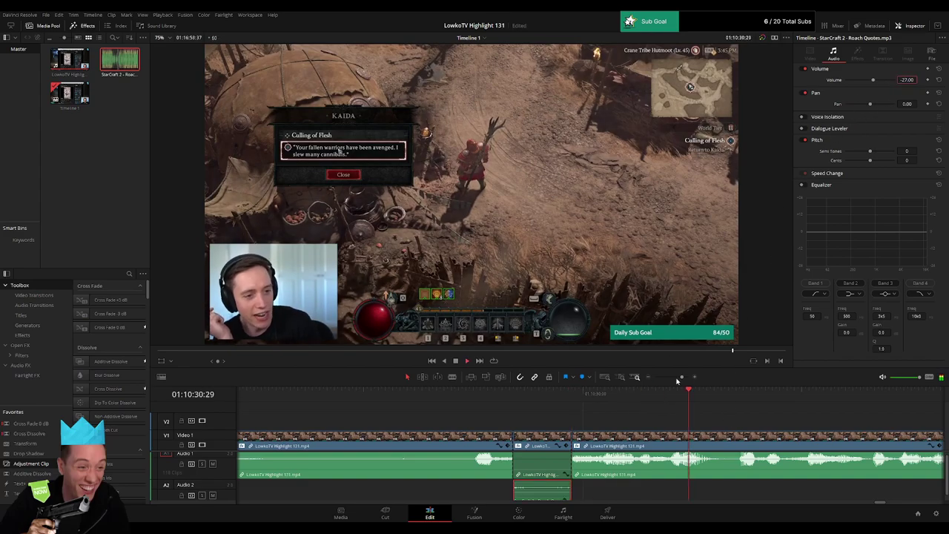
# Step: Mark the long reviewed clip and the short silenced section ending at 01:10:29:57 green
pyautogui.moveTo(681, 376); pyautogui.dragTo(671, 377)
pyautogui.click(570, 427)
pyautogui.moveTo(541, 424); pyautogui.dragTo(583, 448)
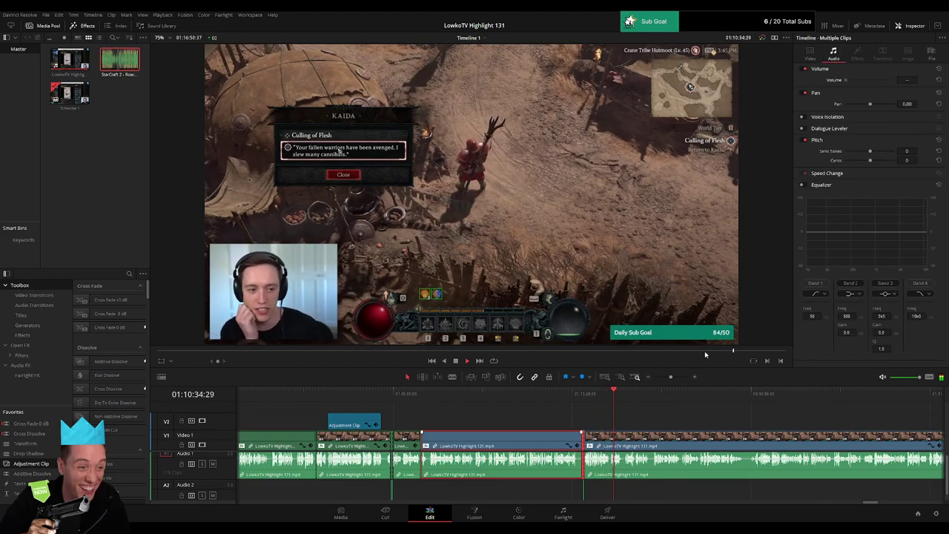
pyautogui.click(674, 411)
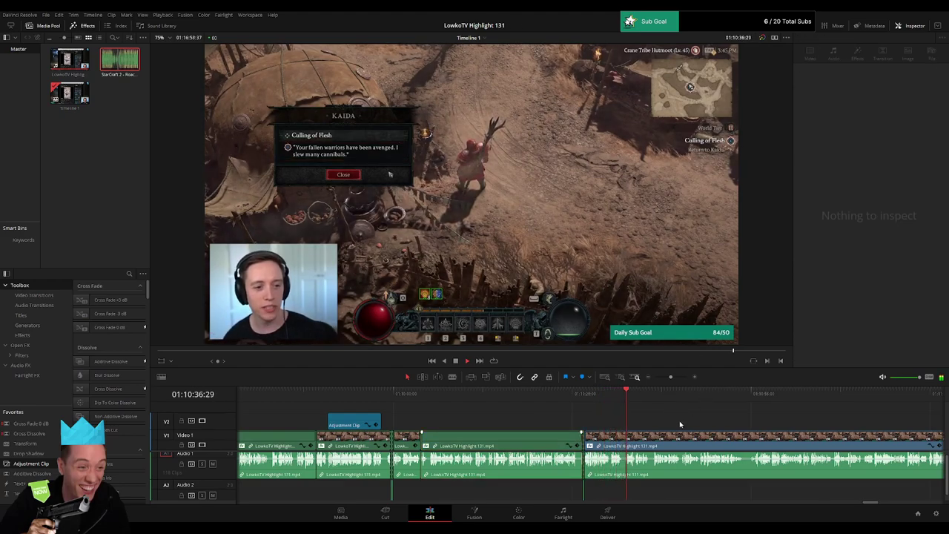
# Step: Ripple delete the brief pause starting at 01:10:39:57 and mark the clip before the cut green
pyautogui.moveTo(671, 483); pyautogui.dragTo(541, 410)
pyautogui.hscroll(3, 540, 409)
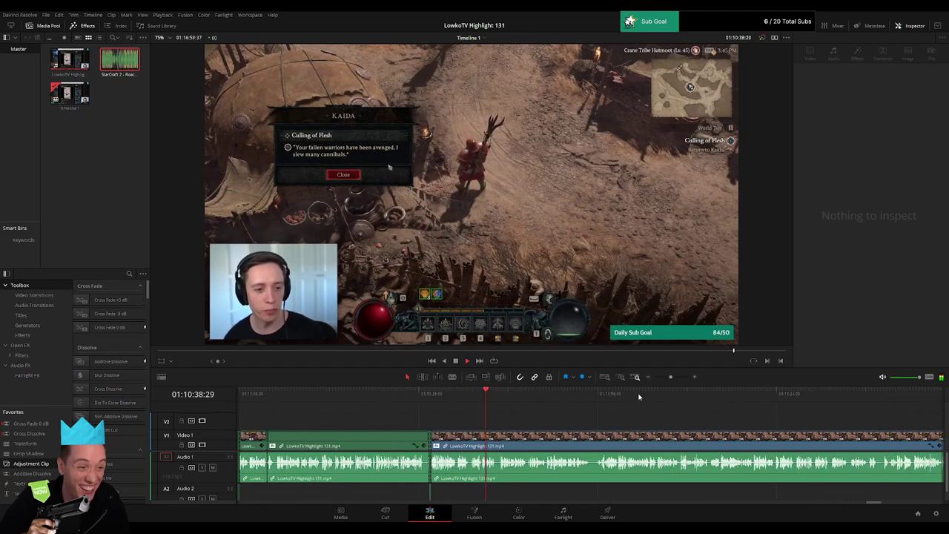
pyautogui.moveTo(675, 381); pyautogui.dragTo(674, 378)
pyautogui.hscroll(6, 519, 434)
pyautogui.press('b')
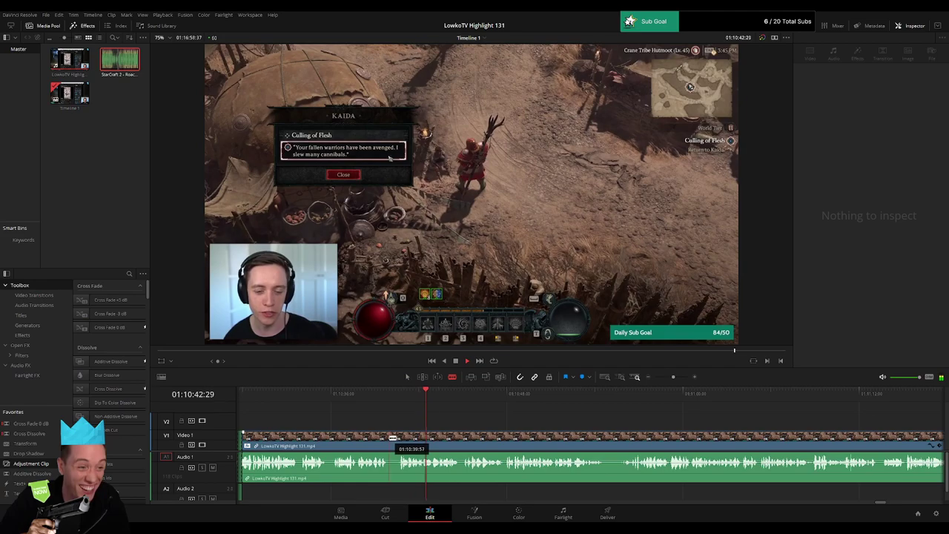
pyautogui.click(394, 440)
pyautogui.press('a')
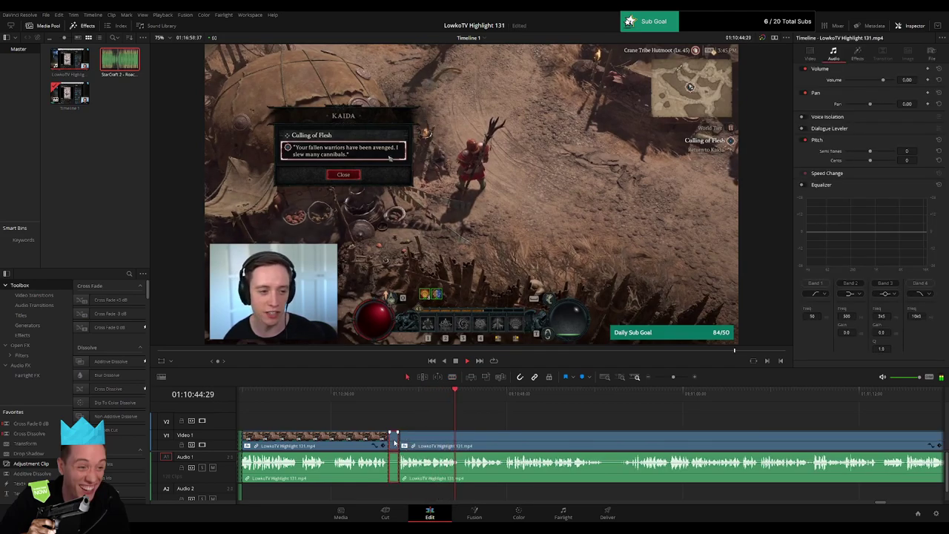
pyautogui.press('Delete')
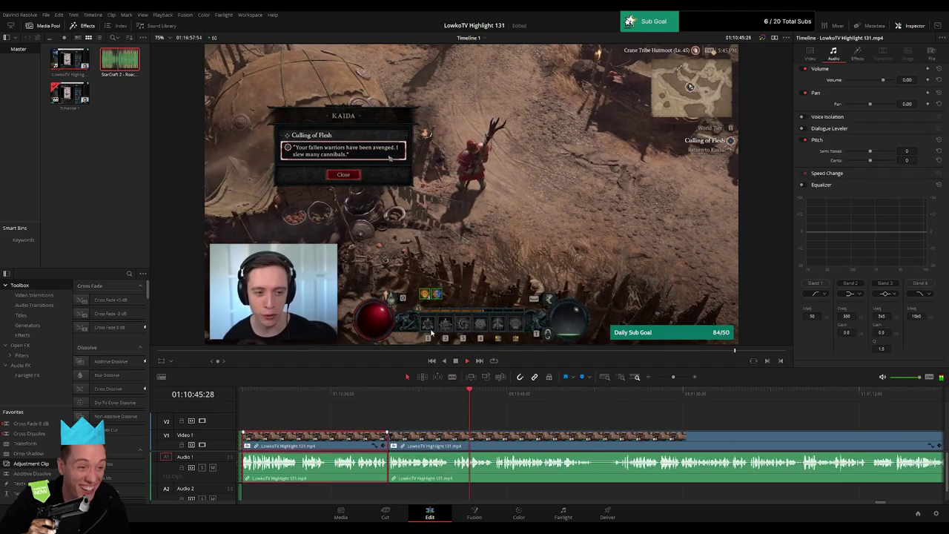
pyautogui.click(572, 424)
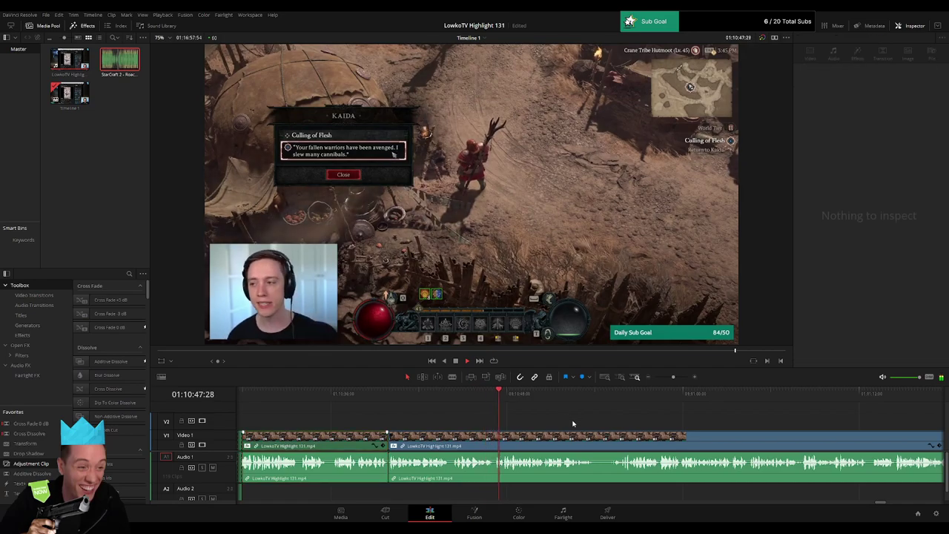
# Step: Ripple delete the pause from about 01:10:54 to 01:10:55:48 and mark the clip before the cut green
pyautogui.press('space')
pyautogui.hscroll(3, 544, 425)
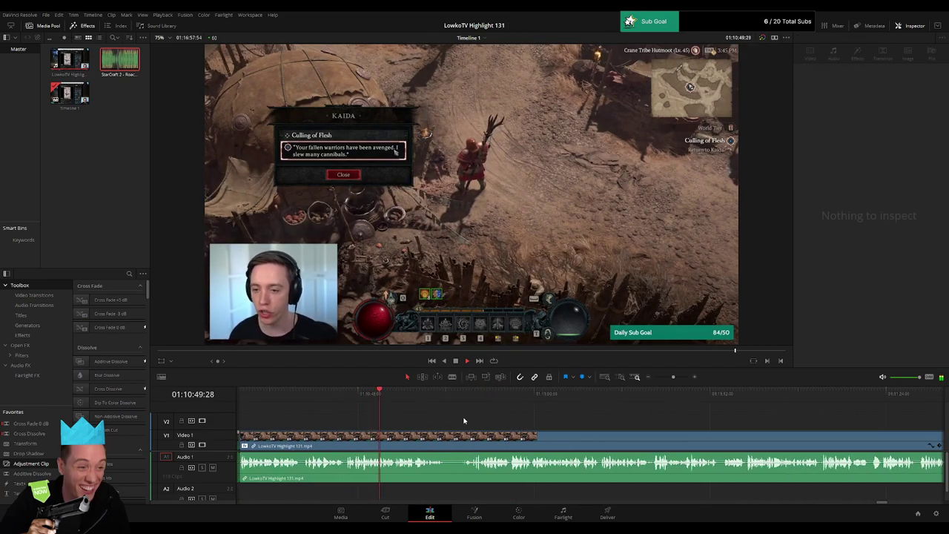
pyautogui.moveTo(673, 379); pyautogui.dragTo(678, 377)
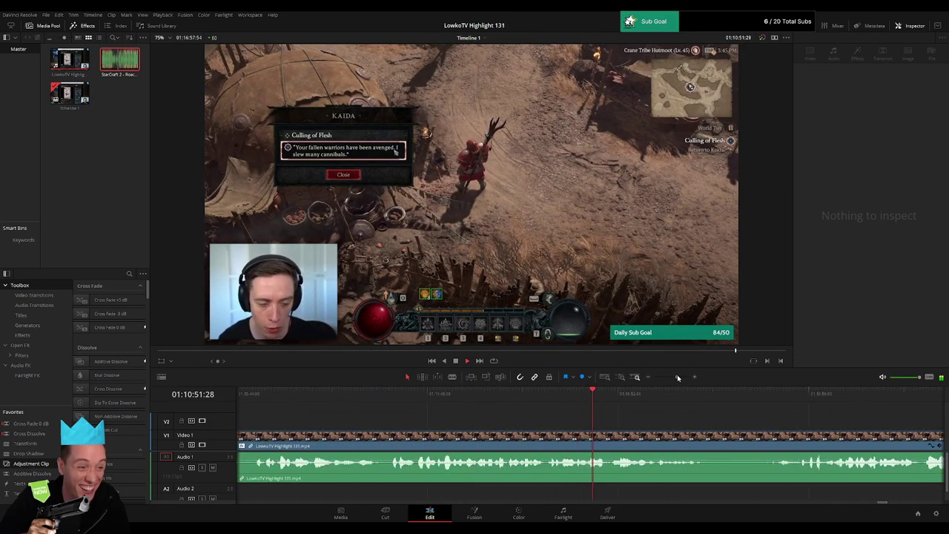
pyautogui.hscroll(4, 682, 440)
pyautogui.click(459, 439)
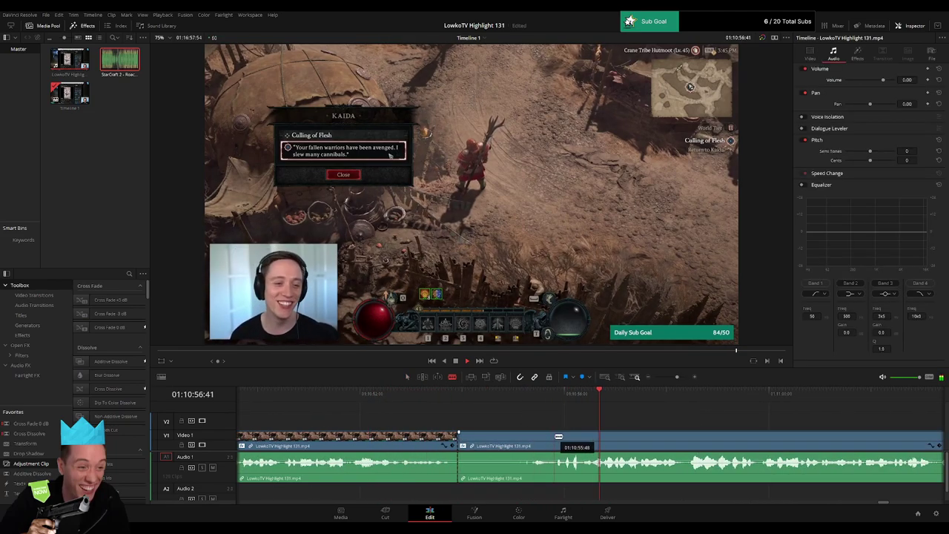
pyautogui.click(557, 436)
pyautogui.press('a')
pyautogui.click(535, 441)
pyautogui.press('Delete')
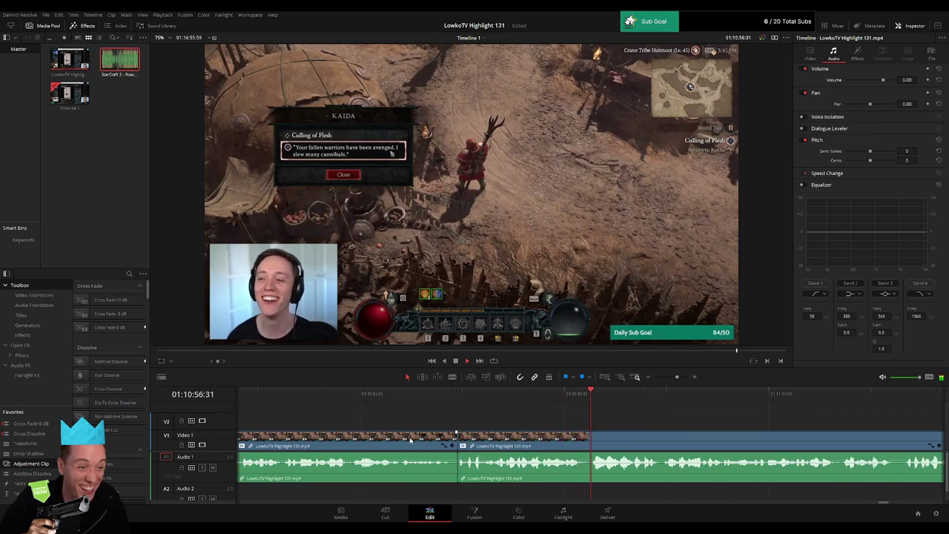
pyautogui.click(412, 442)
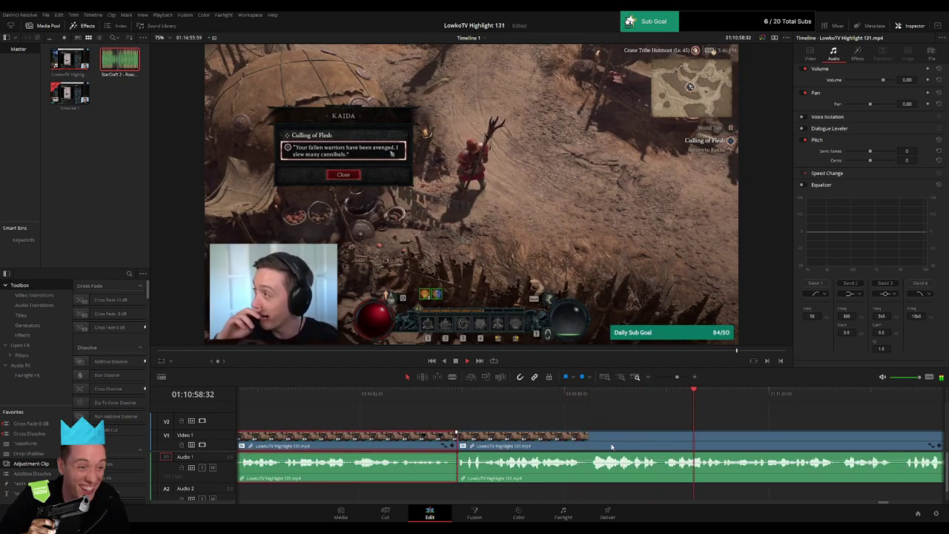
pyautogui.press('Delete')
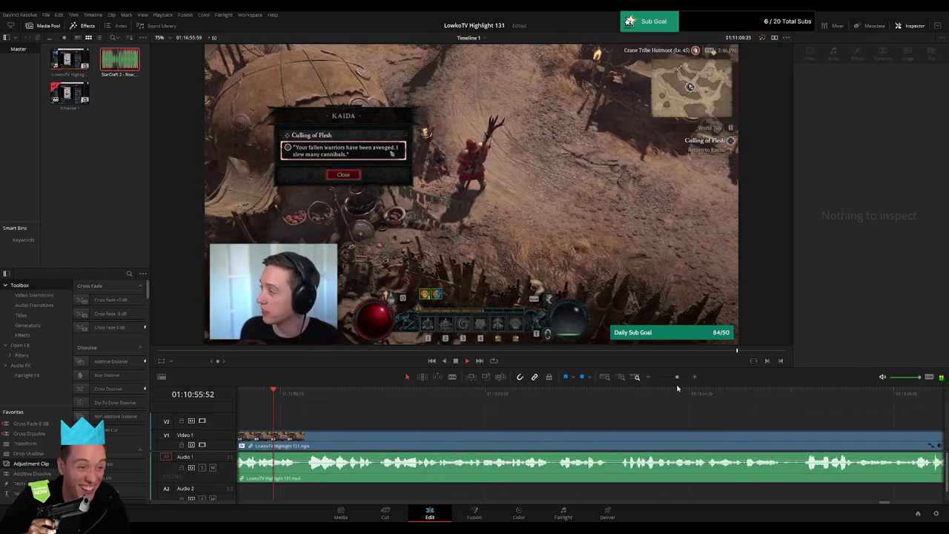
# Step: Play on to about 01:11:36 and ripple delete the short pause ending at about 01:11:38
pyautogui.moveTo(677, 377)
pyautogui.mouseDown()
pyautogui.moveTo(664, 380)
pyautogui.moveTo(675, 380)
pyautogui.mouseUp()
pyautogui.moveTo(724, 424); pyautogui.dragTo(514, 419)
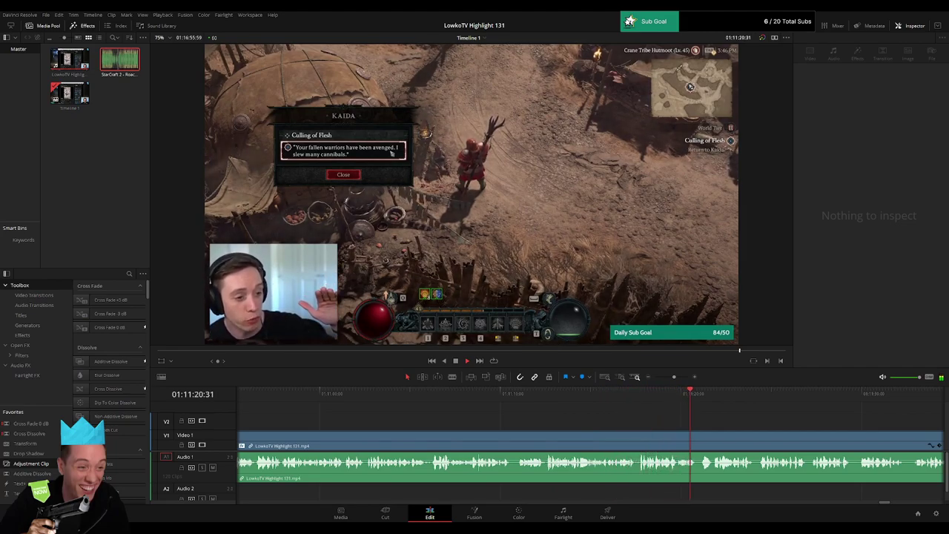
pyautogui.moveTo(776, 428); pyautogui.dragTo(544, 424)
pyautogui.moveTo(674, 379)
pyautogui.mouseDown()
pyautogui.moveTo(663, 379)
pyautogui.moveTo(675, 379)
pyautogui.mouseUp()
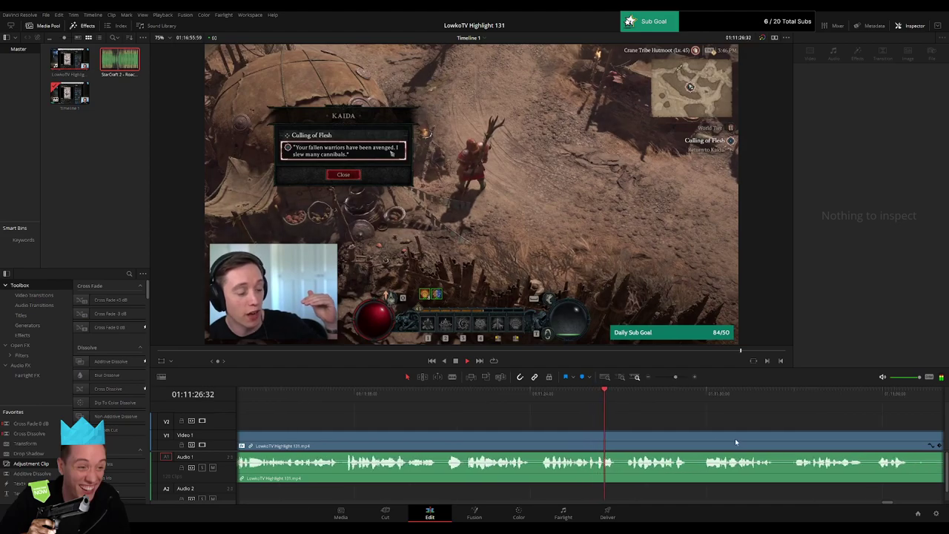
pyautogui.hscroll(2, 458, 410)
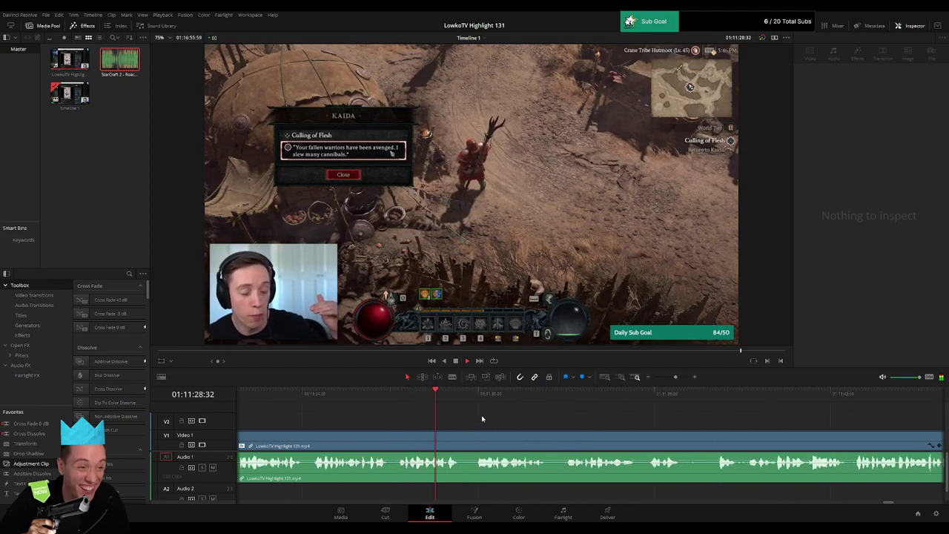
pyautogui.hscroll(1, 522, 420)
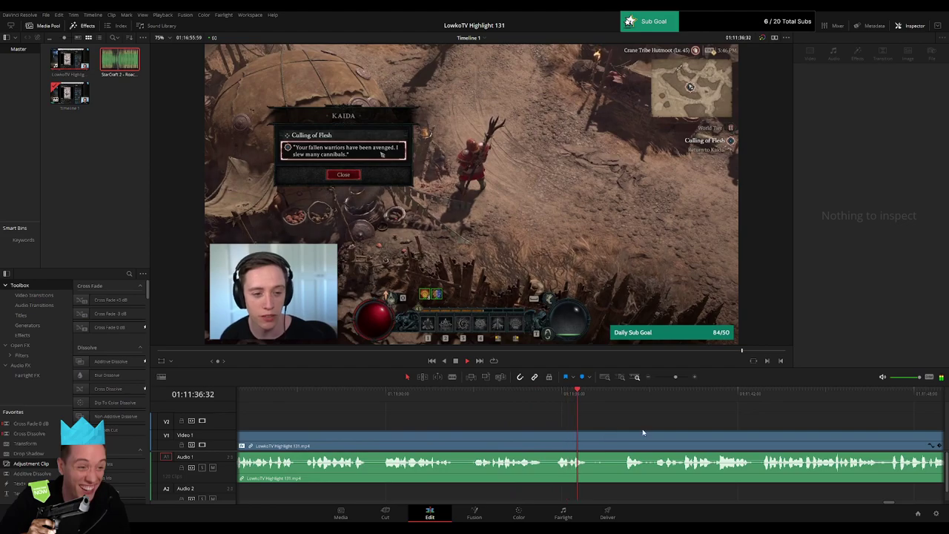
pyautogui.moveTo(644, 433); pyautogui.dragTo(484, 421)
pyautogui.press('b')
pyautogui.click(434, 439)
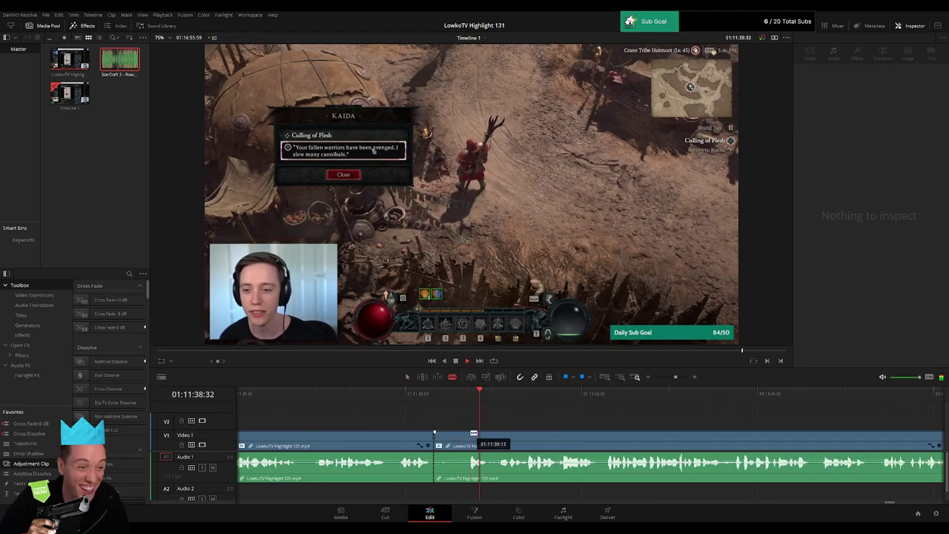
pyautogui.click(468, 439)
pyautogui.press('a')
pyautogui.click(458, 439)
pyautogui.press('Delete')
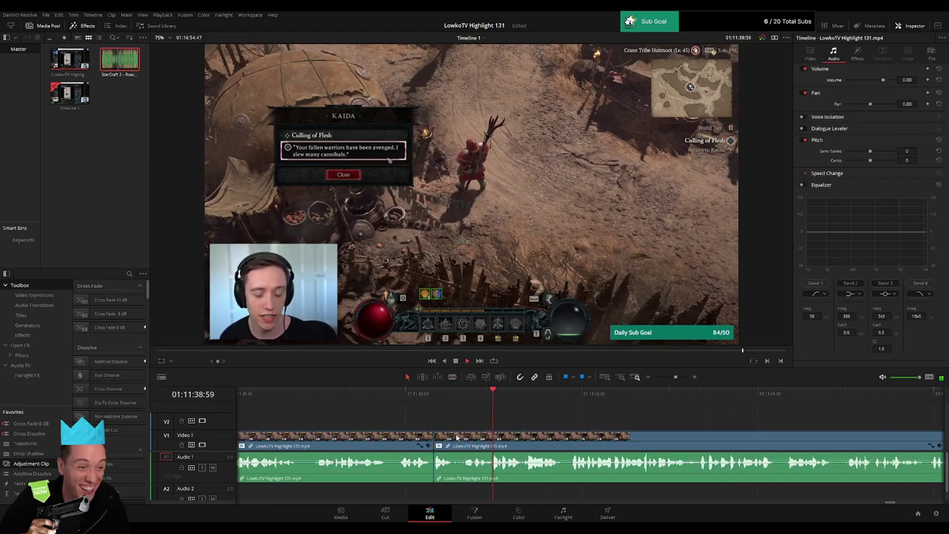
# Step: Mark the long reviewed clip before the cut at about 01:11:36 green
pyautogui.moveTo(676, 377); pyautogui.dragTo(671, 378)
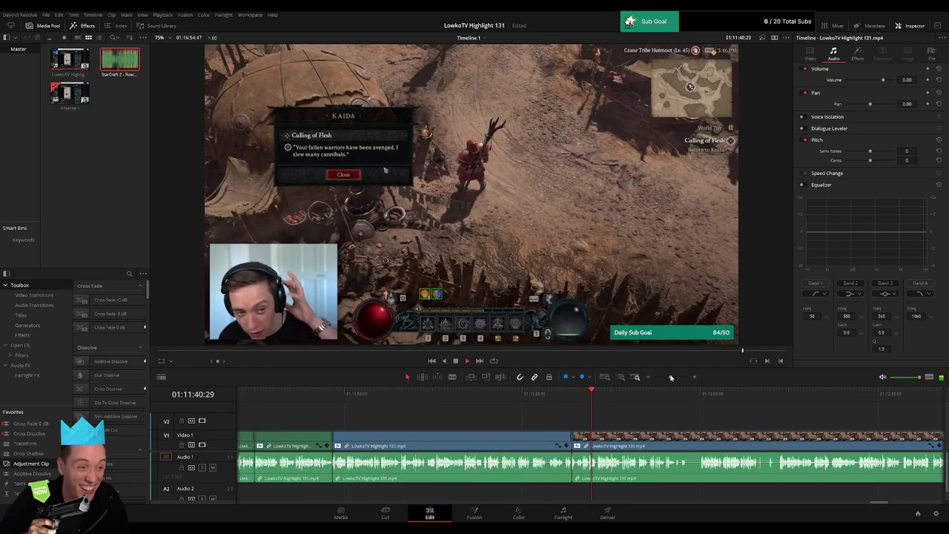
pyautogui.click(509, 442)
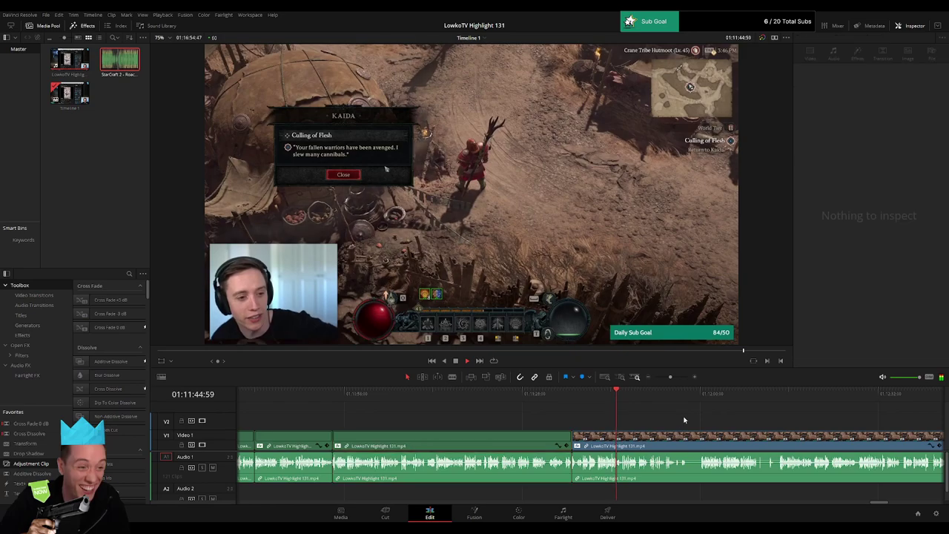
pyautogui.press('Delete')
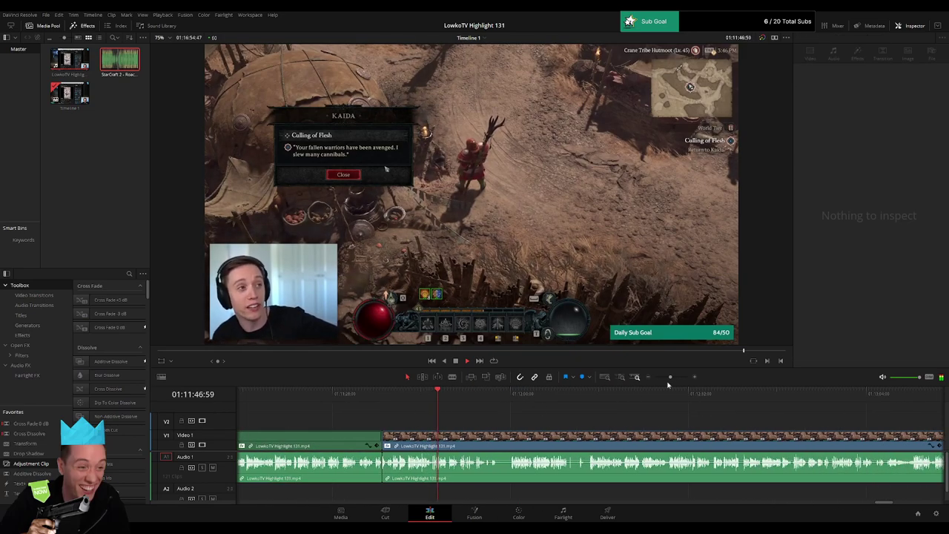
# Step: Ripple delete the quiet stretch from about 01:11:55 to 01:12:00 and mark the clip before the cut green
pyautogui.moveTo(671, 378); pyautogui.dragTo(674, 378)
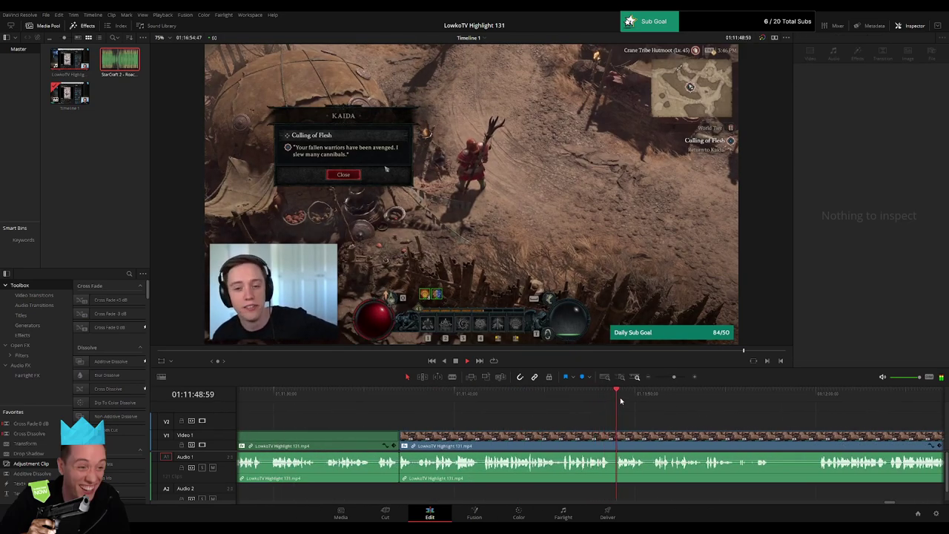
pyautogui.click(654, 402)
pyautogui.hscroll(4, 589, 422)
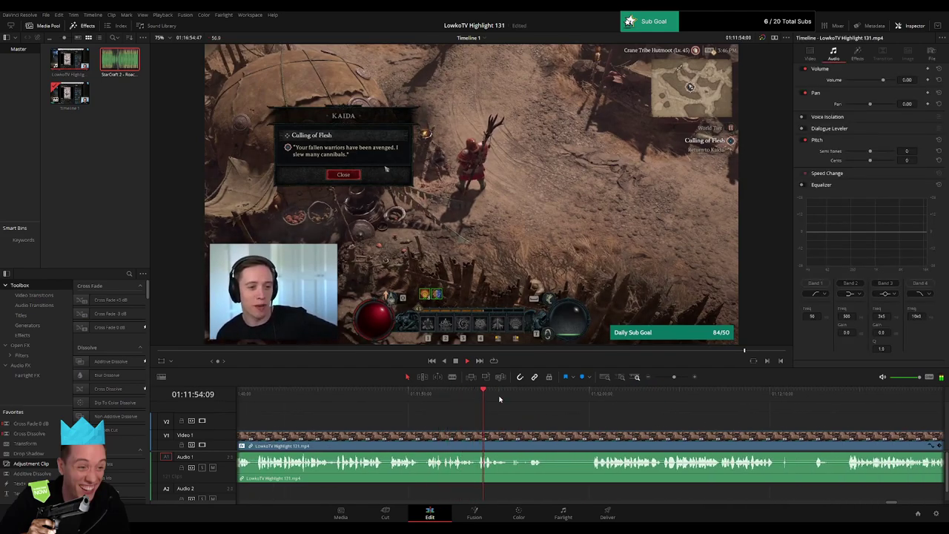
pyautogui.press('b')
pyautogui.click(508, 435)
pyautogui.click(592, 401)
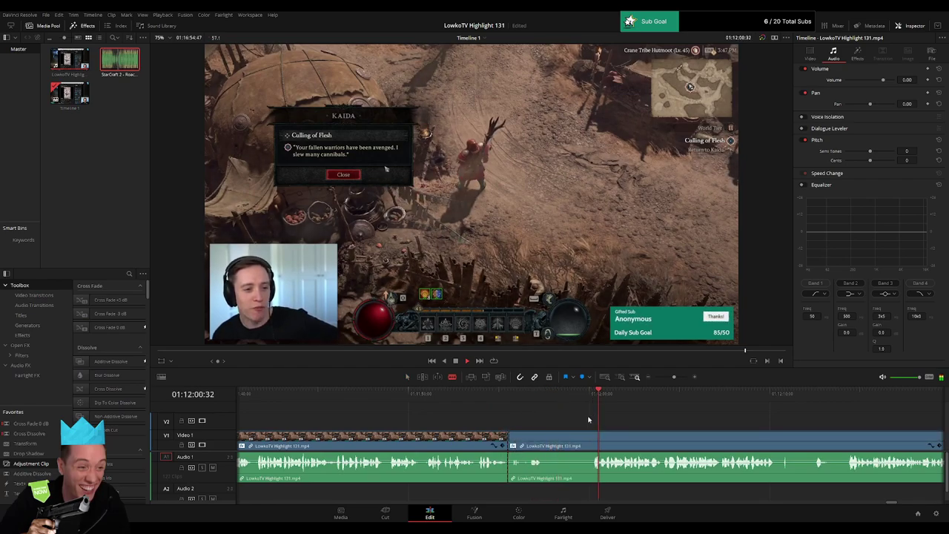
pyautogui.click(592, 435)
pyautogui.press('a')
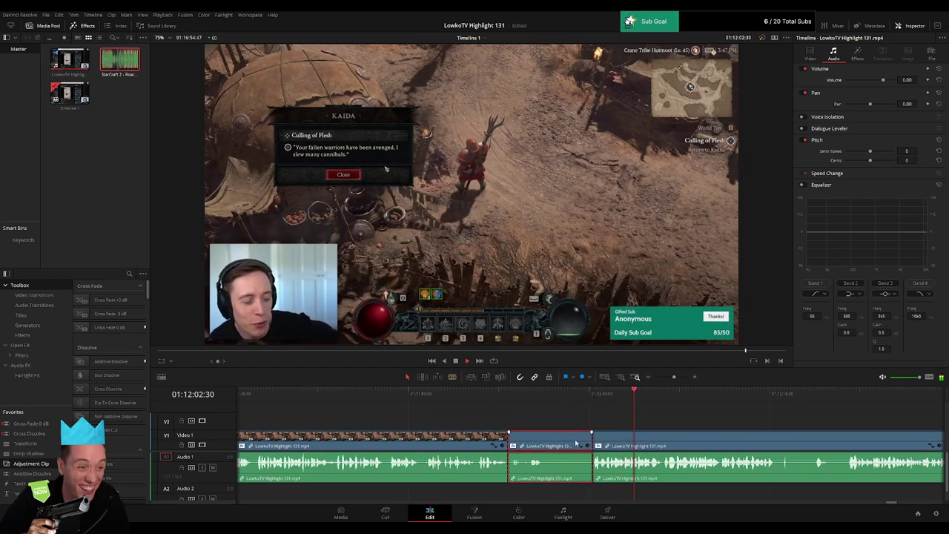
pyautogui.press('Delete')
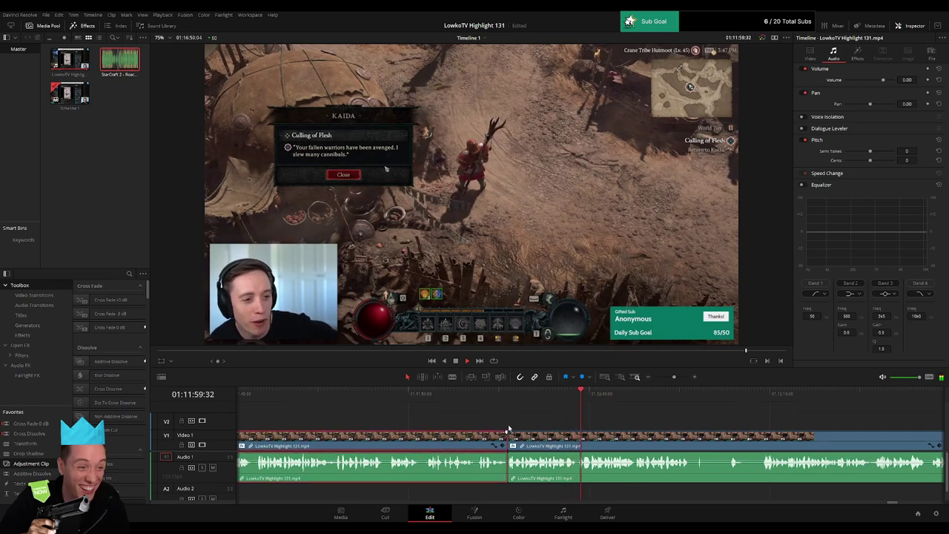
pyautogui.click(702, 418)
# Step: Ripple delete the pause from about 01:12:05:32 to 01:12:09:17 and mark the clip before the cut green
pyautogui.moveTo(738, 416); pyautogui.dragTo(535, 415)
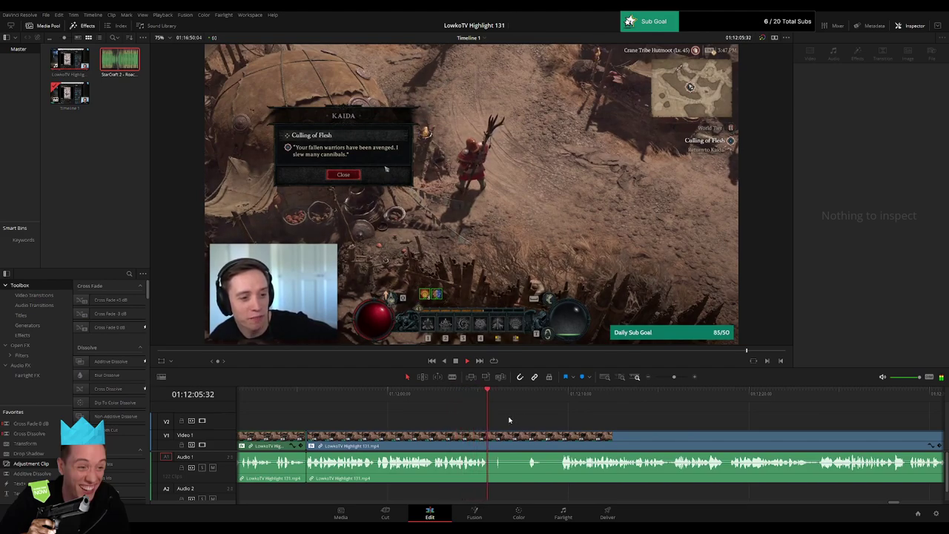
pyautogui.click(491, 439)
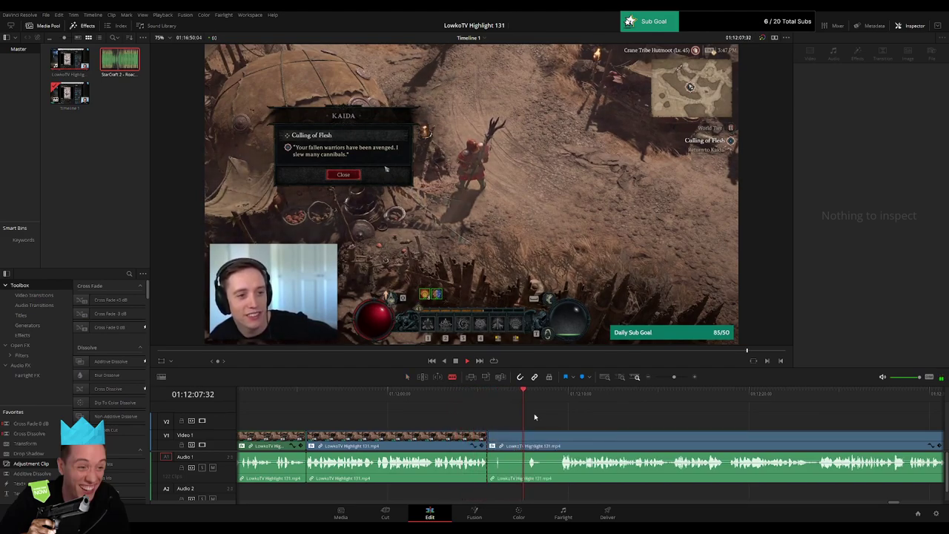
pyautogui.click(563, 439)
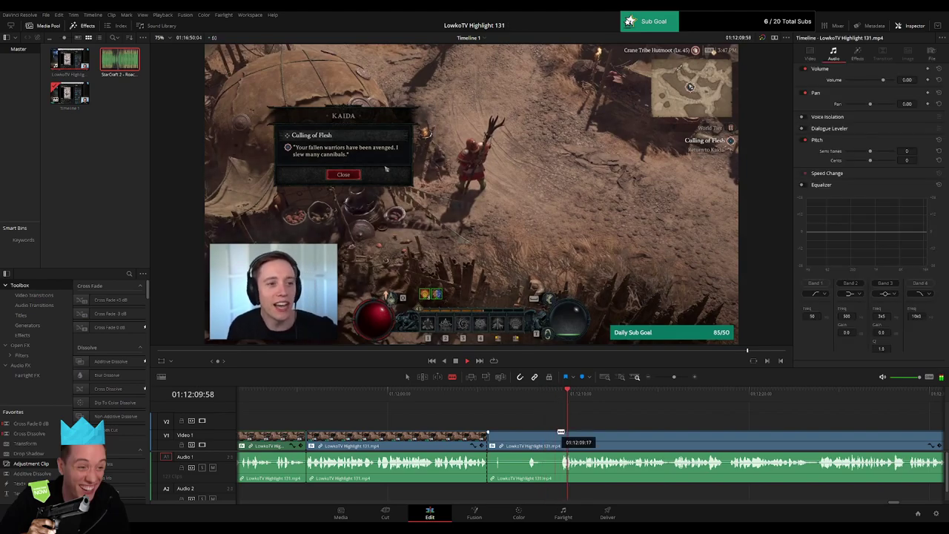
pyautogui.click(548, 440)
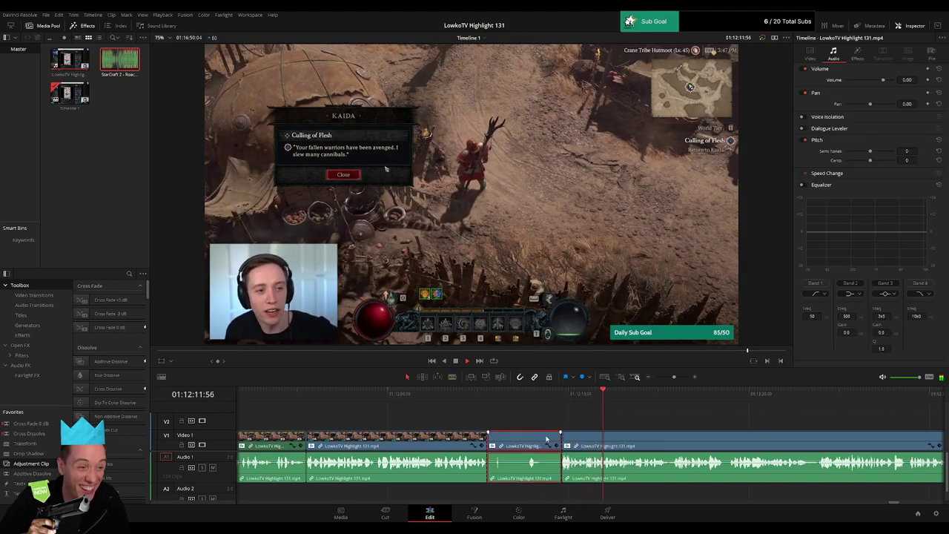
pyautogui.press('Delete')
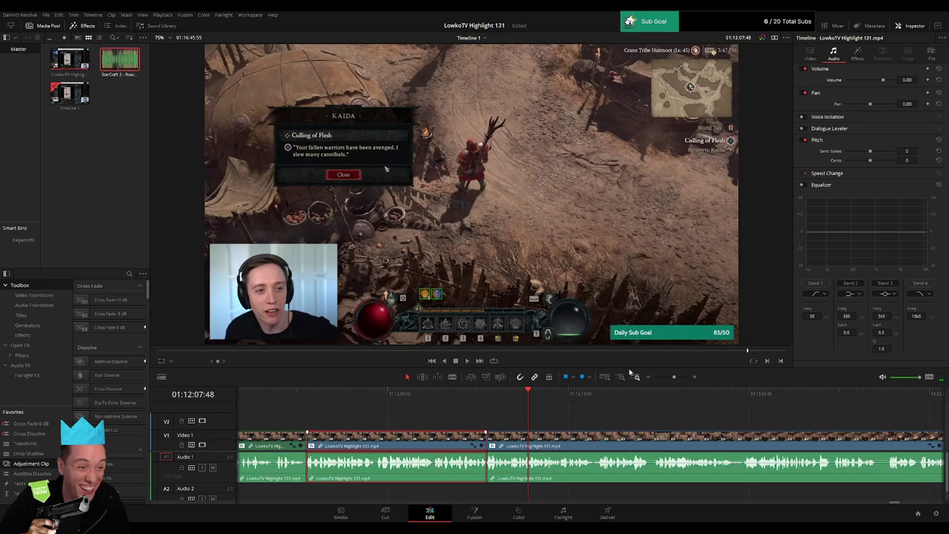
pyautogui.press('Up')
# Step: Replay the talk after the last cut and split the clip on both sides of the short spoken section ending at 01:12:07:35
pyautogui.moveTo(674, 376); pyautogui.dragTo(679, 380)
pyautogui.moveTo(714, 425); pyautogui.dragTo(520, 414)
pyautogui.press('space')
pyautogui.click(432, 401)
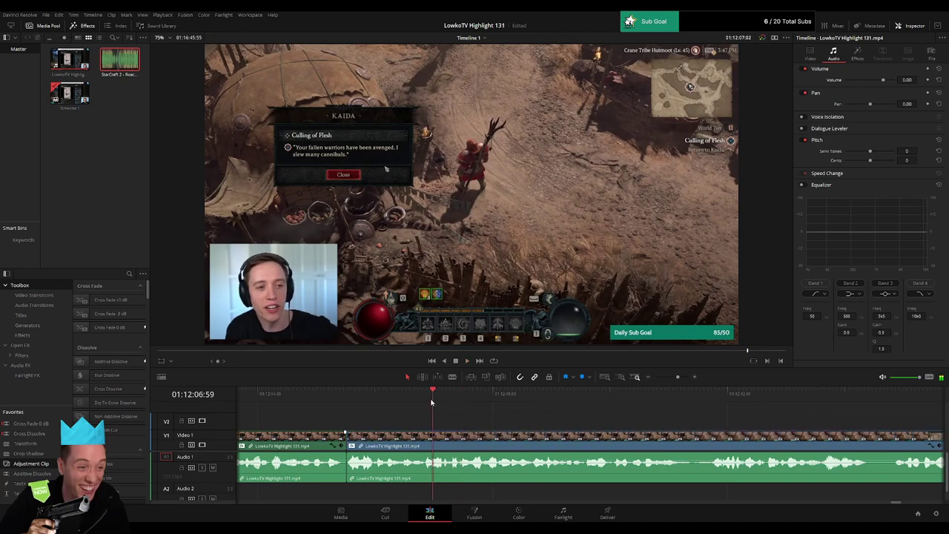
pyautogui.press('space')
pyautogui.click(454, 443)
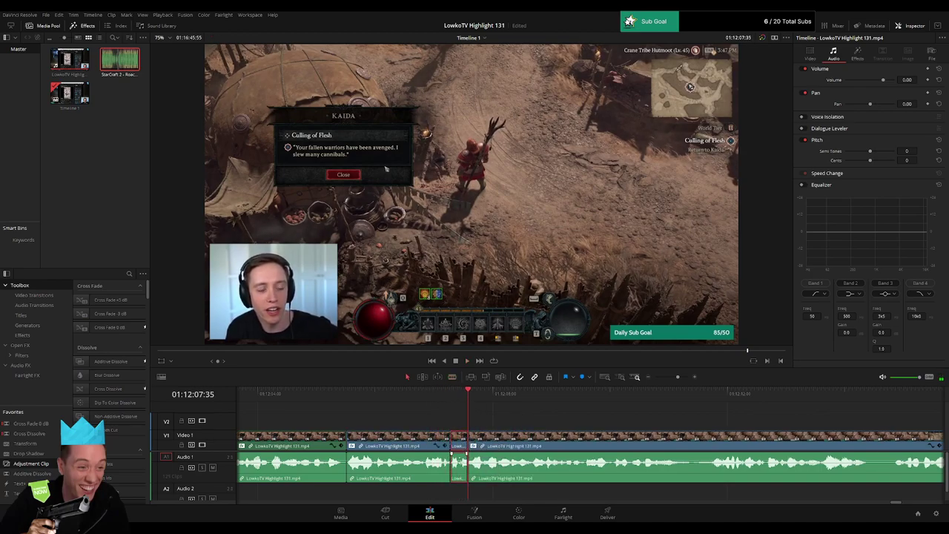
# Step: Cover the silenced section ending at 01:12:07:35 with the Roach sound on Audio 2, and mark it and the preceding clip green
pyautogui.moveTo(124, 65); pyautogui.dragTo(468, 493)
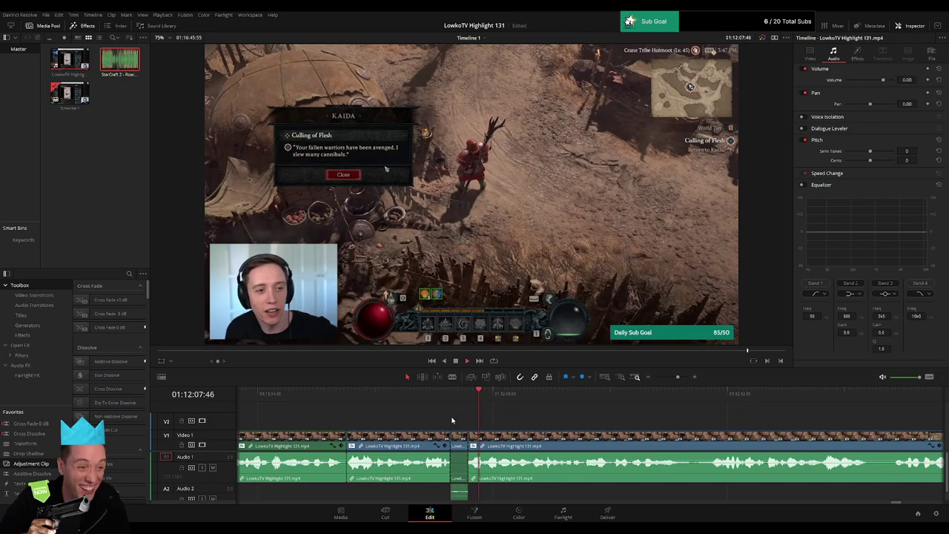
pyautogui.moveTo(453, 421); pyautogui.dragTo(432, 436)
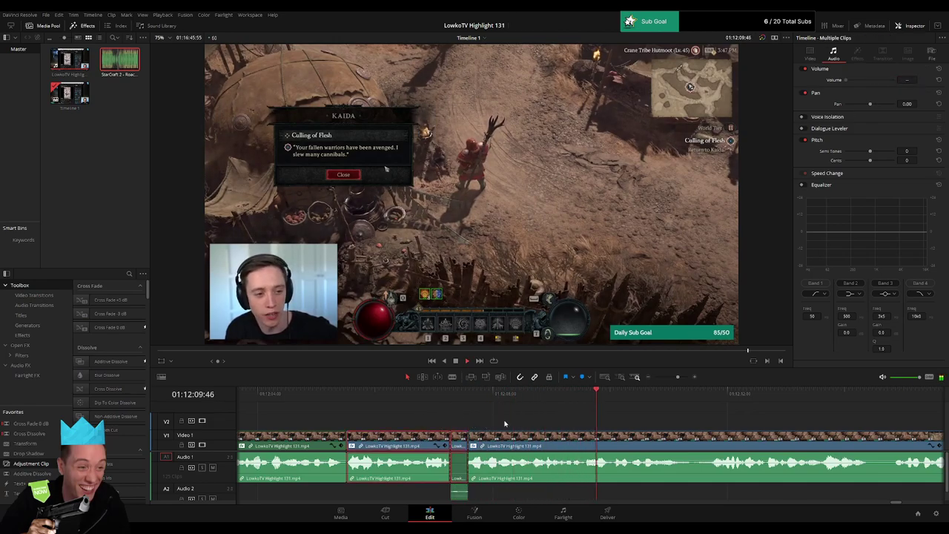
pyautogui.click(733, 415)
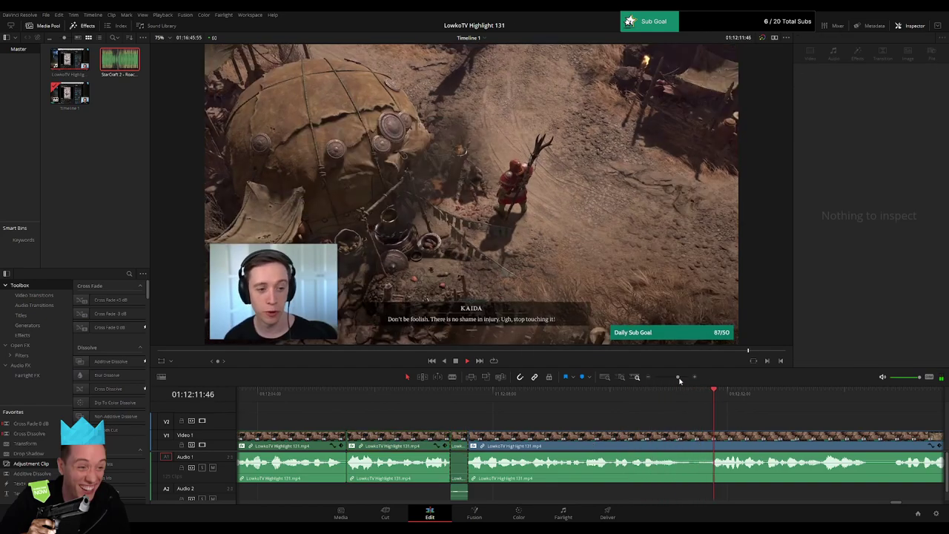
# Step: Review the talk after the last Roach sound, from about 01:12:11 to 01:12:42, for sections to cut
pyautogui.moveTo(680, 380); pyautogui.dragTo(654, 382)
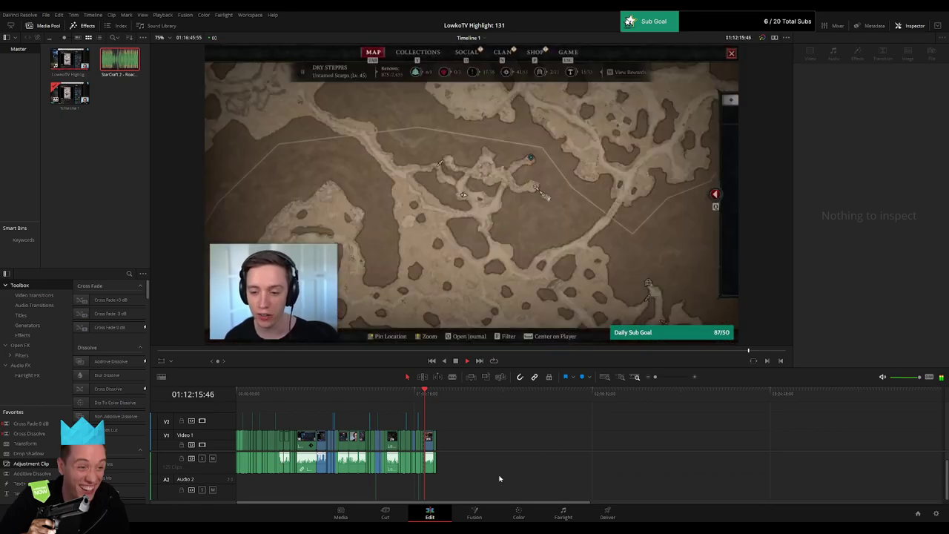
pyautogui.scroll(1, 500, 475)
pyautogui.moveTo(667, 380); pyautogui.dragTo(675, 378)
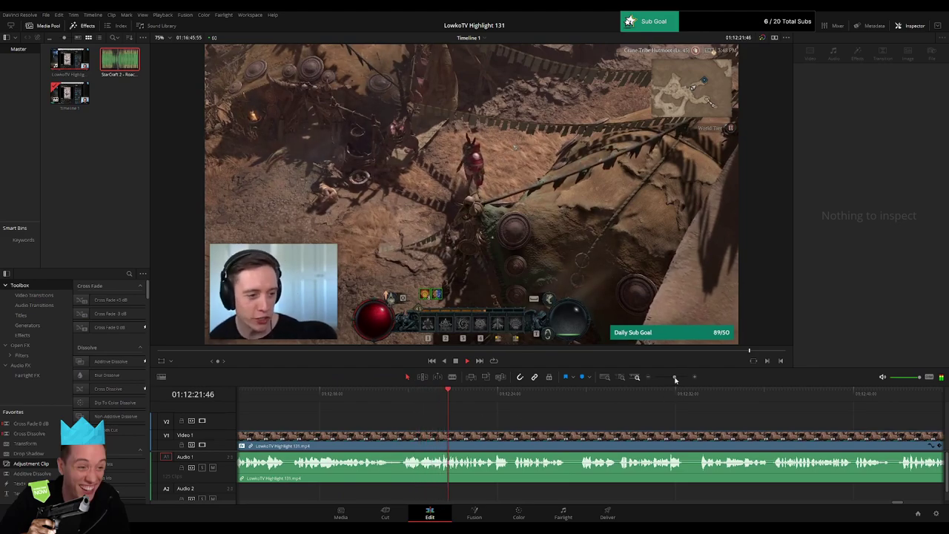
pyautogui.moveTo(675, 379)
pyautogui.mouseDown()
pyautogui.moveTo(663, 378)
pyautogui.moveTo(672, 378)
pyautogui.mouseUp()
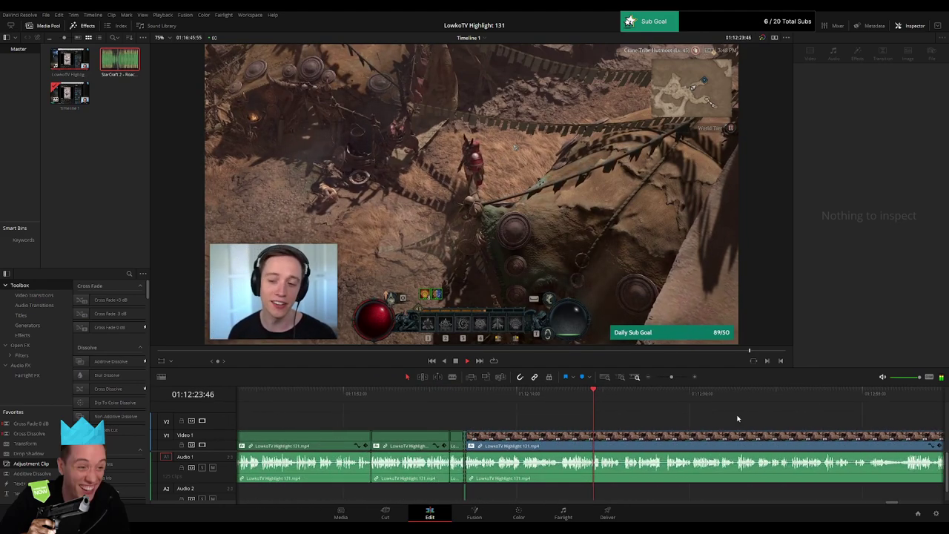
pyautogui.moveTo(749, 422); pyautogui.dragTo(582, 424)
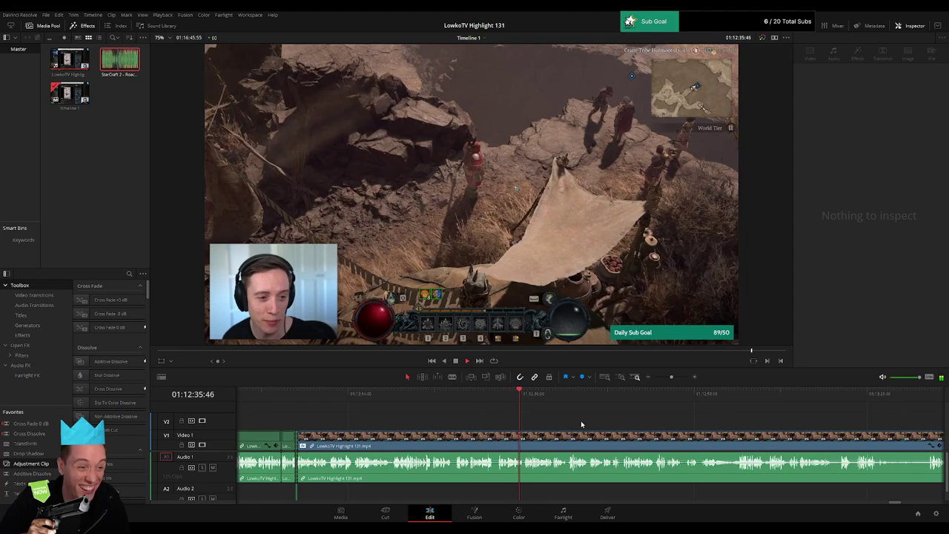
pyautogui.moveTo(672, 377); pyautogui.dragTo(675, 379)
pyautogui.hscroll(3, 466, 421)
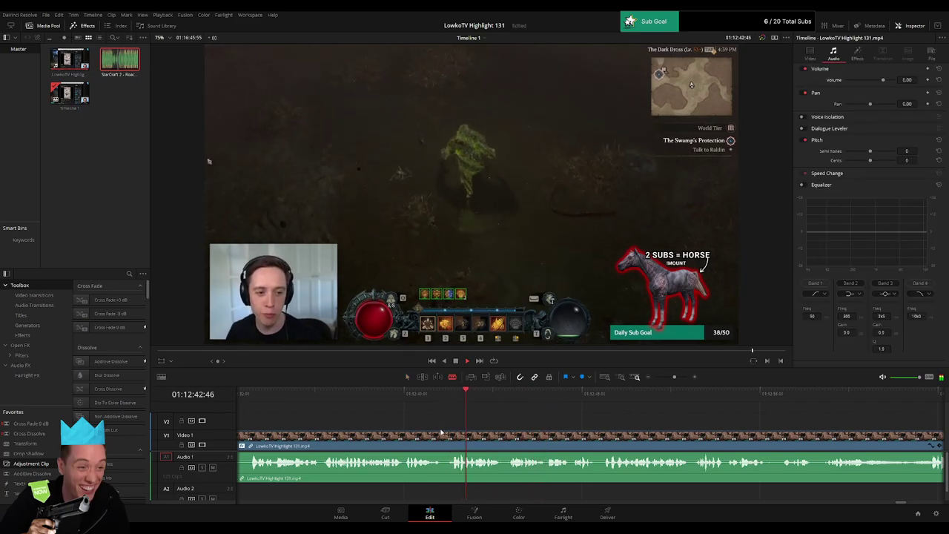
# Step: Ripple delete the short gap from about 01:12:41:42 to 01:12:42:10 and mark the clip before the cut green
pyautogui.click(417, 395)
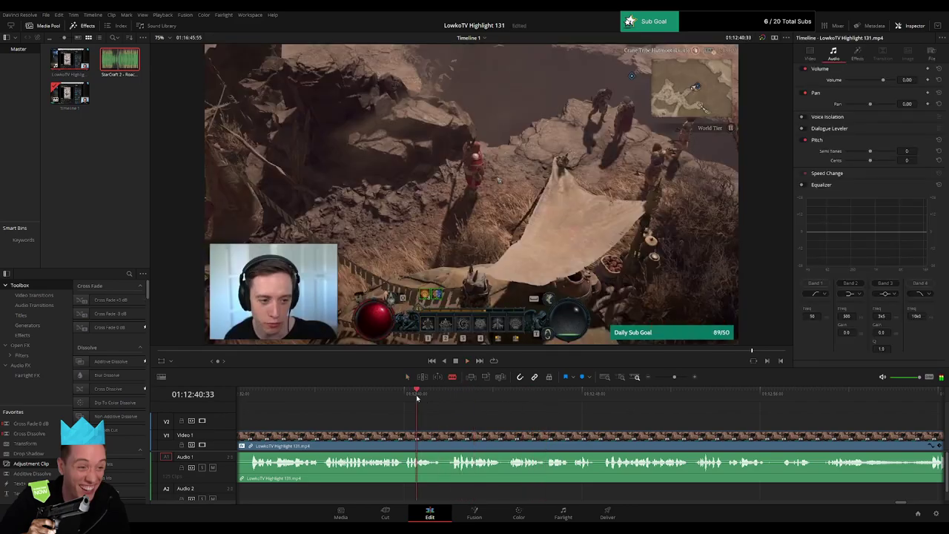
pyautogui.press('space')
pyautogui.click(444, 443)
pyautogui.click(452, 445)
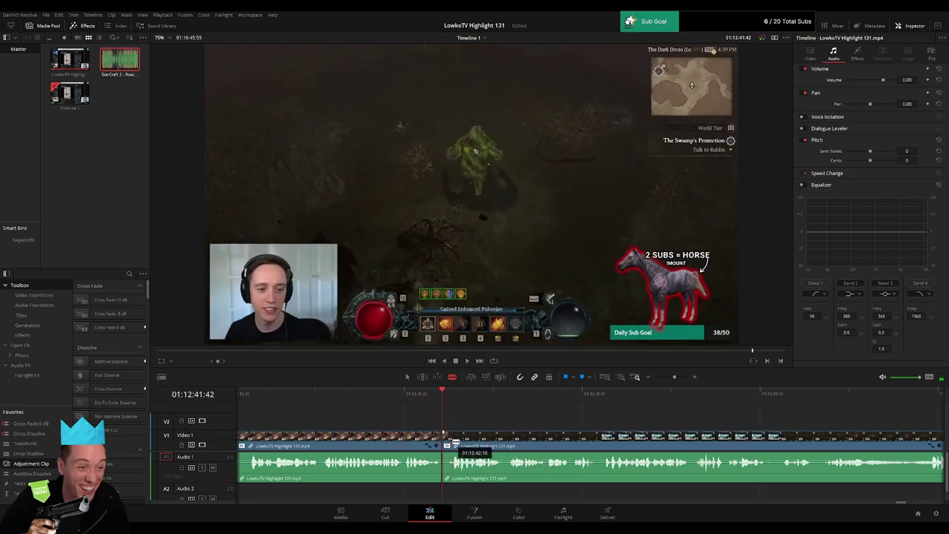
pyautogui.press('a')
pyautogui.click(445, 447)
pyautogui.press('space')
pyautogui.click(408, 439)
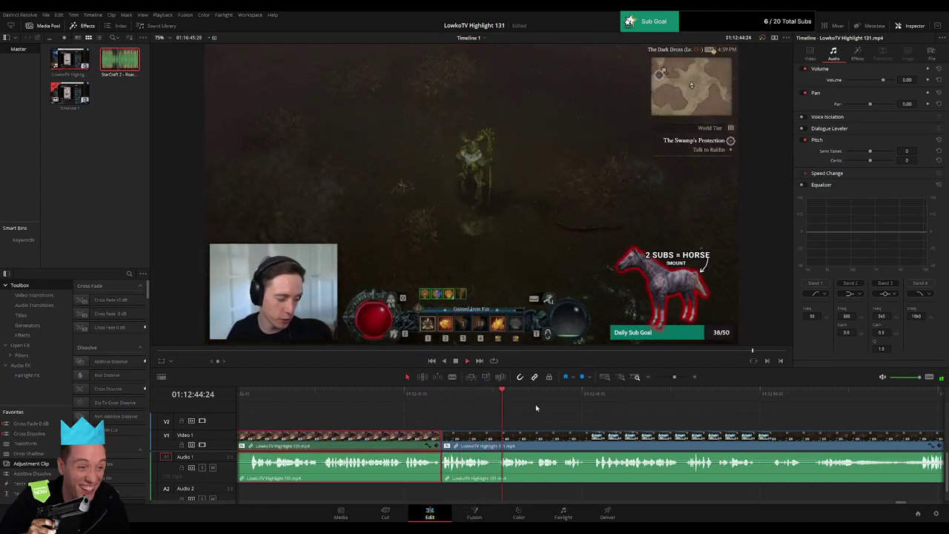
pyautogui.press('BackSpace')
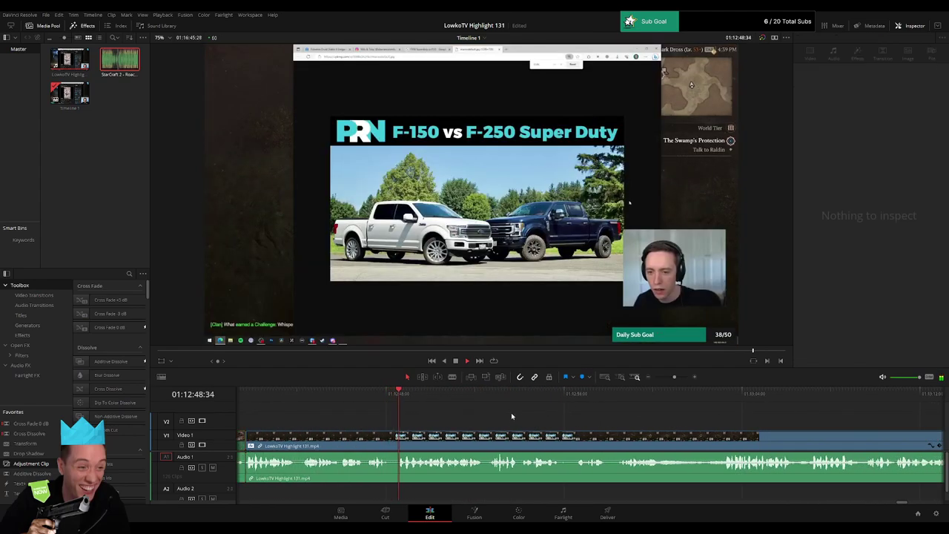
# Step: Ripple delete the pause from about 01:13:00 to 01:13:03:10
pyautogui.click(414, 395)
pyautogui.click(477, 396)
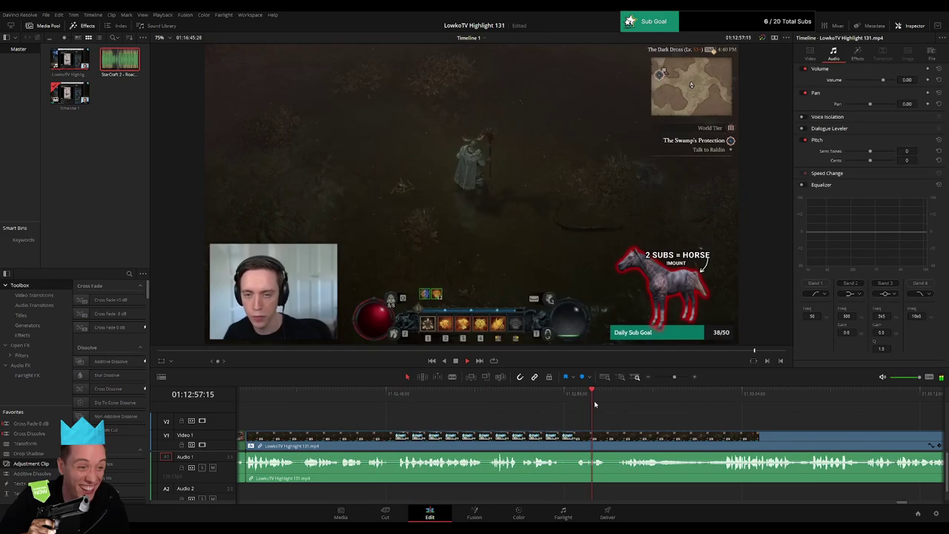
pyautogui.press('b')
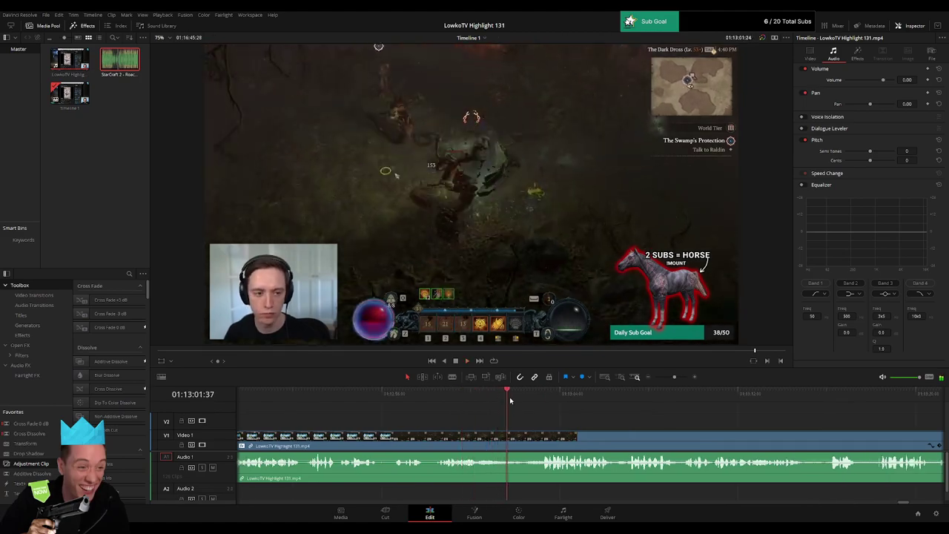
pyautogui.click(479, 437)
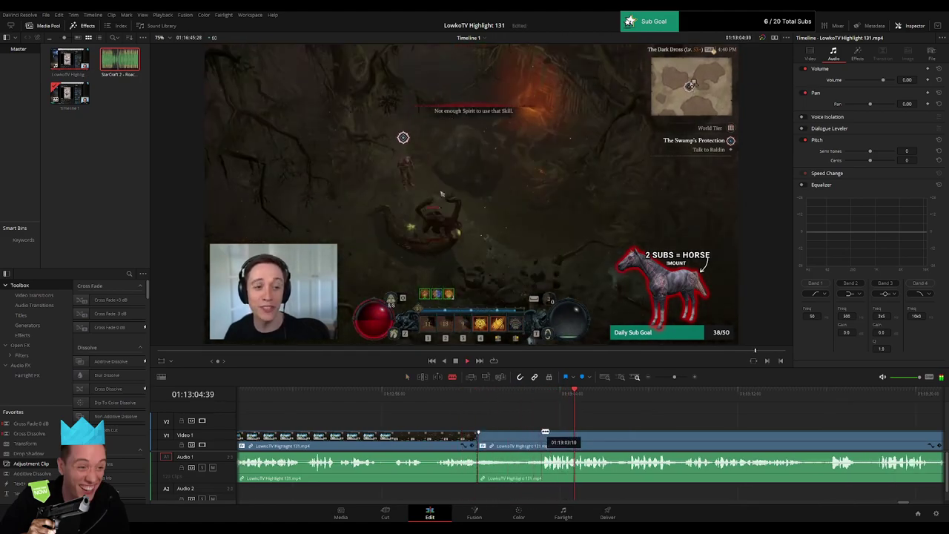
pyautogui.click(543, 434)
pyautogui.press('a')
pyautogui.click(520, 441)
pyautogui.press('Delete')
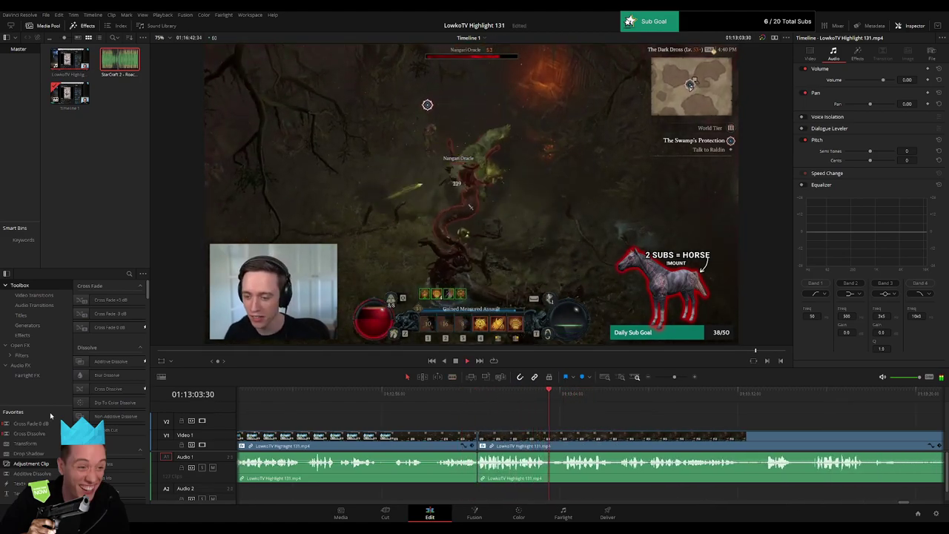
# Step: Add a Cross Fade 0 dB to the audio at the cut near 01:13:00 and mark the clip before it green
pyautogui.moveTo(478, 469); pyautogui.dragTo(478, 469)
pyautogui.click(651, 426)
pyautogui.click(428, 445)
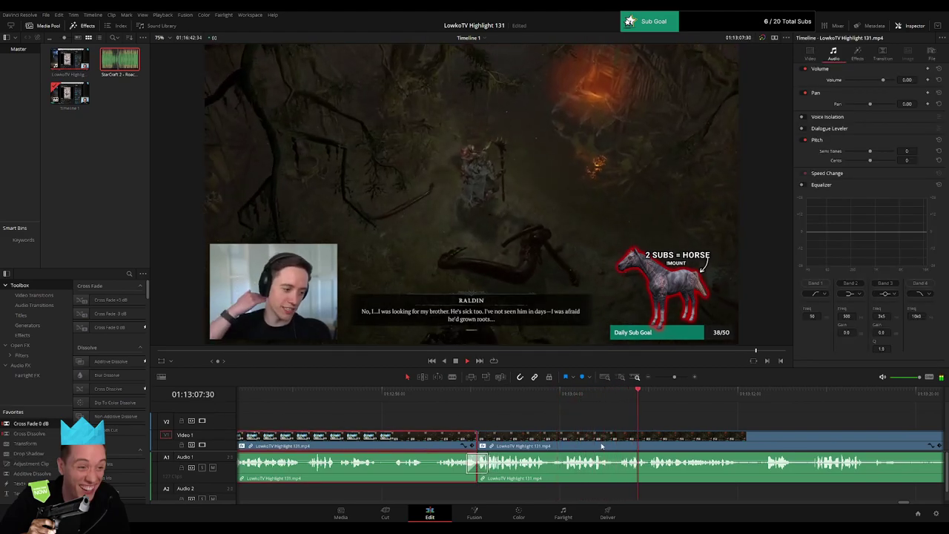
pyautogui.click(732, 421)
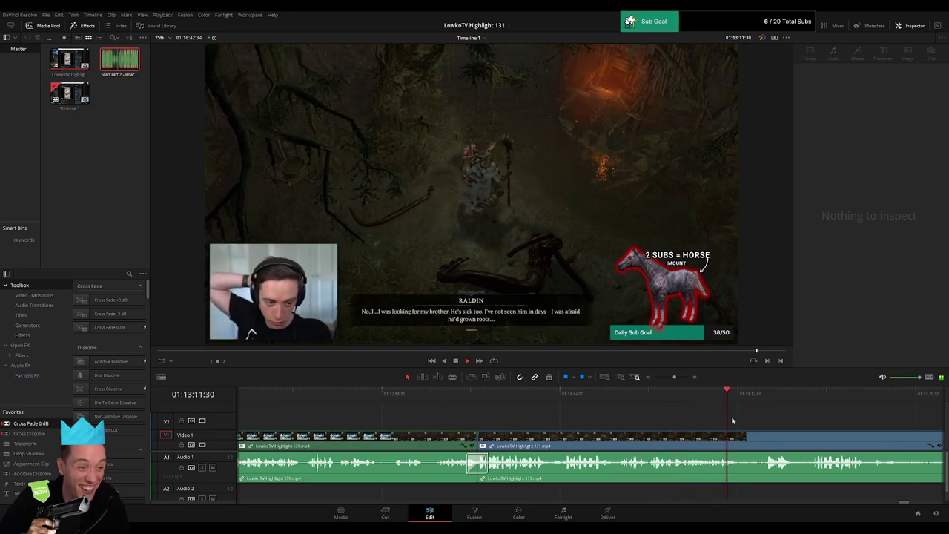
# Step: Ripple delete the few quiet frames at about 01:13:15 and mark the clip before the cut green
pyautogui.click(765, 395)
pyautogui.moveTo(832, 408); pyautogui.dragTo(541, 413)
pyautogui.press('b')
pyautogui.click(527, 437)
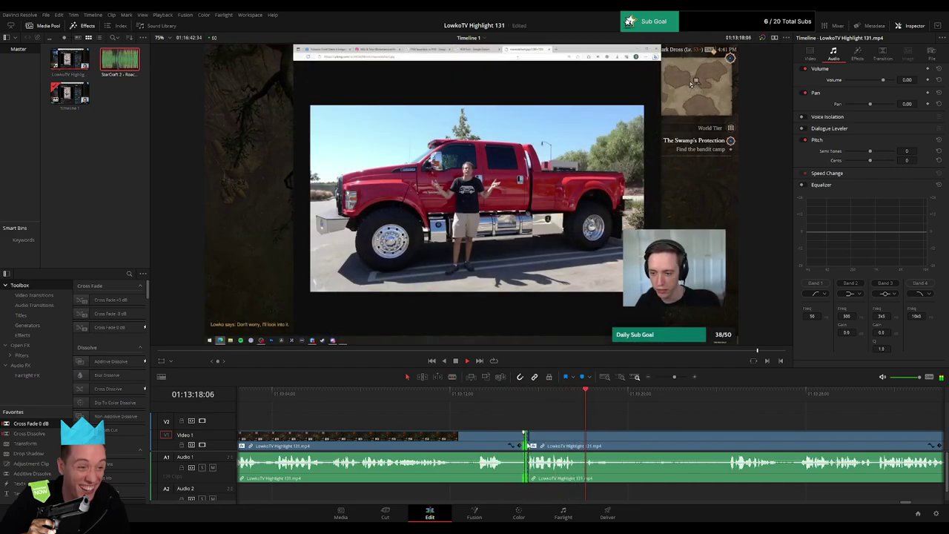
pyautogui.press('a')
pyautogui.click(528, 432)
pyautogui.click(527, 430)
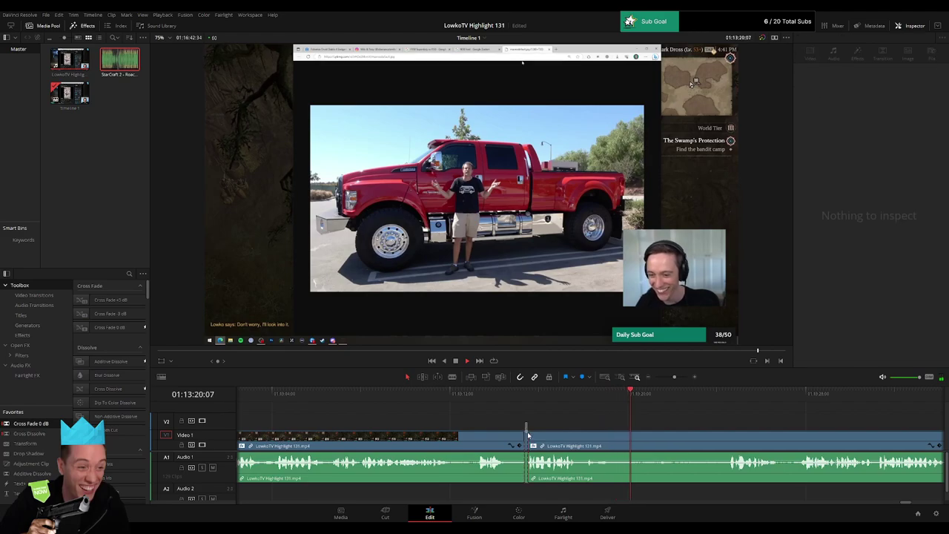
pyautogui.click(528, 435)
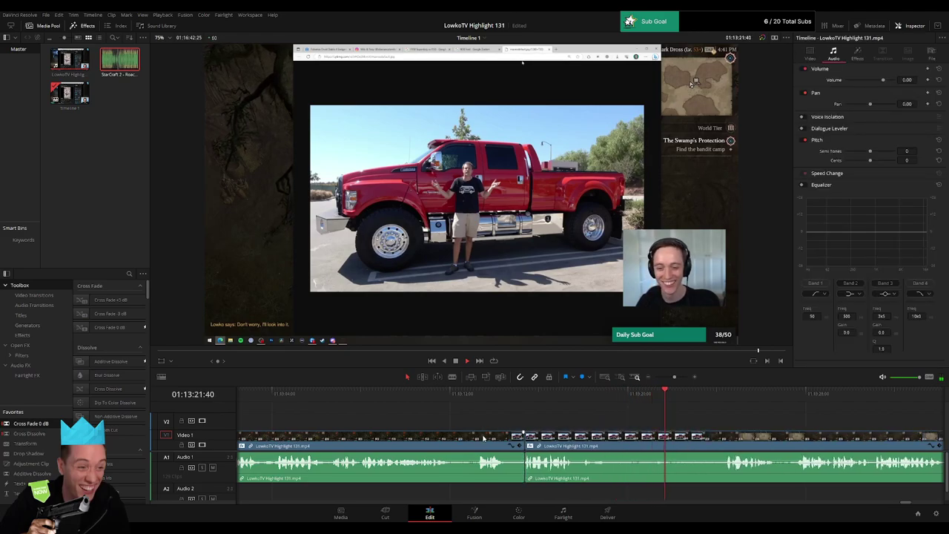
pyautogui.click(508, 440)
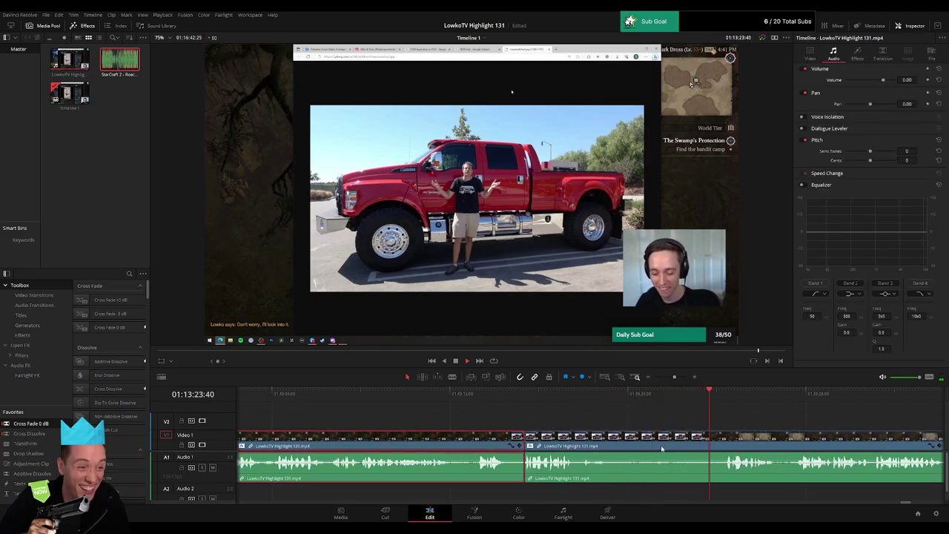
pyautogui.click(831, 422)
# Step: Skim the talk from about 01:13:25 to 01:13:56, checking the waveform for pauses to cut
pyautogui.moveTo(857, 424); pyautogui.dragTo(536, 411)
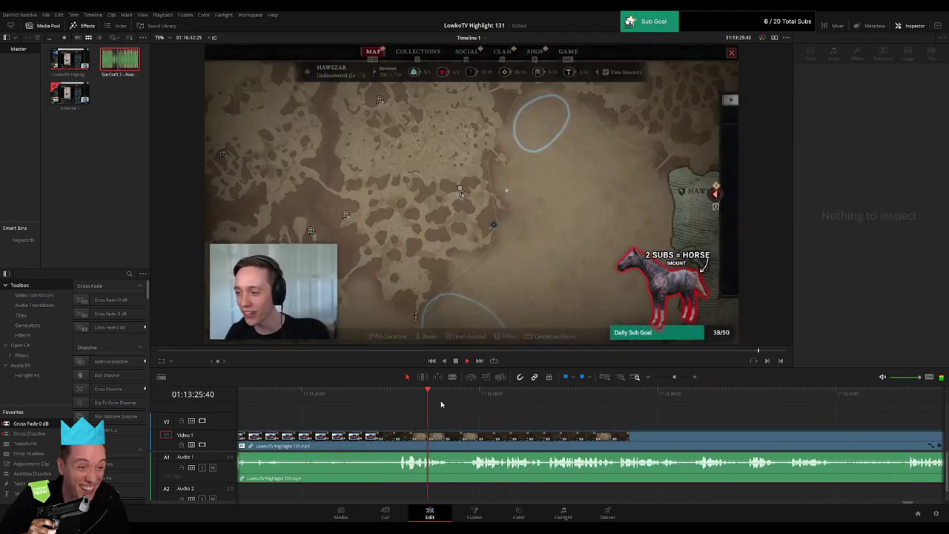
pyautogui.click(466, 394)
pyautogui.moveTo(675, 378); pyautogui.dragTo(674, 380)
pyautogui.click(612, 394)
pyautogui.moveTo(739, 421); pyautogui.dragTo(532, 423)
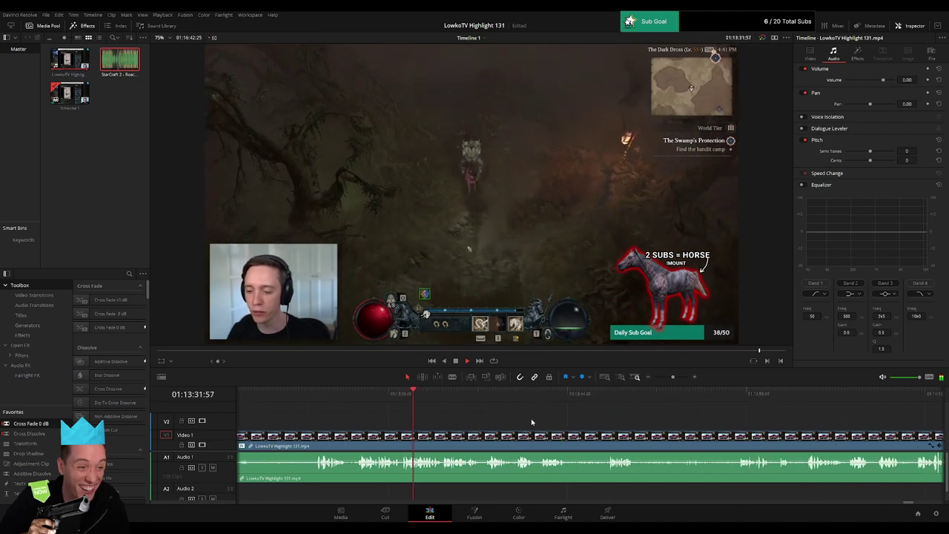
pyautogui.click(449, 399)
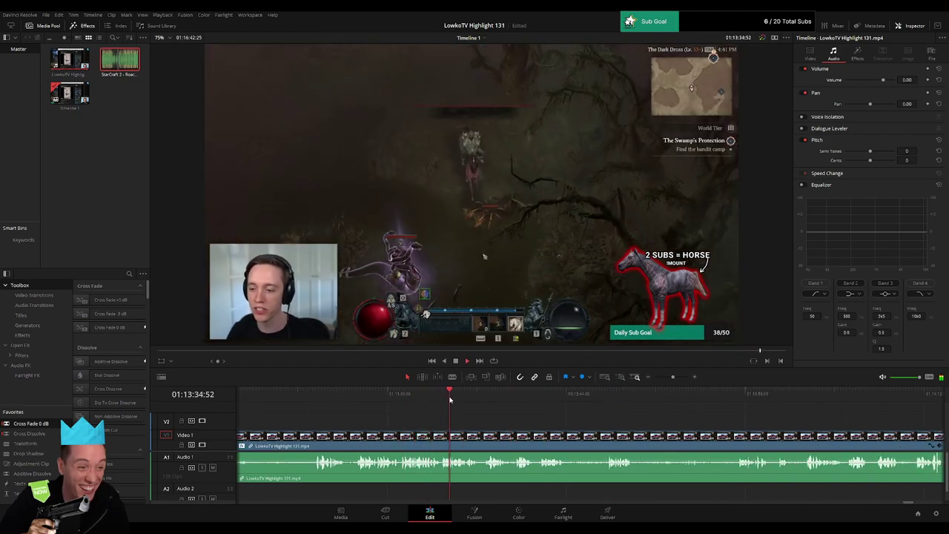
pyautogui.click(483, 399)
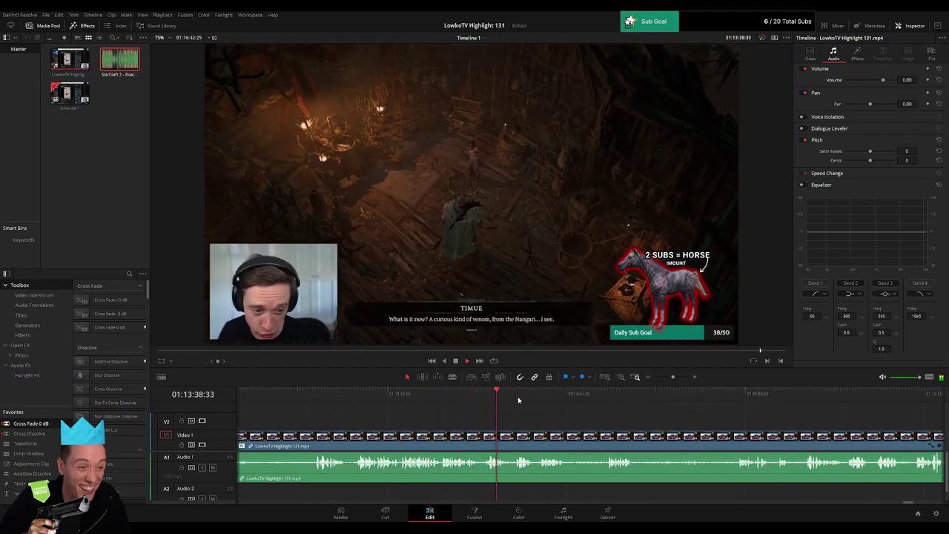
pyautogui.click(521, 399)
pyautogui.click(546, 401)
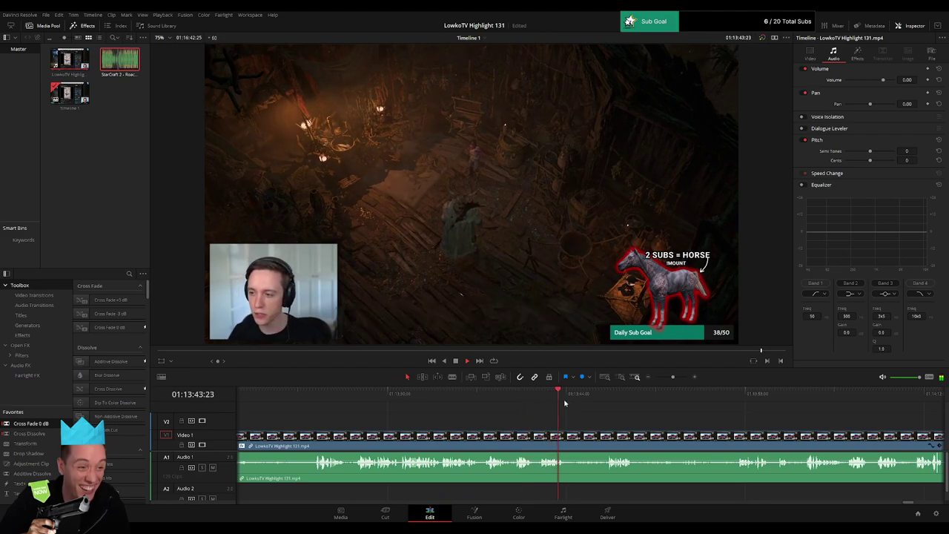
pyautogui.click(583, 401)
pyautogui.click(608, 399)
pyautogui.moveTo(706, 429); pyautogui.dragTo(506, 416)
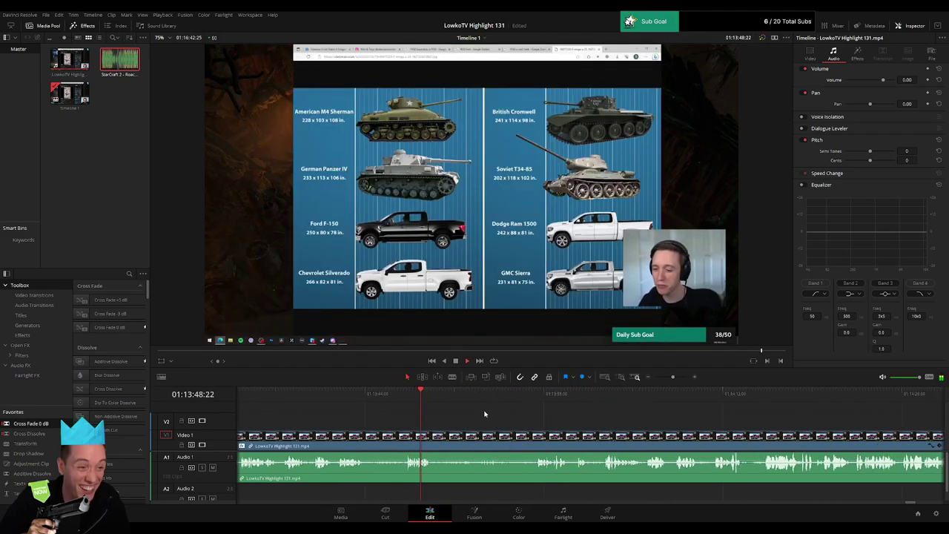
pyautogui.click(470, 399)
pyautogui.click(509, 401)
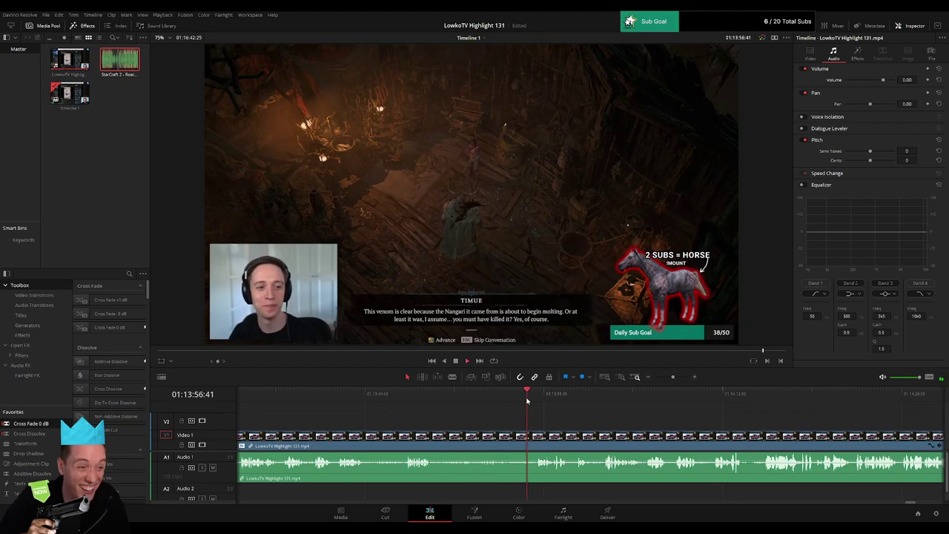
# Step: Ripple delete the quiet stretch from about 01:13:50 to 01:13:57
pyautogui.click(444, 436)
pyautogui.click(441, 398)
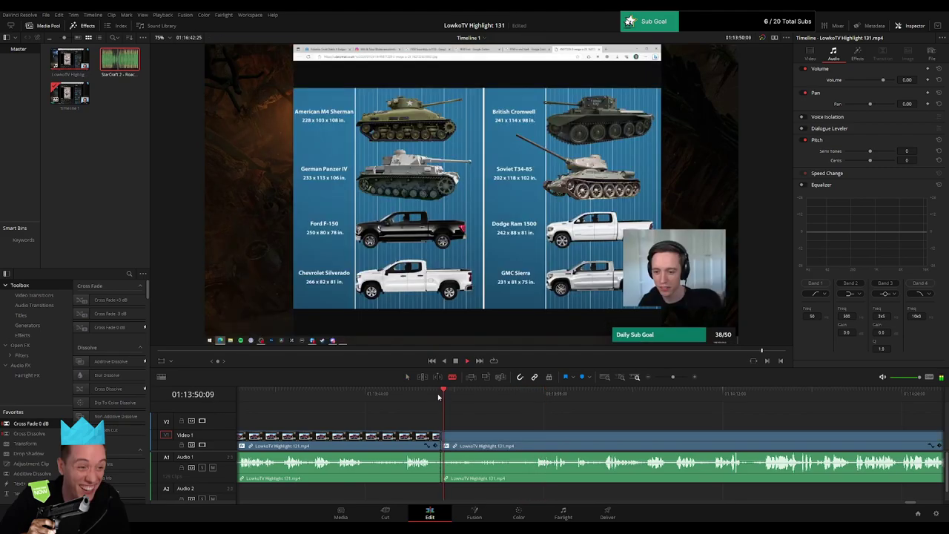
pyautogui.click(539, 435)
pyautogui.press('a')
pyautogui.click(515, 440)
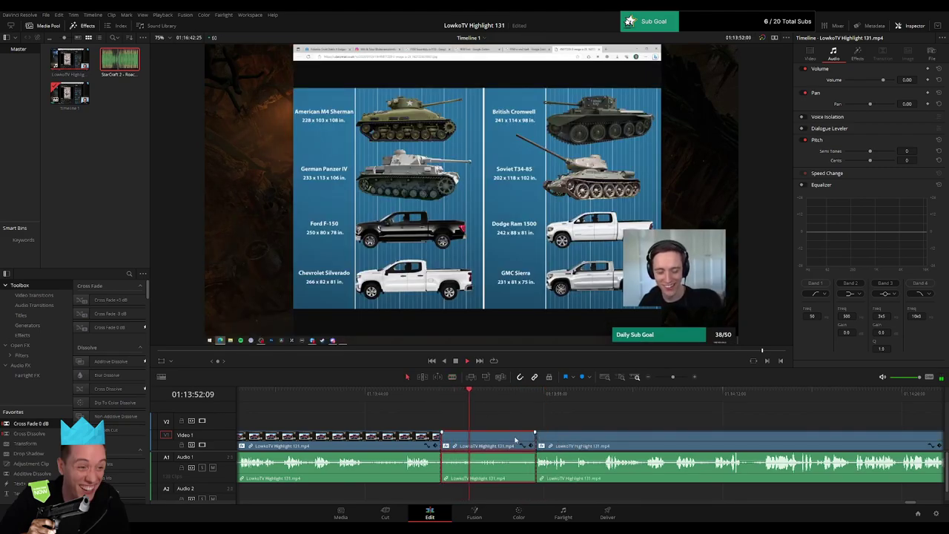
pyautogui.press('Delete')
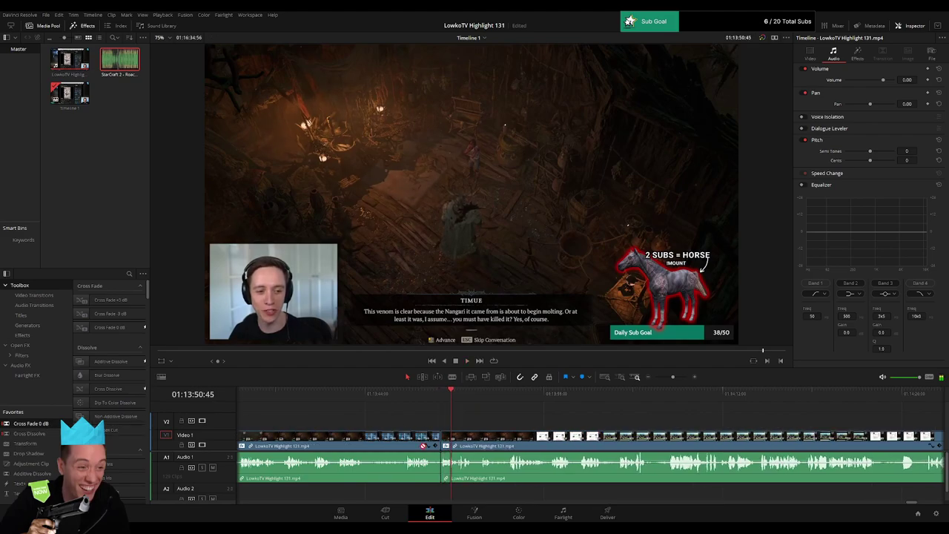
# Step: Add a Cross Fade 0 dB to the audio at the cut near 01:13:50 and mark the clip before it green
pyautogui.click(405, 443)
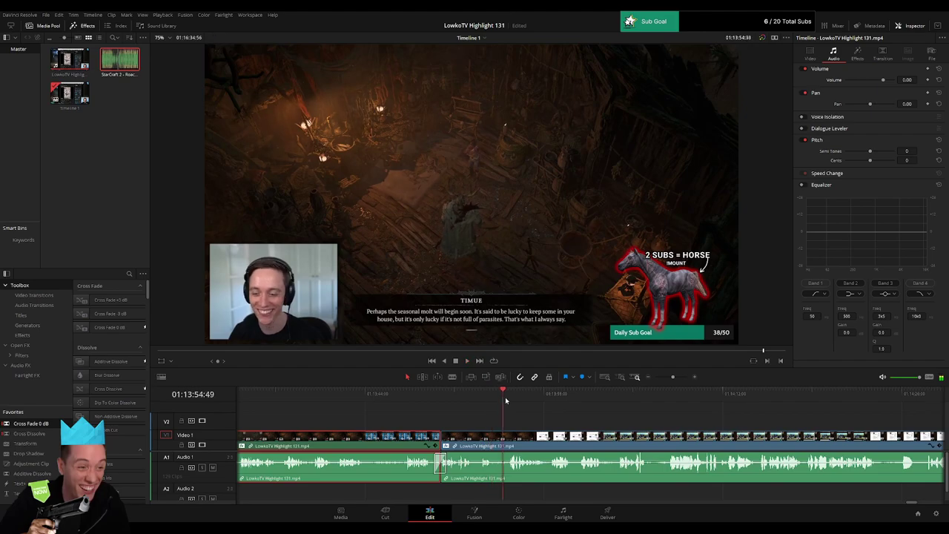
pyautogui.click(643, 422)
# Step: Skim the talk from about 01:13:54 to 01:14:37, checking the picture and waveform for pauses to cut
pyautogui.moveTo(673, 378); pyautogui.dragTo(671, 378)
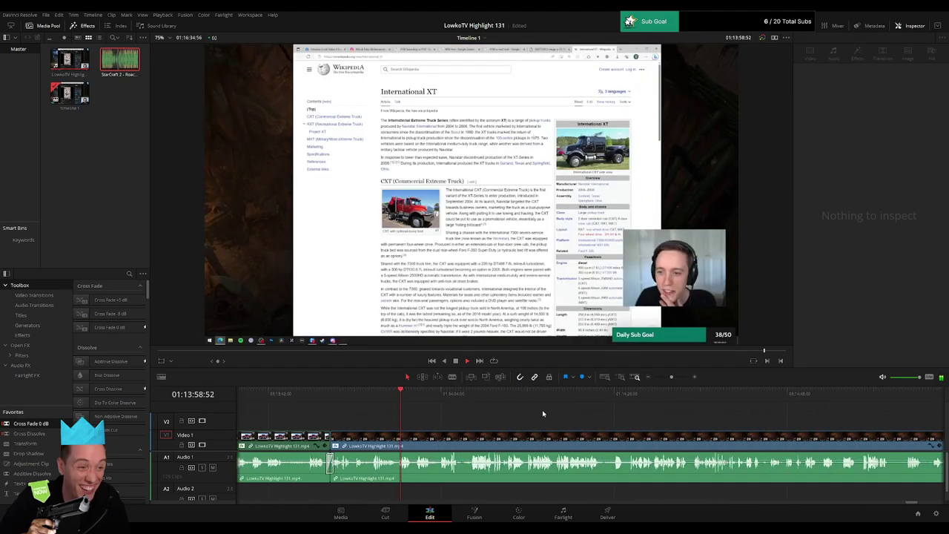
pyautogui.click(422, 400)
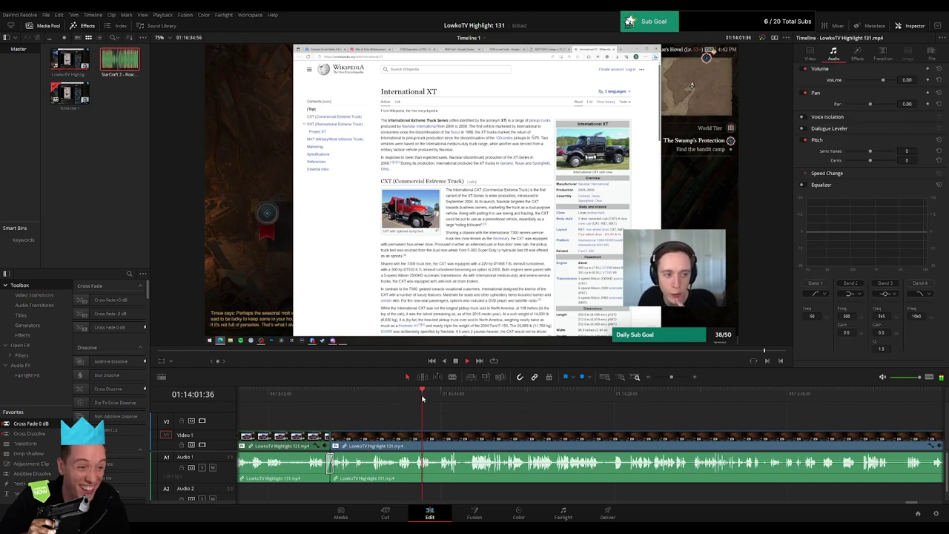
pyautogui.click(441, 399)
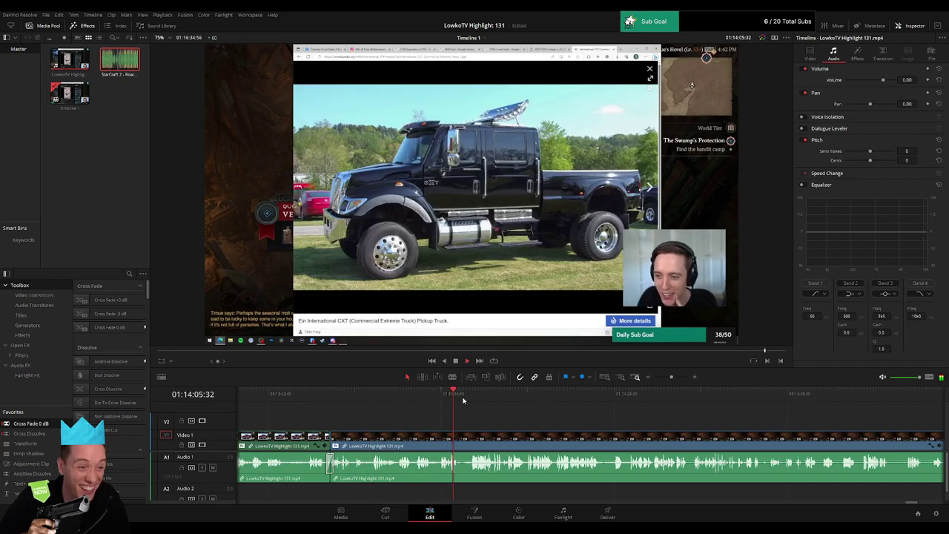
pyautogui.moveTo(465, 400); pyautogui.dragTo(472, 400)
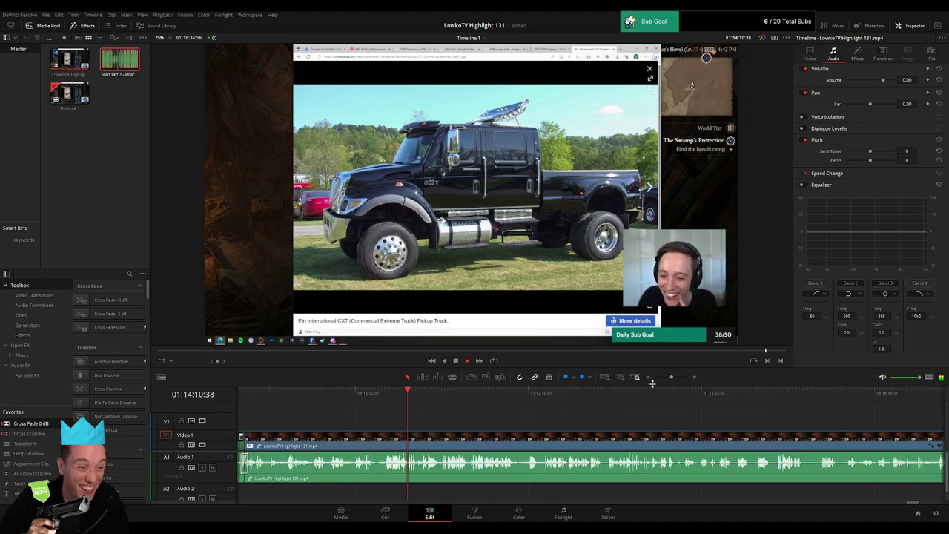
pyautogui.moveTo(670, 378); pyautogui.dragTo(671, 380)
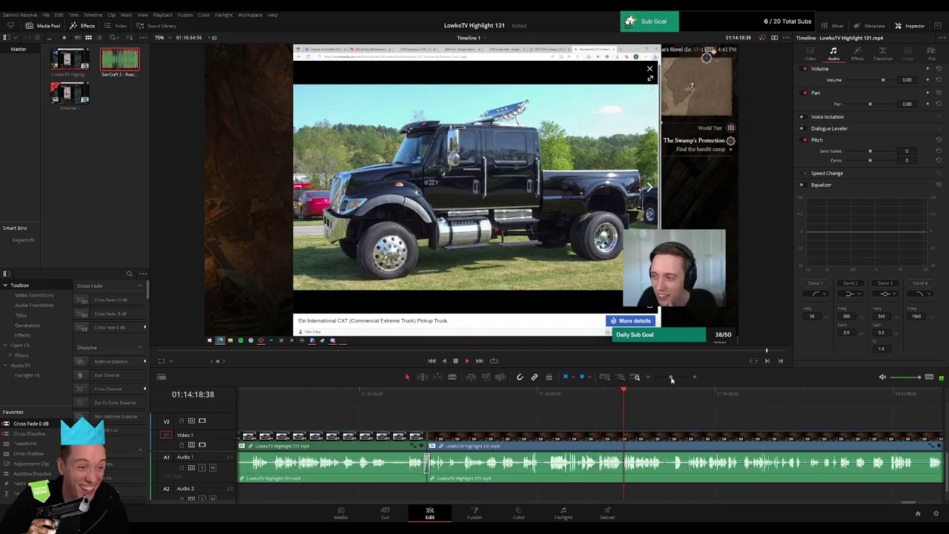
pyautogui.moveTo(684, 419); pyautogui.dragTo(532, 416)
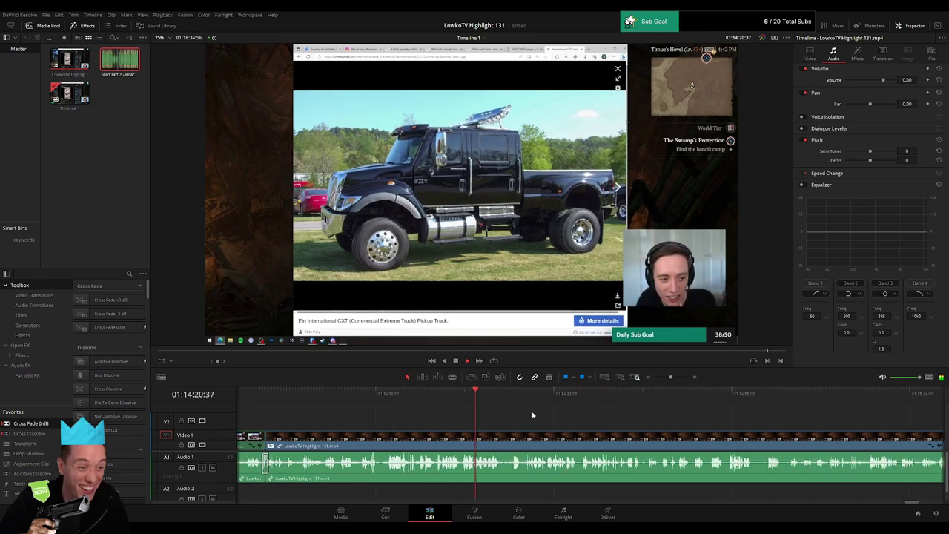
pyautogui.moveTo(671, 378); pyautogui.dragTo(673, 379)
pyautogui.hscroll(2, 517, 427)
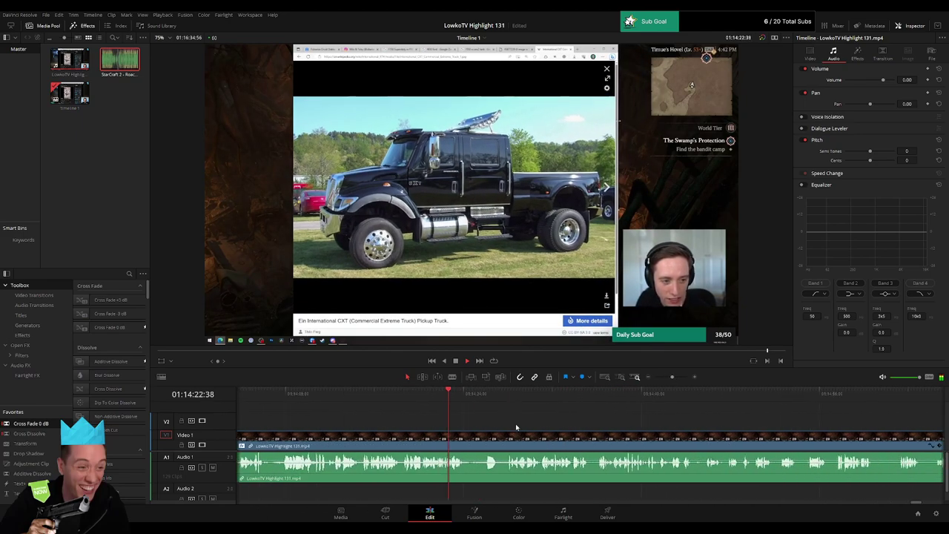
pyautogui.click(485, 399)
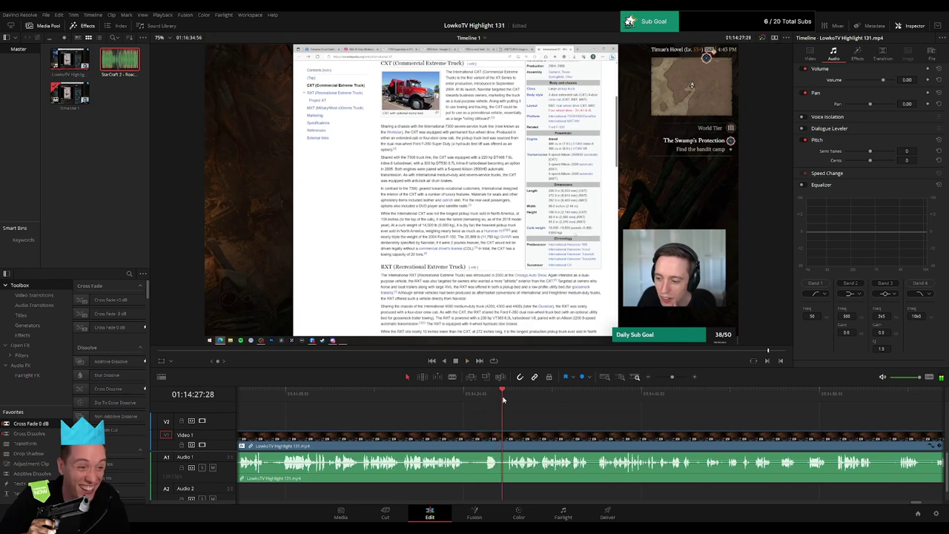
pyautogui.hscroll(2, 519, 417)
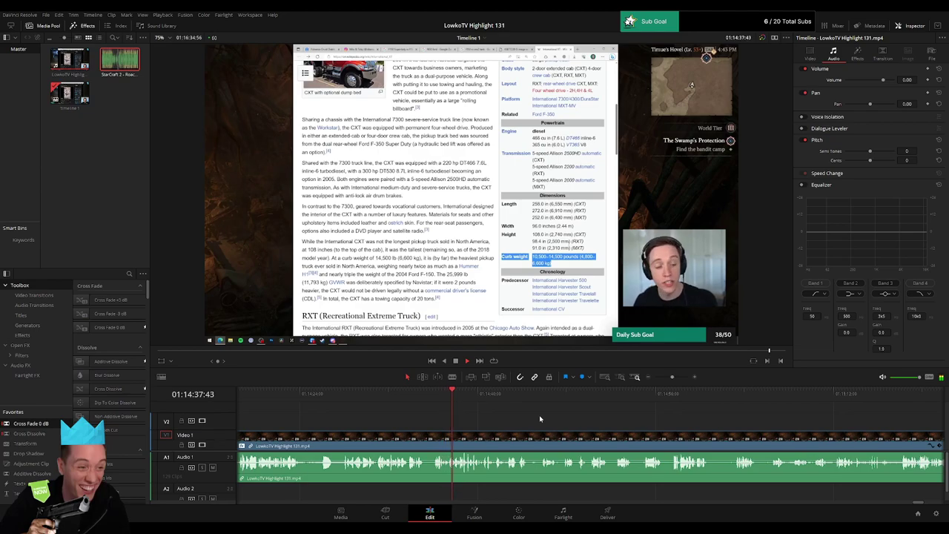
# Step: Ripple delete the short pause near 01:14:35 and mark the clip before the cut green
pyautogui.click(426, 438)
pyautogui.press('a')
pyautogui.press('space')
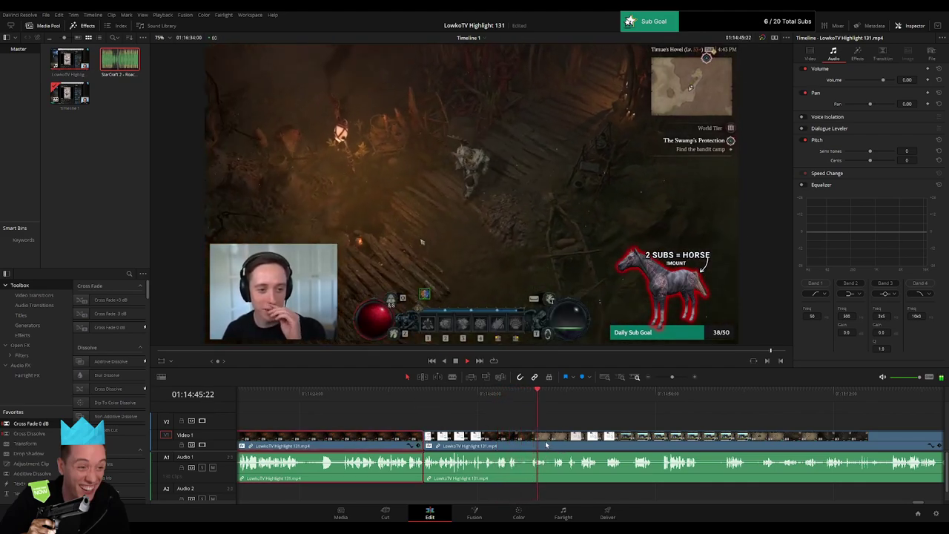
pyautogui.click(626, 418)
pyautogui.moveTo(672, 377)
pyautogui.mouseDown()
pyautogui.moveTo(659, 379)
pyautogui.moveTo(667, 379)
pyautogui.mouseUp()
pyautogui.moveTo(672, 377); pyautogui.dragTo(673, 379)
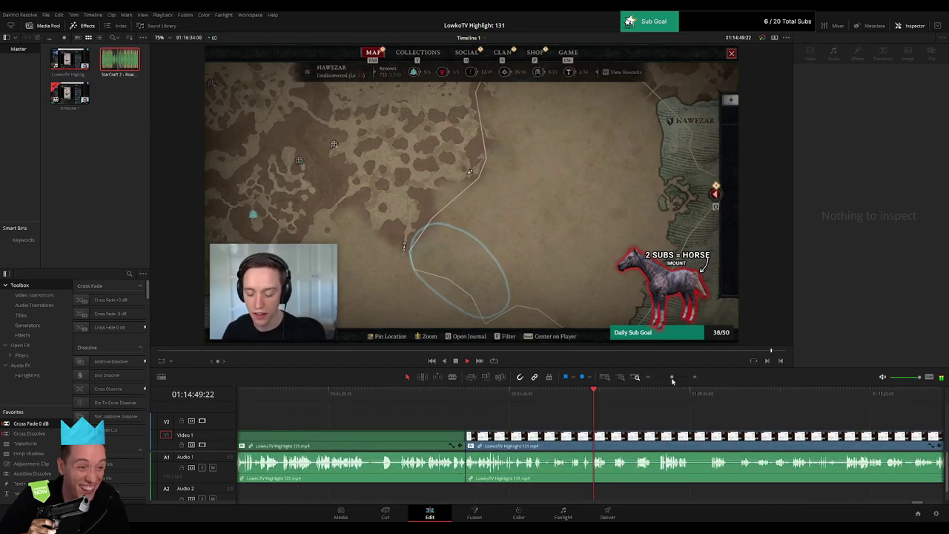
# Step: Ripple delete the quiet stretch from about 01:15:00 to 01:15:02 and mark the clip before the cut green
pyautogui.hscroll(3, 545, 418)
pyautogui.click(488, 395)
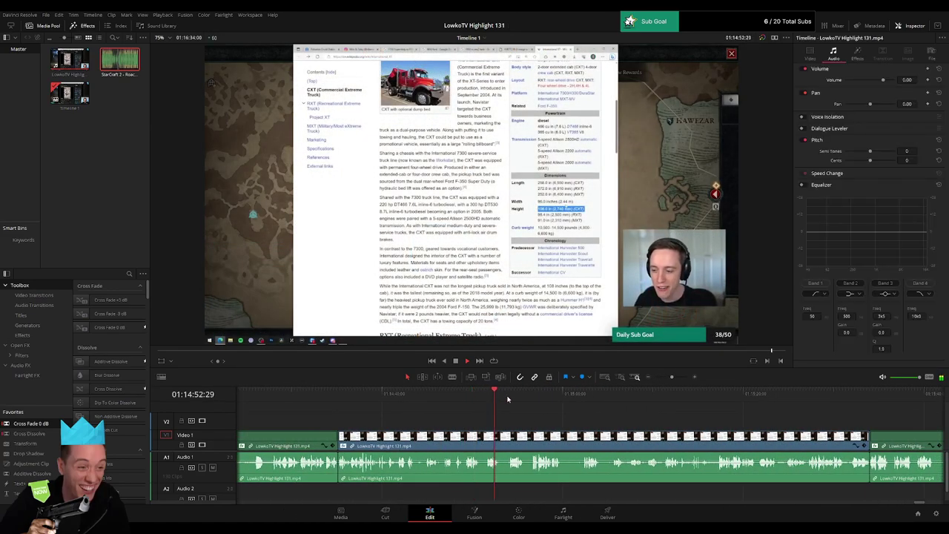
pyautogui.click(510, 399)
pyautogui.click(509, 399)
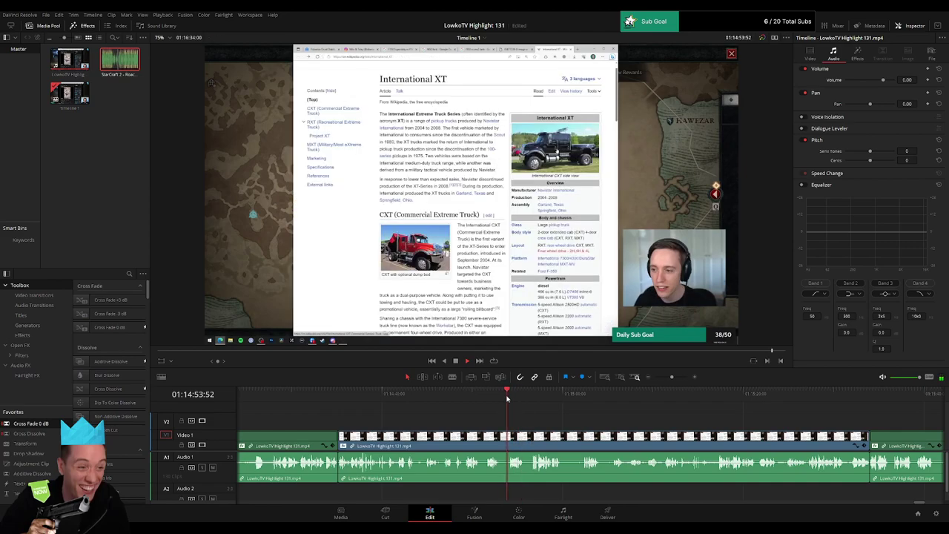
pyautogui.click(531, 399)
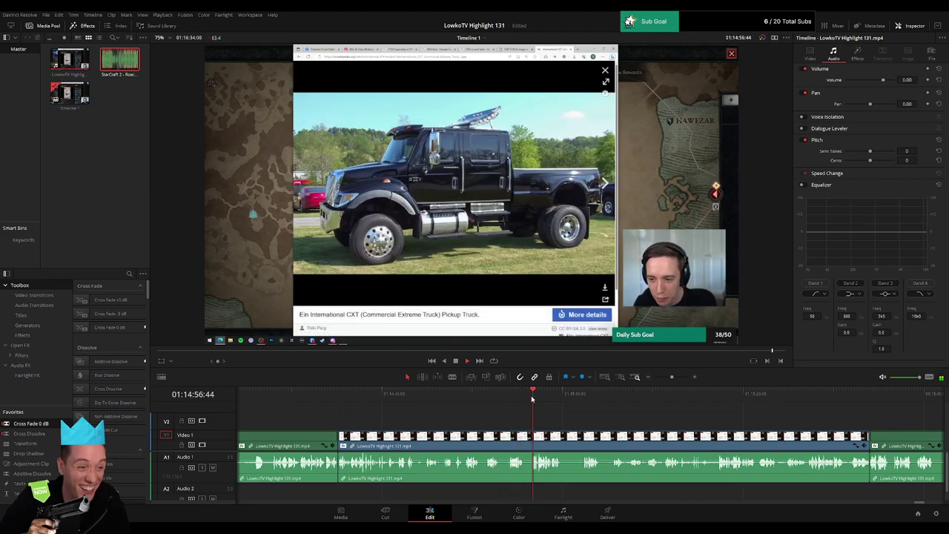
pyautogui.moveTo(611, 420); pyautogui.dragTo(509, 420)
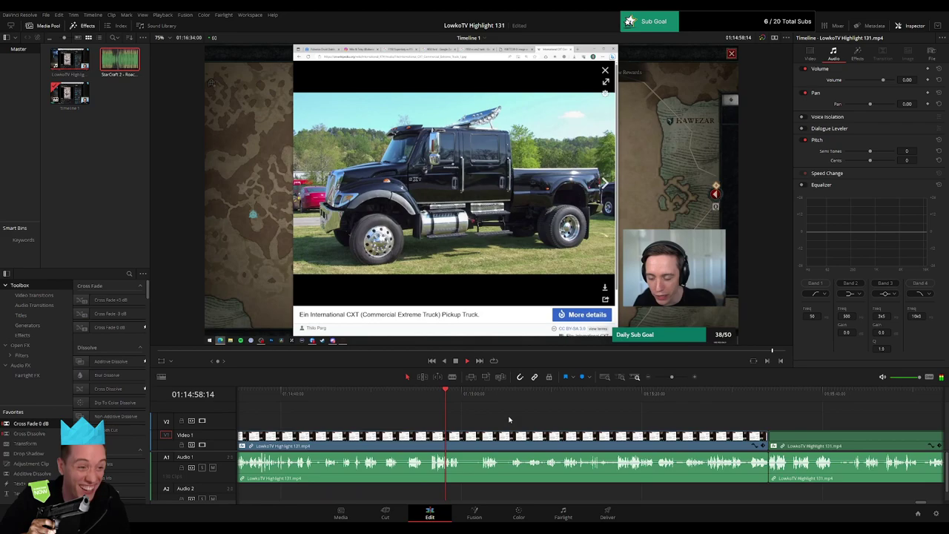
pyautogui.click(477, 395)
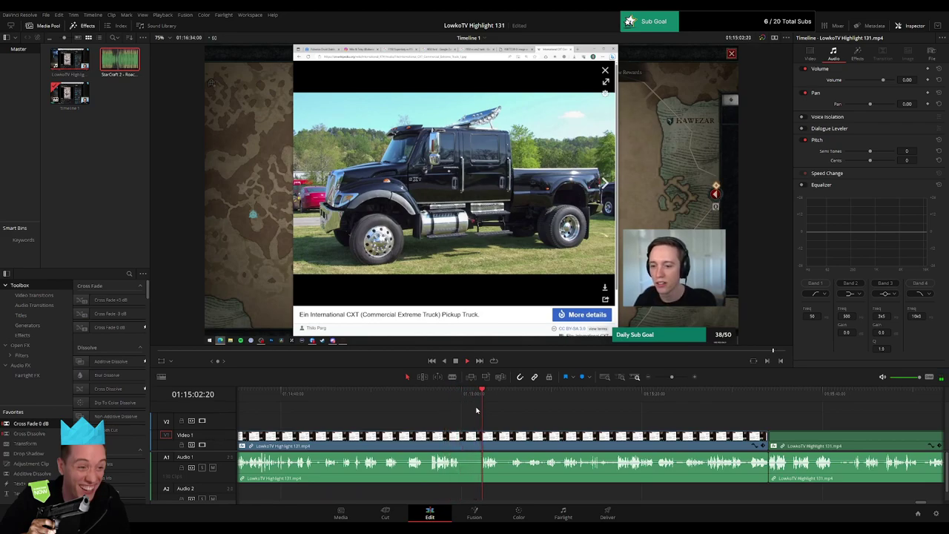
pyautogui.press('b')
pyautogui.click(461, 437)
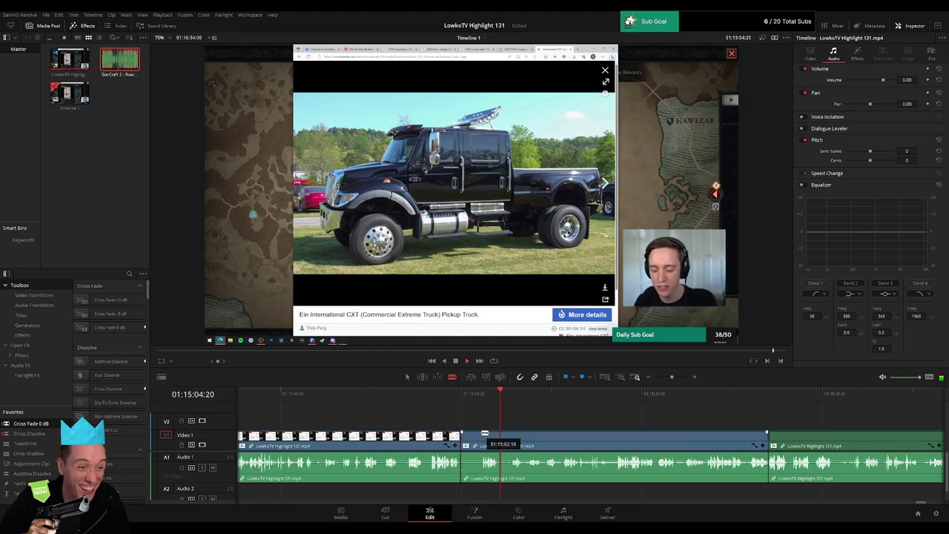
pyautogui.click(481, 436)
pyautogui.press('a')
pyautogui.click(473, 441)
pyautogui.press('Delete')
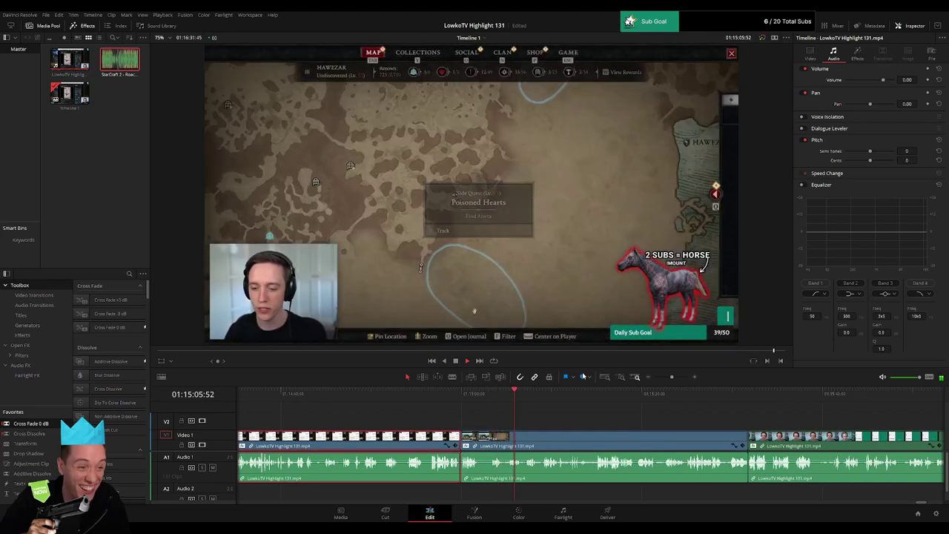
pyautogui.click(572, 414)
# Step: Play through the clip from about 01:15:00 to 01:15:32, save the project, and mark that clip green
pyautogui.moveTo(572, 415); pyautogui.dragTo(479, 415)
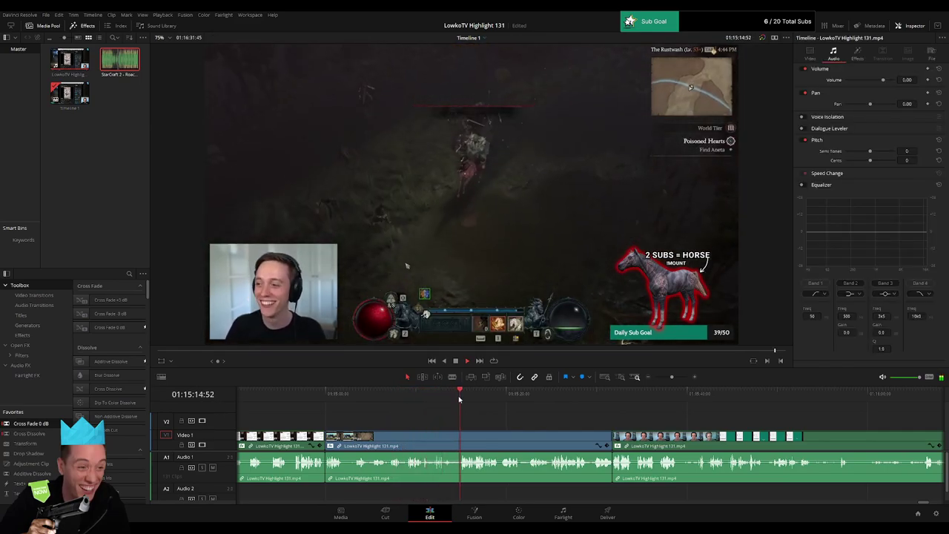
pyautogui.moveTo(572, 419); pyautogui.dragTo(516, 403)
pyautogui.hotkey('ctrl', 's')
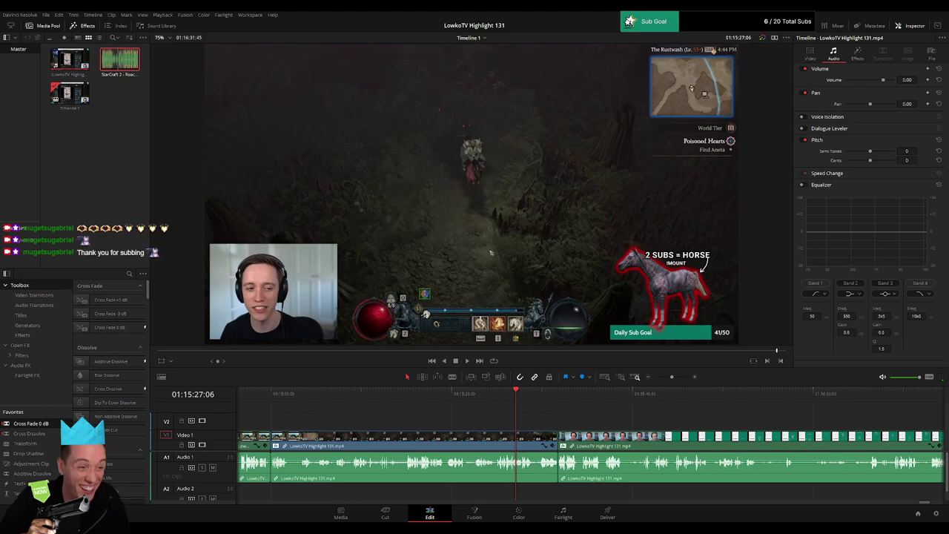
pyautogui.press('space')
pyautogui.moveTo(569, 419); pyautogui.dragTo(443, 414)
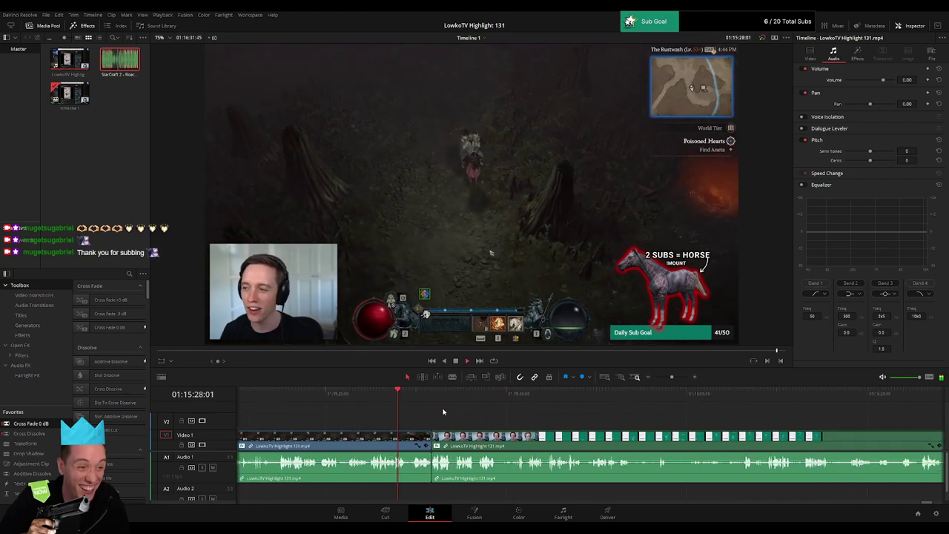
pyautogui.moveTo(672, 376); pyautogui.dragTo(672, 378)
pyautogui.click(570, 439)
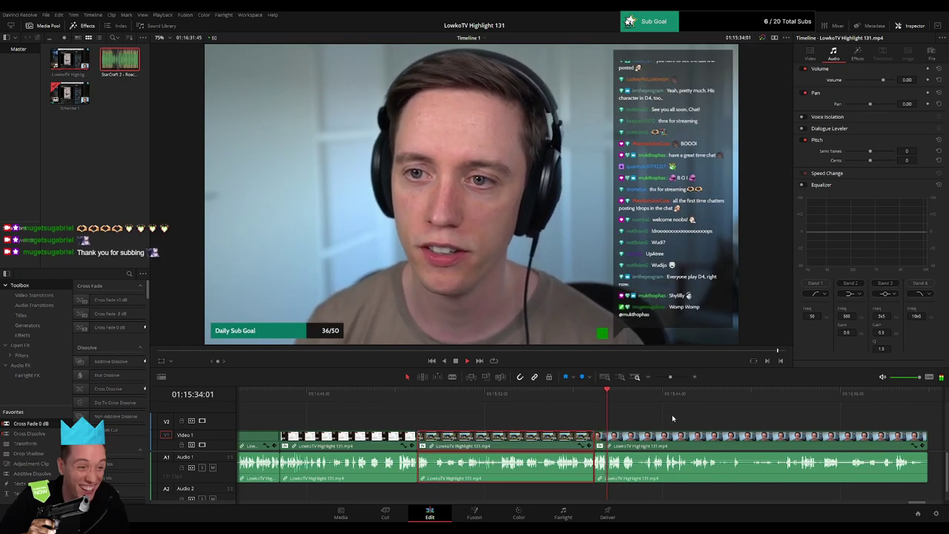
pyautogui.click(651, 415)
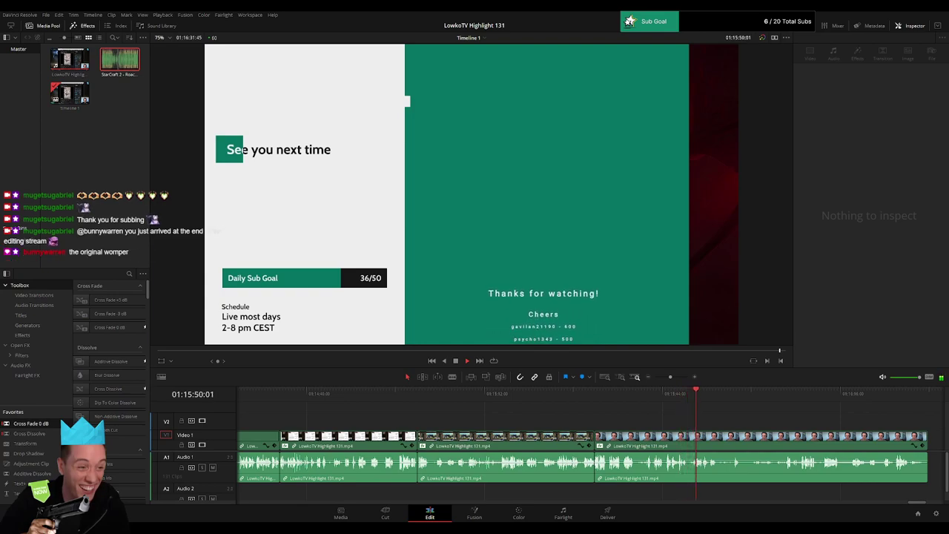
# Step: Add fade-outs of about 1 second to the audio and video at the end of the last clip
pyautogui.moveTo(761, 430); pyautogui.dragTo(525, 417)
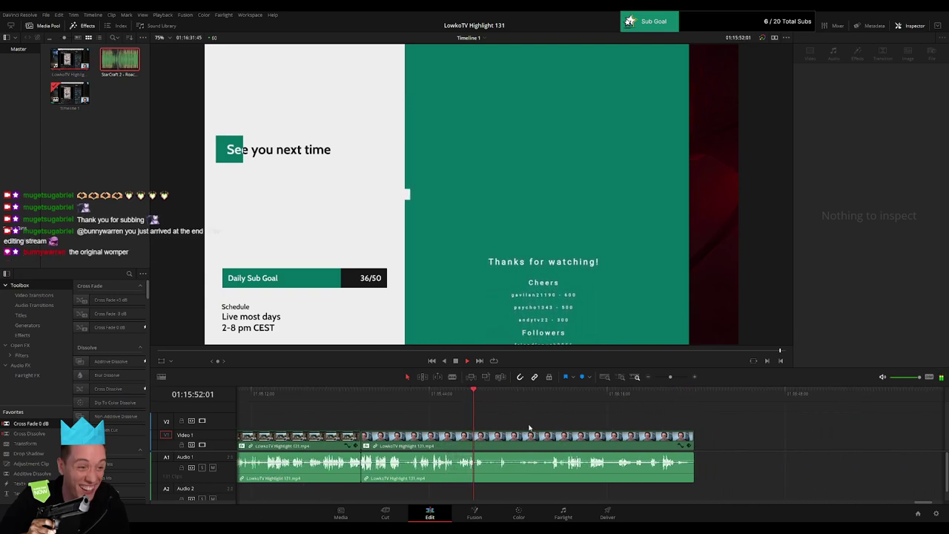
pyautogui.moveTo(670, 376); pyautogui.dragTo(654, 379)
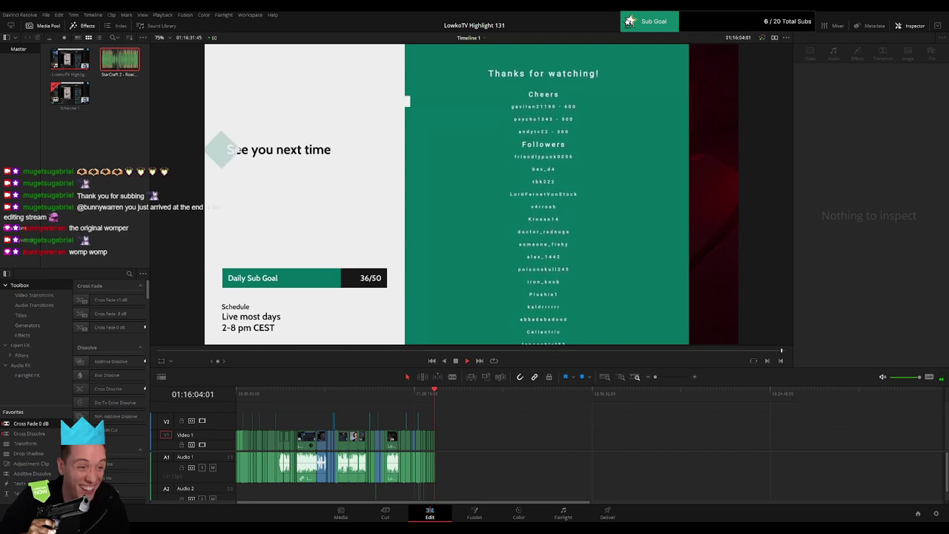
pyautogui.moveTo(656, 376); pyautogui.dragTo(669, 379)
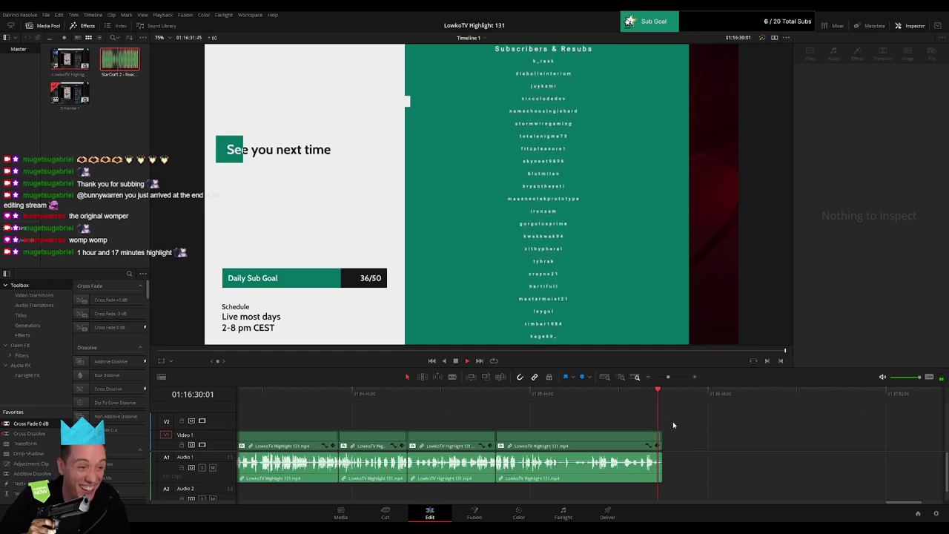
pyautogui.click(678, 377)
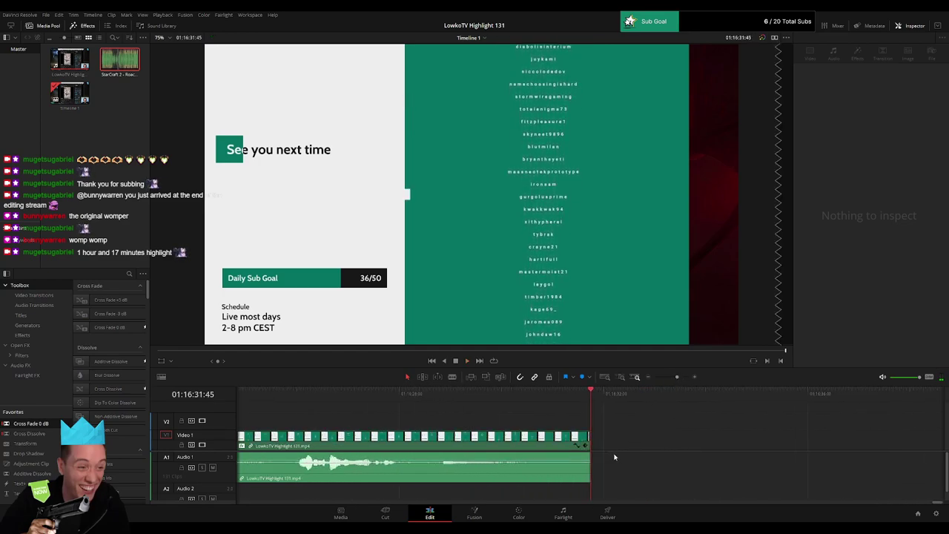
pyautogui.moveTo(589, 454); pyautogui.dragTo(538, 454)
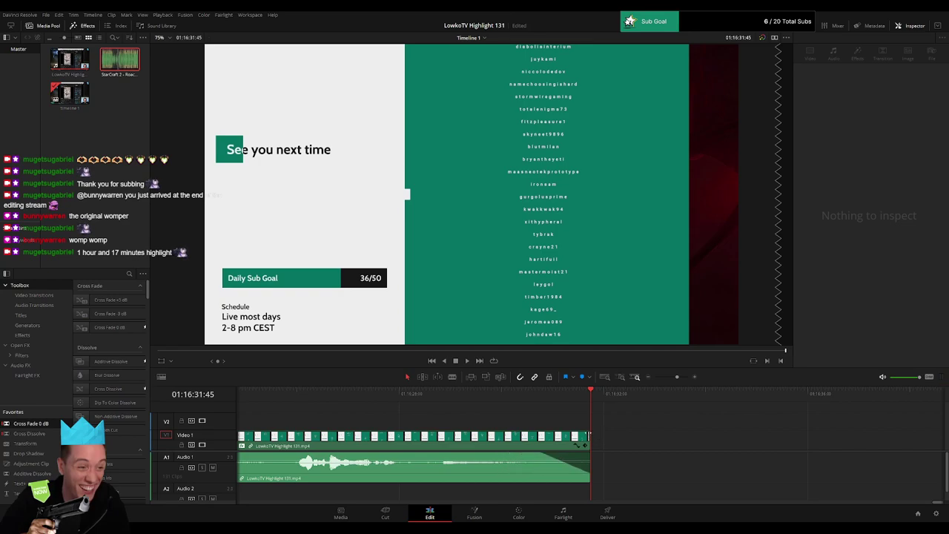
pyautogui.moveTo(587, 436); pyautogui.dragTo(544, 428)
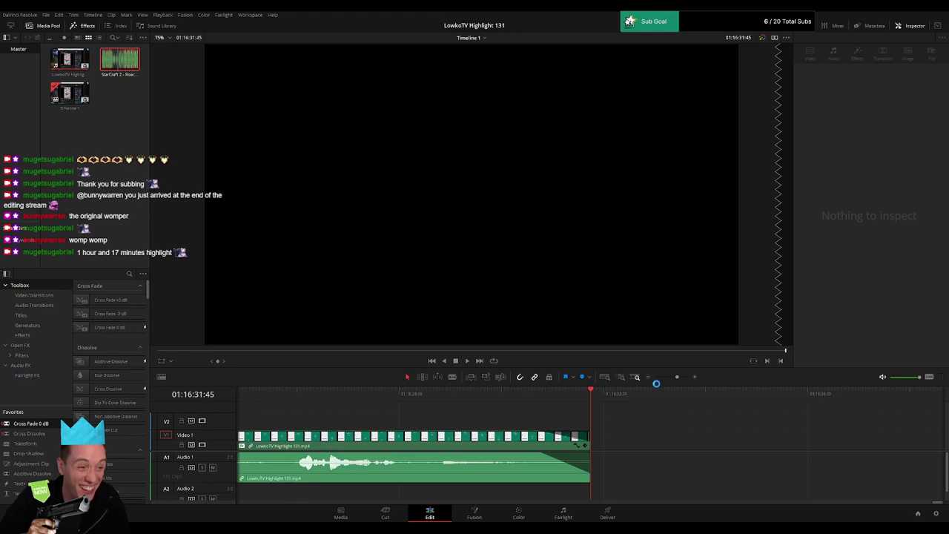
# Step: Add fade-ins of about 1 second to the audio and video at the start of the first clip
pyautogui.moveTo(656, 380); pyautogui.dragTo(633, 382)
pyautogui.click(238, 390)
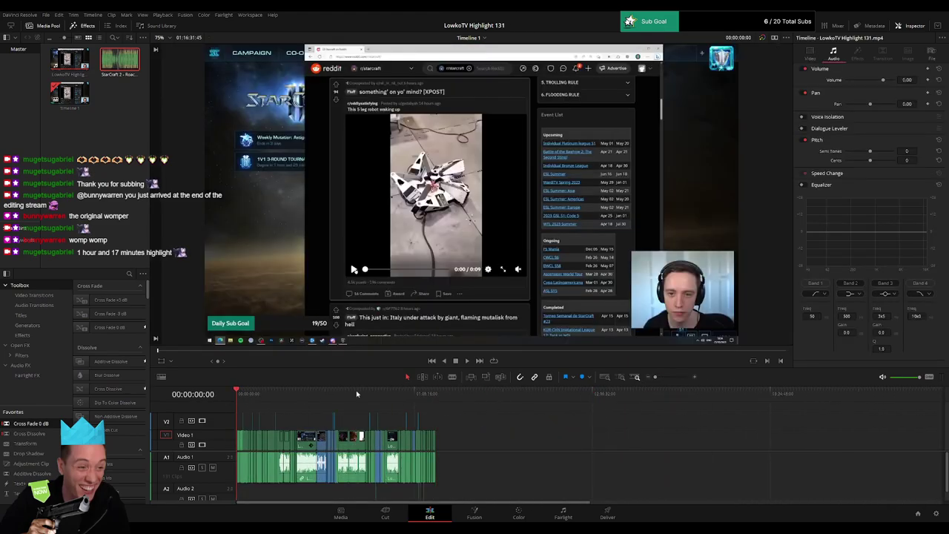
pyautogui.click(667, 379)
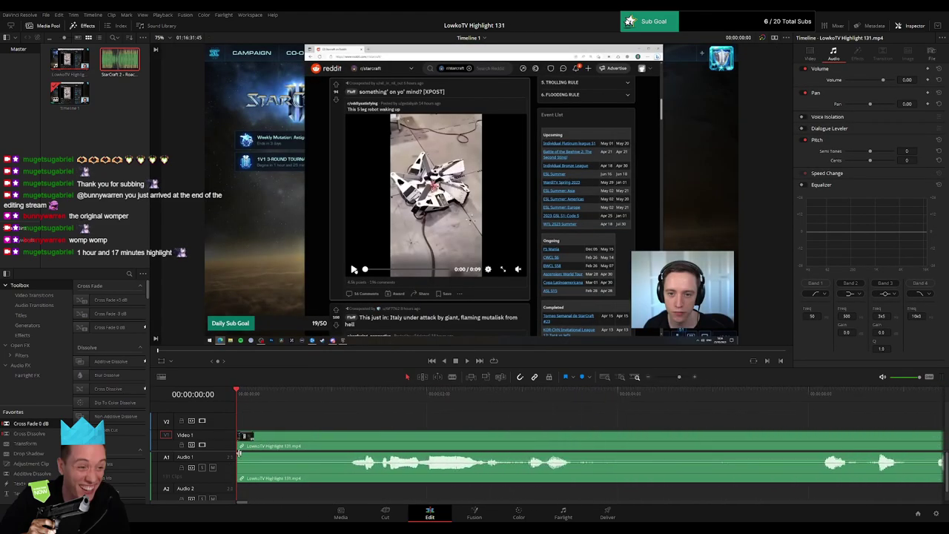
pyautogui.moveTo(238, 453); pyautogui.dragTo(333, 455)
pyautogui.moveTo(237, 434); pyautogui.dragTo(335, 433)
# Step: Step back from the end of the timeline to about 01:16:30 and save the project
pyautogui.click(636, 377)
pyautogui.press('End')
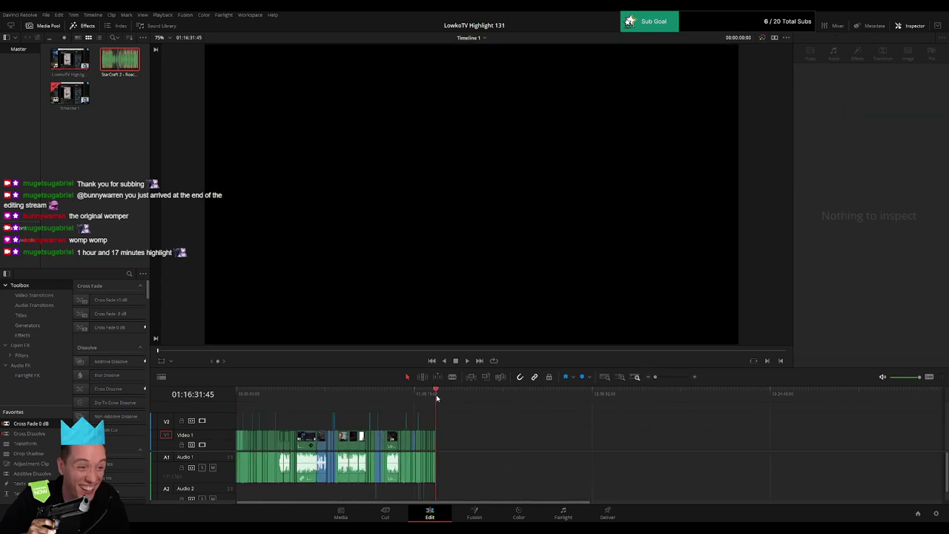
pyautogui.press('Left')
pyautogui.press('Left')
pyautogui.press('Left')
pyautogui.press('Left')
pyautogui.press('Left')
pyautogui.press('Left')
pyautogui.press('Left')
pyautogui.press('Left')
pyautogui.press('Left')
pyautogui.press('Left')
pyautogui.press('Left')
pyautogui.press('Left')
pyautogui.press('Left')
pyautogui.press('Left')
pyautogui.press('Left')
pyautogui.press('Left')
pyautogui.press('Left')
pyautogui.press('Left')
pyautogui.press('Left')
pyautogui.press('Left')
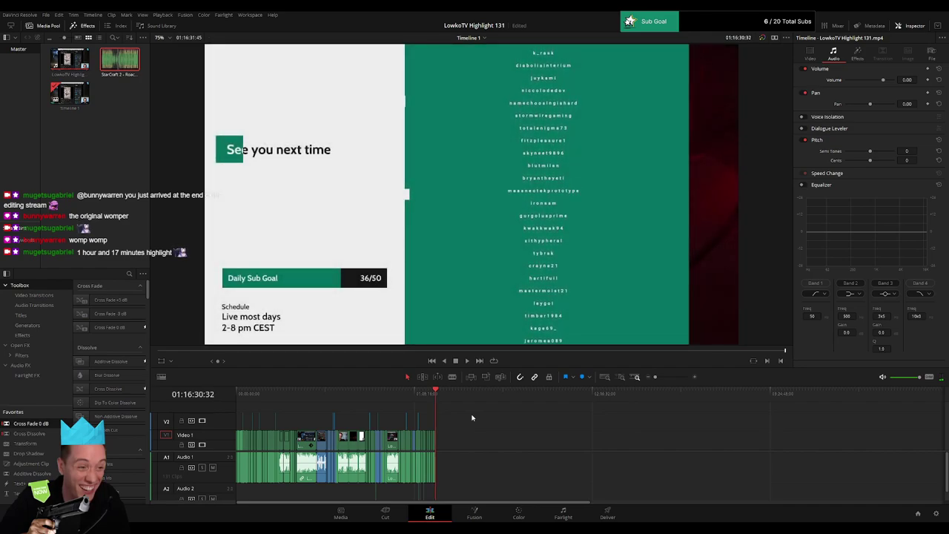
pyautogui.hotkey('ctrl', 's')
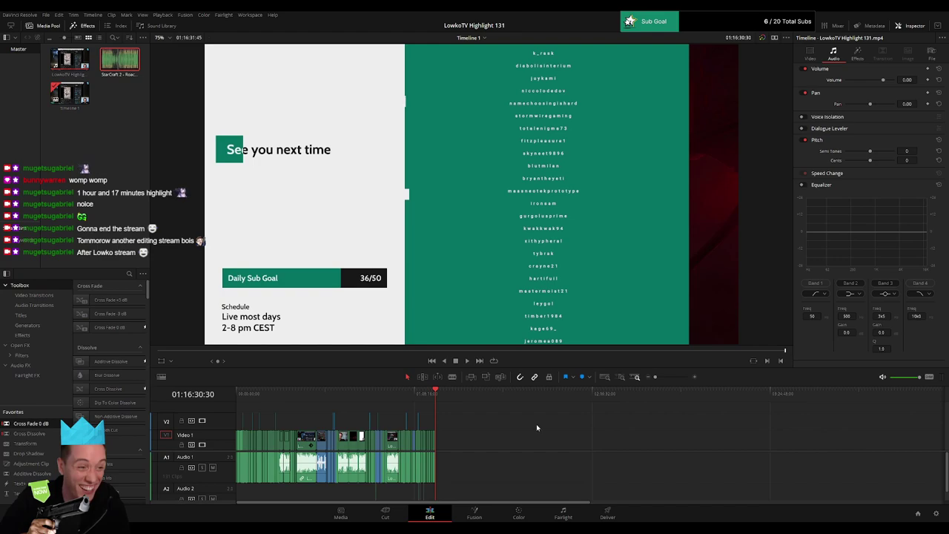
# Step: Mark the remaining blue clip near 01:08 green
pyautogui.moveTo(653, 379); pyautogui.dragTo(660, 378)
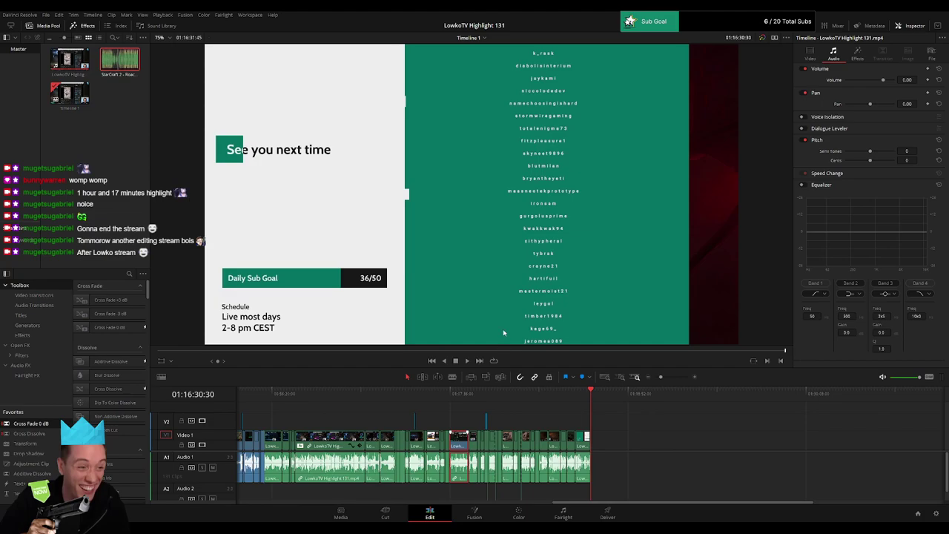
pyautogui.click(670, 434)
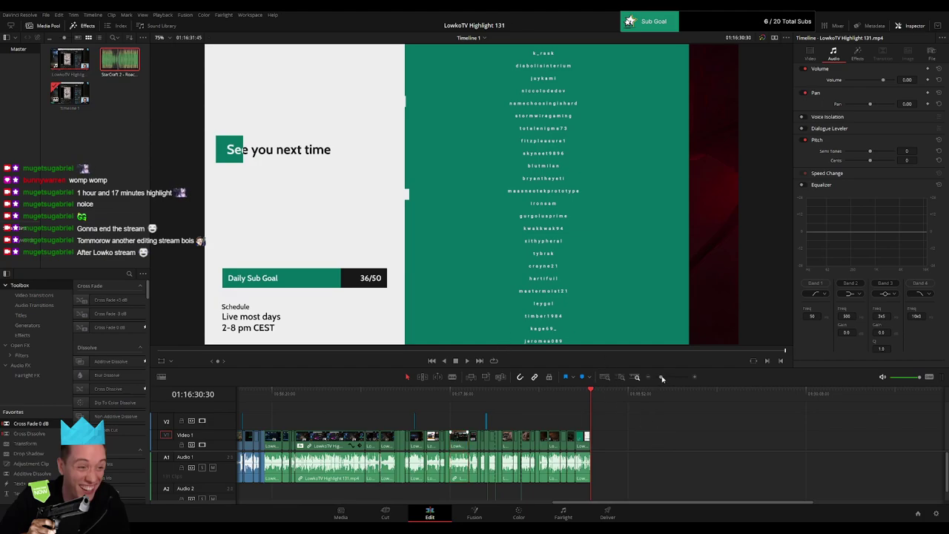
pyautogui.moveTo(662, 378); pyautogui.dragTo(655, 379)
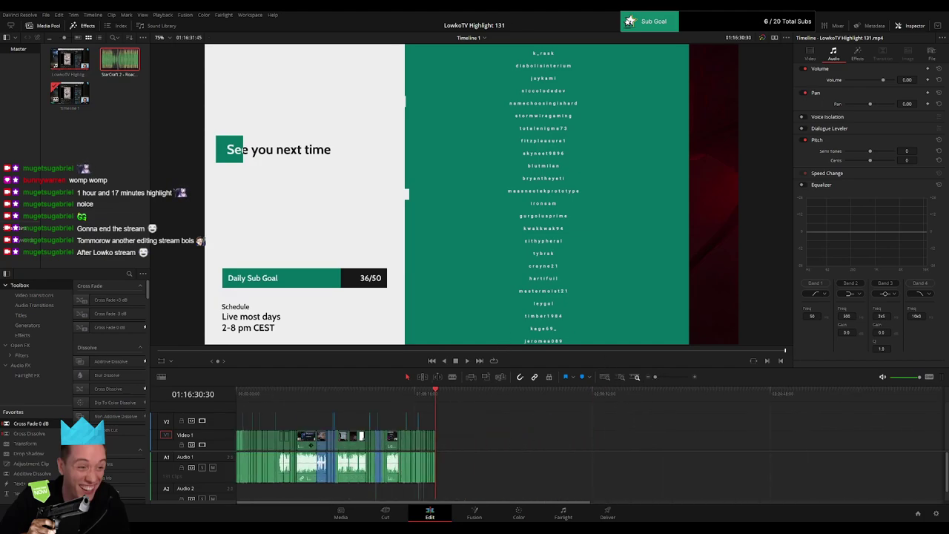